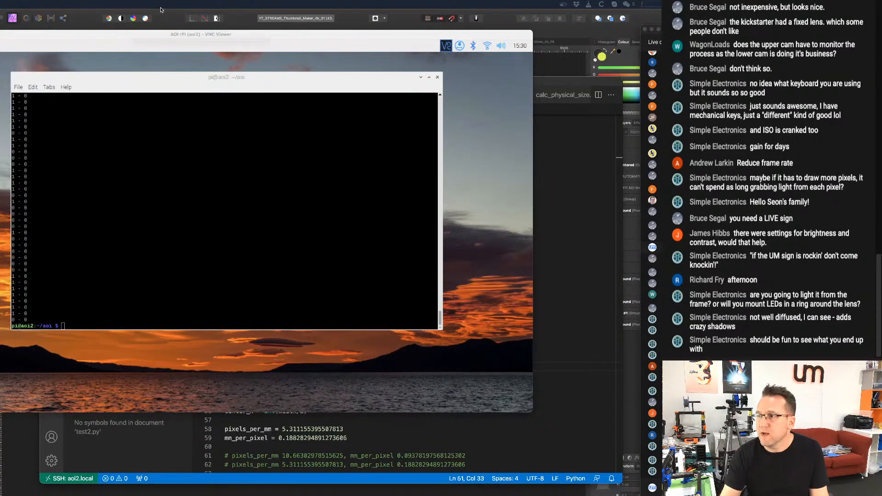
# Switch to KiCad's raspberrypi_4 board and copy the board outline with its header, mounting holes, and display and camera slots.
pyautogui.moveTo(121, 32); pyautogui.dragTo(0, 95)
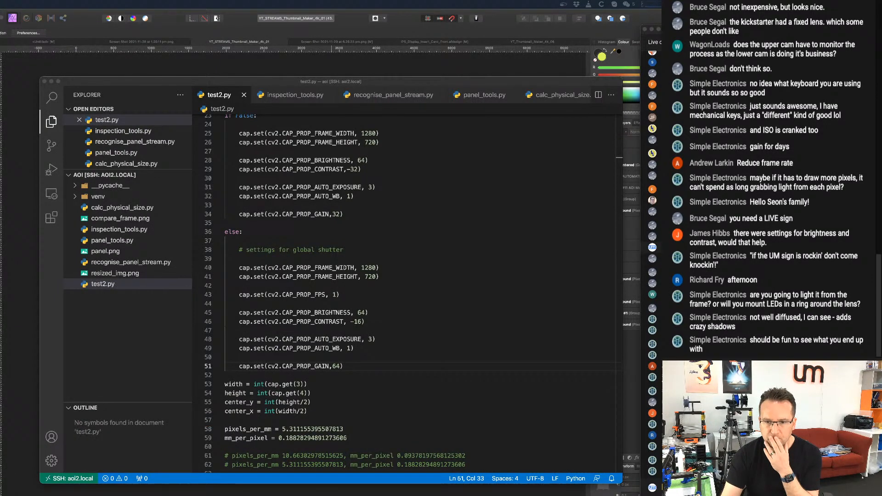
pyautogui.press('super+Tab')
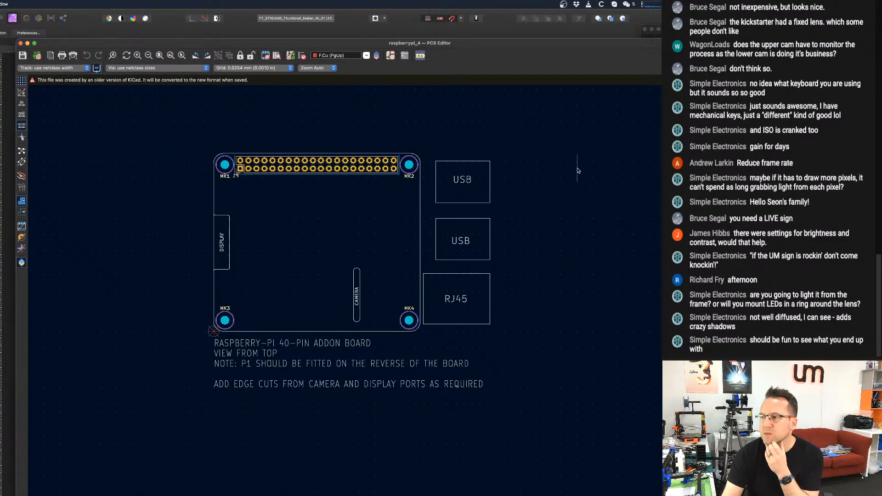
pyautogui.scroll(3, 317, 345)
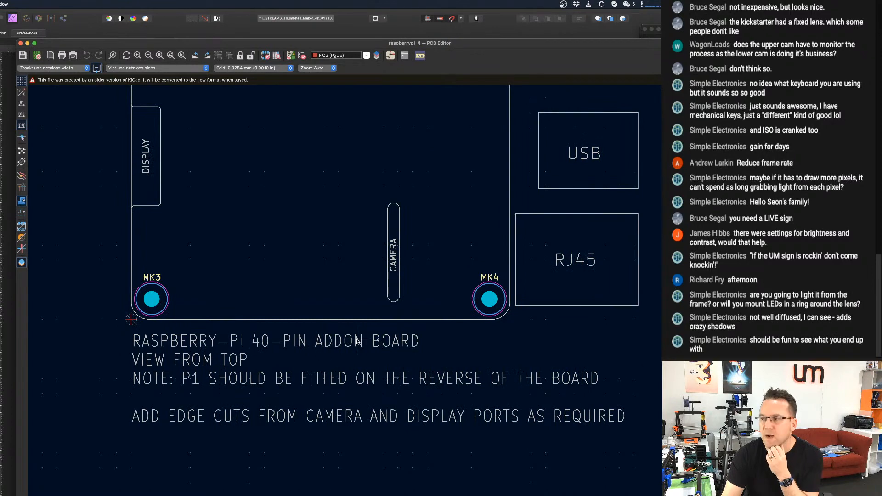
pyautogui.scroll(-3, 358, 341)
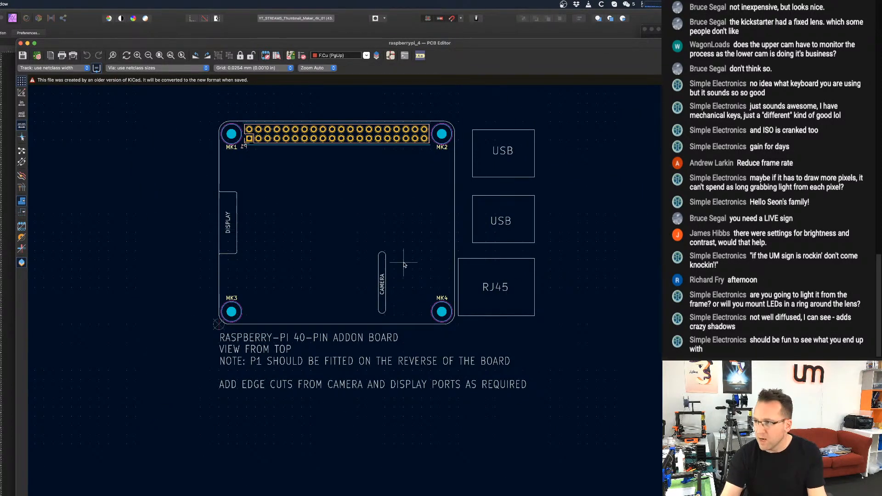
pyautogui.moveTo(212, 117); pyautogui.dragTo(457, 330)
pyautogui.scroll(2, 386, 230)
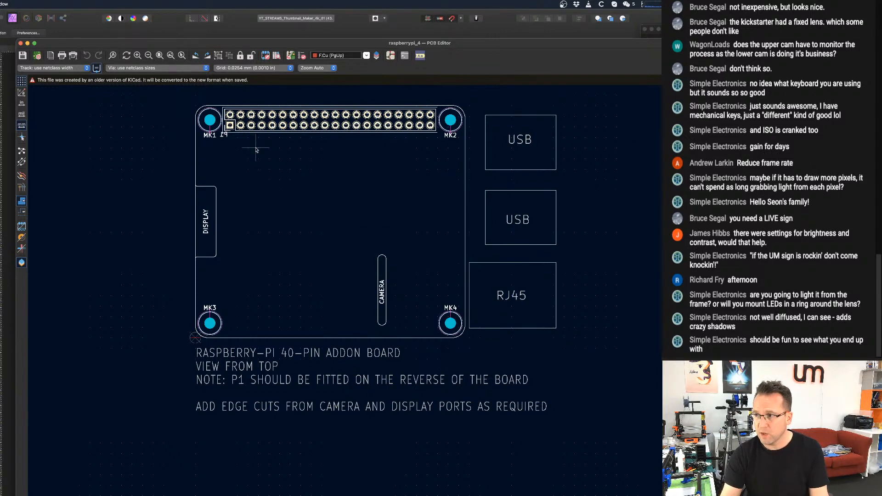
pyautogui.scroll(-1, 278, 303)
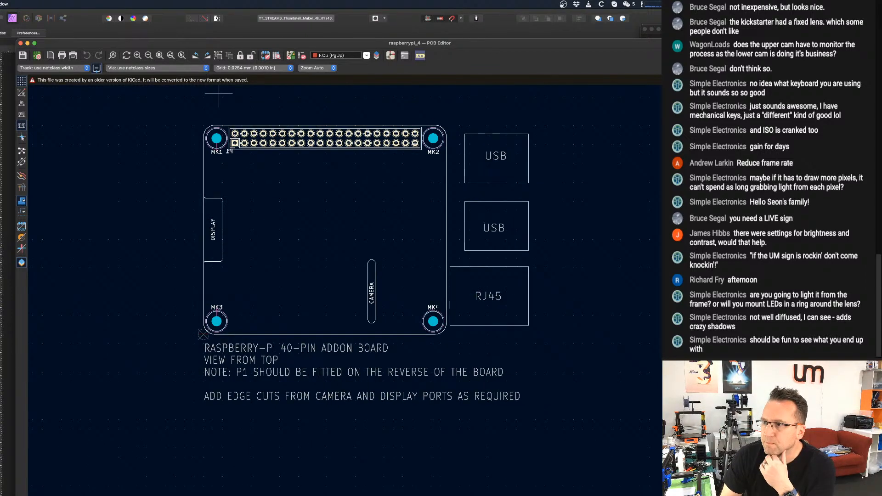
# Open the TMC5160-BOB-Shield project from the KiCad folders and load its TMC5160-BOB-Shield.kicad_pcb board.
pyautogui.press('super+grave')
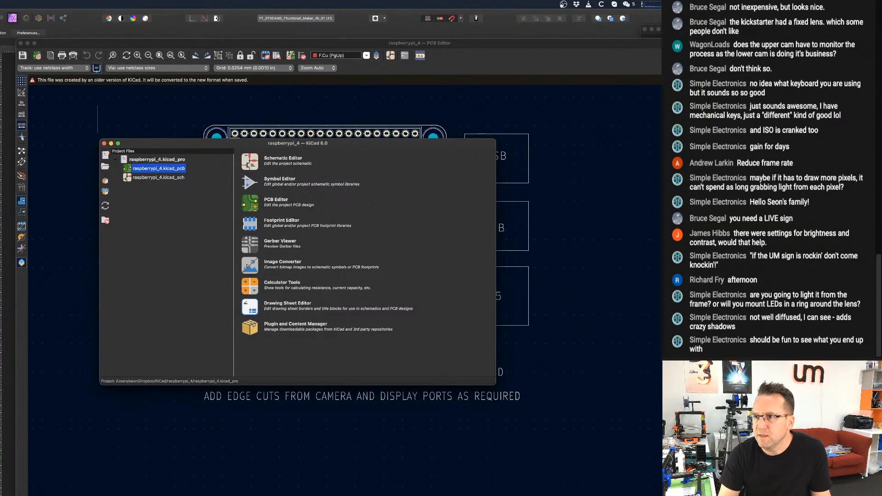
pyautogui.moveTo(0, 37)
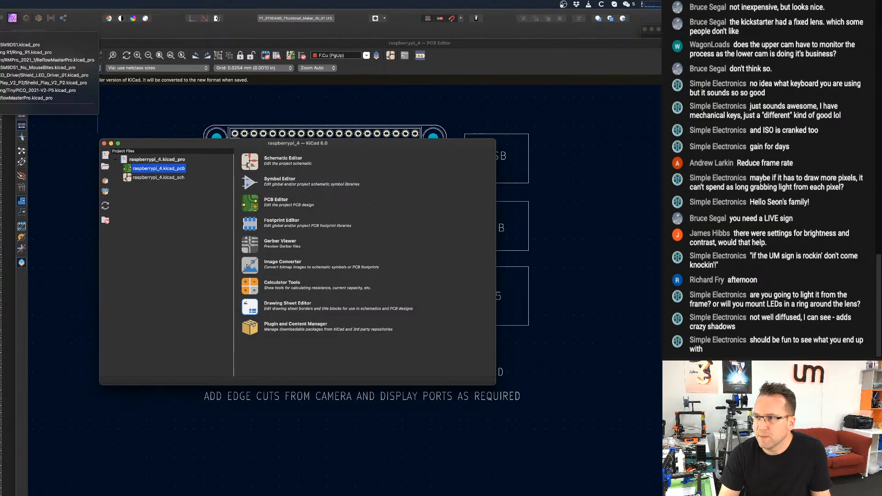
pyautogui.press('Escape')
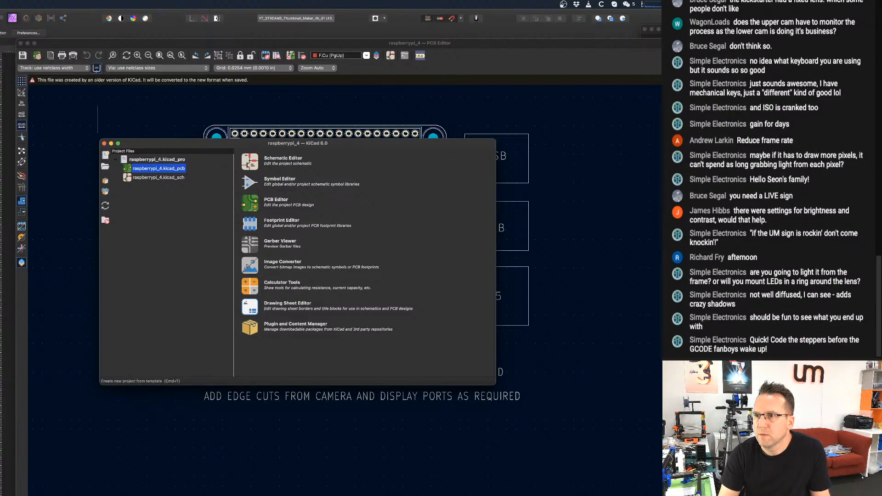
pyautogui.press('super+o')
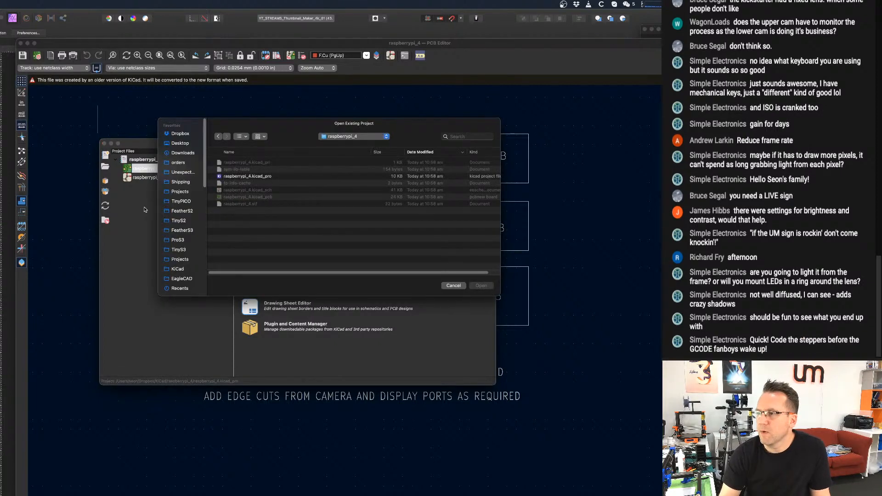
pyautogui.click(343, 137)
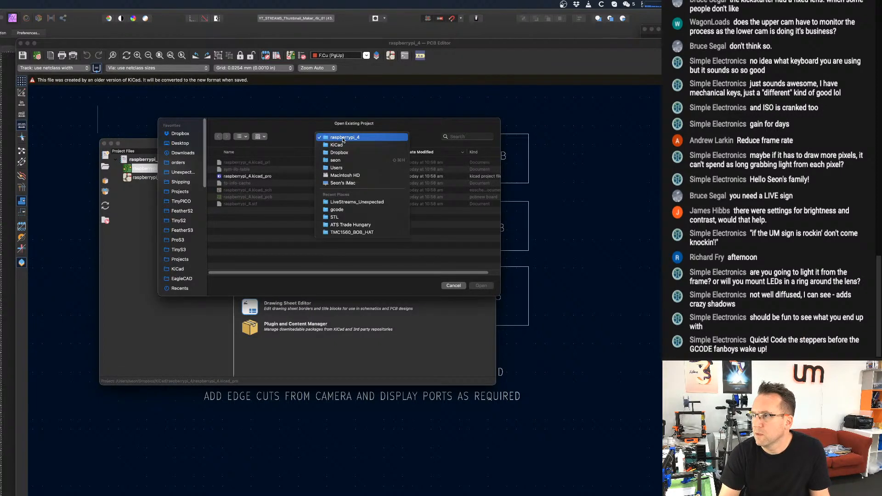
pyautogui.click(340, 146)
pyautogui.press('Escape')
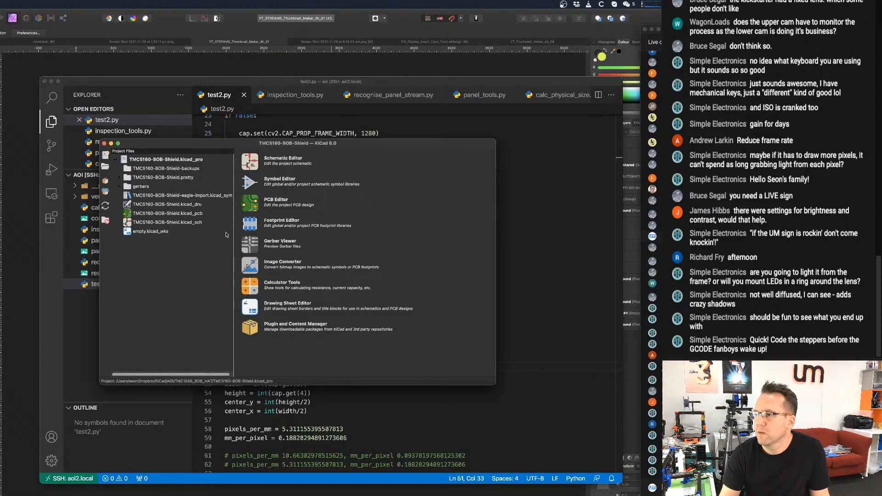
pyautogui.click(174, 214)
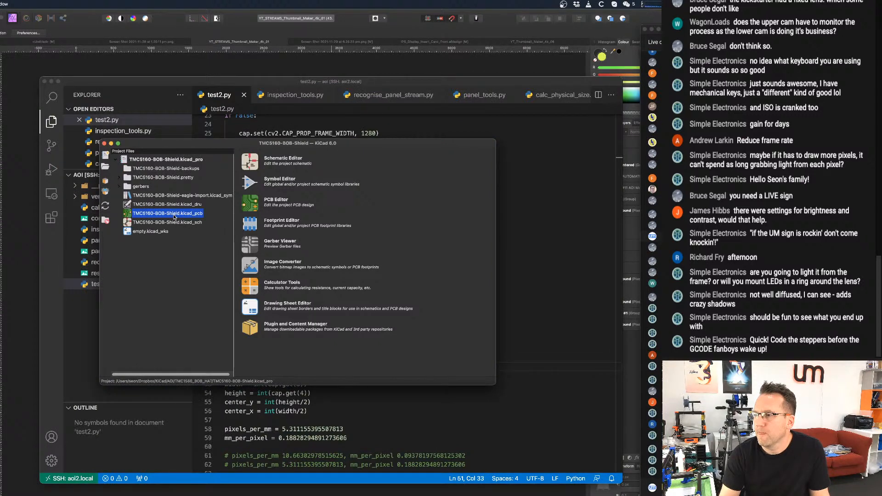
pyautogui.doubleClick(174, 217)
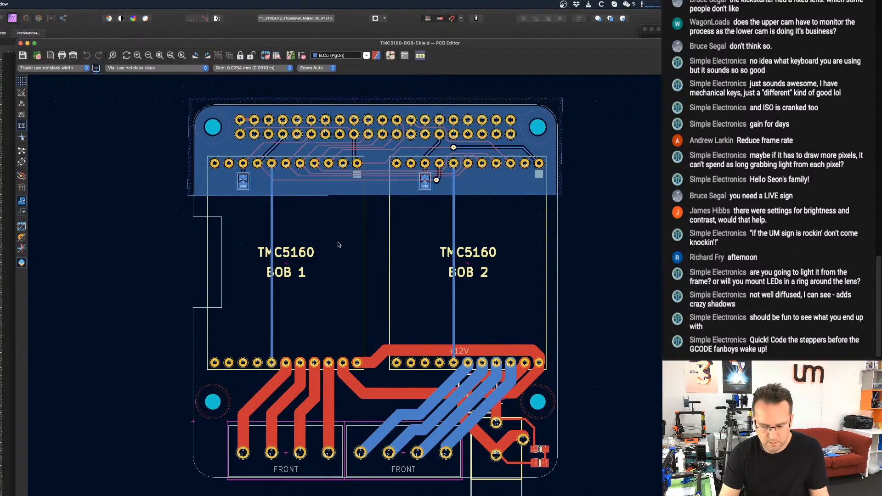
# Paste the copied Raspberry Pi board items and place them in the empty area to the right of the shield.
pyautogui.scroll(-5, 338, 245)
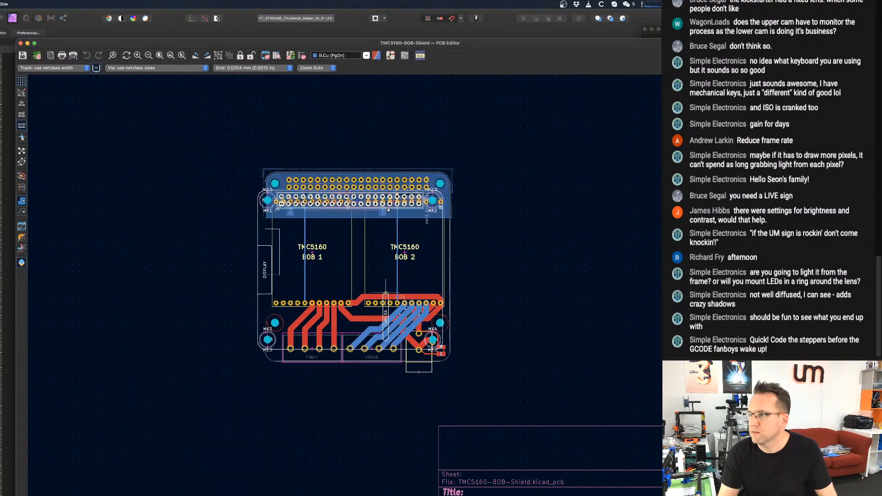
pyautogui.scroll(3, 386, 281)
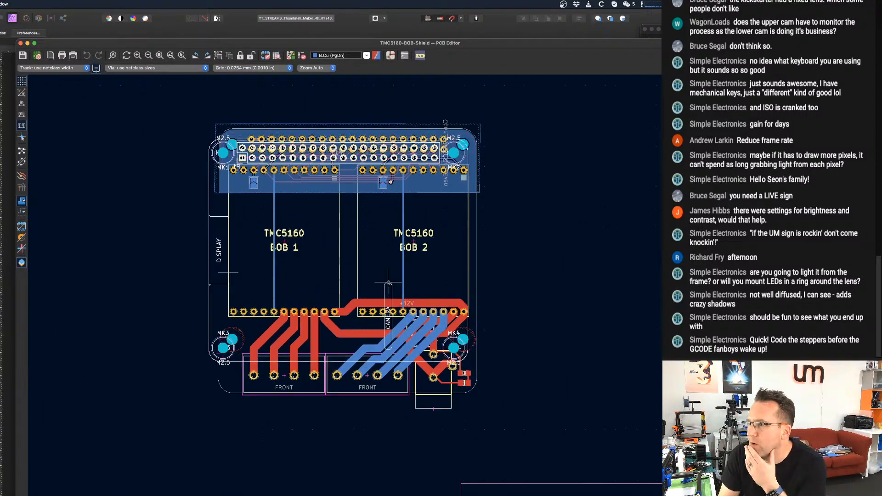
pyautogui.scroll(2, 388, 282)
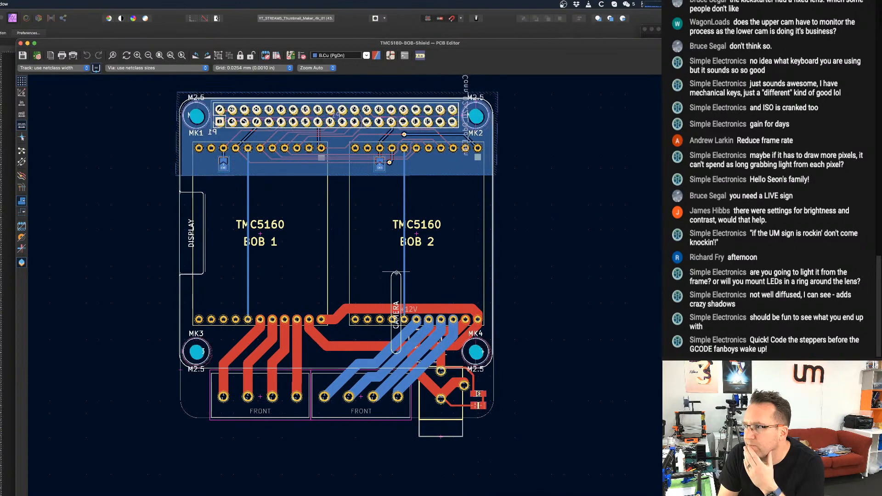
pyautogui.scroll(1, 396, 273)
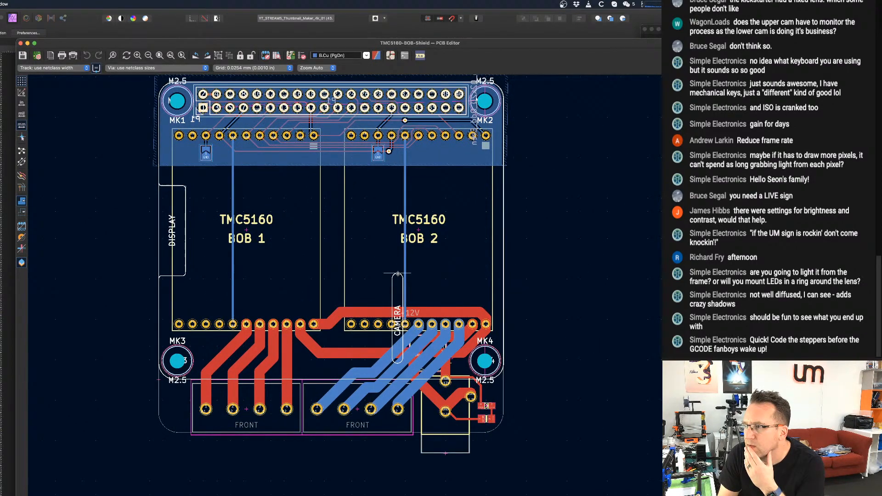
pyautogui.scroll(-8, 397, 274)
pyautogui.scroll(3, 410, 302)
pyautogui.click(534, 257)
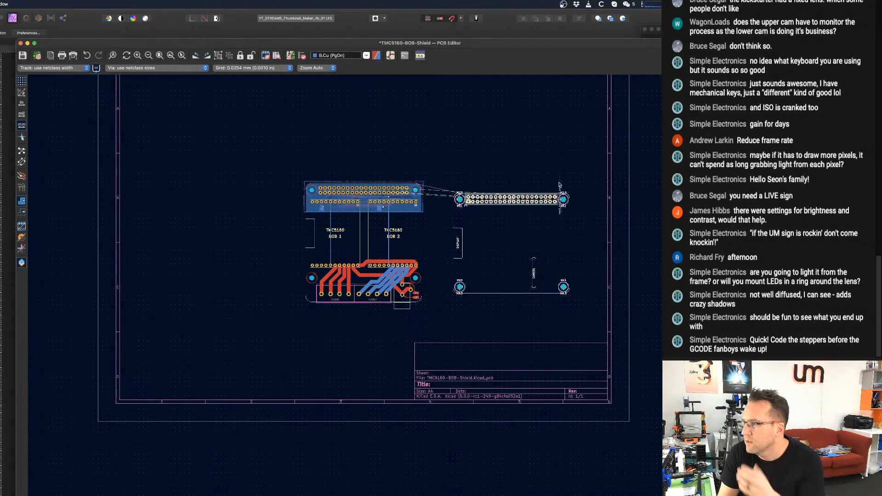
pyautogui.click(553, 111)
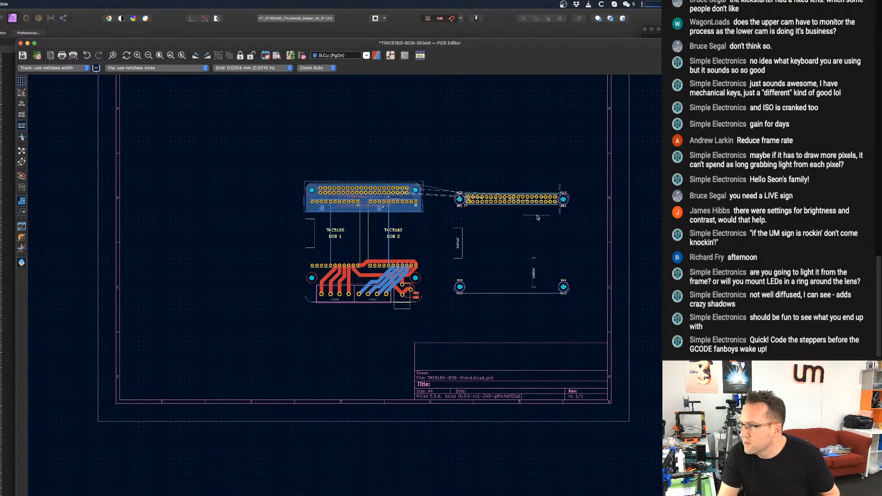
# Select all the pasted Raspberry Pi board items and combine them into a group.
pyautogui.moveTo(586, 168); pyautogui.dragTo(430, 321)
pyautogui.scroll(3, 465, 288)
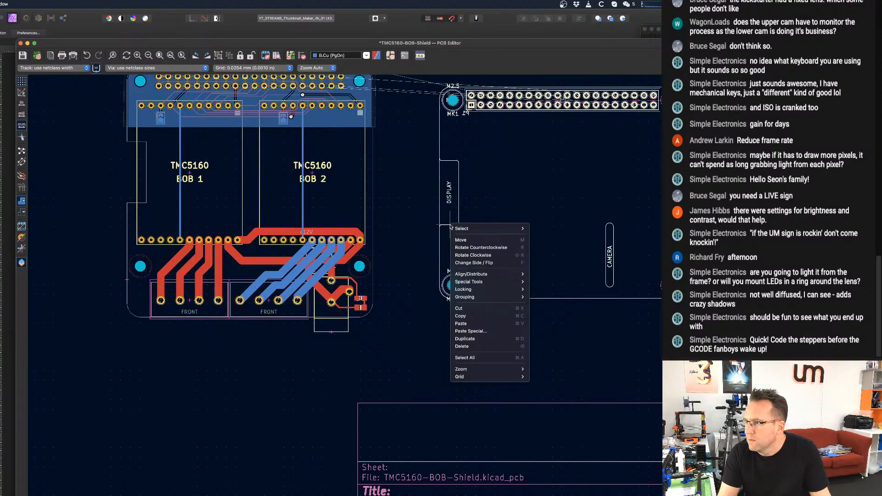
pyautogui.rightClick(452, 225)
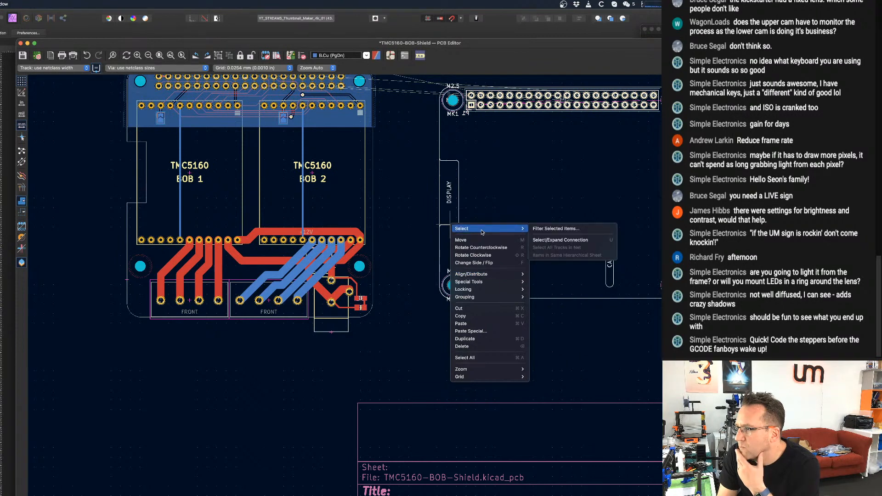
pyautogui.moveTo(479, 297)
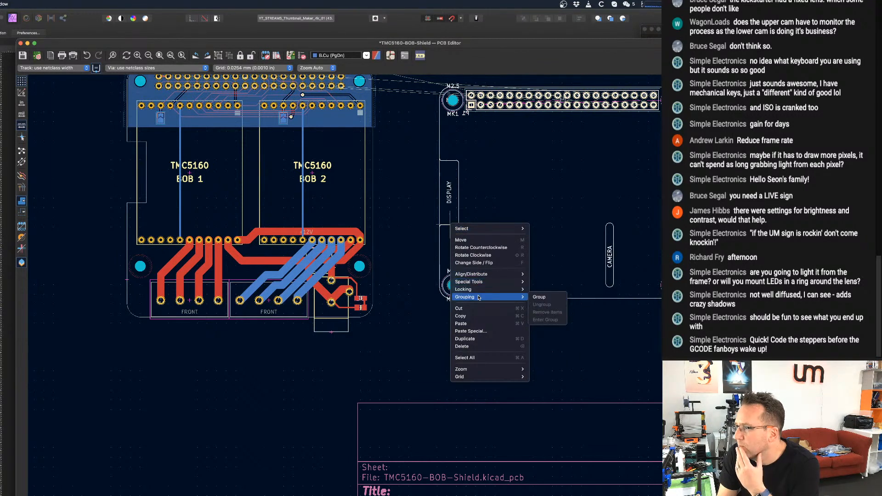
pyautogui.click(545, 298)
# Move the Raspberry Pi group onto the shield so its MK1 hole aligns with the shield's upper-left mounting hole.
pyautogui.scroll(-1, 459, 290)
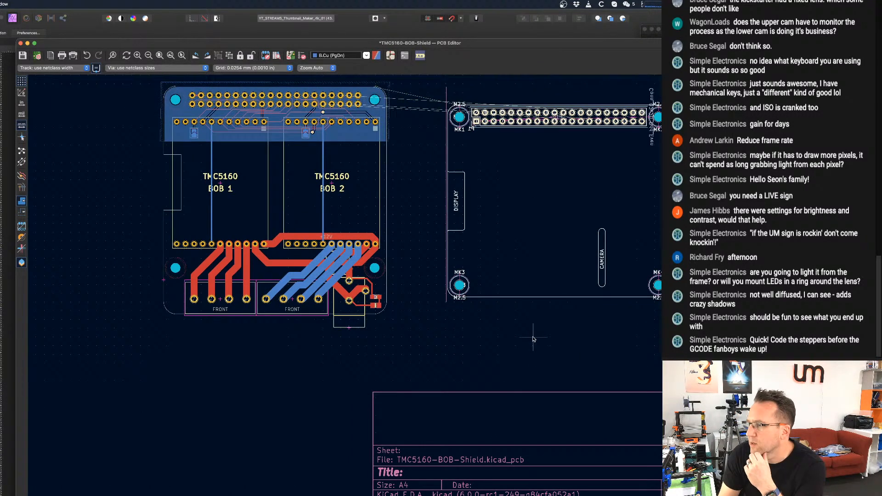
pyautogui.click(458, 288)
pyautogui.scroll(-1, 454, 285)
pyautogui.moveTo(449, 150); pyautogui.dragTo(484, 157, button='middle')
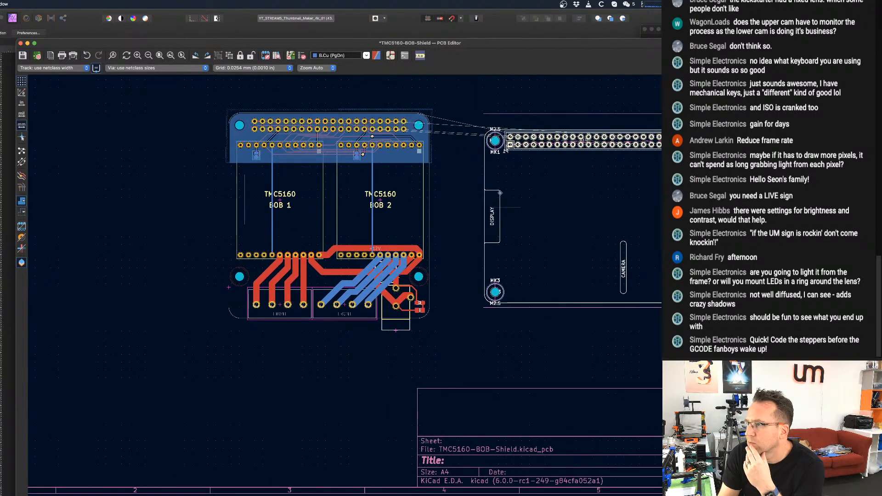
pyautogui.moveTo(495, 141); pyautogui.dragTo(241, 132)
pyautogui.scroll(1, 241, 131)
pyautogui.scroll(3, 242, 132)
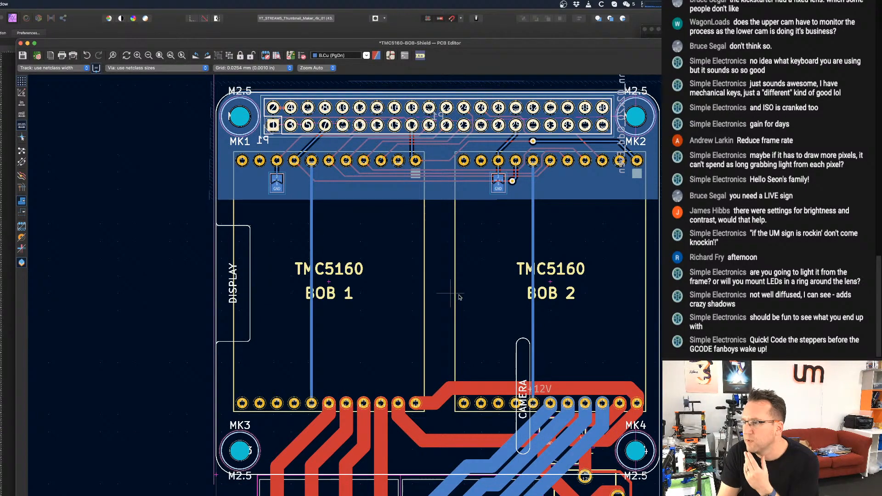
# Examine how the Raspberry Pi display and camera slots line up with the shield's driver footprints, tracks and edges.
pyautogui.scroll(-3, 458, 297)
pyautogui.scroll(3, 443, 340)
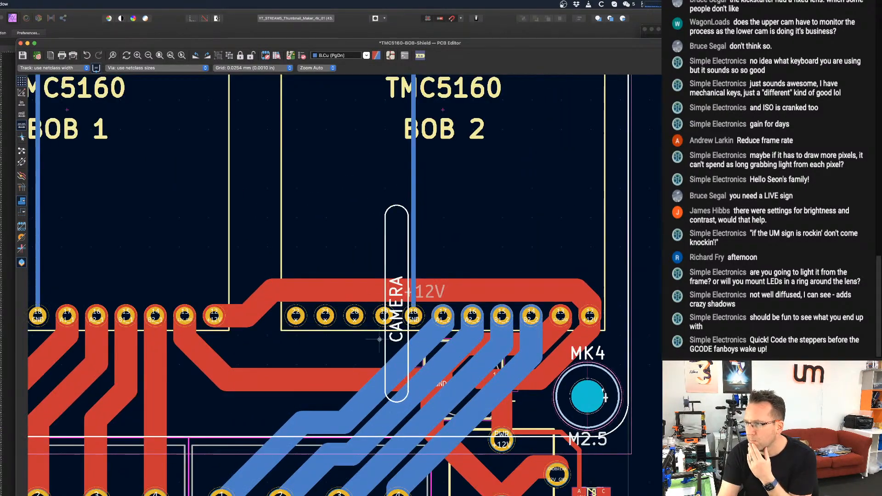
pyautogui.scroll(-4, 416, 342)
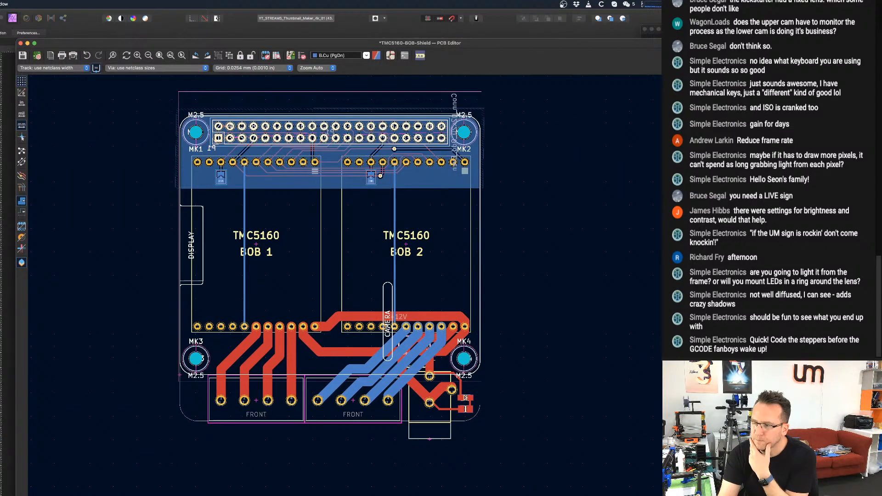
pyautogui.scroll(1, 354, 350)
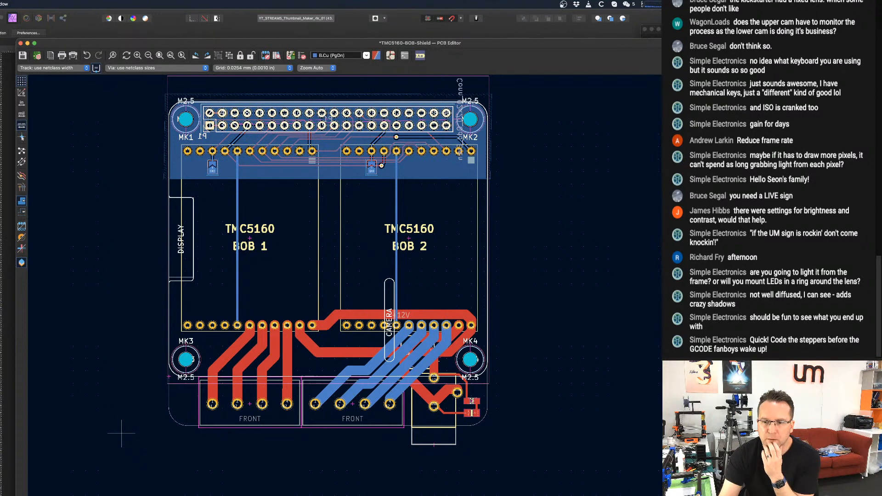
pyautogui.press('super+Tab')
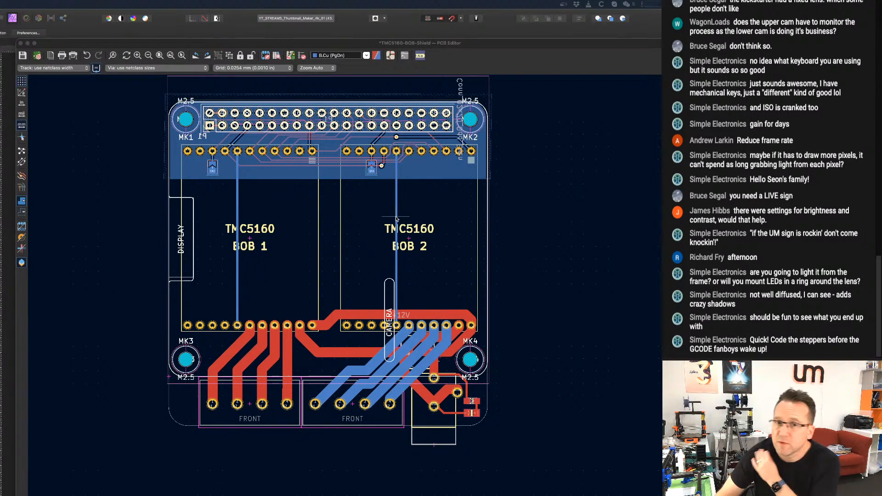
pyautogui.moveTo(362, 229); pyautogui.dragTo(403, 231, button='middle')
pyautogui.scroll(2, 431, 300)
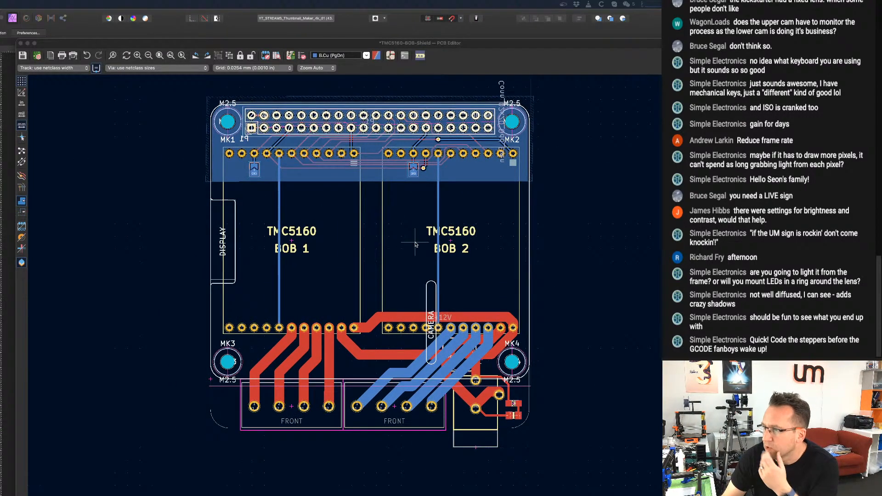
pyautogui.scroll(1, 435, 307)
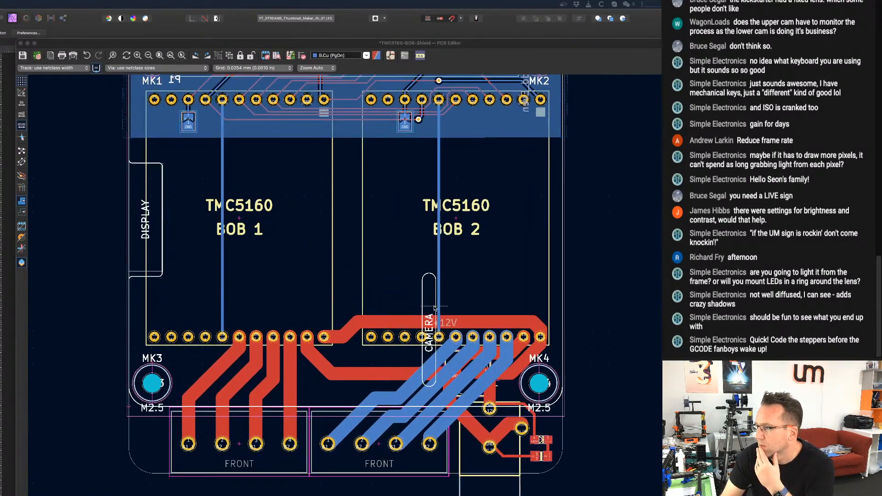
pyautogui.scroll(-3, 428, 312)
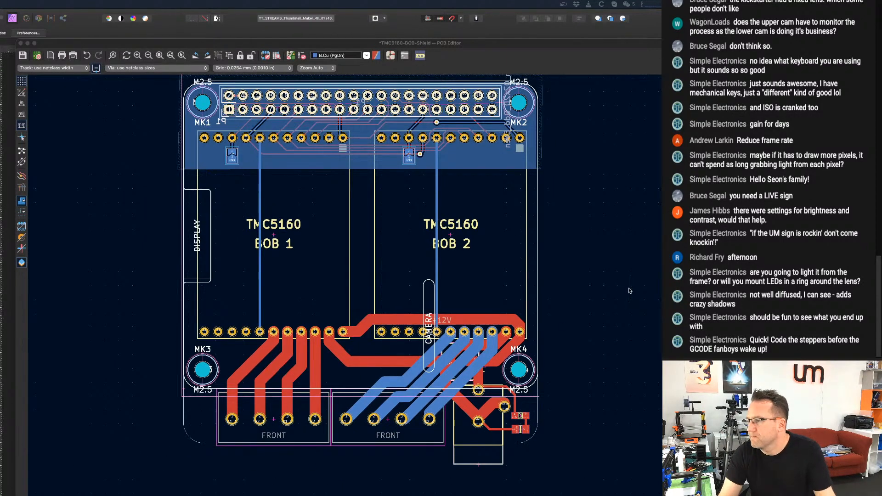
# Deselect the overlaid Raspberry Pi group and make Edge.Cuts the active layer.
pyautogui.click(422, 301)
pyautogui.click(422, 298)
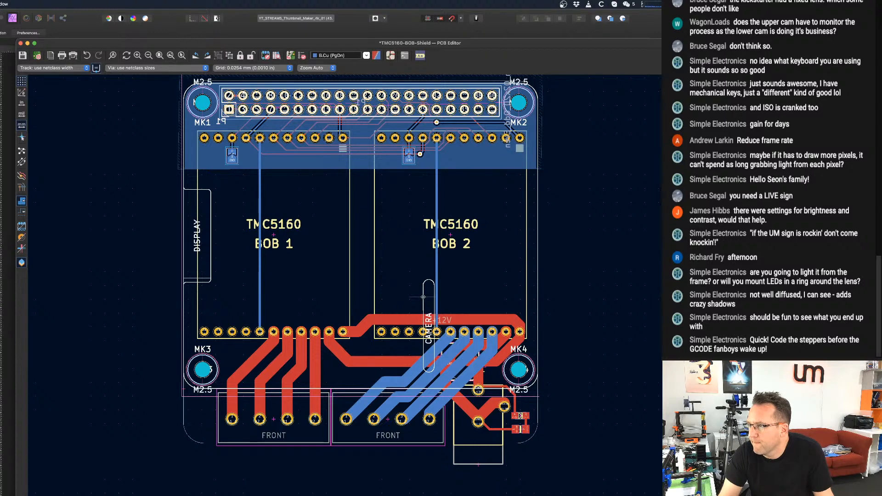
pyautogui.press('Escape')
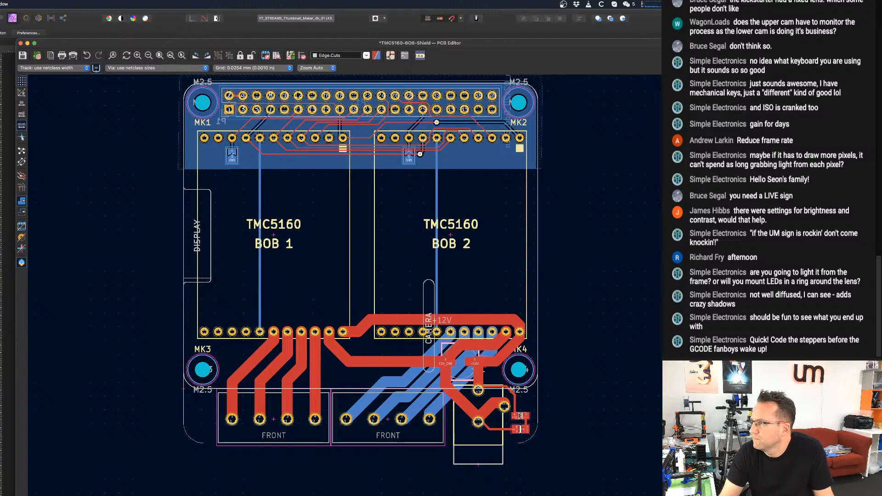
pyautogui.scroll(5, 427, 313)
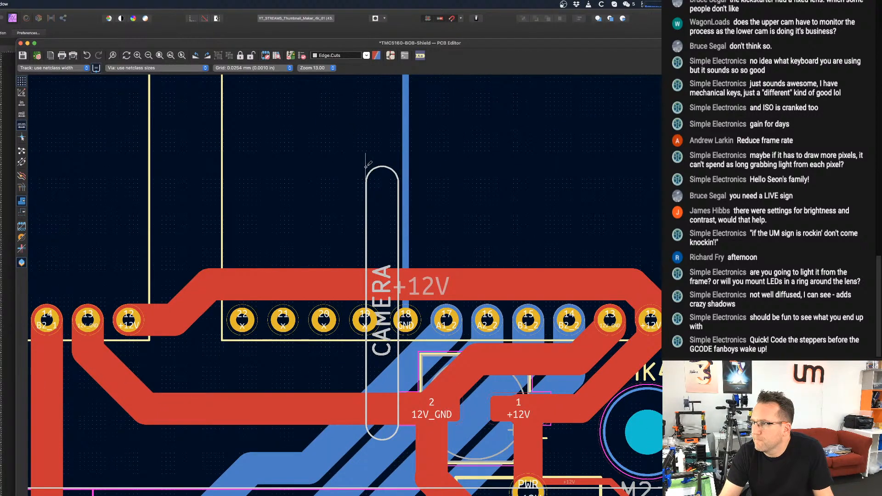
pyautogui.click(365, 166)
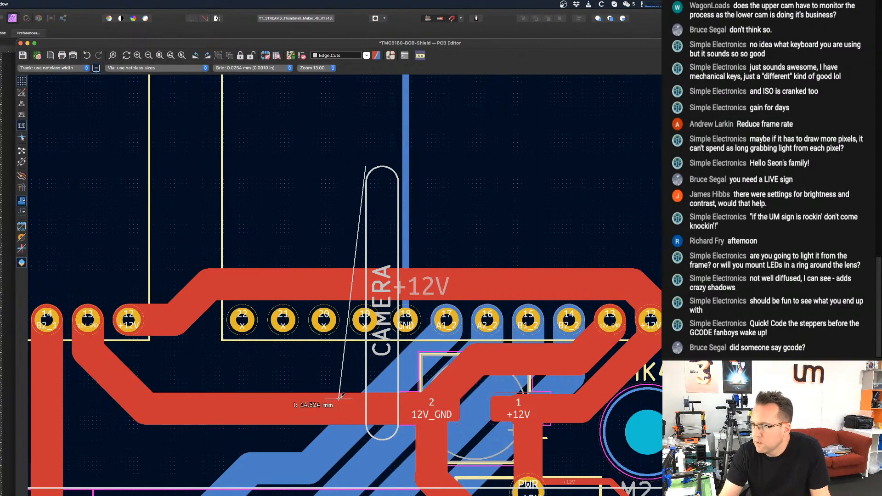
pyautogui.press('Escape')
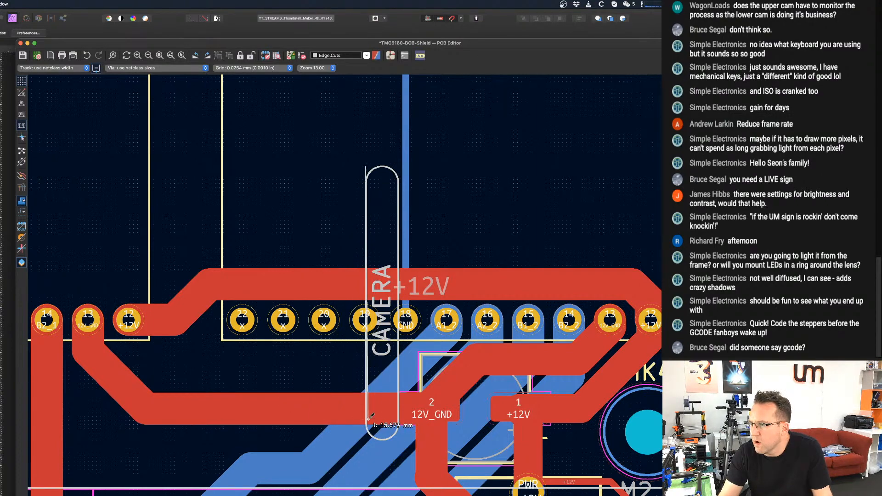
# Set the grid to 0.2540 mm and trace the camera slot's two long sides with Edge.Cuts lines about 15 mm long.
pyautogui.click(259, 70)
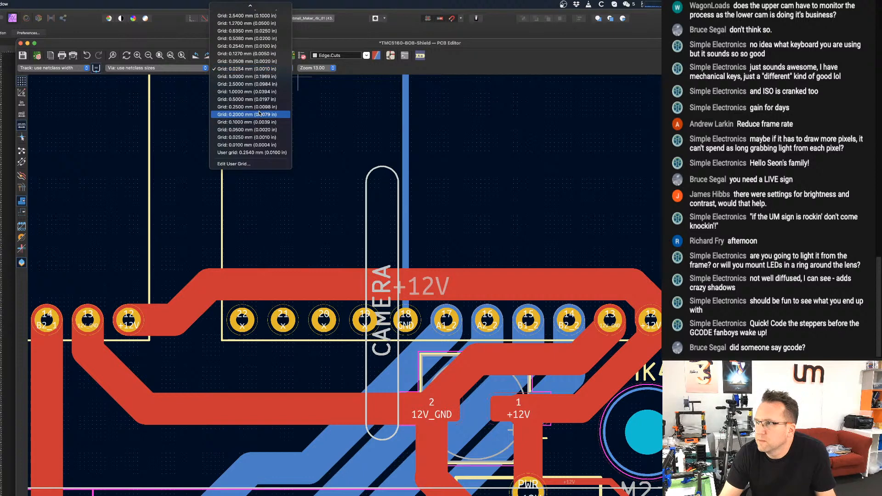
pyautogui.click(268, 47)
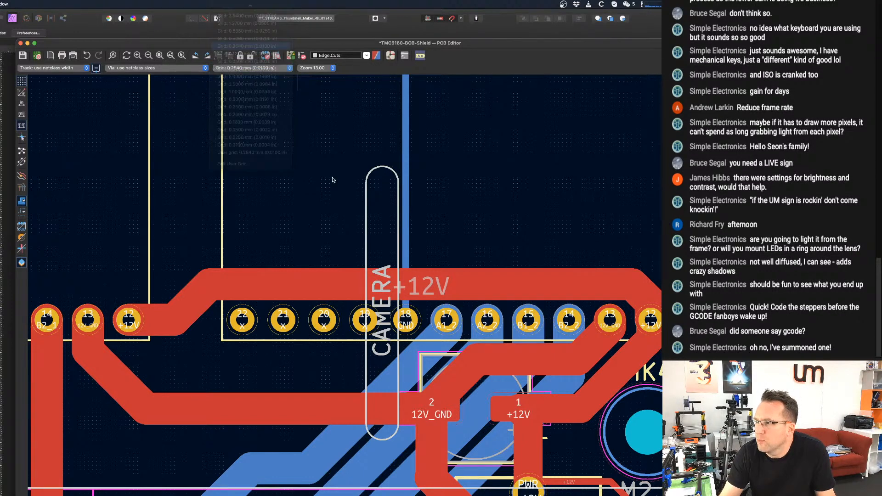
pyautogui.click(366, 182)
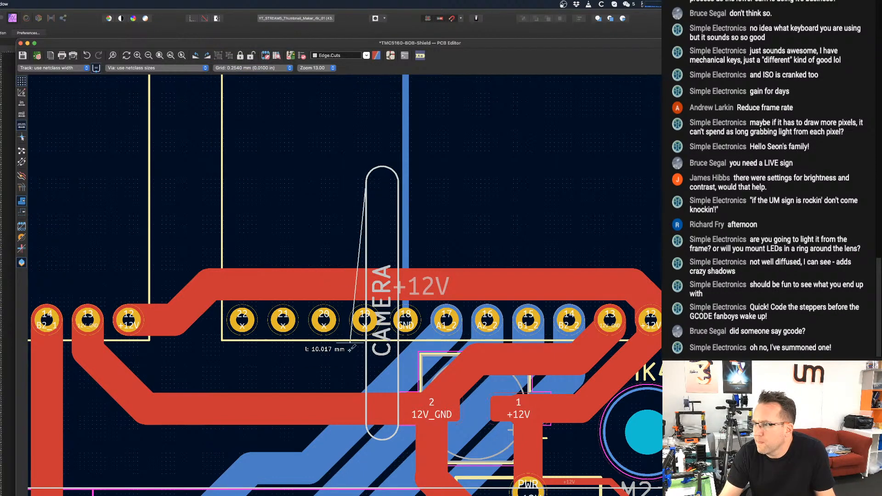
pyautogui.click(366, 424)
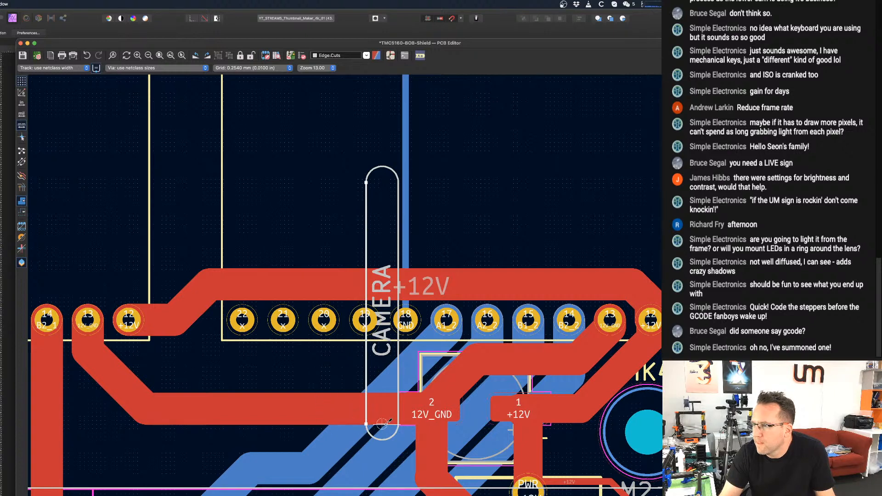
pyautogui.click(399, 422)
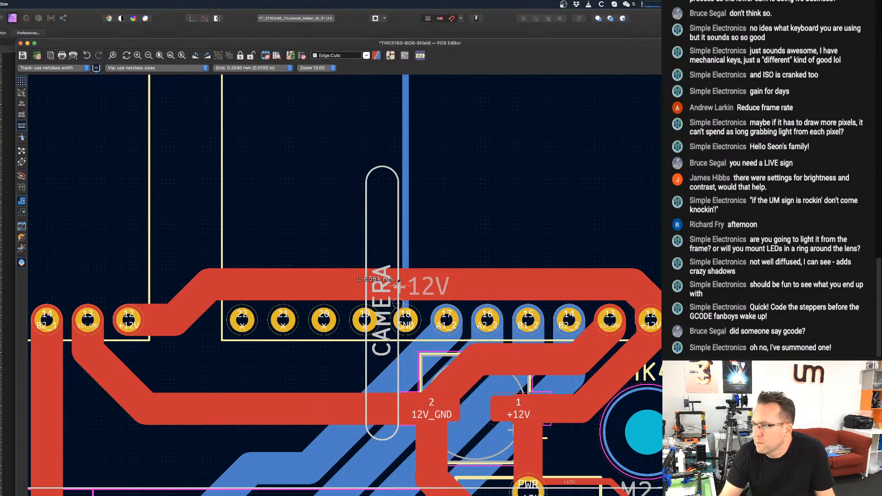
pyautogui.click(398, 177)
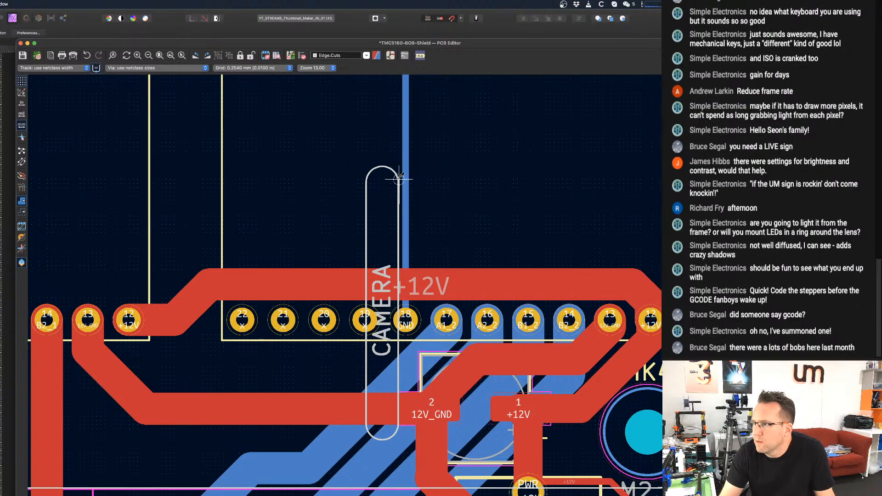
pyautogui.press('Escape')
# Trace the display notch with three connected Edge.Cuts lines, about 5 mm deep and 17 mm long.
pyautogui.press('Home')
pyautogui.moveTo(304, 264); pyautogui.dragTo(460, 262, button='middle')
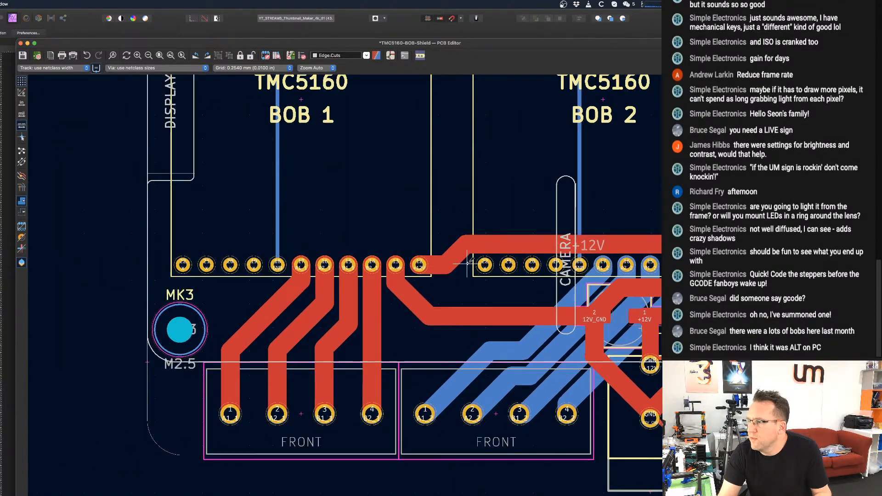
pyautogui.scroll(-3, 460, 262)
pyautogui.moveTo(334, 223); pyautogui.dragTo(350, 276, button='middle')
pyautogui.scroll(1, 334, 228)
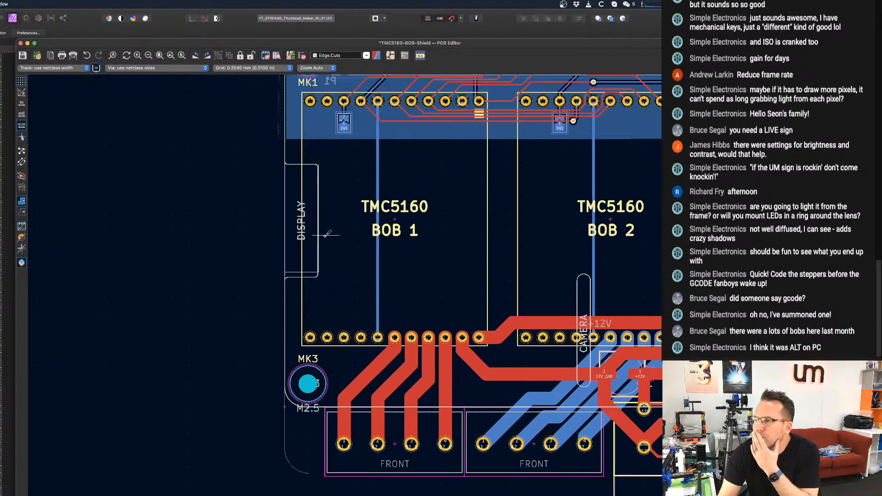
pyautogui.scroll(4, 288, 211)
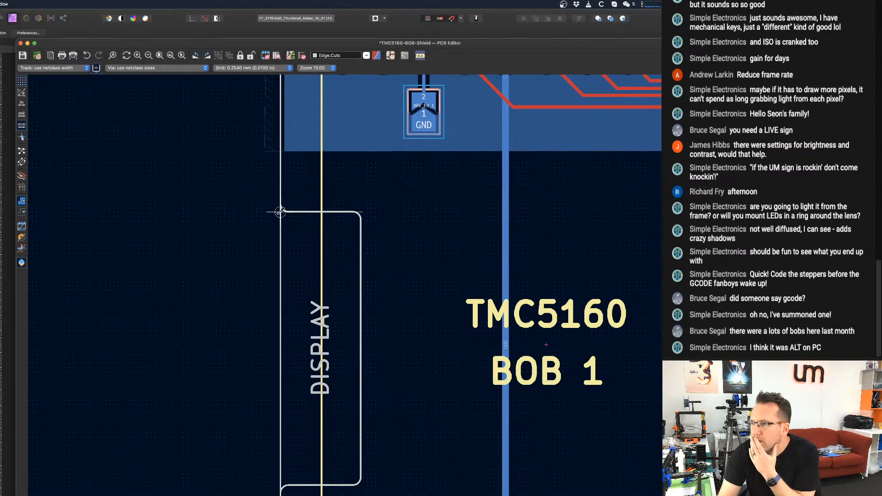
pyautogui.click(362, 211)
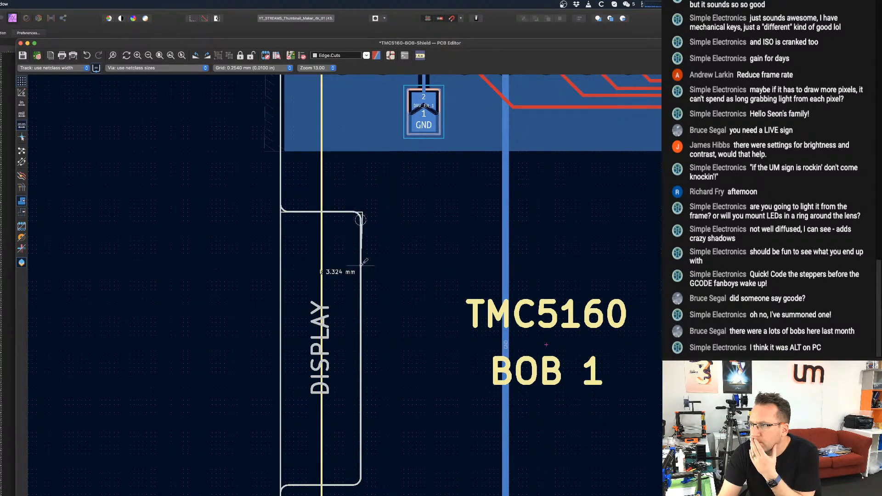
pyautogui.click(361, 482)
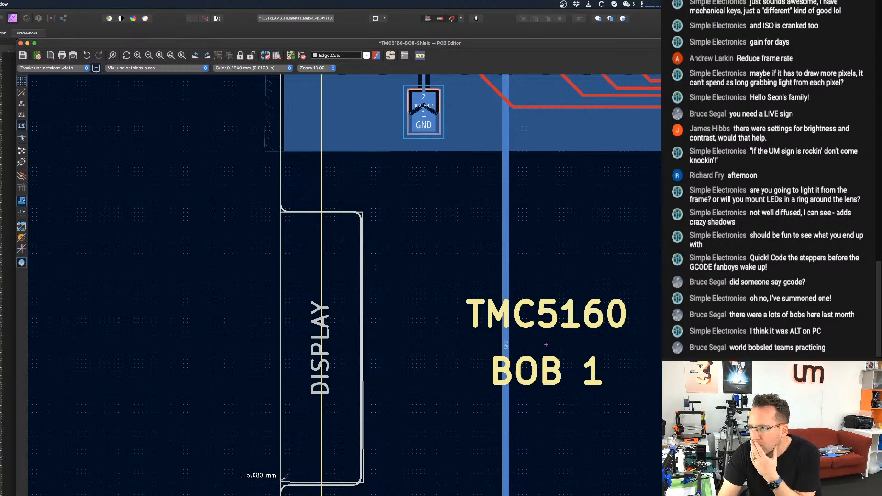
pyautogui.click(281, 481)
pyautogui.press('Escape')
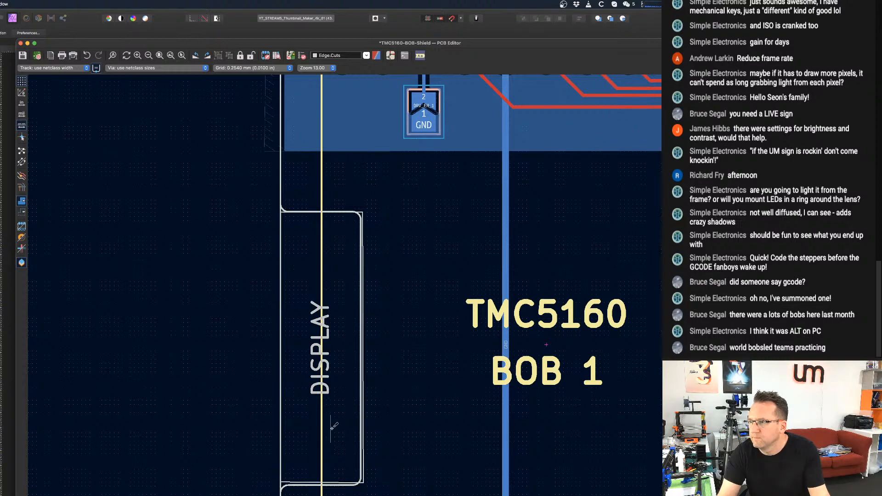
# Select the overlaid Raspberry Pi board group and delete it from the shield layout.
pyautogui.scroll(-1, 327, 425)
pyautogui.scroll(-5, 327, 424)
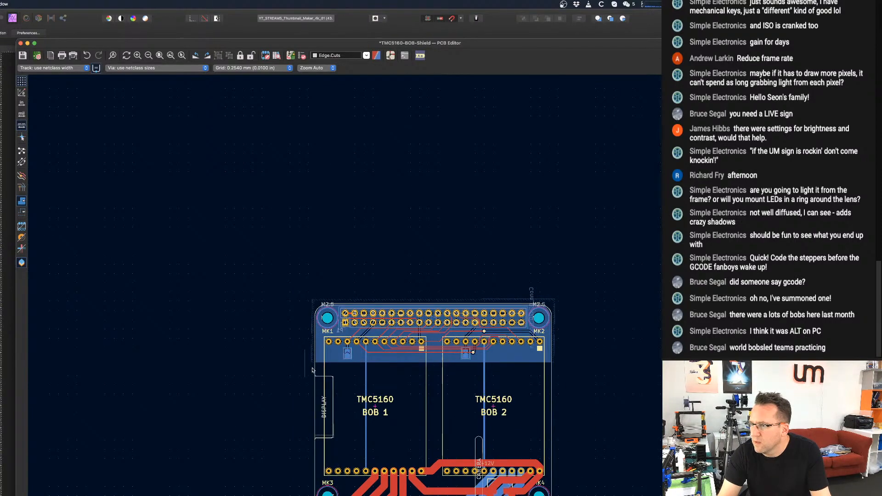
pyautogui.click(551, 478)
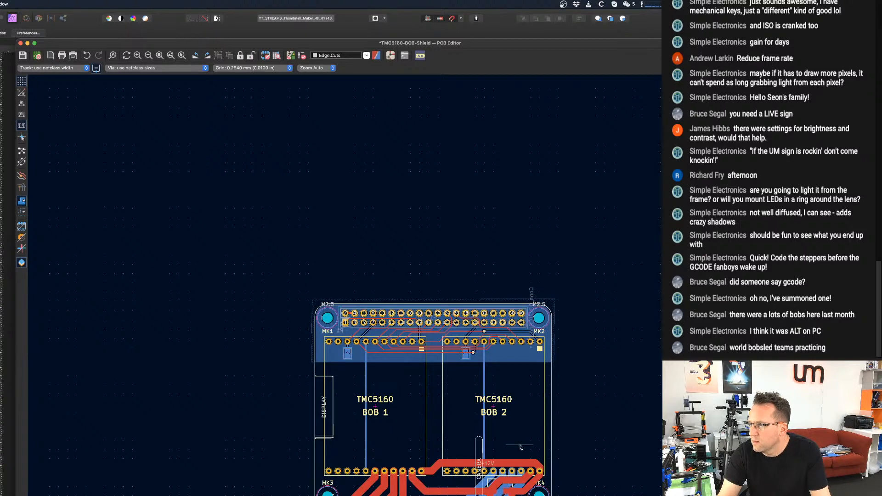
pyautogui.scroll(-5, 548, 413)
pyautogui.scroll(-1, 540, 330)
pyautogui.scroll(5, 540, 329)
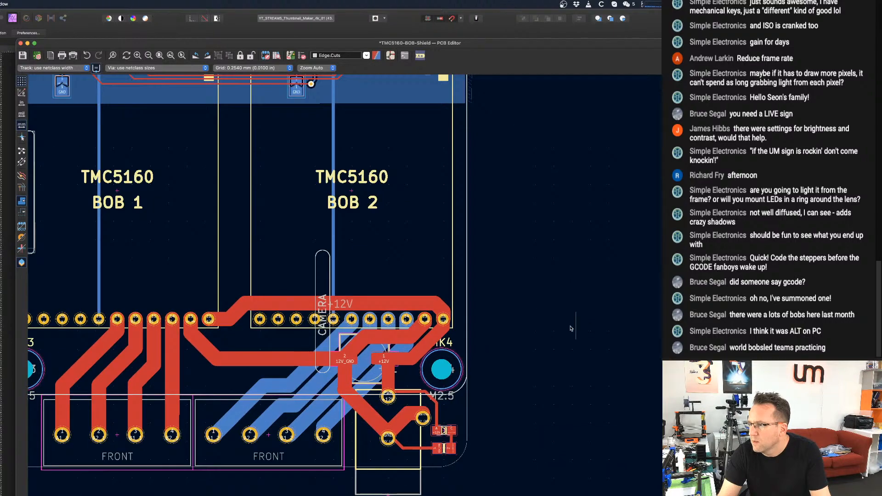
pyautogui.click(458, 390)
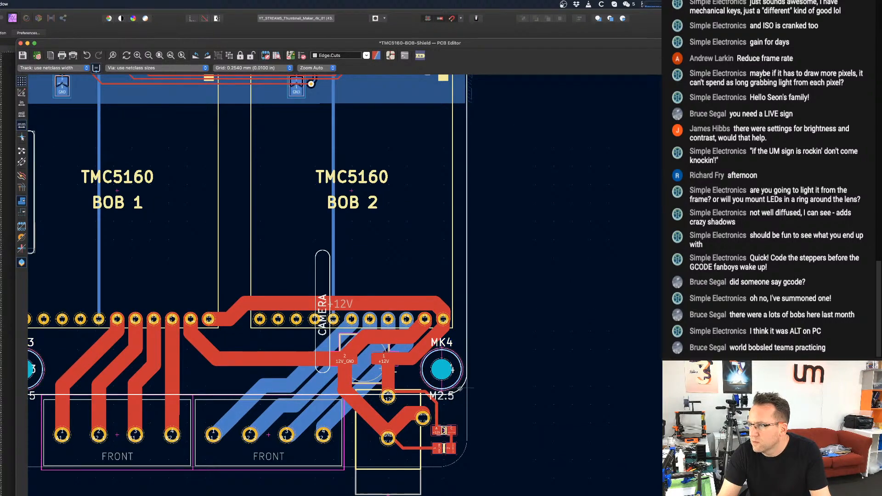
pyautogui.press('Delete')
# Set both the start and end X of the right camera-slot line to 162 mm so it runs vertically.
pyautogui.scroll(1, 459, 389)
pyautogui.scroll(-10, 494, 317)
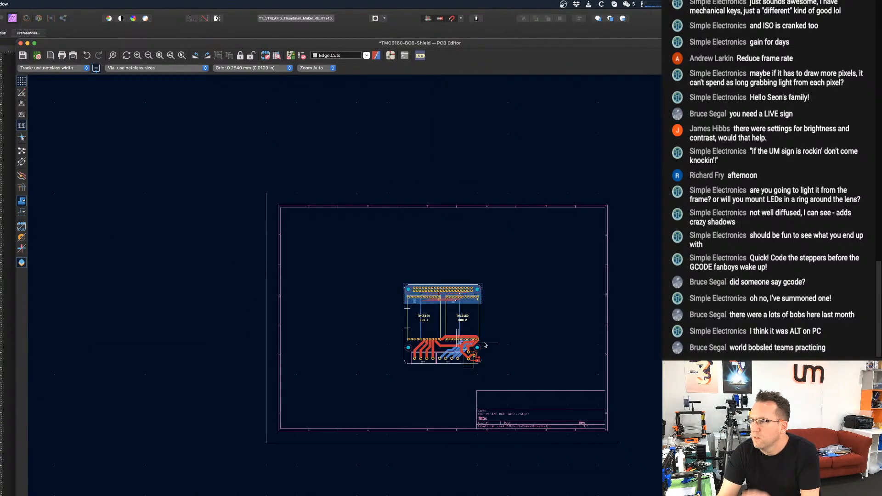
pyautogui.scroll(1, 495, 317)
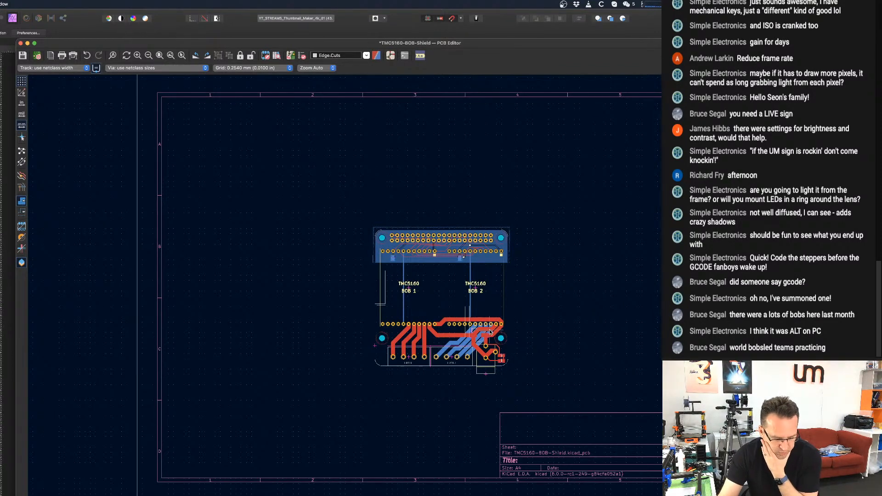
pyautogui.scroll(5, 490, 311)
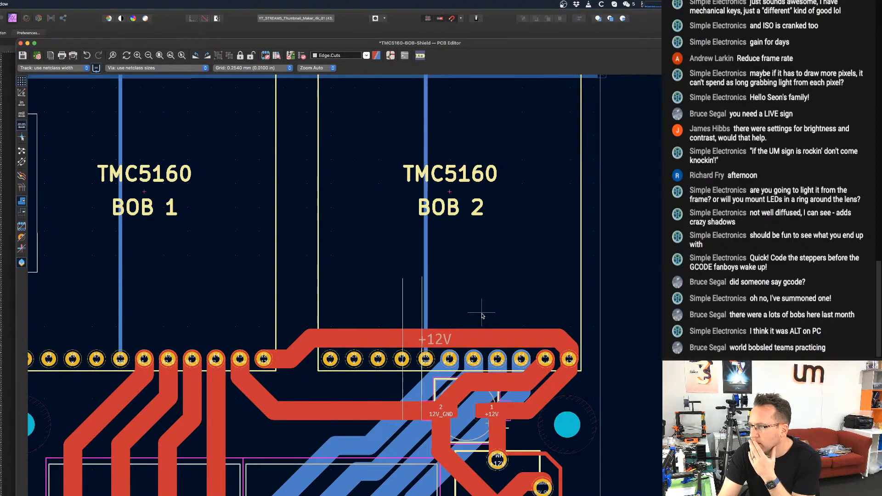
pyautogui.scroll(-2, 432, 314)
pyautogui.scroll(4, 433, 314)
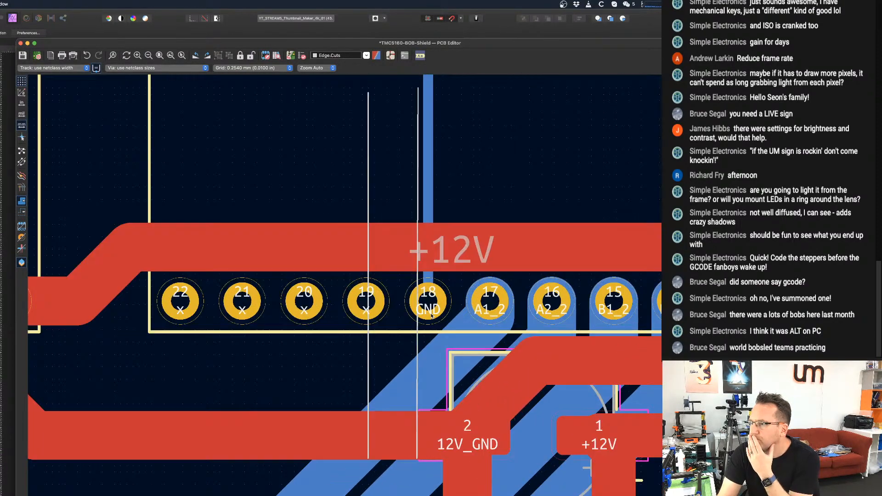
pyautogui.rightClick(419, 195)
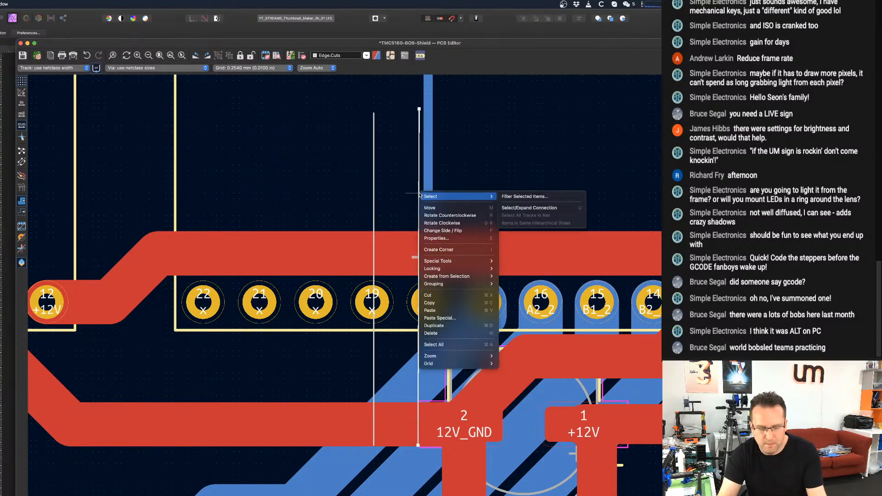
pyautogui.press('Escape')
pyautogui.doubleClick(420, 194)
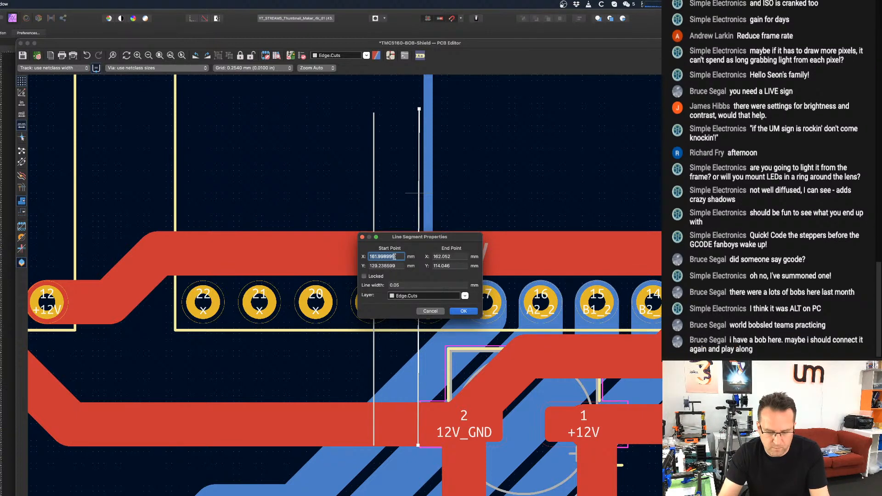
pyautogui.write('162')
pyautogui.press('Tab')
pyautogui.press('Tab')
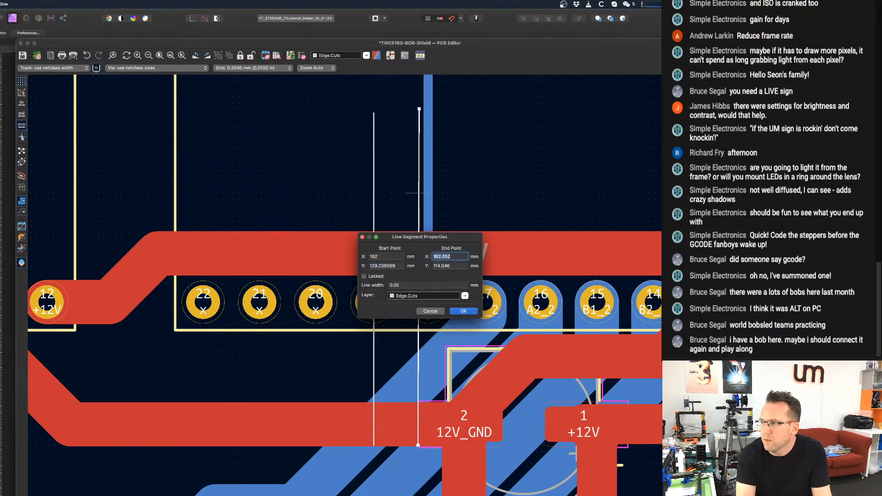
pyautogui.write('162')
pyautogui.press('Tab')
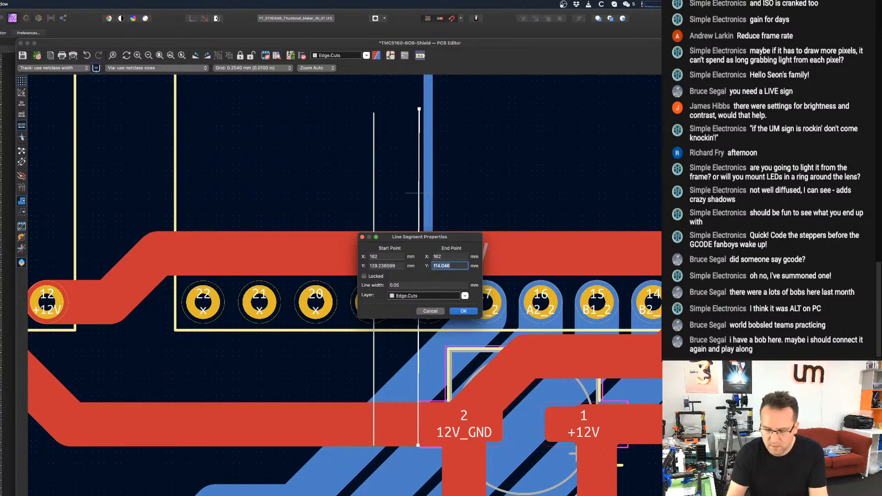
pyautogui.press('Return')
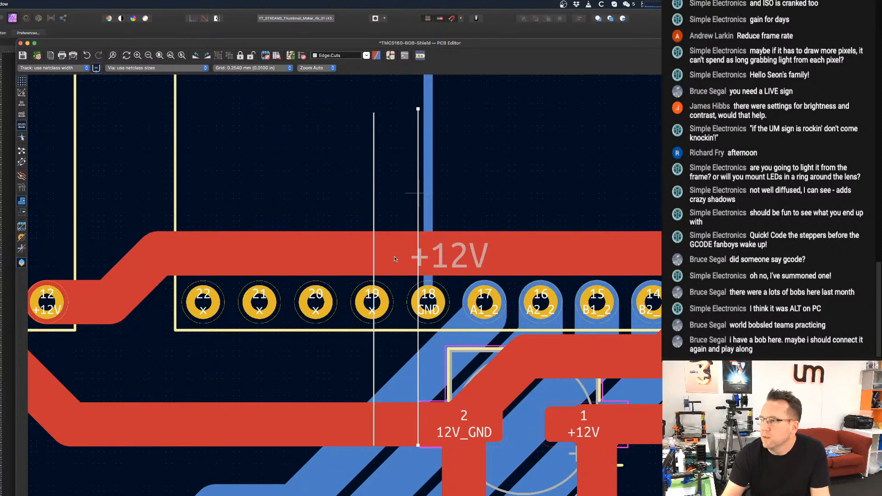
pyautogui.press('Escape')
pyautogui.doubleClick(374, 199)
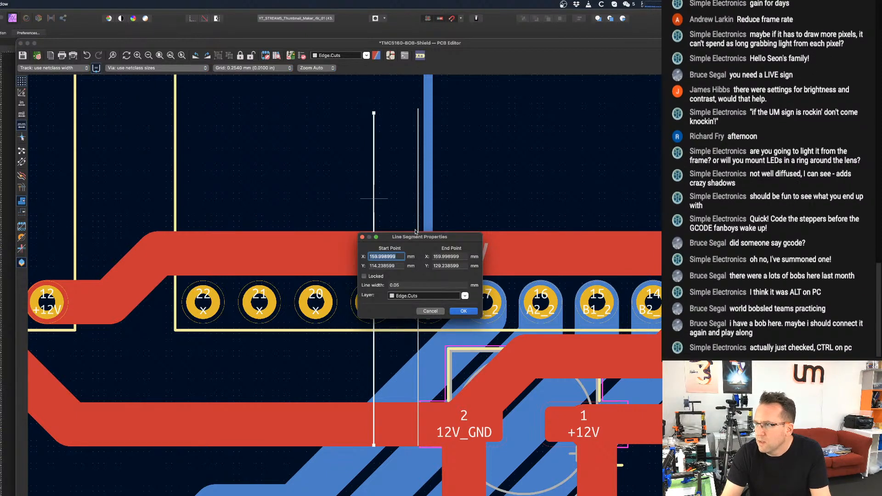
pyautogui.write('160')
pyautogui.press('Tab')
pyautogui.write('1')
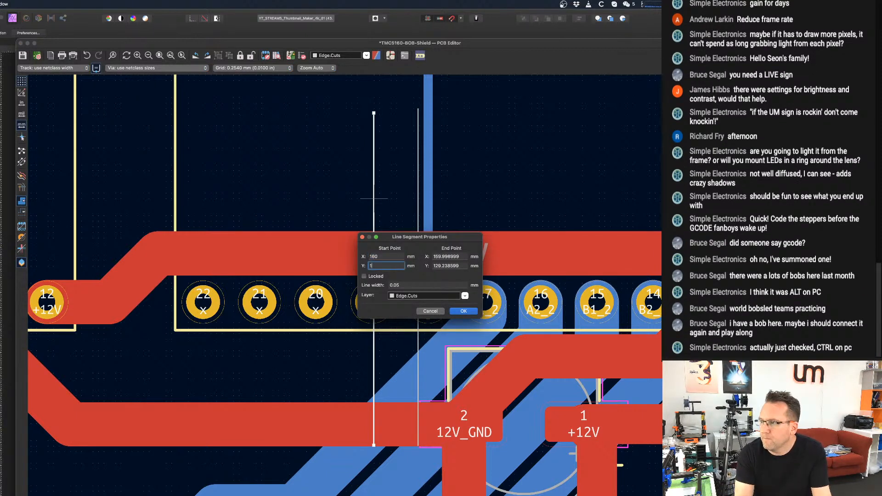
pyautogui.press('Escape')
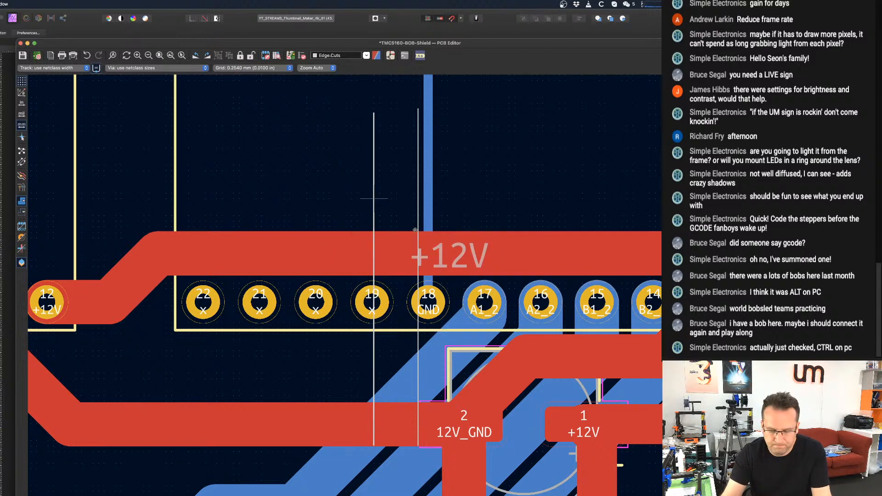
# Set both the start and end X of the left camera-slot line to 160 mm.
pyautogui.doubleClick(373, 199)
pyautogui.write('160')
pyautogui.press('Tab')
pyautogui.press('Tab')
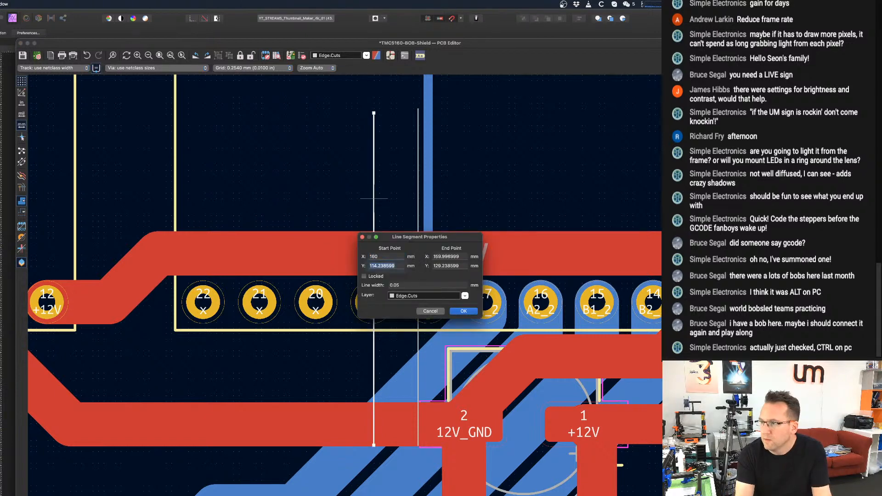
pyautogui.write('160')
pyautogui.press('Return')
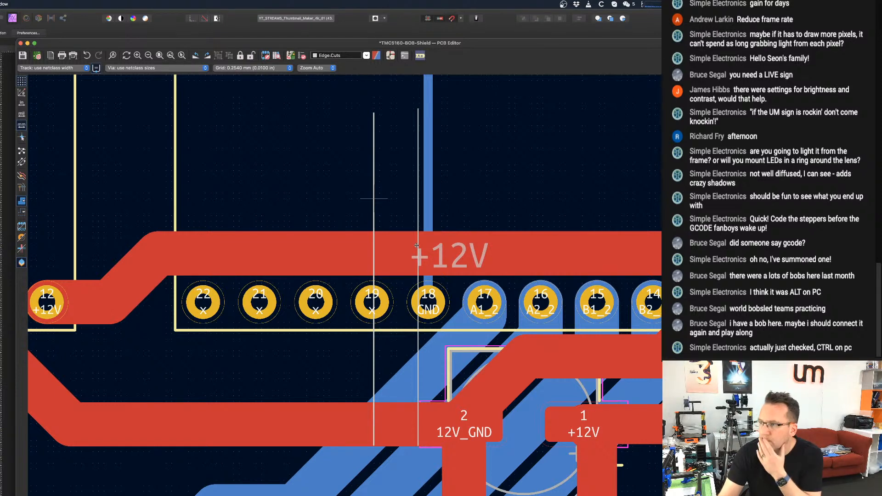
pyautogui.scroll(-1, 397, 206)
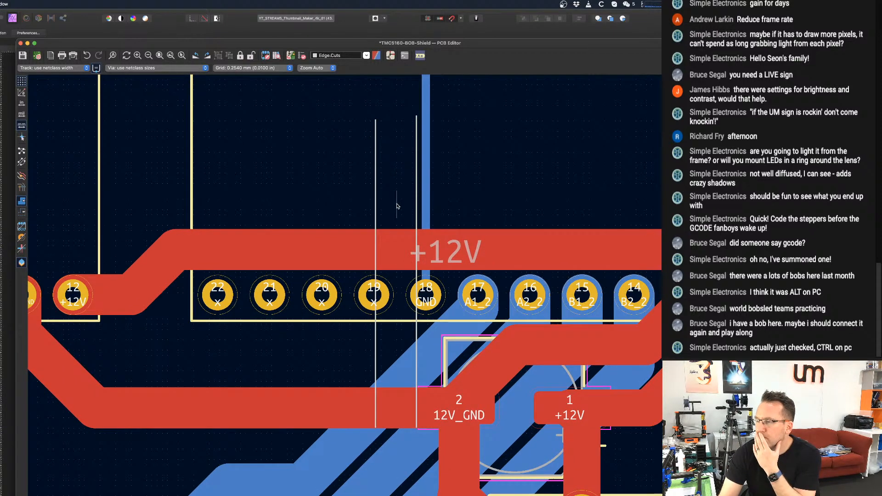
pyautogui.scroll(-5, 397, 207)
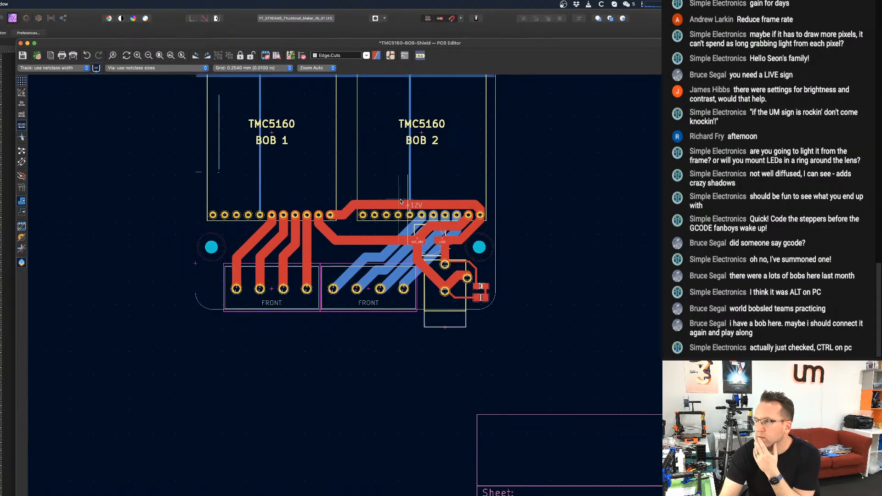
# Examine the shield layout around the two TMC5160 BOB modules, the edge cutouts and the lower connectors.
pyautogui.scroll(-3, 400, 201)
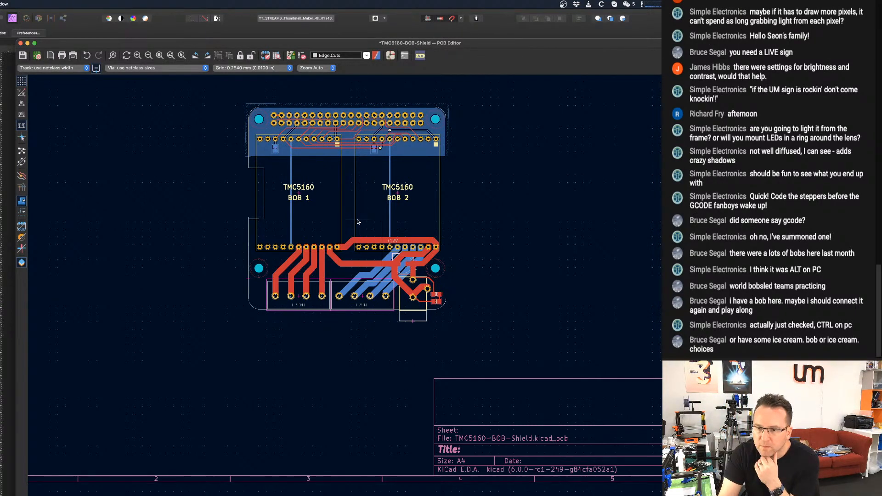
pyautogui.scroll(1, 393, 209)
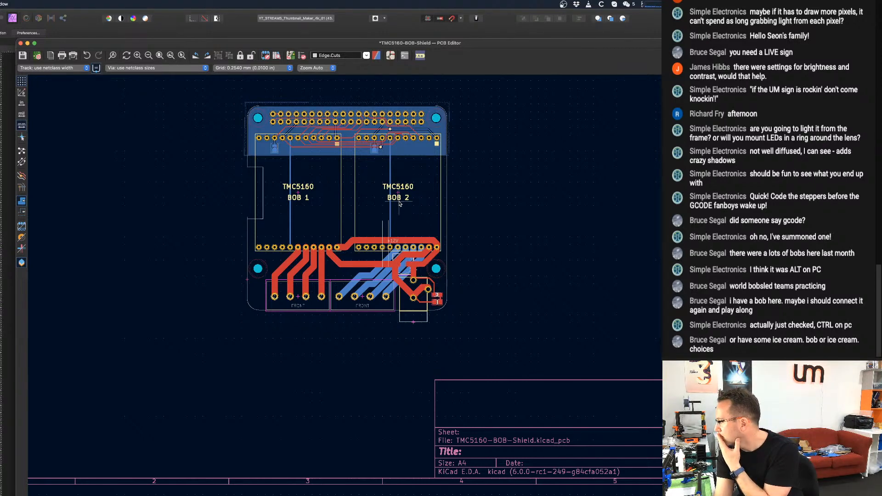
pyautogui.scroll(2, 399, 199)
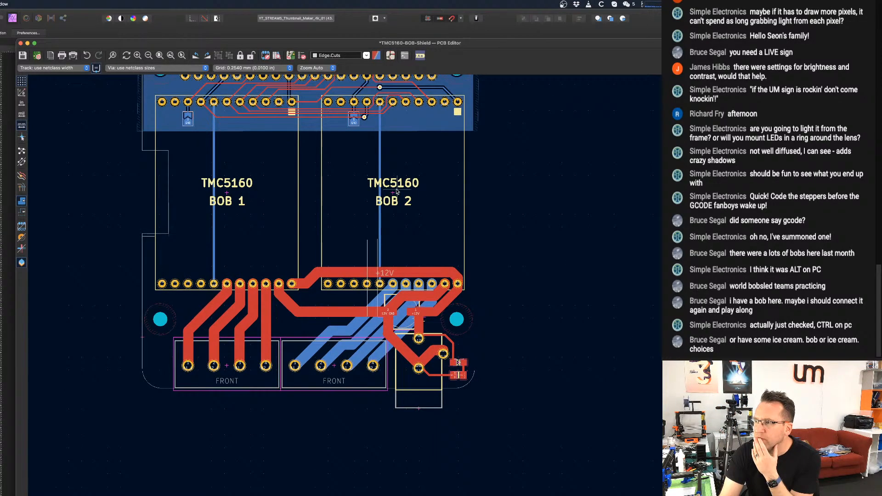
pyautogui.click(394, 192)
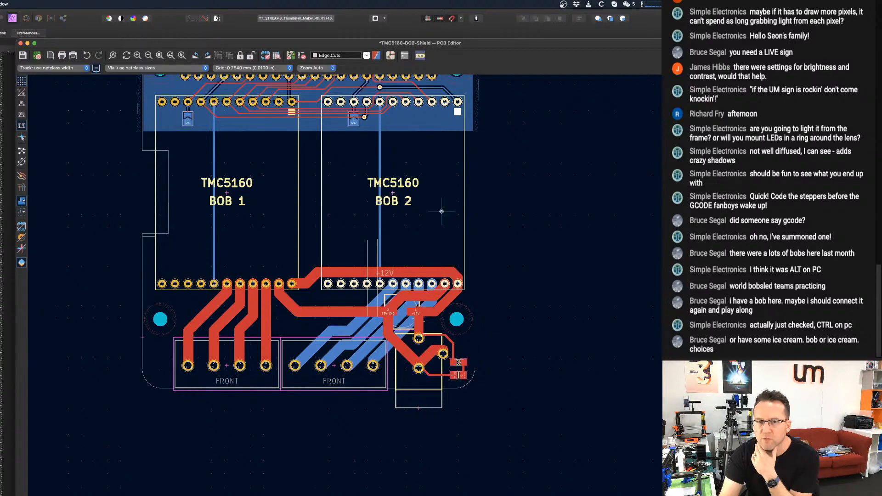
pyautogui.scroll(3, 500, 206)
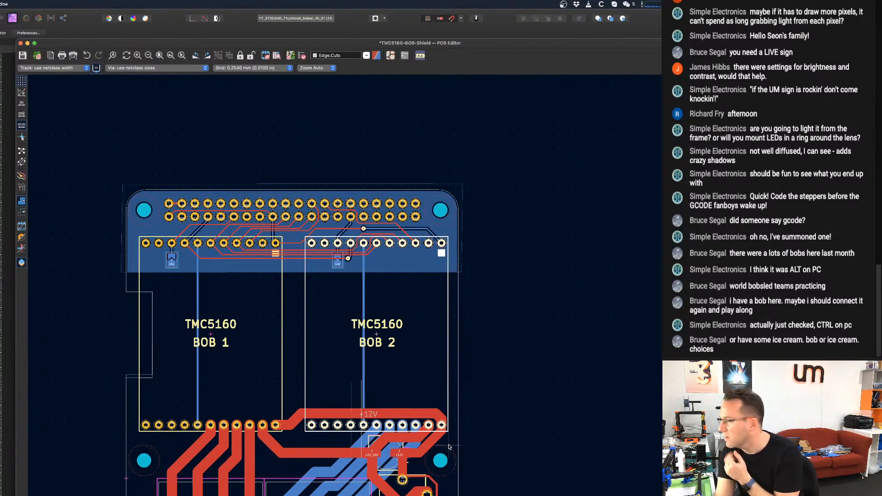
pyautogui.scroll(-1, 449, 446)
pyautogui.scroll(-1, 458, 417)
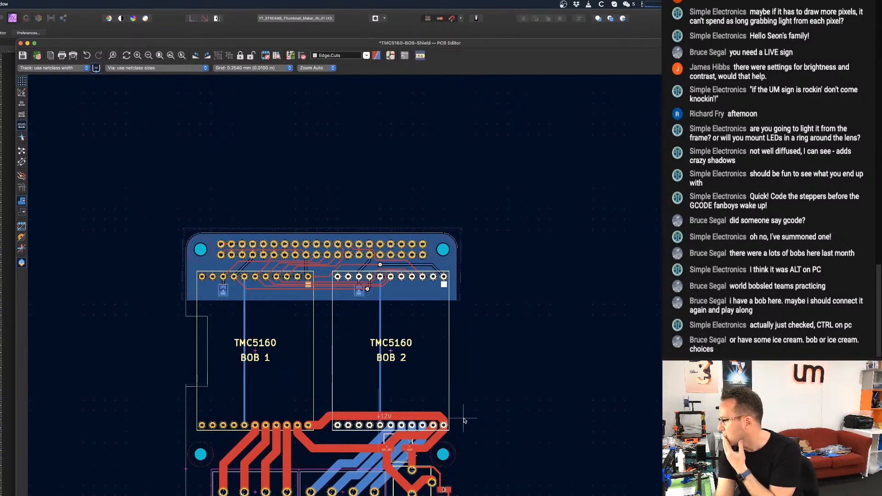
pyautogui.scroll(1, 464, 419)
pyautogui.moveTo(472, 406); pyautogui.dragTo(508, 316, button='middle')
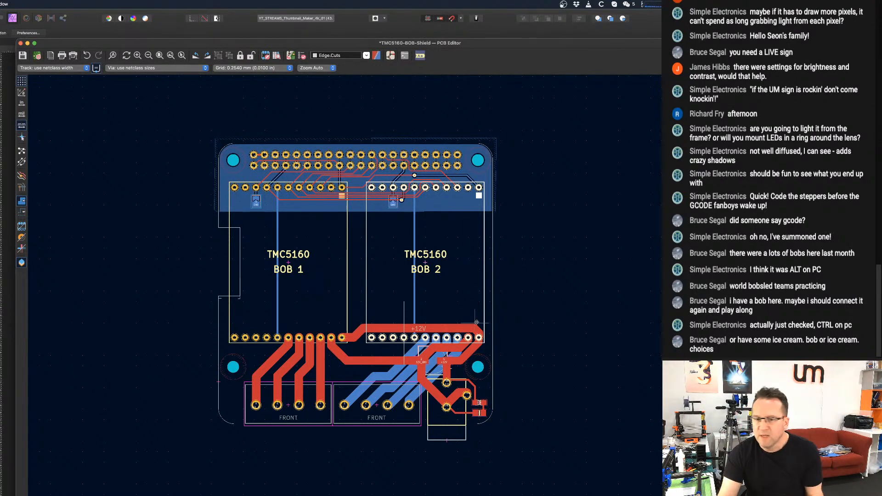
pyautogui.scroll(2, 474, 288)
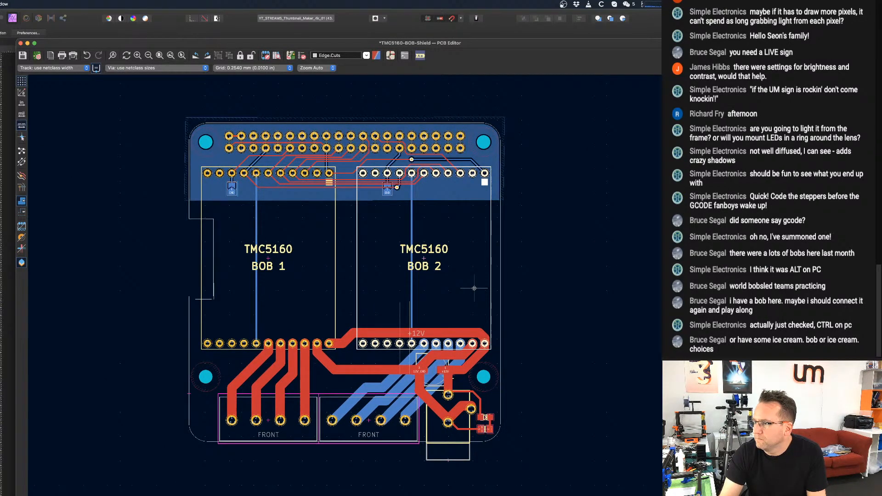
pyautogui.scroll(1, 474, 288)
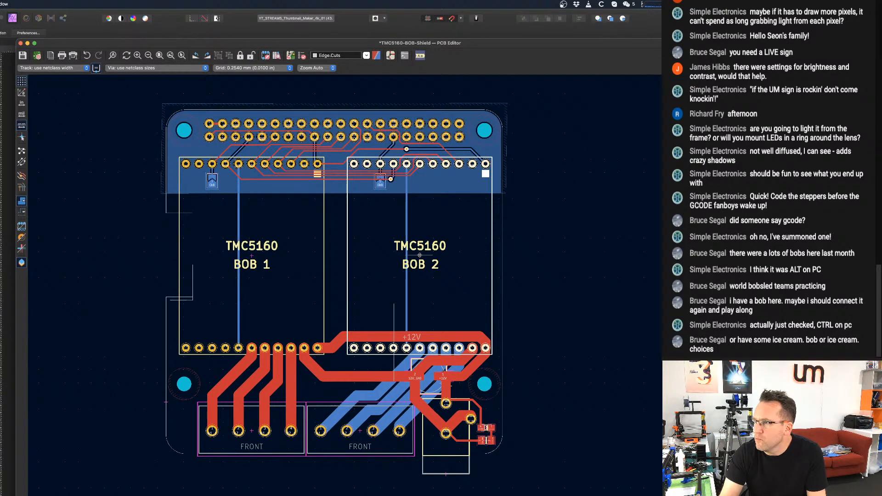
pyautogui.moveTo(419, 255); pyautogui.dragTo(488, 255)
pyautogui.press('super+z')
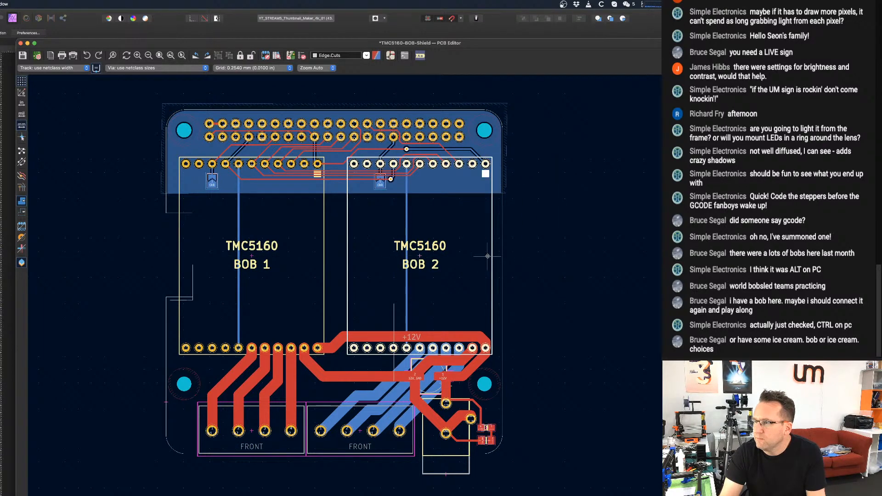
pyautogui.scroll(-1, 426, 306)
pyautogui.hscroll(-2, 404, 317)
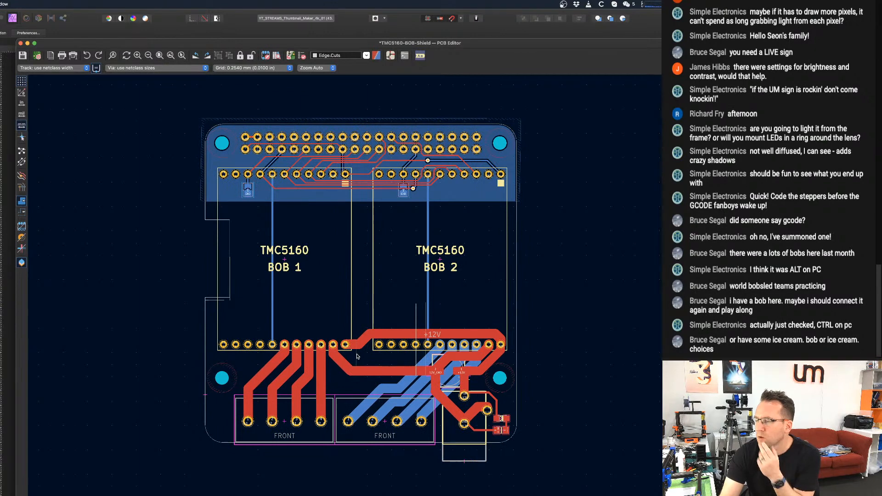
pyautogui.hscroll(-1, 354, 350)
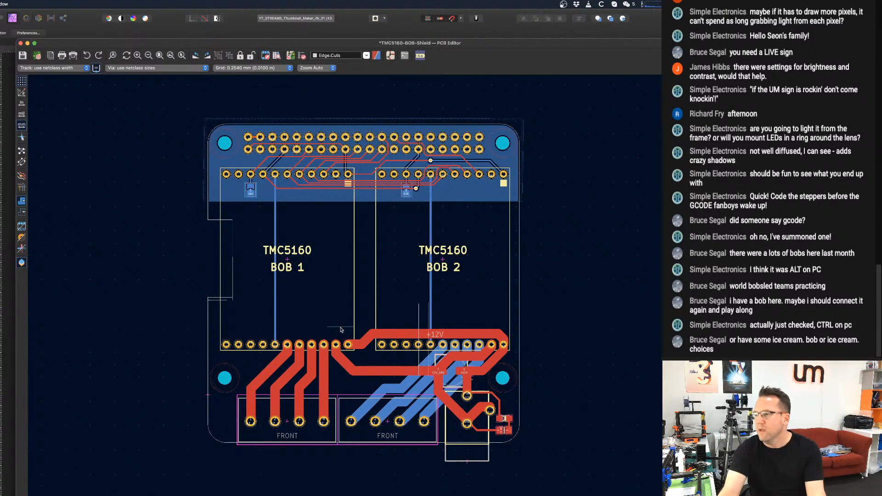
pyautogui.hscroll(-3, 291, 294)
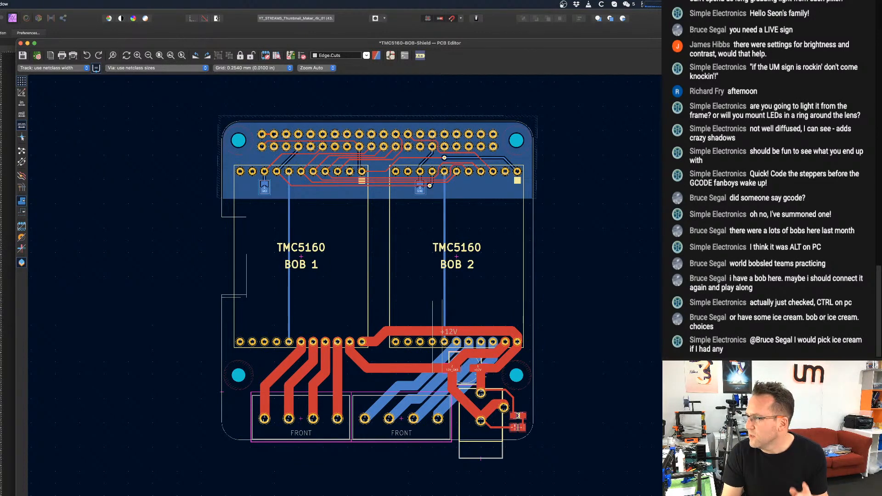
# Write a text note: "Need to add - 4x connectors for limit switches - footprint for 16Mhz Xtal for the sync locking - way to control RGBW 12V LEDs".
pyautogui.click(456, 336)
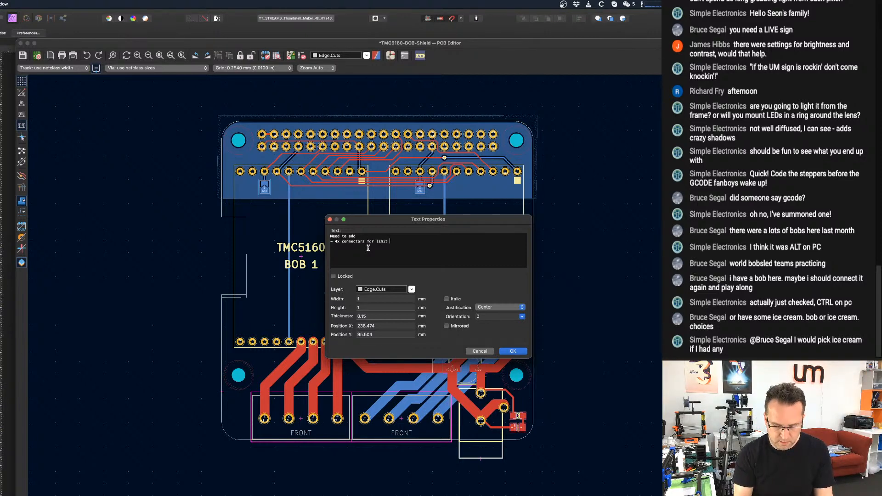
pyautogui.write('itches ')
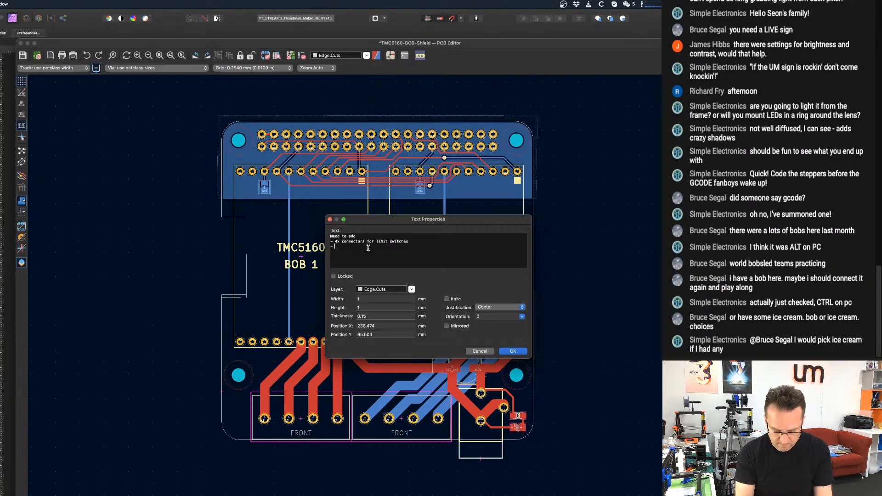
pyautogui.write('- foot')
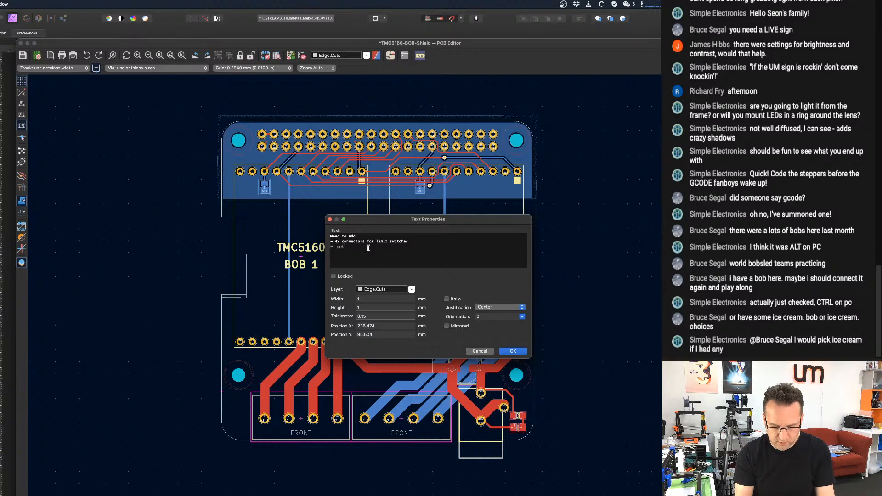
pyautogui.write('print for TM')
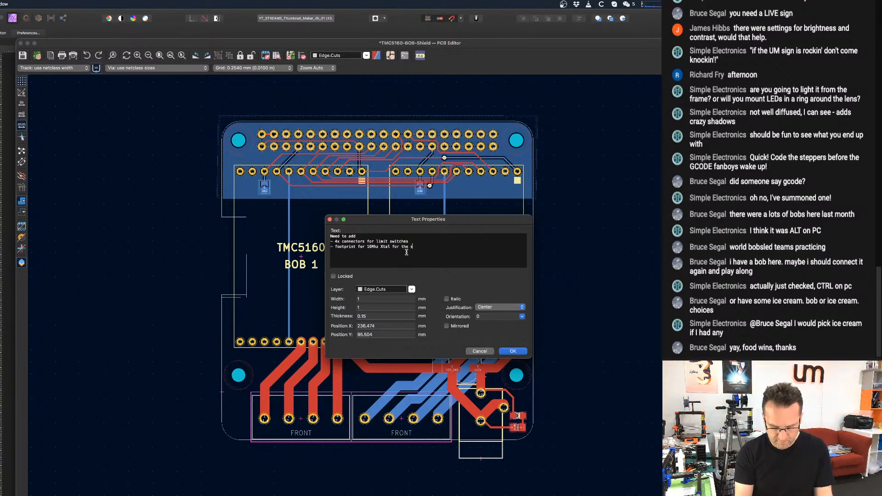
pyautogui.write('ync locking ')
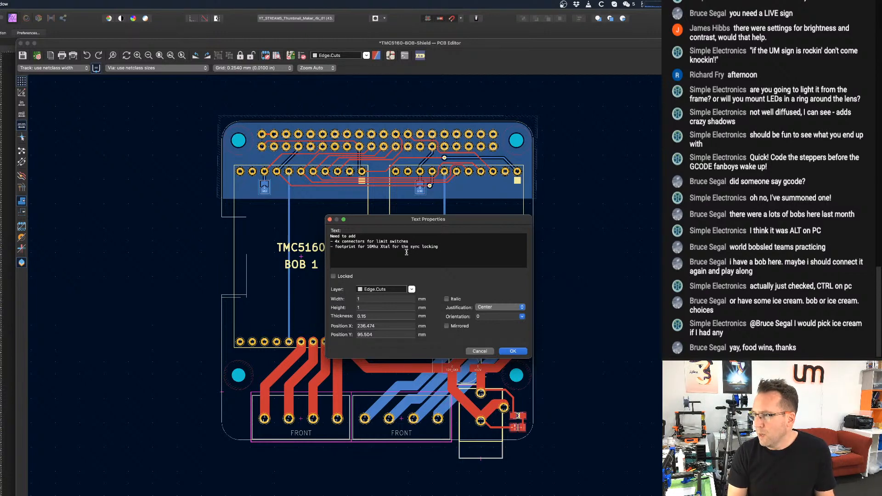
pyautogui.write('- way ')
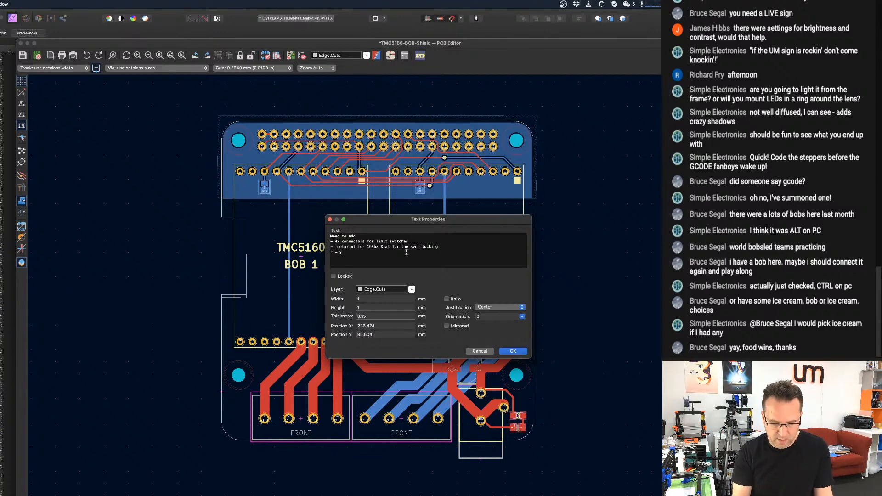
pyautogui.write('to control')
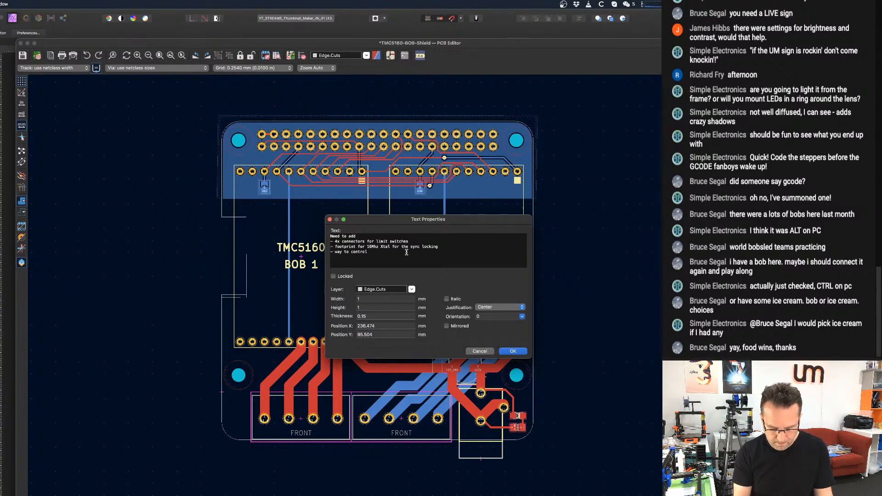
pyautogui.write(' RGB')
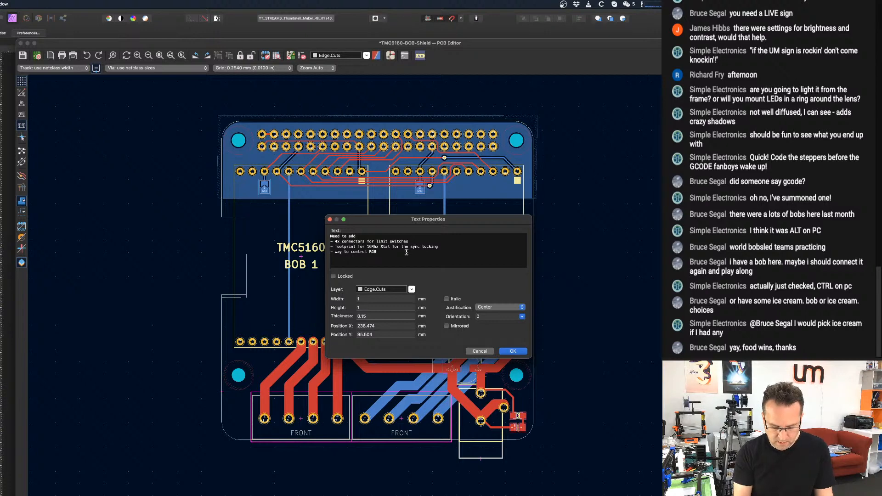
pyautogui.write('W 12V ')
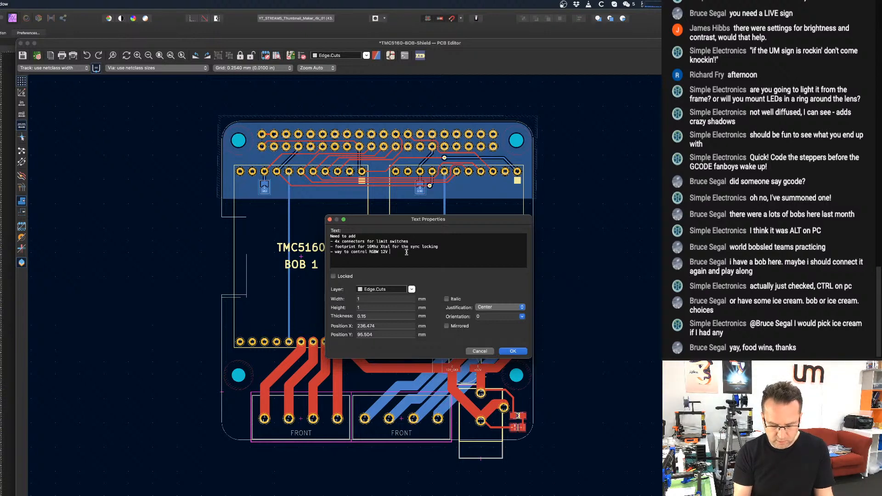
pyautogui.write('LEDs')
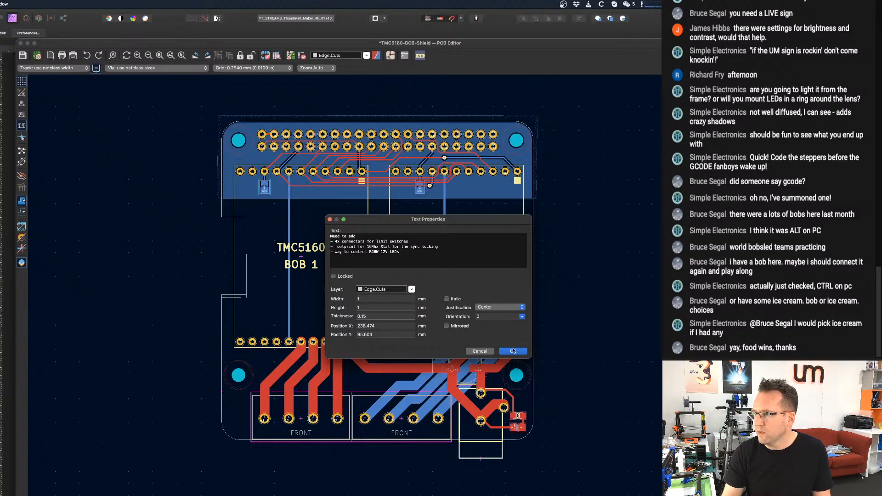
# Assign the note to layer User.1 with 2 mm text width and height and left justification.
pyautogui.click(391, 290)
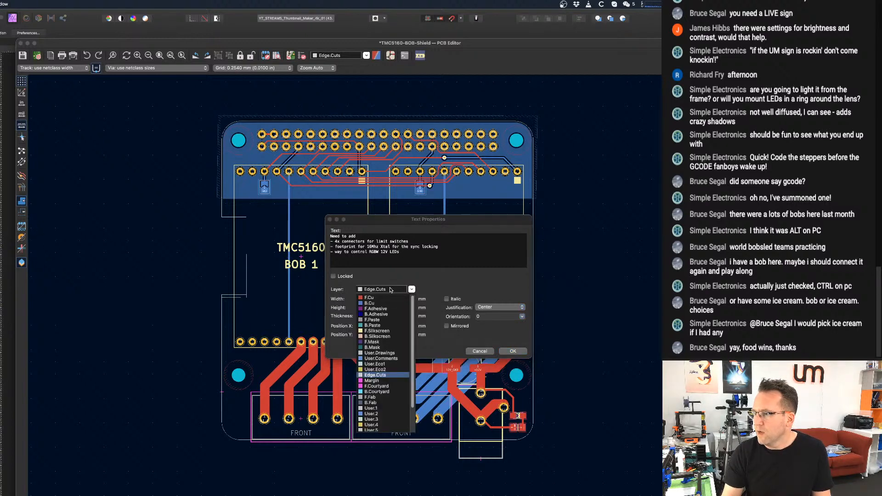
pyautogui.click(386, 408)
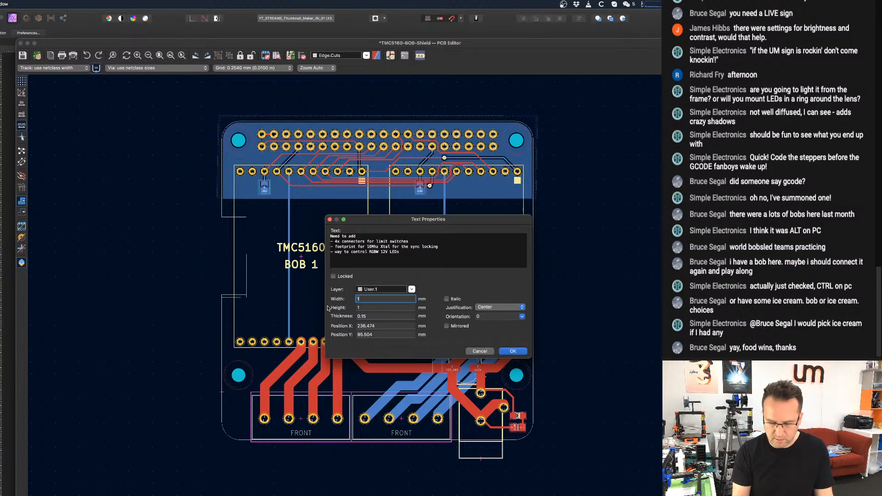
pyautogui.write('2')
pyautogui.press('Tab')
pyautogui.write('2')
pyautogui.press('Tab')
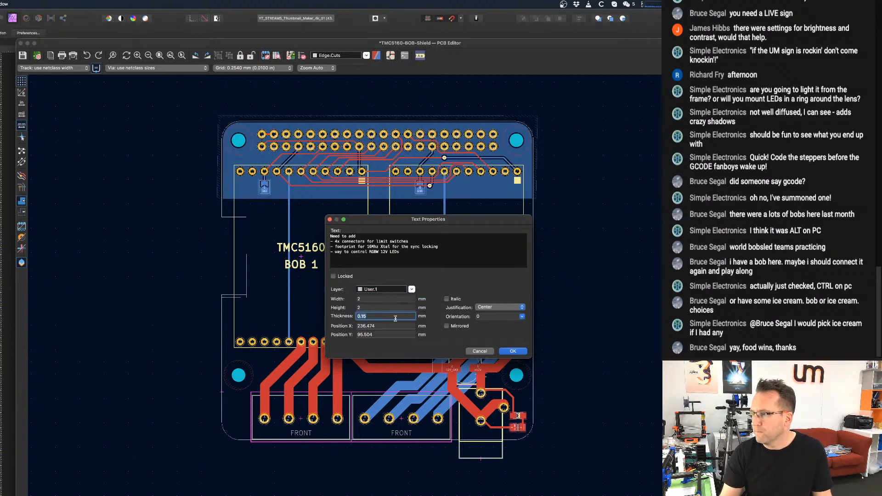
pyautogui.click(500, 306)
pyautogui.click(499, 299)
pyautogui.click(513, 351)
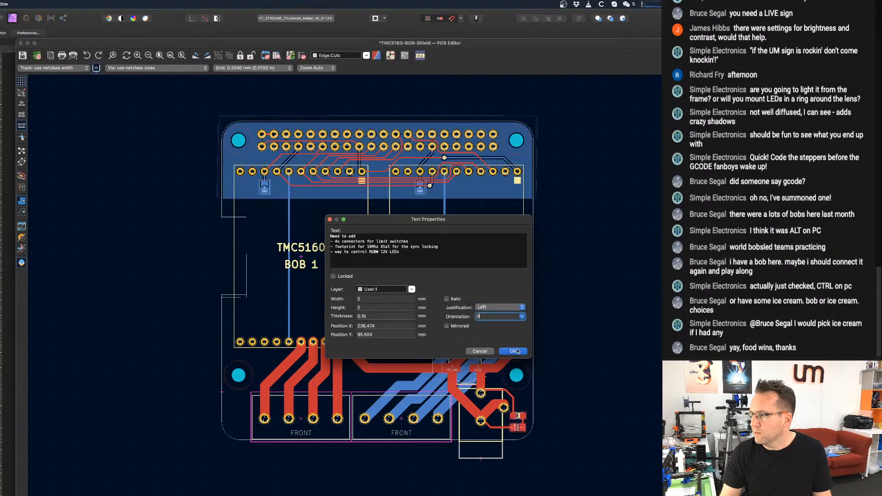
# Place the to-do note just outside the board's upper right corner and save the board.
pyautogui.moveTo(411, 286); pyautogui.dragTo(292, 270, button='middle')
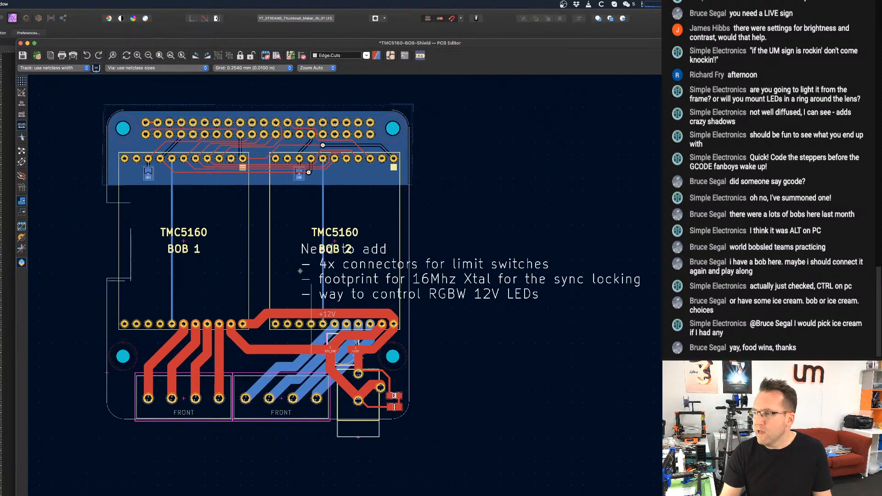
pyautogui.click(427, 157)
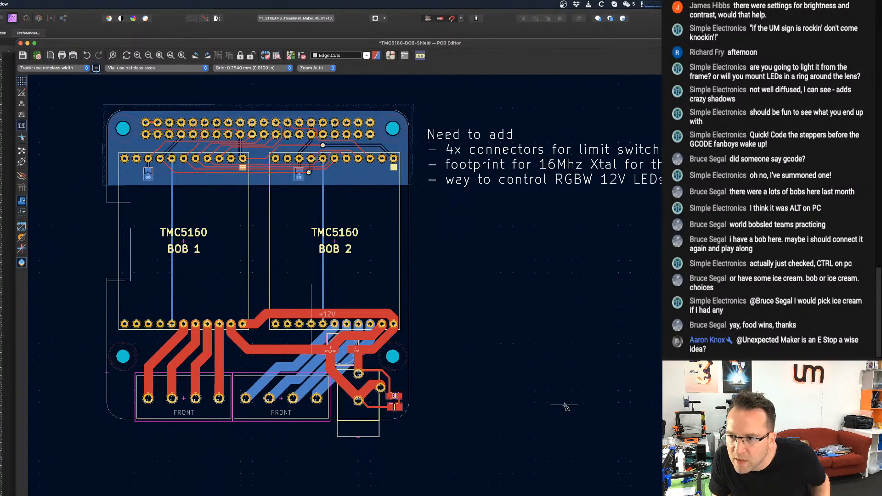
pyautogui.scroll(-3, 551, 363)
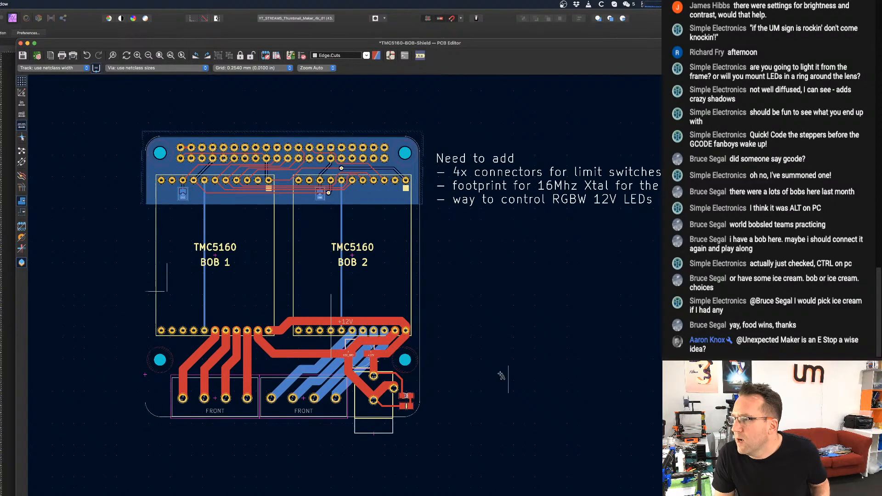
pyautogui.scroll(4, 501, 313)
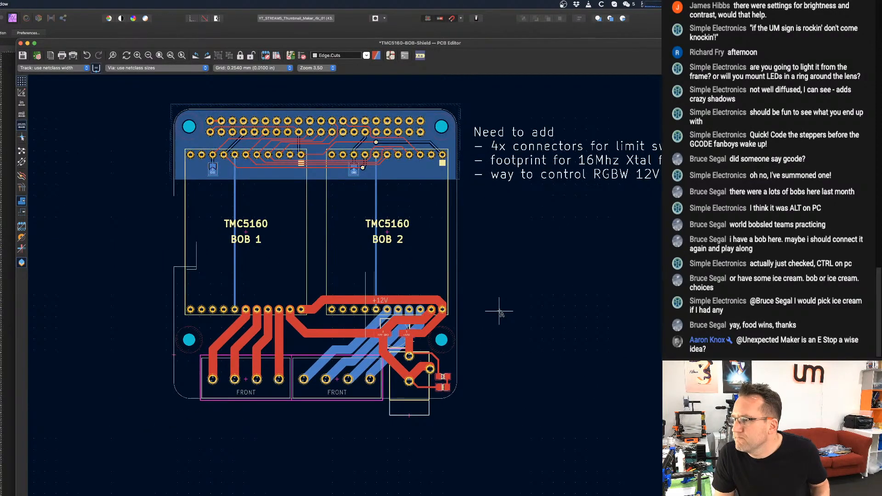
pyautogui.scroll(-1, 500, 310)
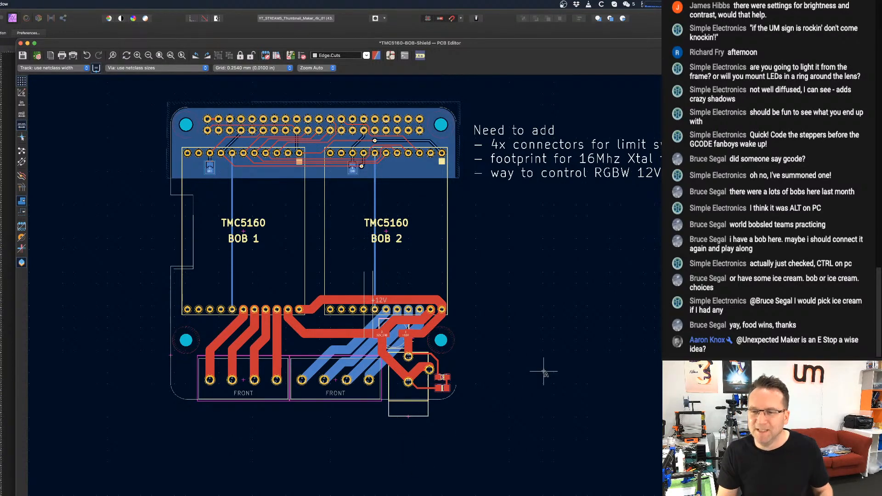
pyautogui.scroll(-1, 528, 377)
pyautogui.scroll(1, 543, 327)
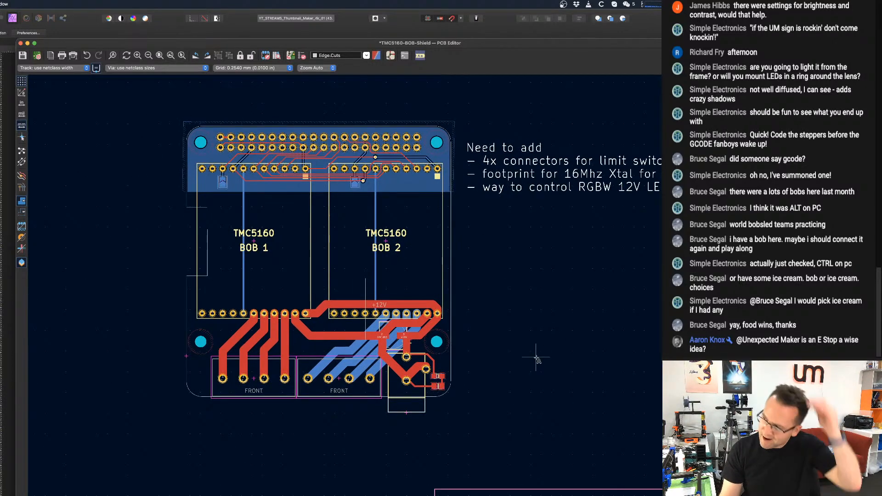
pyautogui.moveTo(541, 359); pyautogui.dragTo(558, 348, button='middle')
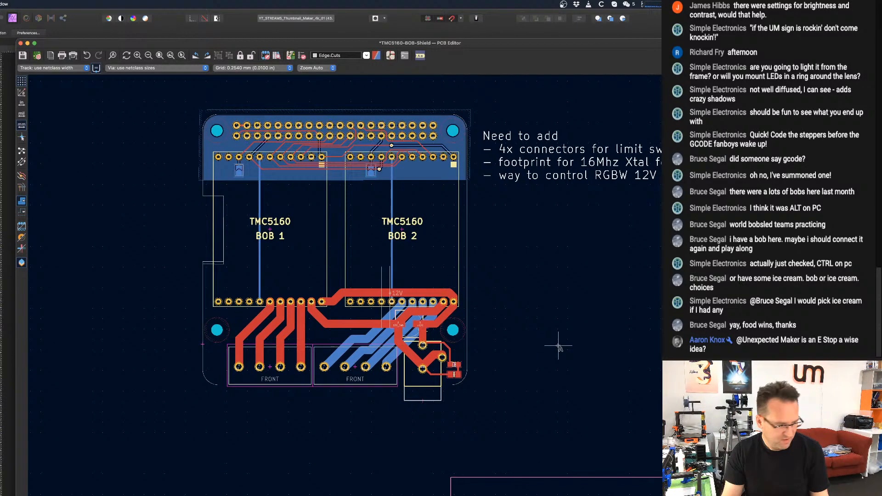
pyautogui.press('super+s')
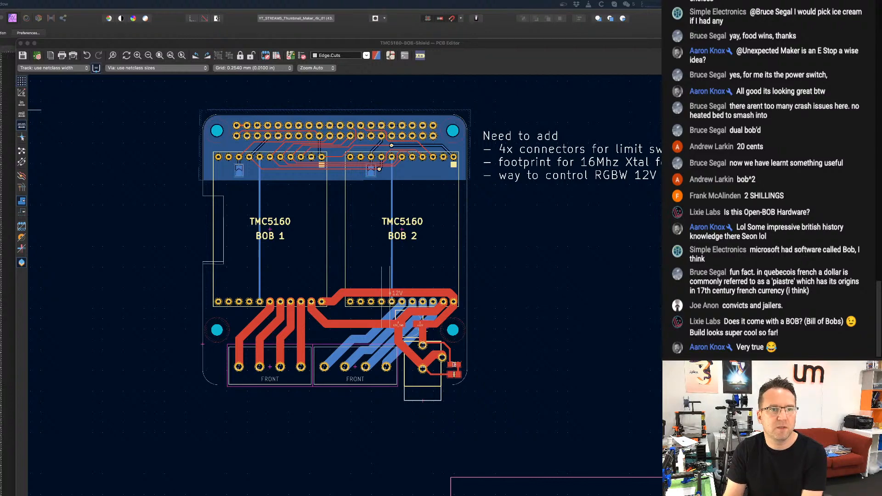
# Bring the browser showing LCSC's HCI XC32M4-16.000-F12LLHP 16 MHz crystal page over the board layout.
pyautogui.moveTo(661, 204); pyautogui.dragTo(169, 206)
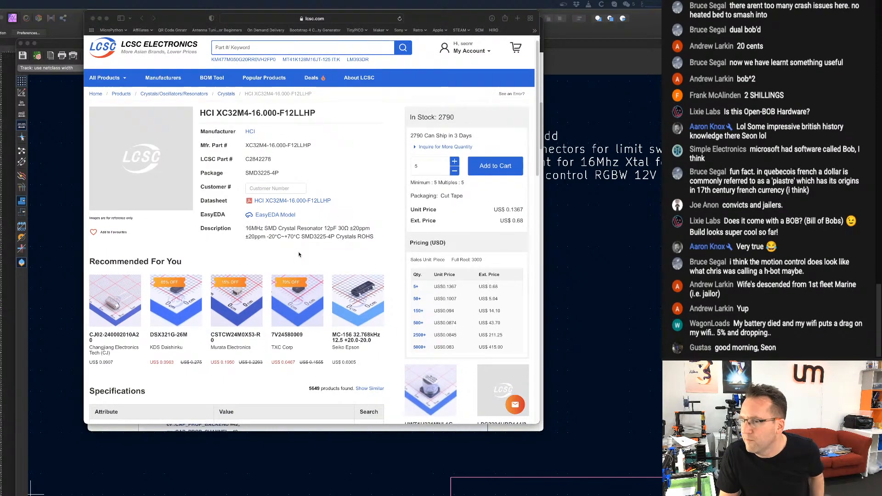
# Switch from the LCSC crystal page to the TMC5160-BOB-Shield schematic in KiCad and start adding a symbol.
pyautogui.scroll(-1, 295, 257)
pyautogui.scroll(2, 285, 246)
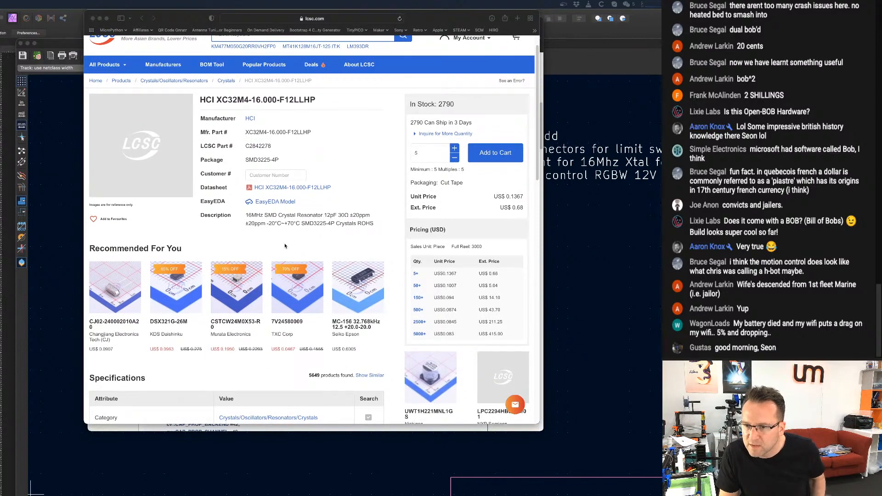
pyautogui.click(634, 41)
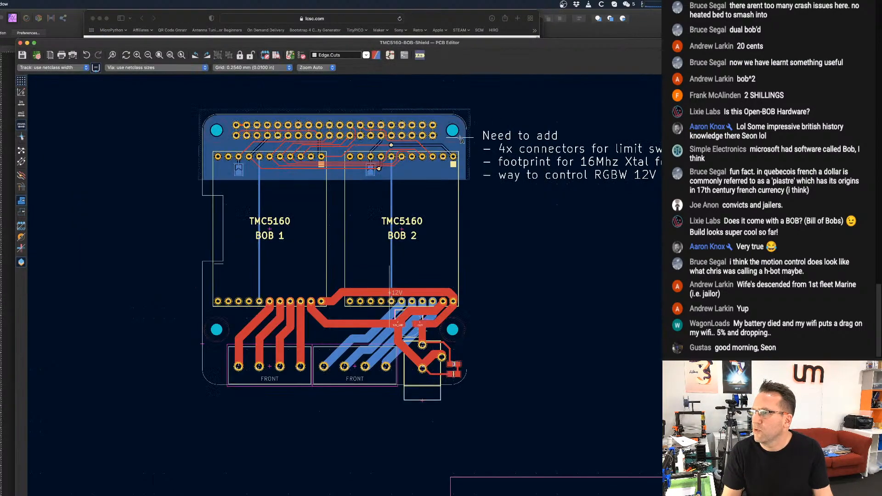
pyautogui.click(394, 58)
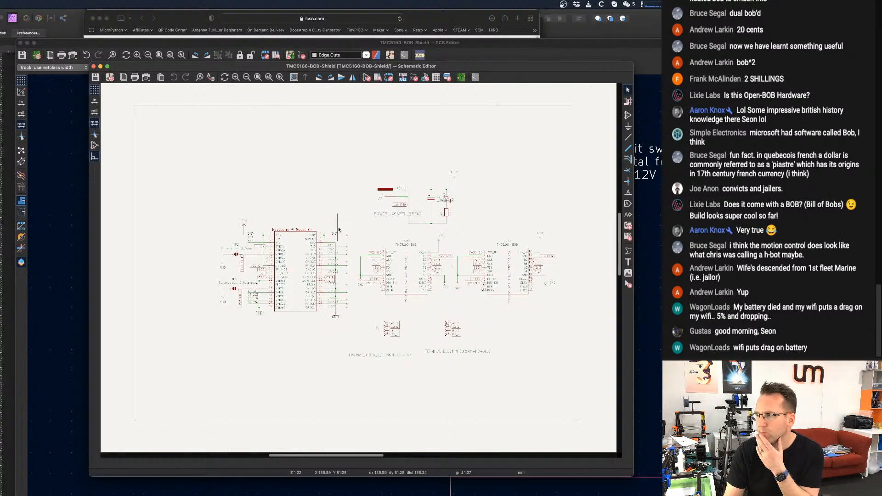
pyautogui.moveTo(347, 227); pyautogui.dragTo(387, 232, button='middle')
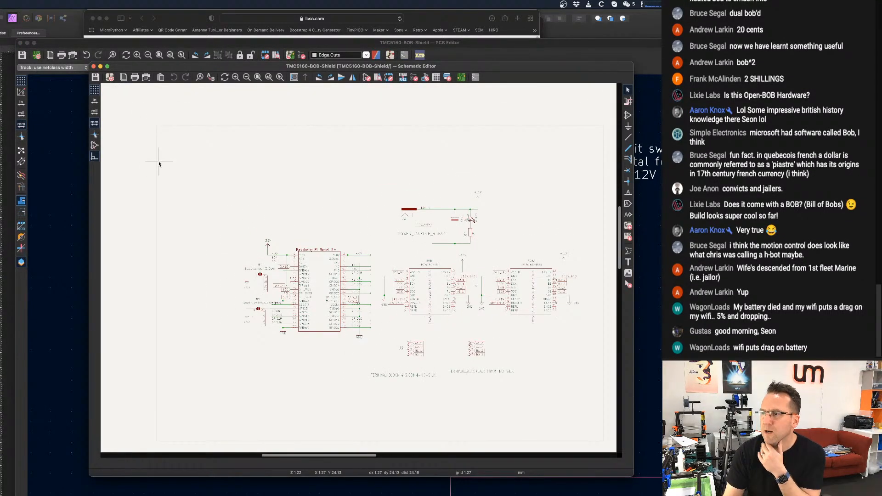
pyautogui.click(627, 115)
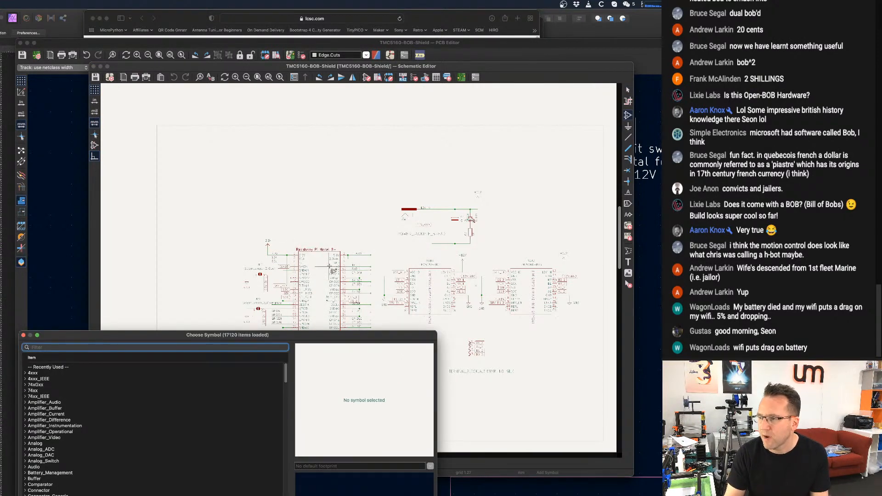
pyautogui.moveTo(121, 338); pyautogui.dragTo(242, 132)
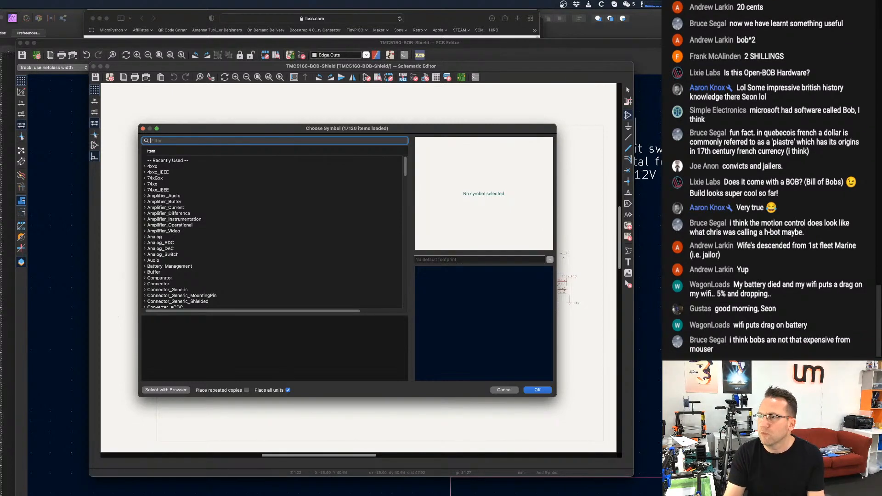
# Bring up the Pixie Chroma campaign page on Crowd Supply in the browser and copy its web address.
pyautogui.moveTo(454, 20); pyautogui.dragTo(451, 0)
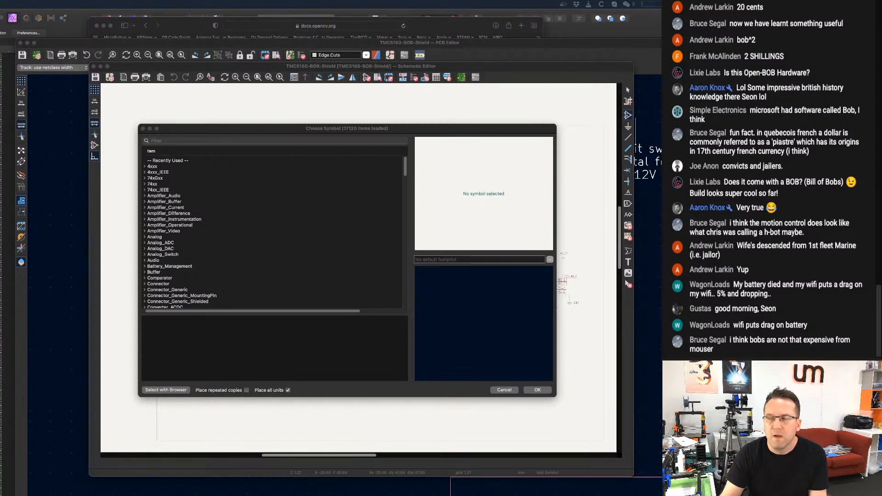
pyautogui.moveTo(0, 27); pyautogui.dragTo(451, 78)
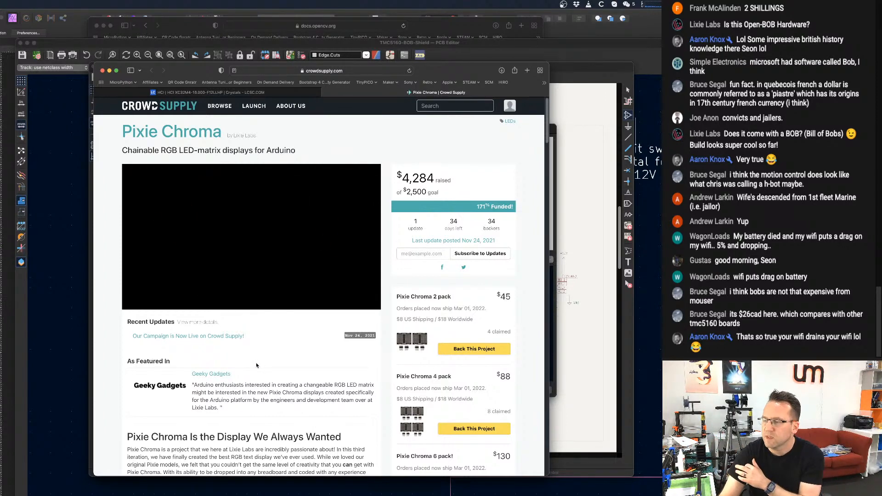
pyautogui.scroll(-1, 253, 348)
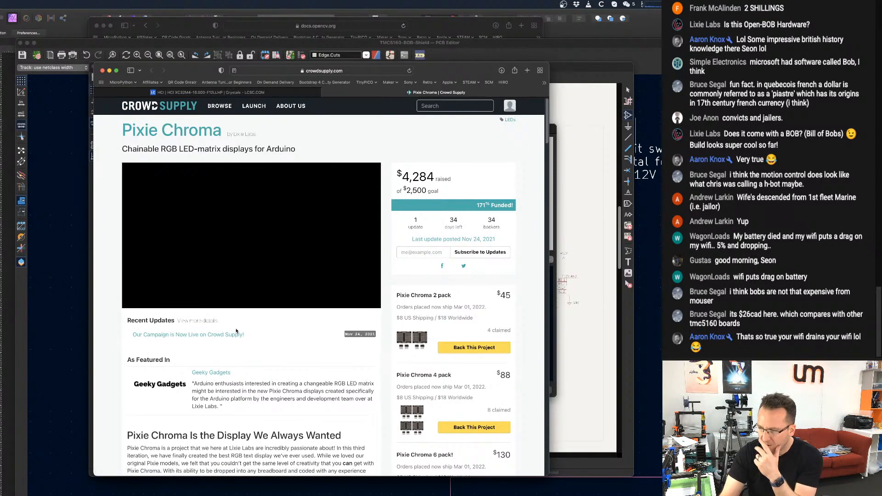
pyautogui.scroll(-1, 244, 327)
pyautogui.scroll(1, 264, 342)
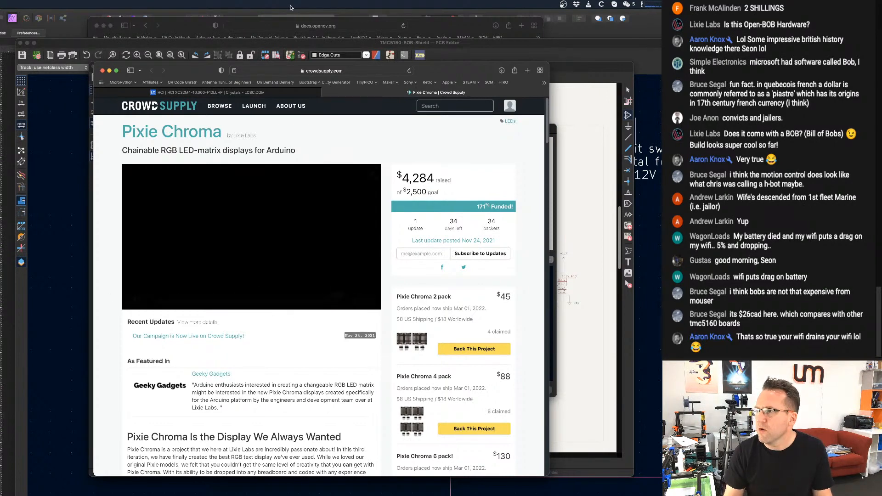
pyautogui.click(353, 71)
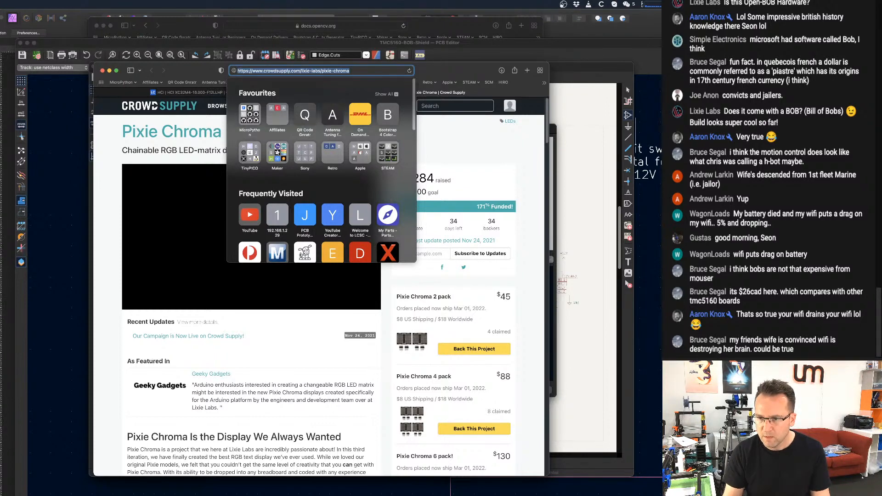
pyautogui.press('super+Tab')
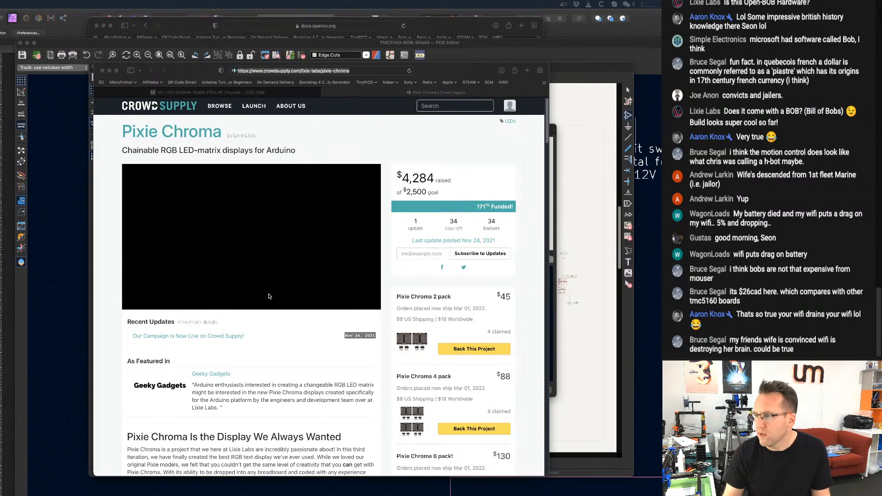
# Read through the Pixie Chroma campaign page, including Quad Mode, Shortcodes, documentation, specifications and the comparison table.
pyautogui.scroll(-10, 299, 369)
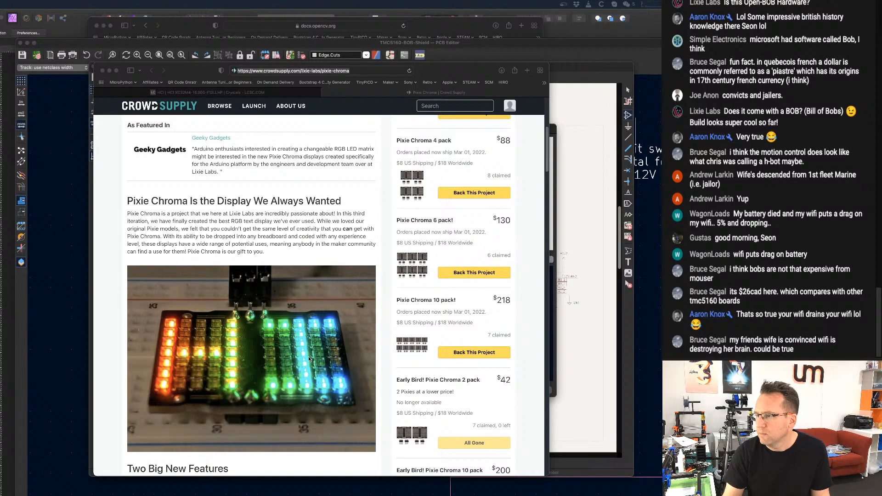
pyautogui.scroll(-6, 309, 358)
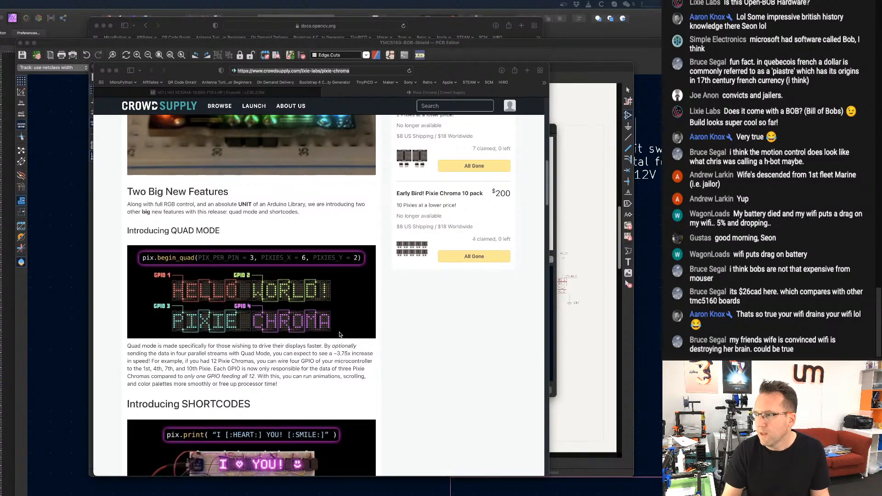
pyautogui.scroll(-6, 340, 334)
pyautogui.scroll(2, 169, 154)
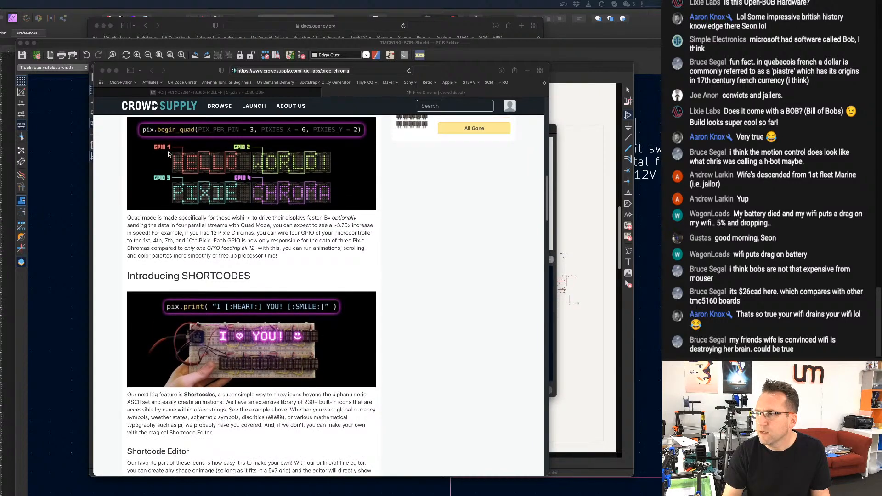
pyautogui.scroll(2, 186, 207)
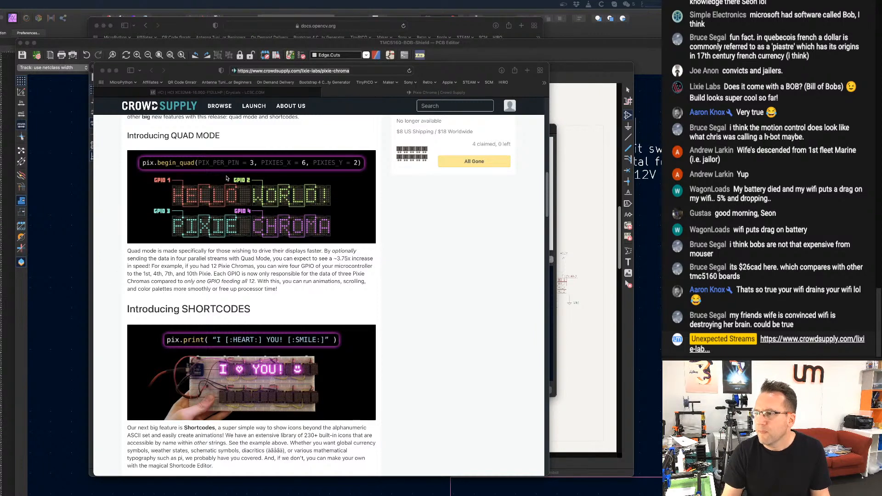
pyautogui.scroll(-3, 265, 220)
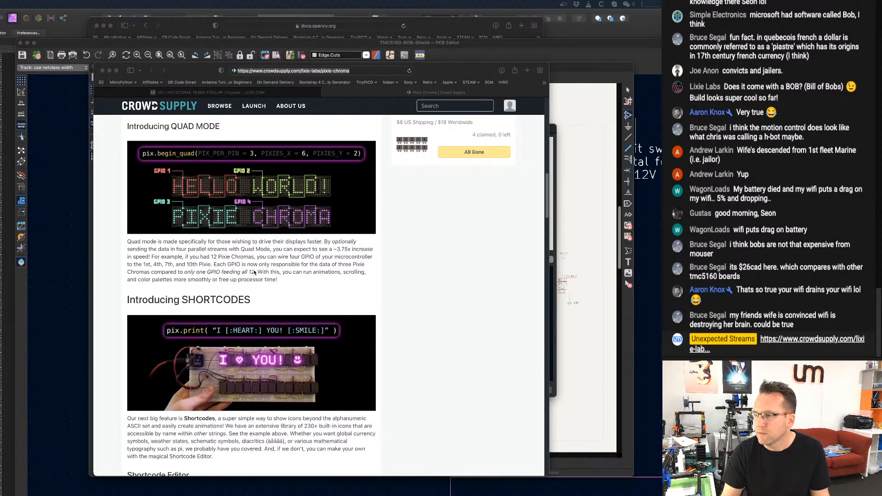
pyautogui.scroll(-12, 251, 258)
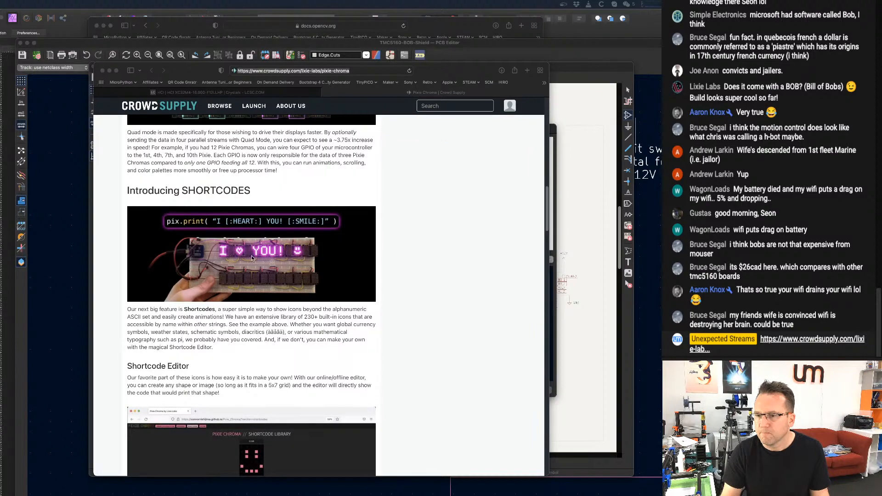
pyautogui.scroll(-13, 253, 258)
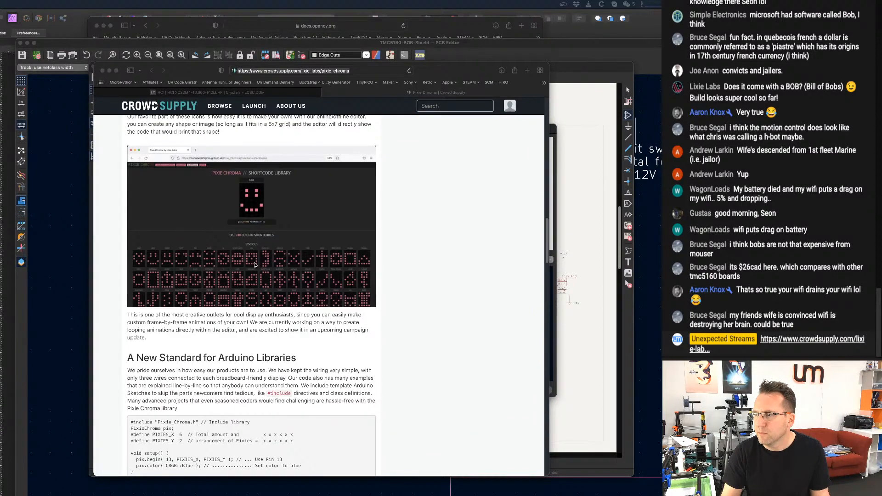
pyautogui.scroll(-5, 257, 264)
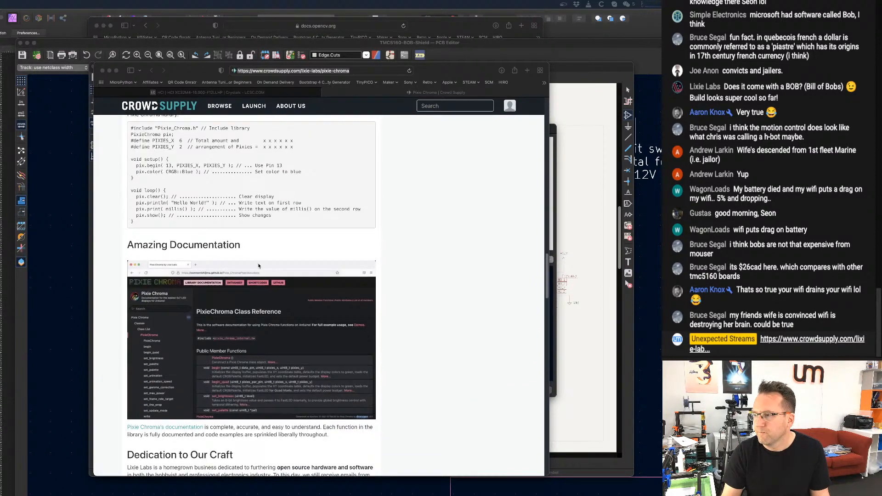
pyautogui.scroll(-3, 209, 307)
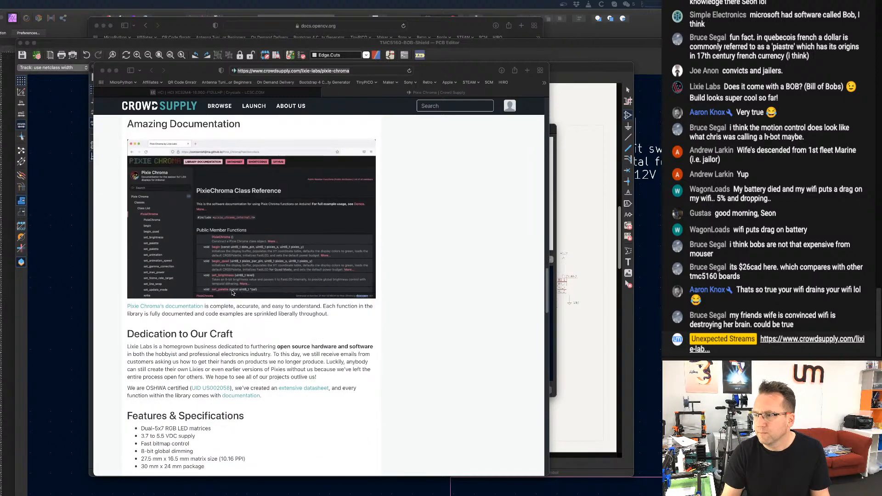
pyautogui.scroll(-12, 233, 290)
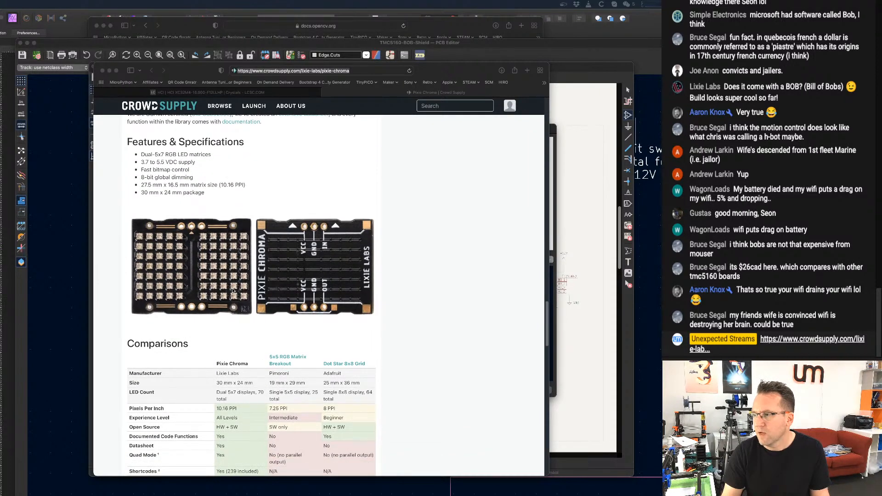
pyautogui.scroll(-5, 233, 291)
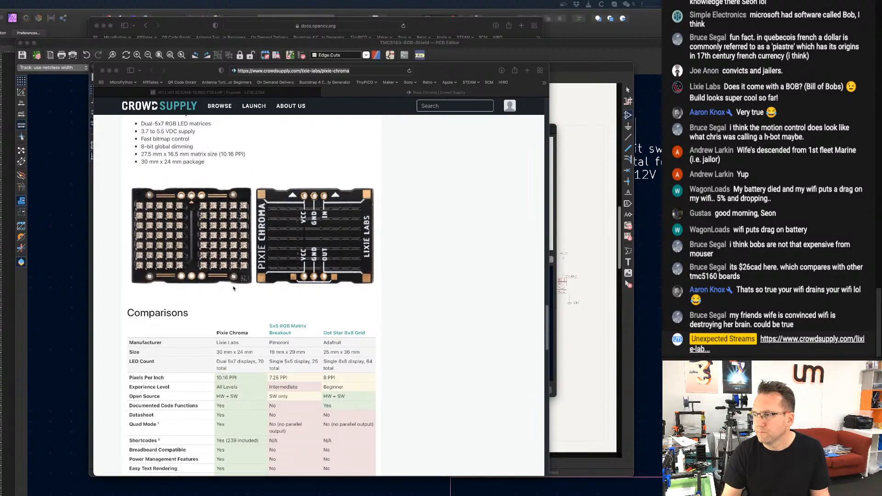
pyautogui.scroll(-19, 235, 287)
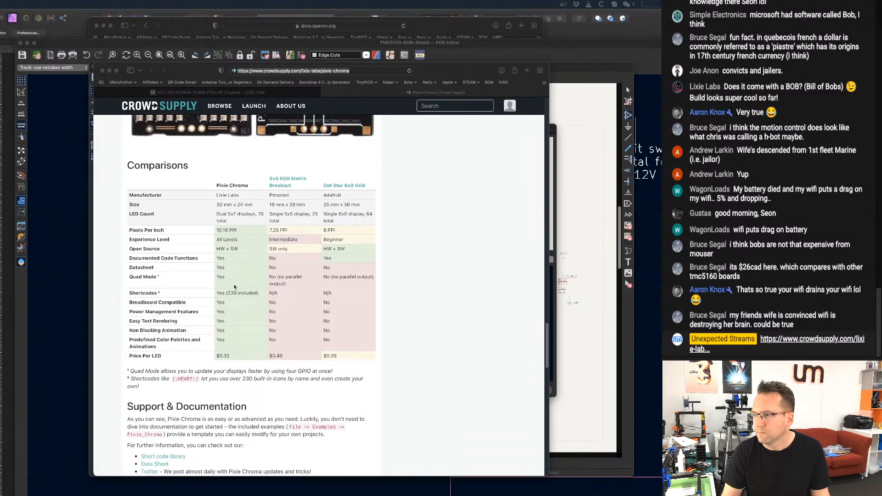
pyautogui.scroll(20, 233, 287)
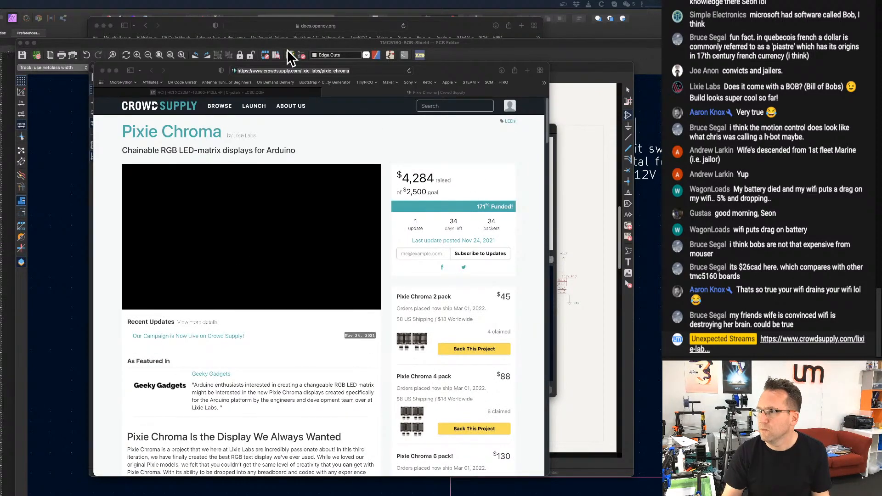
# Close the Pixie Chroma page, then move the LCSC crystal page aside and return to KiCad's symbol chooser.
pyautogui.click(326, 96)
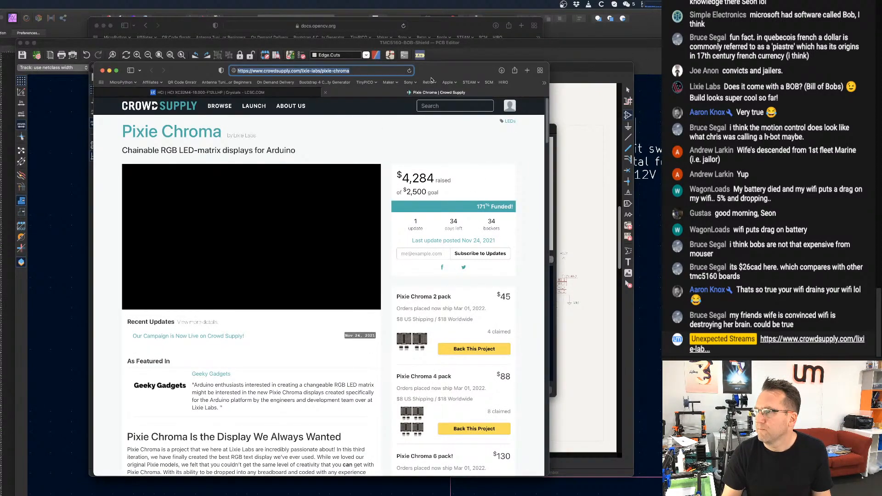
pyautogui.click(326, 93)
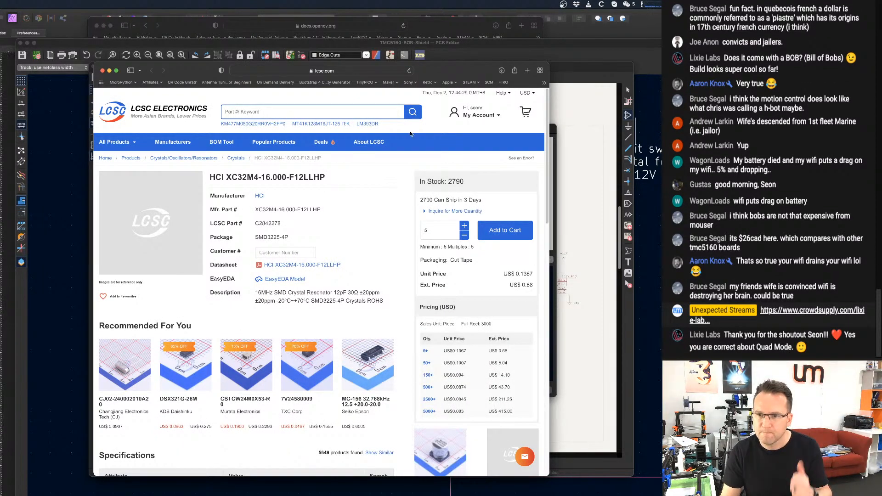
pyautogui.moveTo(465, 75); pyautogui.dragTo(340, 86)
pyautogui.click(516, 303)
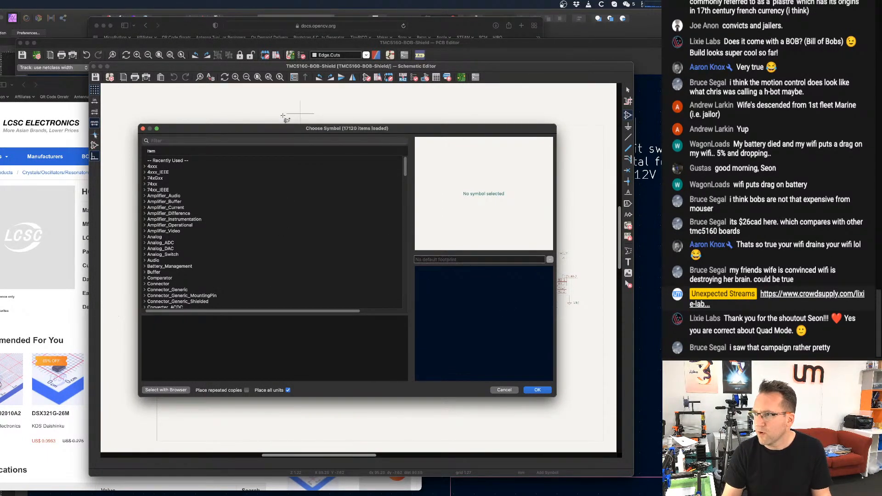
# Search the symbol library for "crystal".
pyautogui.click(260, 140)
pyautogui.write('c')
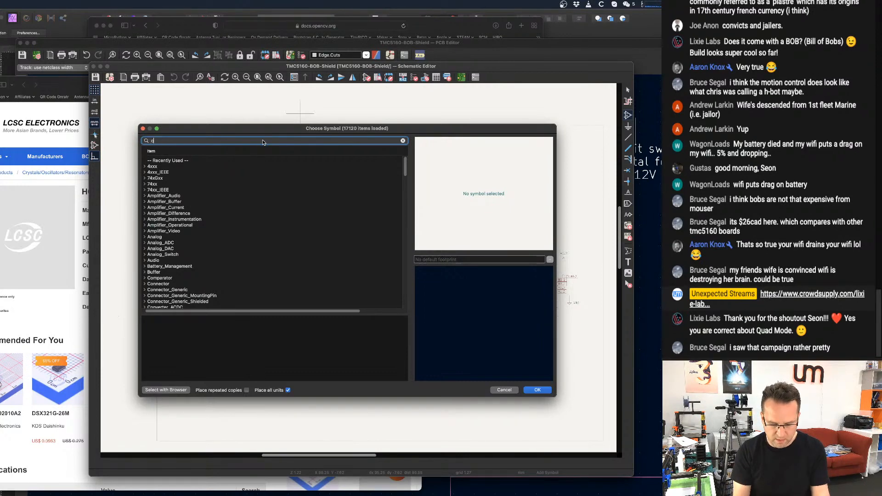
pyautogui.write('rystal')
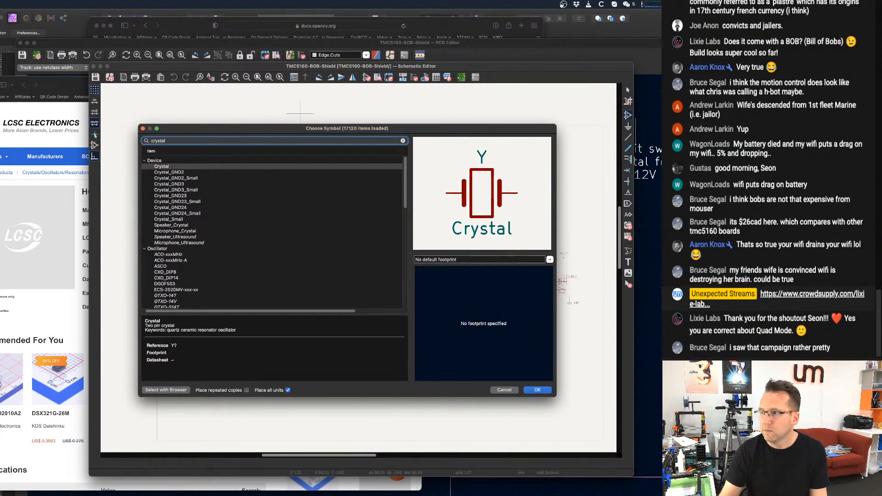
# Compare the three-pin and four-pin crystal symbols in the Device library, checking previews and pin descriptions around Crystal_GND23 and Crystal_GND23_Small.
pyautogui.click(195, 173)
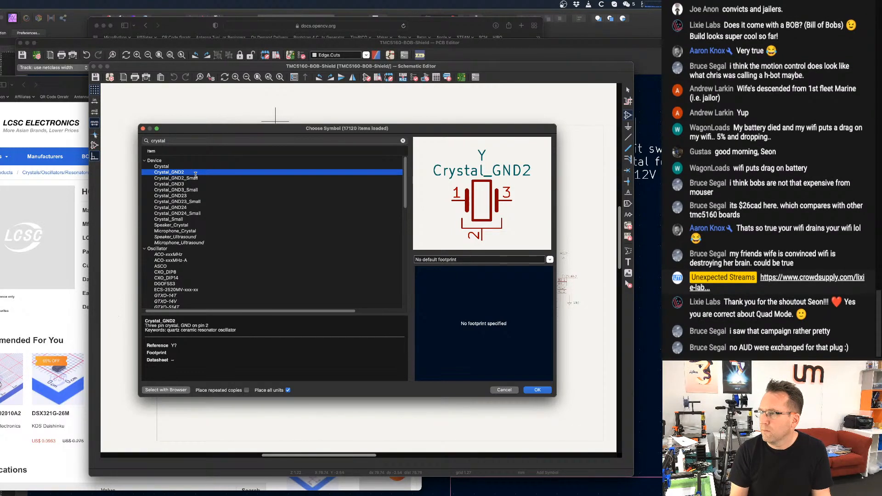
pyautogui.press('Down')
pyautogui.press('Down')
pyautogui.press('Down')
pyautogui.press('Down')
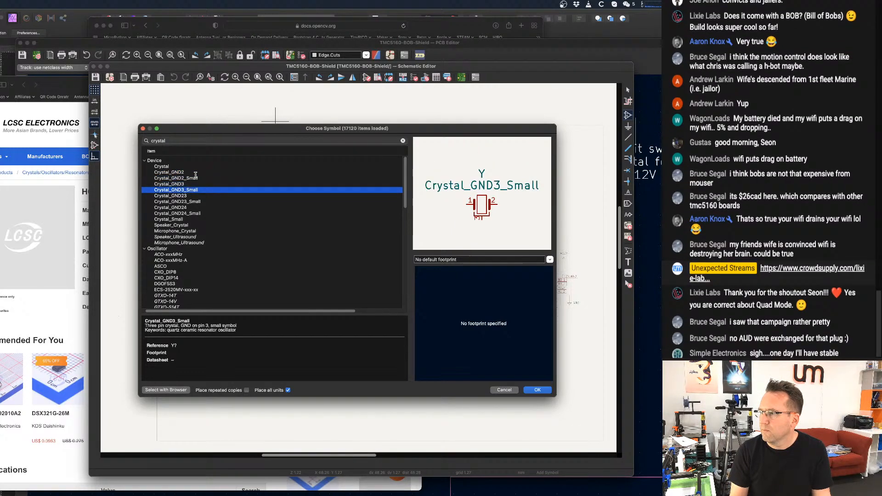
pyautogui.press('Down')
pyautogui.press('Down')
pyautogui.press('Up')
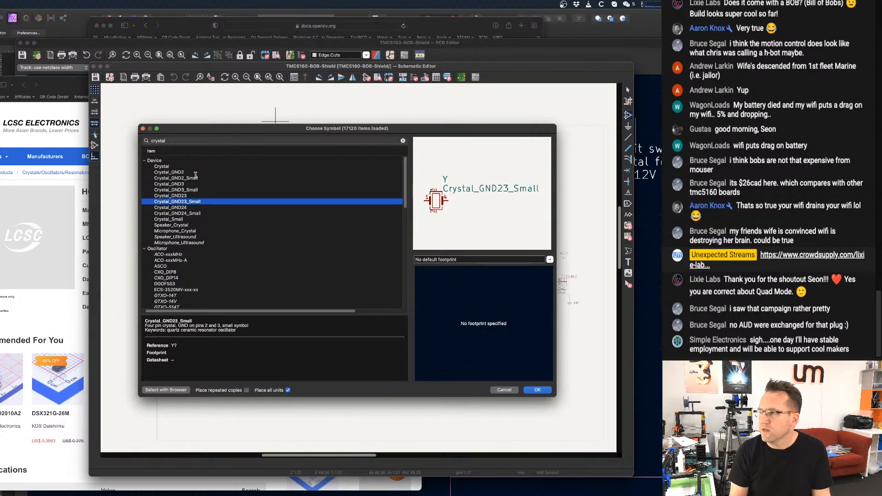
pyautogui.press('Up')
pyautogui.press('Down')
pyautogui.press('Up')
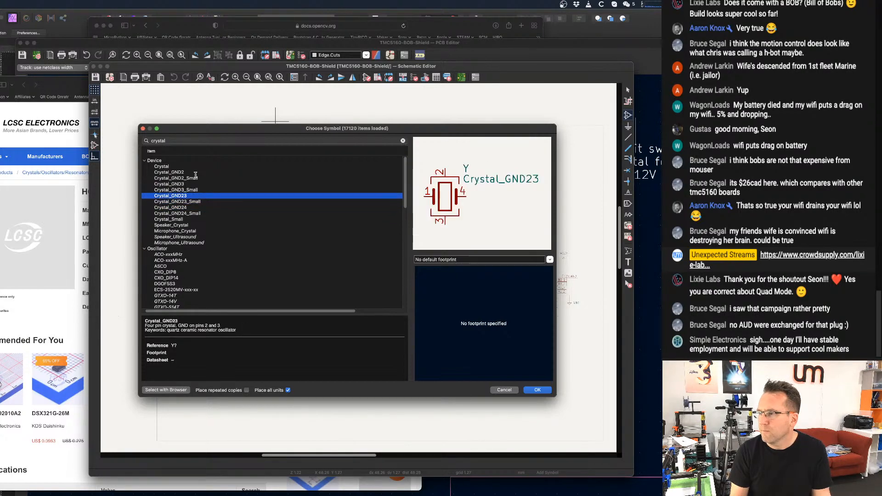
pyautogui.press('Down')
pyautogui.press('Up')
pyautogui.press('Up')
pyautogui.press('Down')
pyautogui.press('Down')
pyautogui.press('Up')
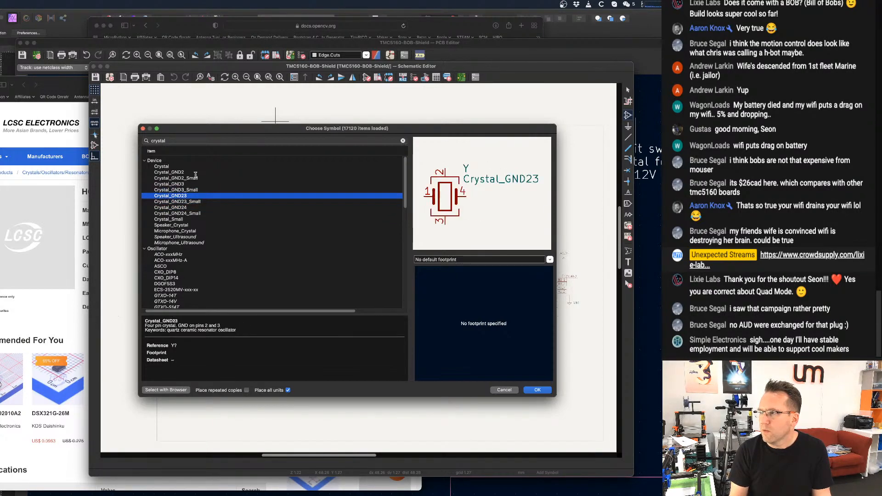
pyautogui.press('Down')
pyautogui.press('Up')
pyautogui.press('Down')
pyautogui.press('Down')
pyautogui.press('Up')
pyautogui.press('Up')
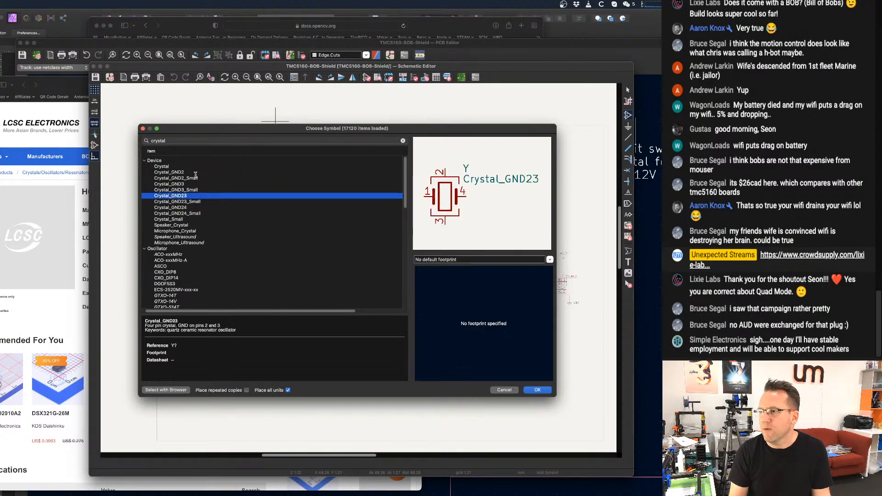
pyautogui.press('Down')
pyautogui.press('Up')
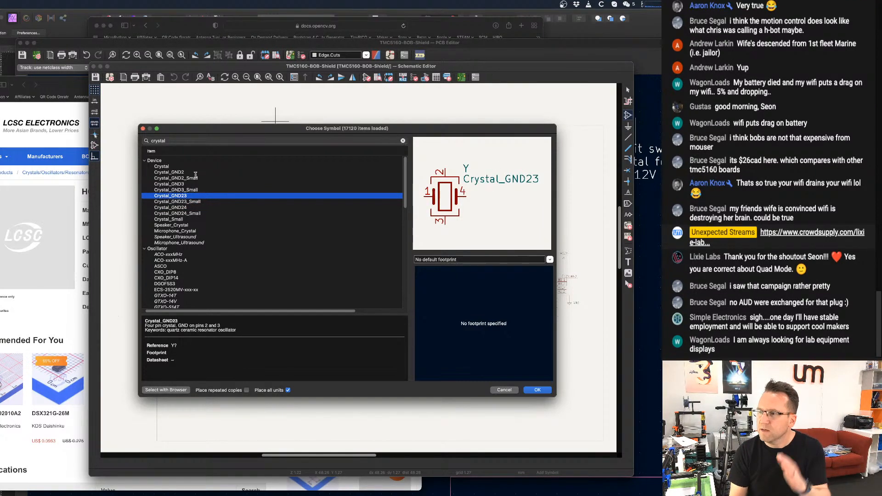
# Place a Crystal_GND23 symbol in the empty area above the Raspberry Pi Model B+ header.
pyautogui.doubleClick(184, 195)
pyautogui.scroll(2, 325, 202)
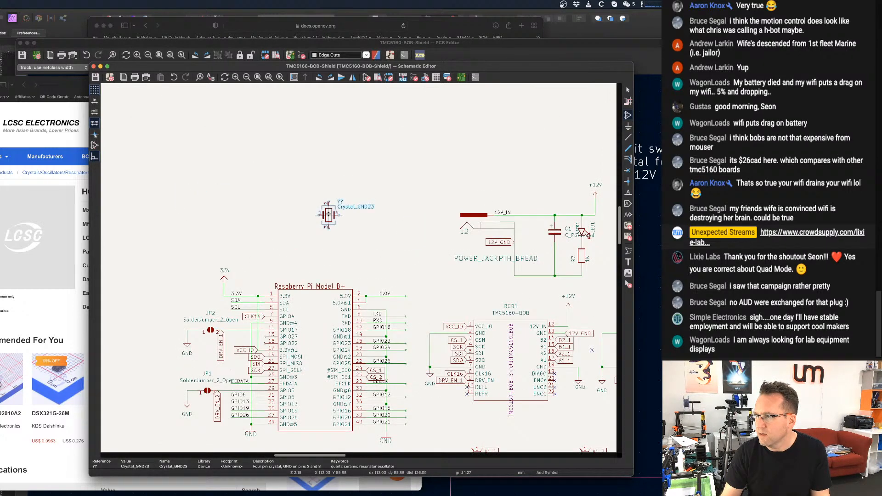
pyautogui.scroll(4, 312, 235)
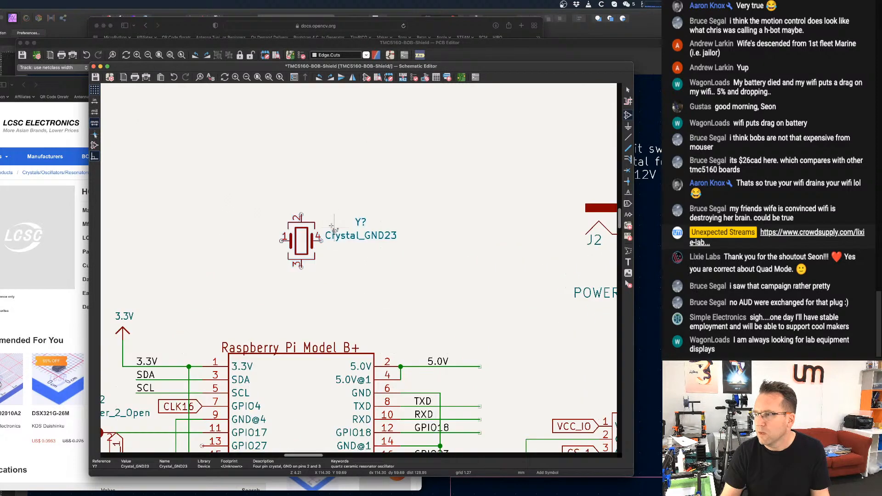
pyautogui.click(279, 251)
pyautogui.scroll(-1, 358, 202)
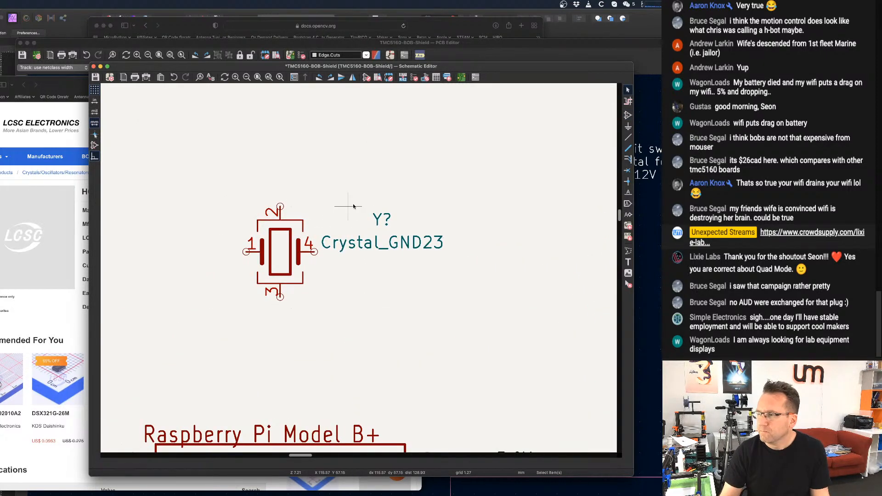
pyautogui.scroll(-3, 358, 199)
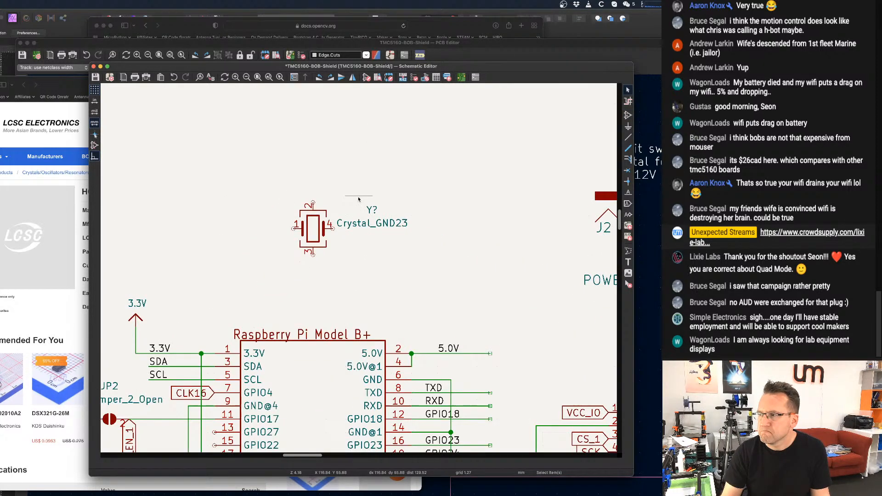
# Open the footprint library browser for the new crystal's footprint property and enlarge its window.
pyautogui.doubleClick(318, 233)
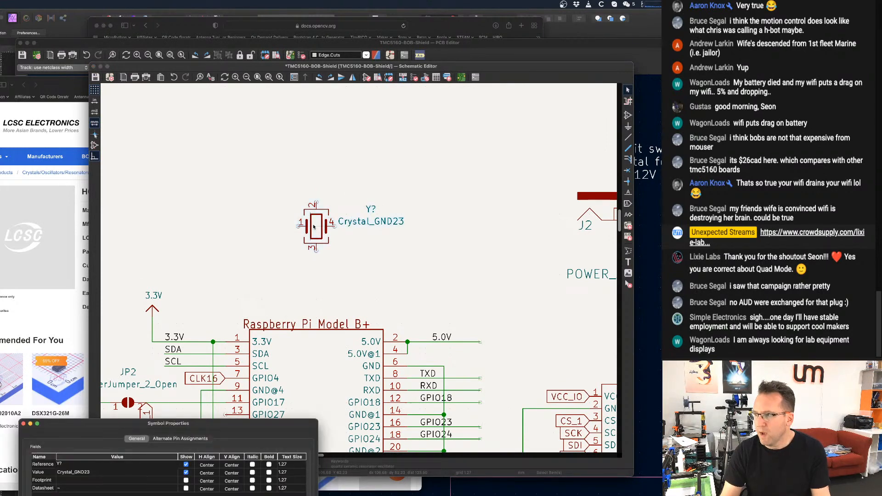
pyautogui.moveTo(128, 427); pyautogui.dragTo(367, 147)
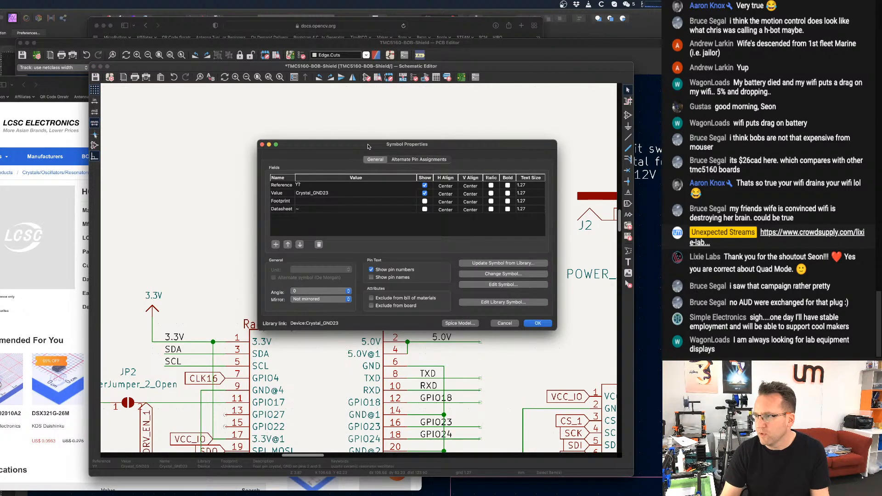
pyautogui.click(329, 203)
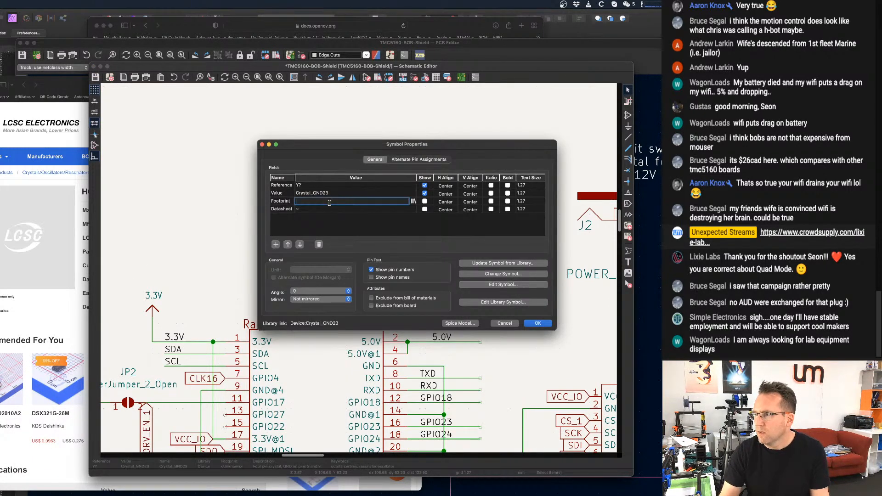
pyautogui.click(413, 202)
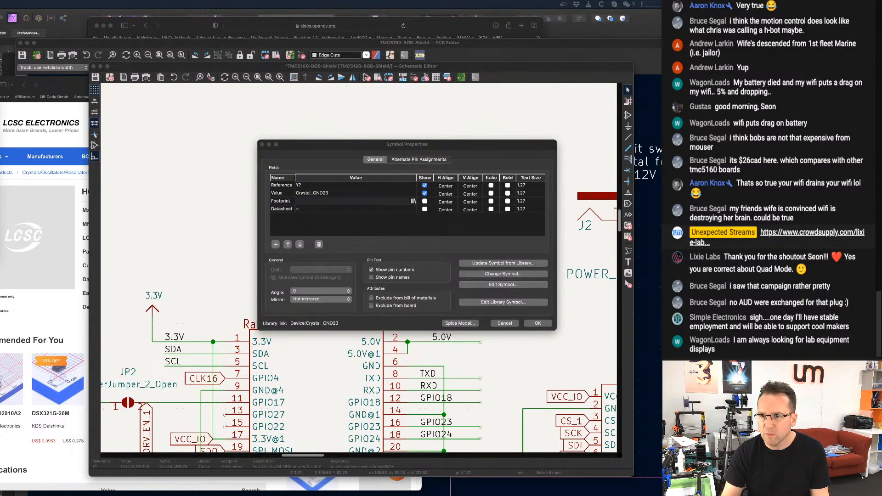
pyautogui.moveTo(309, 96); pyautogui.dragTo(324, 121)
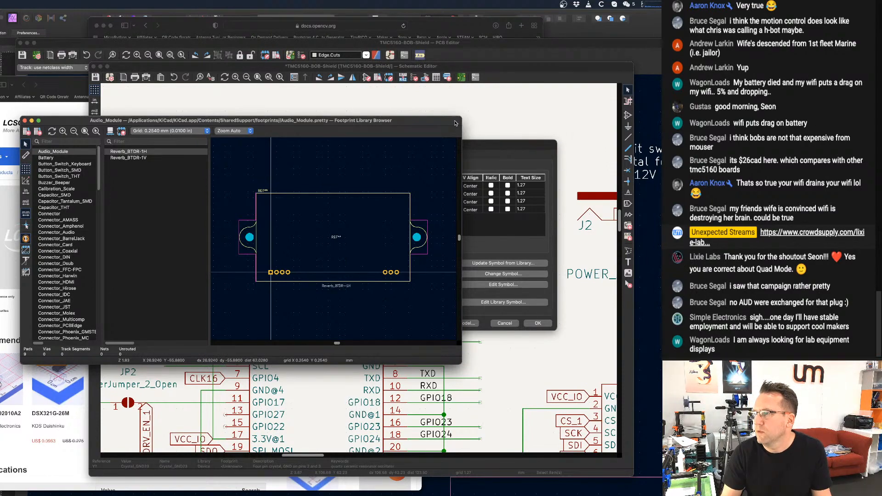
pyautogui.moveTo(461, 116); pyautogui.dragTo(550, 119)
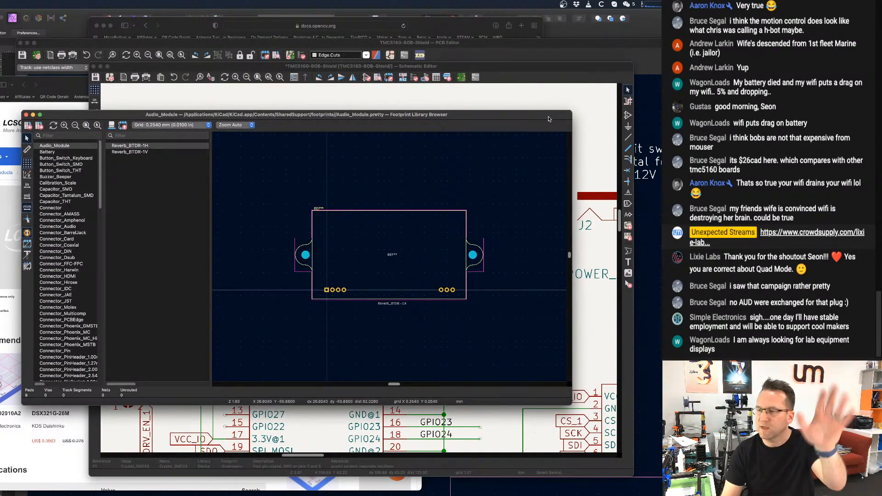
# Filter the footprint libraries by "crystal".
pyautogui.click(79, 137)
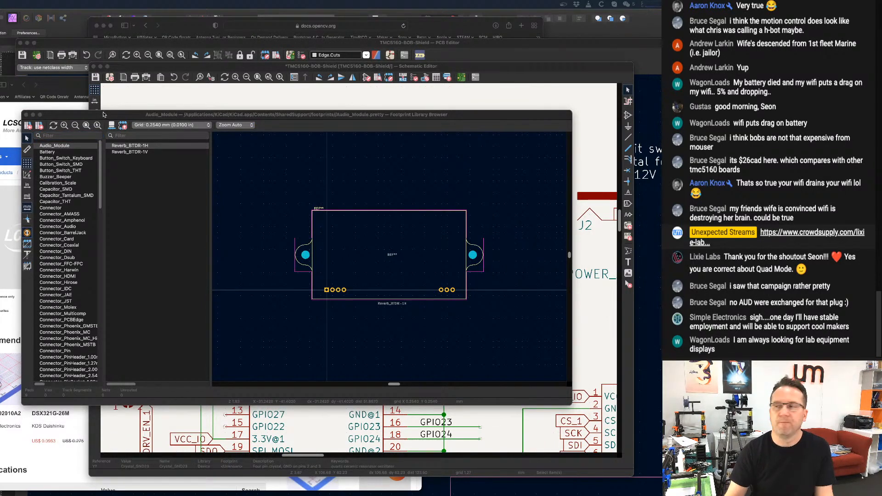
pyautogui.moveTo(463, 111); pyautogui.dragTo(478, 108)
pyautogui.click(72, 131)
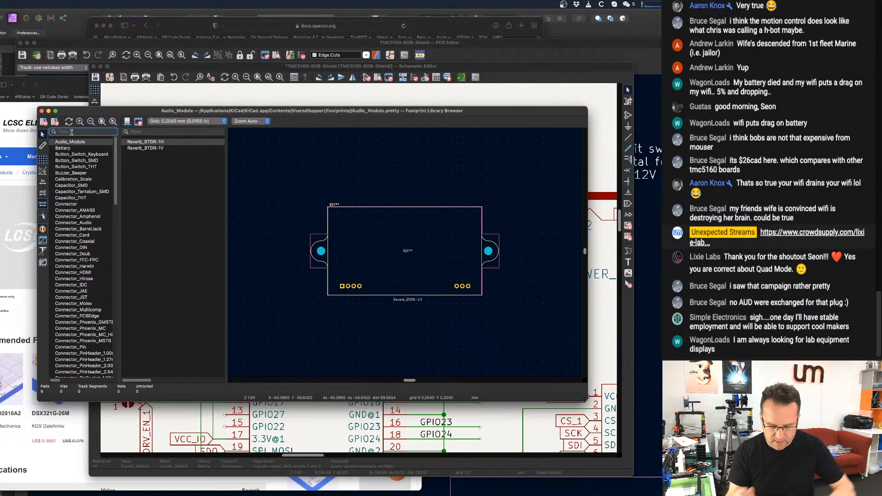
pyautogui.write('crys')
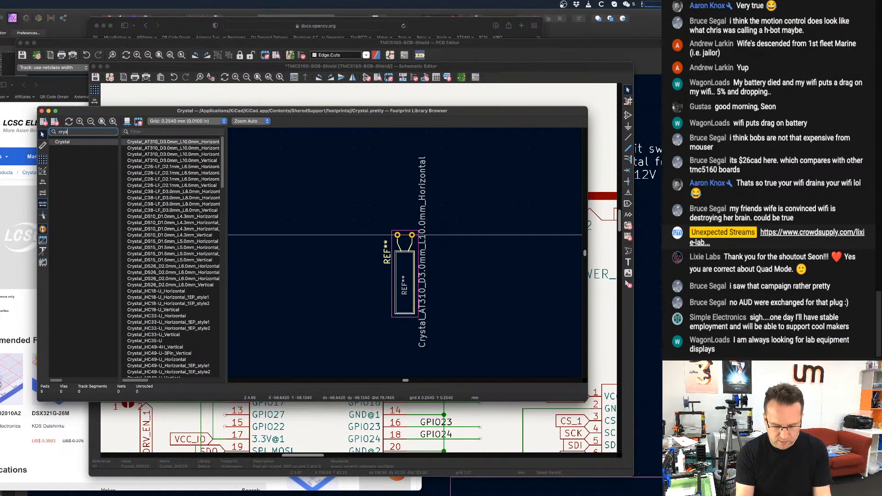
pyautogui.write('tal')
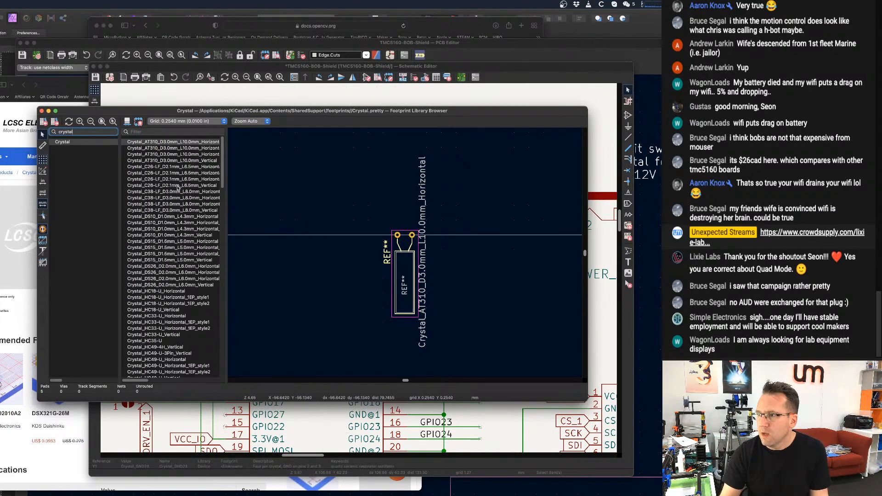
# Compare the 3225 four-pin footprints with and without hand soldering, and assign Crystal_SMD_3225-4Pin_3.2x2.5mm to the crystal.
pyautogui.scroll(-20, 178, 187)
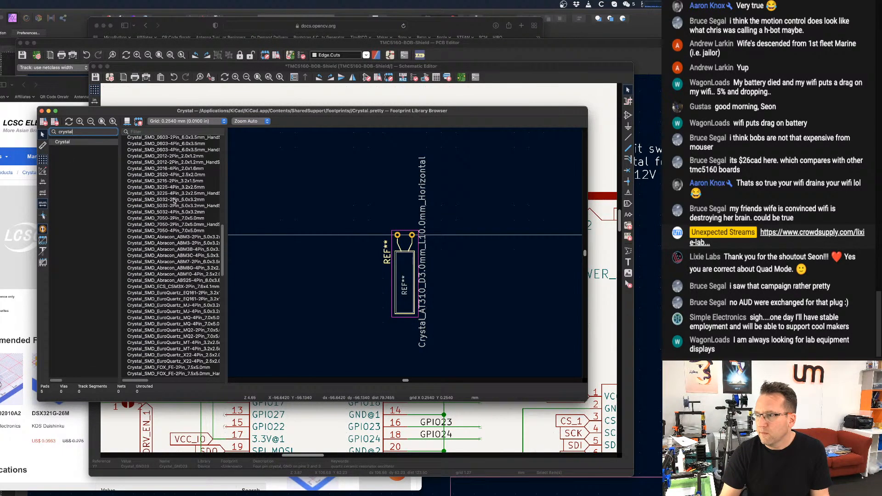
pyautogui.scroll(1, 164, 215)
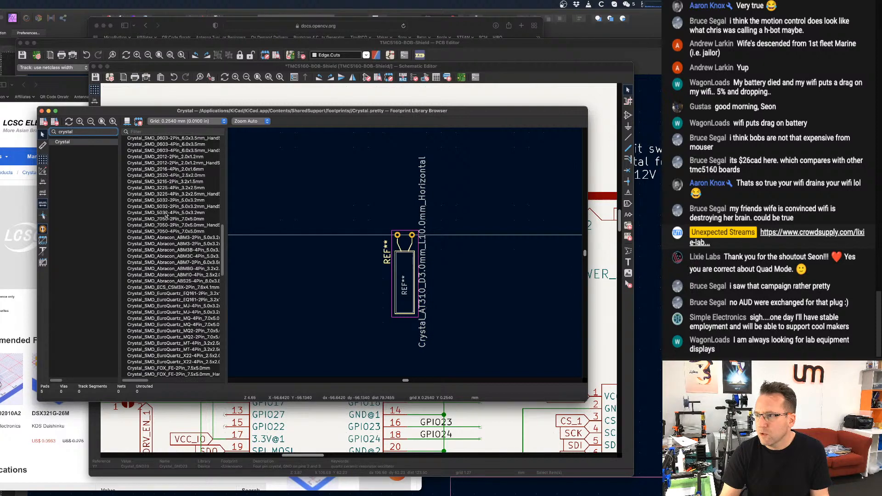
pyautogui.click(169, 188)
pyautogui.click(173, 194)
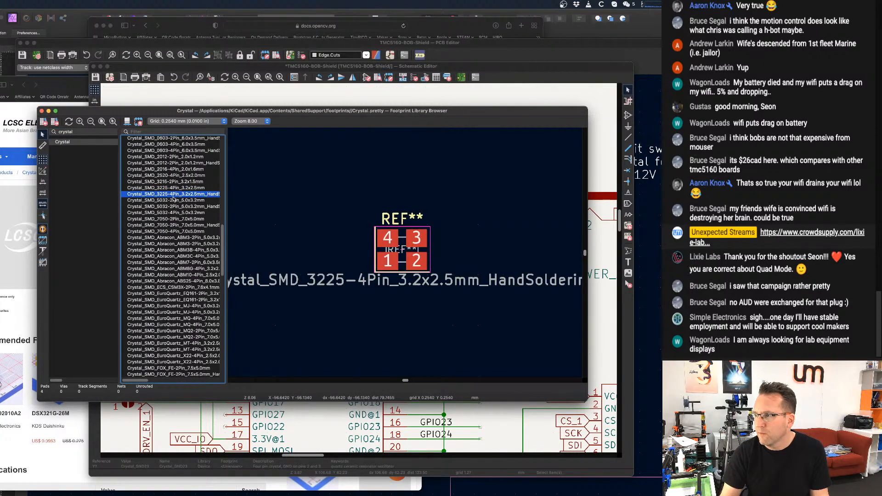
pyautogui.click(173, 188)
pyautogui.click(174, 194)
pyautogui.click(174, 188)
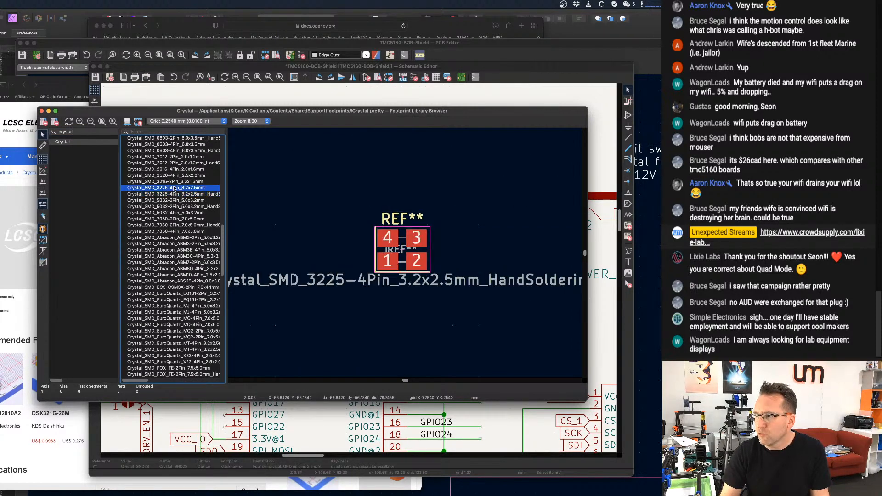
pyautogui.doubleClick(174, 188)
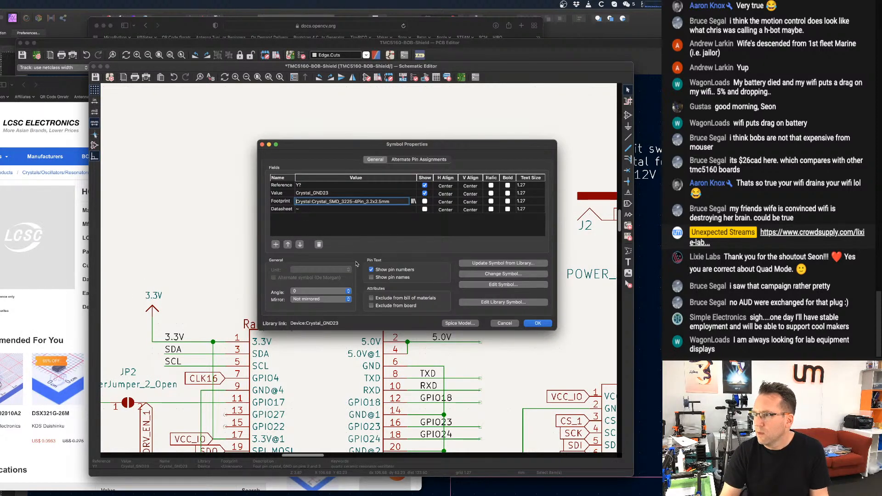
# Set the crystal's reference to Y0 and apply the symbol properties.
pyautogui.click(310, 185)
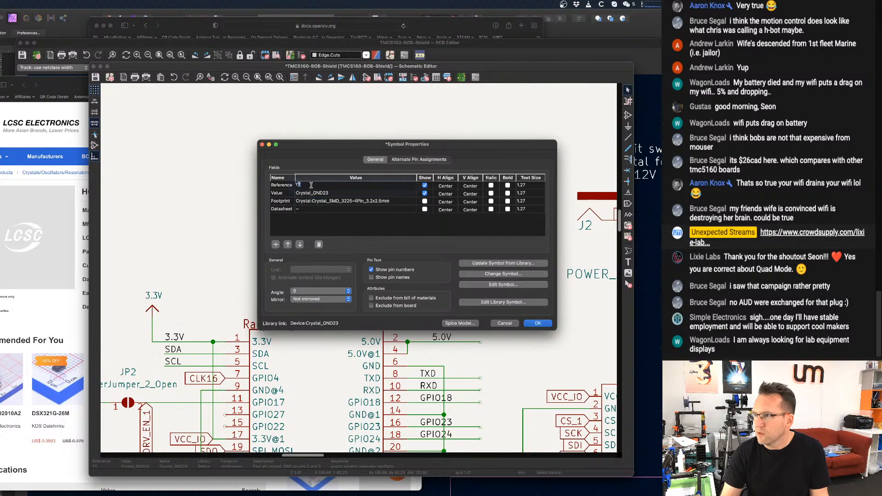
pyautogui.write('Y')
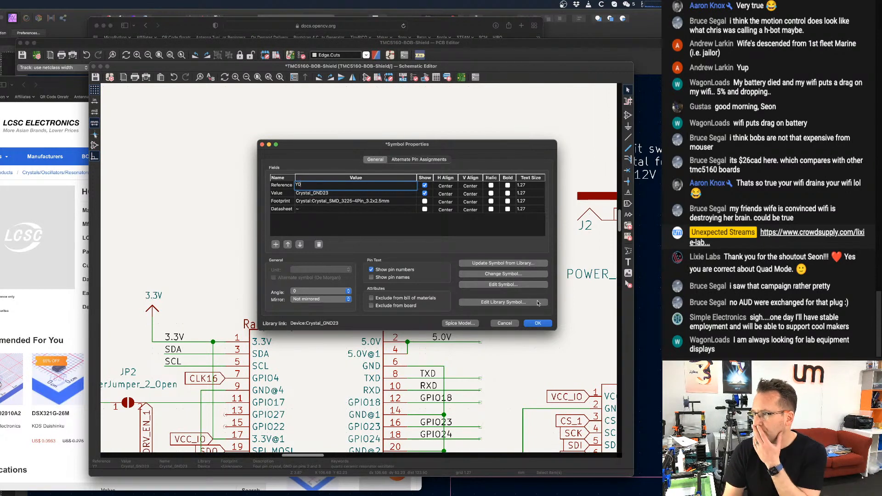
pyautogui.click(537, 323)
# Examine the CLK16 connections on the Raspberry Pi header and the TMC5160-BOB module BOB1.
pyautogui.scroll(2, 311, 235)
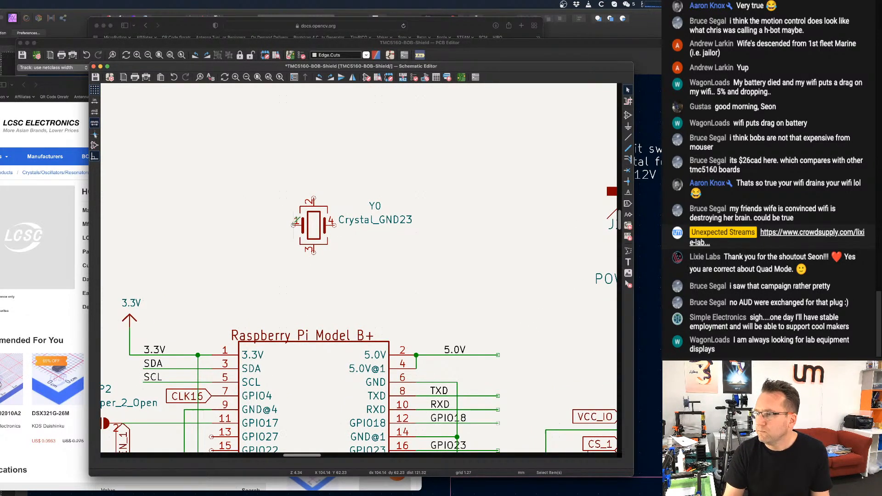
pyautogui.scroll(-1, 264, 283)
pyautogui.scroll(-1, 262, 284)
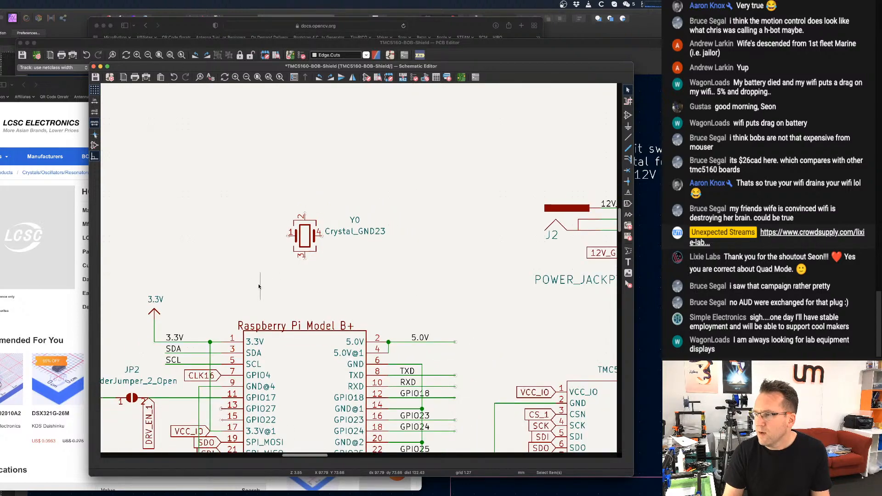
pyautogui.scroll(-1, 260, 285)
pyautogui.scroll(-1, 252, 289)
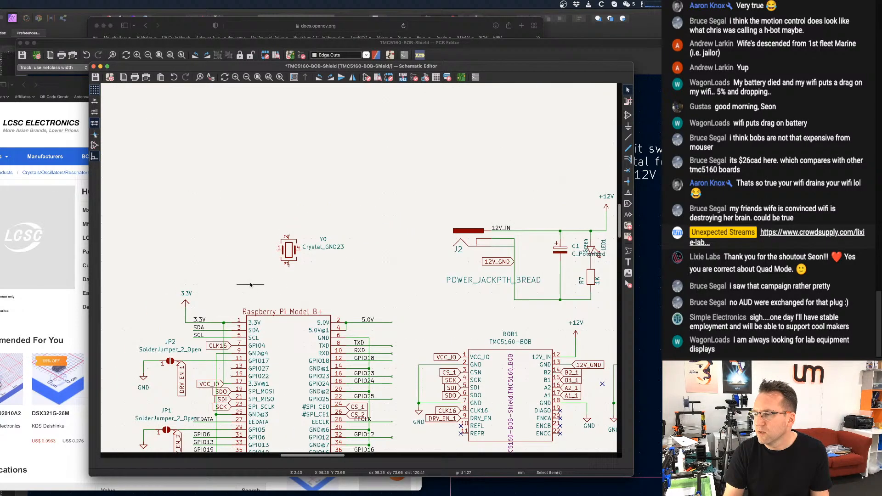
pyautogui.scroll(1, 237, 288)
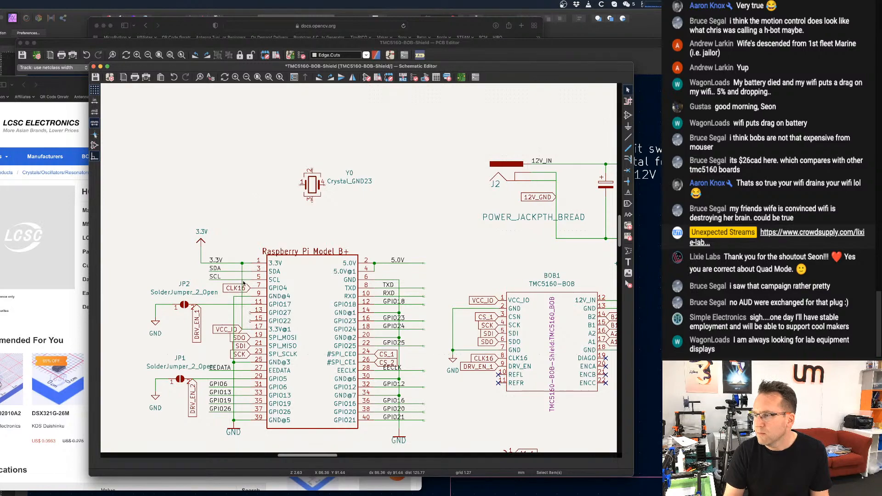
pyautogui.scroll(1, 244, 283)
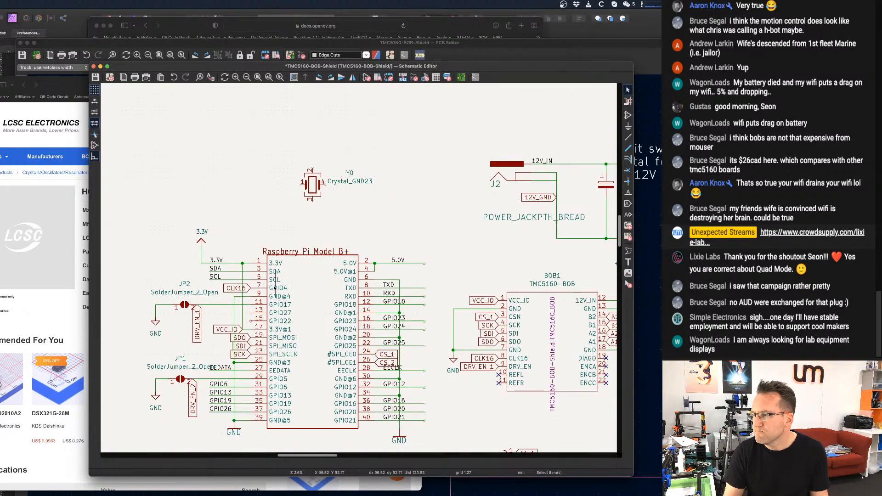
pyautogui.moveTo(313, 288); pyautogui.dragTo(227, 248, button='middle')
pyautogui.scroll(5, 363, 337)
pyautogui.scroll(3, 429, 313)
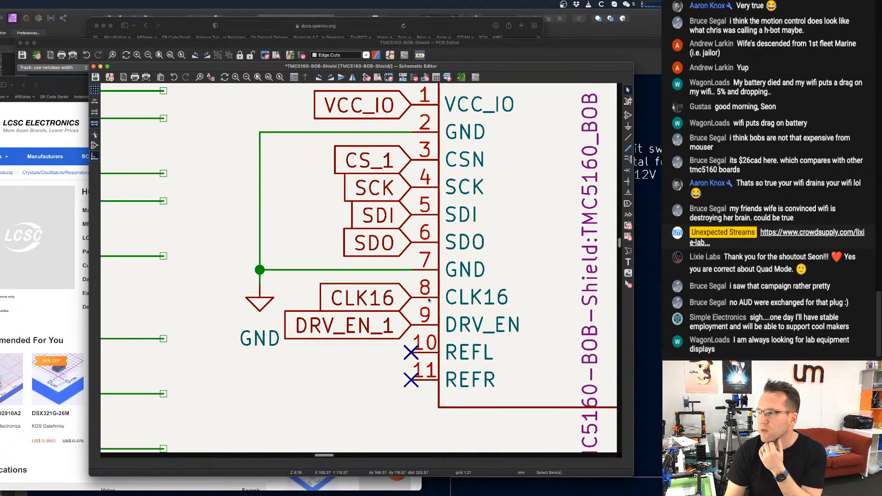
pyautogui.scroll(-3, 373, 305)
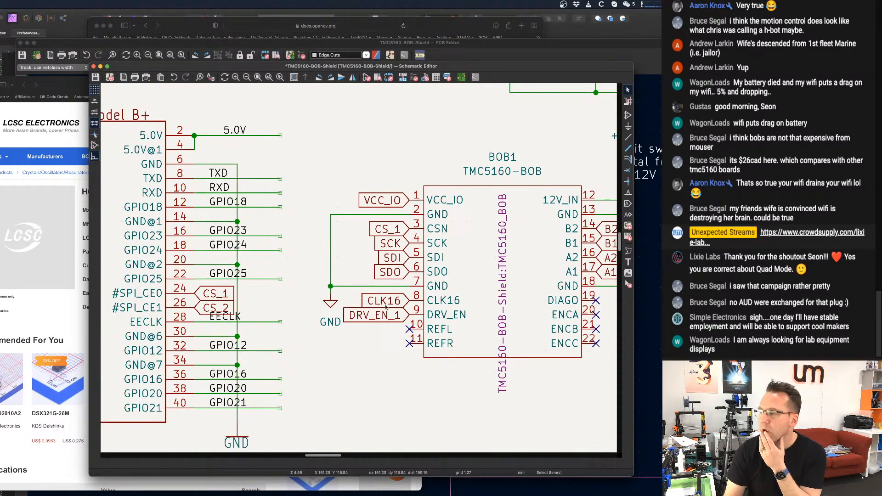
# Draw horizontal wires outward from pins 1 and 4 of crystal Y0.
pyautogui.scroll(-3, 373, 305)
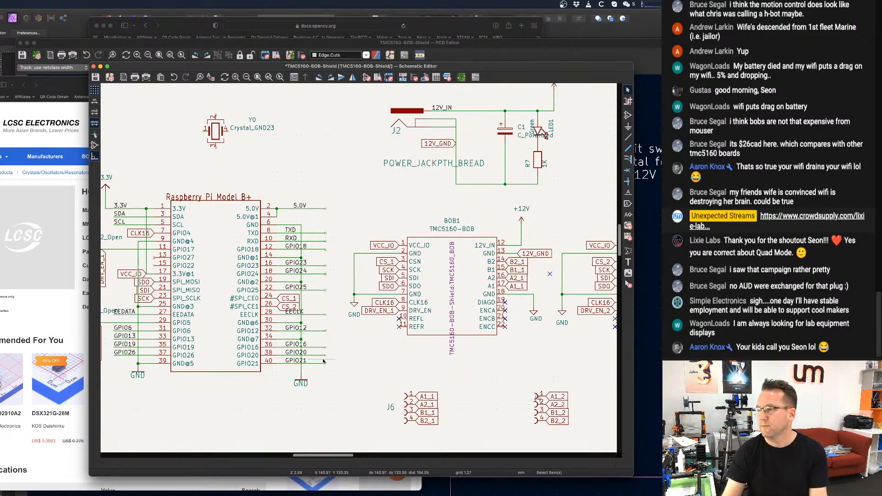
pyautogui.scroll(-1, 444, 289)
pyautogui.scroll(-3, 445, 289)
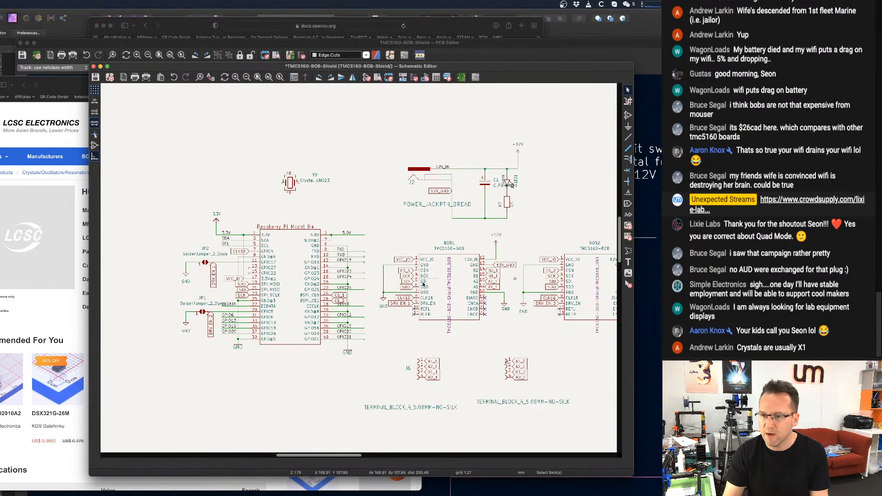
pyautogui.scroll(1, 329, 234)
pyautogui.moveTo(329, 234); pyautogui.dragTo(358, 253, button='middle')
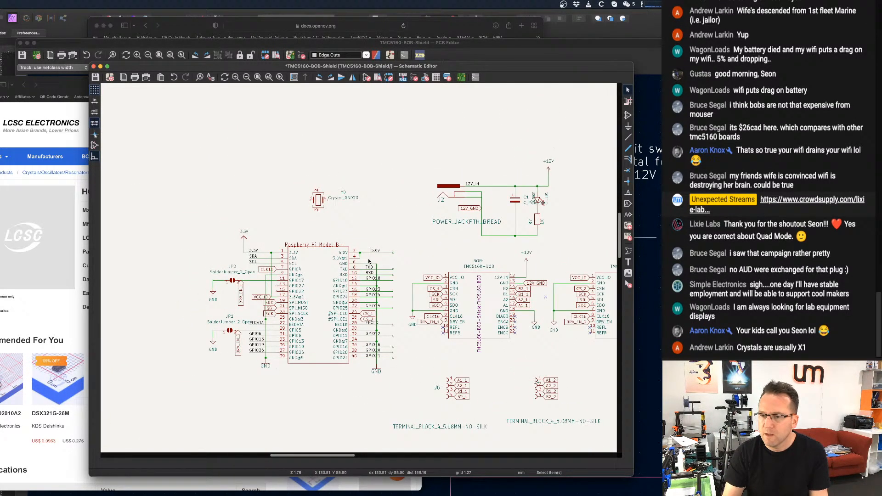
pyautogui.scroll(7, 358, 253)
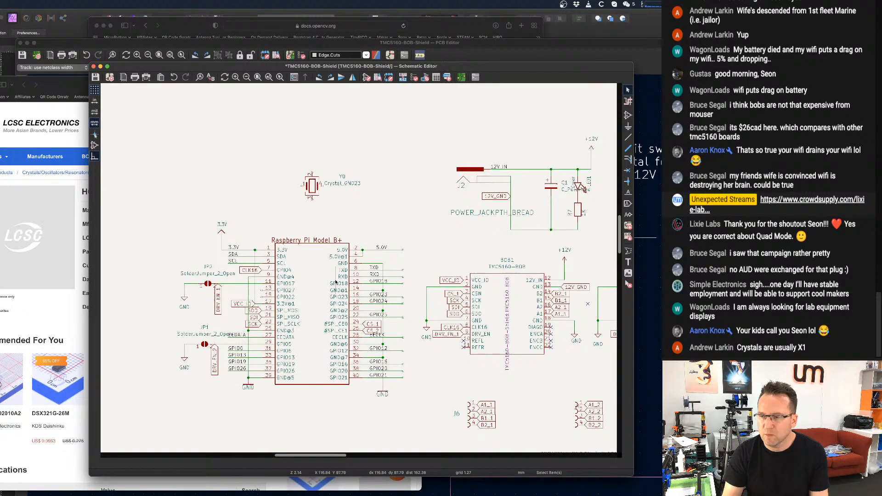
pyautogui.scroll(-1, 357, 216)
pyautogui.moveTo(323, 156); pyautogui.dragTo(364, 248, button='middle')
pyautogui.scroll(5, 364, 250)
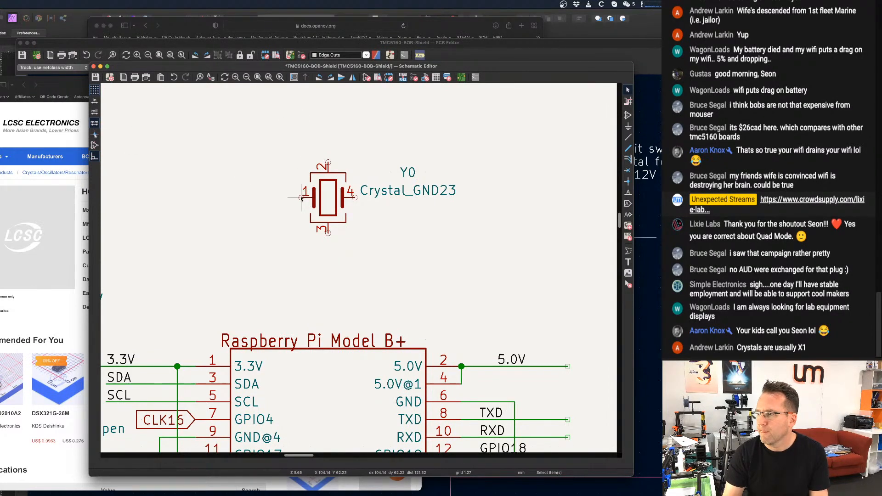
pyautogui.press('w')
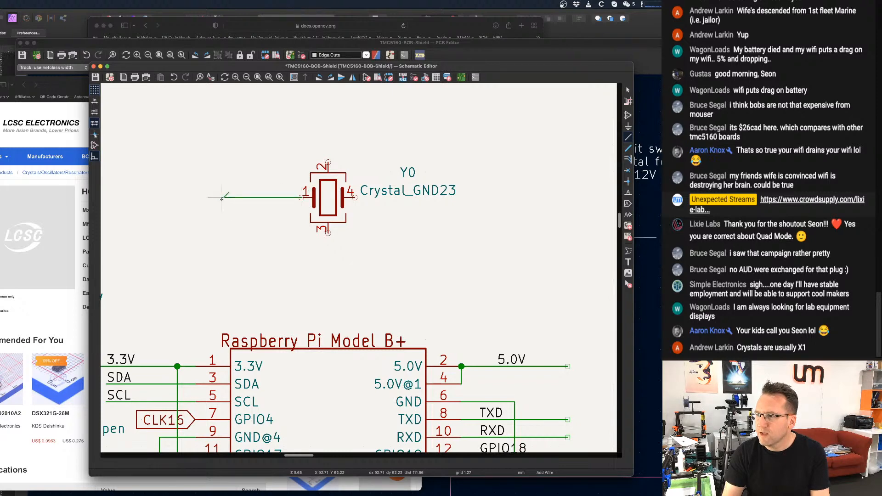
pyautogui.rightClick(223, 199)
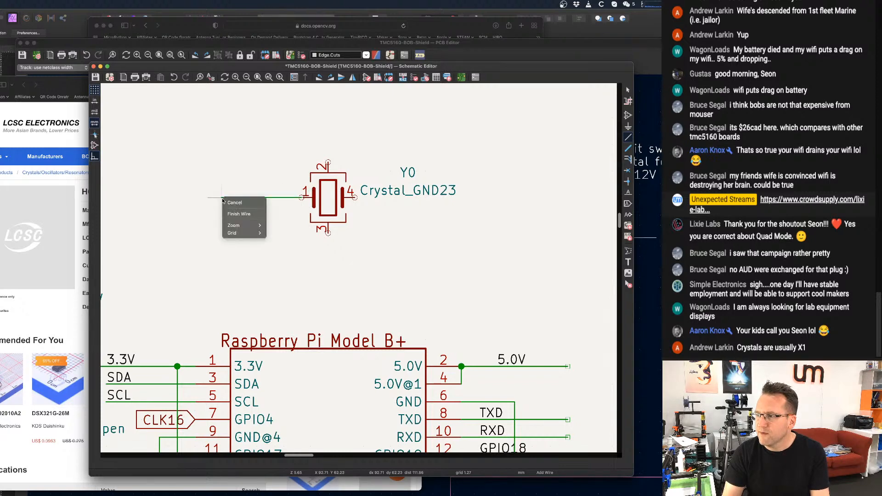
pyautogui.click(241, 214)
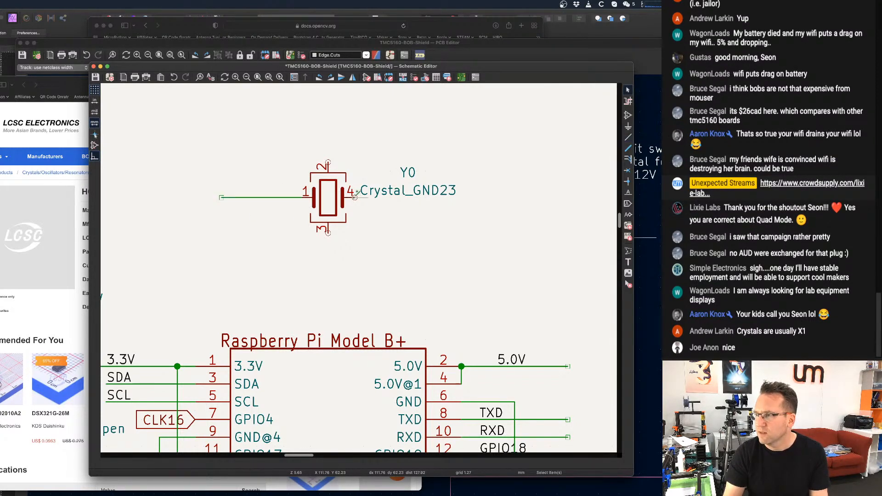
pyautogui.press('w')
pyautogui.doubleClick(416, 198)
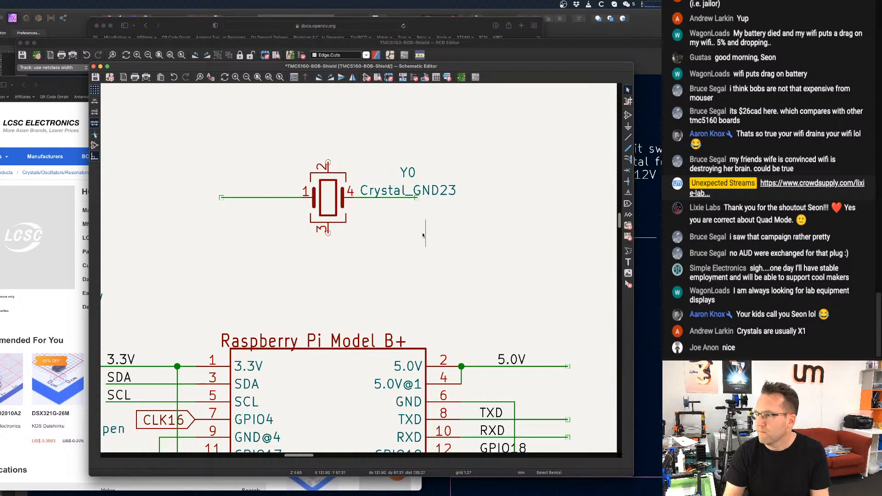
# Move the Crystal_GND23 value text above the crystal symbol and the Y0 reference below it.
pyautogui.scroll(-1, 417, 234)
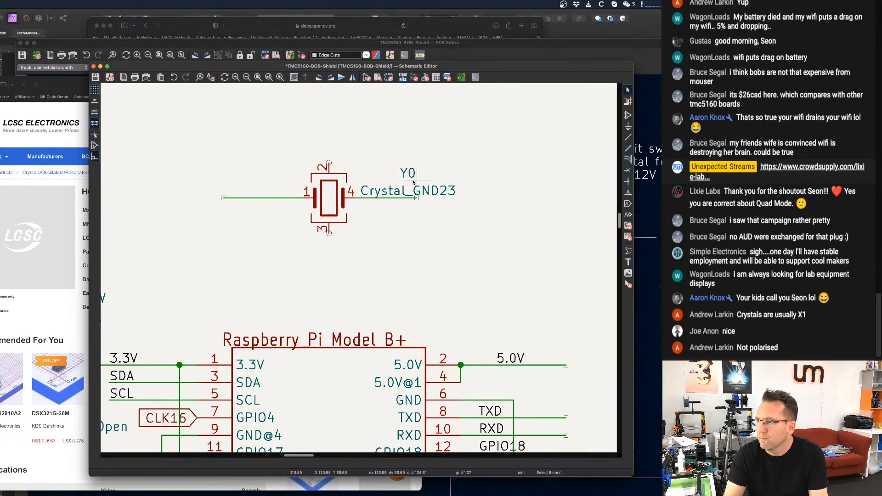
pyautogui.moveTo(419, 191); pyautogui.dragTo(318, 148)
pyautogui.moveTo(404, 177); pyautogui.dragTo(326, 265)
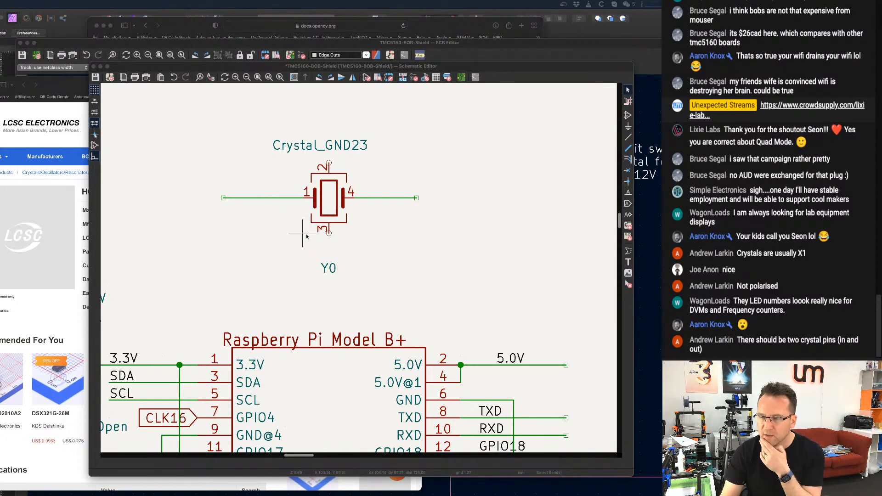
# Add a net label XP to the free end of the wire from the crystal's pin 1.
pyautogui.scroll(3, 281, 255)
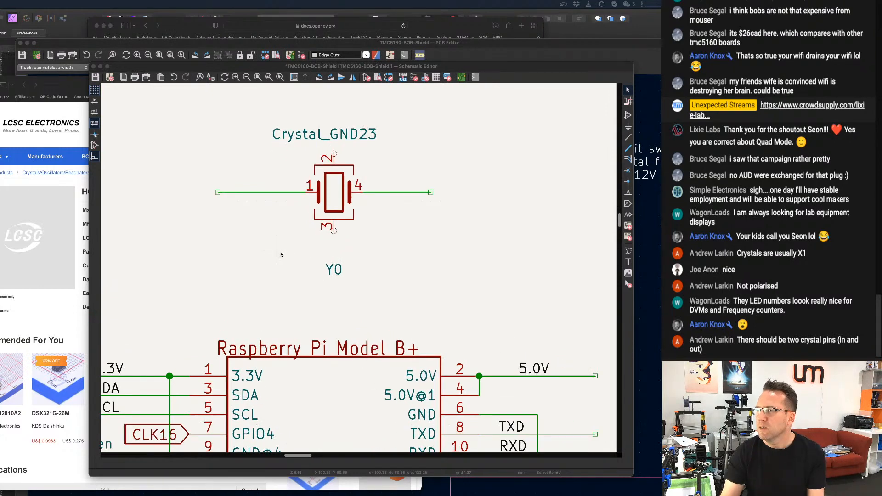
pyautogui.scroll(1, 281, 254)
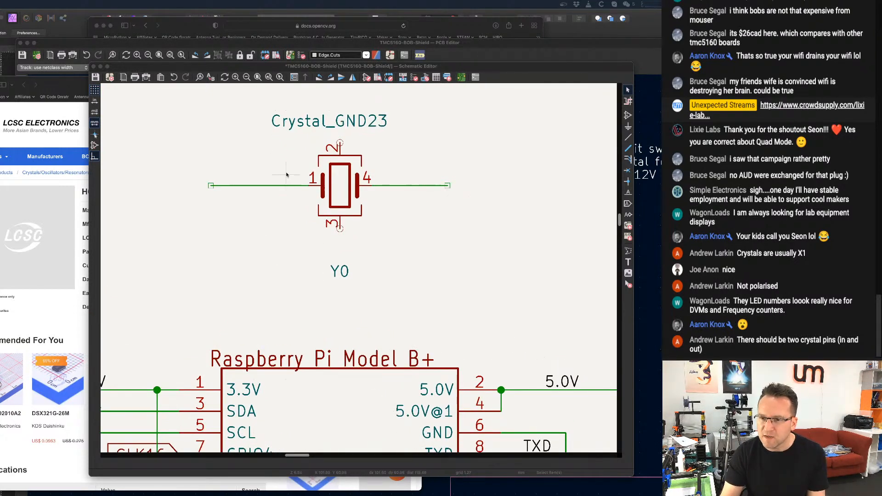
pyautogui.scroll(-1, 279, 180)
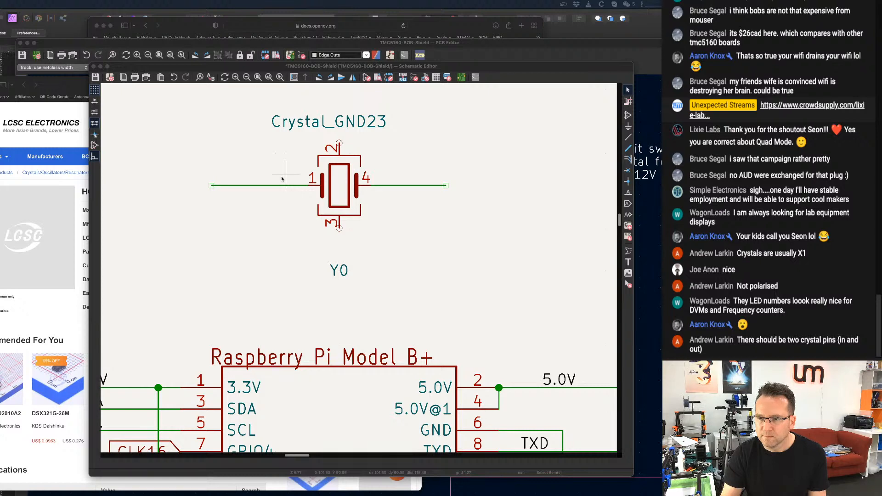
pyautogui.scroll(-3, 282, 179)
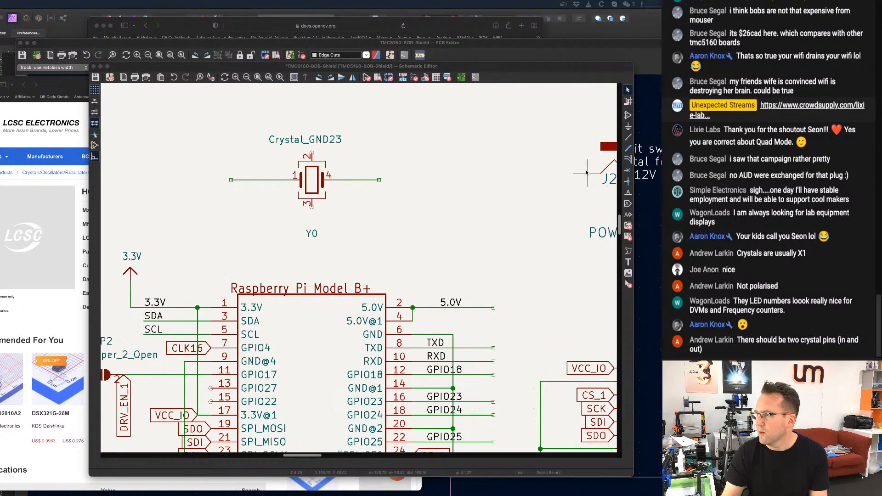
pyautogui.click(628, 193)
pyautogui.click(547, 198)
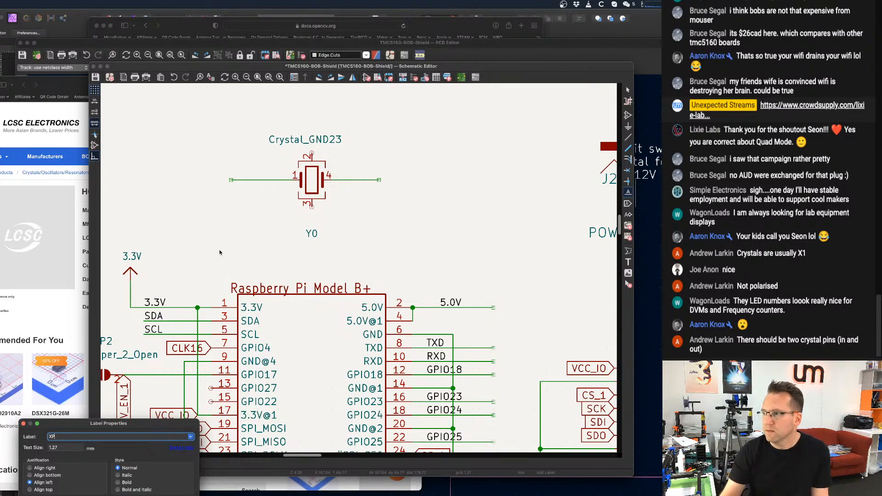
pyautogui.press('Return')
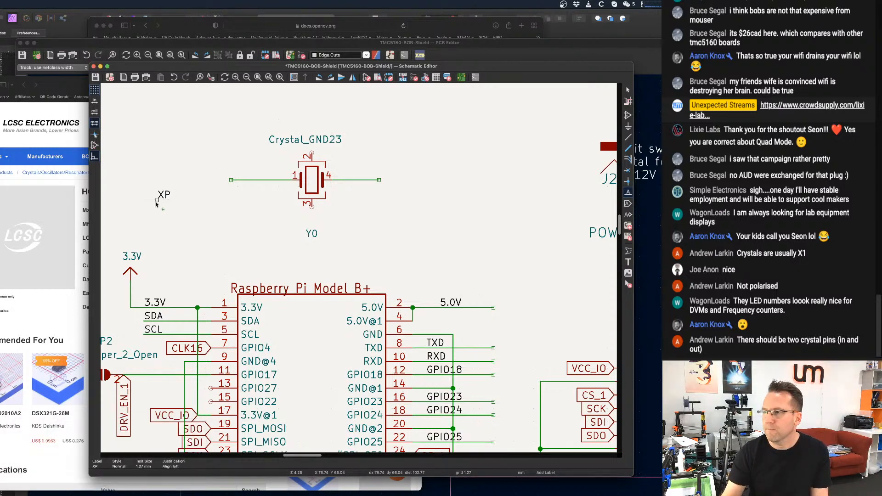
pyautogui.click(231, 180)
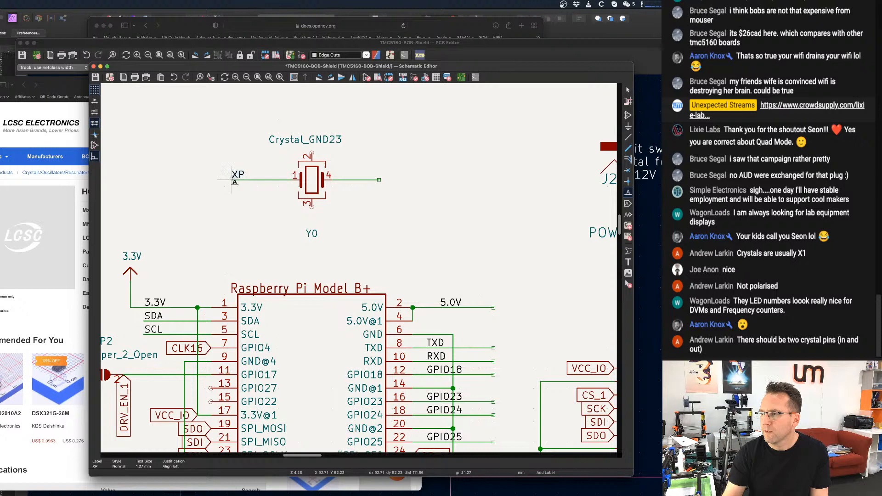
# Add a net label XN to the free end of the wire from the crystal's pin 4.
pyautogui.click(380, 181)
pyautogui.write('X')
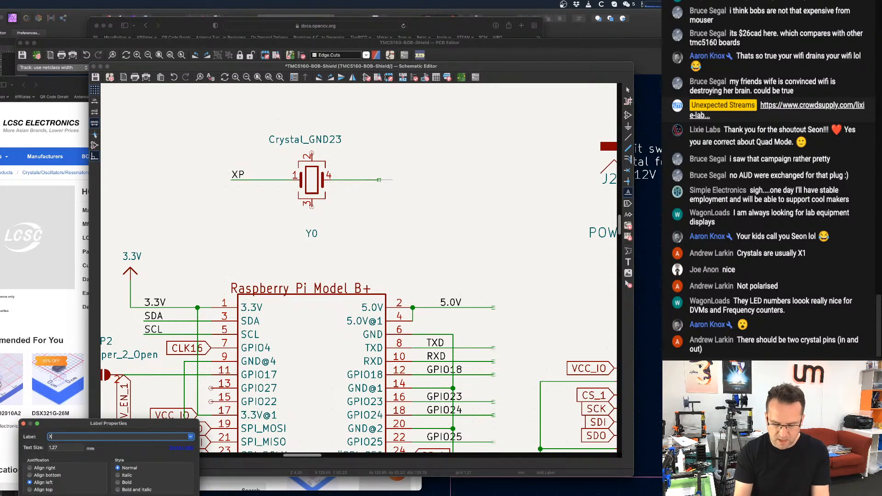
pyautogui.write('N')
pyautogui.press('Return')
pyautogui.click(378, 181)
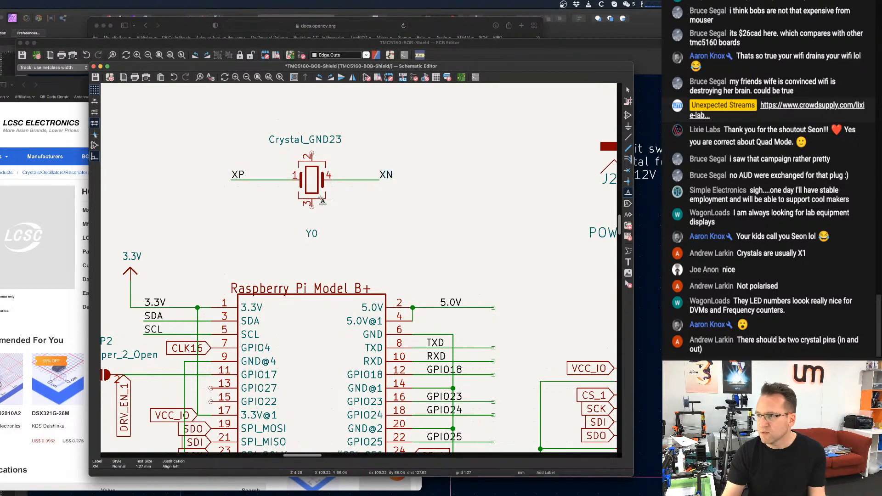
pyautogui.press('Escape')
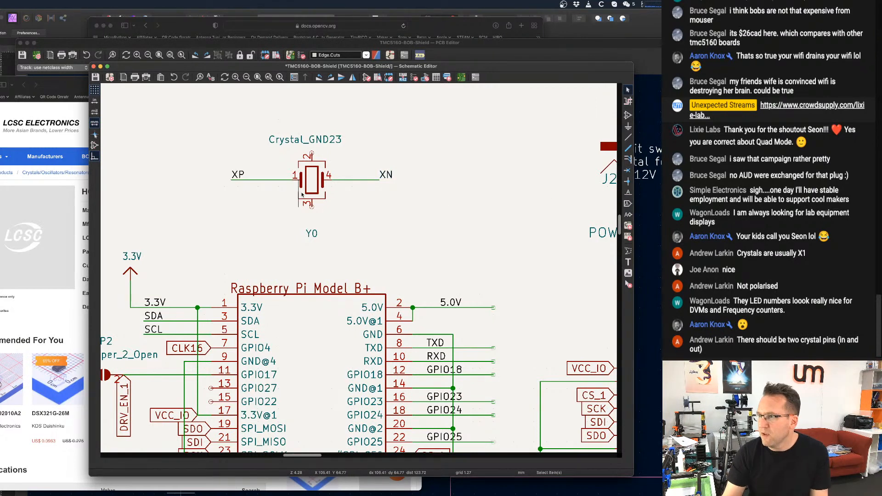
# Wire the crystal's pin 2 to pin 3 with a loop running around the XN label.
pyautogui.press('w')
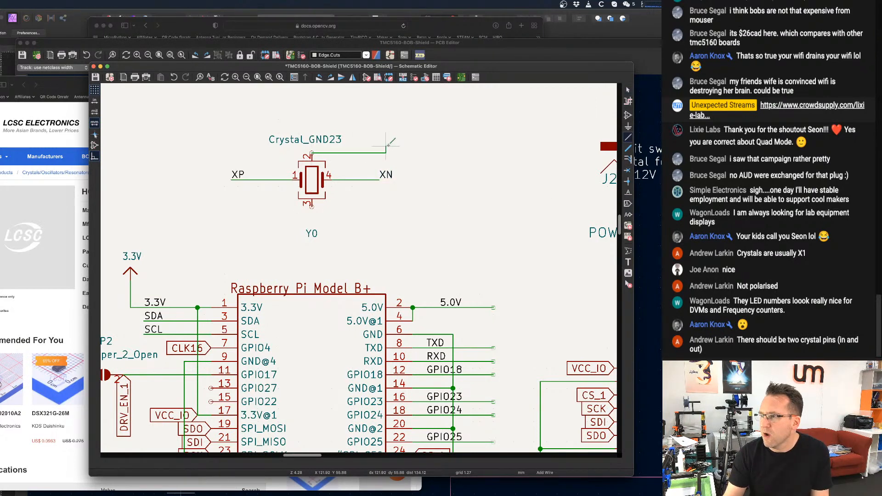
pyautogui.click(412, 207)
pyautogui.click(312, 206)
pyautogui.press('Escape')
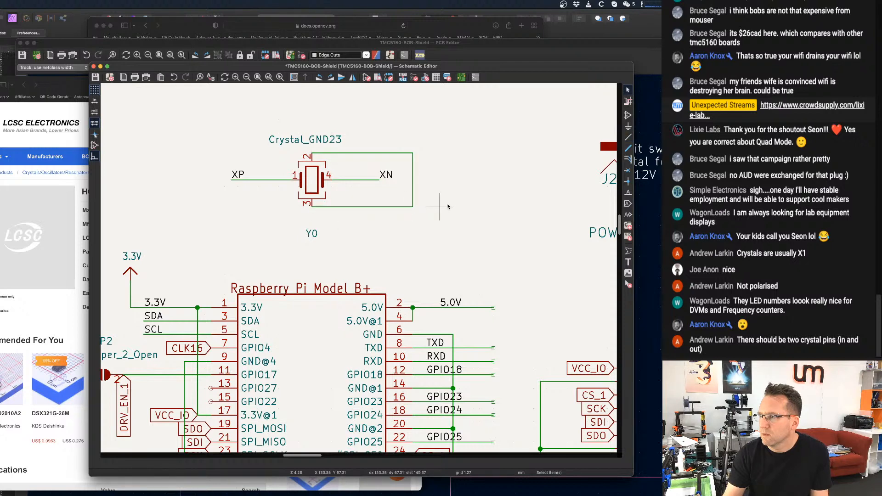
# Draw a short wire stub downward from the lower outer corner of the loop joining pins 2 and 3.
pyautogui.click(412, 207)
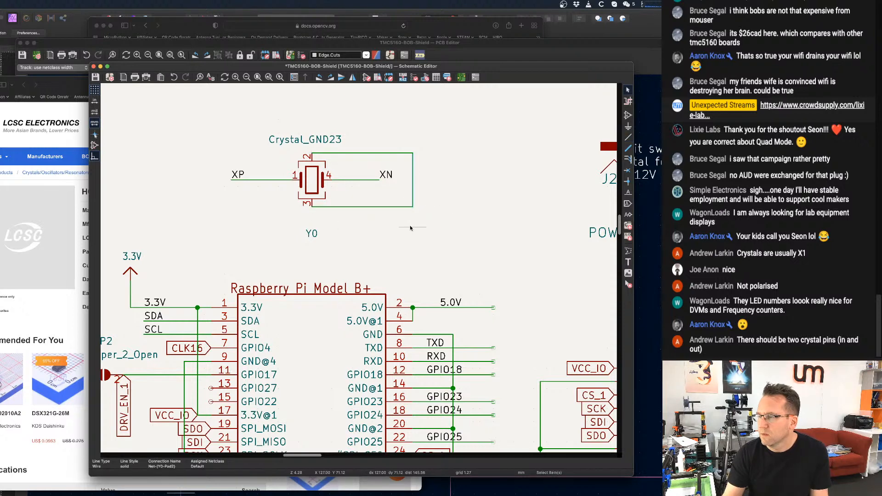
pyautogui.click(411, 229)
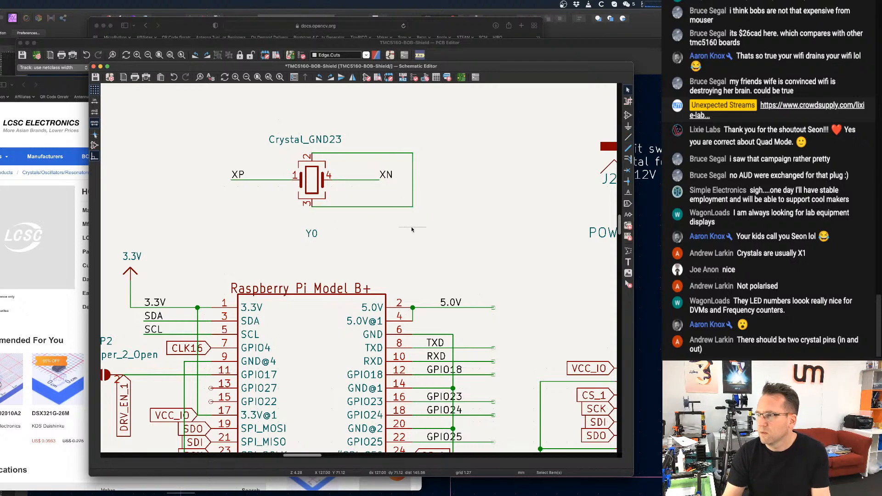
pyautogui.click(628, 137)
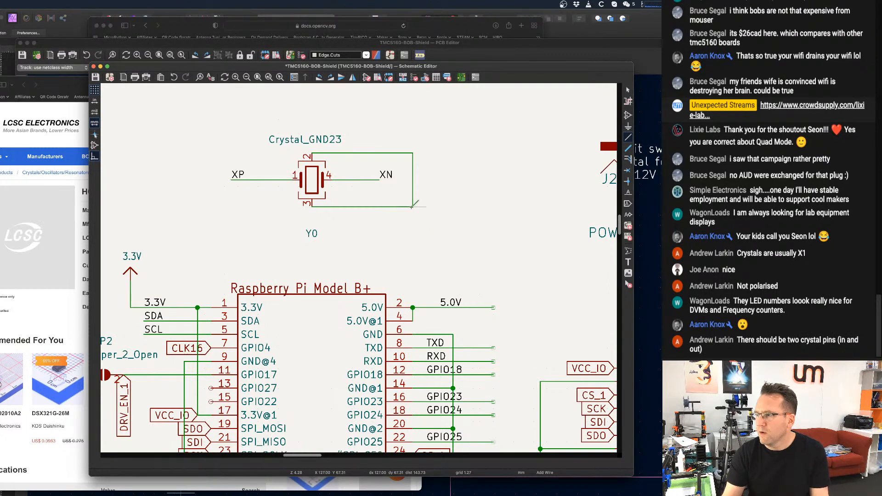
pyautogui.scroll(-3, 411, 207)
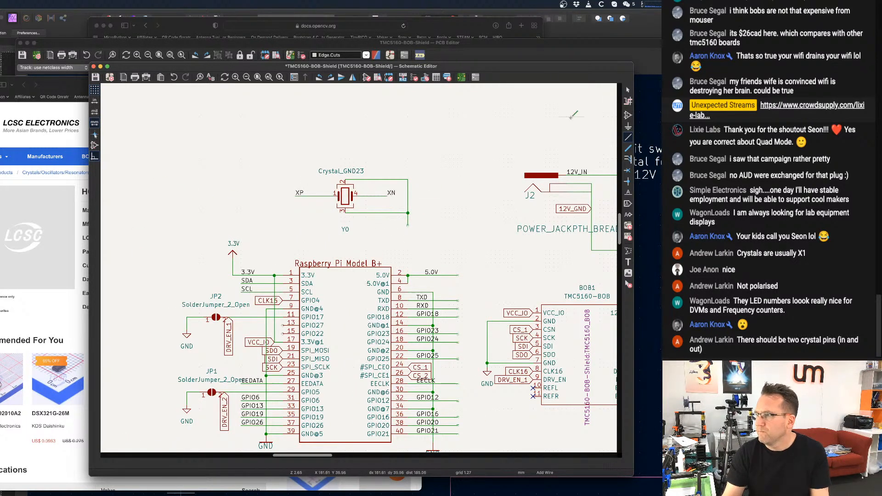
# Copy the GND symbol beside BOB1 onto the end of the crystal's wire stub, and save the schematic.
pyautogui.click(628, 90)
pyautogui.moveTo(584, 131); pyautogui.dragTo(553, 96, button='middle')
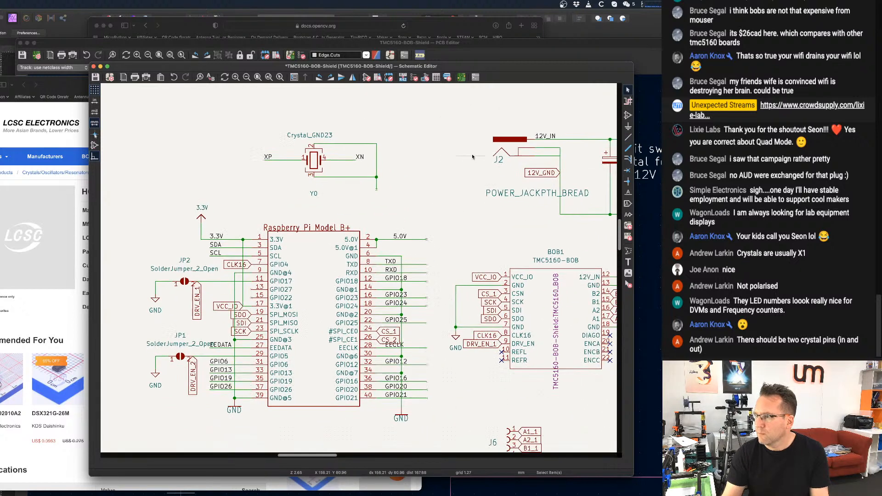
pyautogui.click(457, 340)
pyautogui.press('super+c')
pyautogui.press('super+v')
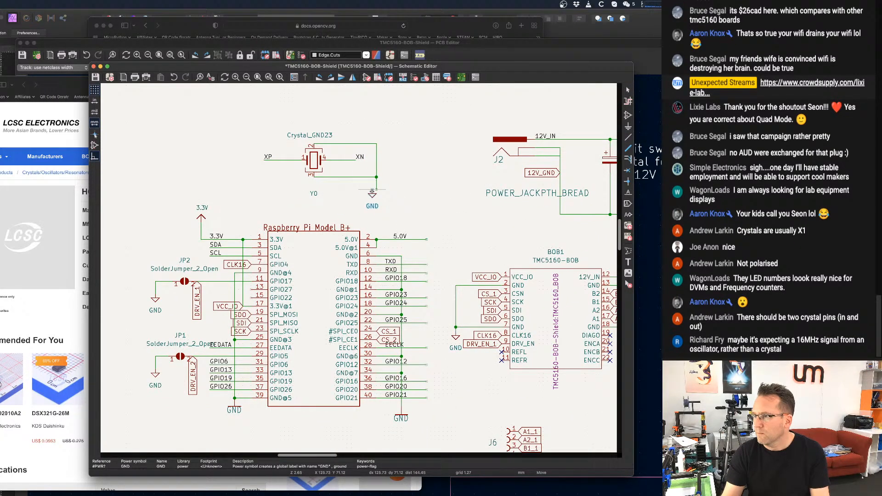
pyautogui.click(375, 189)
pyautogui.scroll(3, 395, 174)
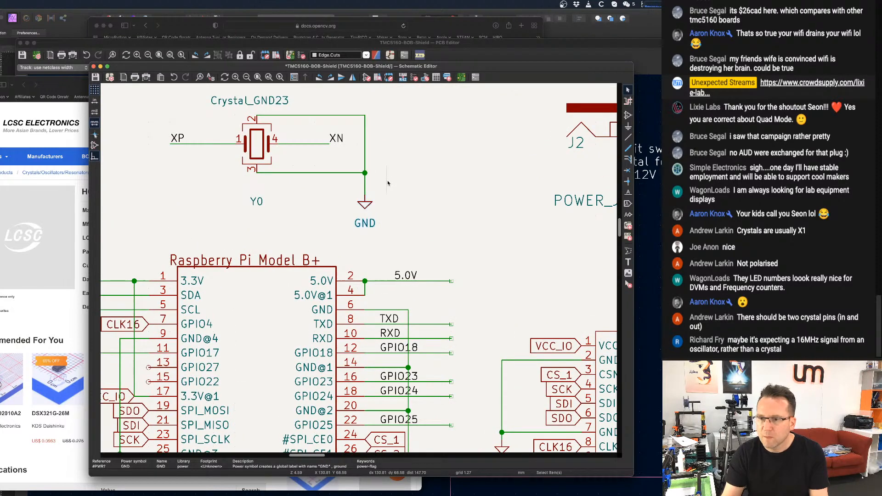
pyautogui.press('super+s')
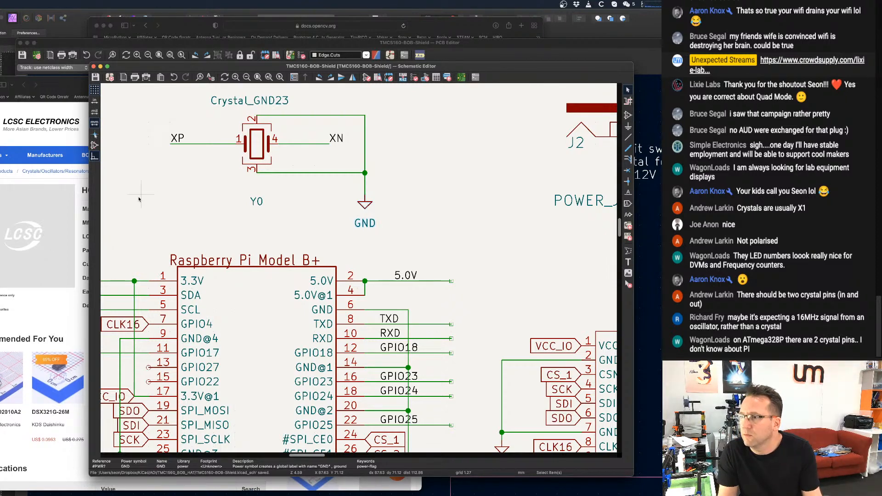
# Switch to the LCSC browser page for the HCI XC32M4-16.000-F12LLHP crystal and reposition its window to show the full breadcrumb path.
pyautogui.scroll(-3, 362, 174)
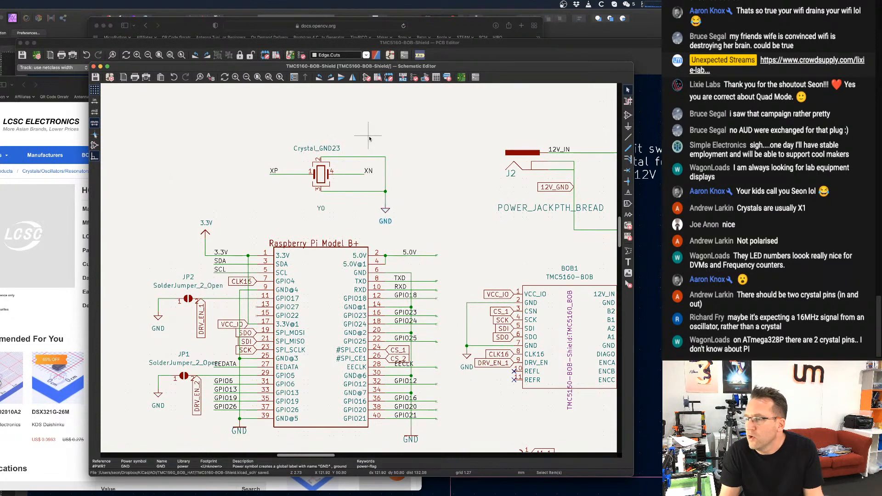
pyautogui.click(44, 315)
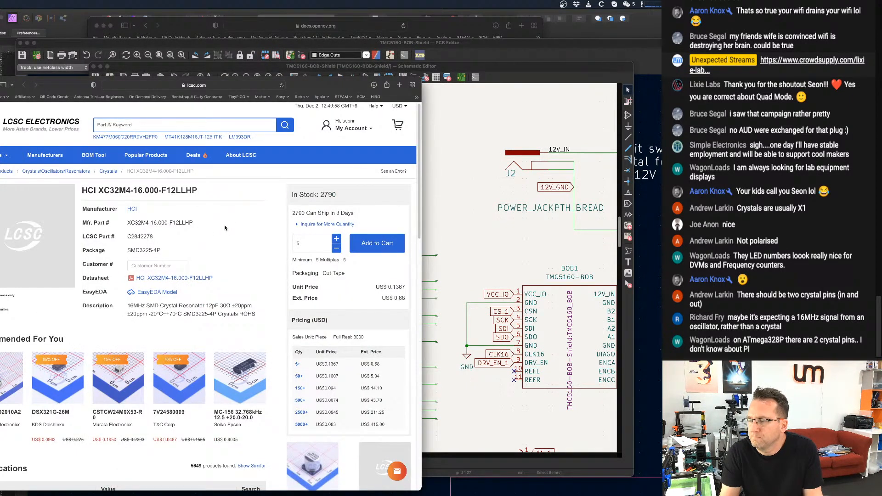
pyautogui.scroll(1, 226, 228)
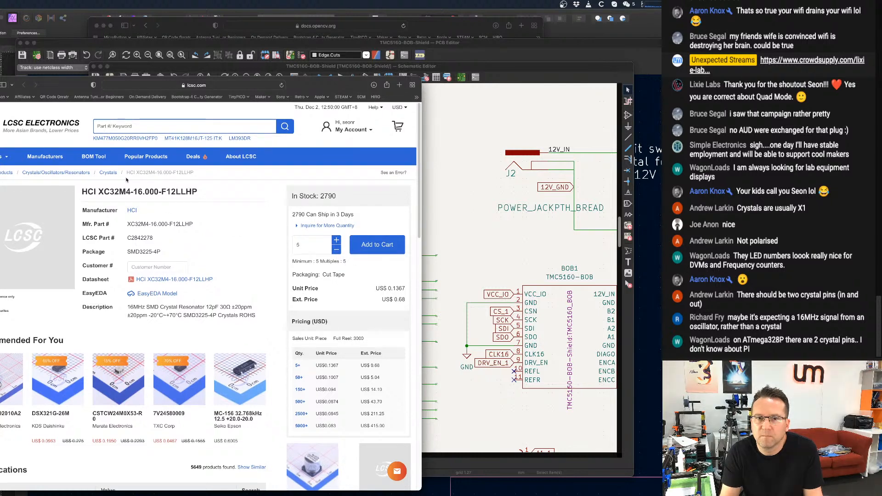
pyautogui.moveTo(315, 91); pyautogui.dragTo(333, 84)
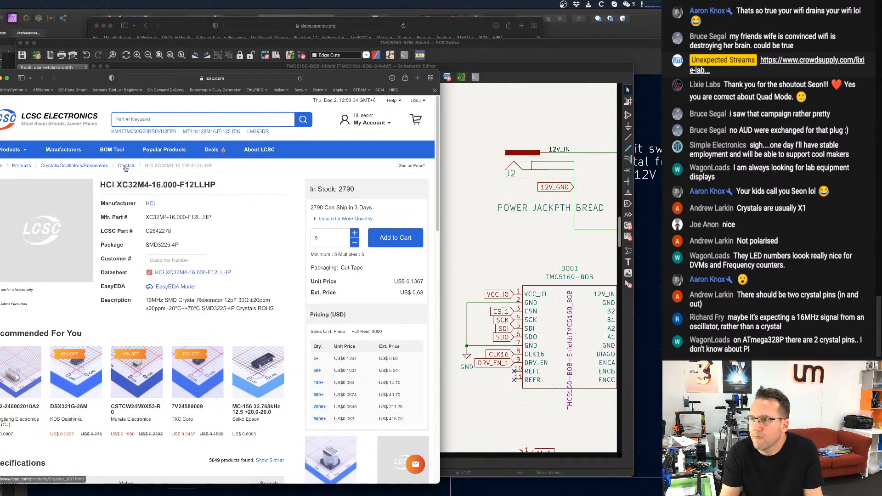
# Open LCSC's Oscillators category under Crystals/Oscillators/Resonators and select the 16MHz frequency filter.
pyautogui.click(90, 167)
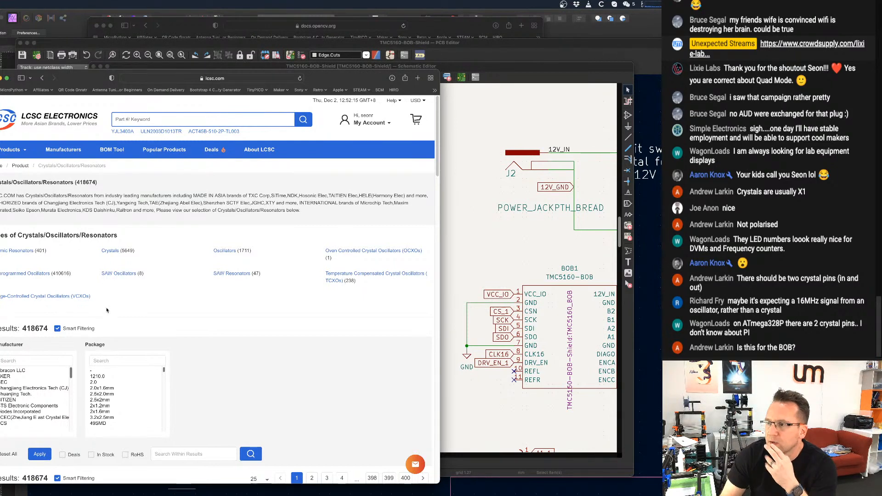
pyautogui.click(224, 250)
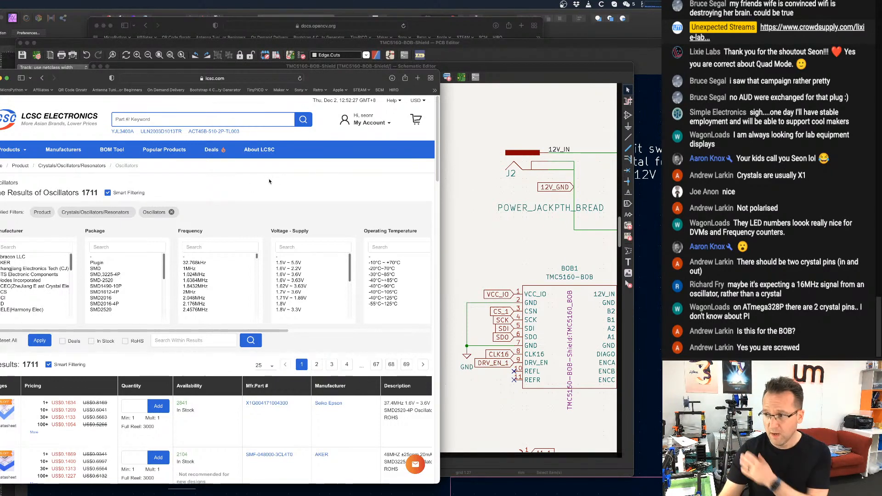
pyautogui.scroll(-1, 241, 216)
pyautogui.scroll(-5, 228, 241)
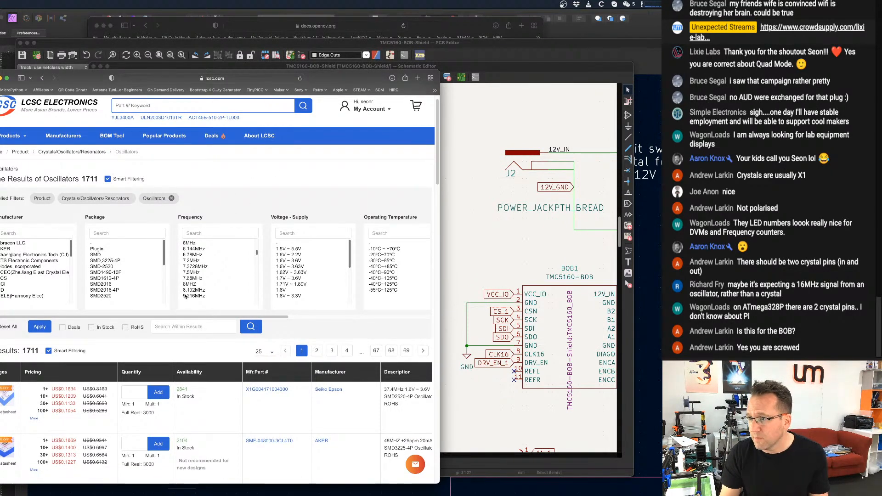
pyautogui.scroll(-5, 193, 285)
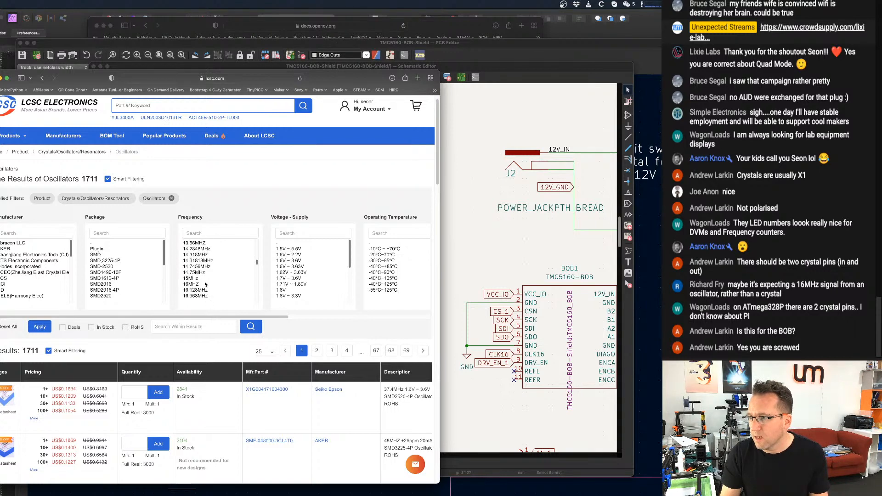
pyautogui.click(205, 284)
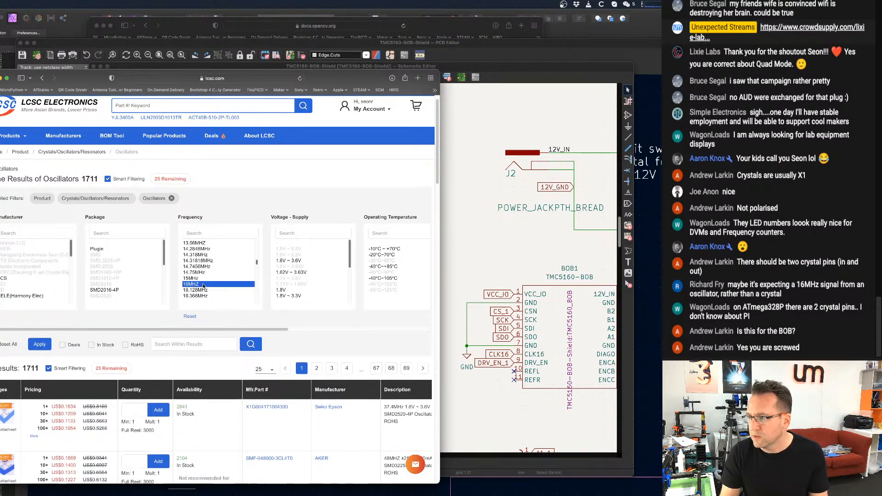
# Select both 1.8V to 3.3V entries, 3V ~ 3.6V and 3.3V as supply voltage filters.
pyautogui.scroll(-3, 283, 277)
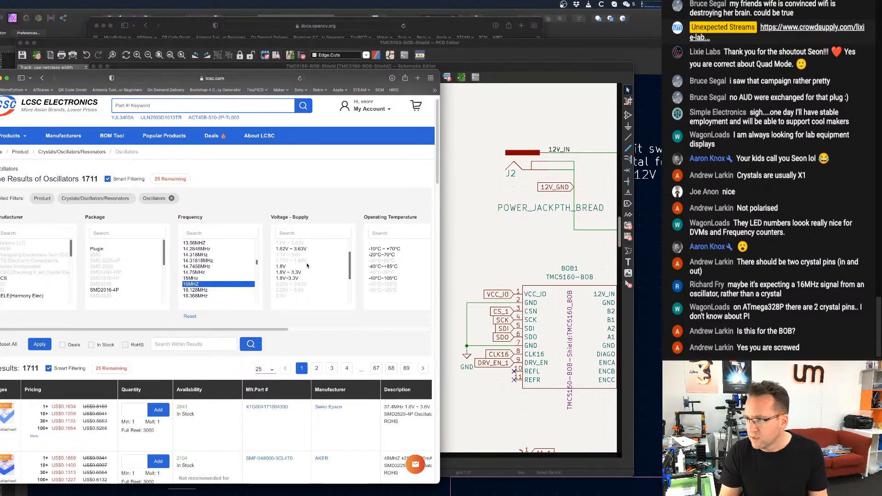
pyautogui.scroll(-1, 304, 269)
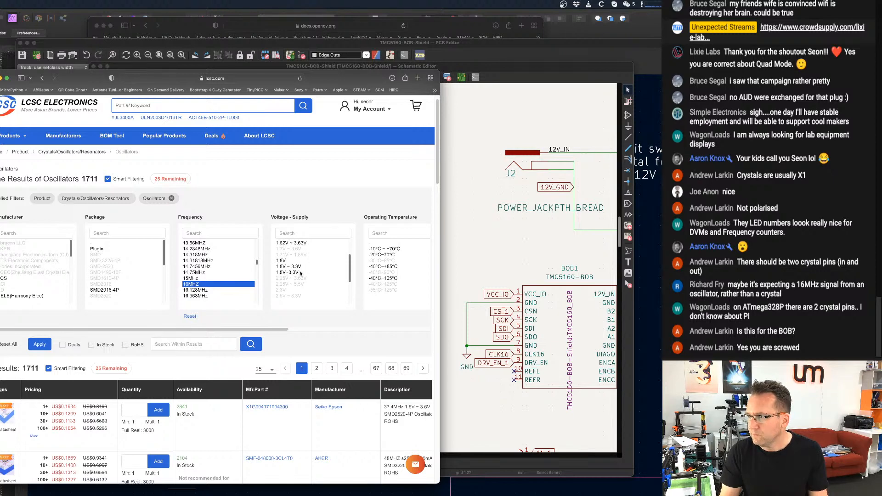
pyautogui.click(301, 272)
pyautogui.click(304, 267)
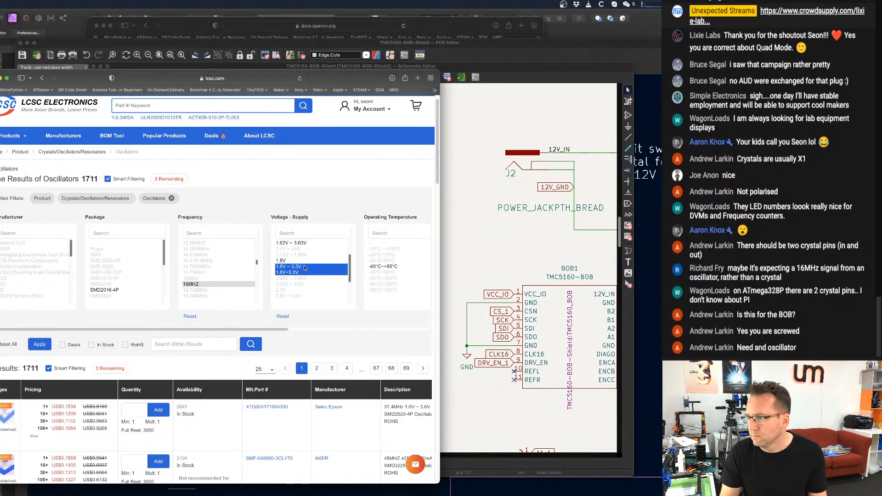
pyautogui.scroll(-3, 303, 271)
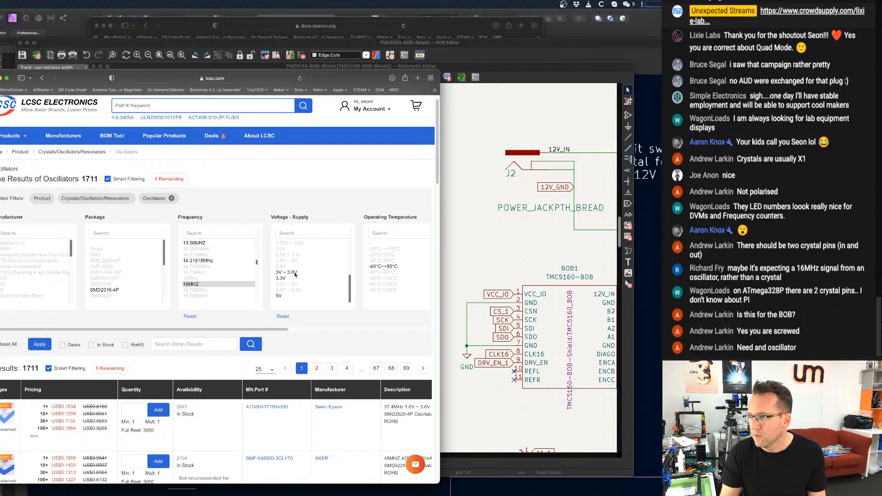
pyautogui.click(295, 278)
pyautogui.click(292, 272)
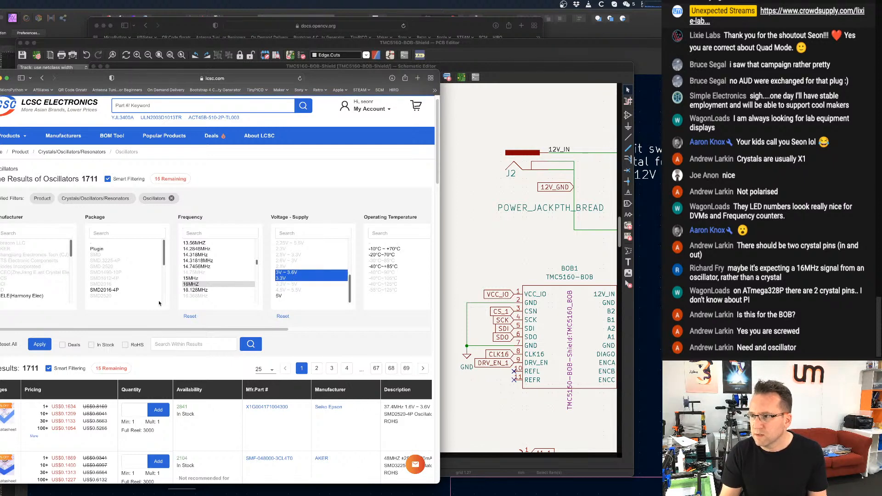
# Add the SMD3225-4P package to the oscillator filters and apply them to the results.
pyautogui.scroll(-2, 123, 267)
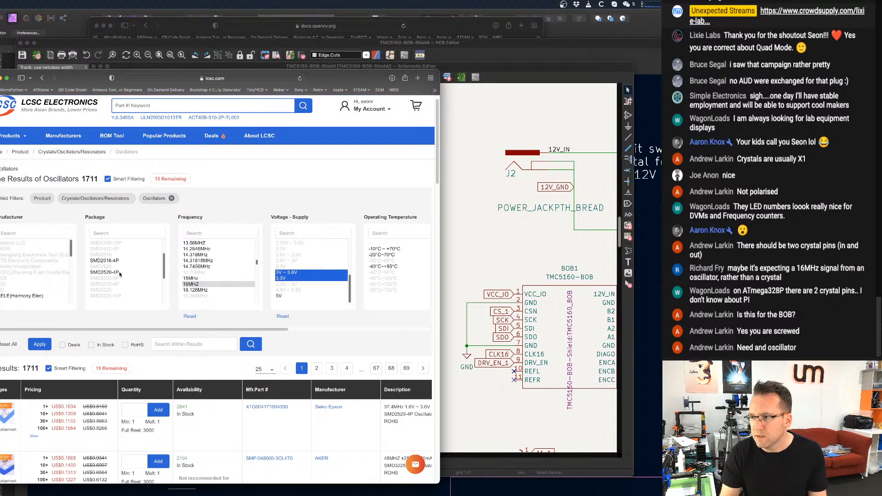
pyautogui.scroll(-3, 122, 278)
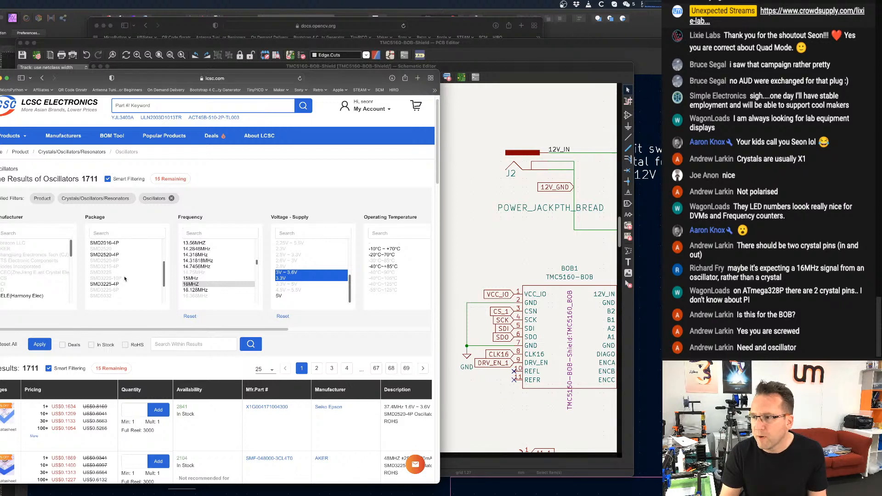
pyautogui.scroll(-2, 118, 286)
pyautogui.scroll(-1, 118, 286)
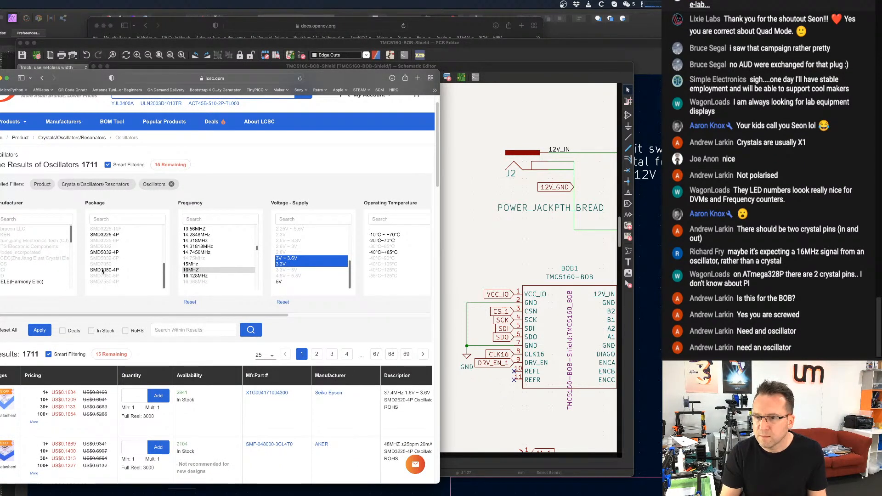
pyautogui.scroll(1, 106, 265)
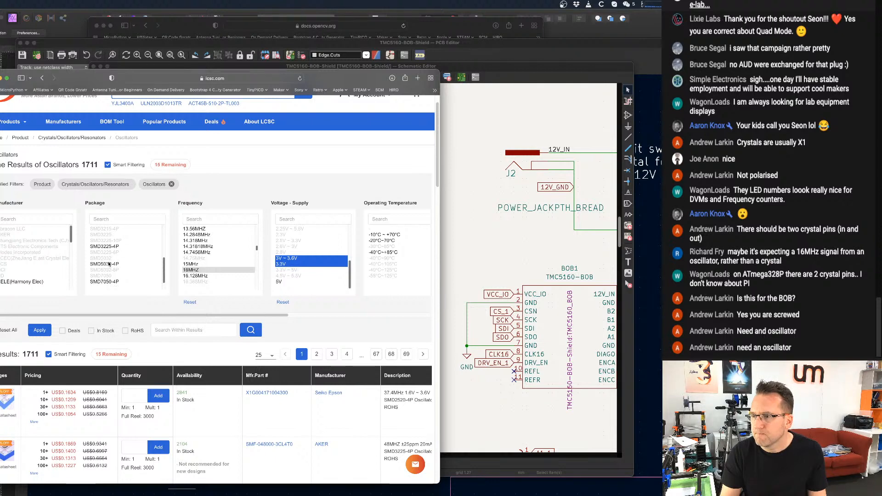
pyautogui.scroll(1, 110, 263)
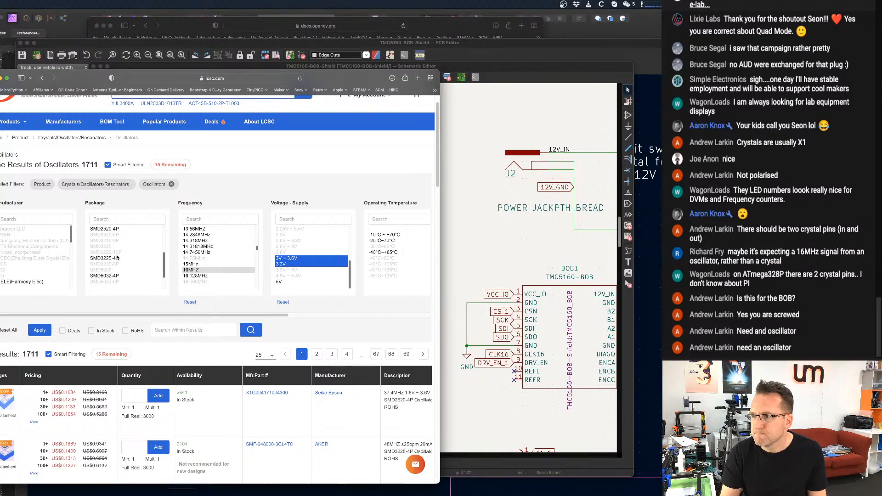
pyautogui.click(121, 259)
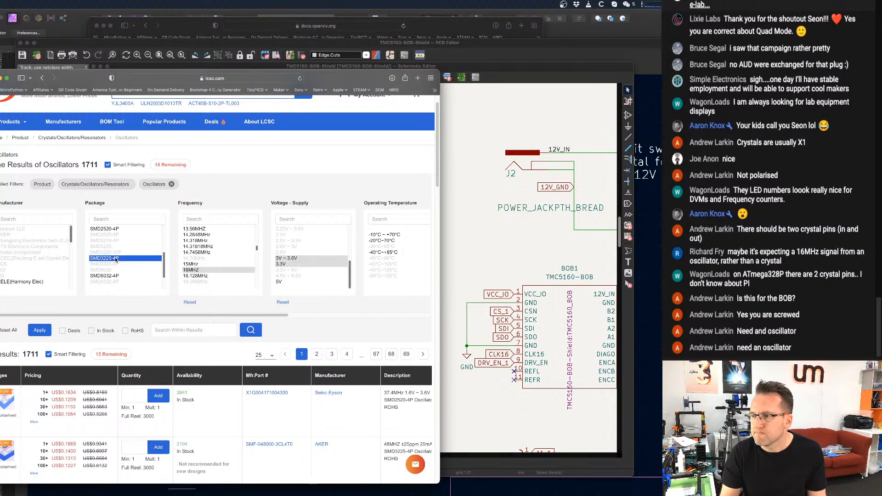
pyautogui.click(40, 330)
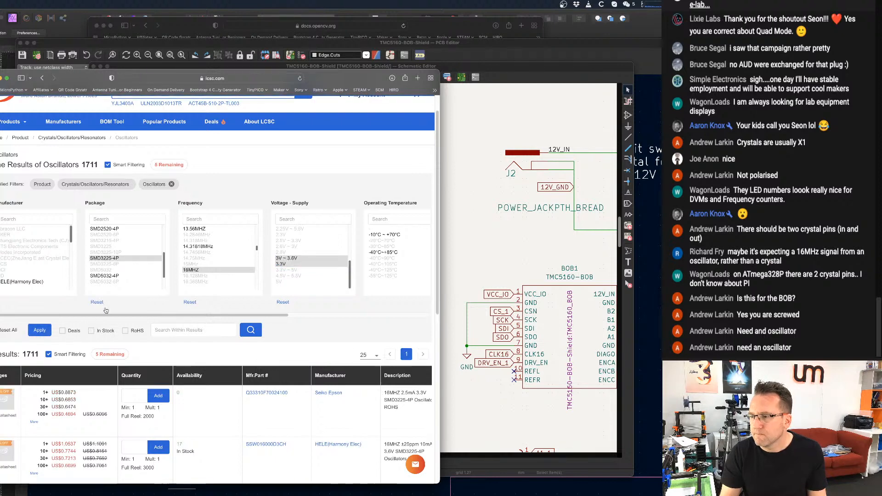
# Examine the filtered oscillators' images, prices, stock availability and descriptions, along with the remaining filter columns.
pyautogui.moveTo(7, 322)
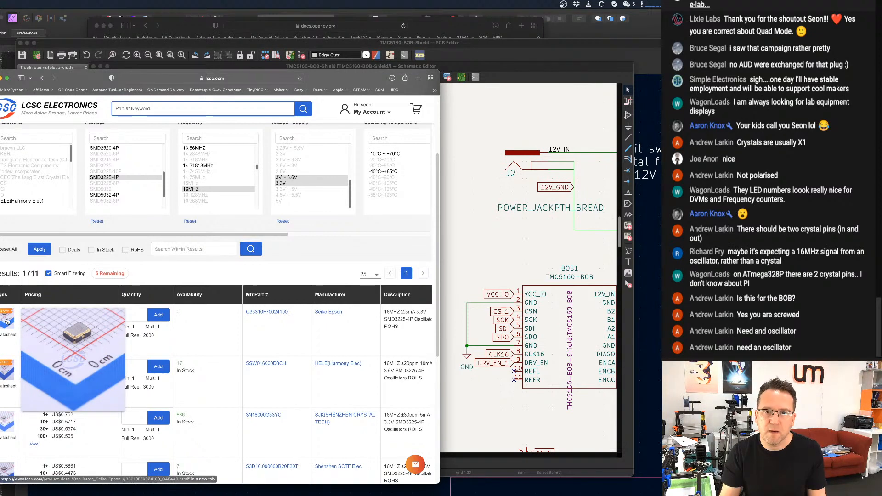
pyautogui.scroll(-1, 217, 302)
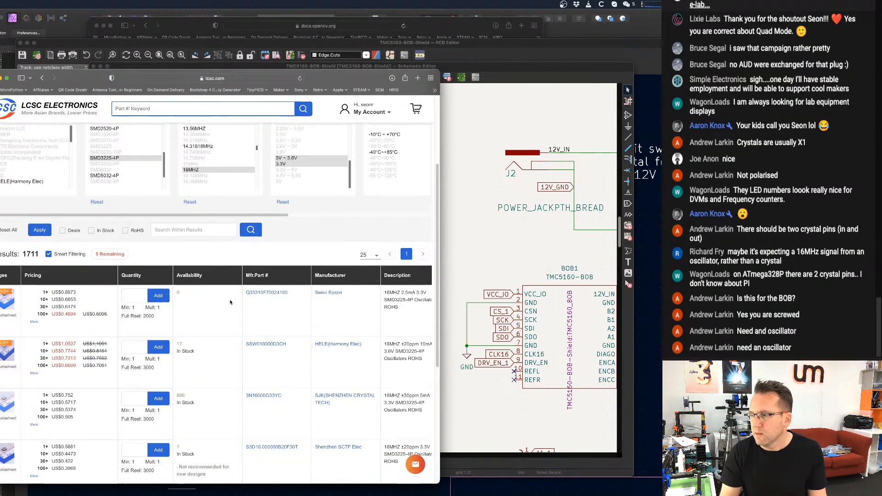
pyautogui.scroll(-1, 240, 296)
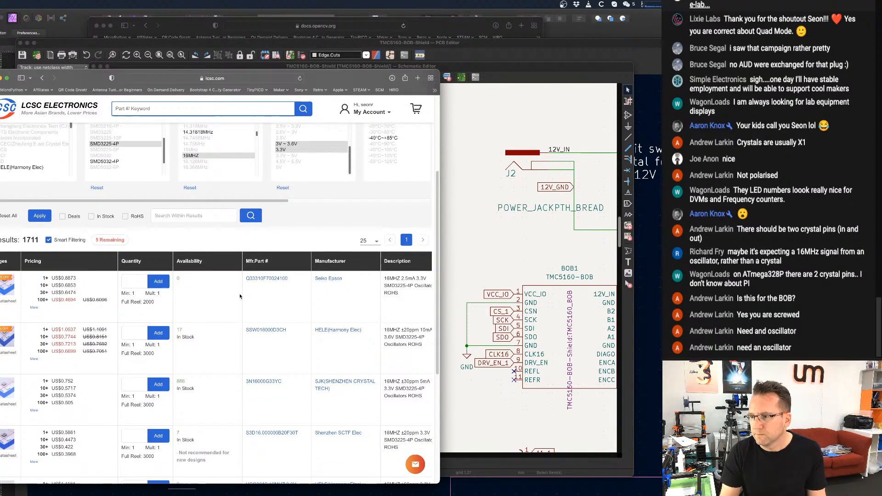
pyautogui.scroll(-4, 240, 297)
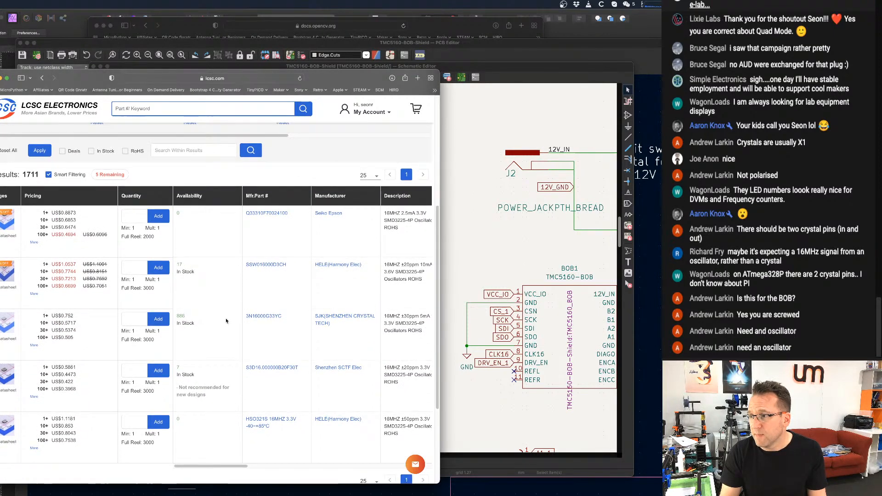
pyautogui.scroll(2, 229, 317)
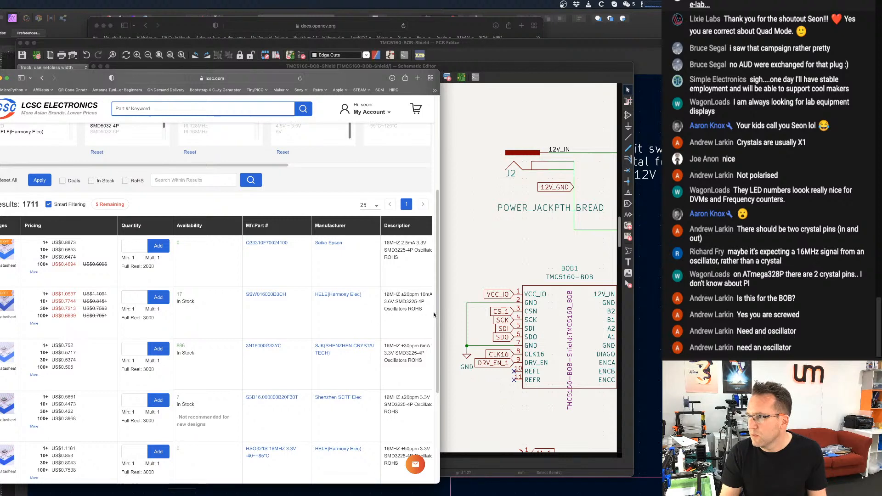
pyautogui.scroll(5, 273, 258)
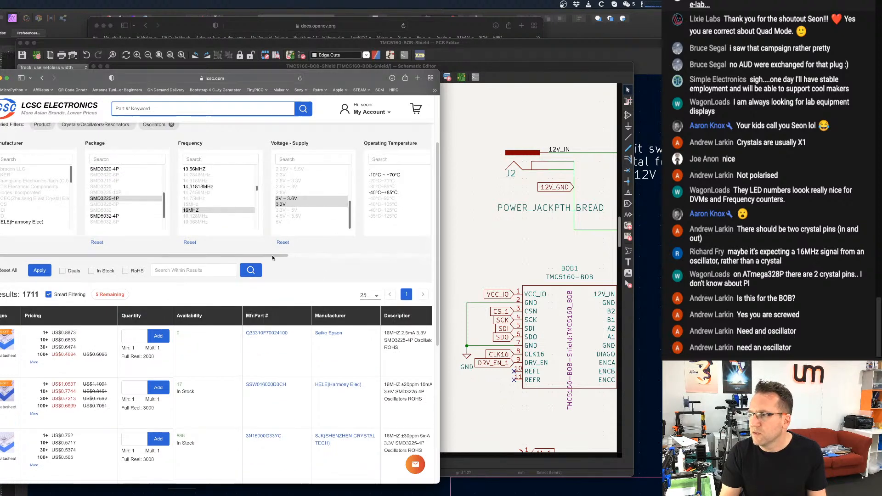
pyautogui.moveTo(272, 256); pyautogui.dragTo(426, 243)
pyautogui.scroll(-3, 326, 268)
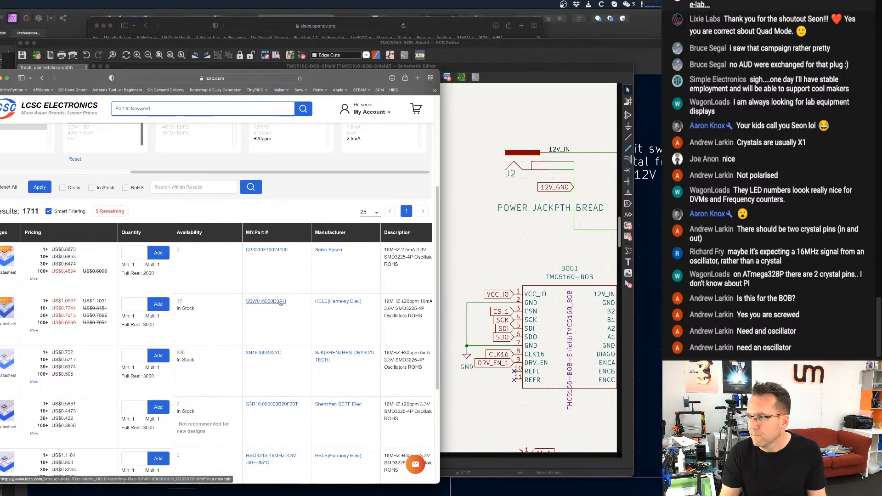
# Open the HELE(Harmony Elec) SSW016000D3CH product page and review its specifications.
pyautogui.click(279, 302)
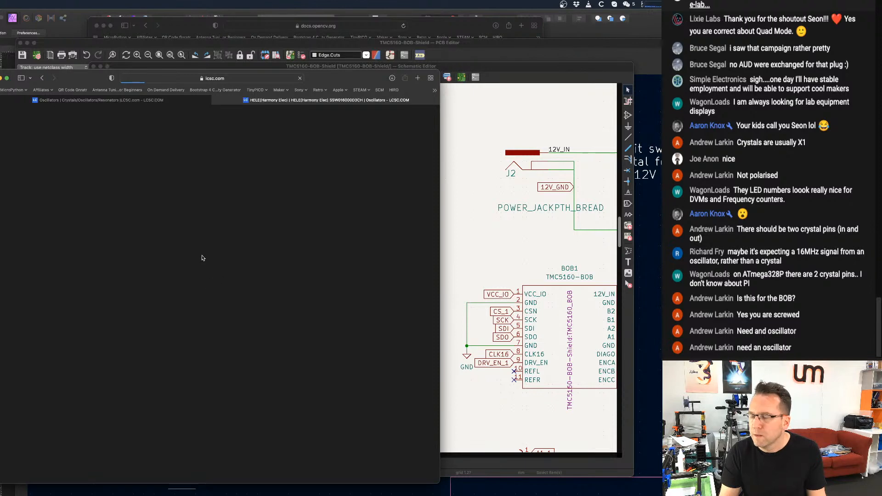
pyautogui.scroll(-1, 202, 234)
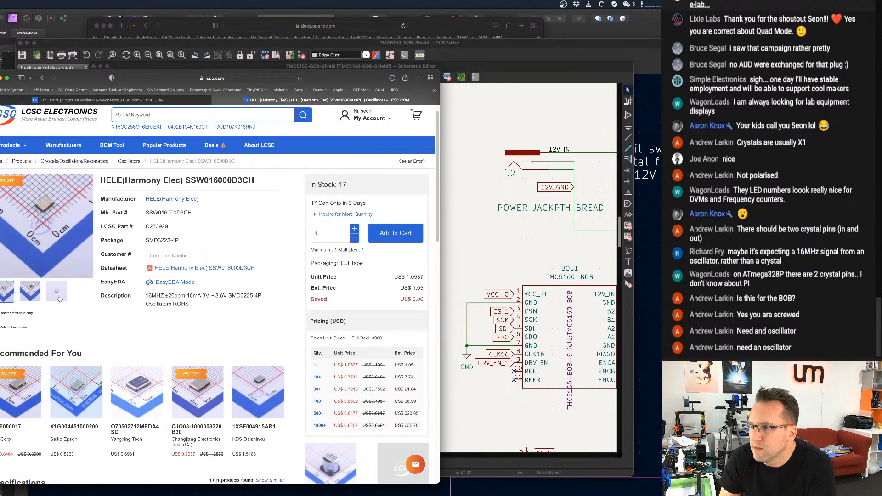
pyautogui.scroll(-1, 301, 180)
pyautogui.scroll(-5, 301, 180)
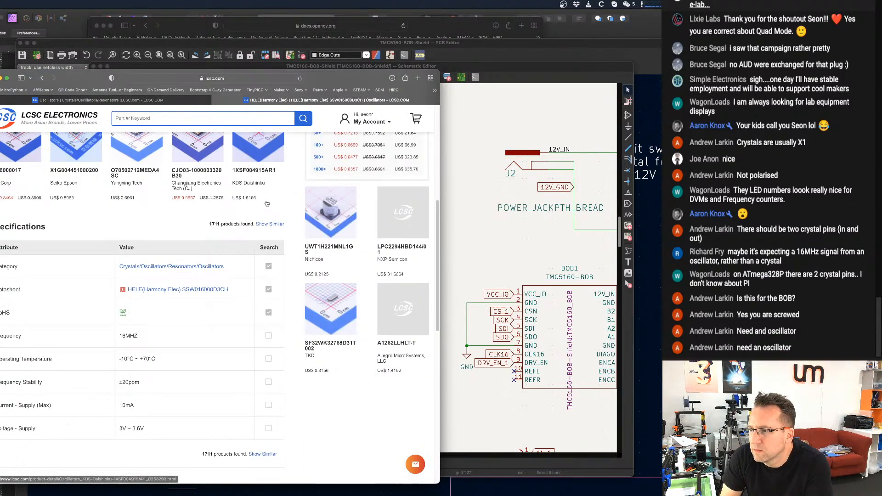
pyautogui.scroll(-1, 225, 228)
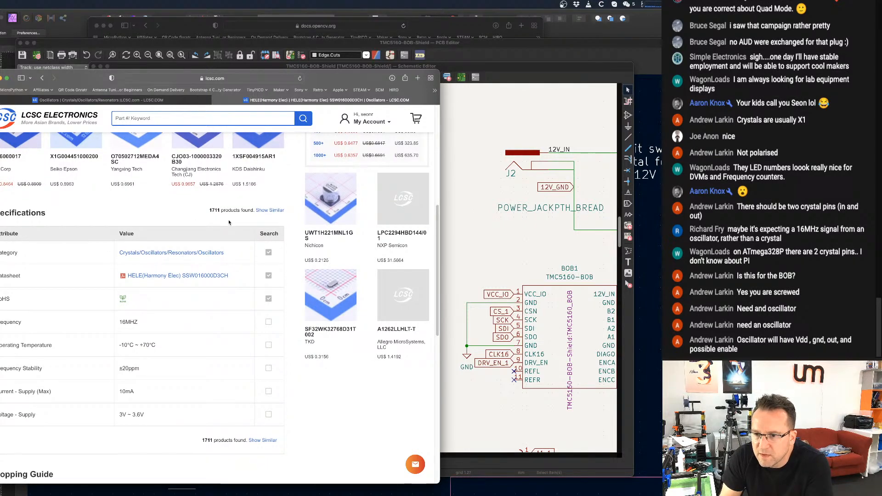
pyautogui.scroll(3, 224, 252)
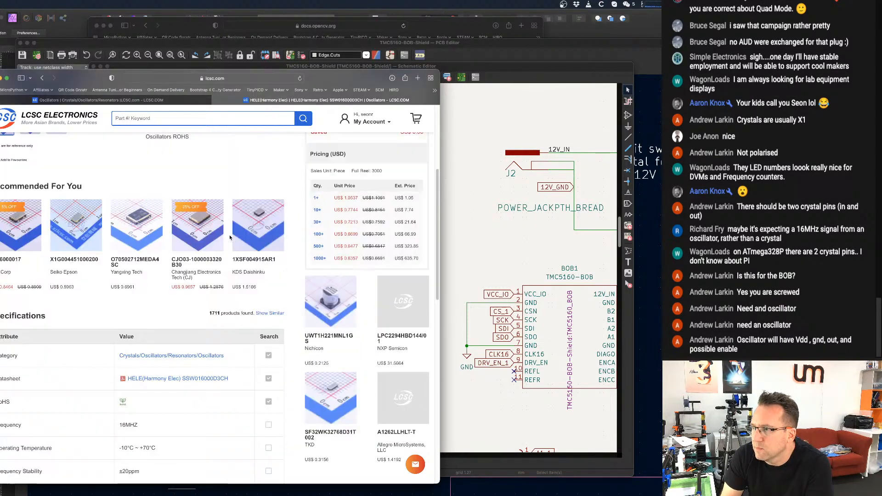
pyautogui.scroll(5, 161, 395)
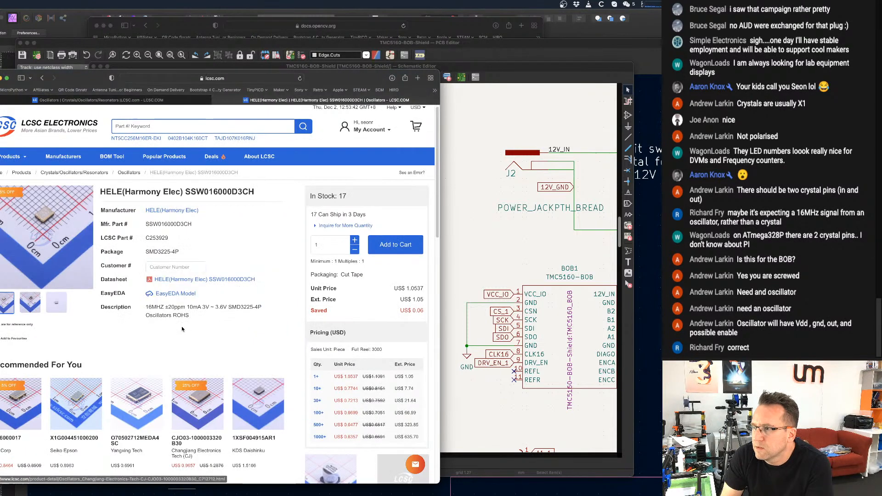
# Open the SSW016000D3CH datasheet and examine its test circuit and output terminal switch table.
pyautogui.click(181, 280)
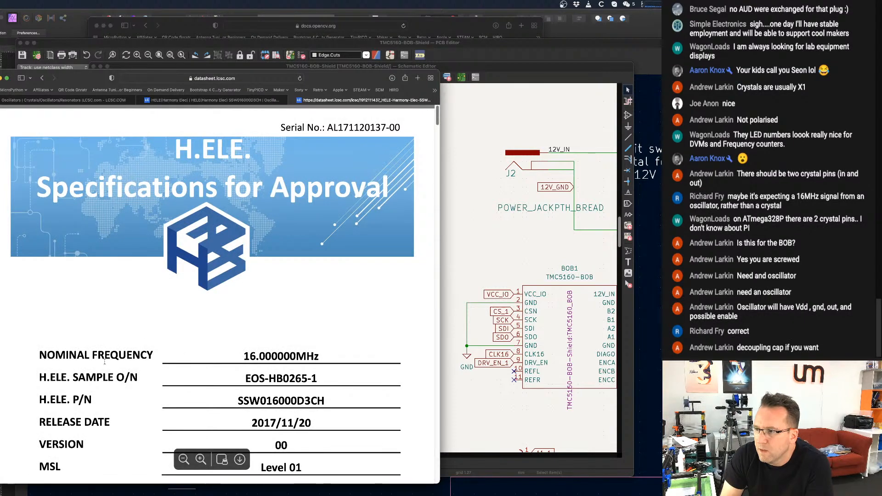
pyautogui.scroll(-15, 242, 354)
pyautogui.scroll(-15, 242, 354)
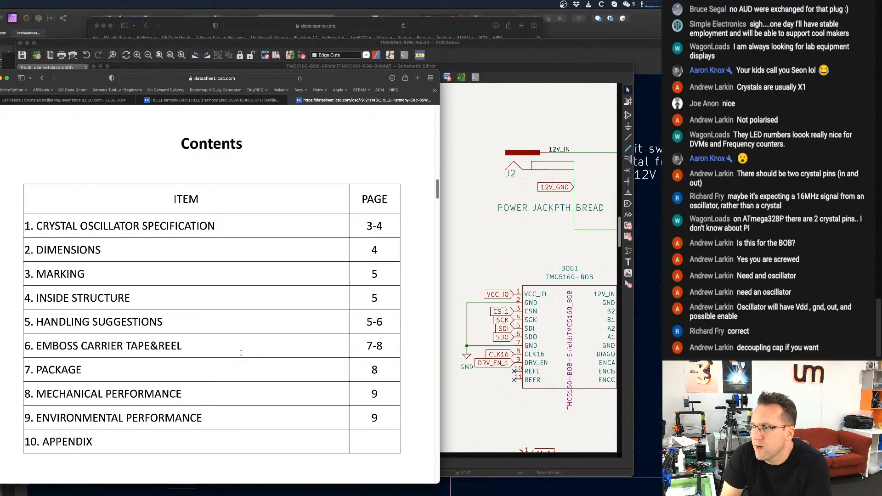
pyautogui.scroll(-10, 242, 352)
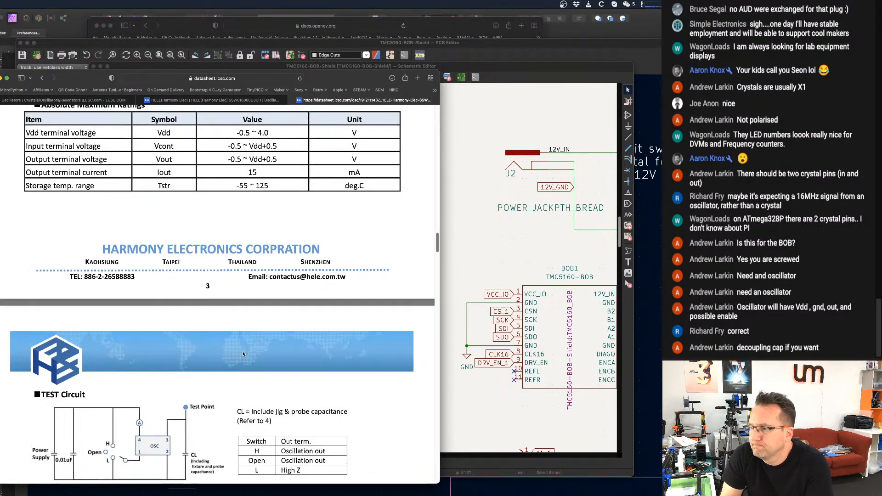
pyautogui.scroll(-1, 191, 346)
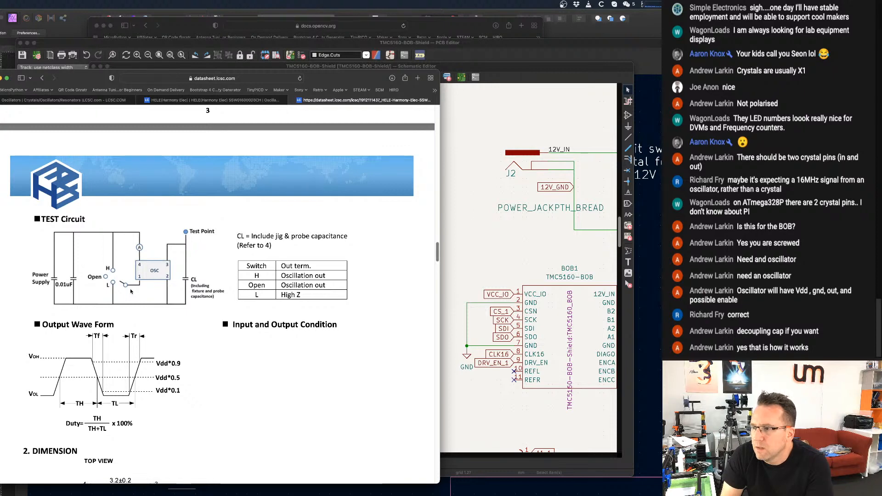
pyautogui.scroll(-1, 131, 291)
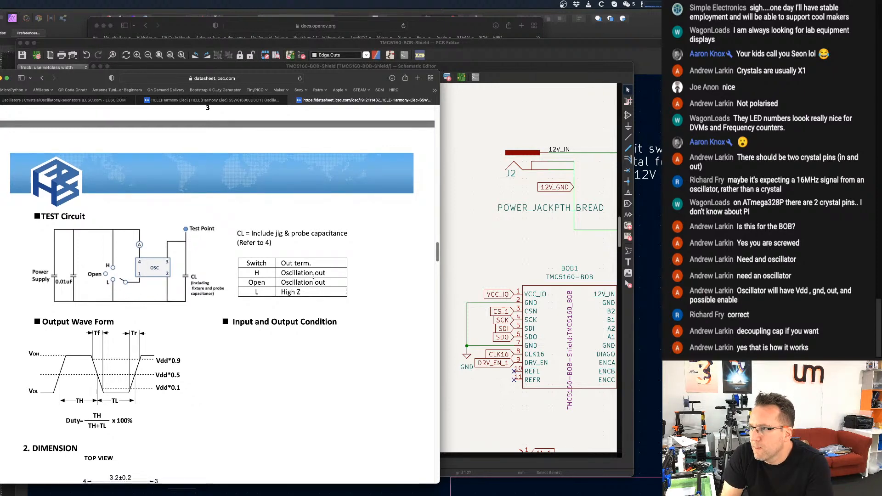
# Examine the oscillator datasheet's cover details, package dimensions, pin connections, electrical specifications and absolute maximum ratings.
pyautogui.scroll(-5, 310, 274)
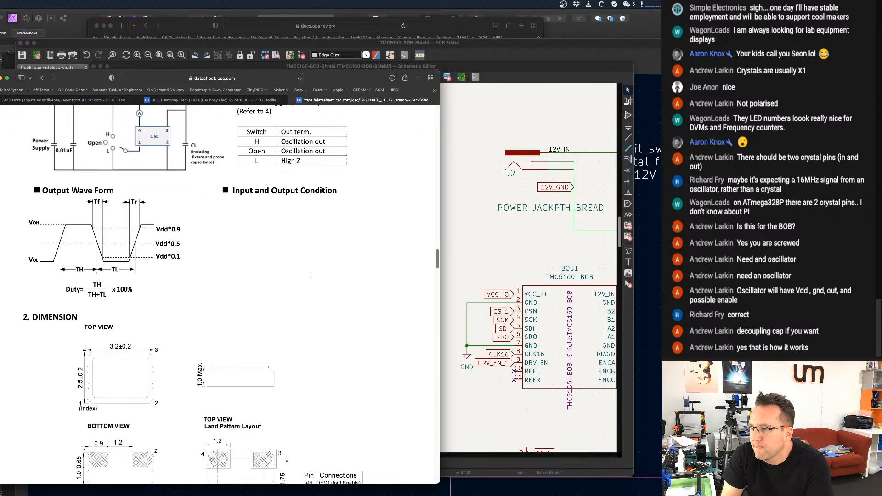
pyautogui.scroll(12, 311, 274)
pyautogui.scroll(15, 310, 274)
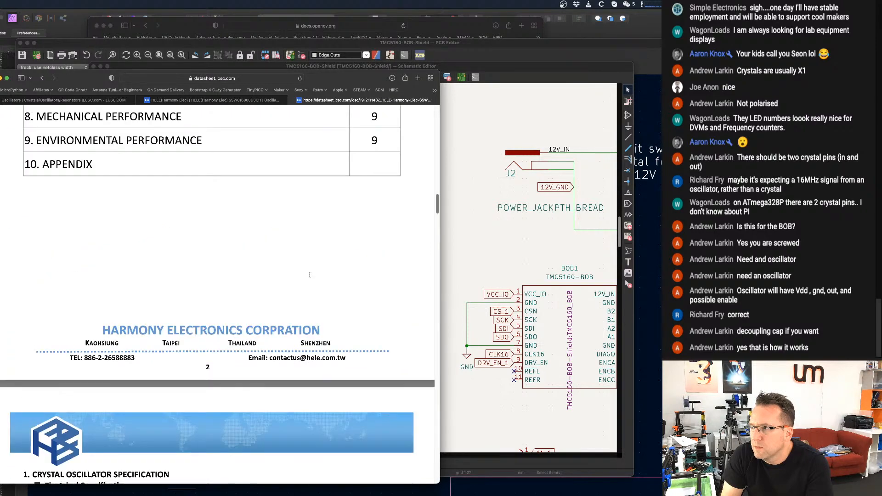
pyautogui.scroll(10, 311, 277)
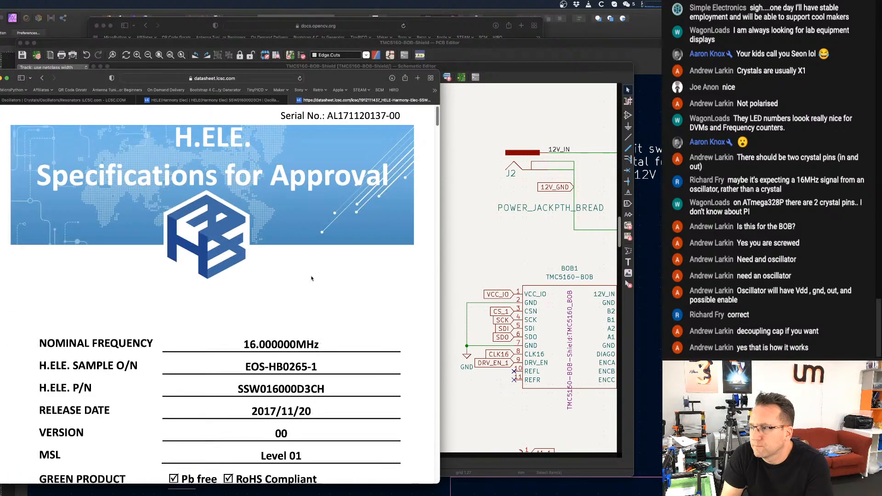
pyautogui.scroll(-10, 314, 274)
pyautogui.scroll(-10, 314, 274)
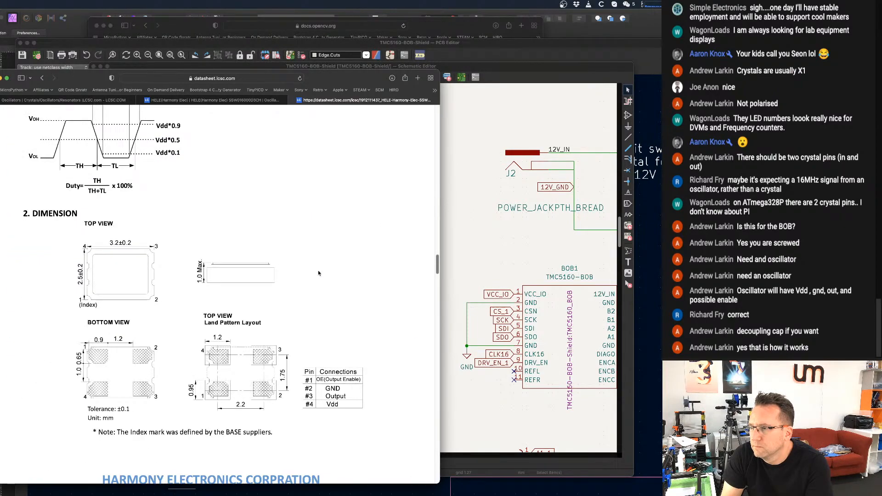
pyautogui.scroll(5, 317, 272)
pyautogui.scroll(-2, 315, 275)
pyautogui.scroll(3, 315, 275)
pyautogui.scroll(-15, 315, 275)
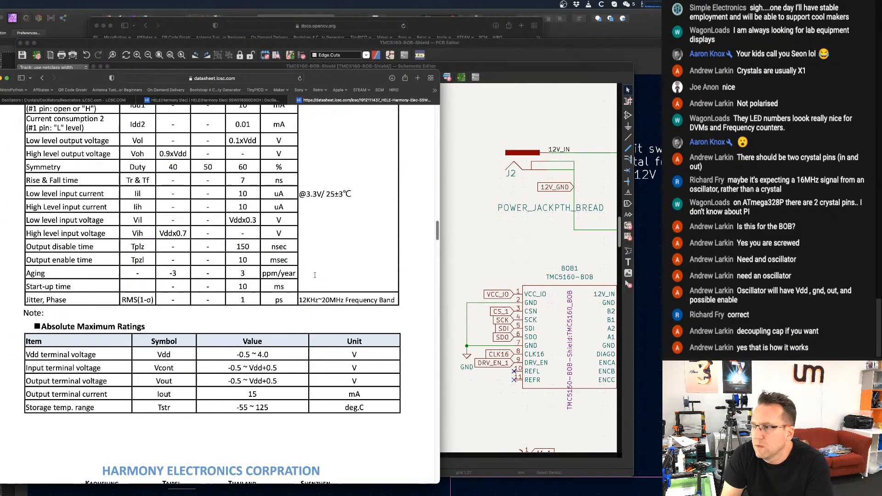
pyautogui.scroll(1, 315, 275)
pyautogui.scroll(-8, 315, 274)
pyautogui.scroll(4, 310, 277)
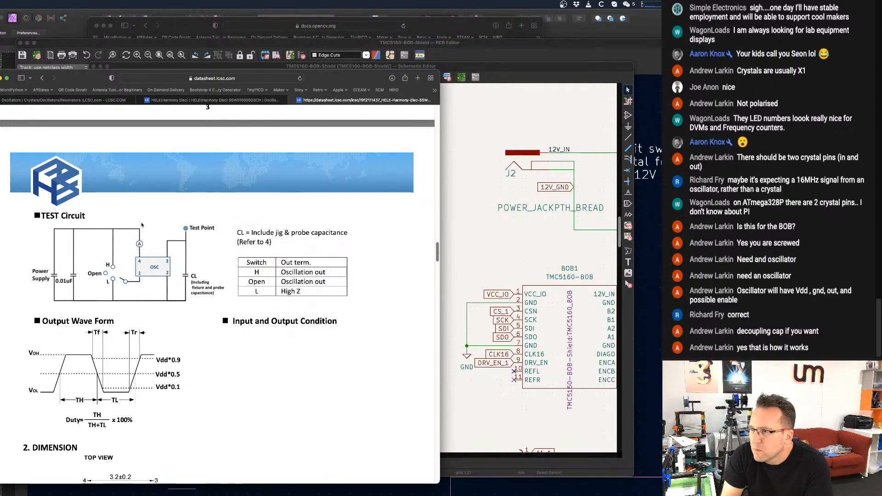
# Check the datasheet's marking and handling sections, and compare the pin connection table with the test circuit's OSC pins.
pyautogui.scroll(-12, 141, 225)
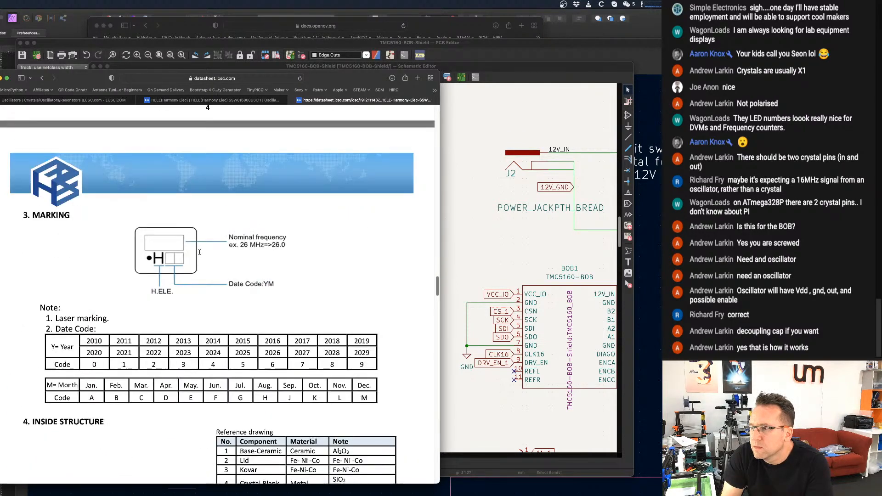
pyautogui.scroll(-15, 200, 252)
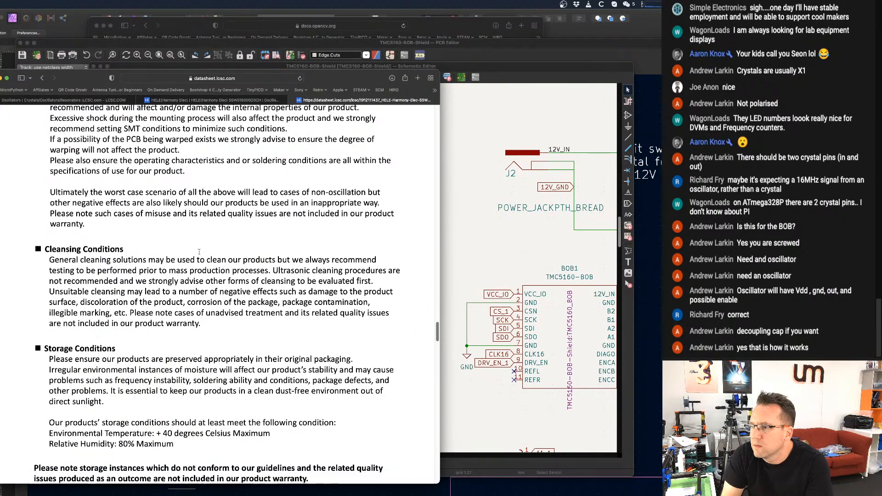
pyautogui.scroll(-10, 200, 253)
pyautogui.scroll(20, 200, 250)
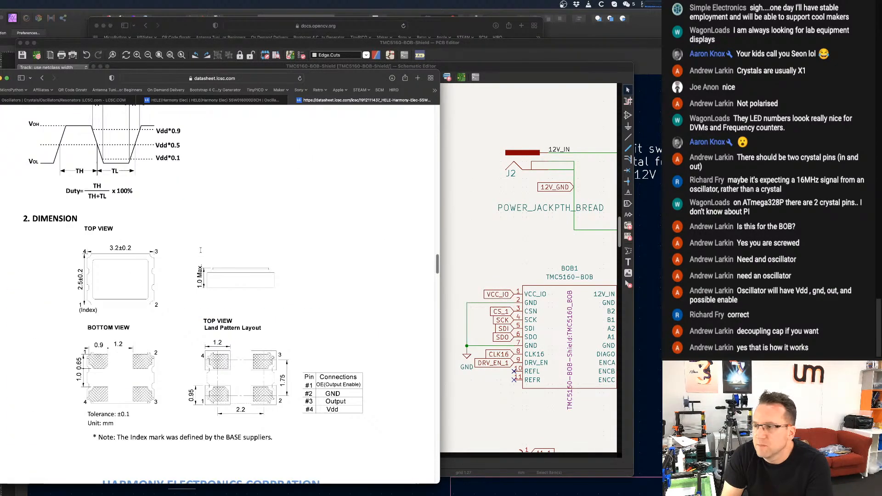
pyautogui.scroll(15, 200, 251)
pyautogui.scroll(-8, 199, 250)
pyautogui.scroll(2, 197, 250)
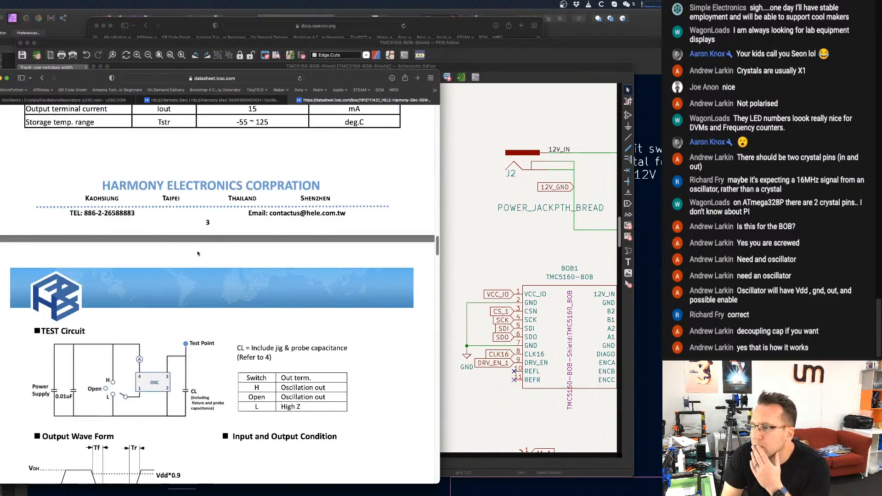
pyautogui.scroll(-3, 197, 252)
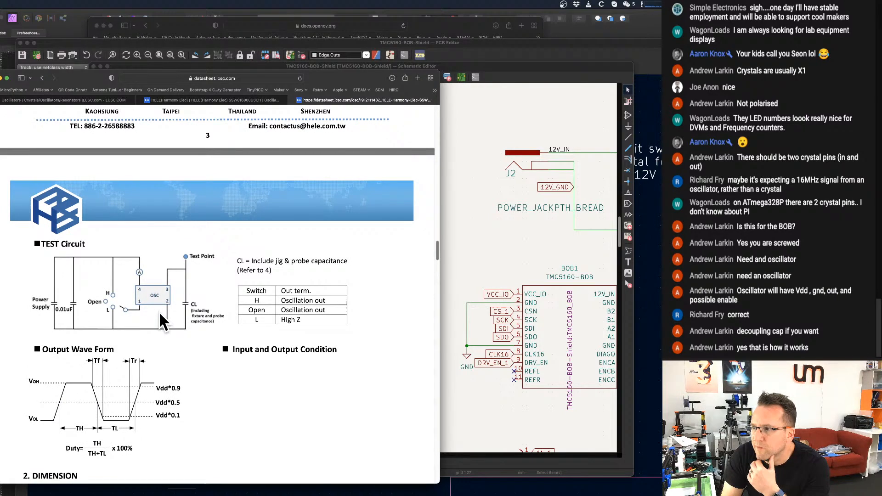
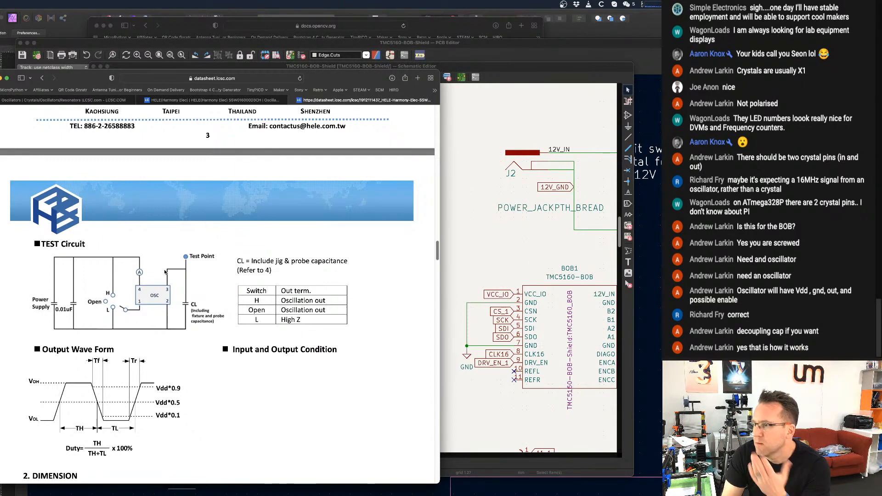
# Review the oscillator datasheet from its test circuit back to the cover, including the contents, electrical specifications and absolute maximum ratings.
pyautogui.scroll(-1, 165, 271)
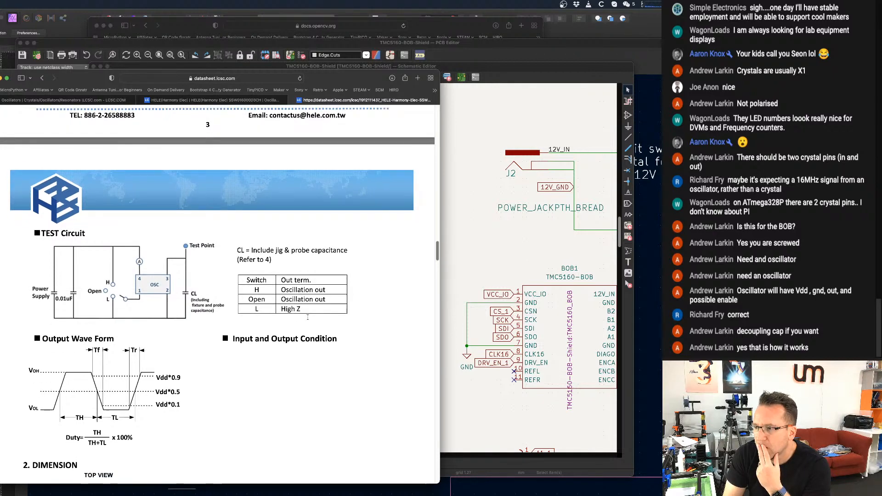
pyautogui.scroll(10, 306, 318)
pyautogui.scroll(8, 305, 318)
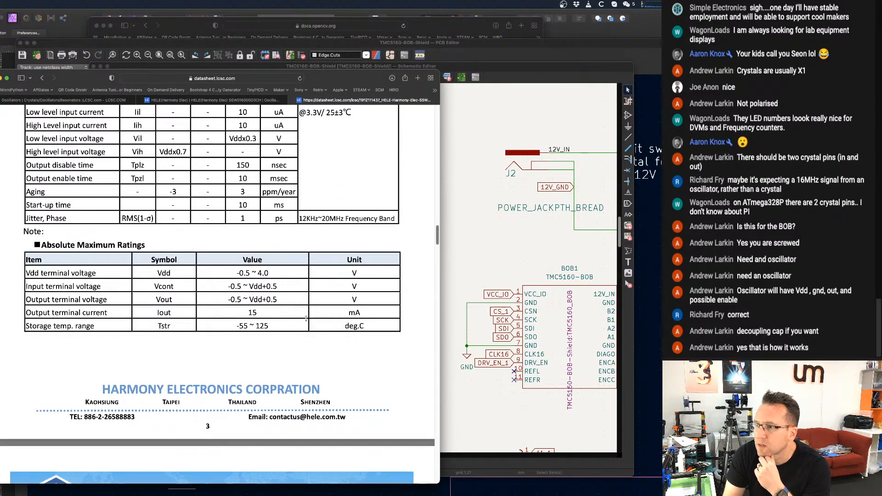
pyautogui.scroll(20, 306, 317)
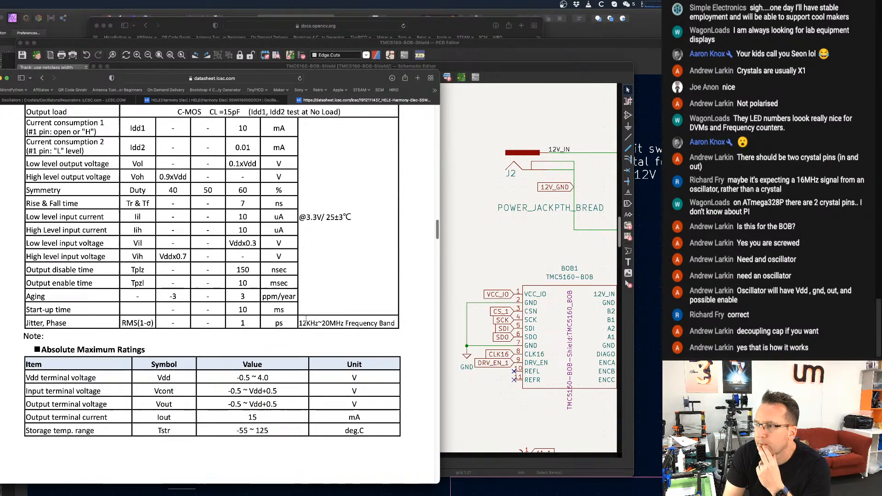
pyautogui.scroll(11, 306, 318)
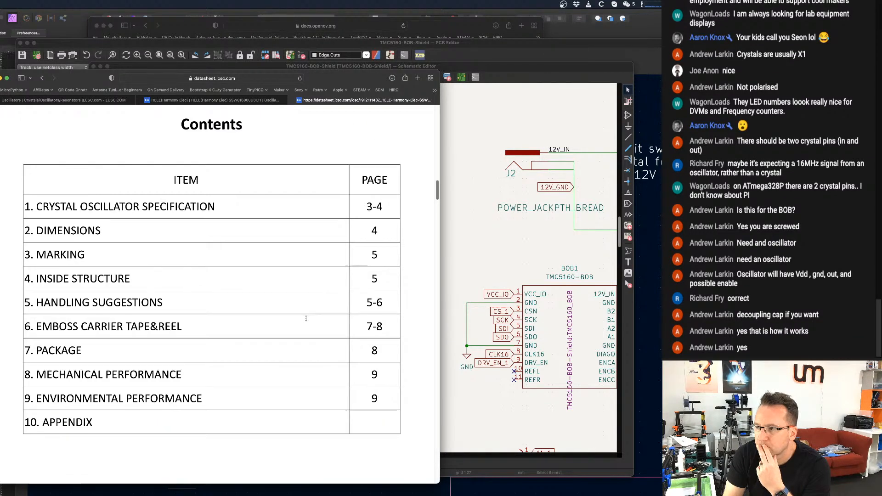
pyautogui.scroll(20, 305, 317)
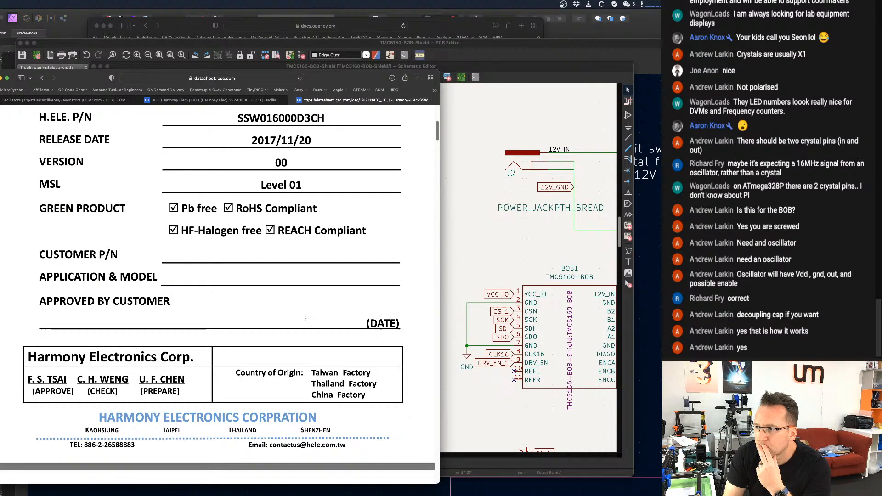
pyautogui.scroll(10, 306, 316)
pyautogui.scroll(-20, 306, 315)
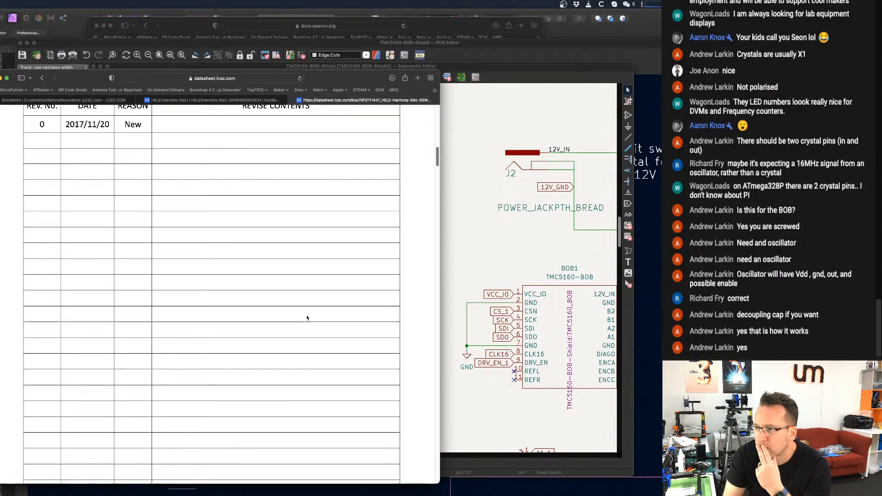
pyautogui.scroll(-20, 306, 316)
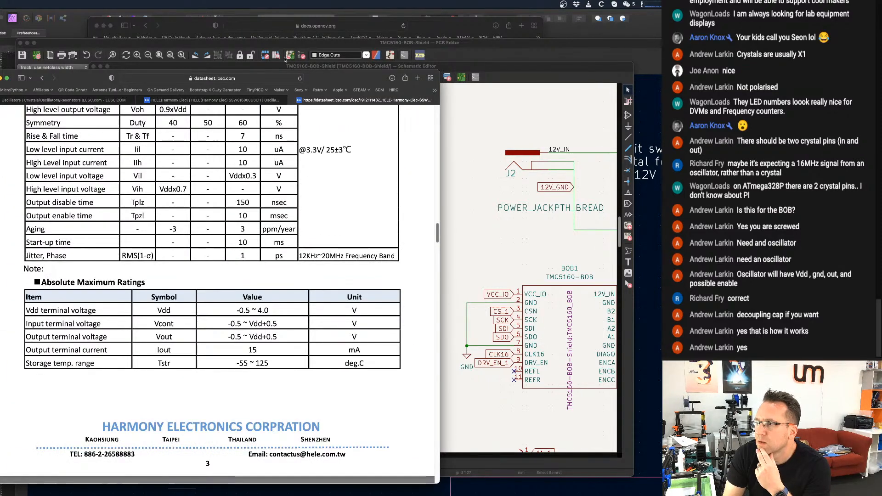
# Return to the SSW016000D3CH product page and add 17 of the oscillators to the cart.
pyautogui.click(160, 101)
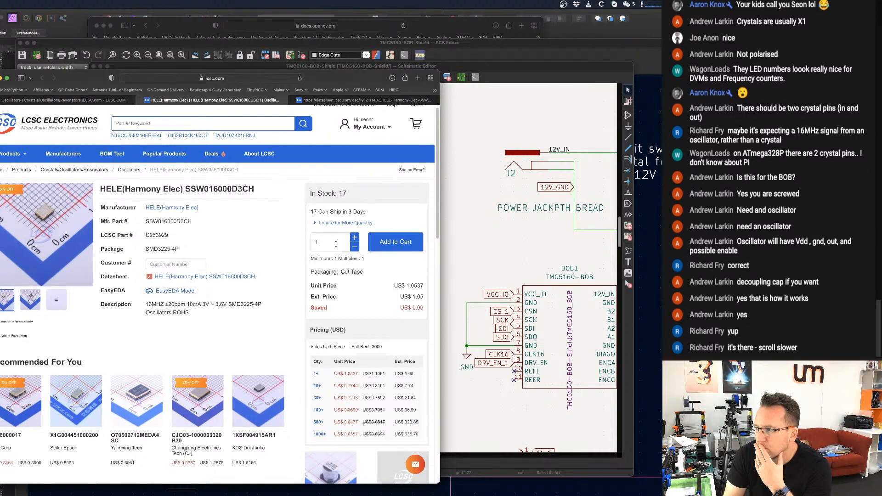
pyautogui.scroll(-1, 334, 243)
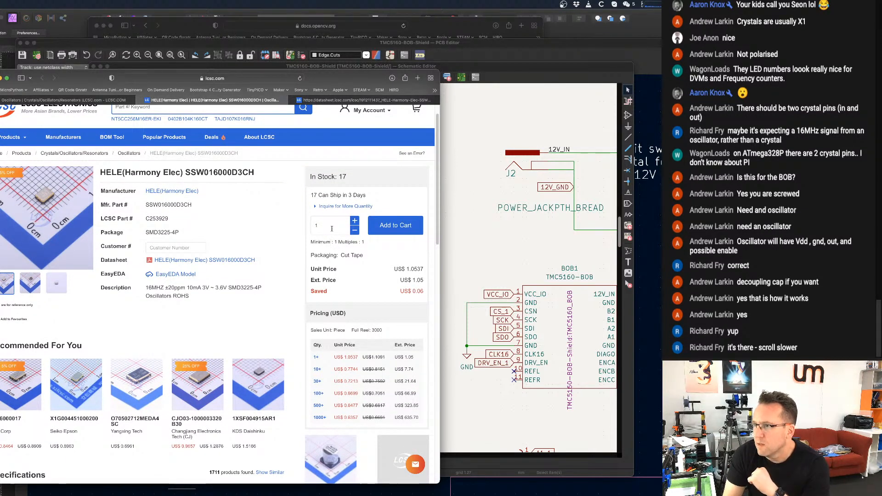
pyautogui.click(332, 228)
pyautogui.write('7')
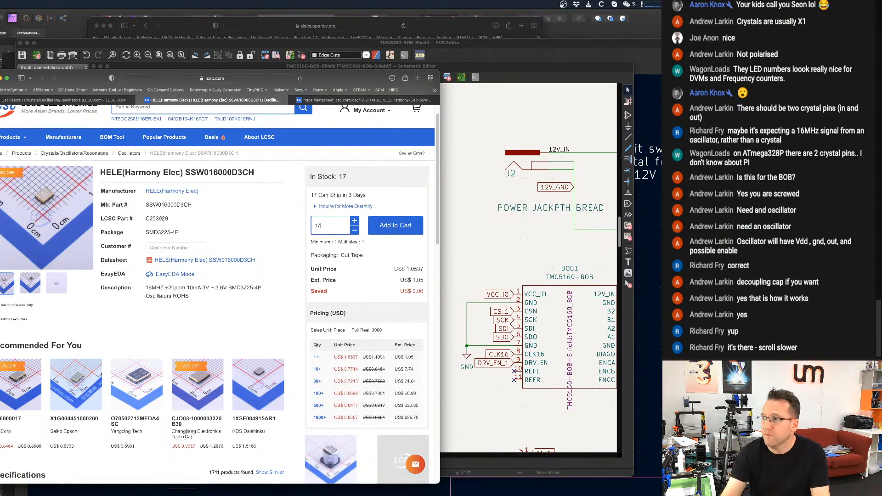
pyautogui.click(404, 225)
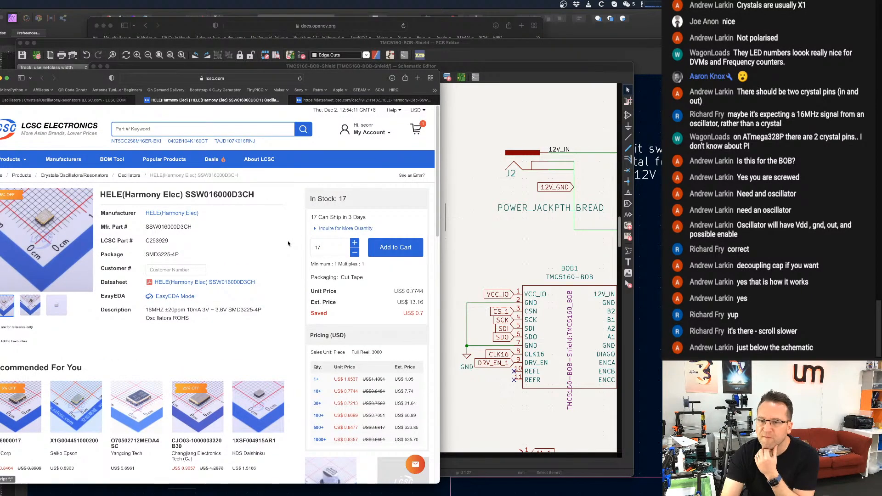
# Return to the oscillator datasheet and examine the dimension drawings, land pattern layout and pin connection table below the test circuit.
pyautogui.scroll(-10, 292, 245)
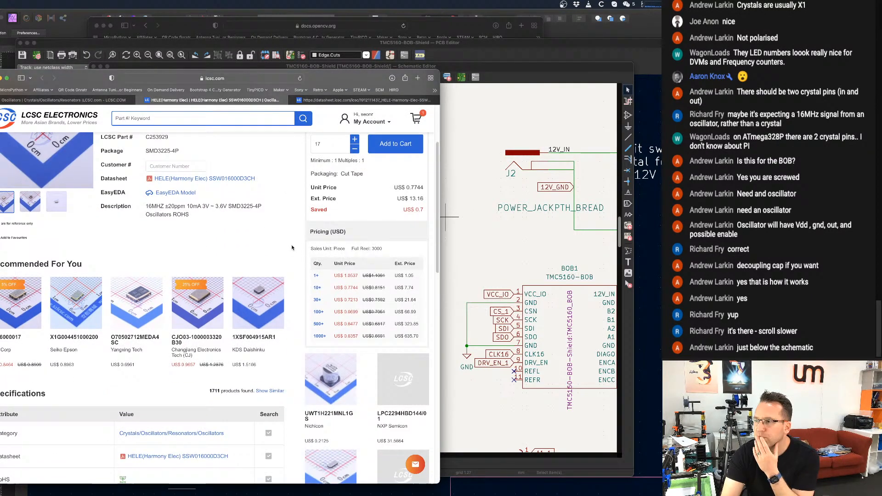
pyautogui.click(351, 98)
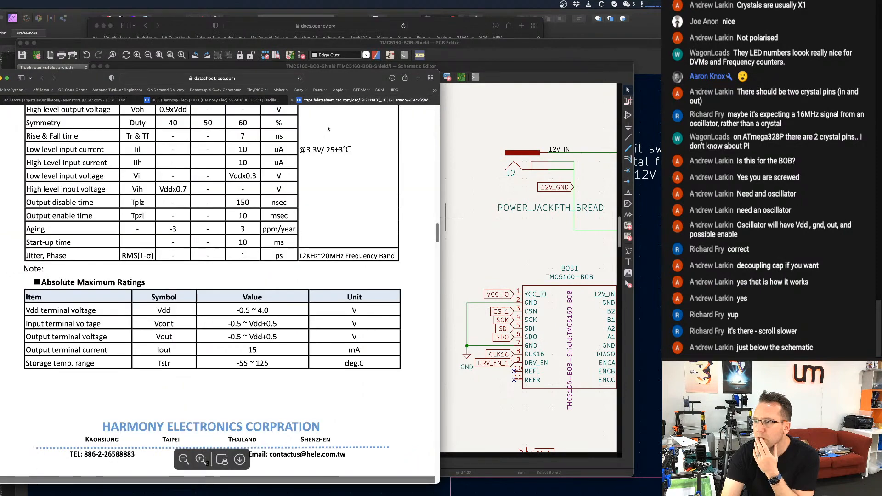
pyautogui.scroll(-5, 244, 221)
pyautogui.scroll(1, 243, 221)
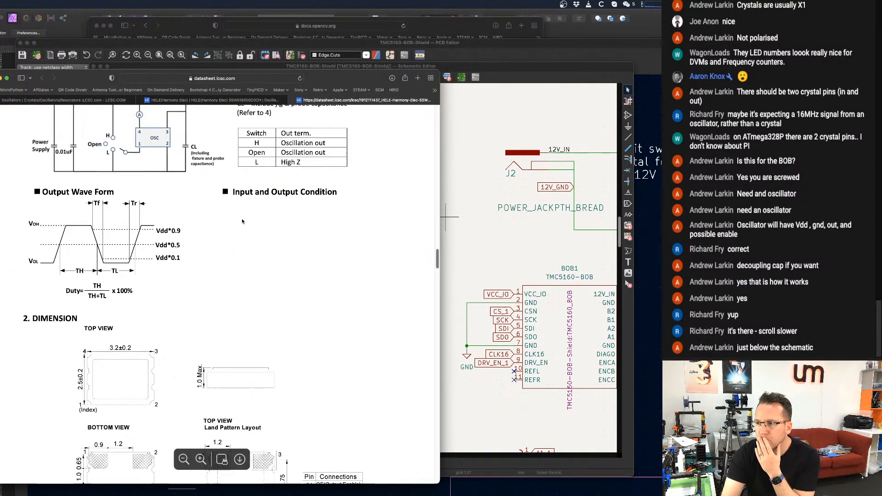
pyautogui.scroll(-3, 243, 221)
pyautogui.scroll(-3, 243, 221)
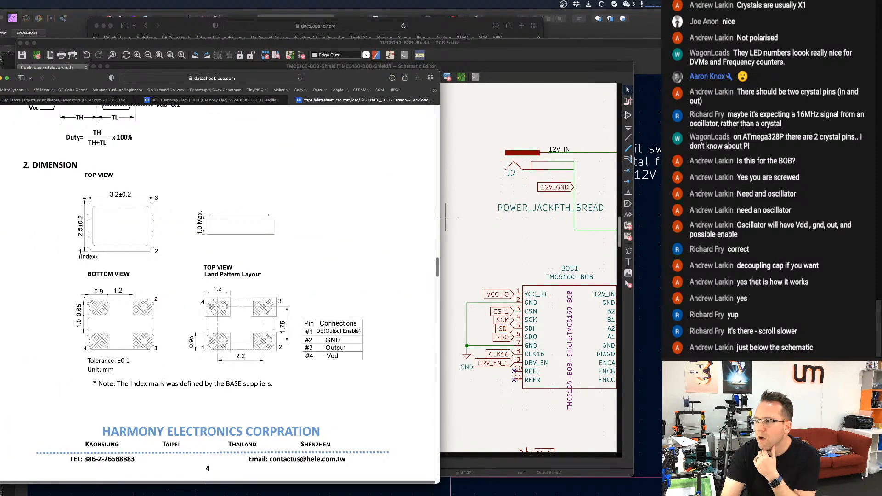
pyautogui.moveTo(304, 328); pyautogui.dragTo(328, 342)
pyautogui.click(337, 353)
pyautogui.click(328, 342)
pyautogui.scroll(-1, 328, 342)
pyautogui.scroll(-1, 328, 342)
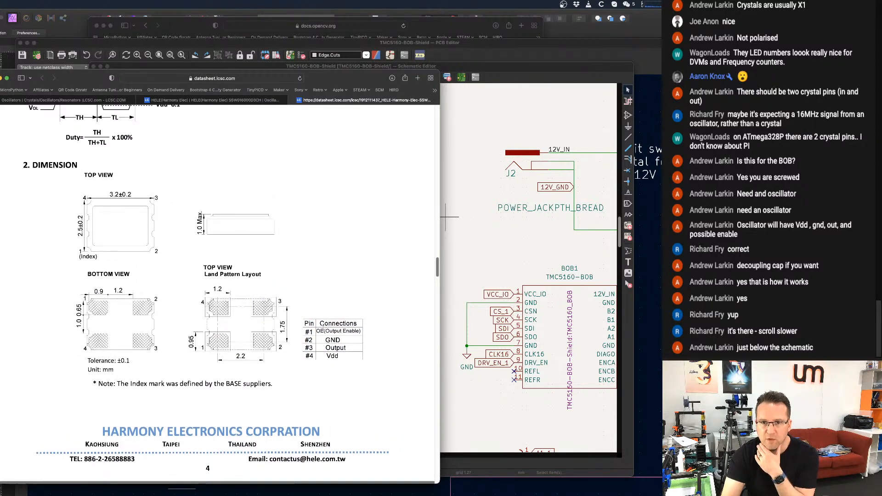
pyautogui.scroll(-10, 328, 331)
# Open the LCSC shopping cart from the product page and widen the browser window to check the order summary and shipping options.
pyautogui.click(204, 98)
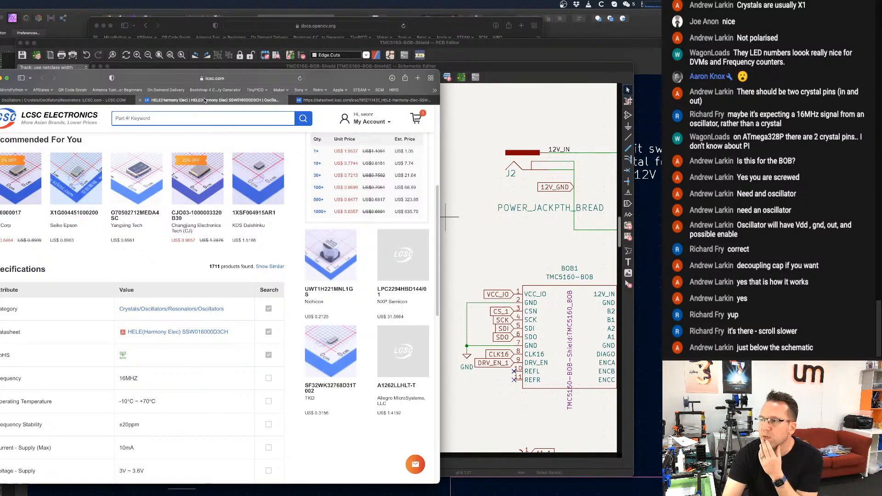
pyautogui.scroll(3, 157, 247)
pyautogui.scroll(3, 214, 214)
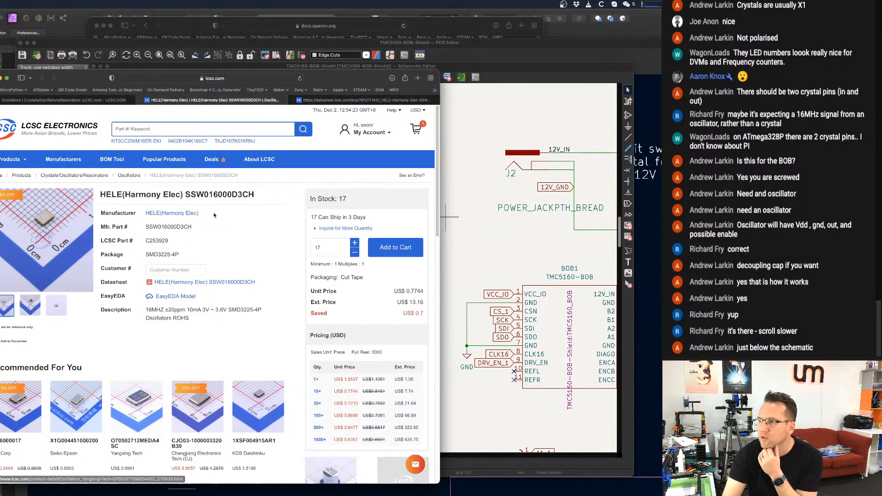
pyautogui.click(417, 129)
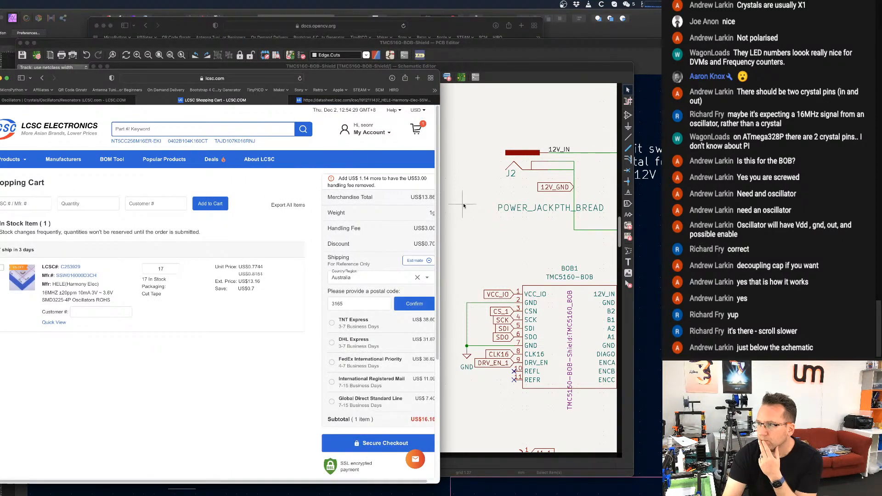
pyautogui.moveTo(439, 213); pyautogui.dragTo(463, 213)
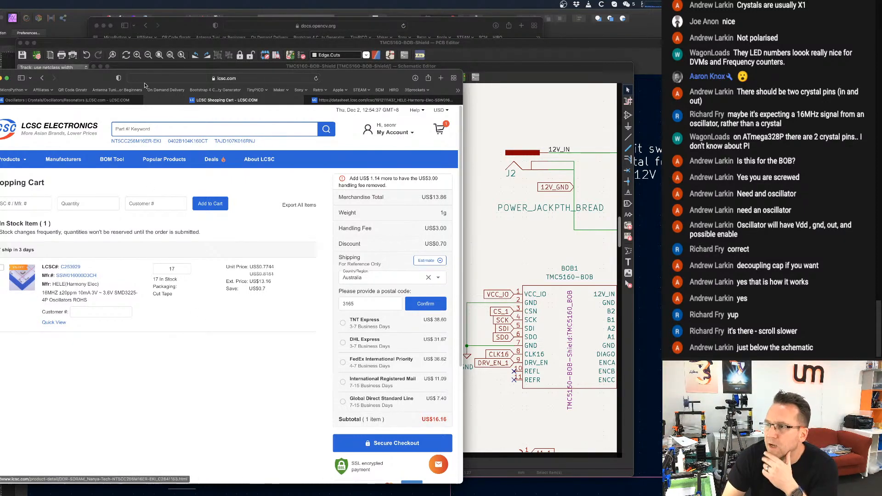
# Go back to the filtered 16 MHz oscillator results and compare the listed parts' prices, stock and specifications.
pyautogui.click(38, 101)
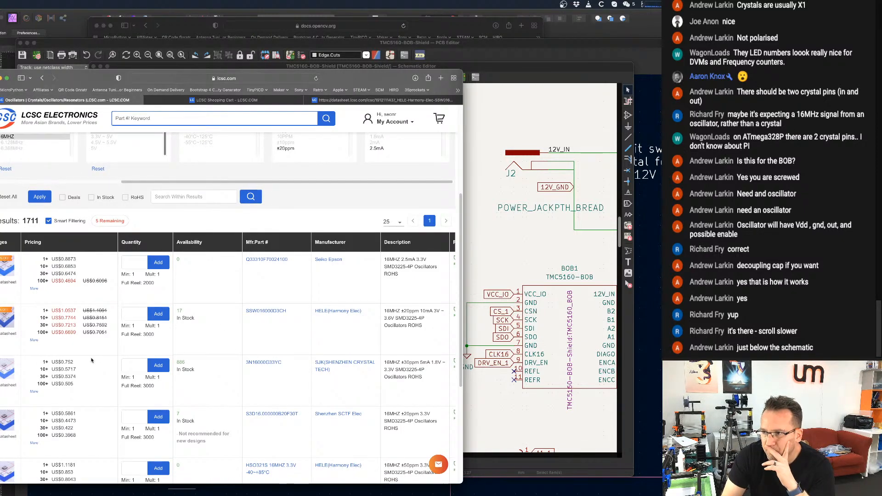
pyautogui.scroll(-1, 81, 334)
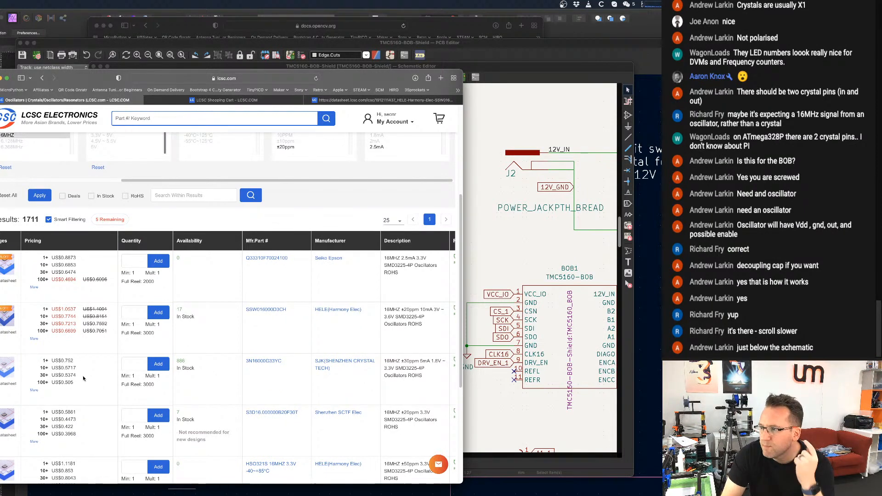
pyautogui.scroll(-2, 82, 376)
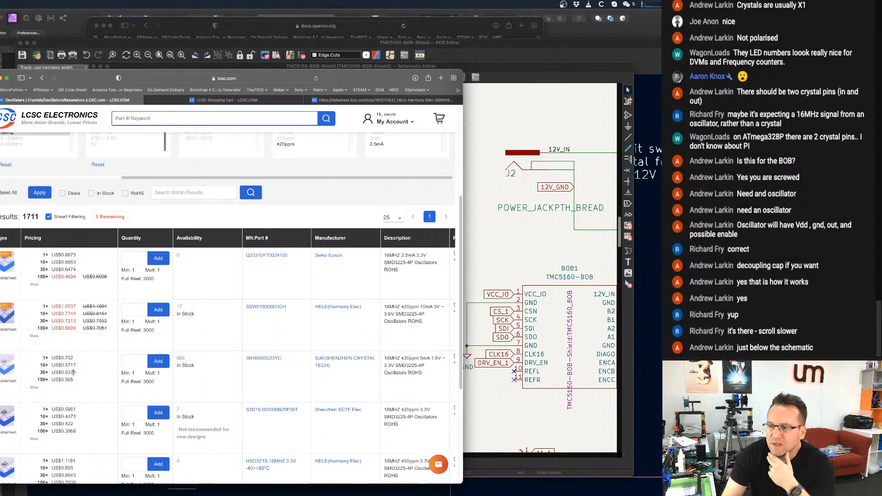
pyautogui.scroll(-2, 119, 363)
pyautogui.scroll(-5, 119, 362)
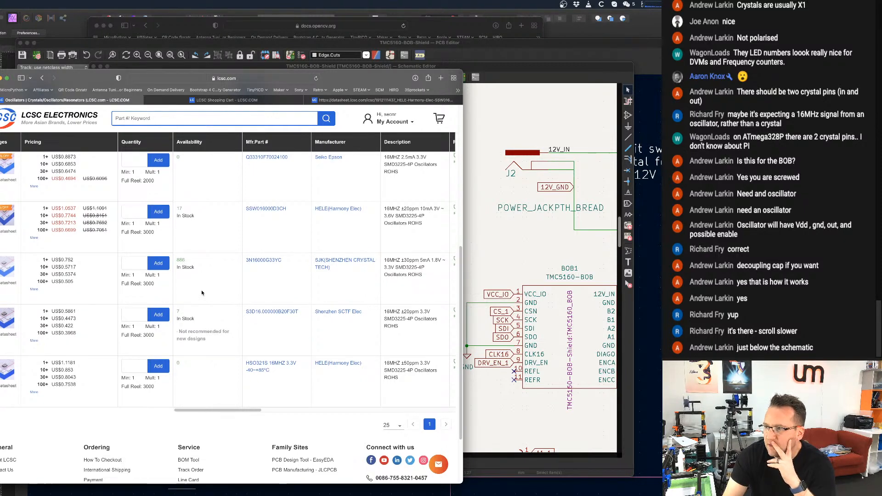
pyautogui.scroll(10, 201, 293)
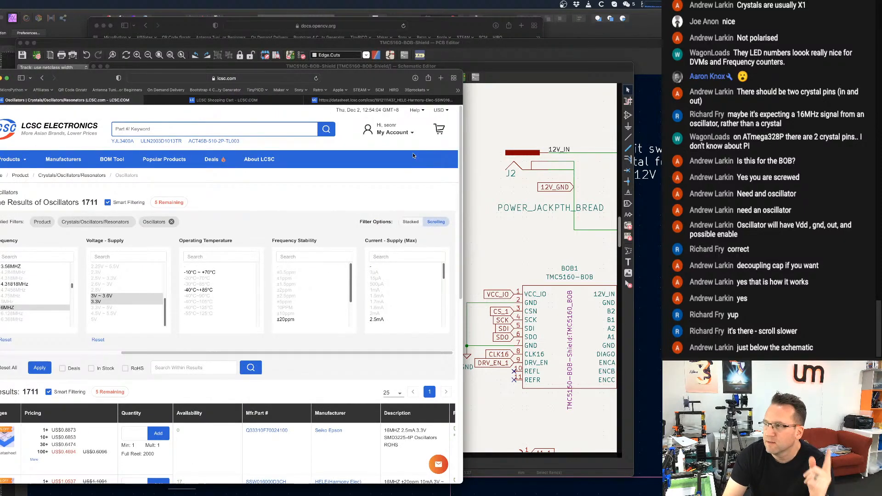
# Shift the browser window to uncover more of the schematic, and recheck the datasheet's pin connections against the test circuit.
pyautogui.moveTo(352, 82); pyautogui.dragTo(306, 107)
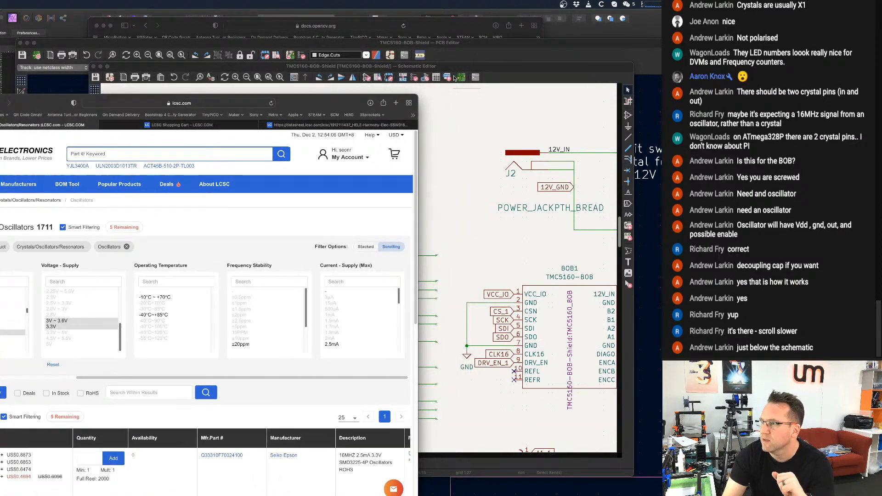
pyautogui.click(338, 125)
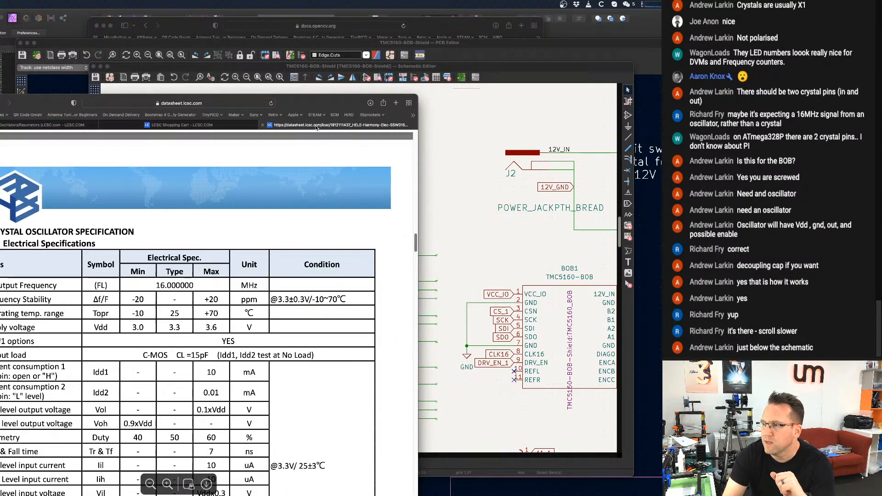
pyautogui.scroll(-10, 227, 347)
pyautogui.scroll(-5, 226, 347)
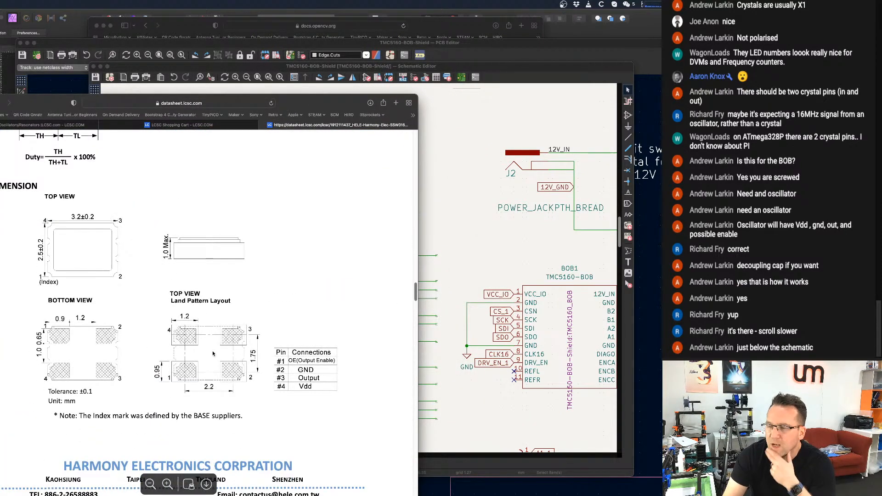
pyautogui.scroll(-2, 213, 354)
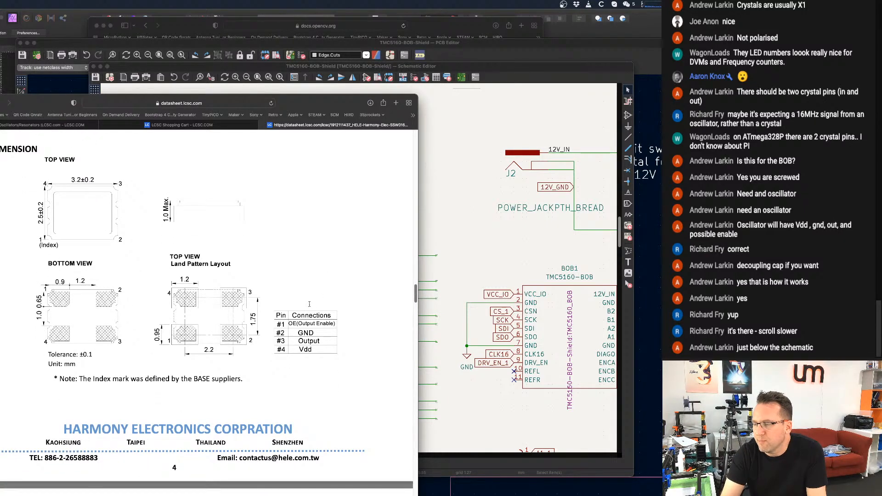
pyautogui.scroll(6, 309, 304)
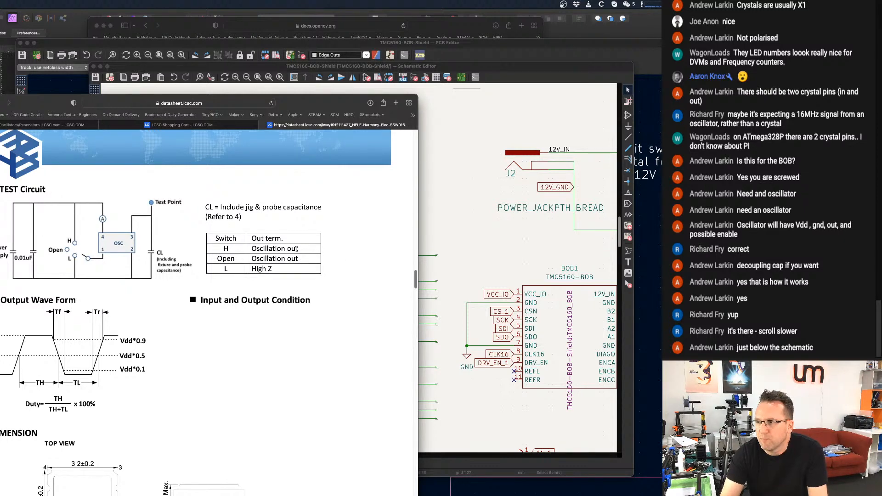
pyautogui.scroll(-6, 296, 248)
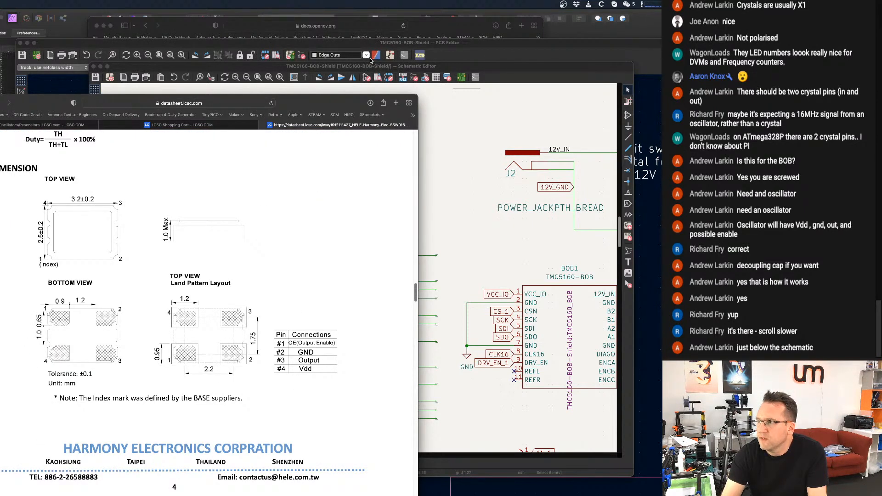
# Switch to the KiCad Schematic Editor and delete the two wire segments linking pin 2 of crystal Y0 to the GND wiring.
pyautogui.click(528, 73)
pyautogui.scroll(5, 360, 182)
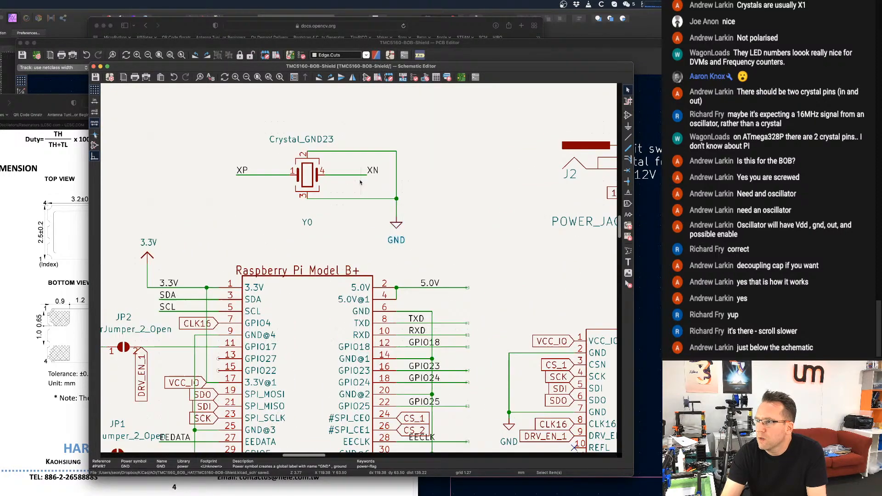
pyautogui.scroll(1, 363, 180)
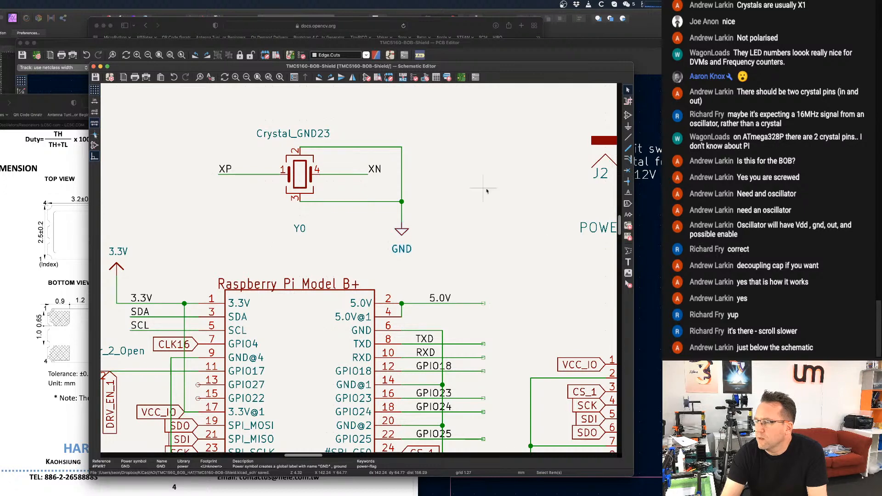
pyautogui.click(628, 90)
pyautogui.click(402, 187)
pyautogui.press('Delete')
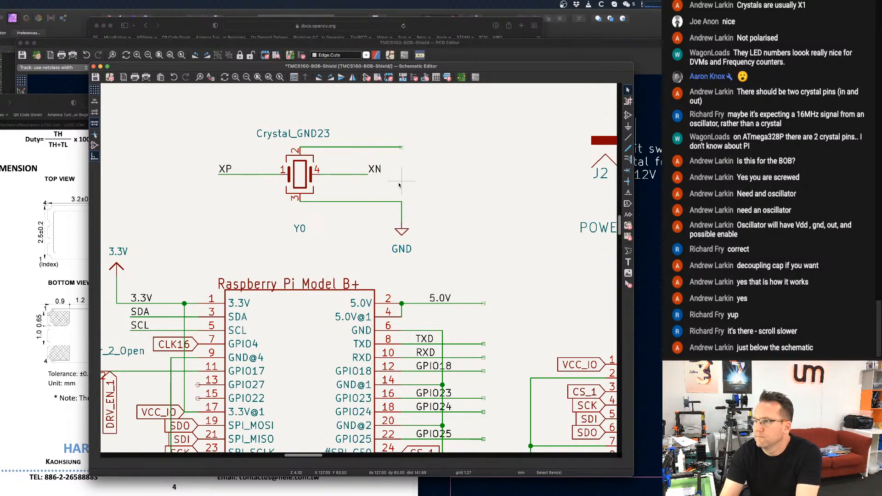
pyautogui.click(373, 148)
pyautogui.press('Delete')
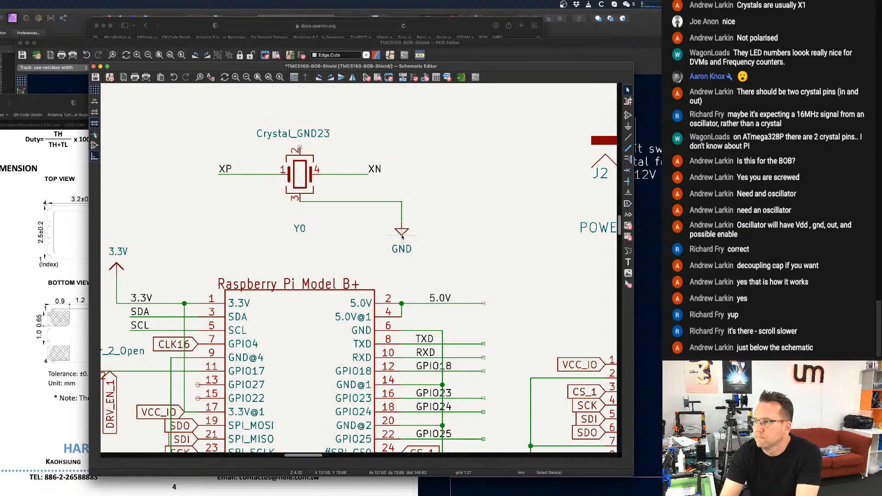
# Move the GND symbol directly below pin 3 of crystal Y0, straighten its wire, and shift the Y0 label beside the wire.
pyautogui.click(401, 232)
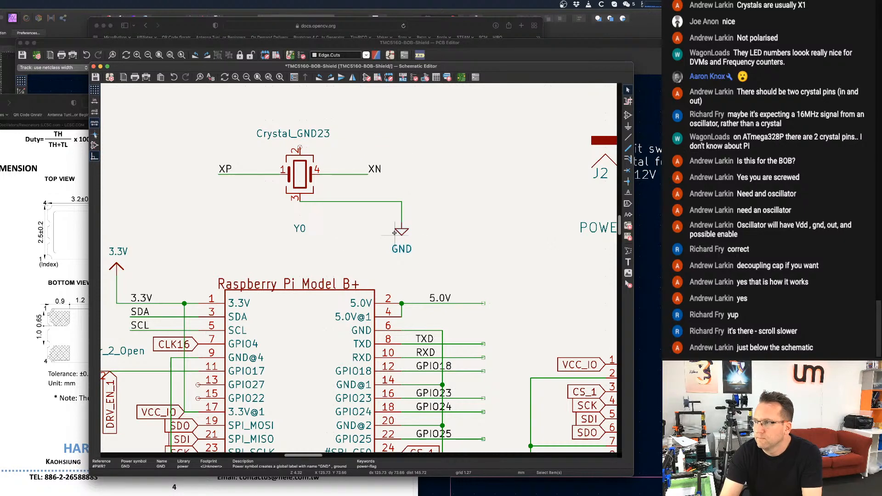
pyautogui.moveTo(401, 231); pyautogui.dragTo(326, 221)
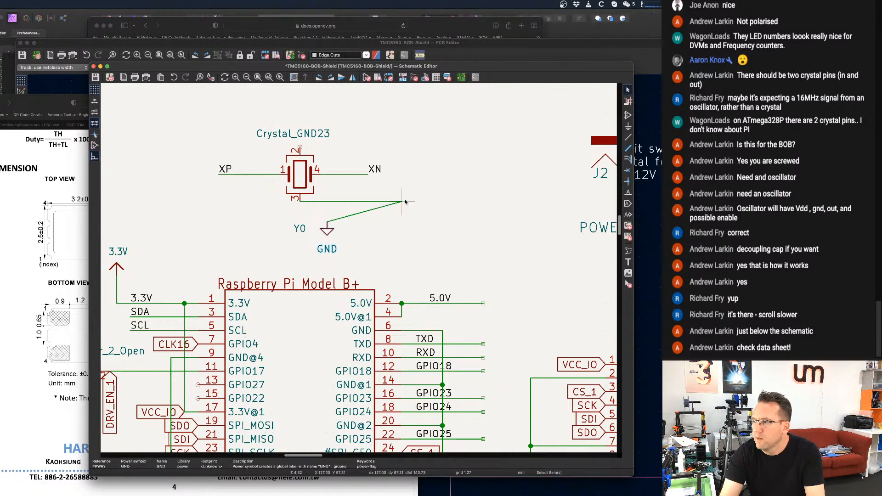
pyautogui.moveTo(403, 201); pyautogui.dragTo(299, 228)
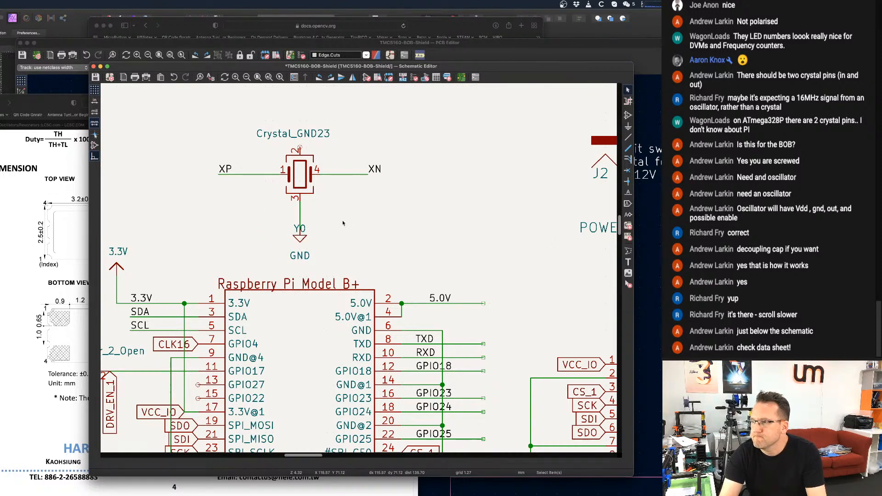
pyautogui.click(302, 228)
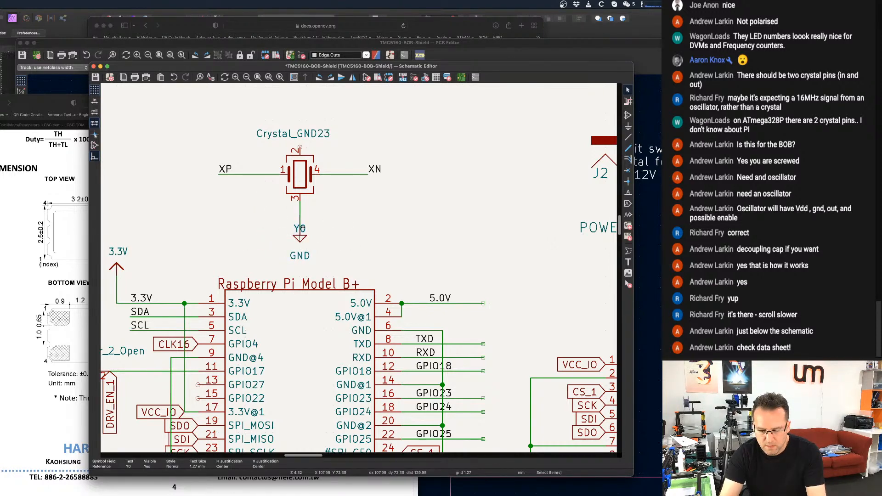
pyautogui.moveTo(302, 229); pyautogui.dragTo(322, 214)
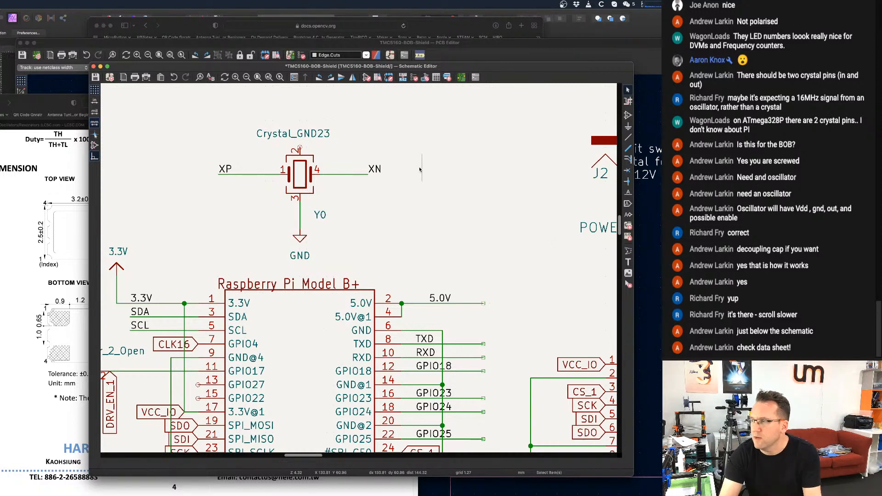
# Recheck the datasheet's pin connections and delete crystal Y0's GND wire and its XP and XN wires and labels.
pyautogui.click(64, 294)
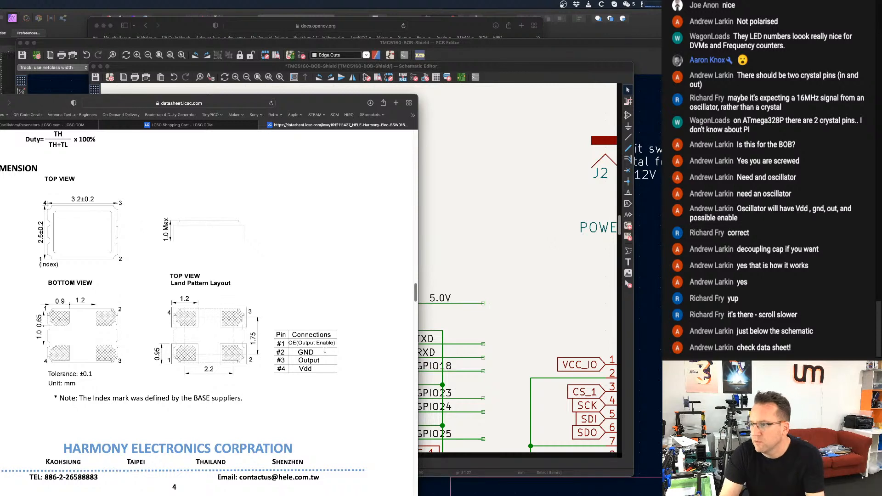
pyautogui.click(449, 195)
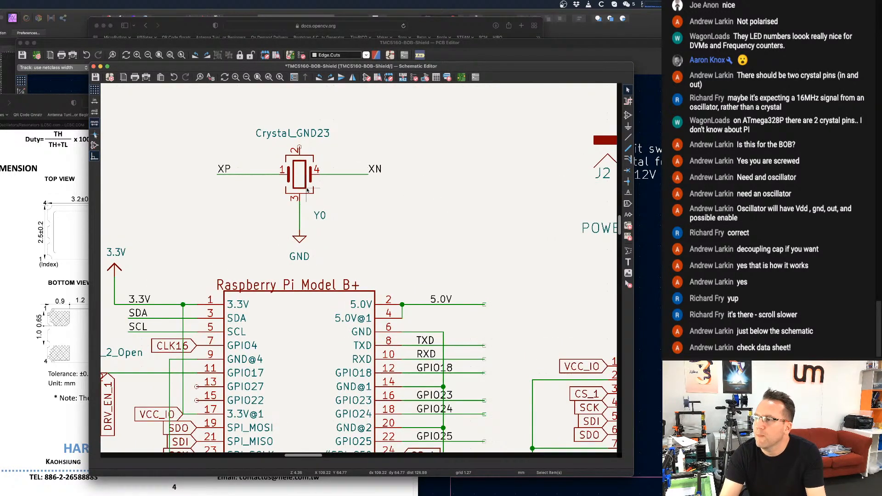
pyautogui.click(628, 284)
pyautogui.click(299, 216)
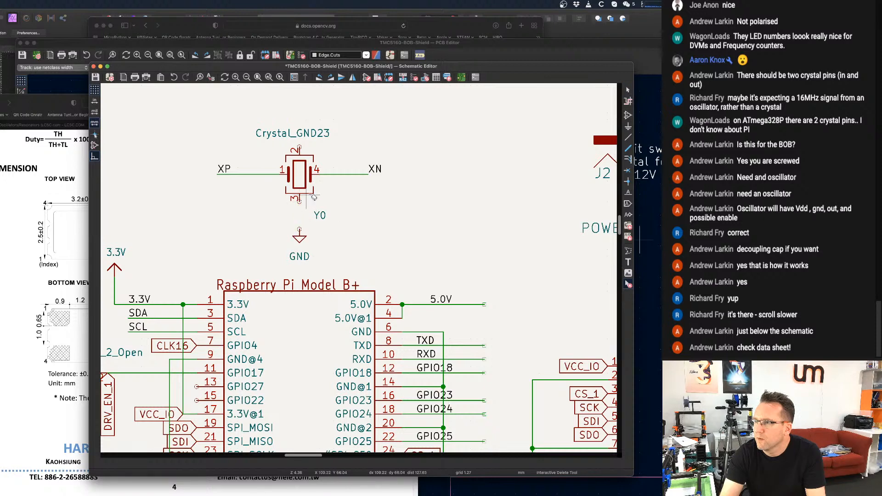
pyautogui.click(340, 173)
pyautogui.click(373, 169)
pyautogui.click(251, 173)
pyautogui.click(225, 169)
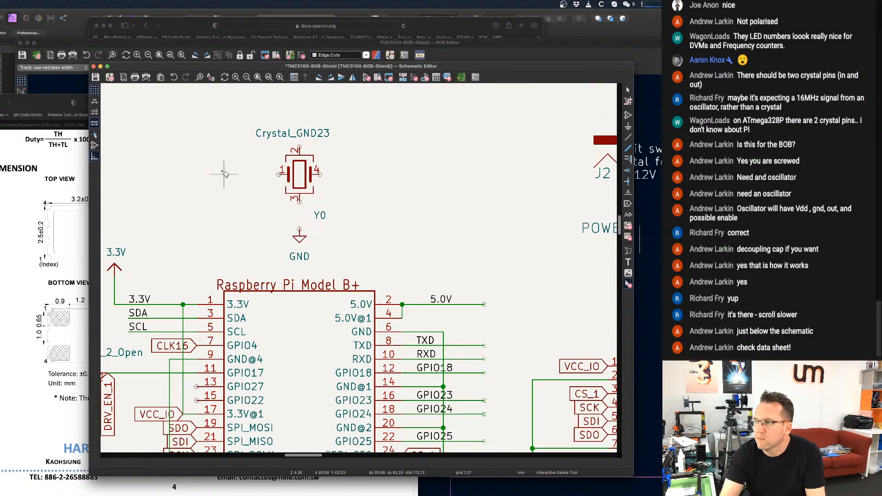
# Rotate crystal Y0 by 180 degrees and wire its pin 2 down to the GND symbol.
pyautogui.press('Escape')
pyautogui.press('r')
pyautogui.press('r')
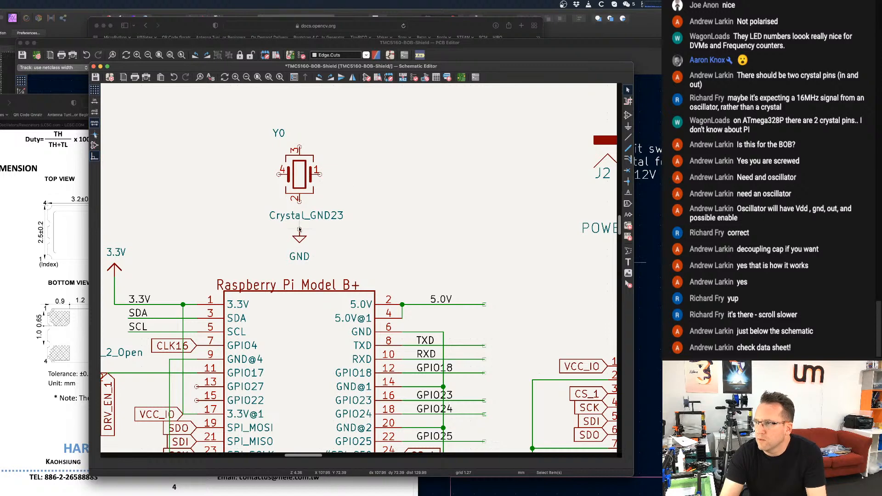
pyautogui.press('w')
pyautogui.click(298, 200)
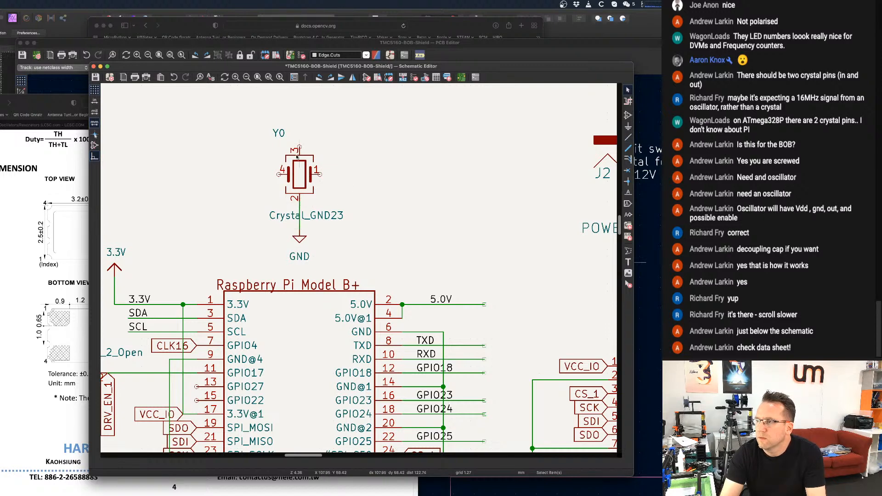
# Check the output pin in the oscillator datasheet and draw a short vertical wire up from pin 3 of Y0.
pyautogui.click(33, 235)
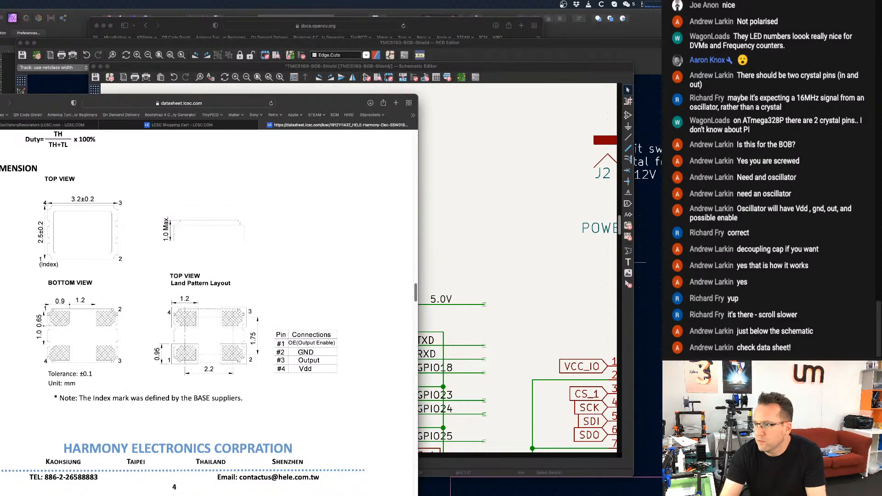
pyautogui.click(458, 239)
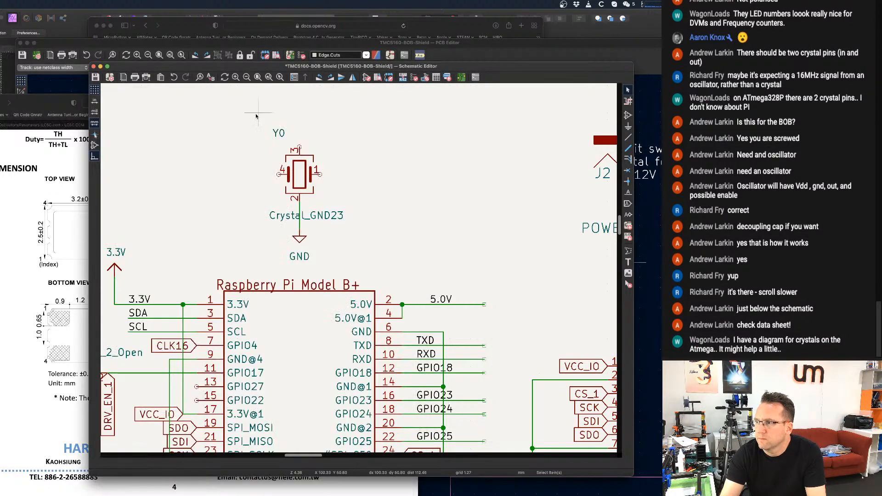
pyautogui.click(300, 147)
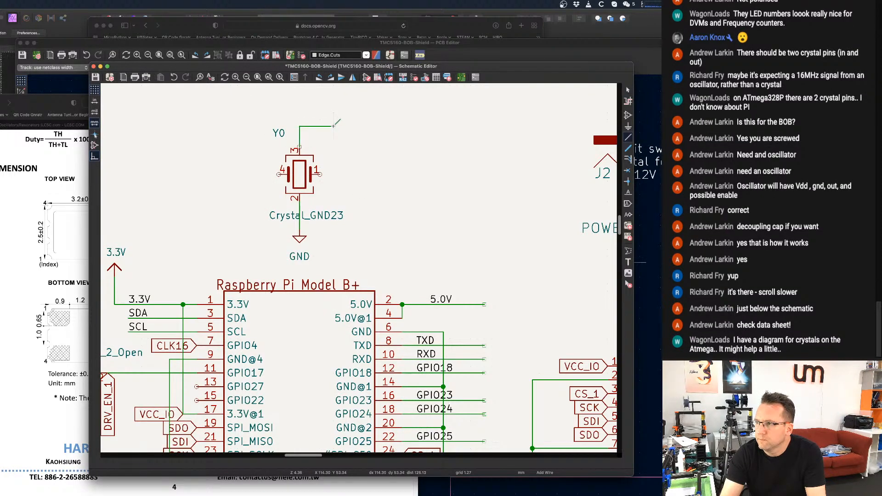
pyautogui.press('Escape')
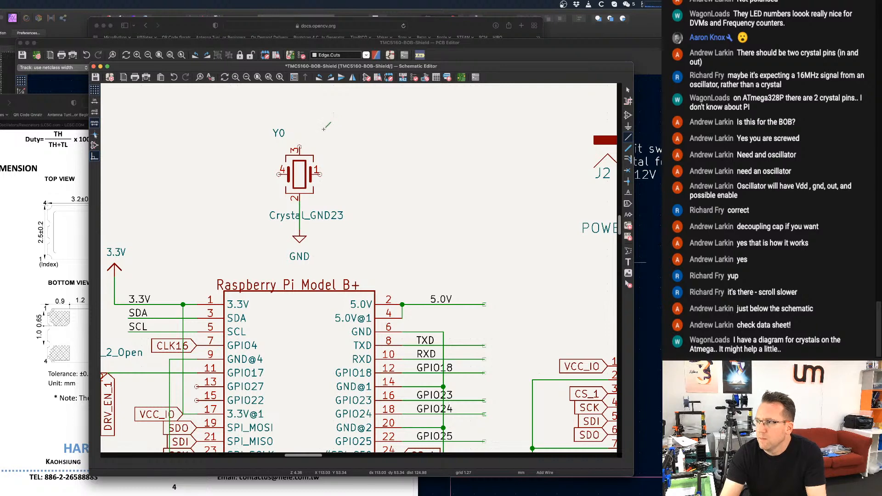
pyautogui.click(299, 147)
pyautogui.doubleClick(299, 113)
pyautogui.press('Escape')
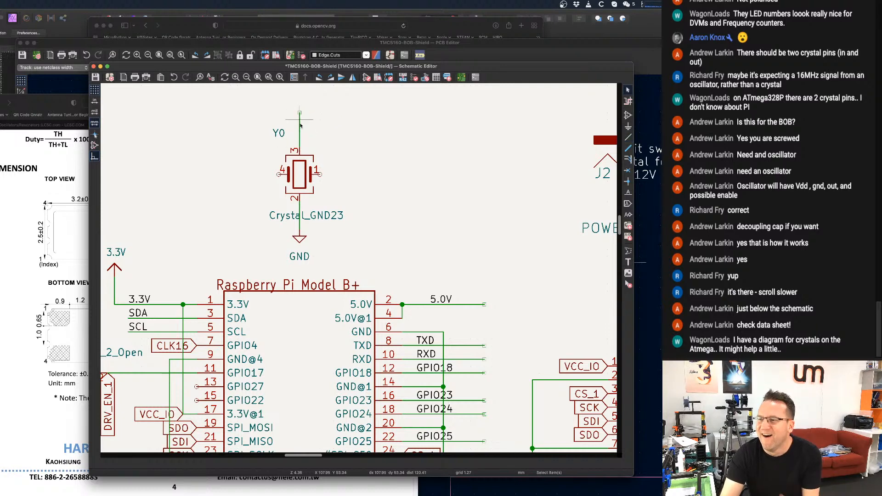
# Check the Vdd pin in the oscillator datasheet and draw a short horizontal wire outward from pin 4 of Y0.
pyautogui.click(61, 310)
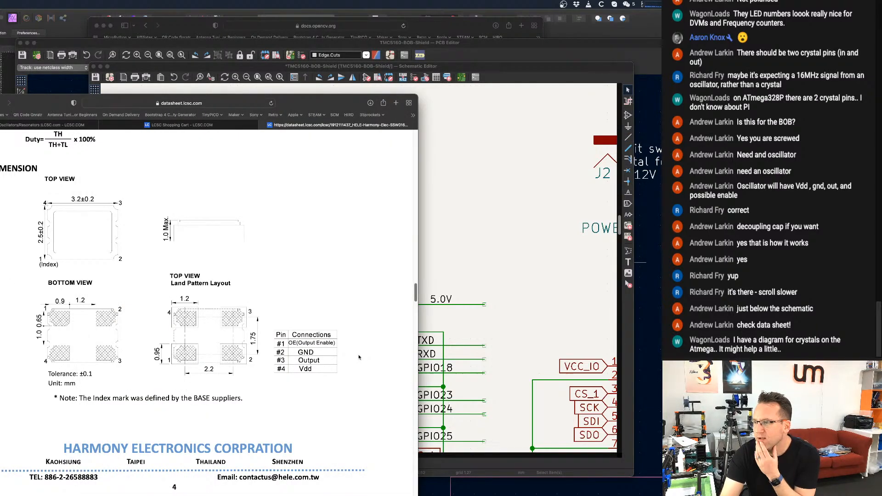
pyautogui.click(470, 250)
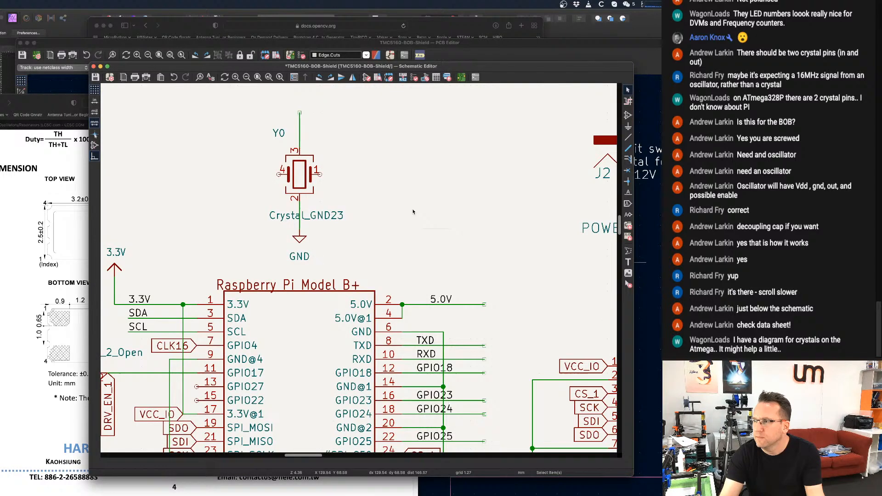
pyautogui.click(279, 173)
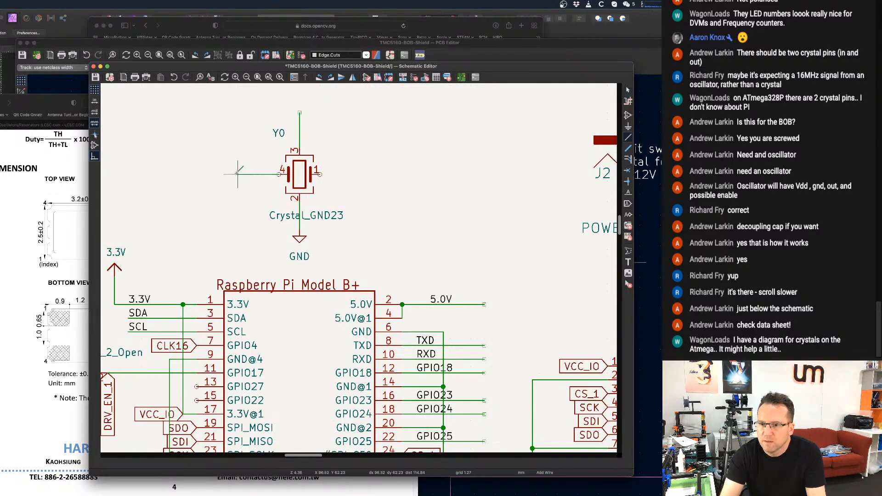
pyautogui.doubleClick(238, 173)
pyautogui.press('Escape')
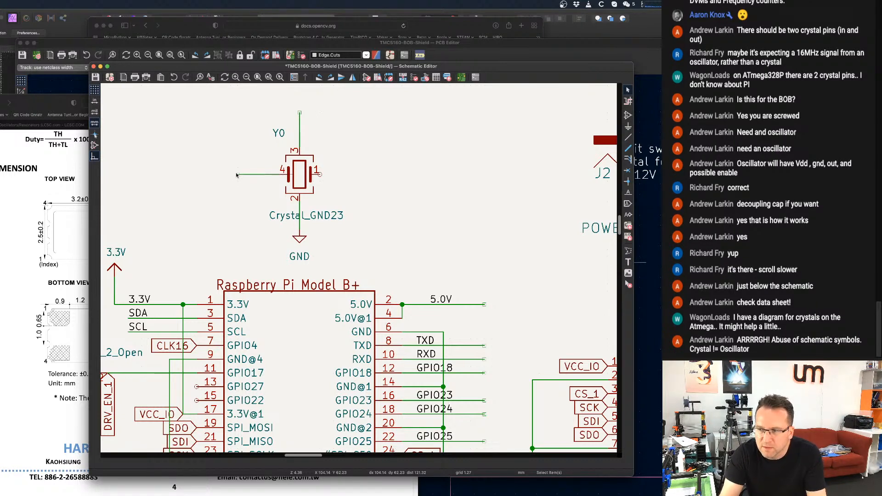
# Change the value field of component Y0 to Oscar.
pyautogui.scroll(2, 294, 207)
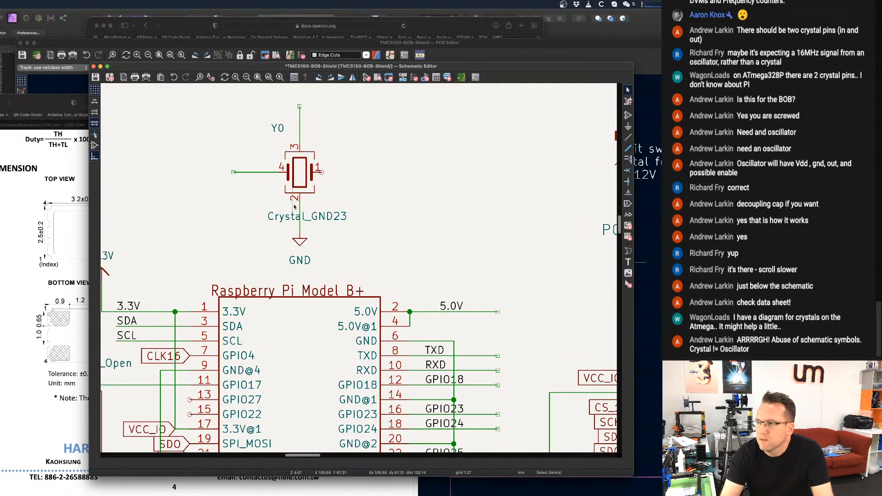
pyautogui.scroll(1, 294, 207)
pyautogui.doubleClick(288, 223)
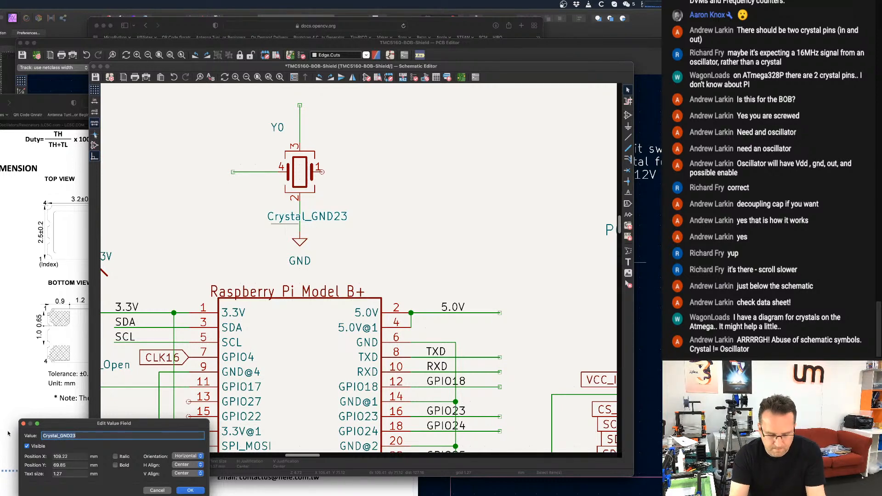
pyautogui.write('C')
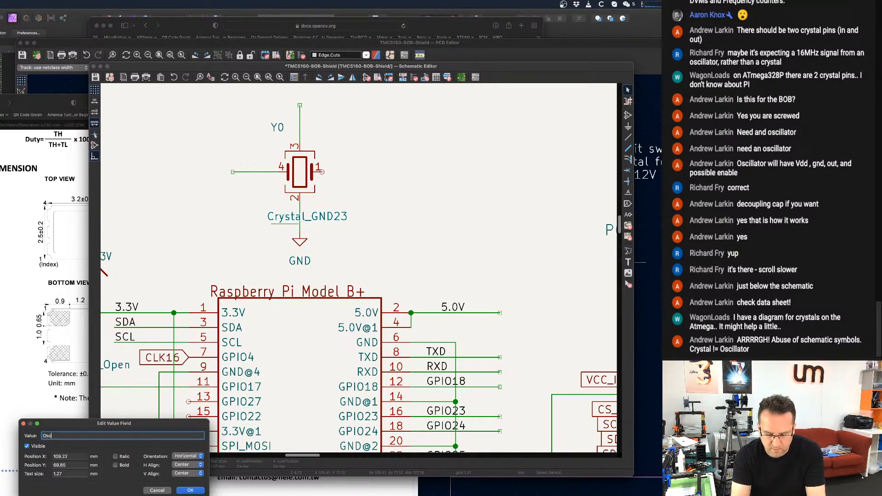
pyautogui.press('Return')
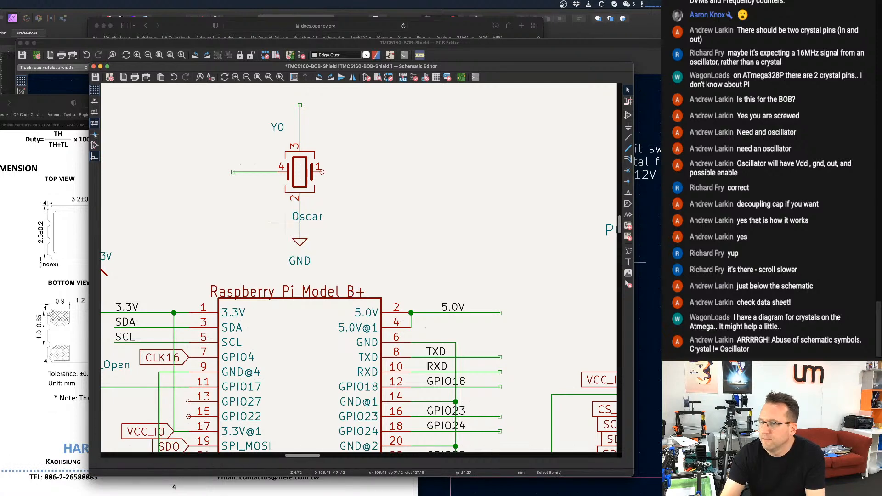
# Start adding a symbol to the schematic and filter the symbol library for "oscill".
pyautogui.scroll(-2, 374, 209)
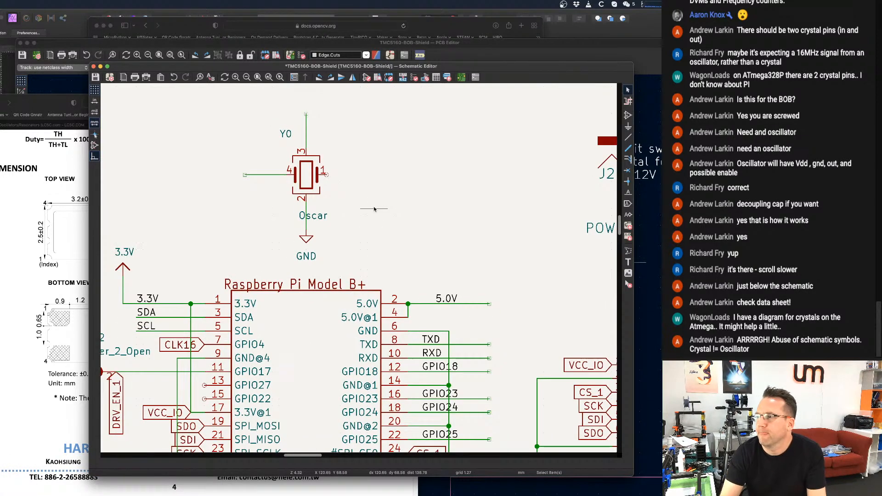
pyautogui.scroll(-1, 369, 203)
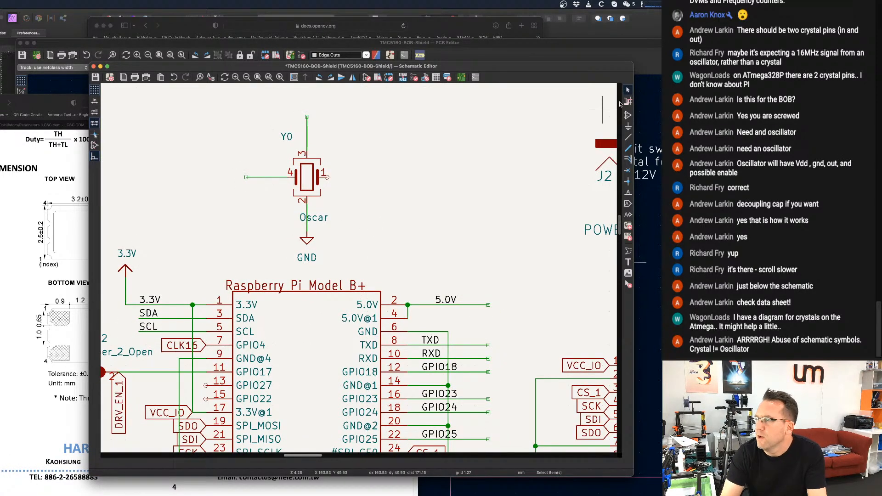
pyautogui.click(627, 116)
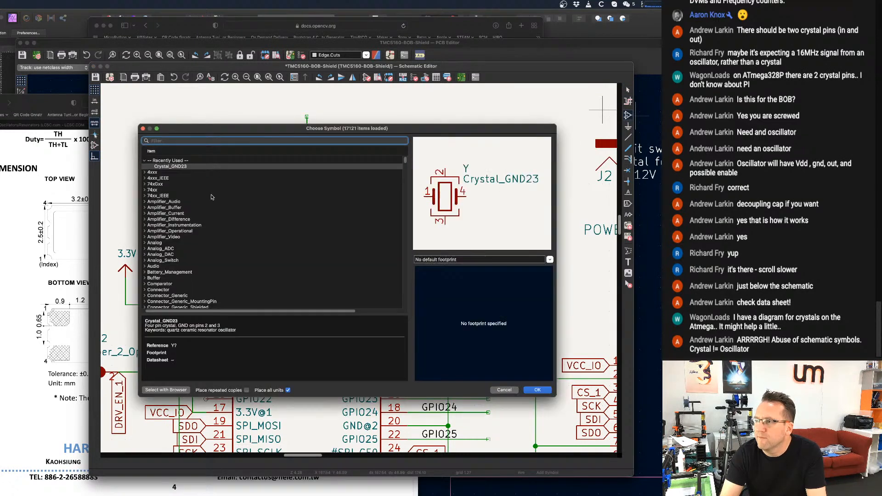
pyautogui.write('os')
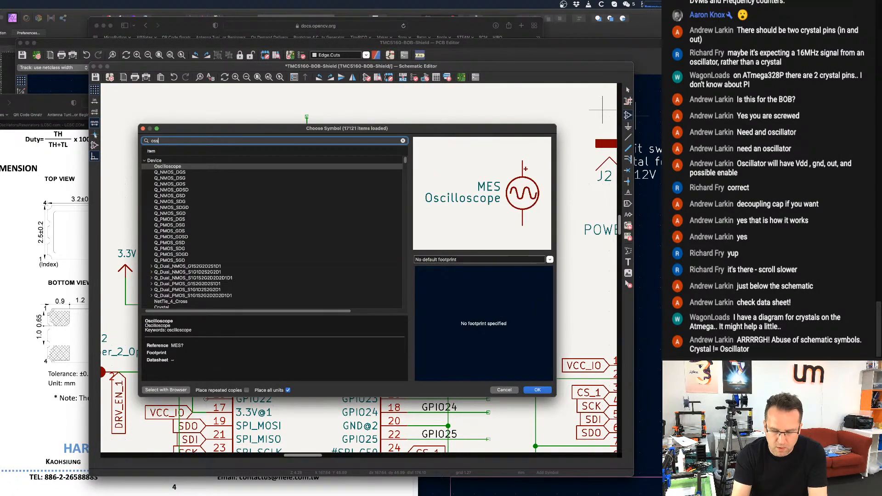
pyautogui.write('s')
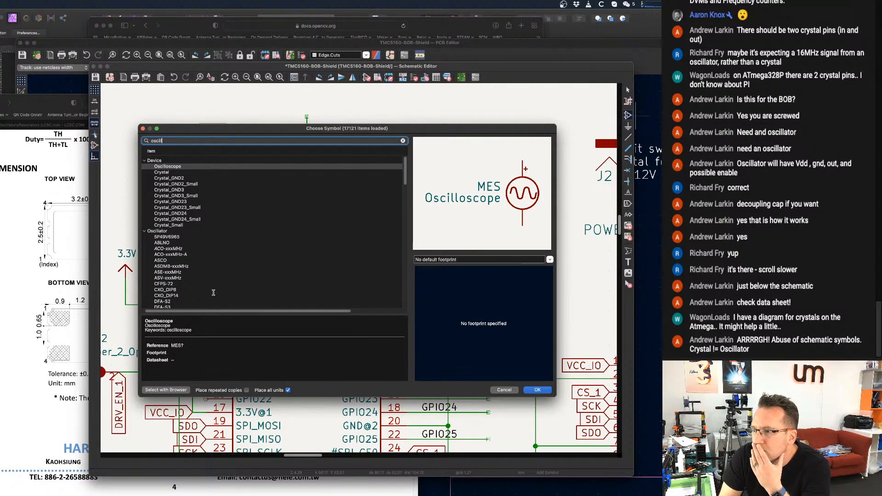
# Look through the Oscillator library's symbols for a suitable clock oscillator, previewing 5P49V6965.
pyautogui.scroll(-2, 225, 238)
pyautogui.scroll(-1, 224, 240)
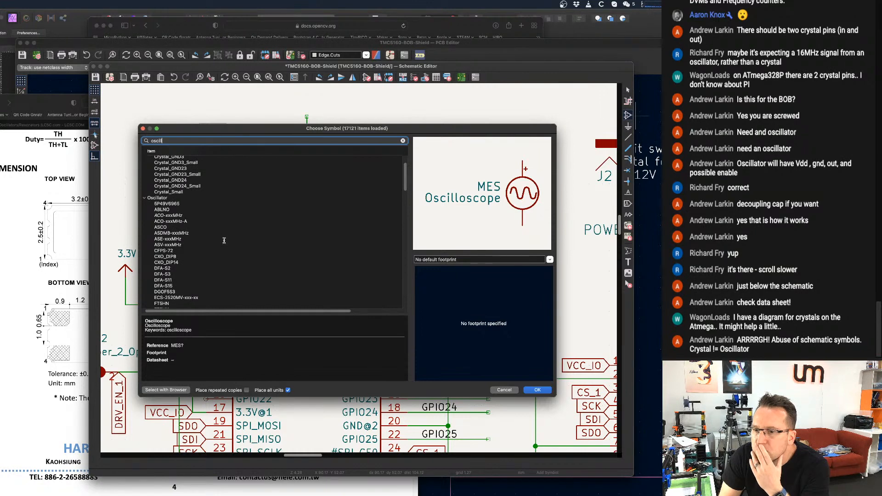
pyautogui.scroll(2, 226, 243)
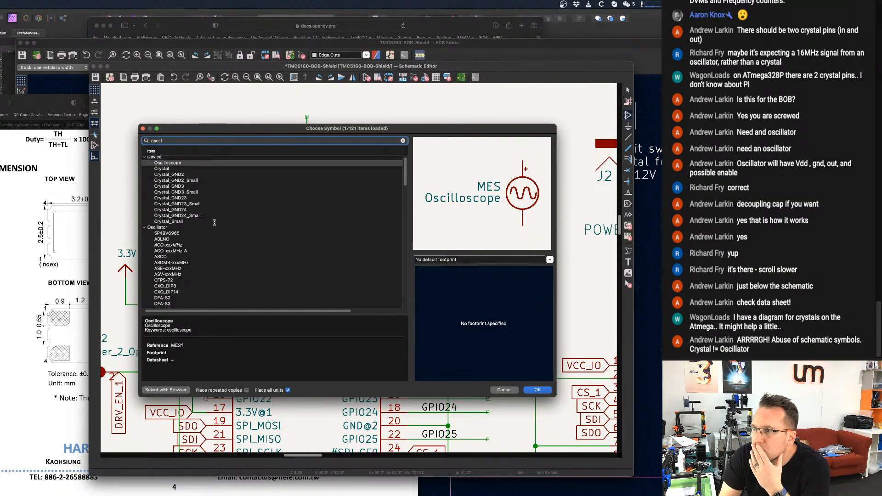
pyautogui.scroll(-3, 193, 216)
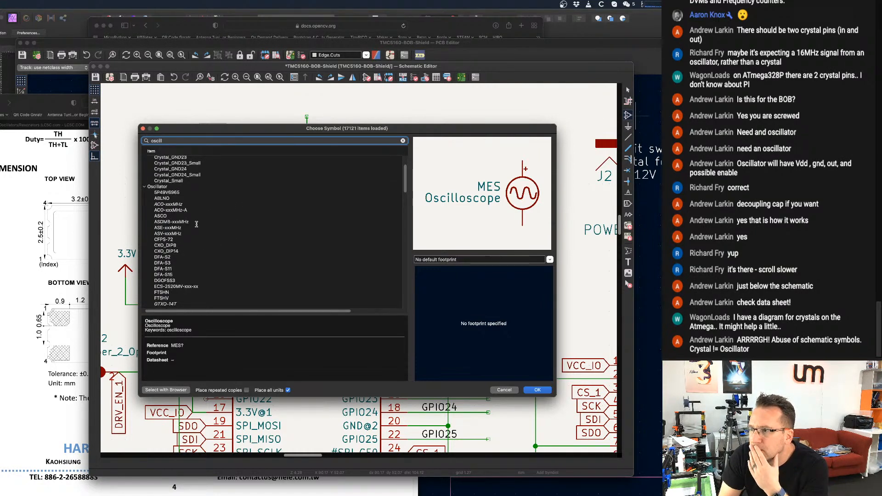
pyautogui.click(176, 192)
pyautogui.scroll(-3, 179, 211)
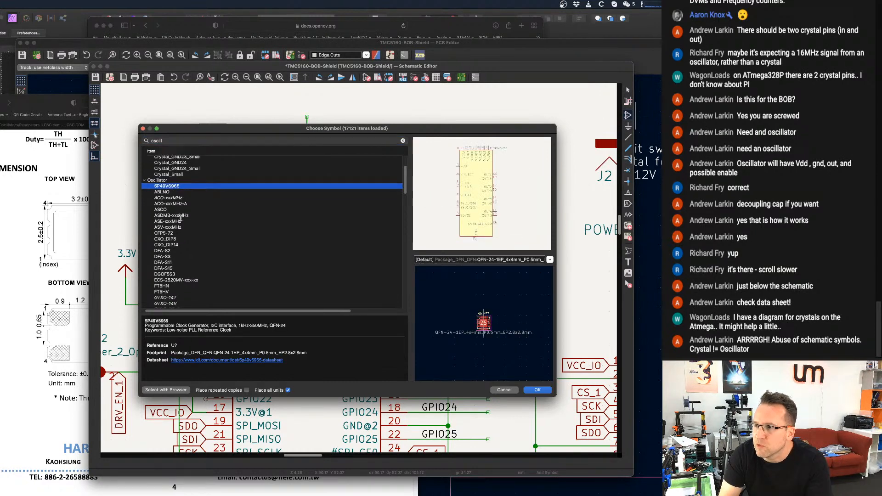
pyautogui.scroll(-8, 180, 222)
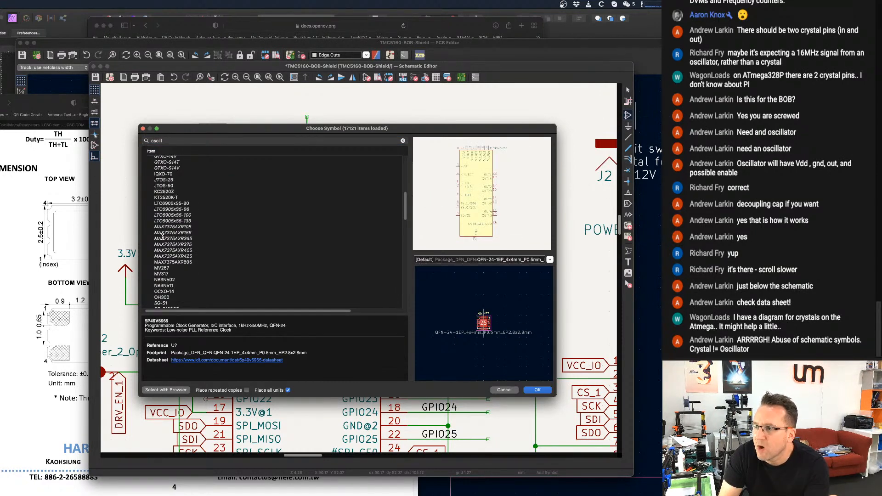
pyautogui.scroll(-7, 168, 234)
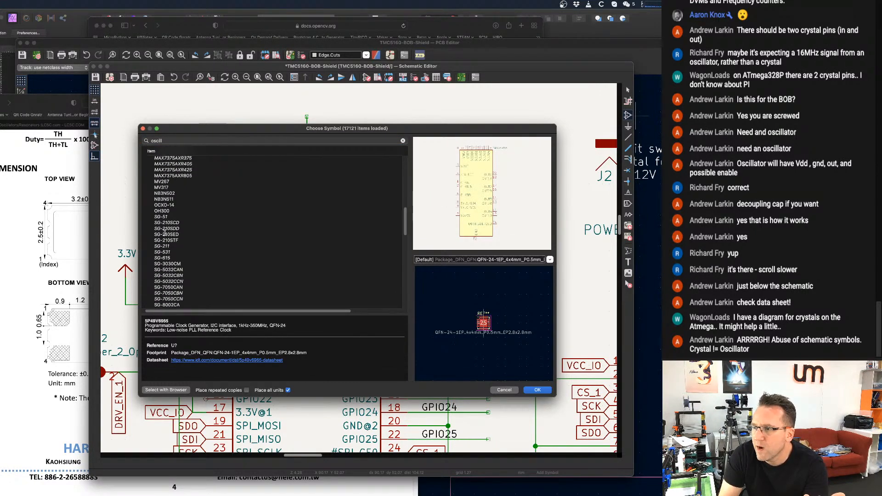
pyautogui.scroll(-5, 166, 234)
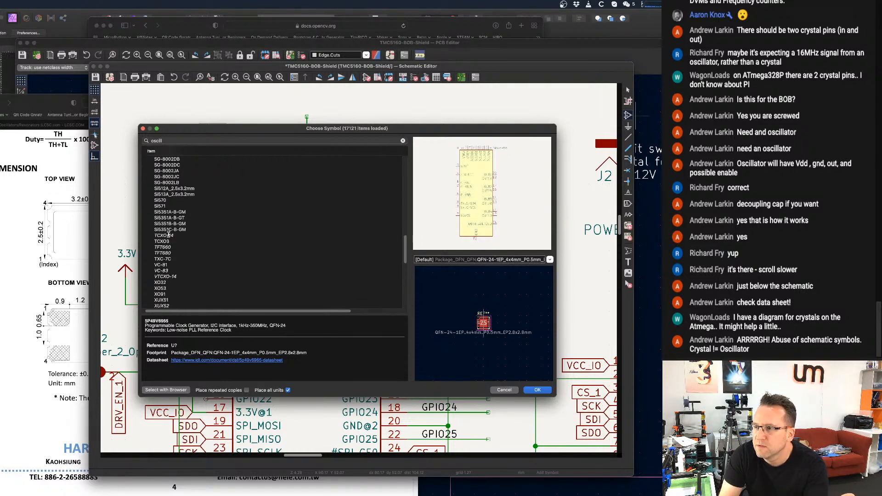
pyautogui.scroll(-5, 169, 233)
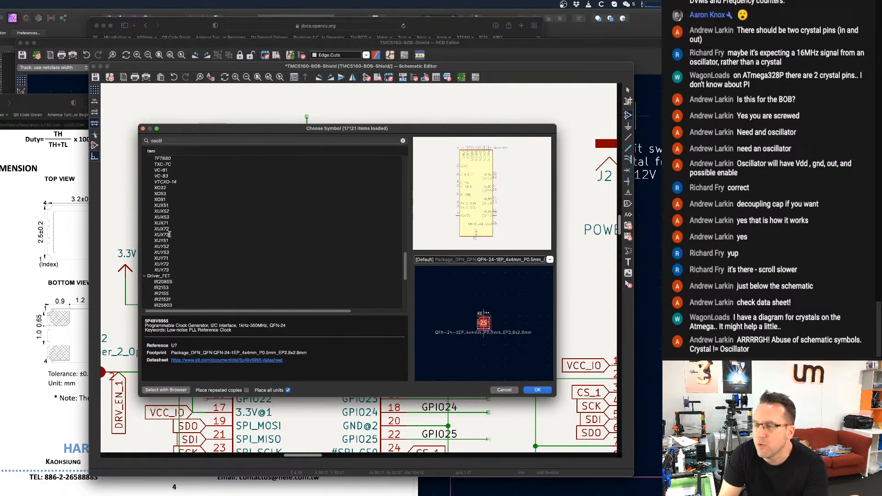
# Compare the pinouts and footprints of XUY72, TFT660, Si5351A-B-GT and TXC-7C in the Oscillator library.
pyautogui.scroll(1, 169, 235)
pyautogui.click(166, 242)
pyautogui.click(163, 276)
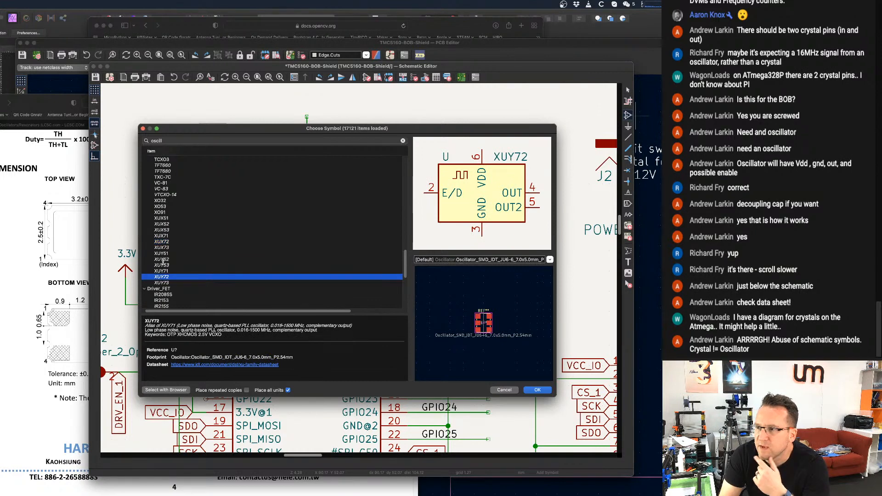
pyautogui.click(163, 248)
pyautogui.click(163, 225)
pyautogui.scroll(3, 163, 225)
pyautogui.click(163, 225)
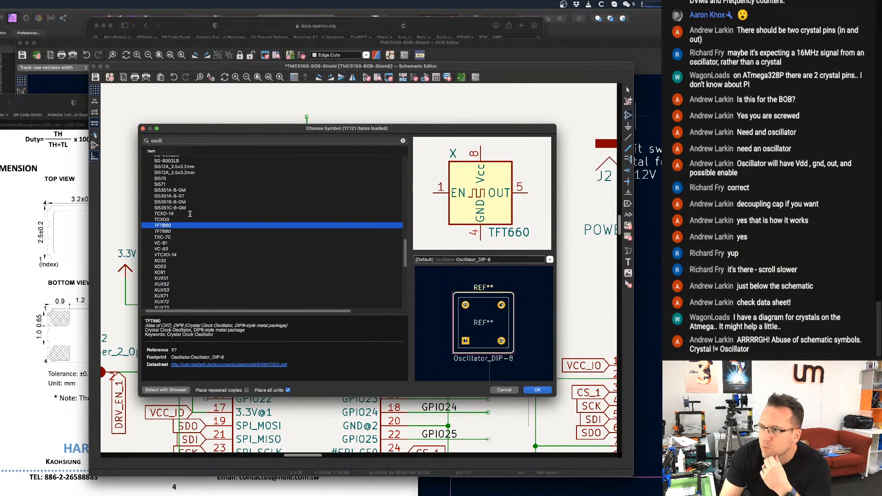
pyautogui.click(169, 196)
pyautogui.scroll(2, 172, 224)
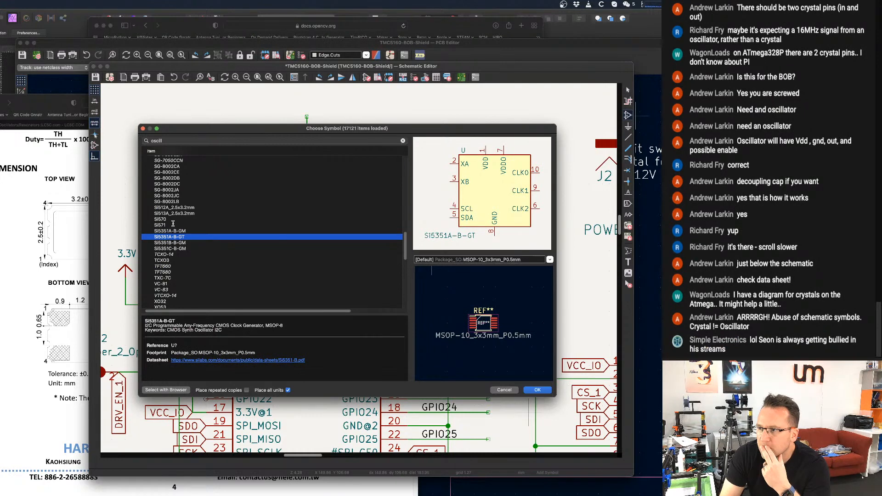
pyautogui.click(170, 266)
pyautogui.click(171, 277)
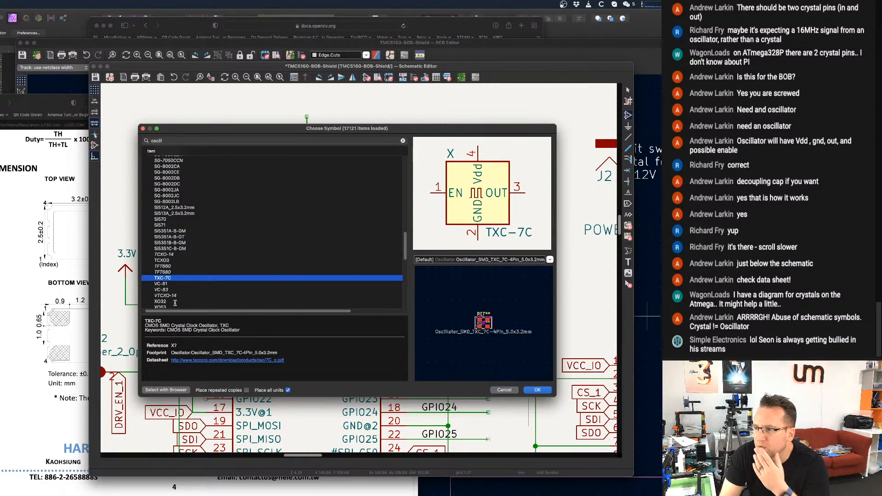
# Compare the oscillator symbols between VC-81 and SG-8002DB, checking their pins and footprints.
pyautogui.press('Down')
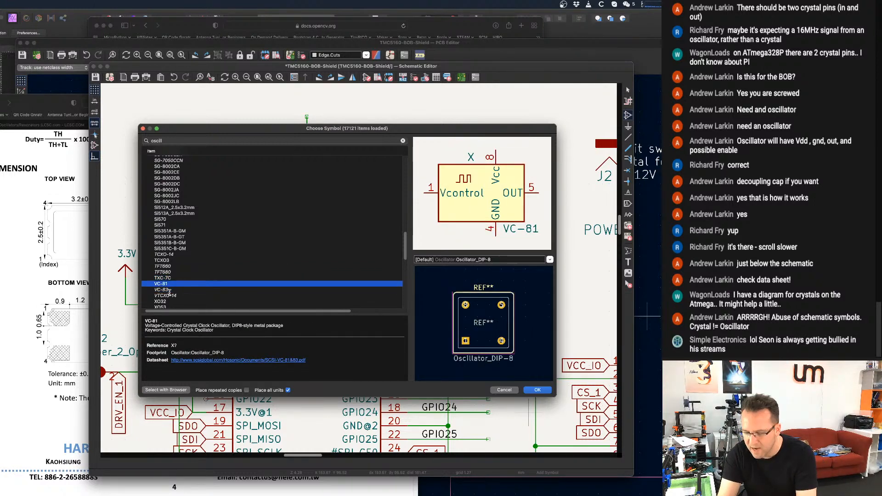
pyautogui.press('Up')
pyautogui.press('Up')
pyautogui.press('Down')
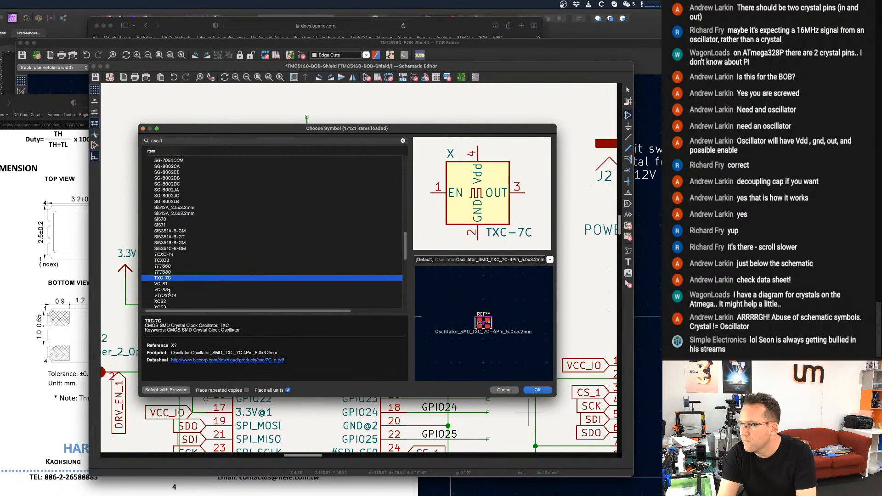
pyautogui.press('Up')
pyautogui.press('Up')
pyautogui.press('Up')
pyautogui.press('Up')
pyautogui.press('Up')
pyautogui.press('Up')
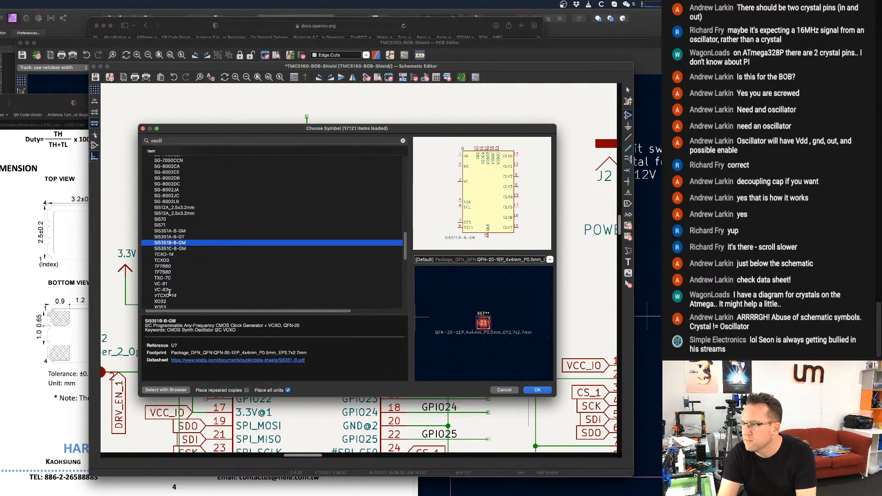
pyautogui.press('Up')
pyautogui.press('Up')
pyautogui.press('Up')
pyautogui.press('Up')
pyautogui.press('Up')
pyautogui.press('Up')
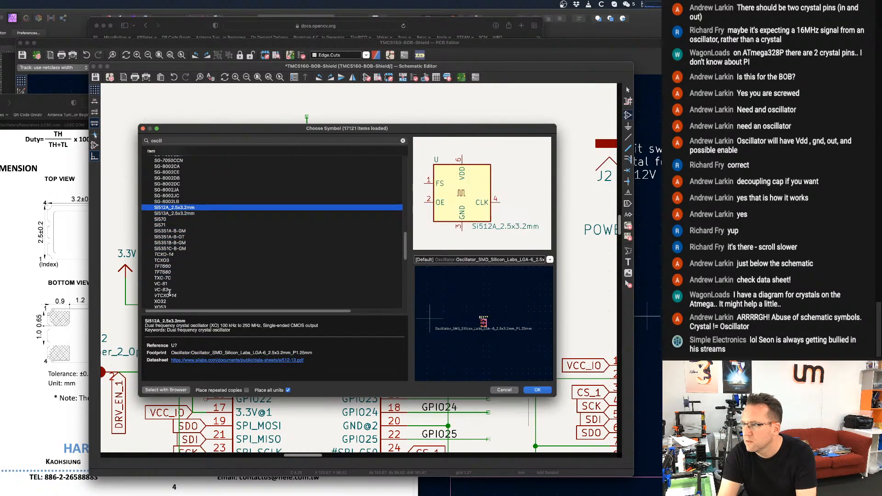
pyautogui.press('Up')
pyautogui.press('Up')
pyautogui.press('Down')
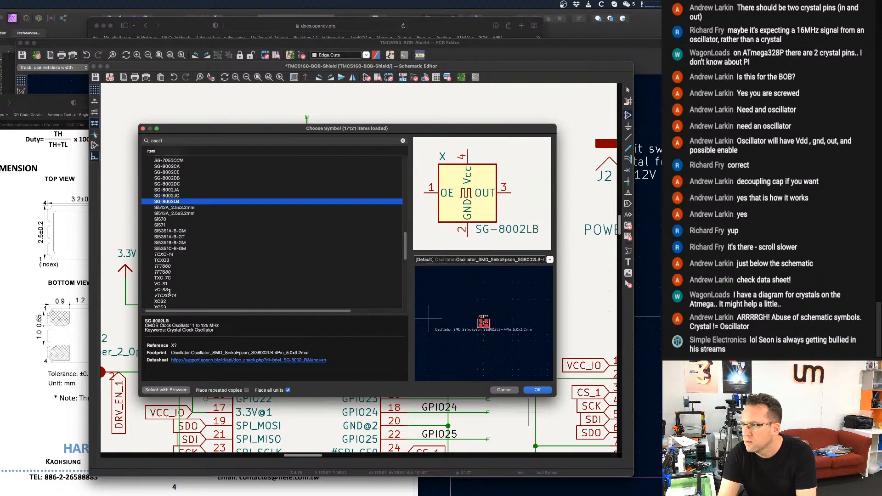
pyautogui.press('Up')
pyautogui.press('Up')
pyautogui.press('Up')
pyautogui.press('Up')
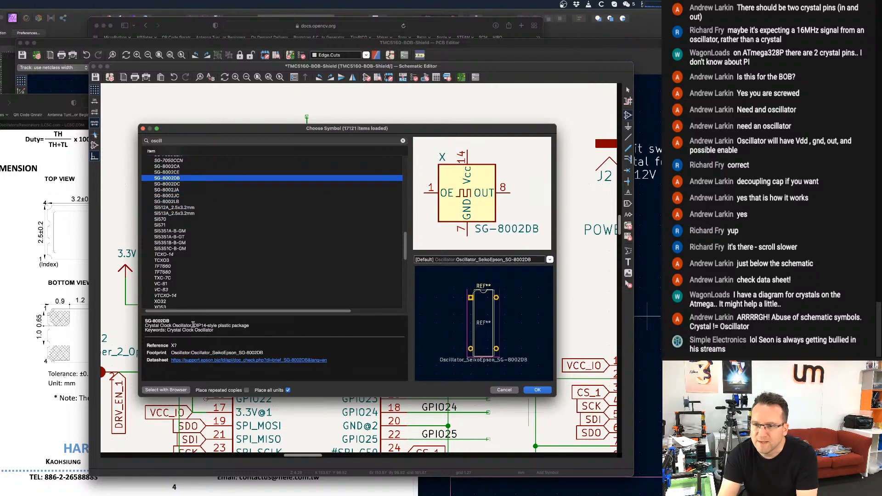
# Examine the CXO_DIP14 and DFA-series oscillator symbols and their footprint sizes near the start of the Oscillator library.
pyautogui.scroll(3, 242, 266)
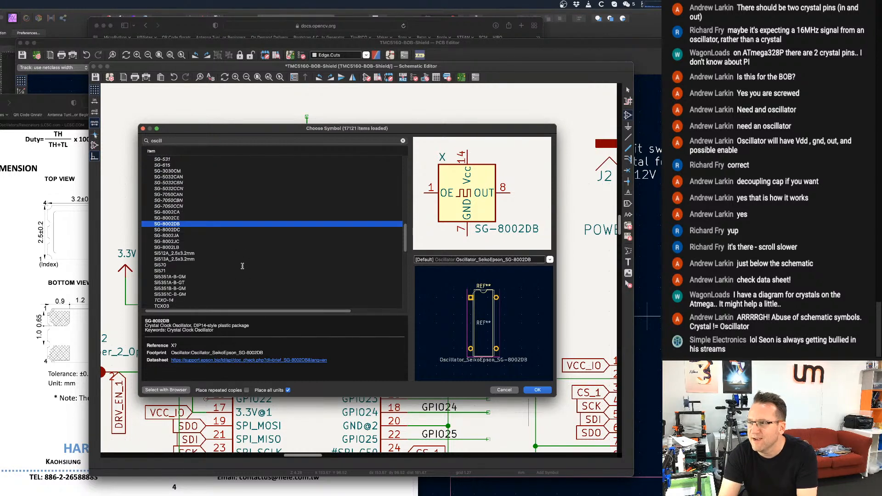
pyautogui.scroll(-10, 243, 266)
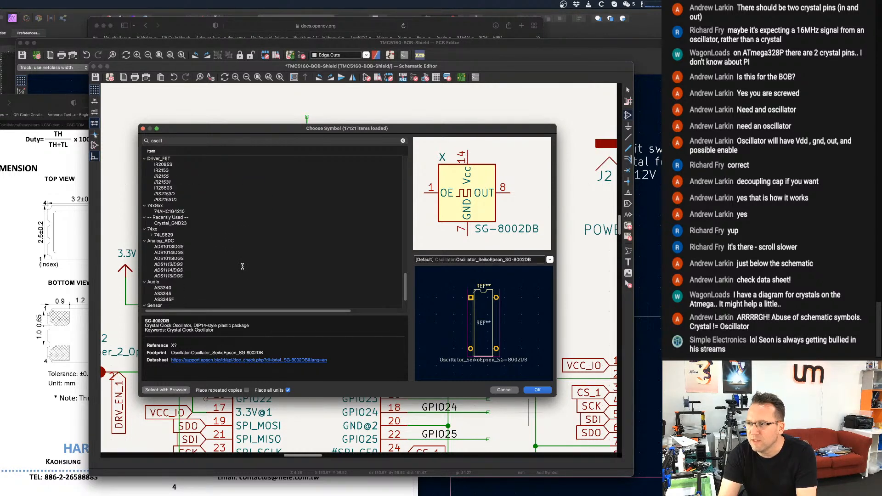
pyautogui.scroll(10, 242, 266)
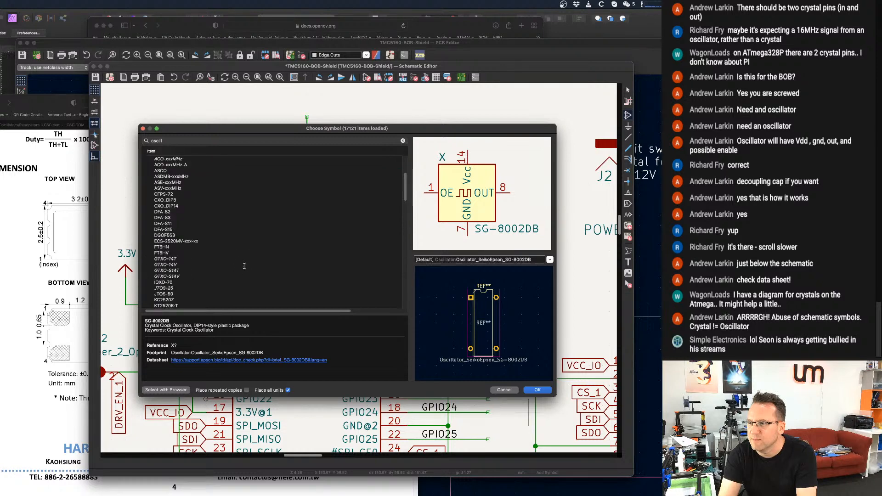
pyautogui.scroll(2, 244, 266)
pyautogui.click(155, 250)
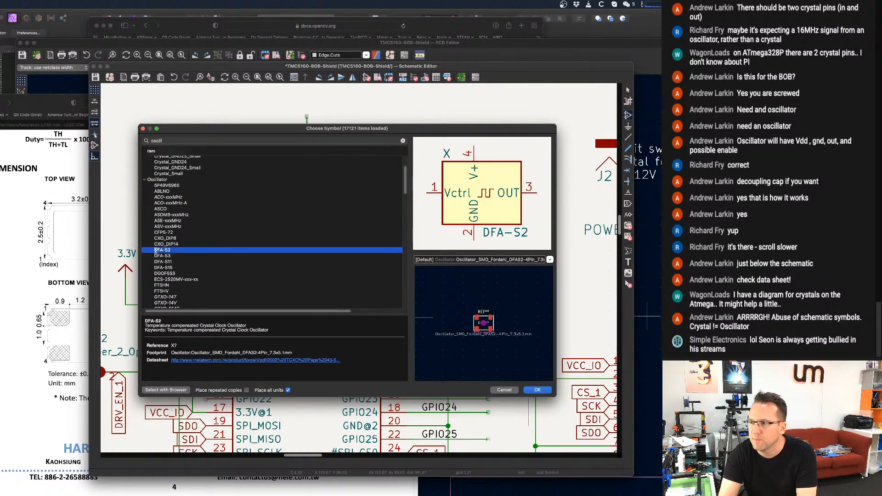
pyautogui.press('Down')
pyautogui.press('Up')
pyautogui.press('Up')
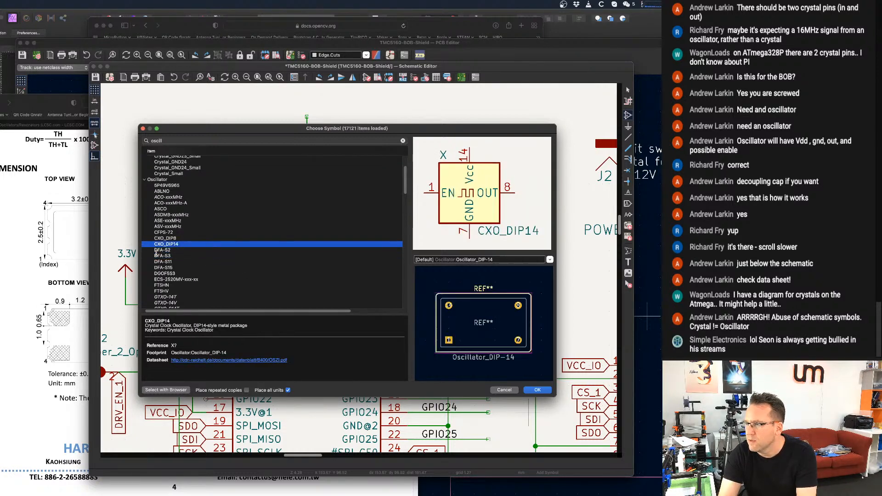
pyautogui.press('Down')
pyautogui.press('Down')
pyautogui.press('Down')
pyautogui.press('Down')
pyautogui.press('Down')
pyautogui.press('Up')
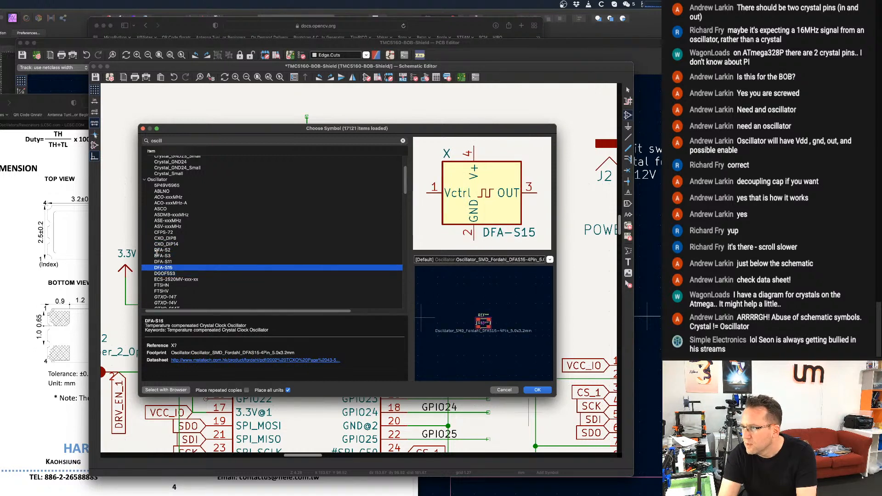
pyautogui.press('Up')
# Choose the ASE-xxxMHz oscillator with the 3.2x2.5mm four-pin footprint and place it beside Y0.
pyautogui.press('Up')
pyautogui.press('Up')
pyautogui.press('Up')
pyautogui.press('Up')
pyautogui.press('Up')
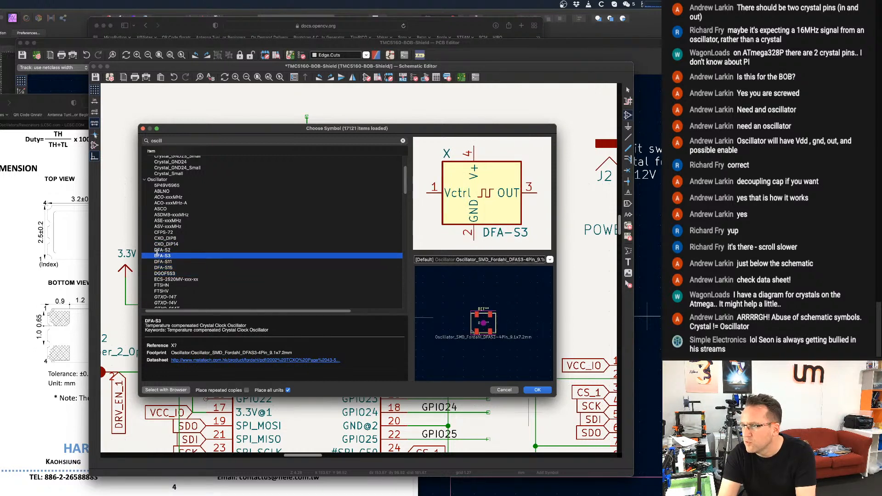
pyautogui.press('Up')
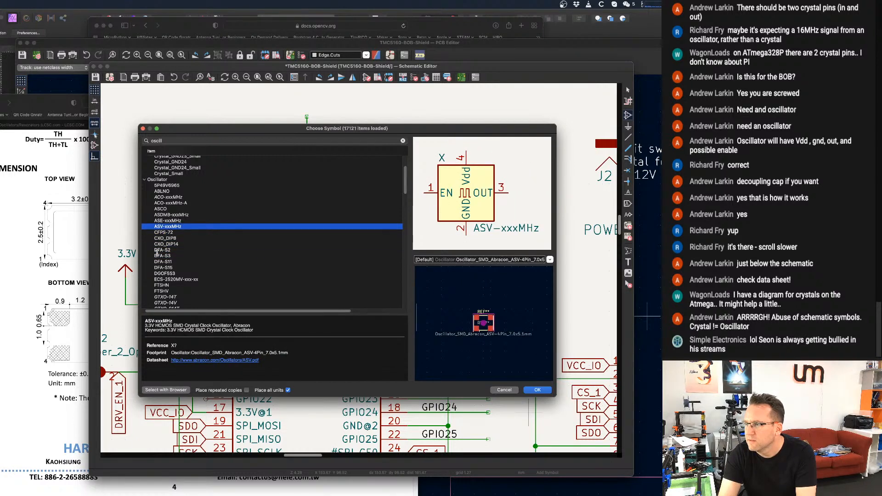
pyautogui.press('Down')
pyautogui.press('Up')
pyautogui.press('Up')
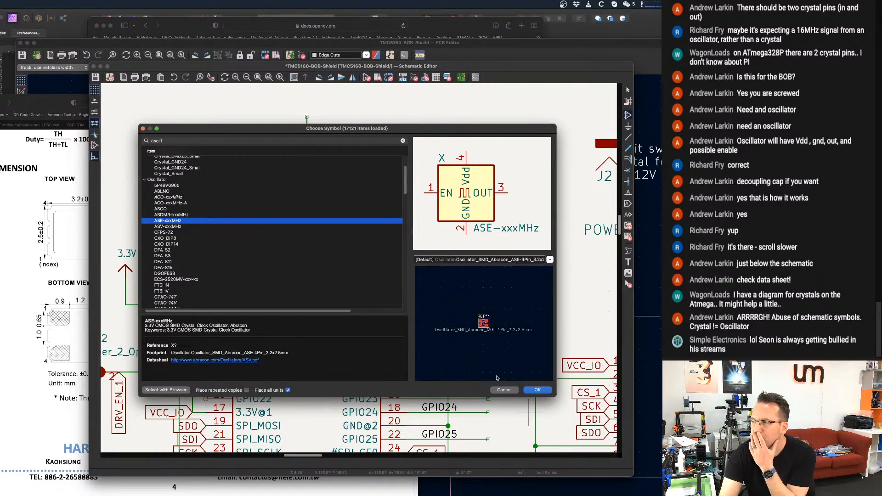
pyautogui.click(539, 391)
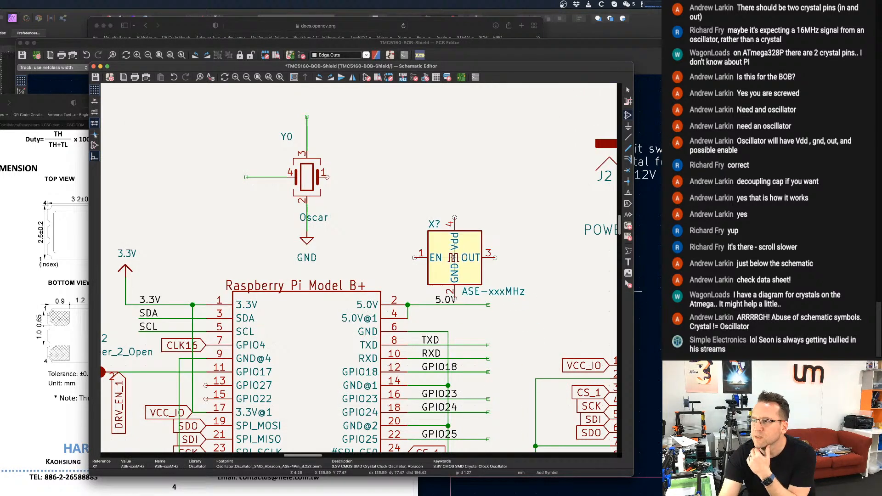
pyautogui.click(385, 164)
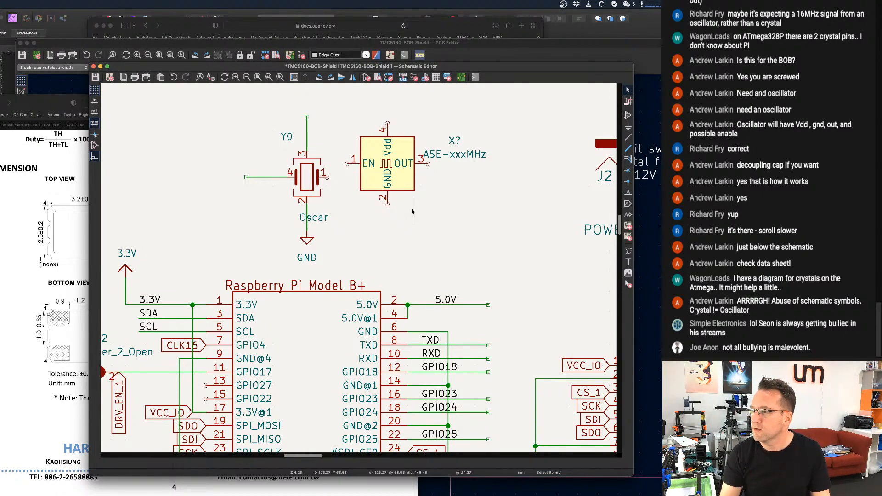
# Move the GND symbol and its wire from Y0 to pin 2 of the ASE-xxxMHz oscillator, and delete Y0 with its remaining wires.
pyautogui.scroll(-1, 412, 212)
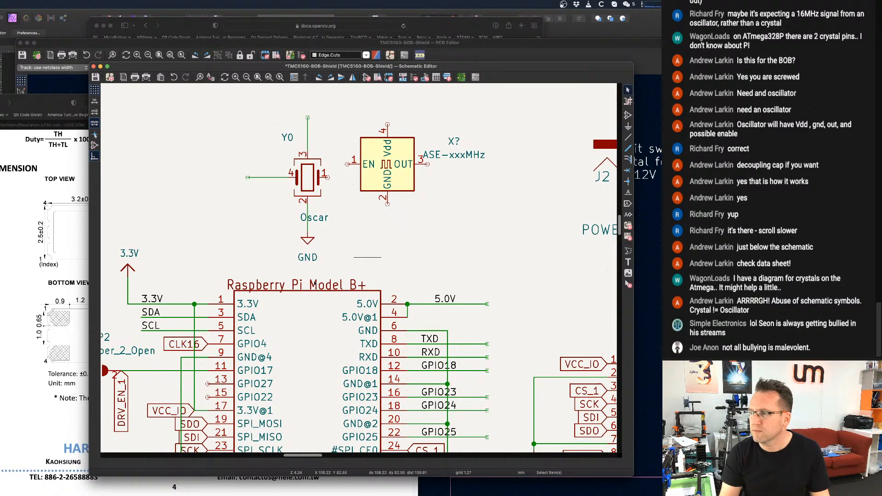
pyautogui.moveTo(331, 256); pyautogui.dragTo(282, 226)
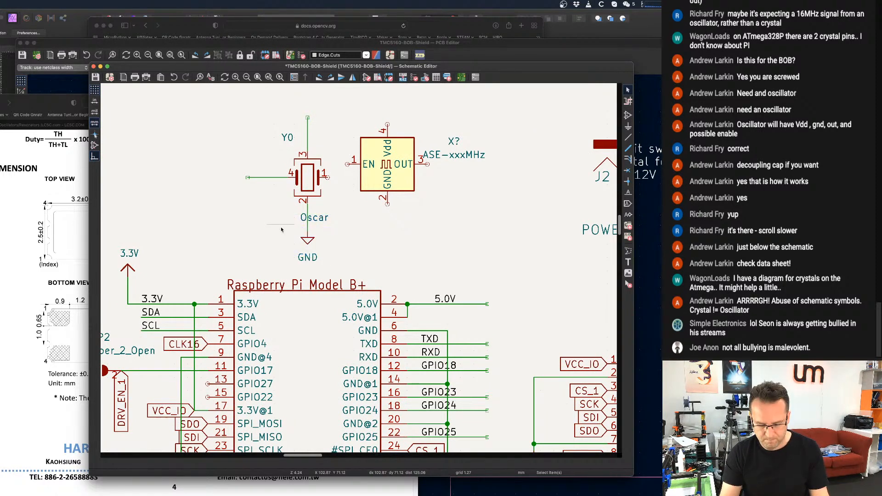
pyautogui.press('m')
pyautogui.click(404, 236)
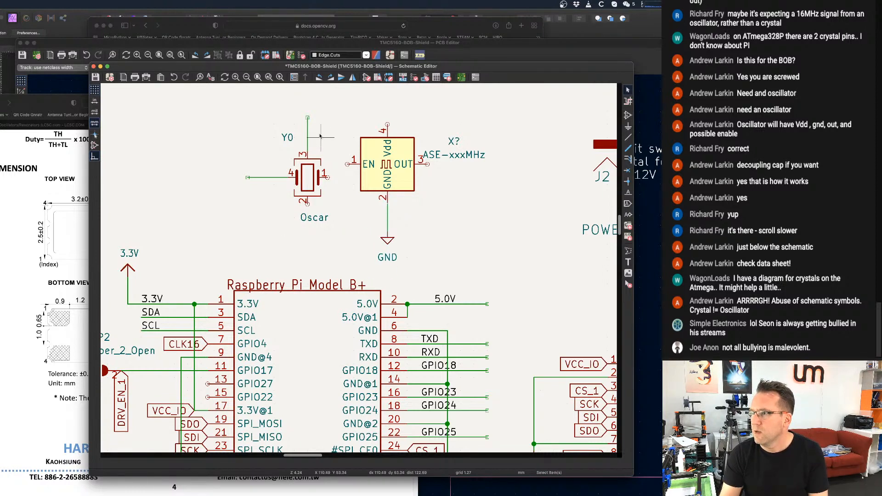
pyautogui.moveTo(216, 100); pyautogui.dragTo(346, 244)
pyautogui.press('Delete')
# Wire the EN pin 1 of the ASE-xxxMHz oscillator around to its Vdd pin 4.
pyautogui.scroll(-2, 337, 240)
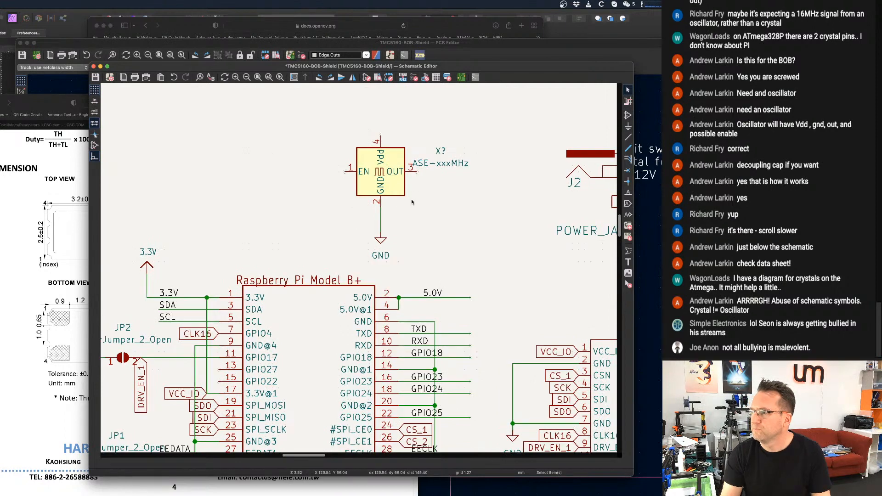
pyautogui.click(344, 171)
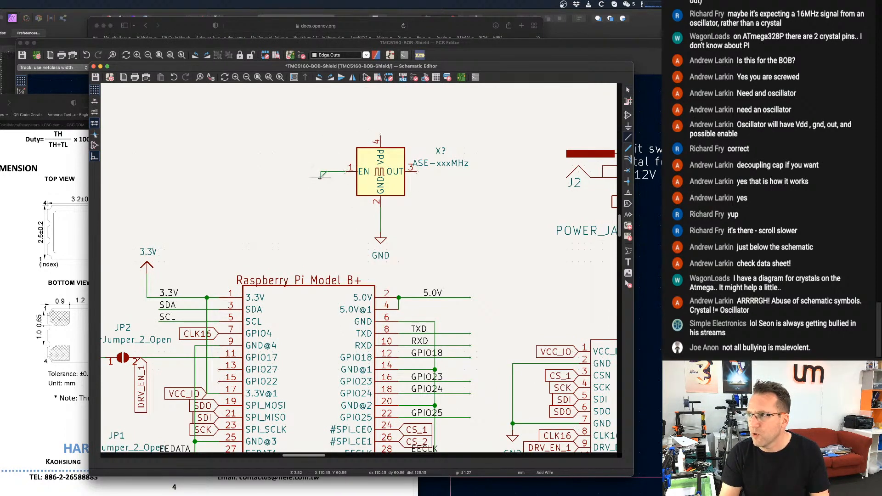
pyautogui.click(320, 124)
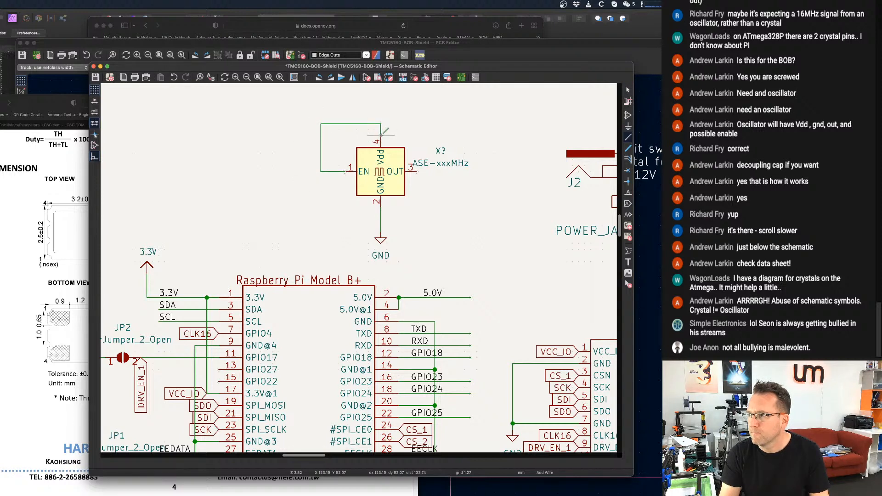
pyautogui.press('Escape')
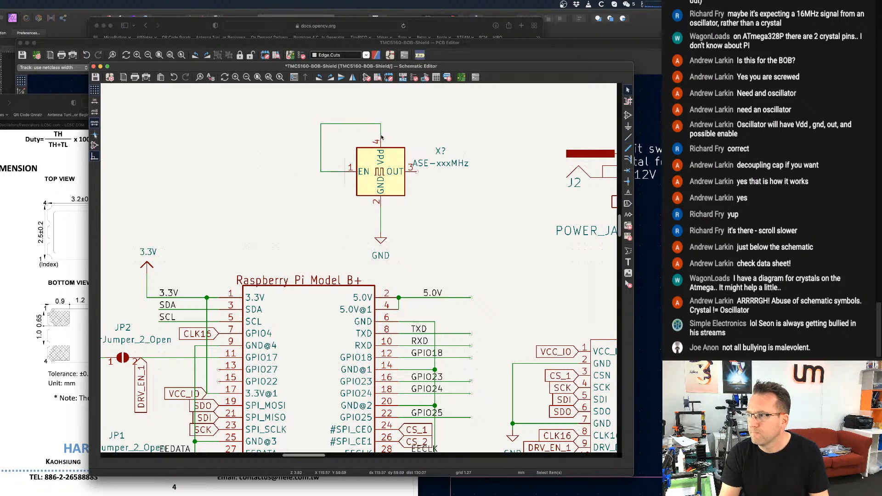
pyautogui.doubleClick(348, 124)
pyautogui.press('Escape')
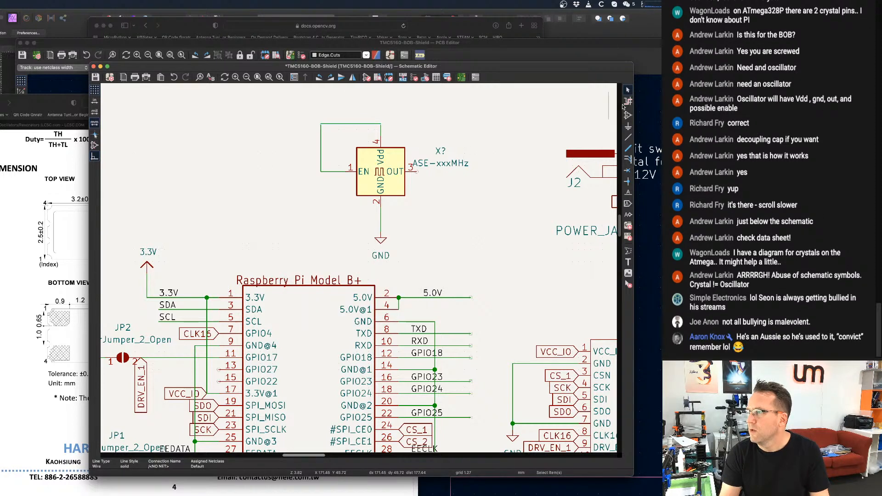
# Draw a short wire stub upward from the EN–Vdd wire and another outward from the oscillator's OUT pin 3.
pyautogui.click(627, 137)
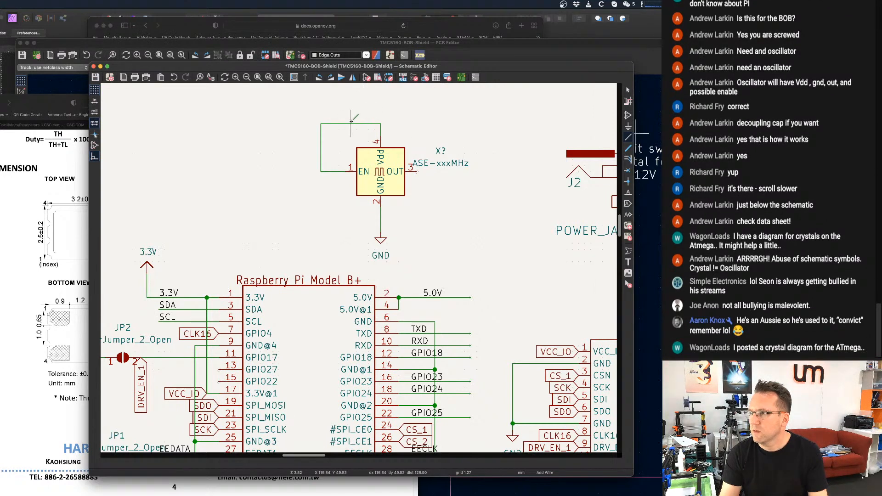
pyautogui.click(350, 92)
pyautogui.rightClick(351, 106)
pyautogui.click(354, 107)
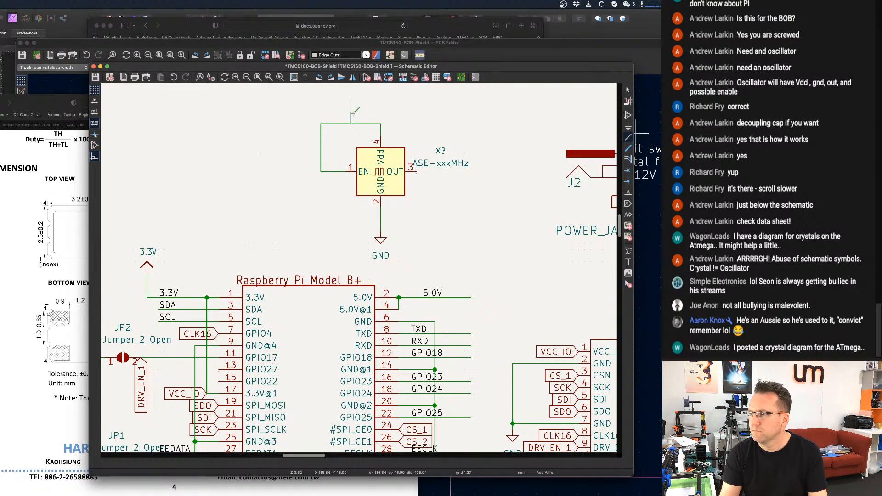
pyautogui.doubleClick(352, 108)
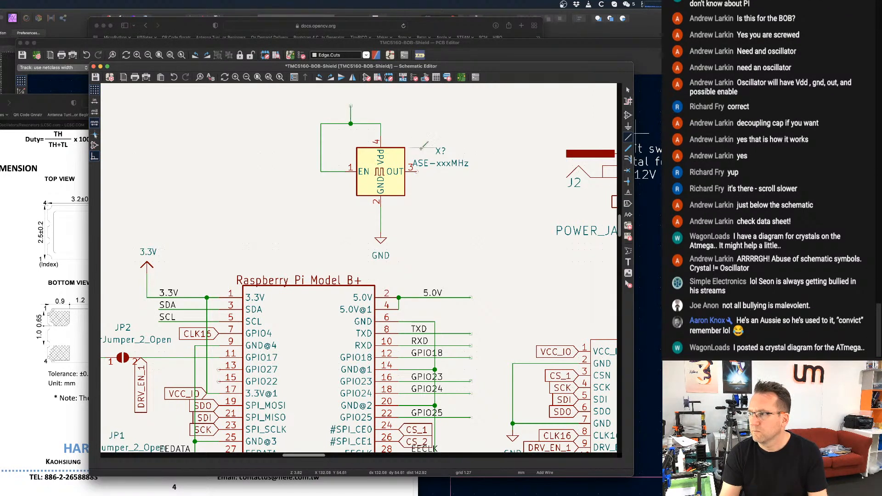
pyautogui.click(417, 170)
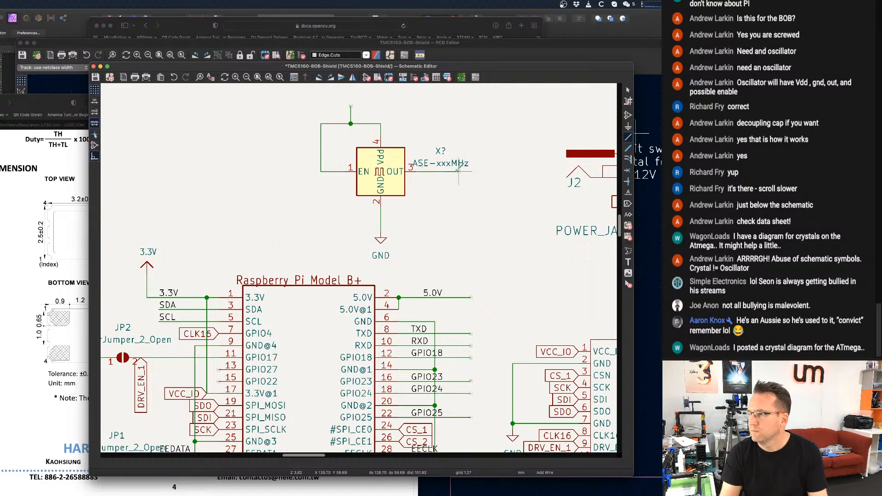
pyautogui.doubleClick(458, 171)
pyautogui.click(628, 204)
pyautogui.click(373, 103)
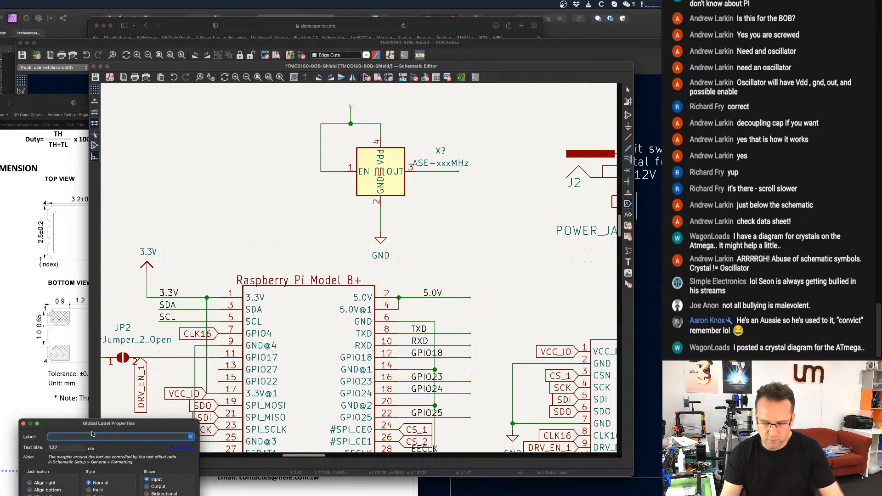
pyautogui.write('3')
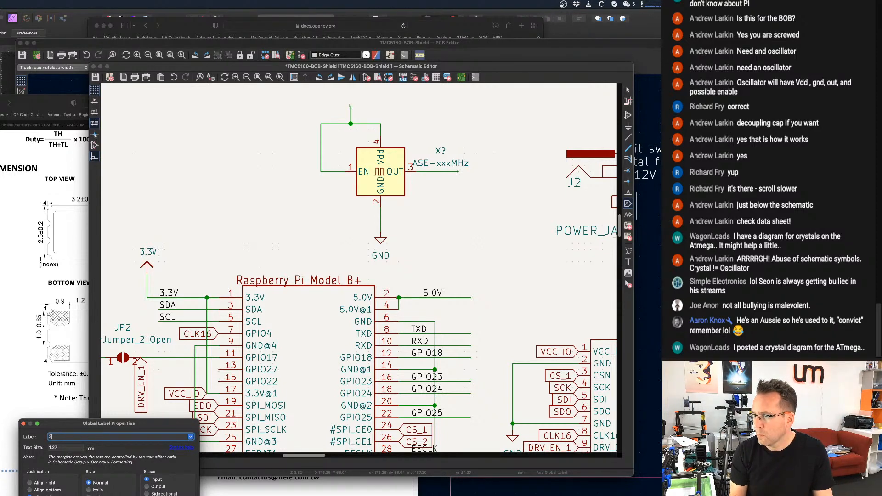
pyautogui.write('.3V')
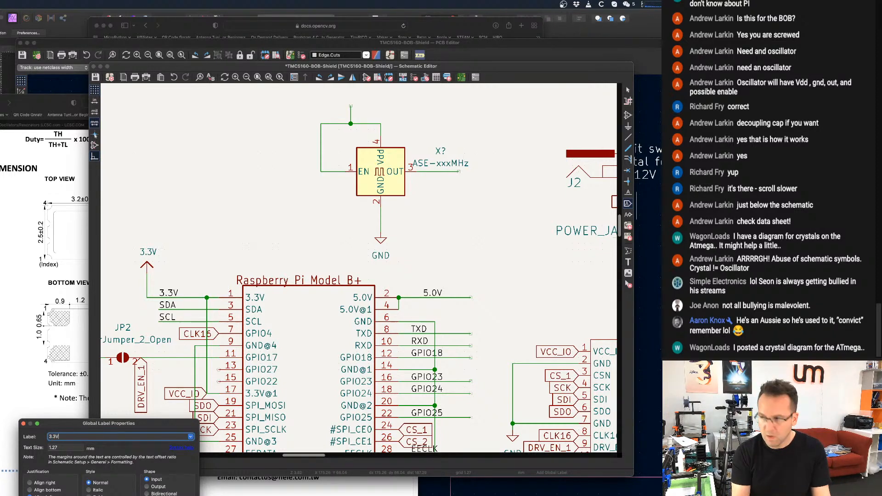
pyautogui.press('Return')
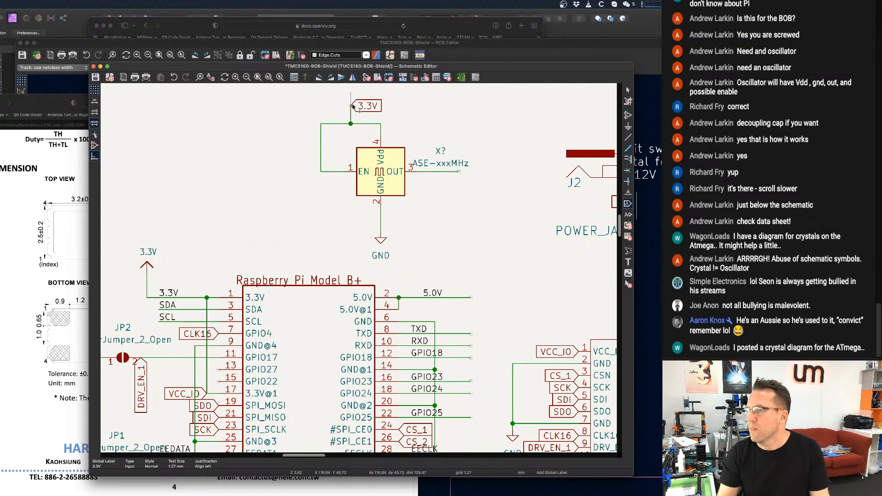
pyautogui.press('Escape')
pyautogui.click(627, 192)
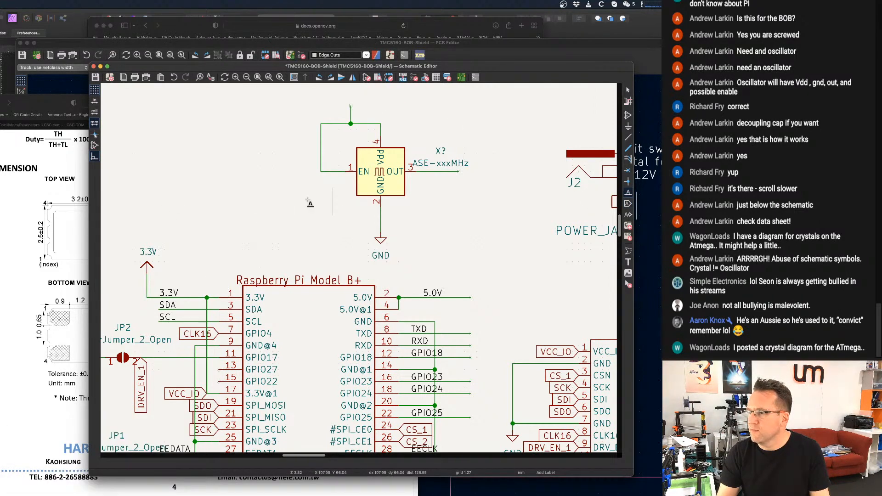
pyautogui.press('Escape')
# Duplicate the 3.3V power symbol beside the Raspberry Pi and place the copy on the stub above the oscillator.
pyautogui.moveTo(127, 239); pyautogui.dragTo(159, 282)
pyautogui.hotkey('ctrl', 'd')
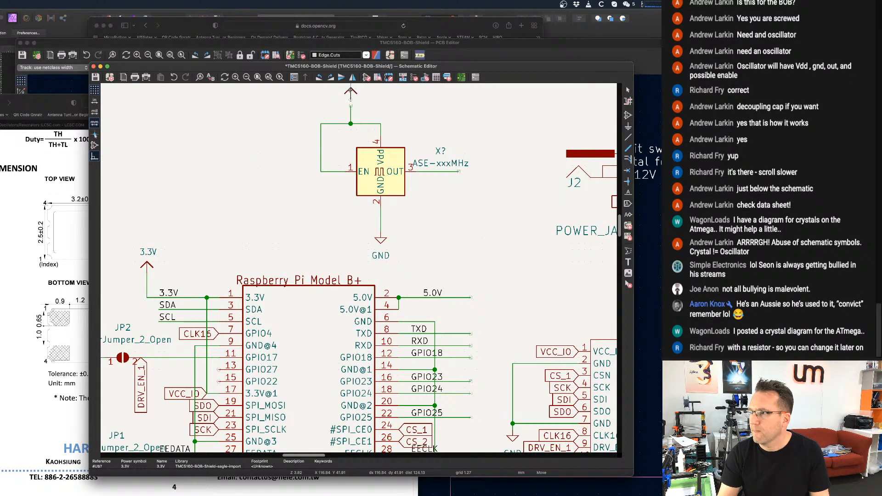
pyautogui.click(350, 92)
pyautogui.scroll(3, 348, 174)
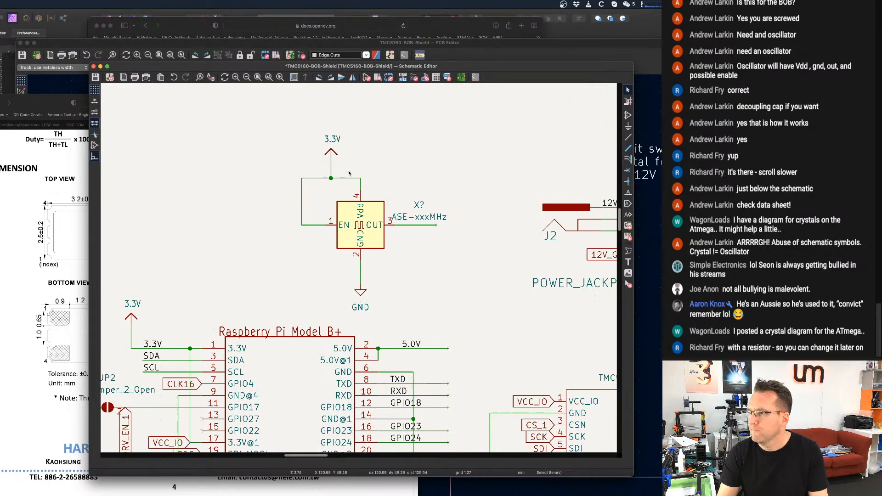
# Add a 3.3V net label at the junction of the oscillator's supply wire.
pyautogui.click(628, 192)
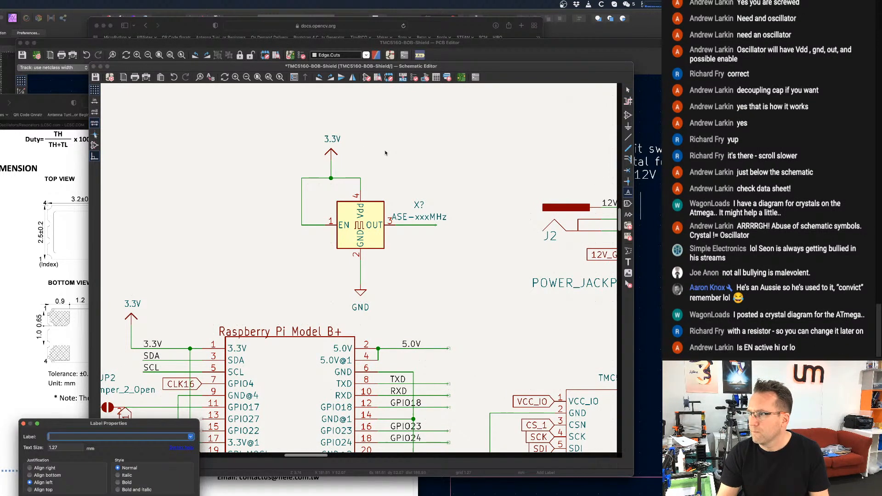
pyautogui.write('3')
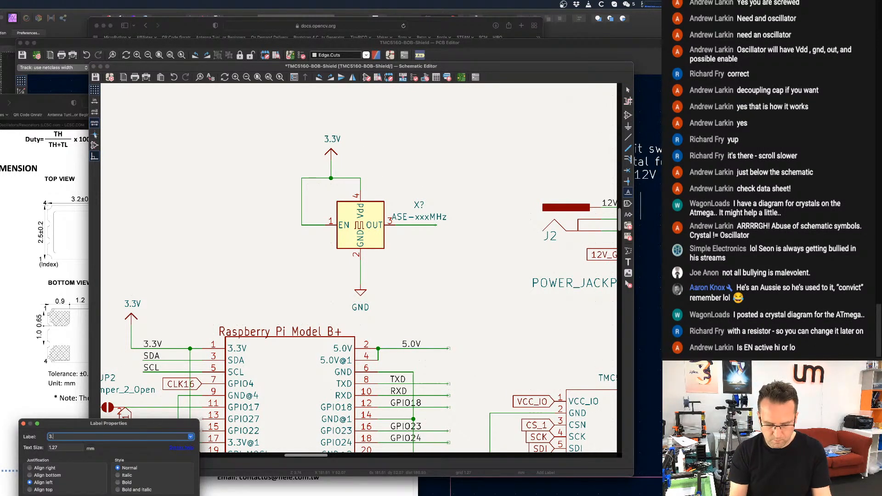
pyautogui.write('.3V')
pyautogui.press('Return')
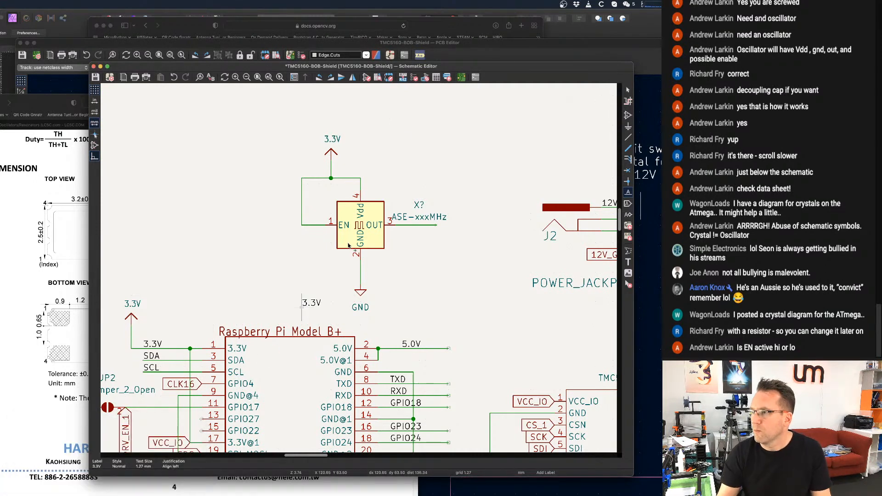
pyautogui.click(330, 178)
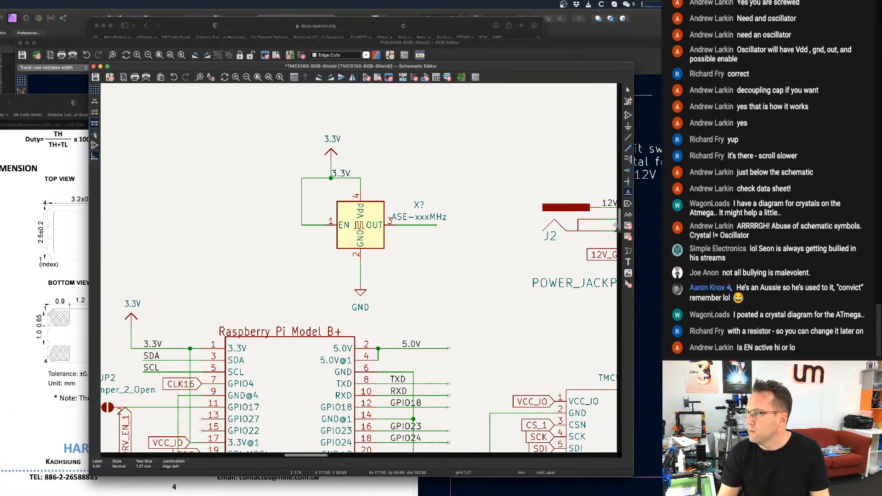
# Add a Clock_Output net label at the end of the oscillator's OUT wire and save the schematic.
pyautogui.click(420, 225)
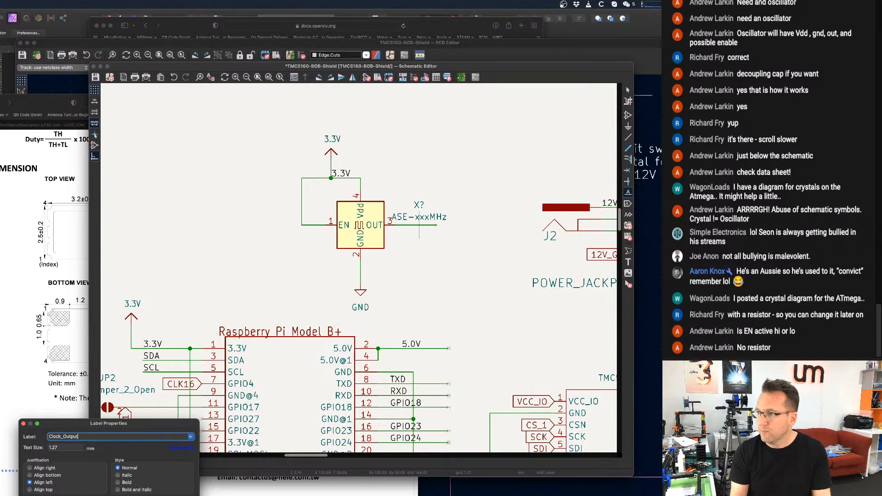
pyautogui.press('Return')
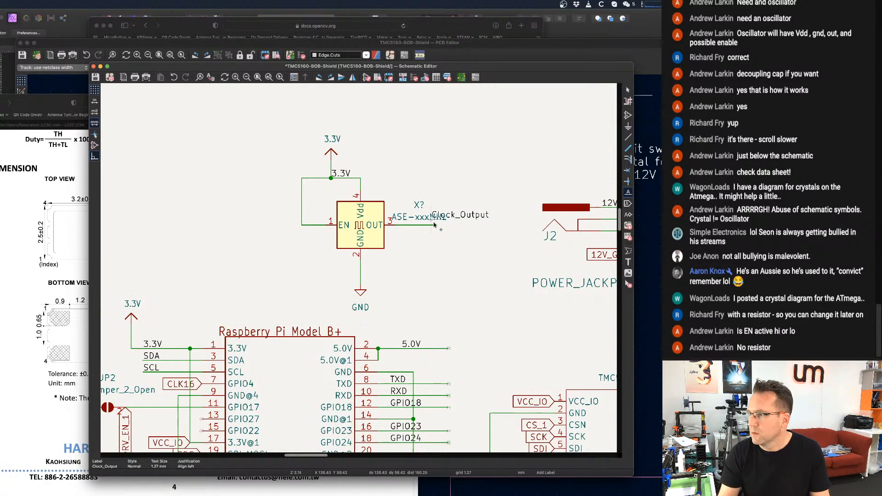
pyautogui.click(436, 225)
pyautogui.scroll(-2, 369, 243)
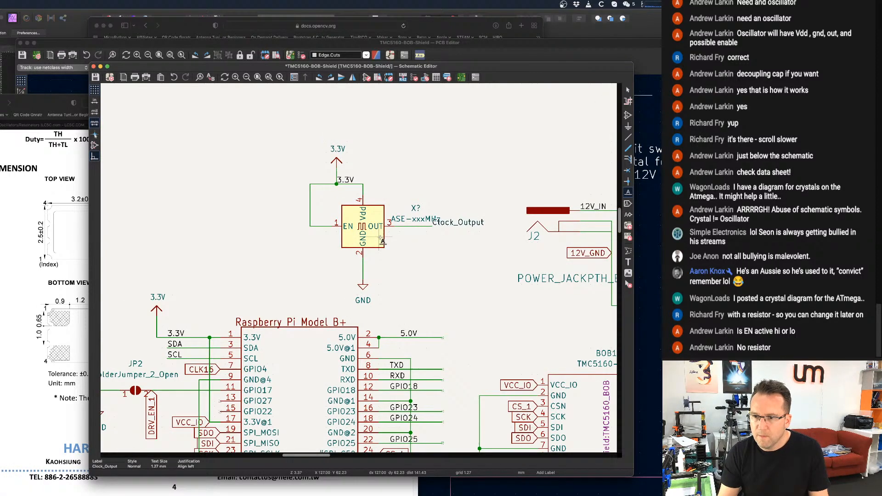
pyautogui.scroll(1, 350, 237)
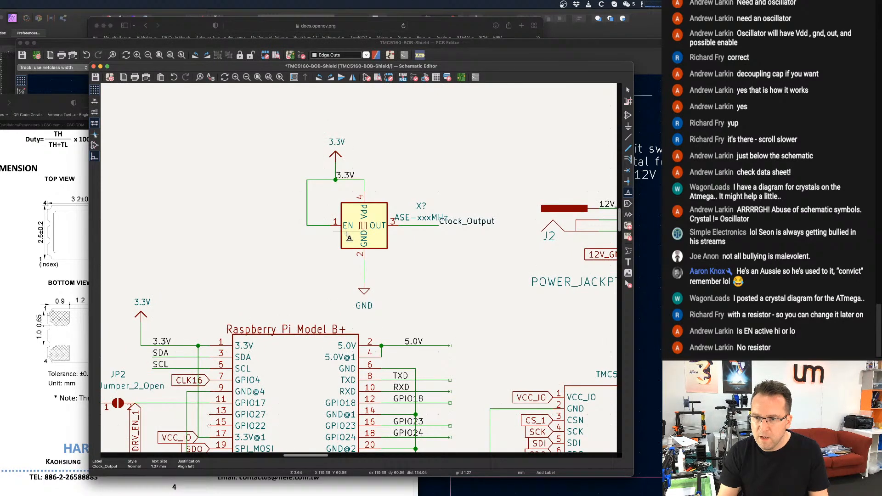
pyautogui.scroll(-1, 346, 234)
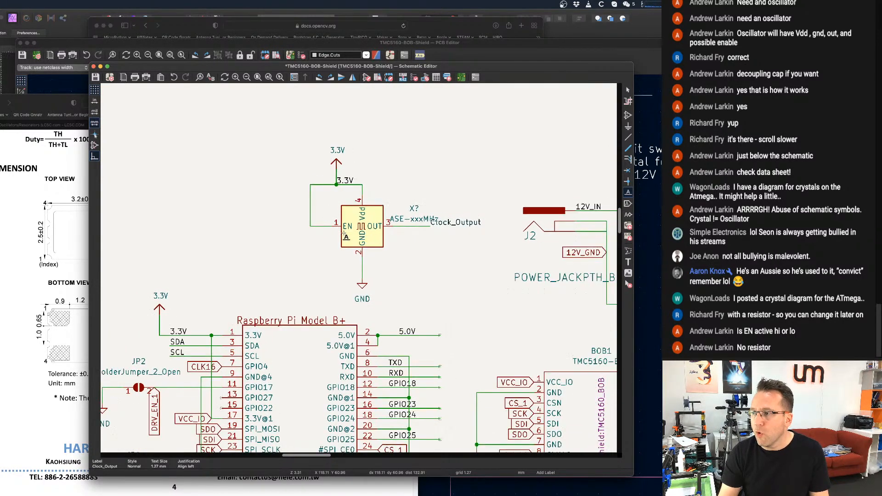
# Check the test circuit and switch table in the oscillator datasheet in the browser, and return to the schematic.
pyautogui.click(24, 316)
pyautogui.scroll(-3, 299, 252)
pyautogui.scroll(10, 308, 255)
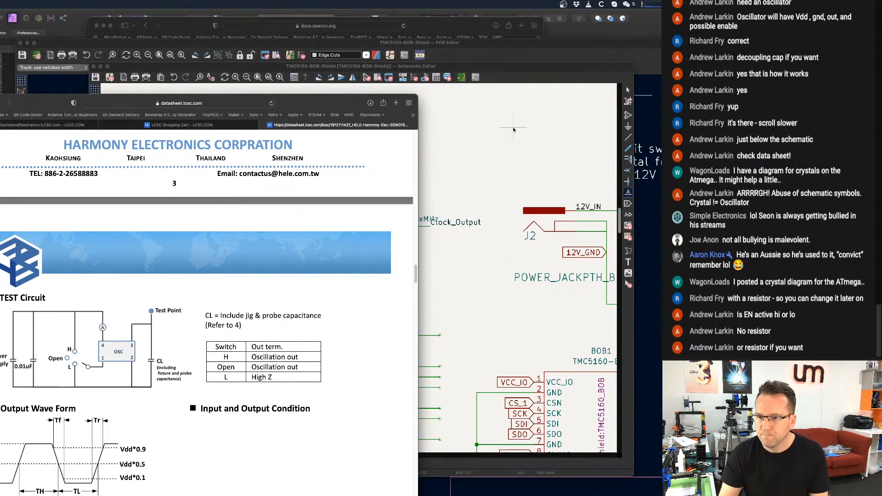
pyautogui.click(533, 70)
# Duplicate the SolderJumper_2_Open symbol JP1, rotate the copy to vertical, and place it beside the oscillator's EN wire.
pyautogui.scroll(-1, 396, 184)
pyautogui.scroll(-3, 397, 186)
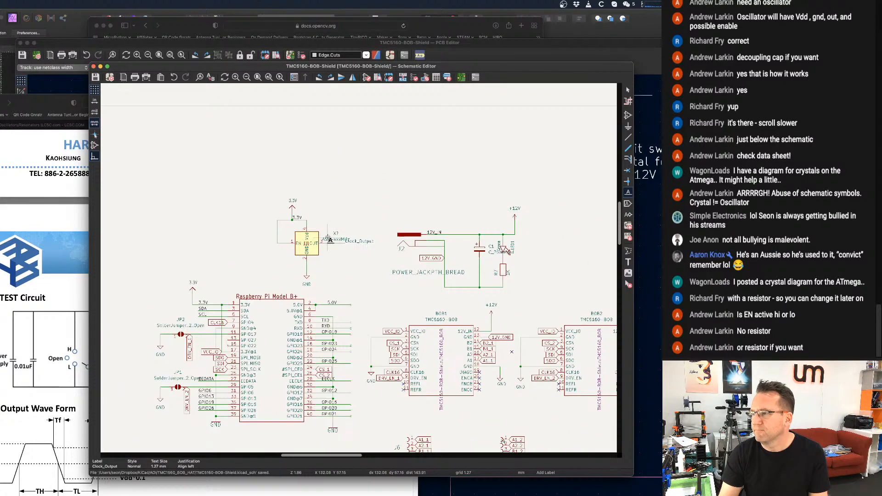
pyautogui.moveTo(376, 243); pyautogui.dragTo(369, 233, button='middle')
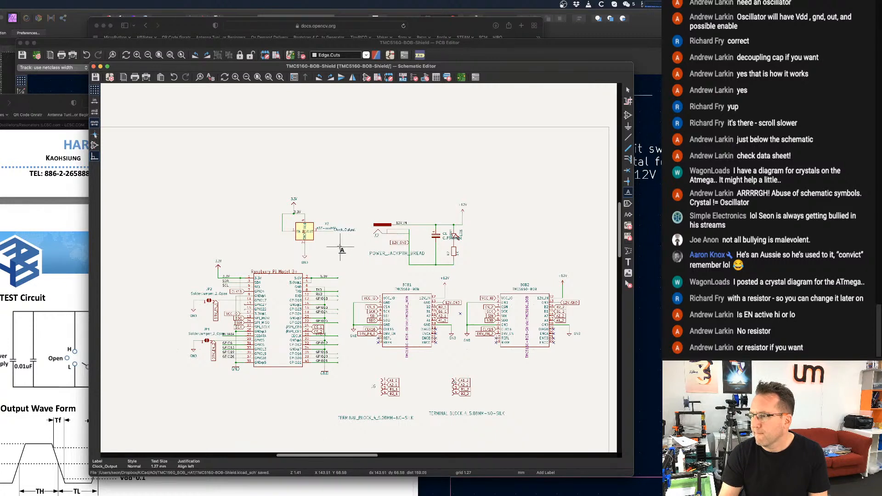
pyautogui.scroll(5, 345, 248)
pyautogui.scroll(1, 379, 192)
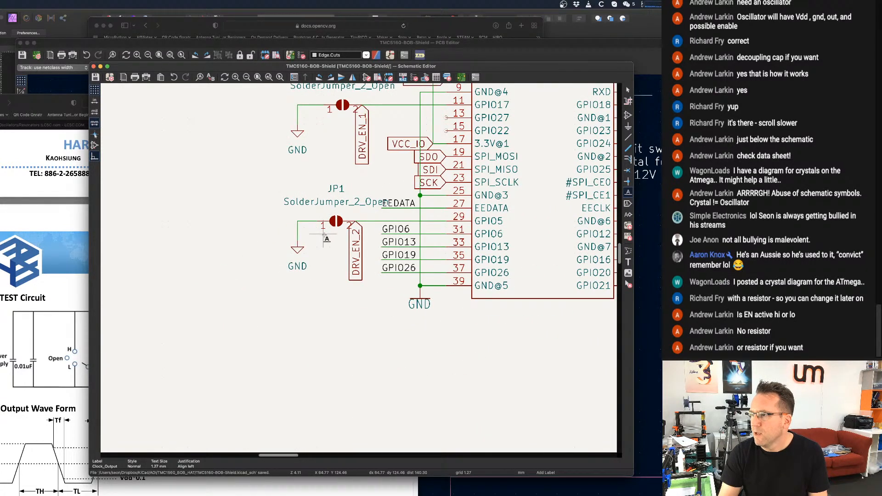
pyautogui.press('Escape')
pyautogui.click(337, 223)
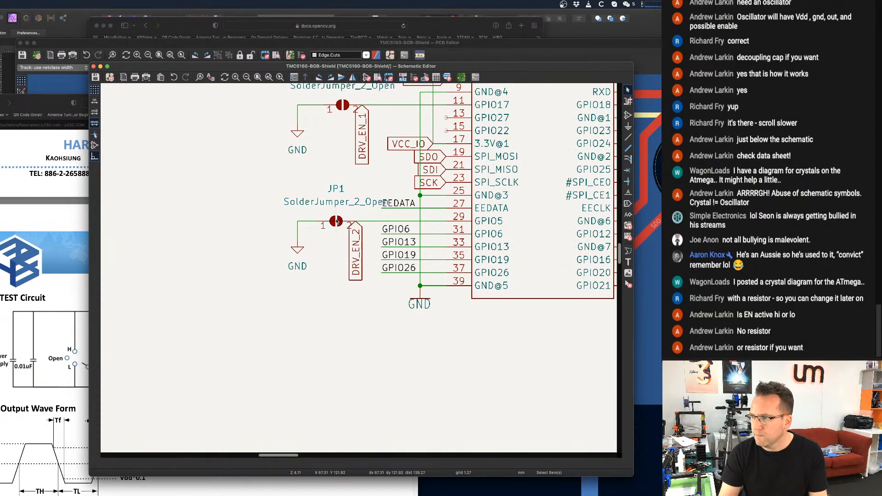
pyautogui.scroll(4, 330, 229)
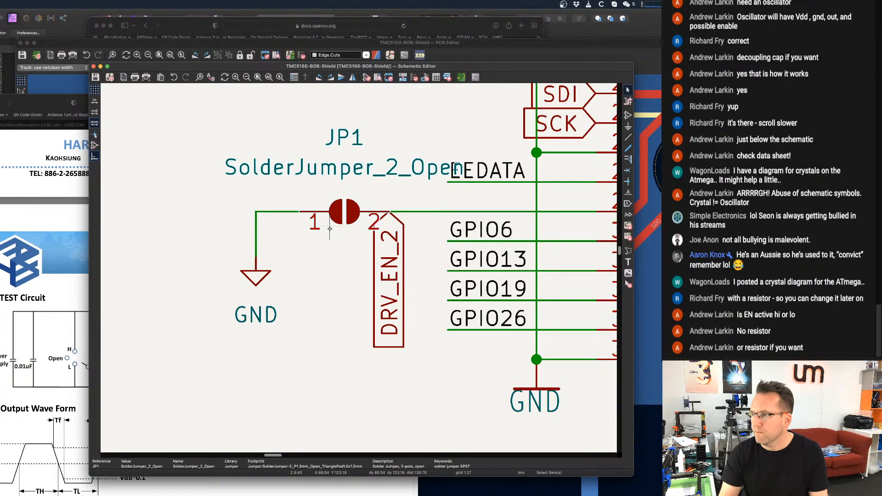
pyautogui.scroll(-9, 329, 229)
pyautogui.moveTo(373, 110); pyautogui.dragTo(350, 216, button='middle')
pyautogui.scroll(8, 350, 216)
pyautogui.press('super+d')
pyautogui.scroll(-2, 414, 198)
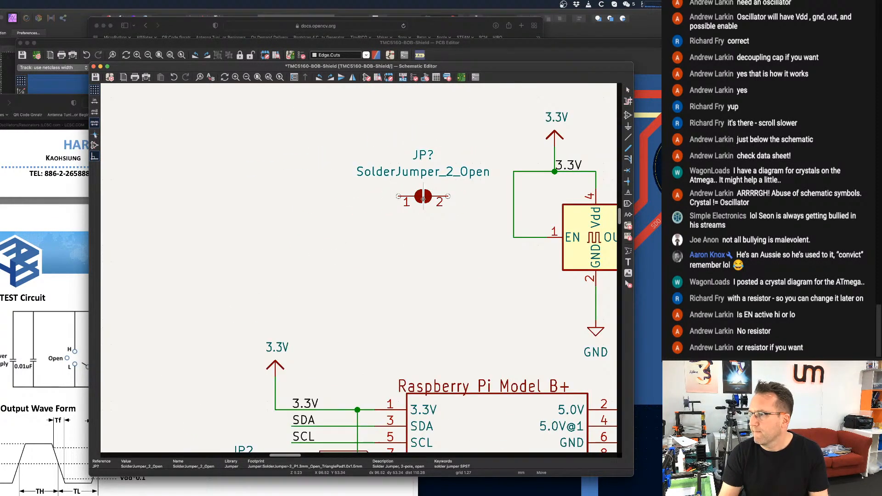
pyautogui.press('r')
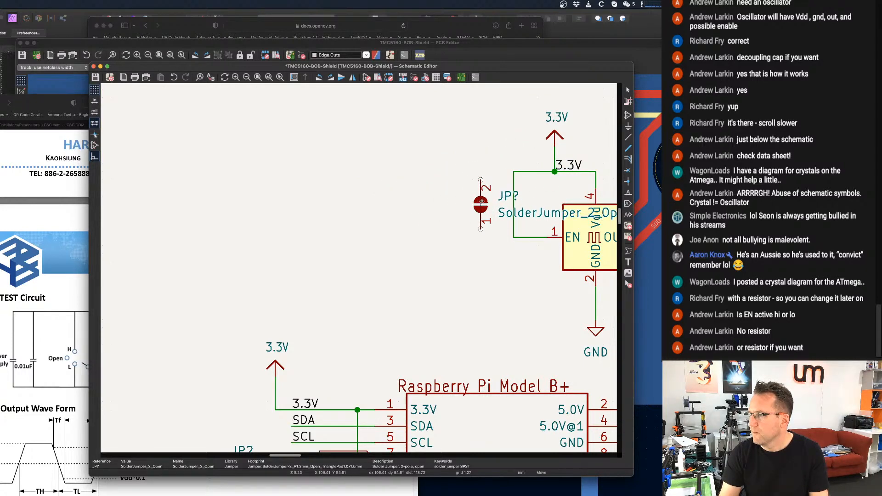
pyautogui.click(480, 201)
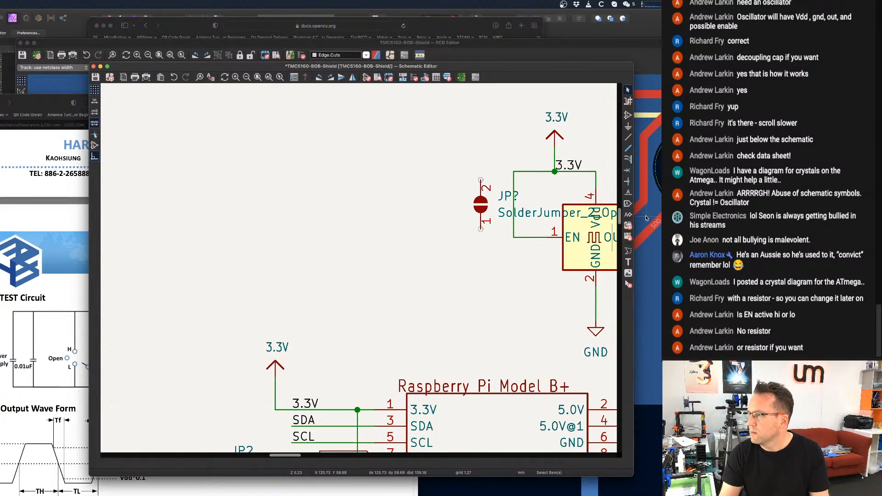
# Wire the vertical solder jumper beside the oscillator between the 3.3V supply wire and the EN wire.
pyautogui.click(627, 137)
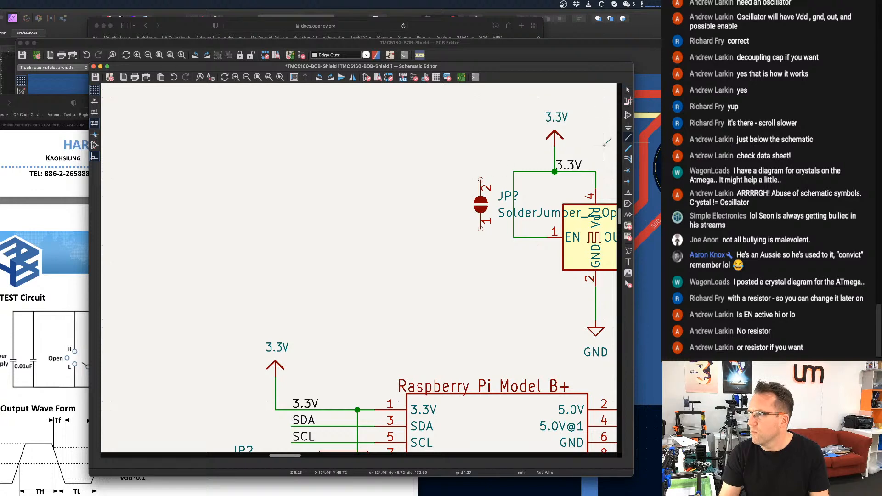
pyautogui.click(481, 179)
pyautogui.click(514, 172)
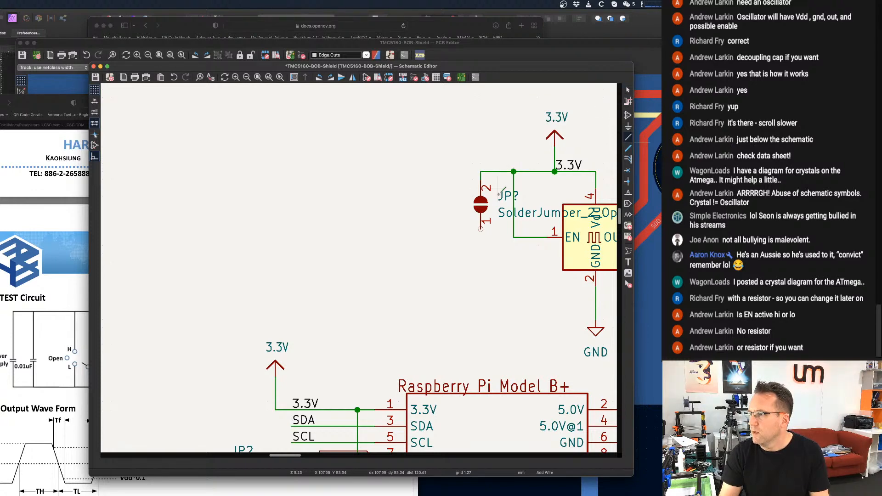
pyautogui.click(481, 229)
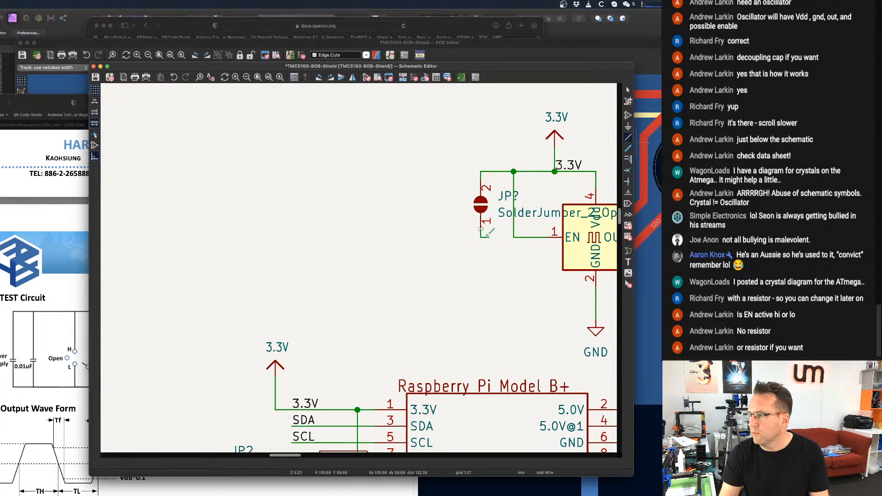
pyautogui.click(513, 237)
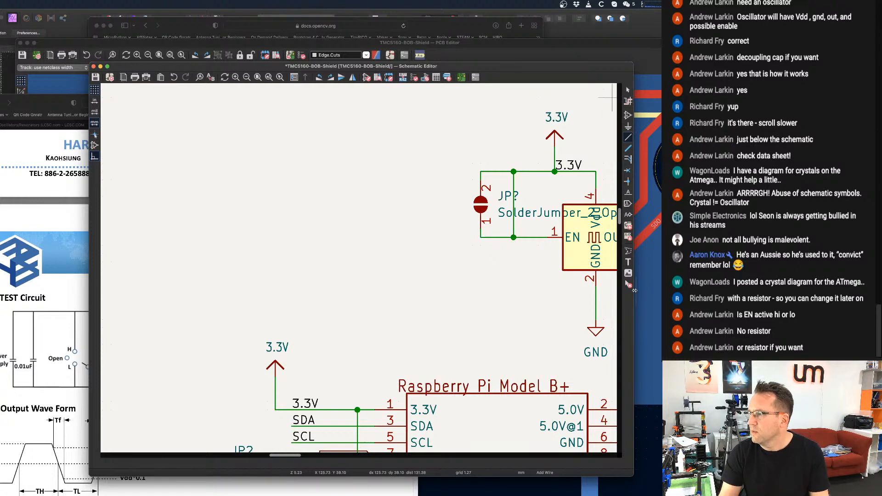
# Delete the direct wire that bypasses the solder jumper between 3.3V and EN, and save the schematic.
pyautogui.click(628, 284)
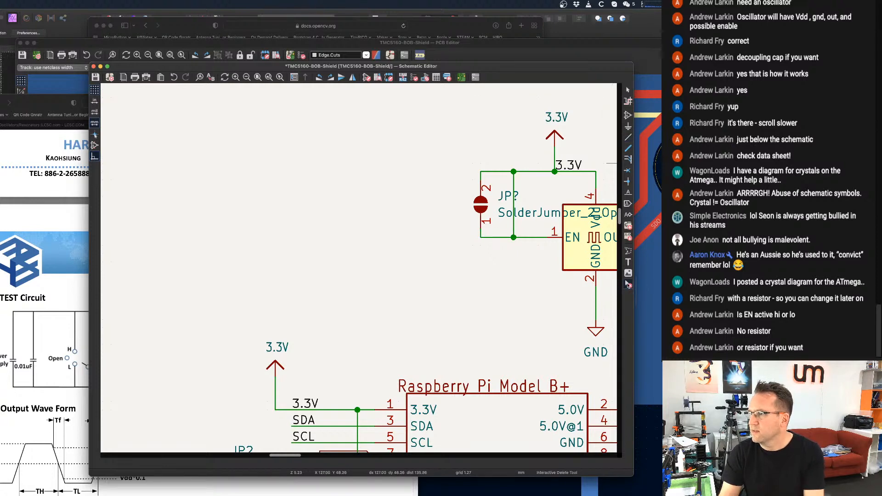
pyautogui.click(515, 208)
pyautogui.scroll(-4, 516, 207)
pyautogui.press('super+s')
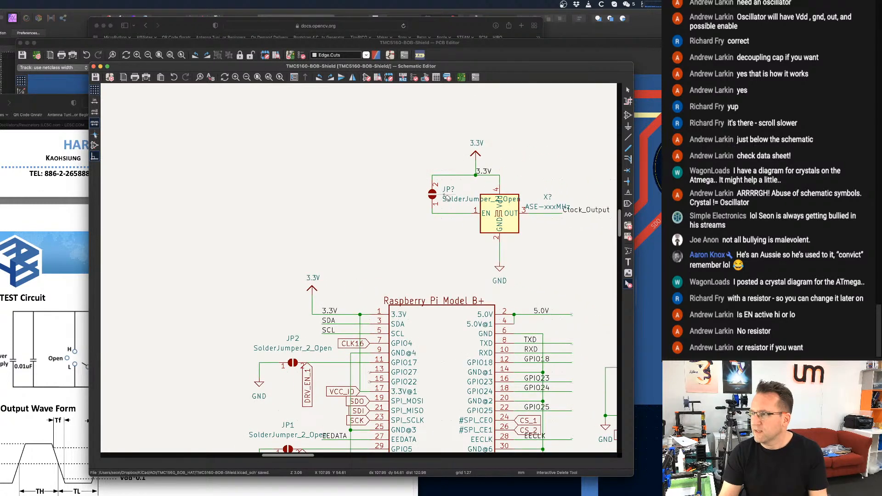
pyautogui.press('Escape')
# Annotate the entire schematic, keeping existing annotations and sorting symbols by X position, and save it.
pyautogui.scroll(-1, 445, 195)
pyautogui.moveTo(455, 190); pyautogui.dragTo(406, 192, button='middle')
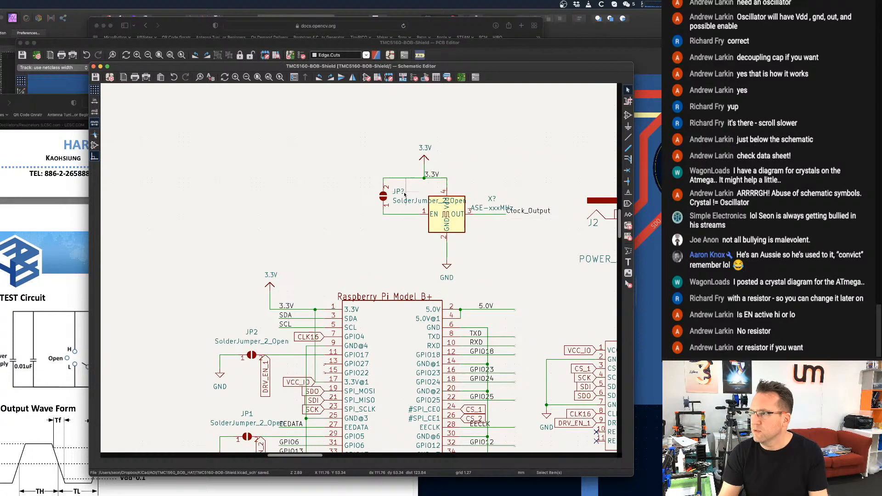
pyautogui.click(402, 77)
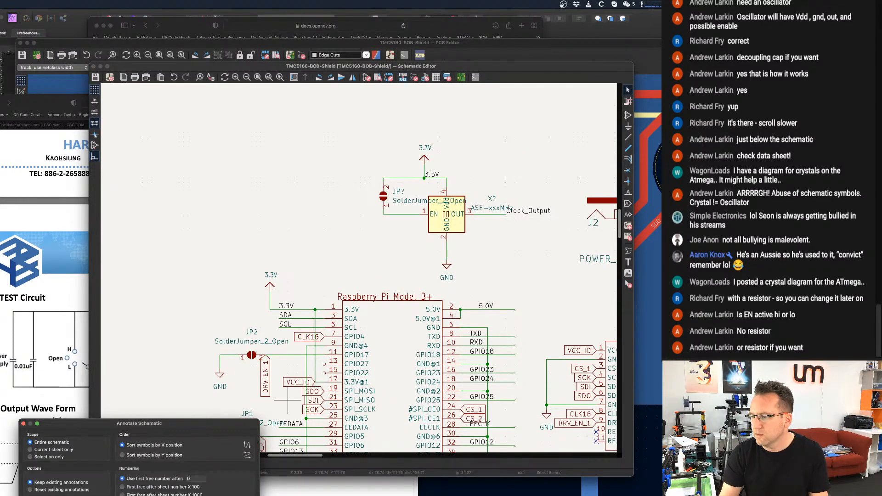
pyautogui.press('Return')
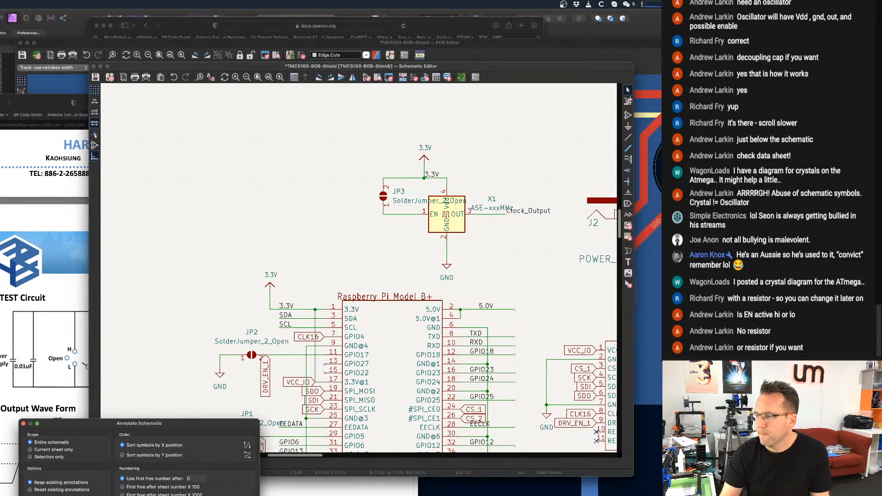
pyautogui.press('Escape')
pyautogui.press('super+s')
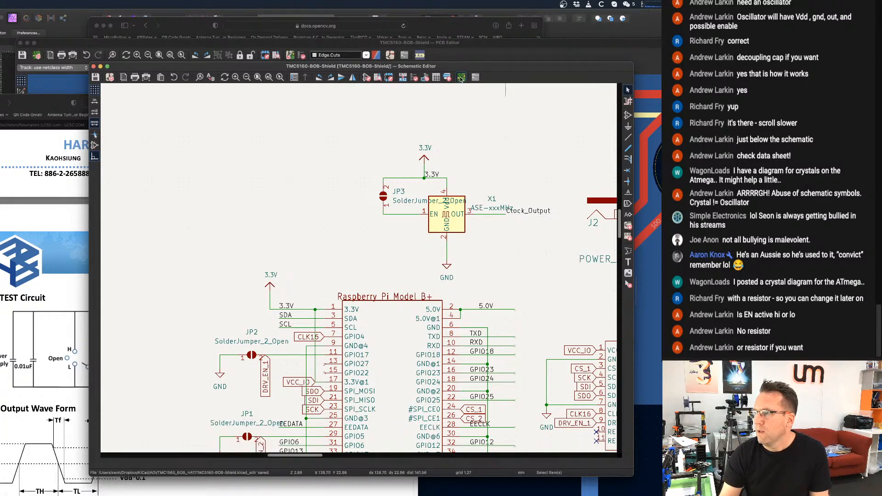
# Update the PCB from the schematic, re-linking footprints by reference designator, to bring in the oscillator and its solder jumper.
pyautogui.click(461, 77)
pyautogui.click(289, 57)
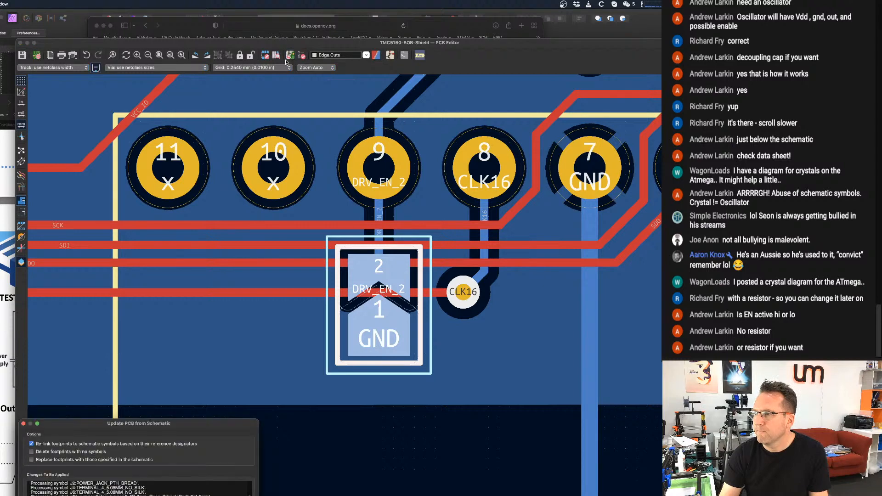
pyautogui.press('Return')
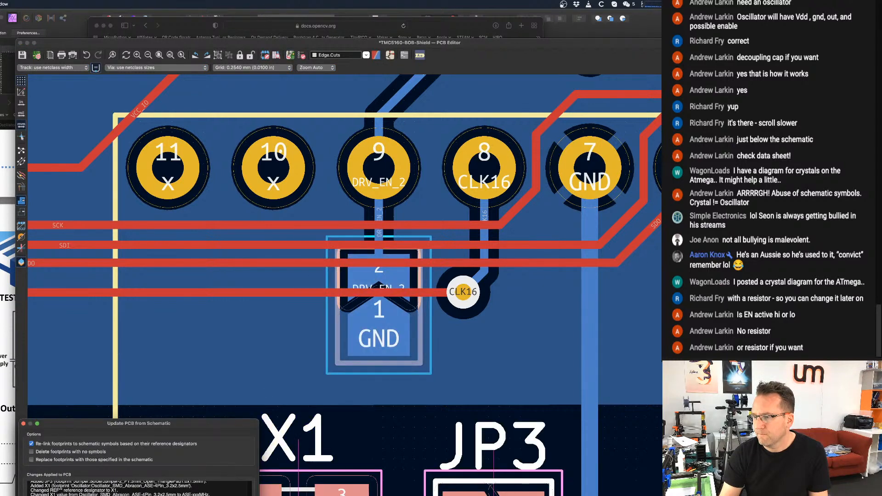
pyautogui.press('Escape')
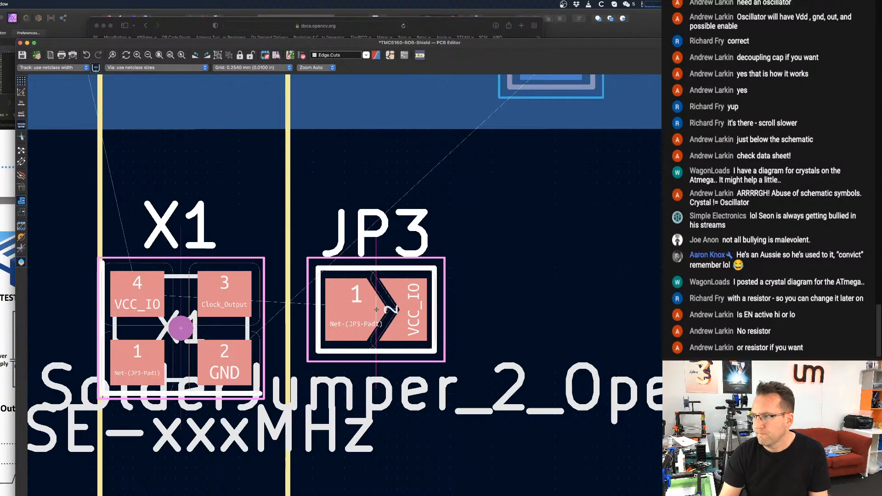
# Place the new X1 and JP3 footprints together beside the TMC5160 BOB 1 text, near that module's inner edge.
pyautogui.scroll(-5, 449, 225)
pyautogui.scroll(-6, 451, 229)
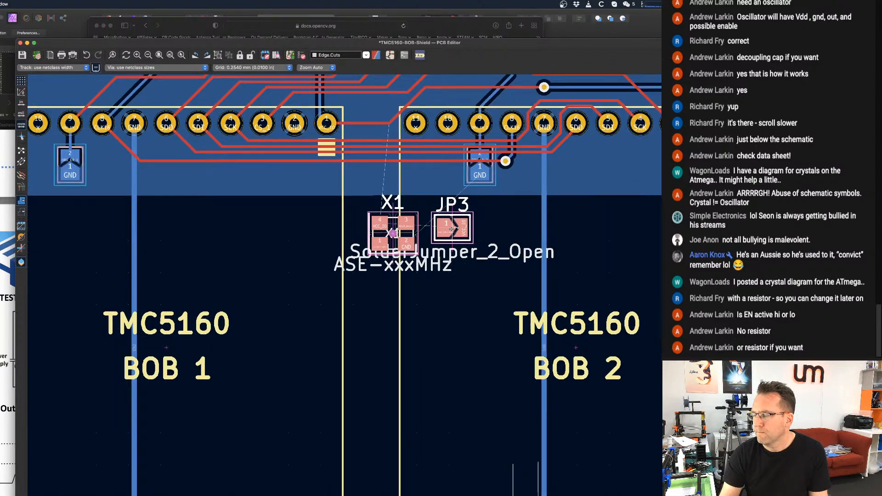
pyautogui.scroll(4, 374, 246)
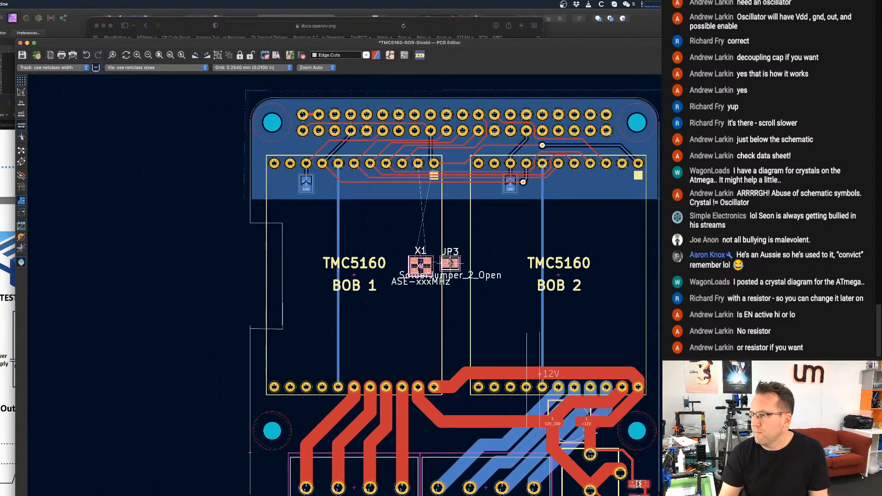
pyautogui.click(416, 262)
pyautogui.scroll(2, 419, 299)
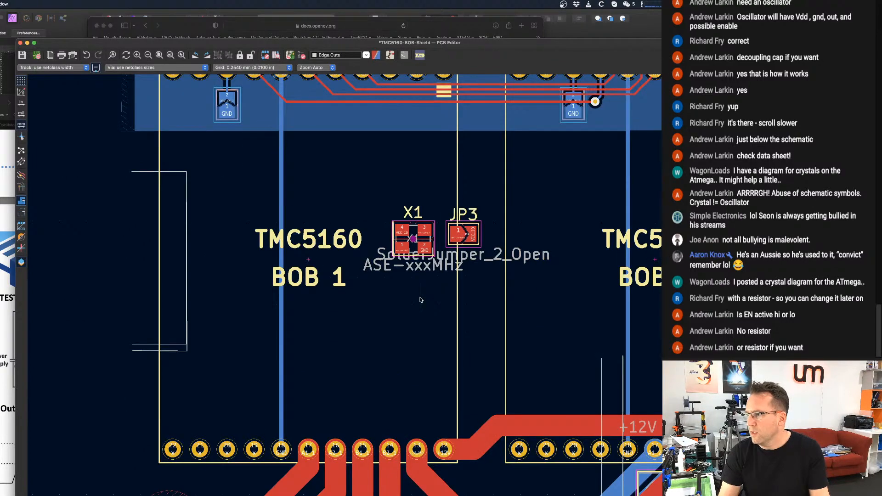
# Move JP3 away from X1 onto the near edge of the TMC5160 BOB 2 outline.
pyautogui.scroll(-3, 420, 298)
pyautogui.hscroll(8, 454, 264)
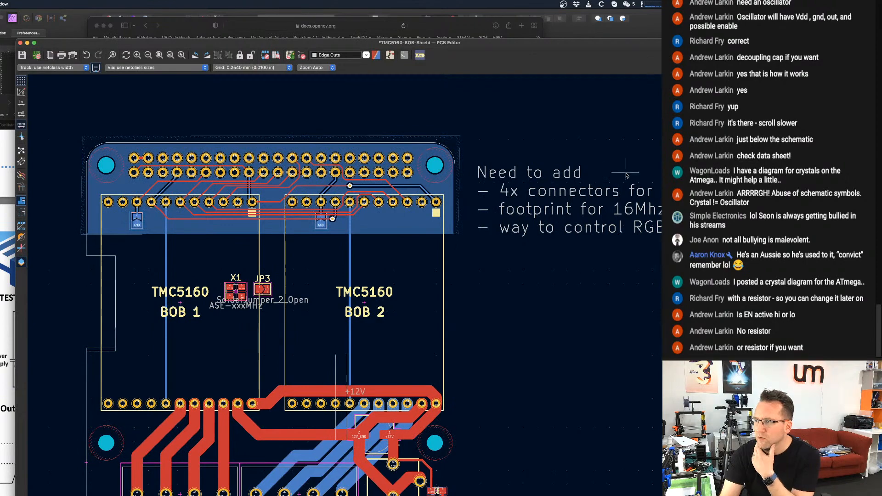
pyautogui.scroll(-3, 604, 204)
pyautogui.hscroll(1, 579, 206)
pyautogui.scroll(2, 579, 205)
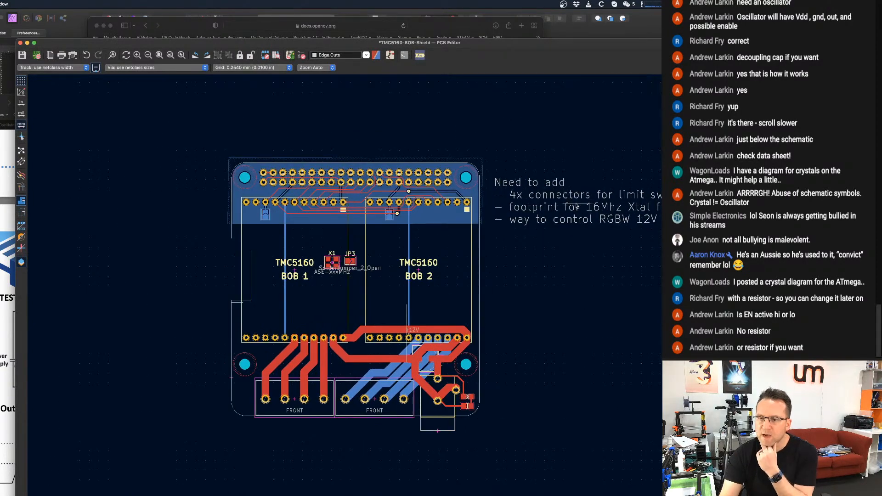
pyautogui.scroll(3, 348, 257)
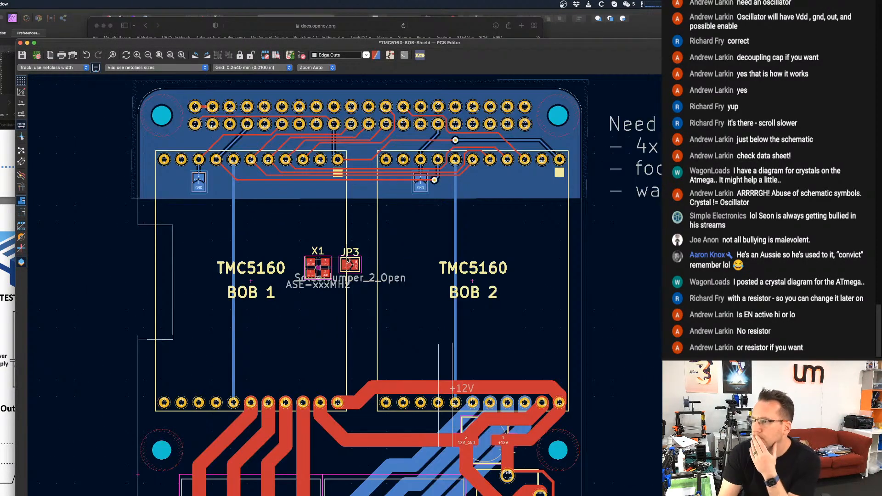
pyautogui.scroll(2, 348, 264)
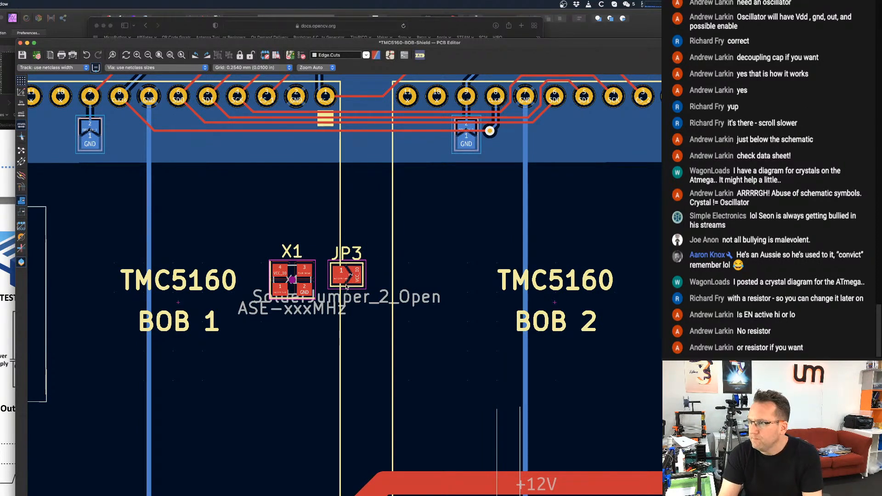
pyautogui.moveTo(347, 276); pyautogui.dragTo(409, 283)
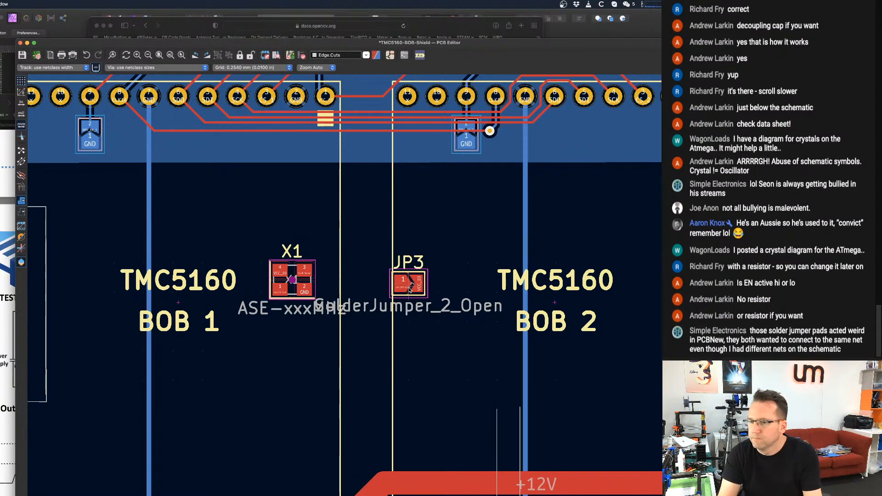
# Move JP3 between the BOB 1 text and X1, and rotate it to vertical with pad 2 above pad 1.
pyautogui.scroll(-1, 344, 320)
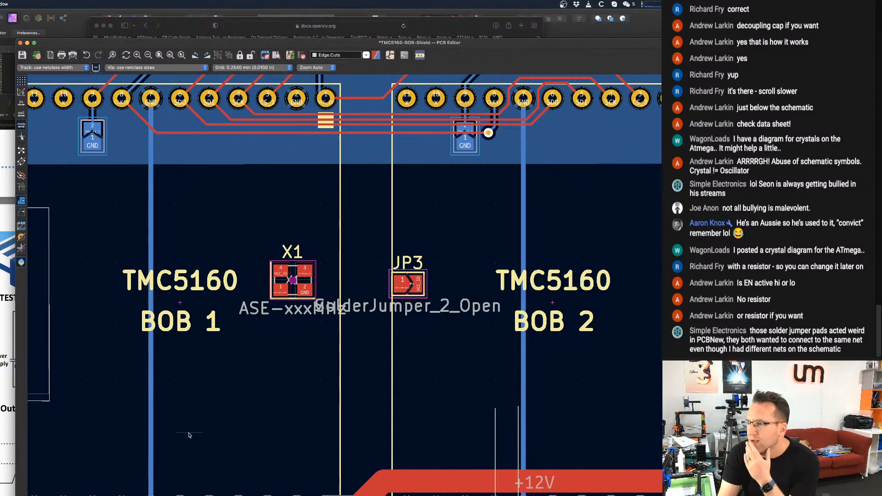
pyautogui.scroll(4, 353, 363)
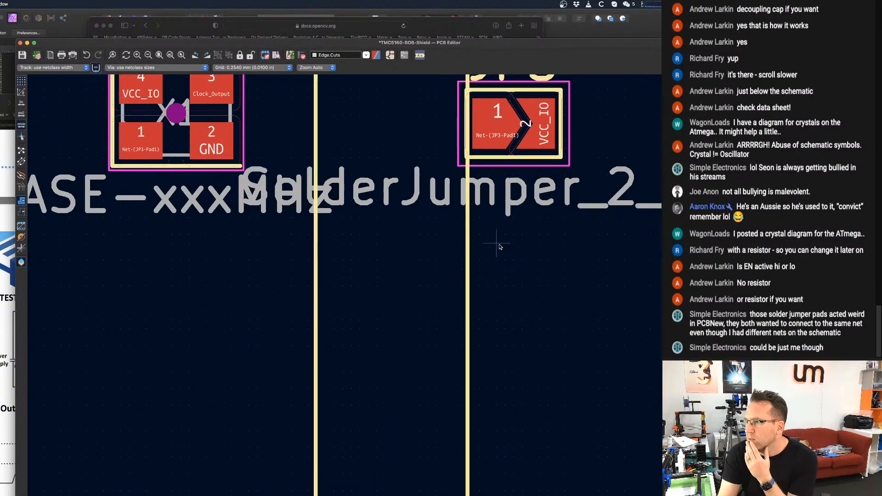
pyautogui.scroll(5, 434, 404)
pyautogui.hscroll(-1, 429, 413)
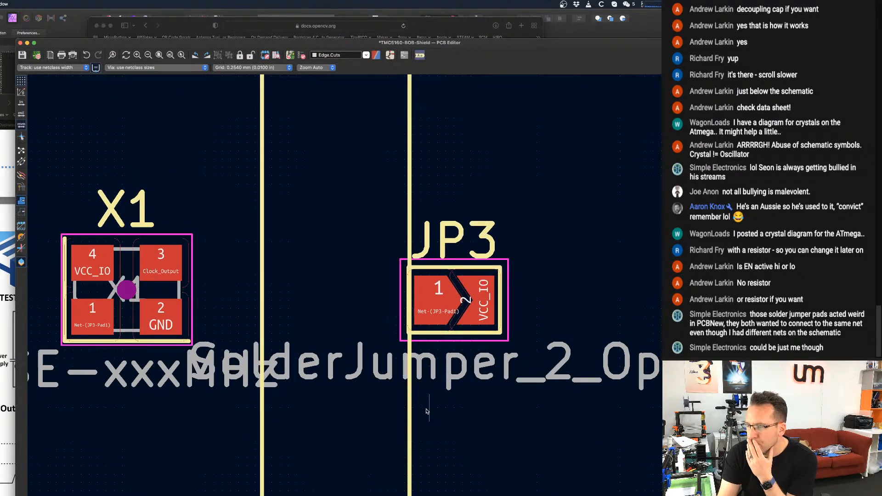
pyautogui.scroll(-3, 382, 376)
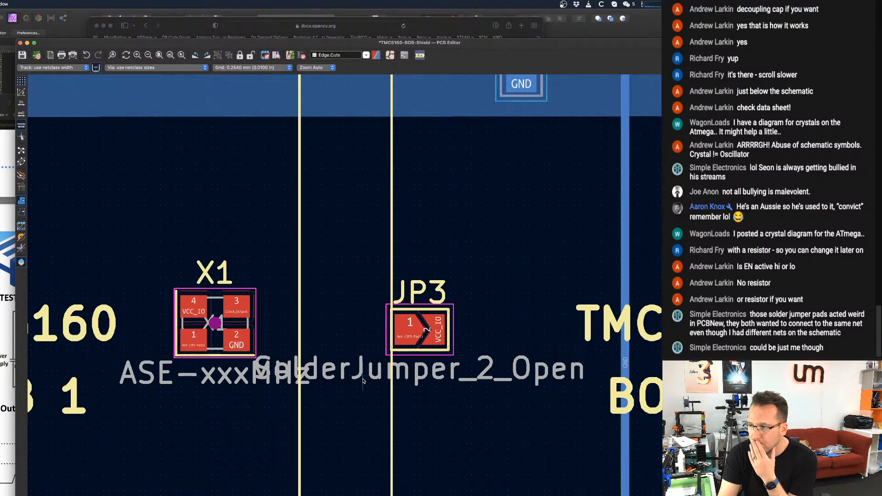
pyautogui.hscroll(-4, 381, 378)
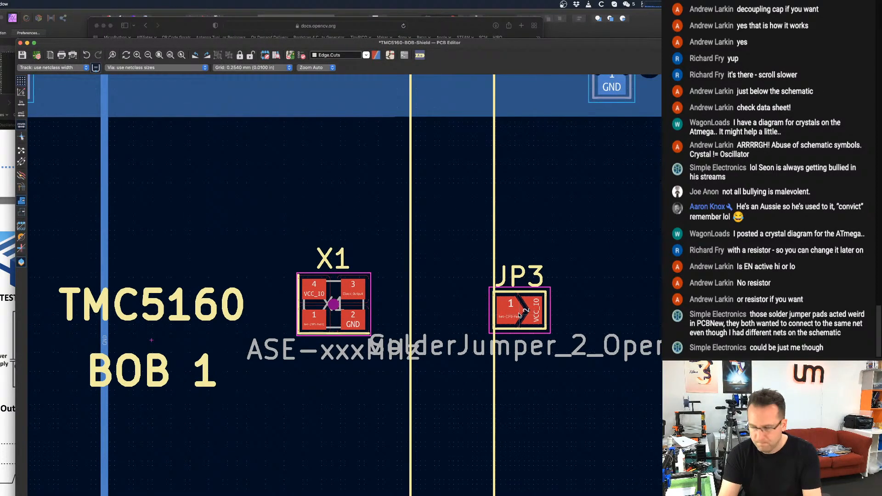
pyautogui.moveTo(519, 315); pyautogui.dragTo(241, 306)
pyautogui.press('r')
pyautogui.press('r')
pyautogui.press('r')
pyautogui.press('r')
pyautogui.press('r')
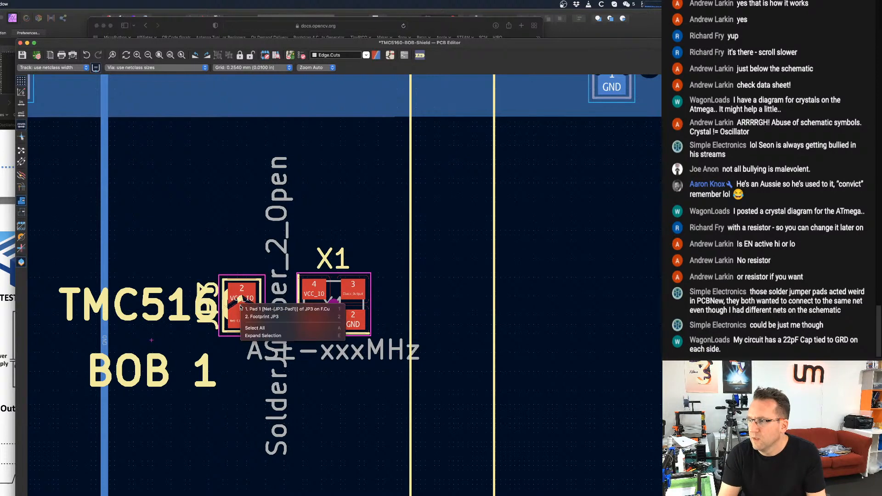
# Hide the reference designator and value text of the JP3 footprint.
pyautogui.doubleClick(246, 322)
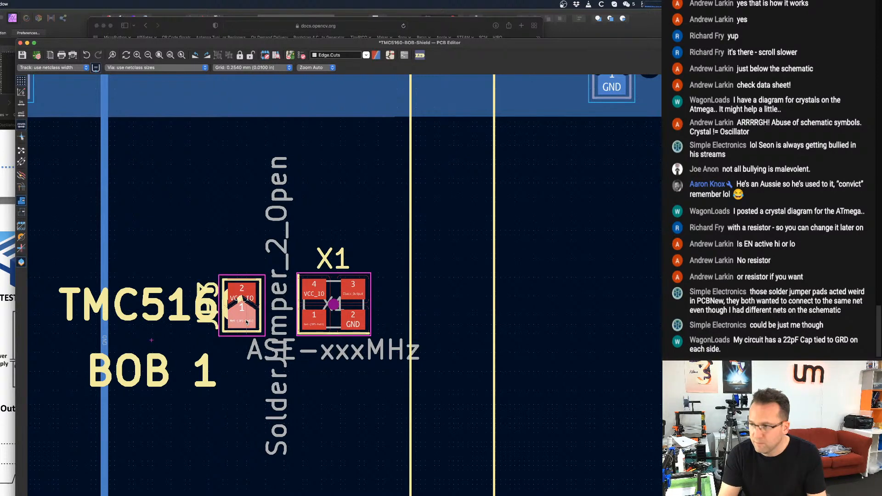
pyautogui.press('Escape')
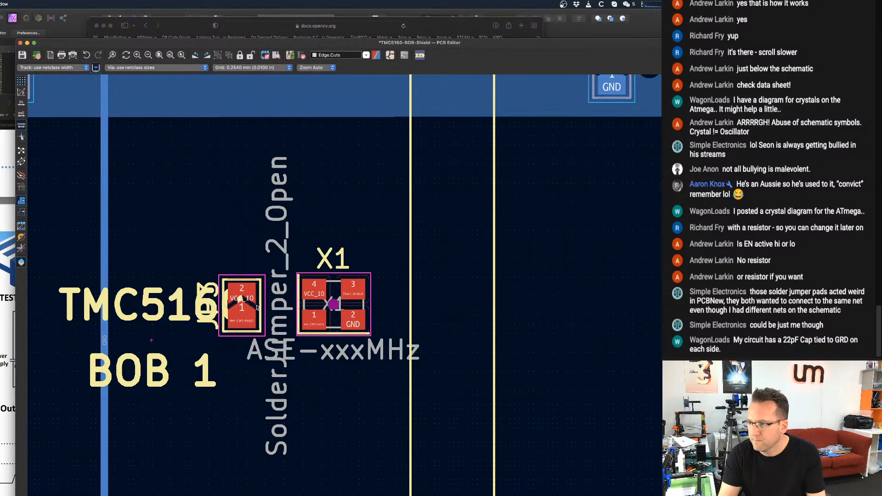
pyautogui.click(255, 308)
pyautogui.press('e')
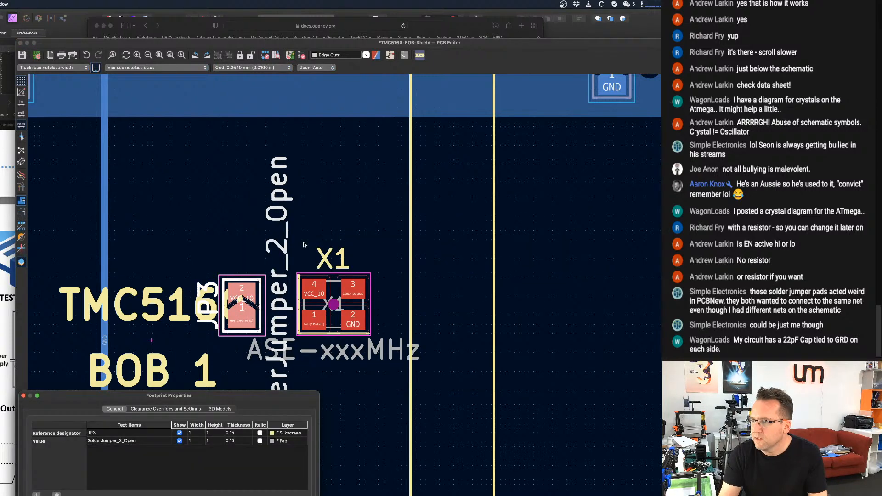
pyautogui.click(179, 433)
pyautogui.click(179, 441)
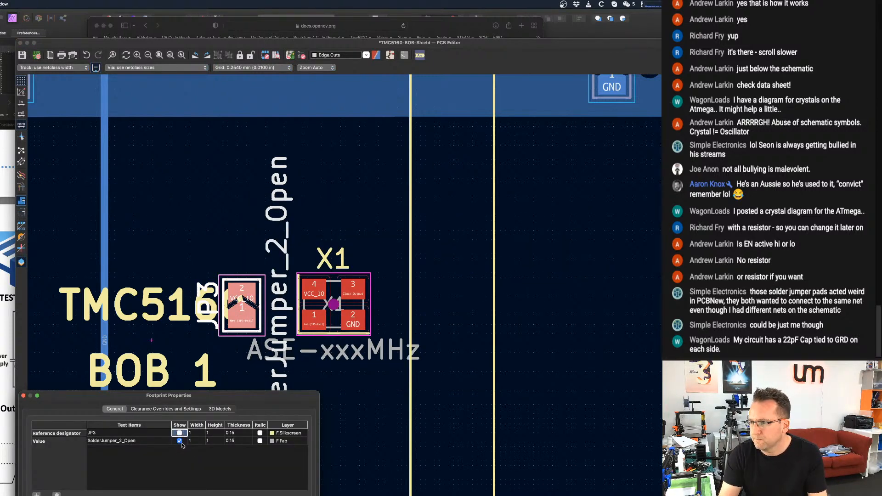
pyautogui.press('Return')
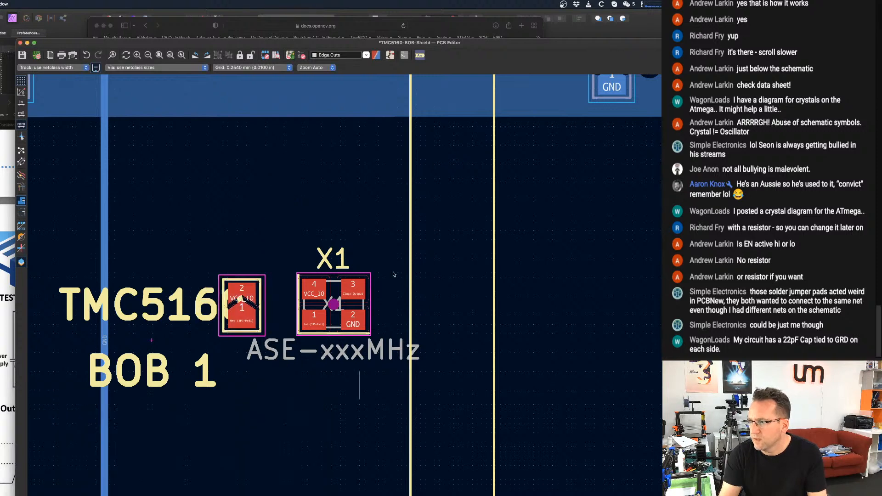
# Hide the reference designator, value and ${REFERENCE} texts of the X1 footprint.
pyautogui.doubleClick(335, 293)
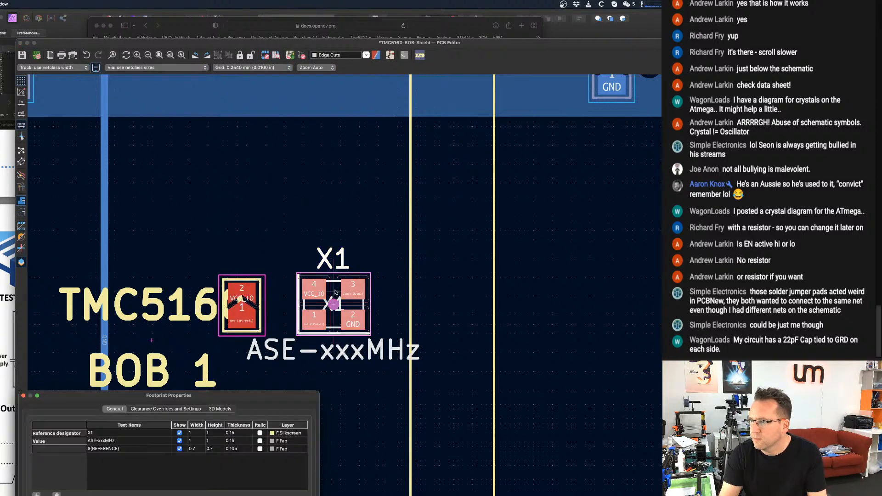
pyautogui.click(179, 441)
pyautogui.click(180, 448)
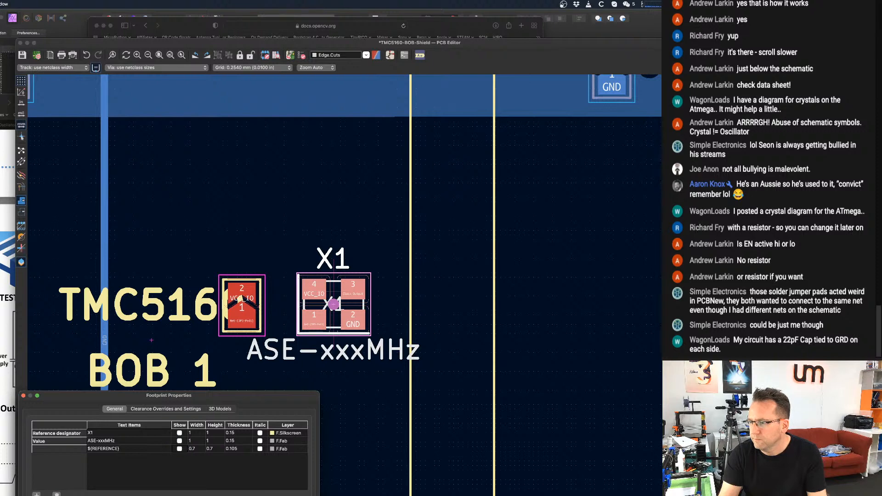
pyautogui.press('Return')
pyautogui.scroll(-2, 371, 440)
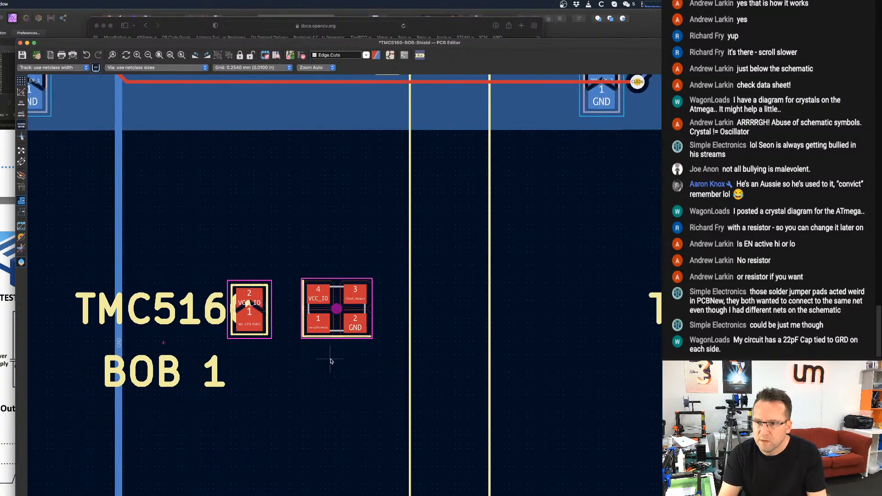
pyautogui.scroll(1, 339, 358)
pyautogui.scroll(-1, 343, 355)
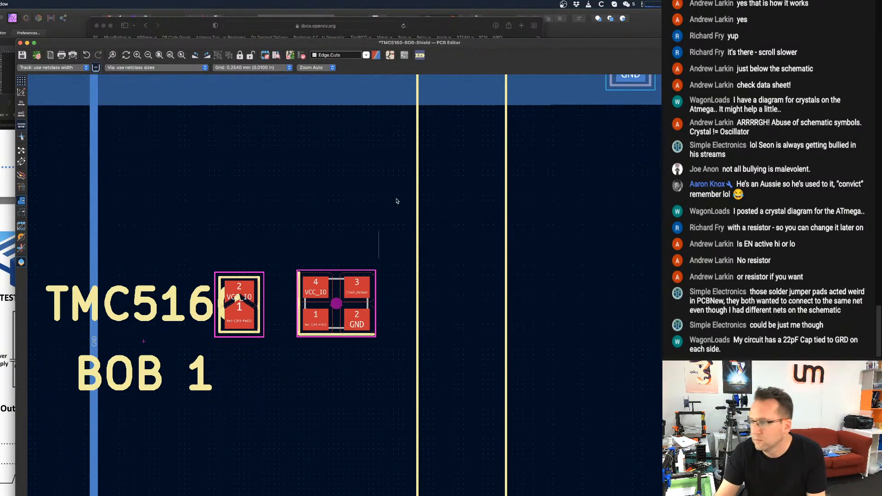
pyautogui.scroll(-1, 321, 402)
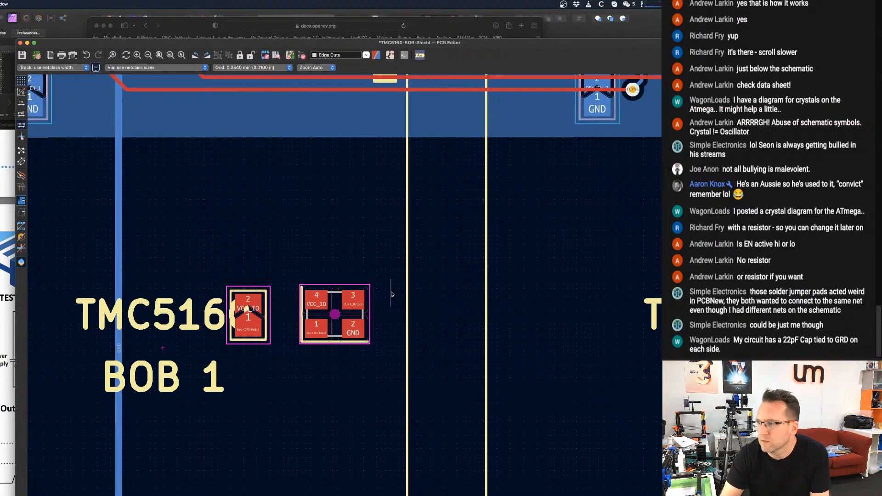
pyautogui.scroll(-2, 391, 294)
pyautogui.scroll(3, 311, 339)
pyautogui.scroll(-2, 342, 316)
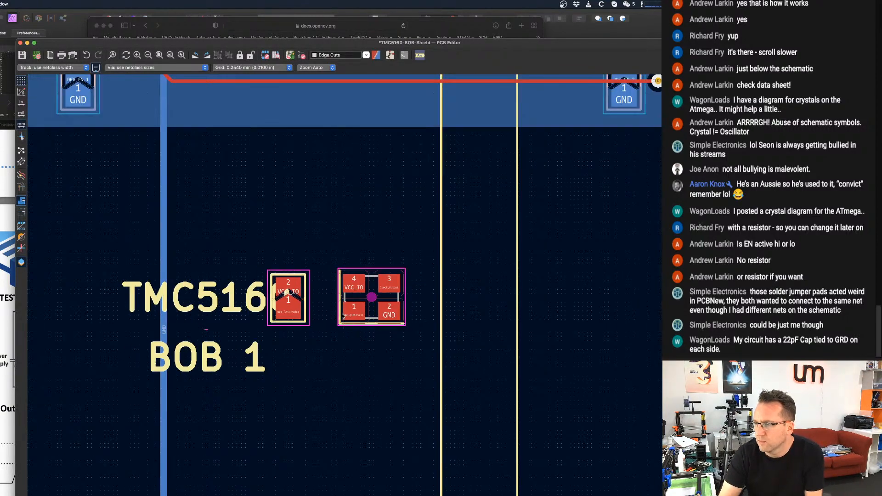
pyautogui.scroll(1, 342, 316)
pyautogui.scroll(-1, 343, 303)
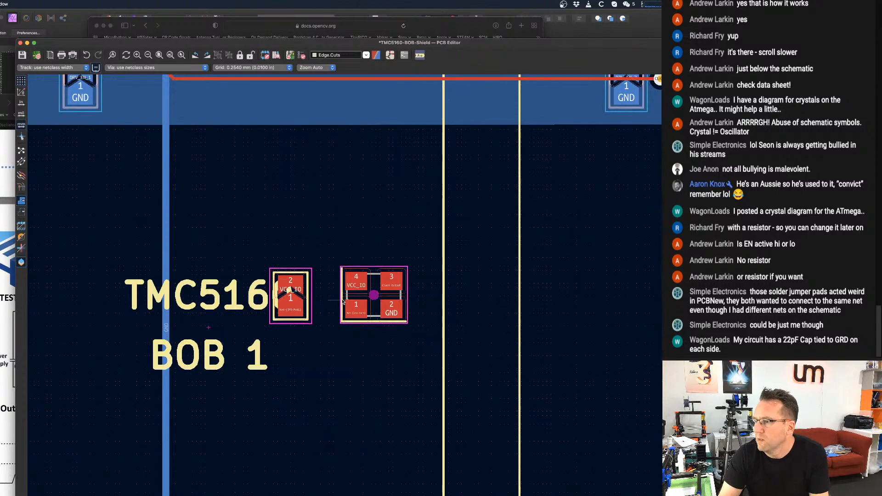
pyautogui.scroll(2, 343, 300)
pyautogui.scroll(-3, 361, 295)
pyautogui.scroll(1, 361, 294)
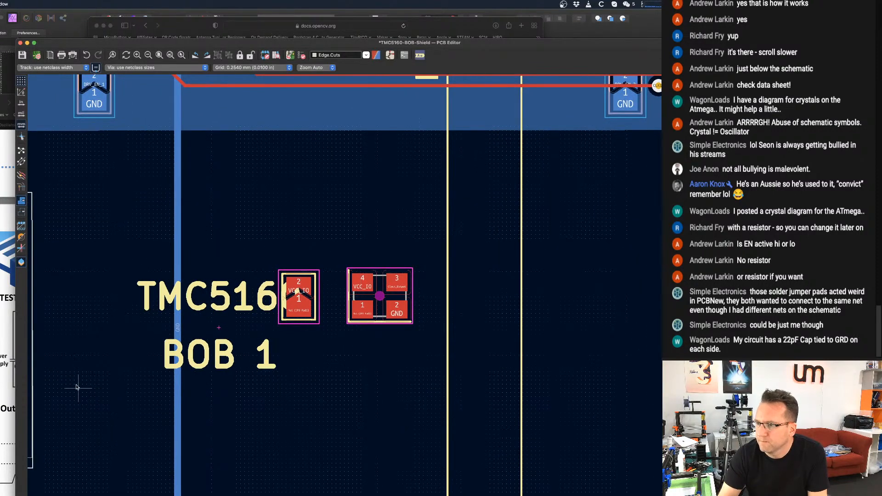
# Check the oscillator's test circuit and enable switch table in the Harmony Electronics datasheet, and return to the PCB Editor.
pyautogui.click(8, 377)
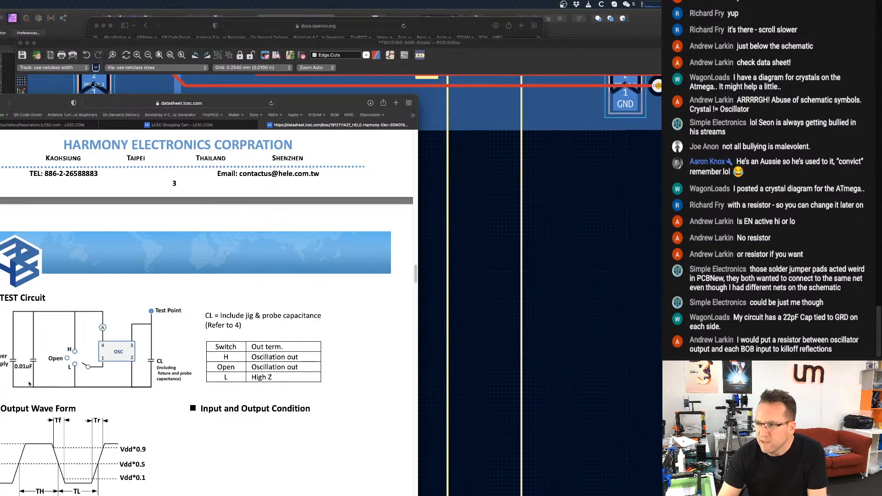
pyautogui.scroll(-5, 55, 376)
pyautogui.click(473, 217)
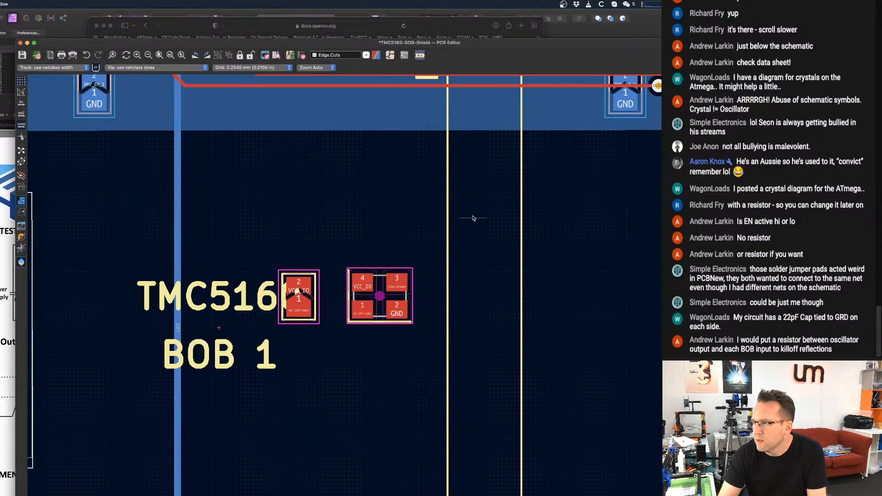
# Review the placement of JP3 and X1 inside the BOB 1 outline, save the board and switch to the Schematic Editor.
pyautogui.scroll(-5, 472, 216)
pyautogui.scroll(5, 467, 200)
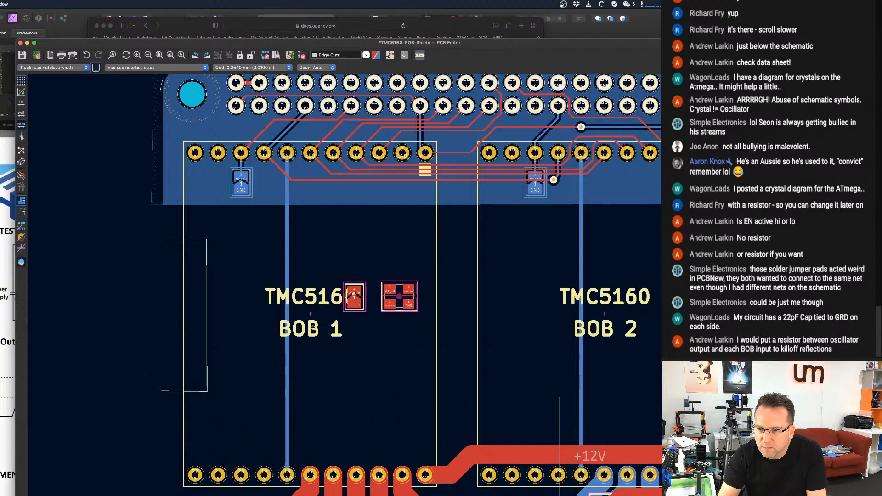
pyautogui.scroll(1, 312, 327)
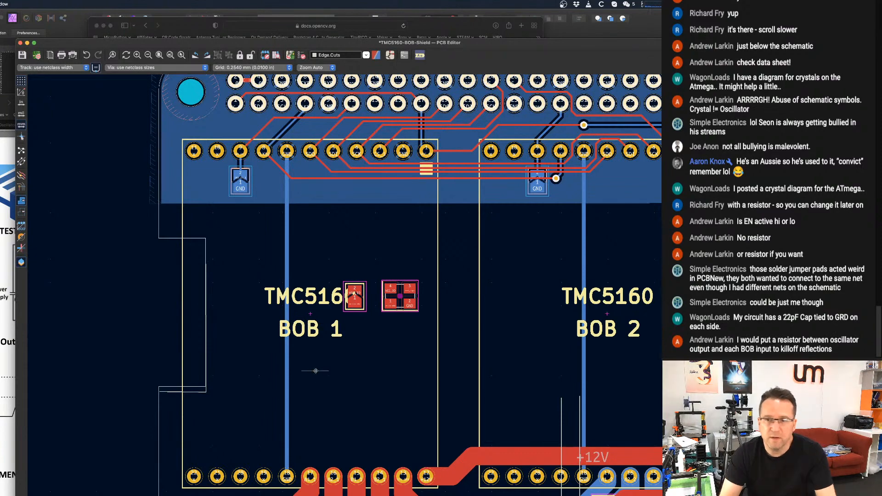
pyautogui.scroll(-3, 399, 325)
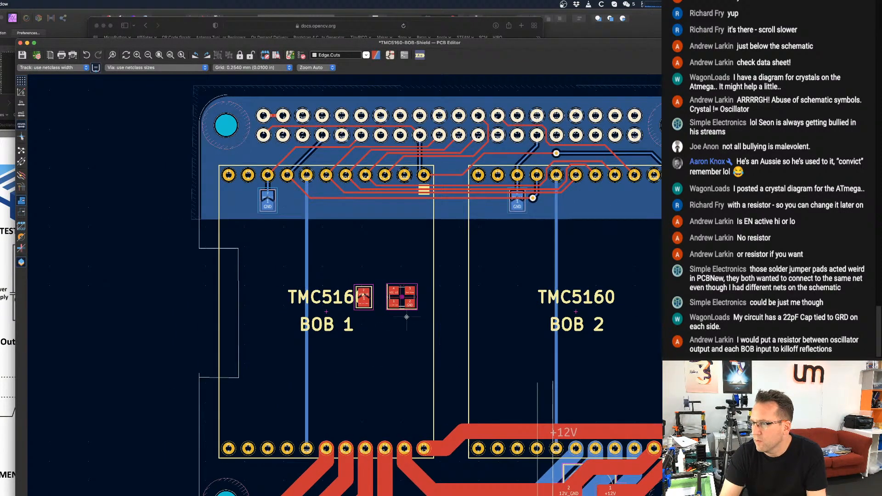
pyautogui.scroll(2, 407, 315)
pyautogui.moveTo(407, 315); pyautogui.dragTo(423, 280, button='middle')
pyautogui.scroll(-1, 424, 279)
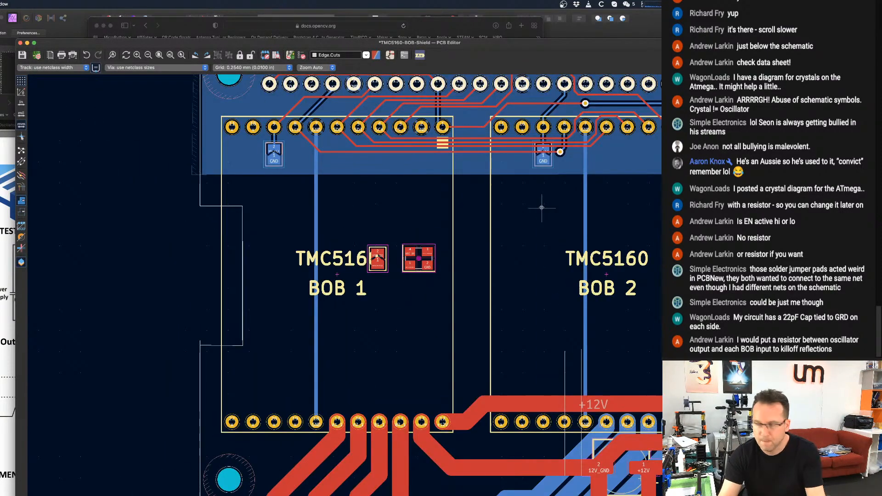
pyautogui.press('super+s')
pyautogui.click(390, 55)
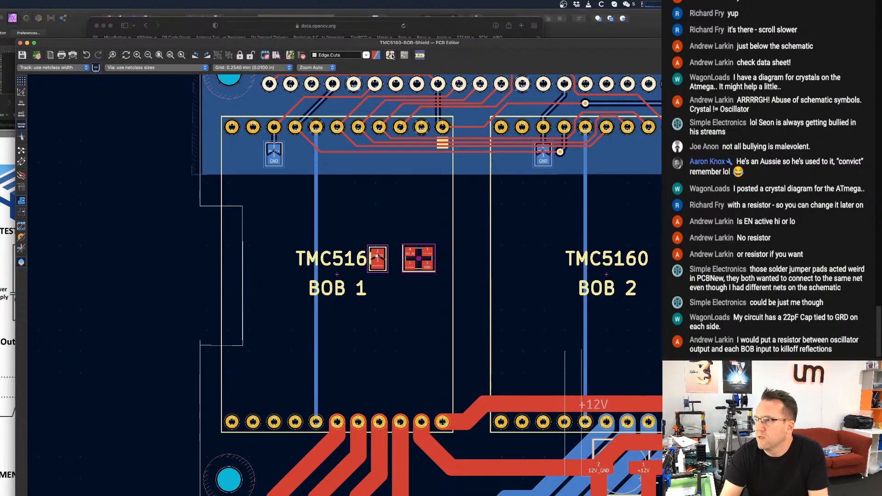
# Examine the clock wiring in the schematic: the CLK16 labels on the Raspberry Pi header and both BOB modules, and X1's Clock_Output net.
pyautogui.moveTo(379, 391); pyautogui.dragTo(390, 136, button='middle')
pyautogui.moveTo(258, 194); pyautogui.dragTo(315, 291, button='middle')
pyautogui.scroll(4, 315, 291)
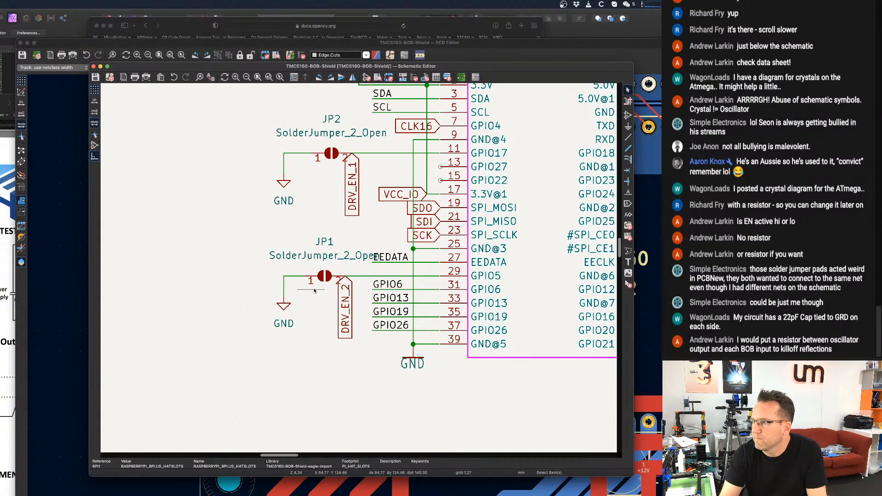
pyautogui.scroll(-4, 314, 291)
pyautogui.moveTo(533, 164); pyautogui.dragTo(329, 180, button='middle')
pyautogui.scroll(8, 444, 264)
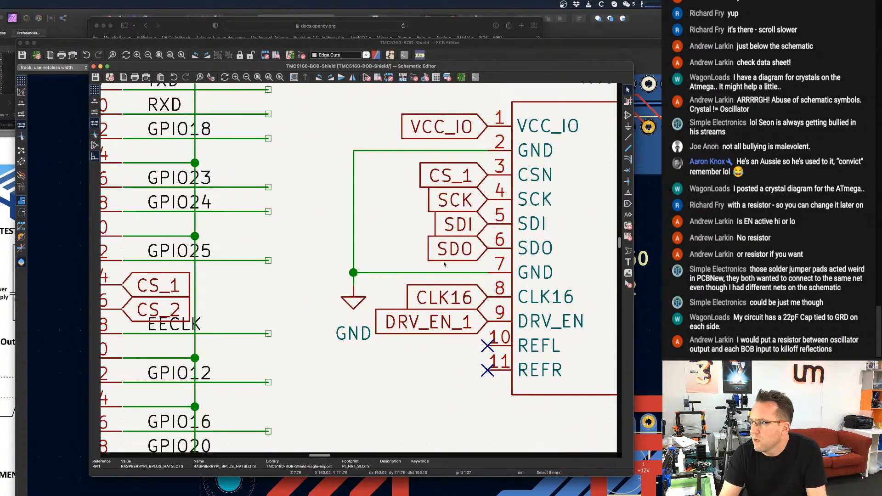
pyautogui.scroll(-9, 458, 276)
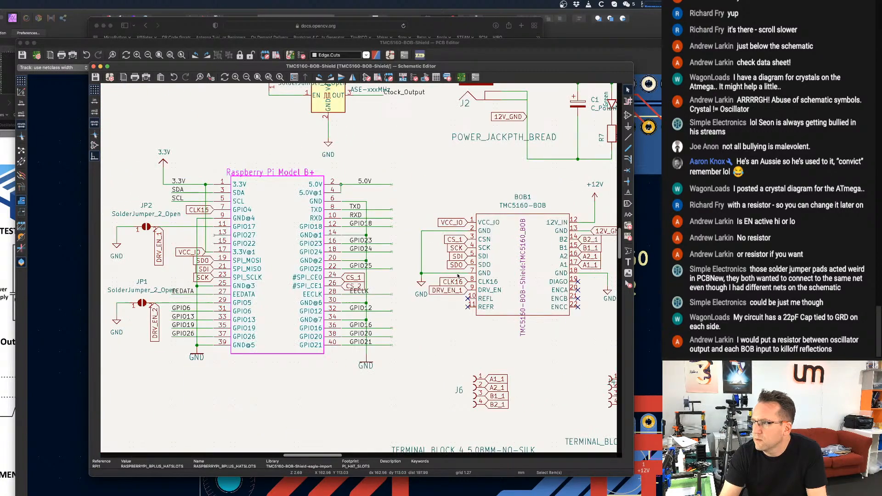
pyautogui.moveTo(419, 153); pyautogui.dragTo(406, 181, button='middle')
pyautogui.scroll(4, 406, 182)
pyautogui.scroll(-1, 406, 181)
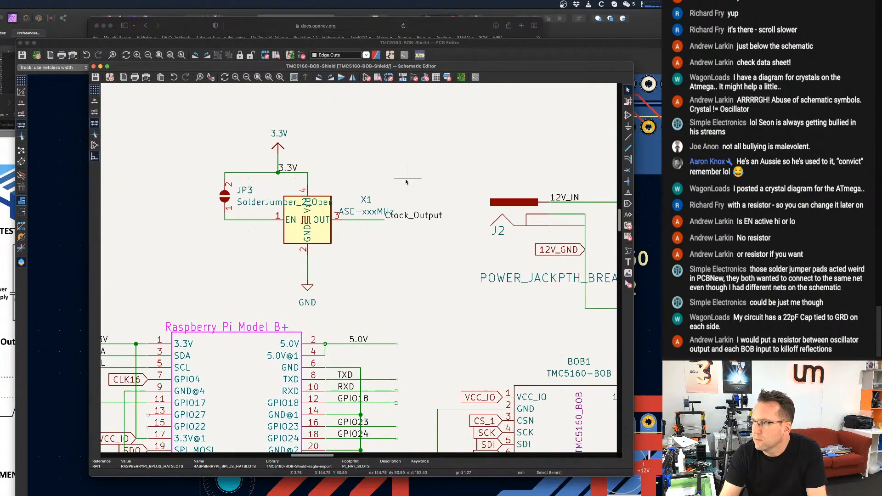
pyautogui.scroll(-2, 406, 182)
pyautogui.scroll(-1, 407, 230)
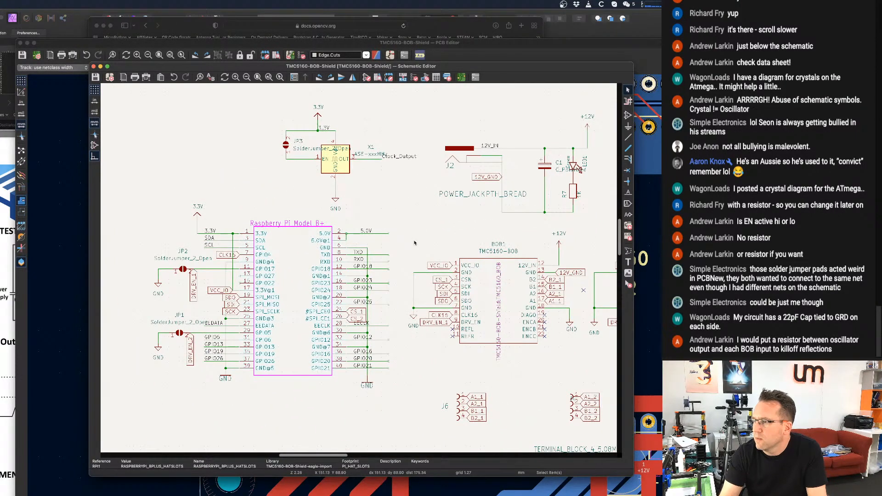
pyautogui.scroll(1, 415, 250)
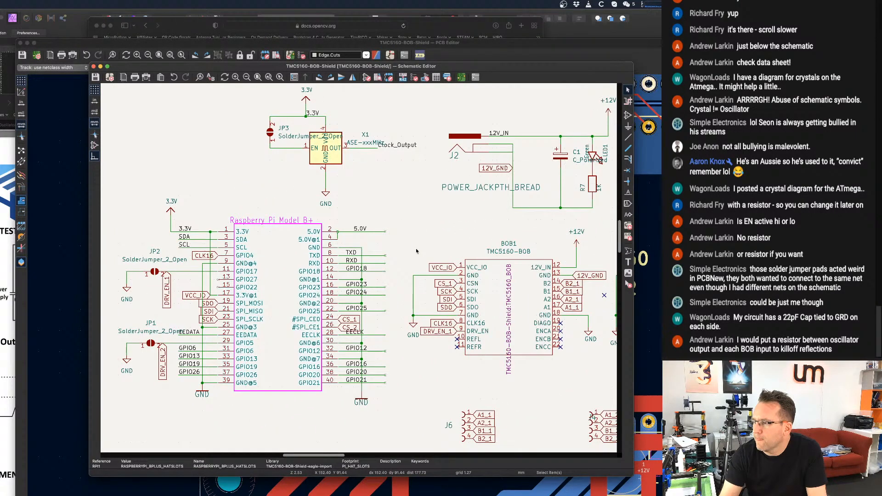
pyautogui.hscroll(5, 417, 193)
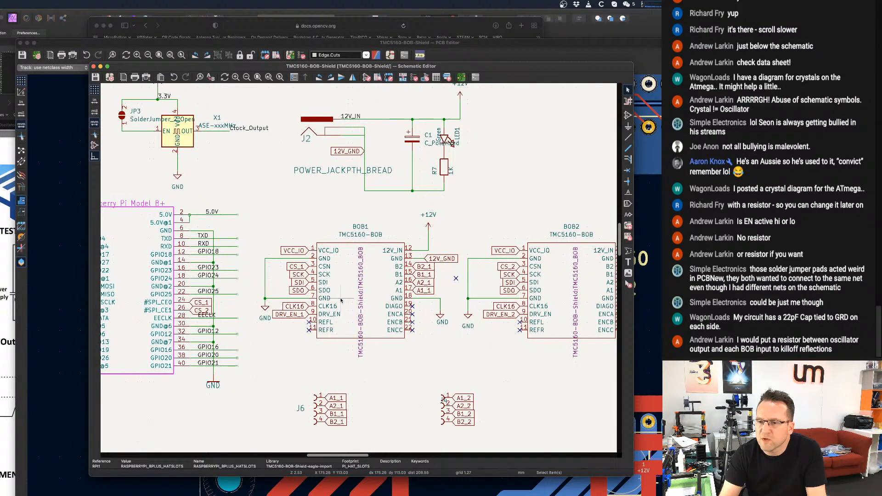
pyautogui.hscroll(-2, 338, 312)
pyautogui.scroll(-1, 338, 313)
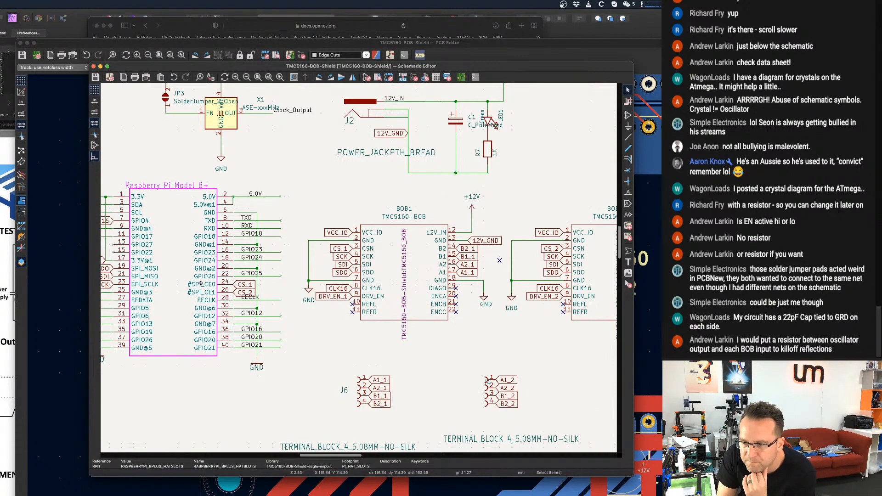
pyautogui.scroll(-1, 200, 284)
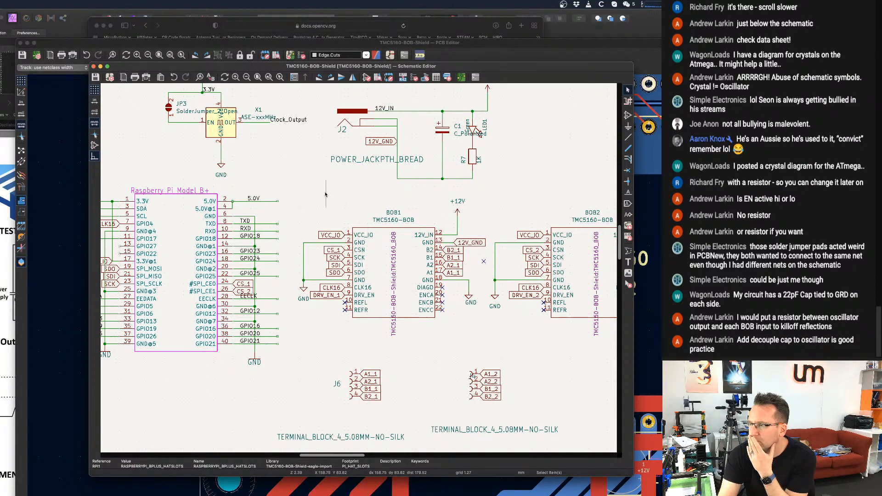
pyautogui.scroll(4, 338, 271)
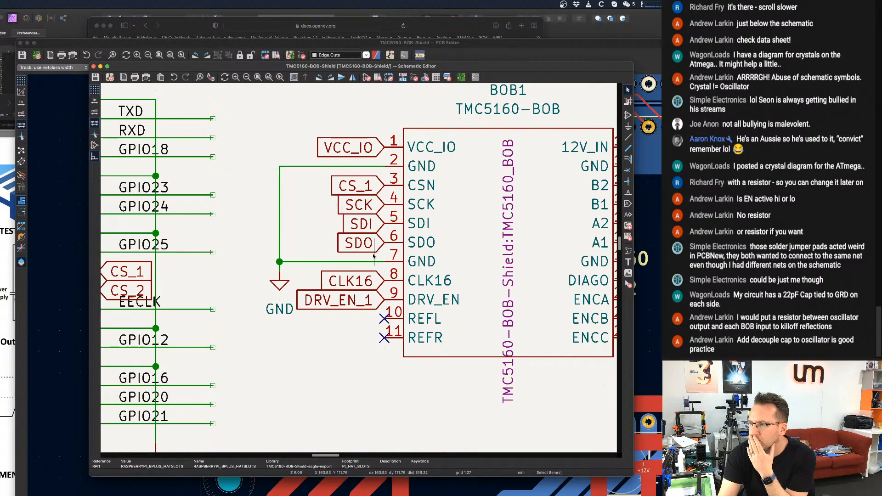
pyautogui.scroll(-4, 370, 256)
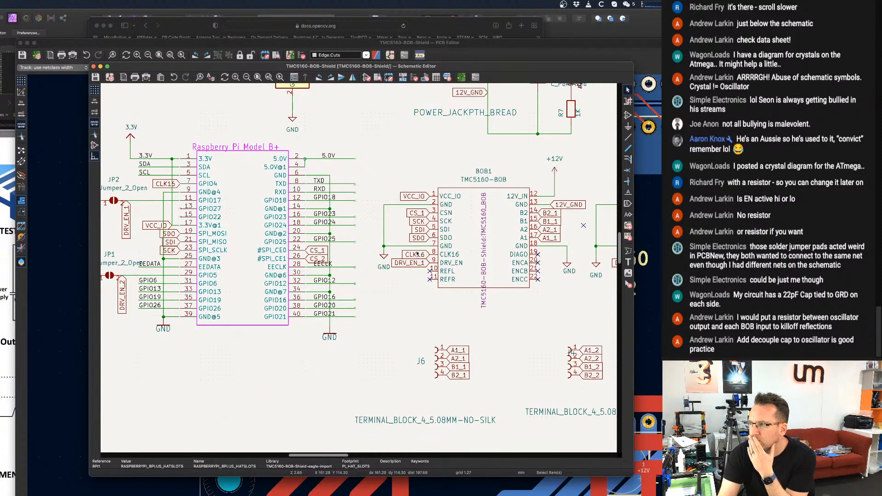
pyautogui.scroll(1, 416, 254)
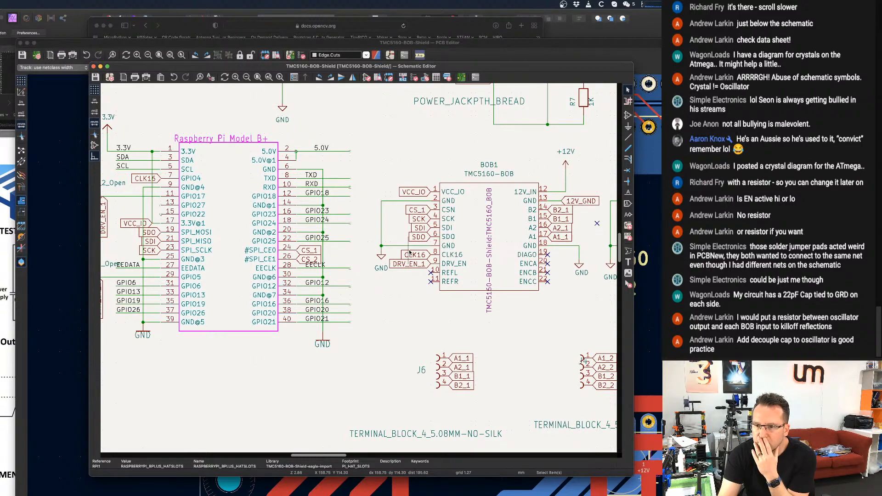
pyautogui.scroll(-3, 410, 251)
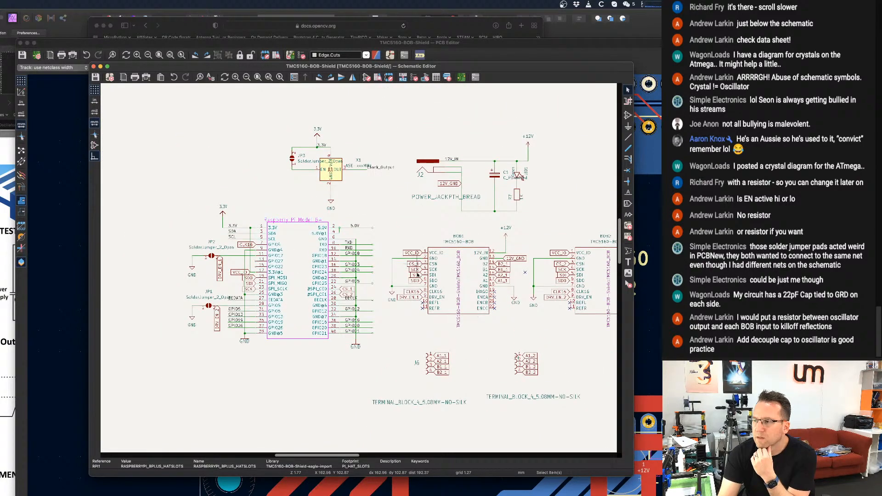
pyautogui.scroll(3, 297, 182)
pyautogui.scroll(-3, 420, 186)
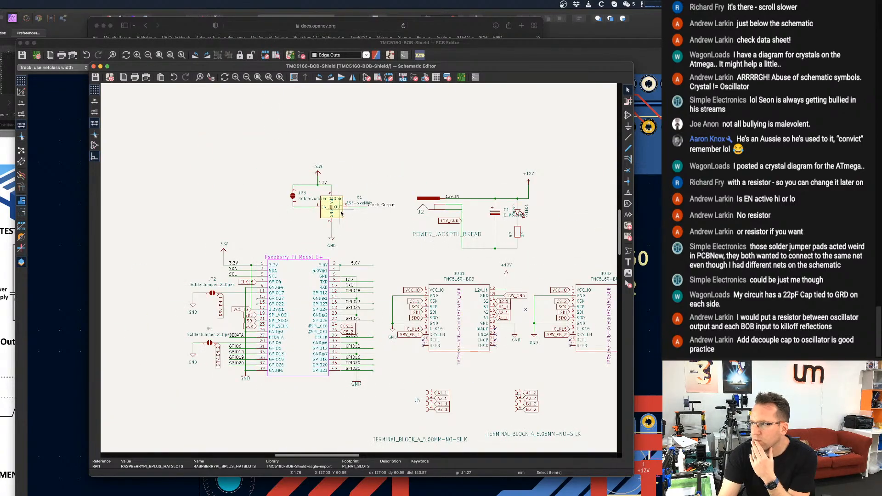
pyautogui.moveTo(421, 186); pyautogui.dragTo(320, 142, button='middle')
pyautogui.moveTo(350, 214); pyautogui.dragTo(404, 235, button='middle')
pyautogui.scroll(3, 370, 227)
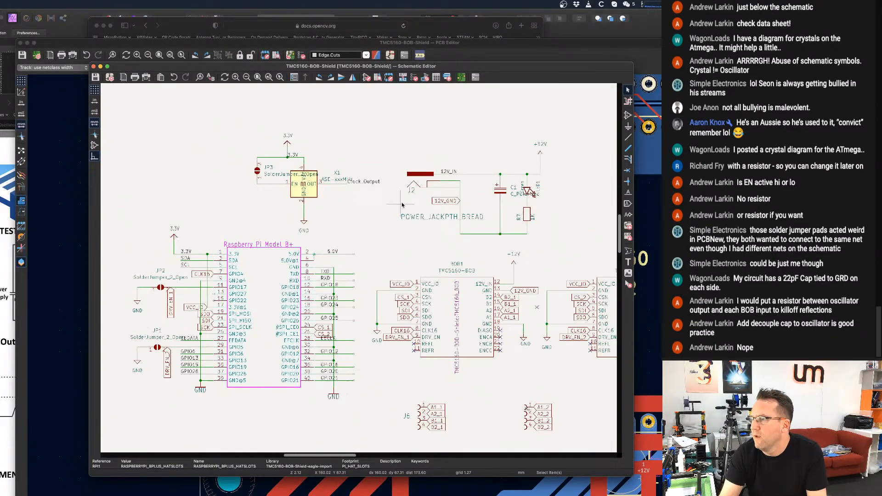
# Duplicate resistor R7 and place the vertical copy between the Raspberry Pi header and BOB1, beside BOB1's GND symbol.
pyautogui.scroll(1, 533, 212)
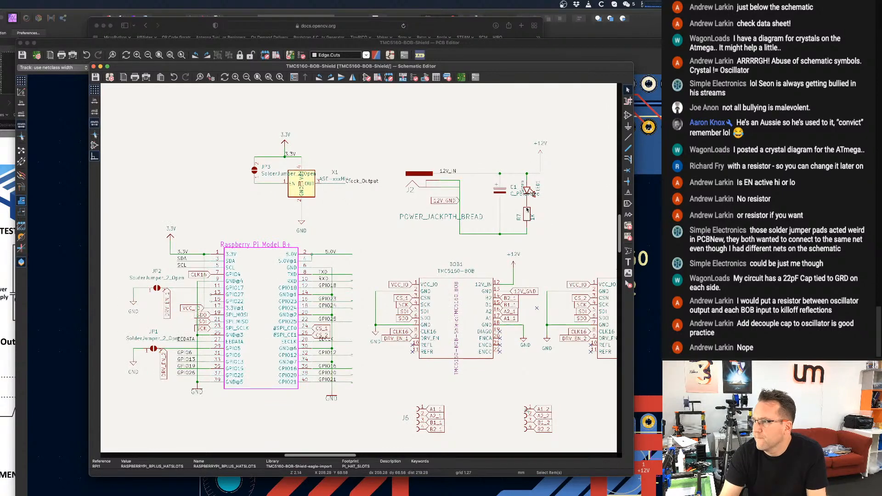
pyautogui.scroll(5, 534, 212)
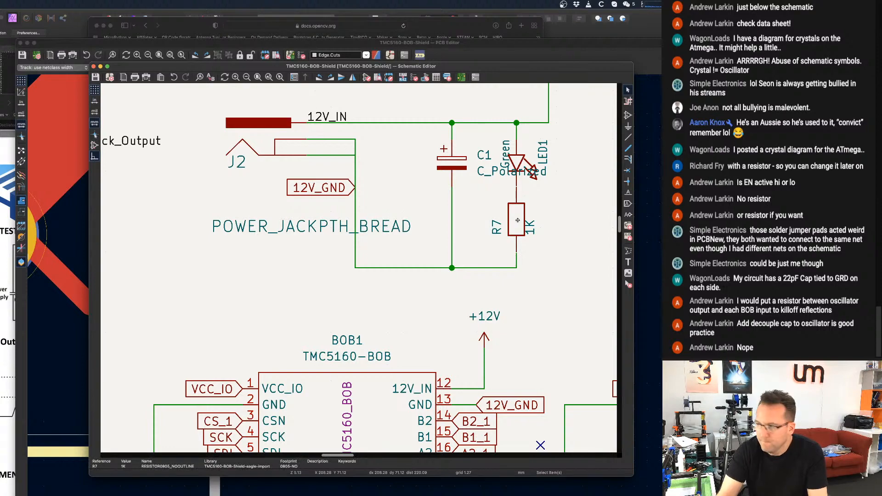
pyautogui.press('super+d')
pyautogui.scroll(-5, 518, 221)
pyautogui.scroll(3, 347, 309)
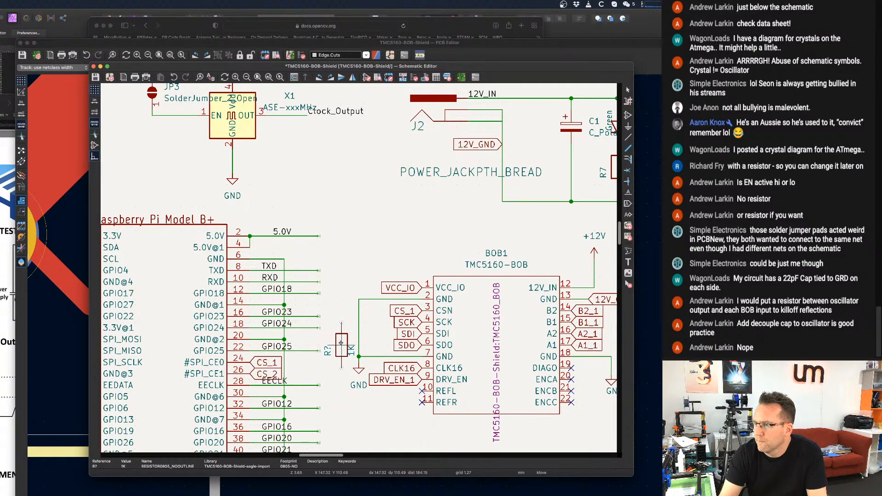
pyautogui.click(341, 343)
pyautogui.click(375, 352)
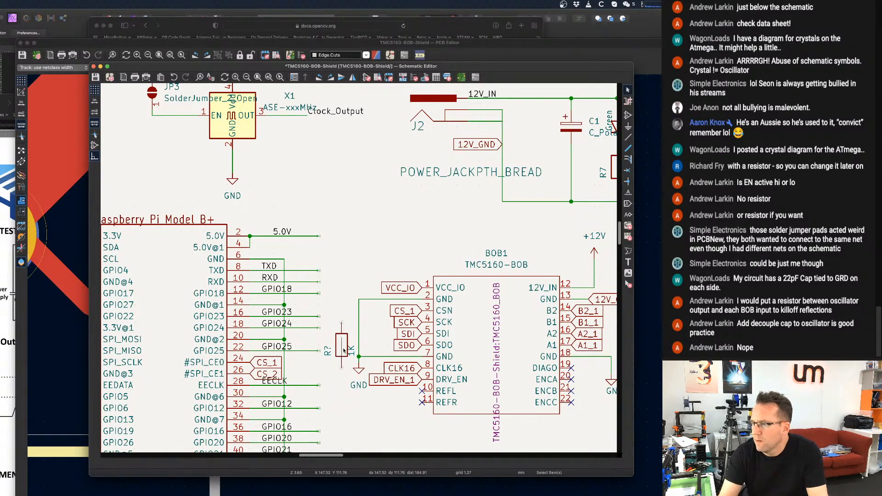
# Move the CLK16 label off BOB1's pin 8, rotate it to vertical and place it above the new resistor.
pyautogui.press('m')
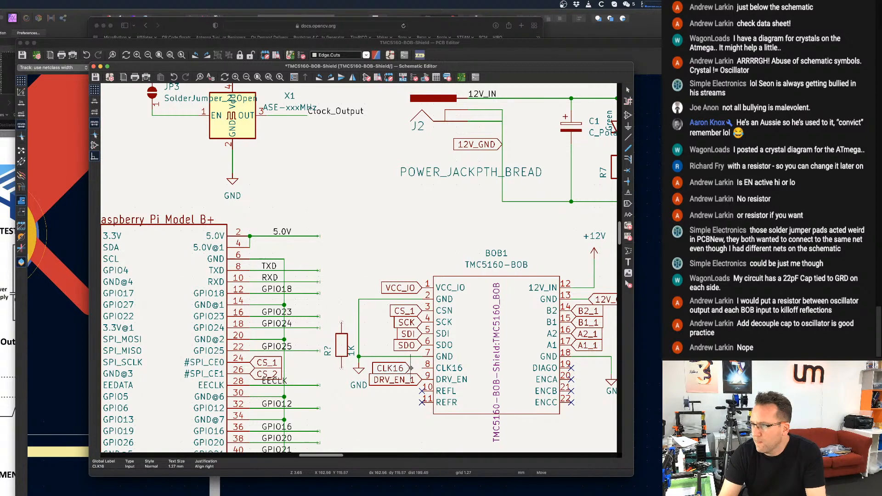
pyautogui.press('r')
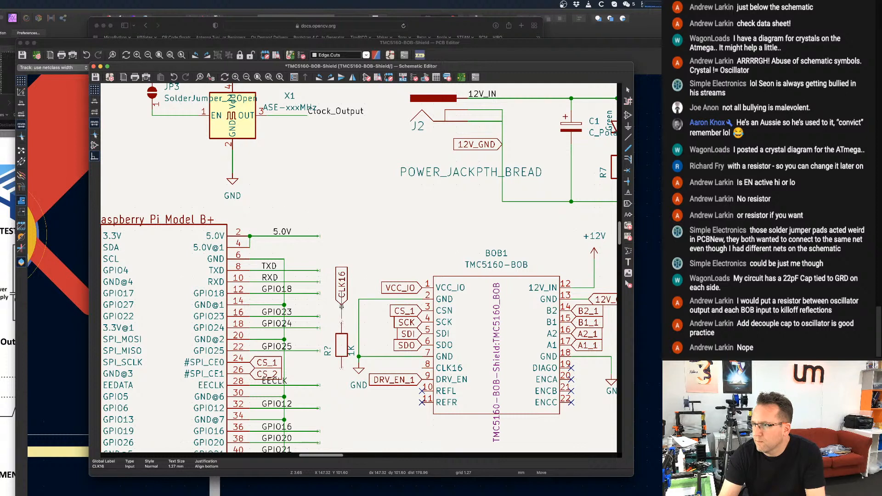
pyautogui.click(341, 304)
# Wire the CLK16 label to the new resistor's upper end, and the resistor's lower end to BOB1's CLK16 pin 8.
pyautogui.press('w')
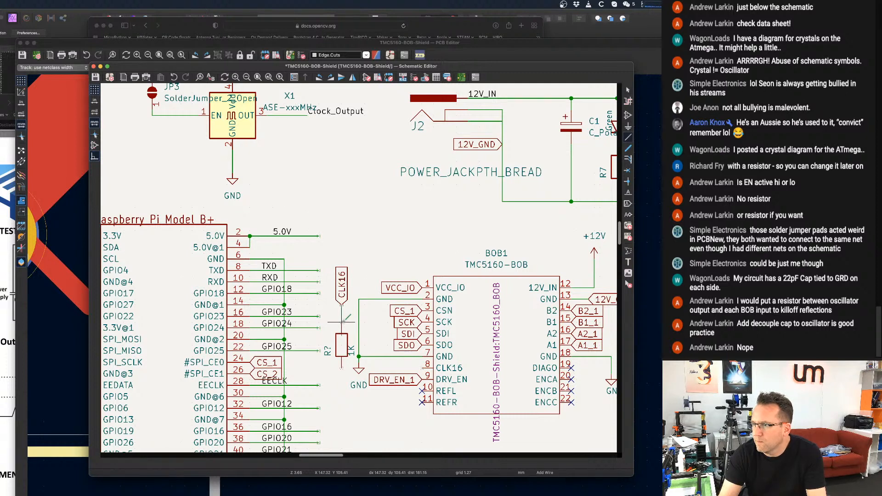
pyautogui.press('Escape')
pyautogui.press('w')
pyautogui.click(423, 367)
pyautogui.press('Escape')
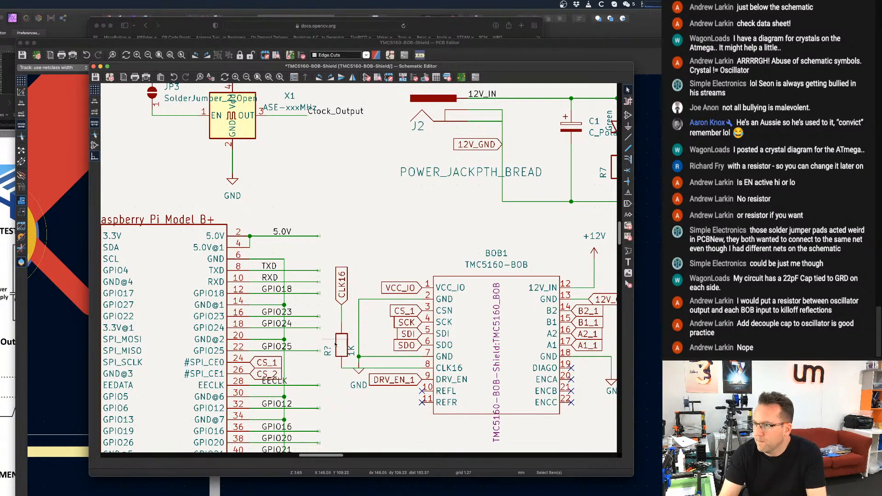
# Change the value of the new series resistor between the Raspberry Pi header and BOB1 to 0.
pyautogui.moveTo(335, 343); pyautogui.dragTo(340, 335)
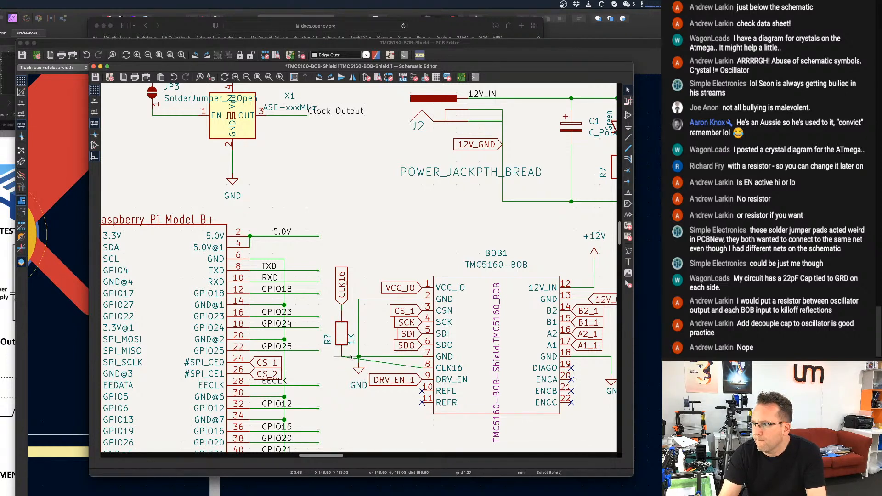
pyautogui.press('super+z')
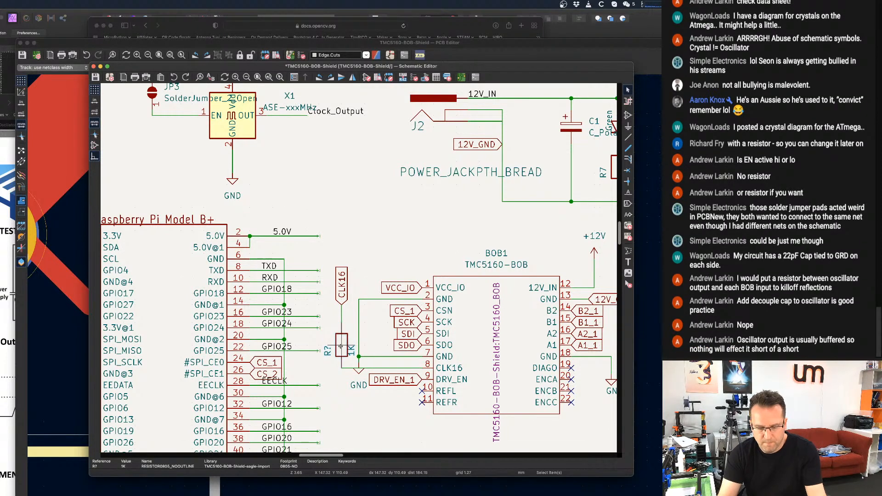
pyautogui.doubleClick(341, 347)
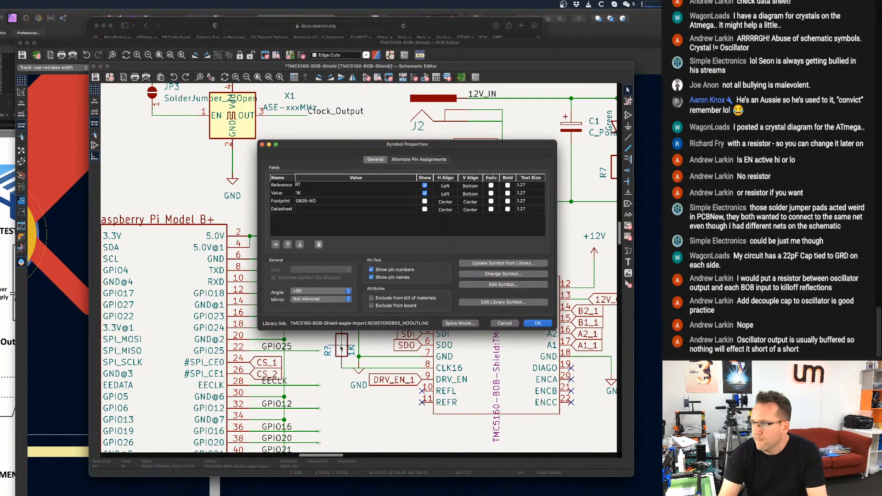
pyautogui.click(305, 185)
pyautogui.click(307, 193)
pyautogui.write('0')
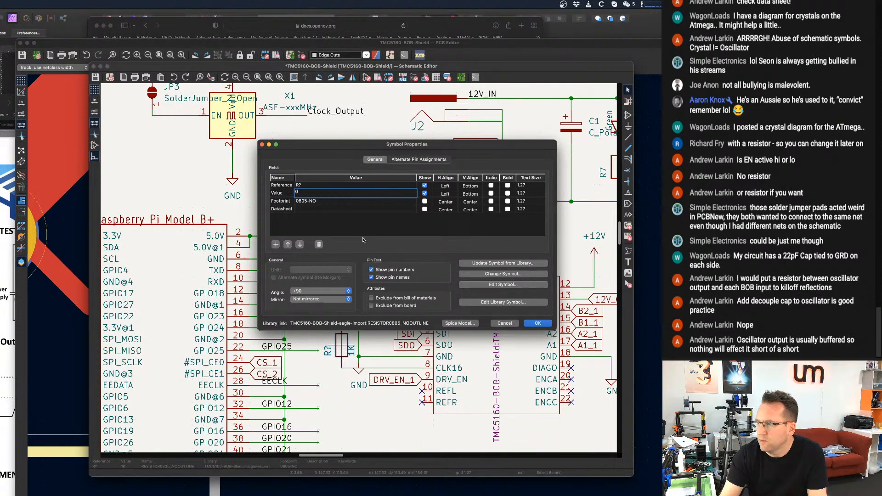
pyautogui.click(537, 323)
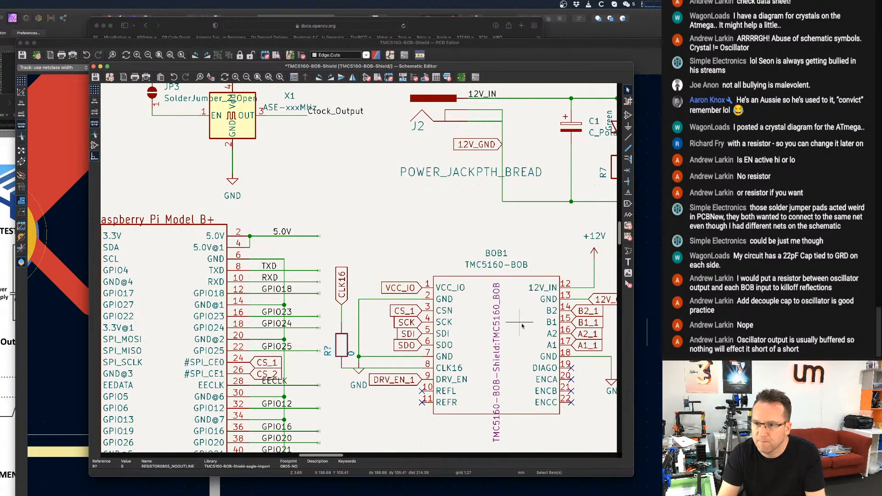
pyautogui.scroll(-3, 360, 306)
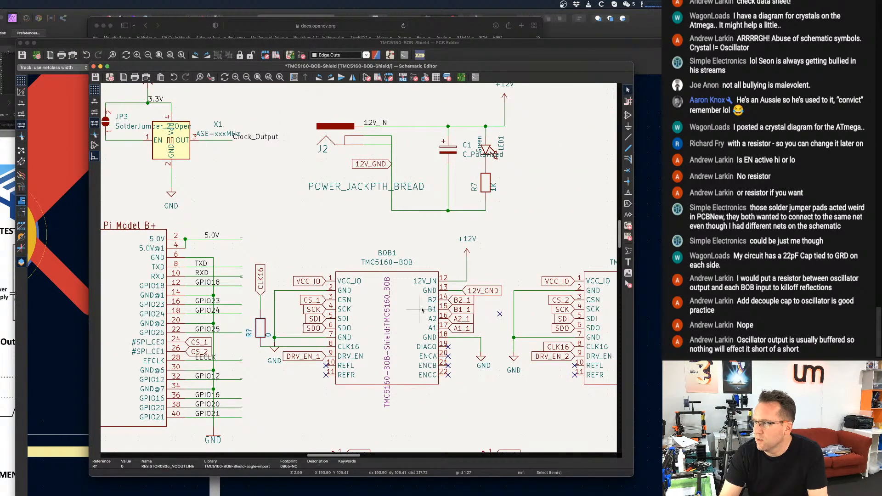
pyautogui.scroll(-2, 463, 284)
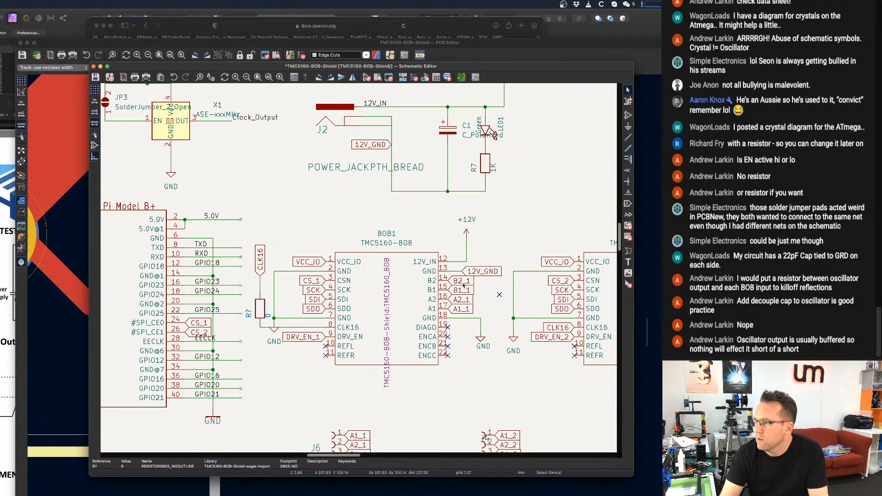
pyautogui.scroll(1, 531, 301)
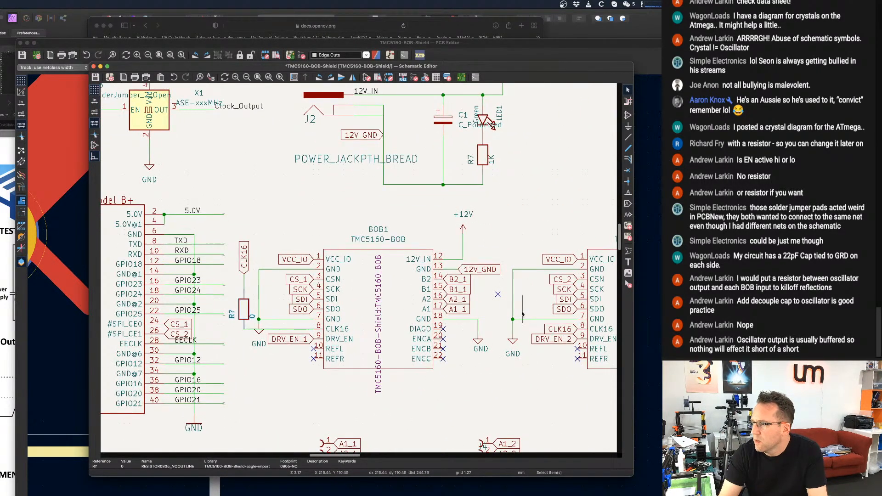
pyautogui.scroll(1, 517, 320)
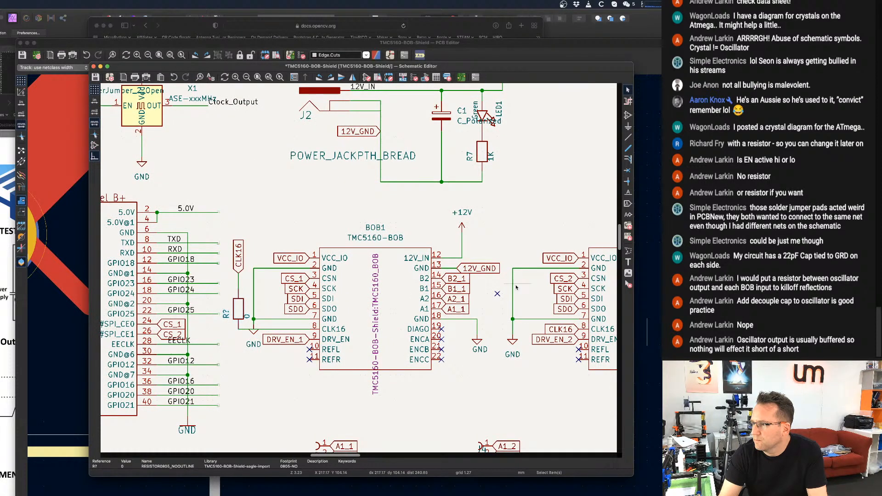
pyautogui.press('super+z')
pyautogui.press('super+z')
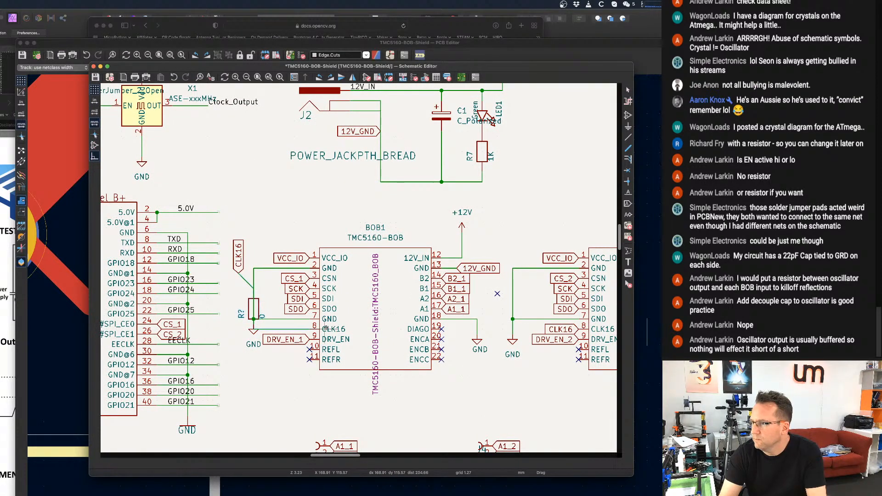
pyautogui.press('super+shift+z')
pyautogui.press('super+shift+z')
pyautogui.press('Escape')
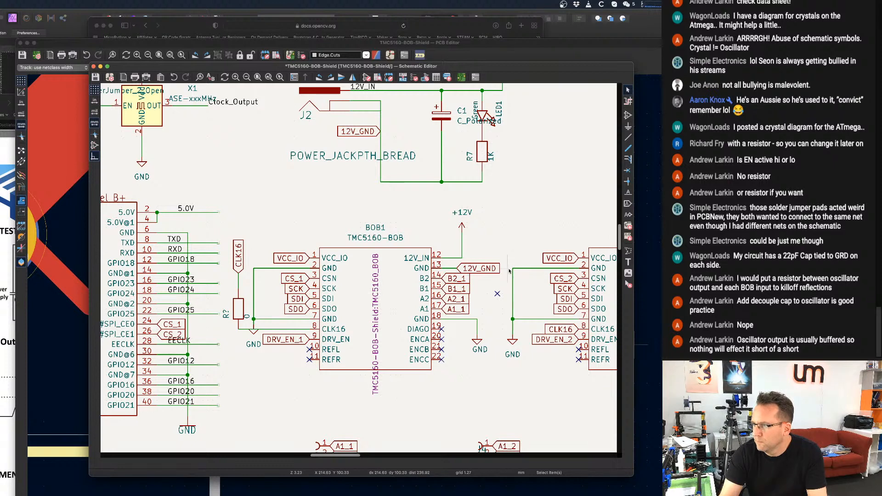
# Shift BOB2's GND wire and symbol closer to the module, and place its CLK16 label vertically in the space beside them.
pyautogui.moveTo(512, 269); pyautogui.dragTo(528, 272)
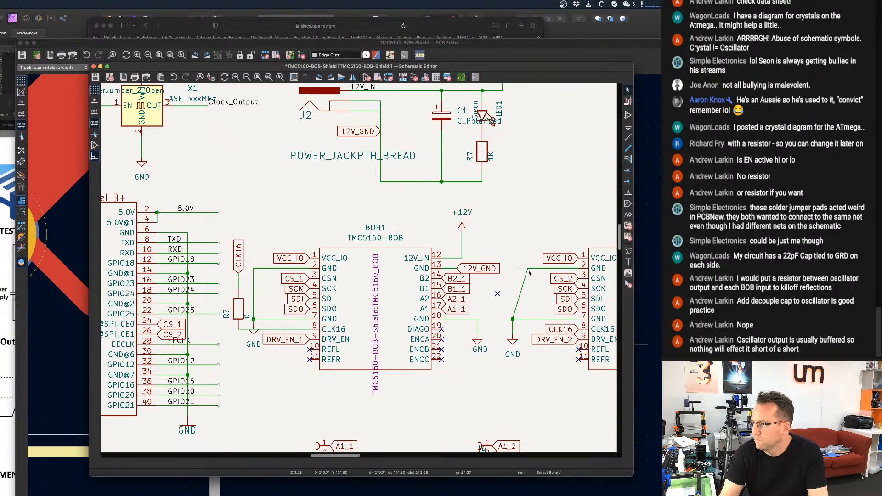
pyautogui.moveTo(513, 319); pyautogui.dragTo(527, 340)
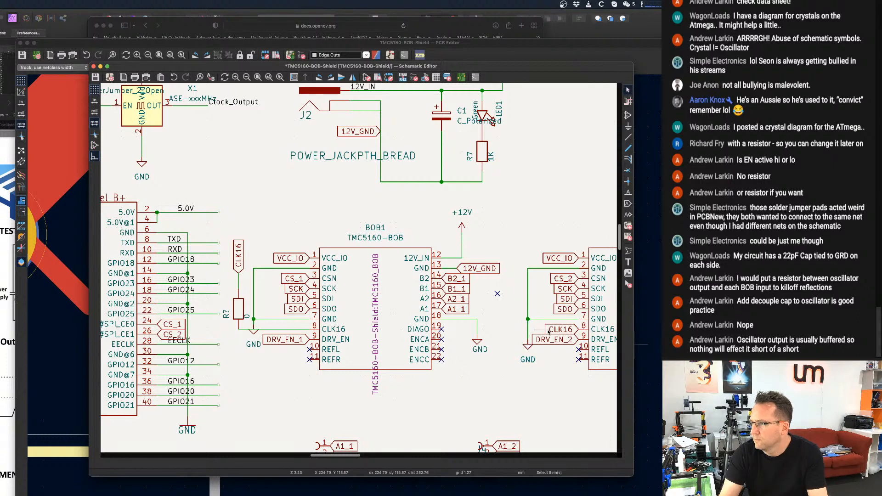
pyautogui.press('m')
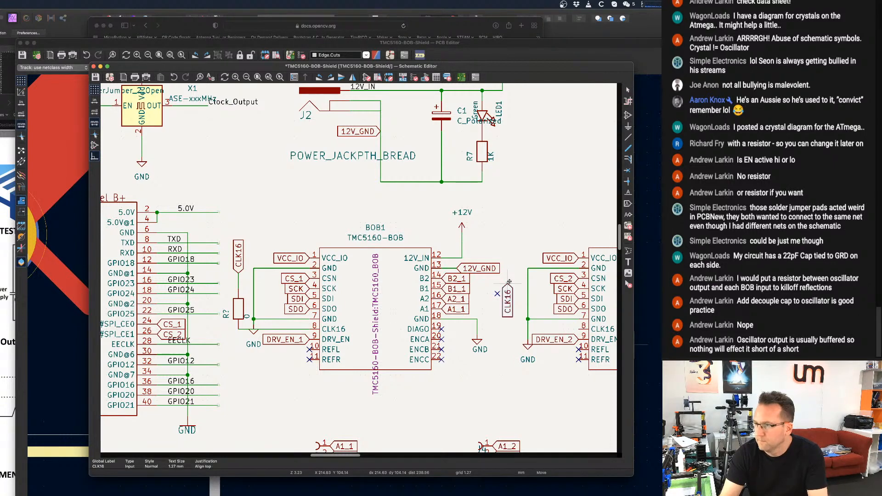
pyautogui.press('r')
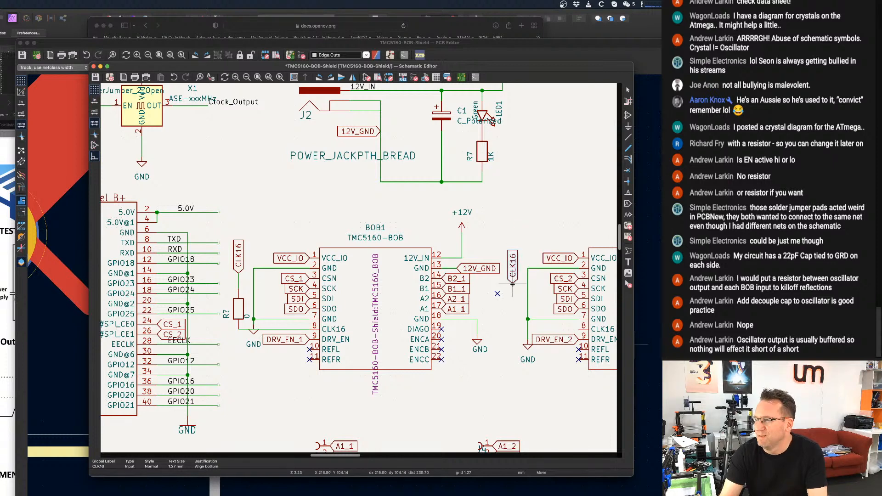
pyautogui.click(509, 273)
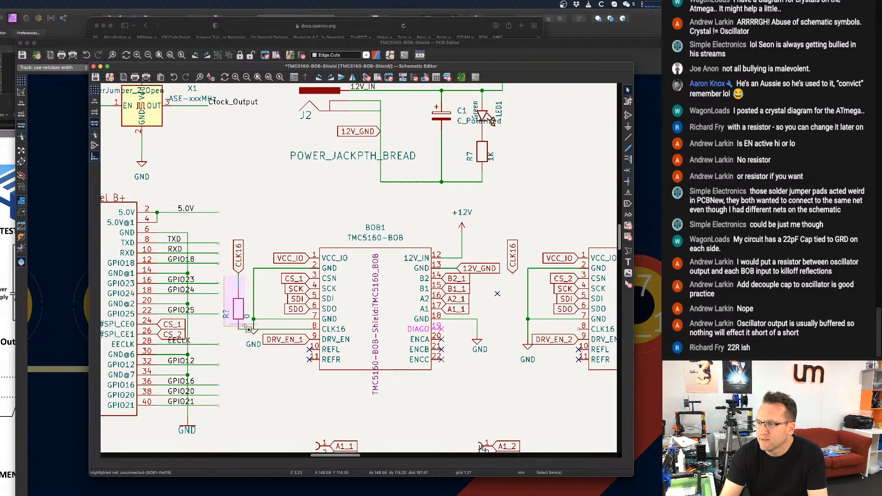
# Duplicate BOB1's series resistor below BOB2's CLK16 label and wire it between that label and BOB2's CLK16 pin 8.
pyautogui.click(244, 327)
pyautogui.hotkey('ctrl', 'd')
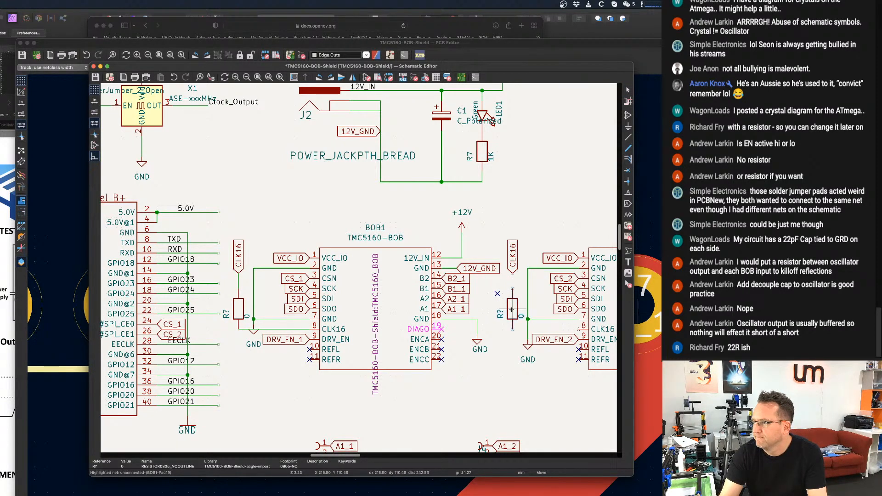
pyautogui.click(512, 304)
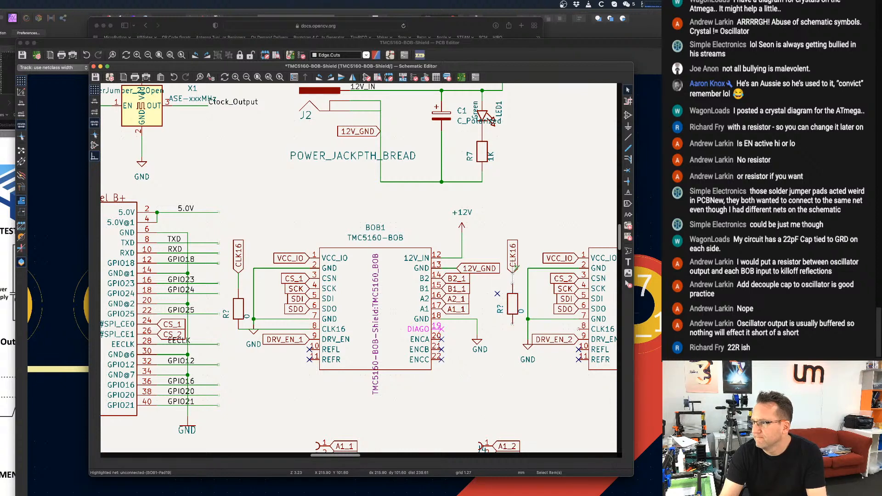
pyautogui.press('w')
pyautogui.click(512, 323)
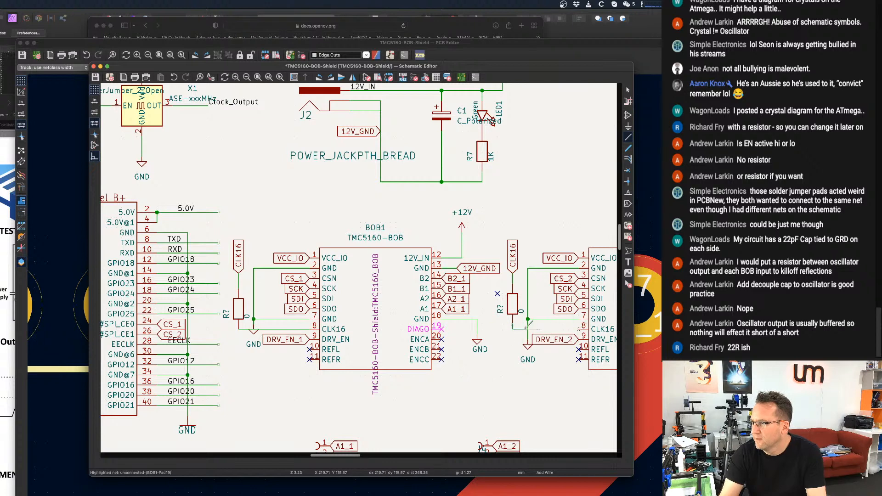
pyautogui.press('Escape')
# Replace the Clock_Output label on X1's OUT wire with a rotated copy of the CLK16 label, and save the schematic.
pyautogui.scroll(1, 503, 277)
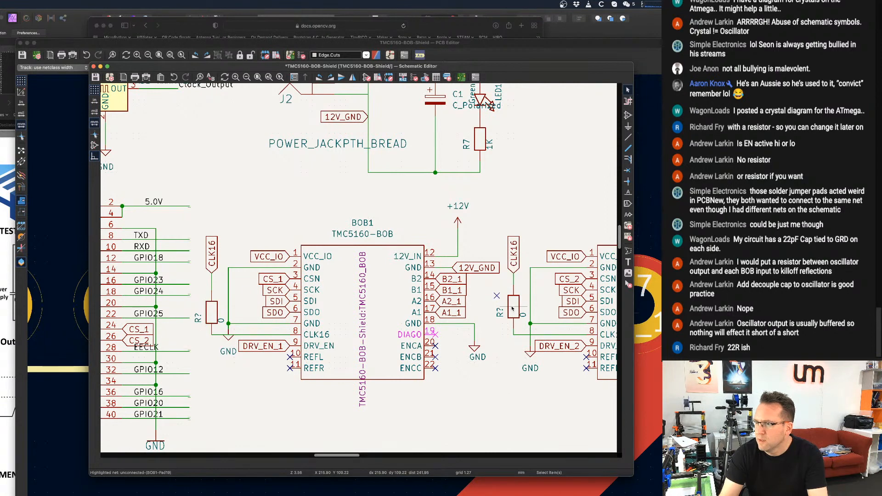
pyautogui.scroll(-1, 511, 313)
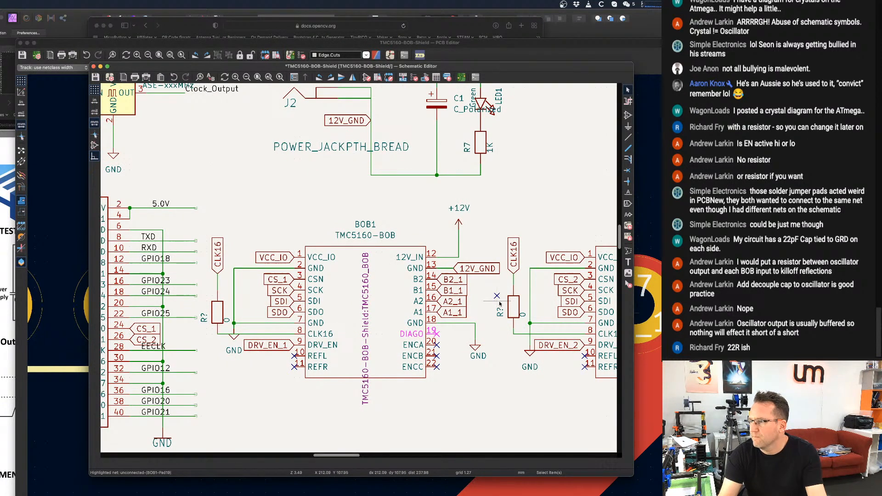
pyautogui.scroll(-4, 496, 295)
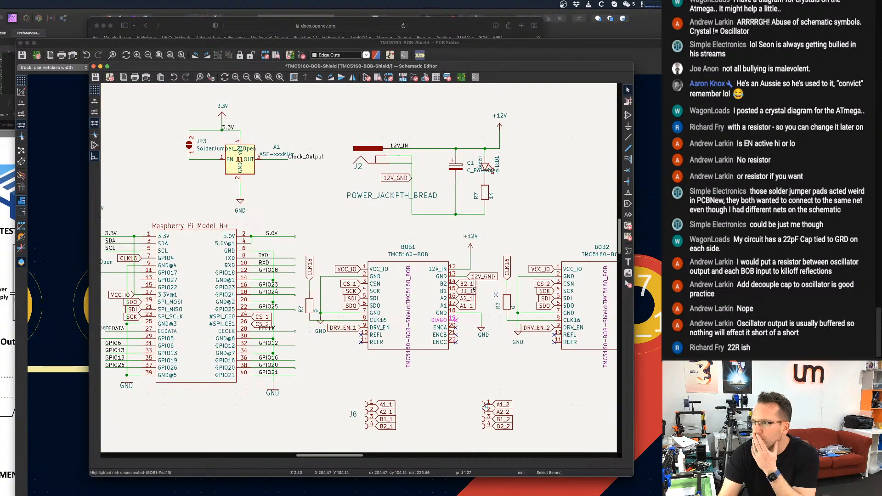
pyautogui.moveTo(357, 197); pyautogui.dragTo(380, 232, button='middle')
pyautogui.scroll(4, 321, 252)
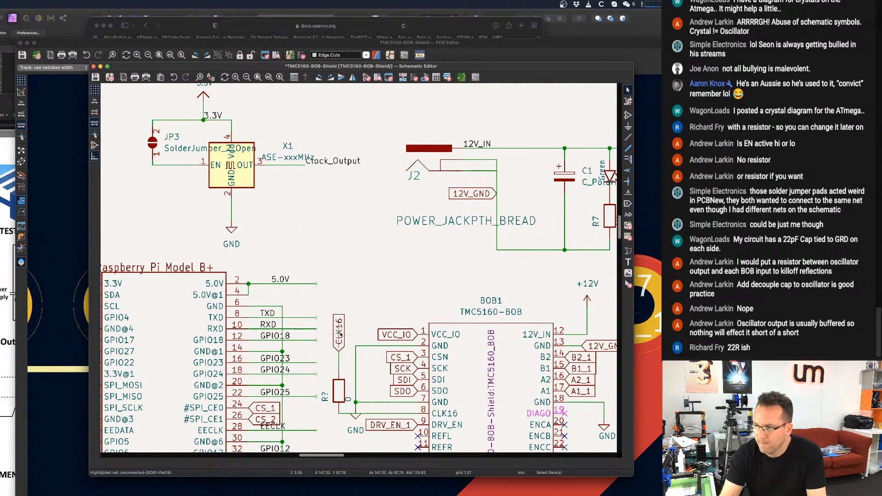
pyautogui.hotkey('ctrl', 'd')
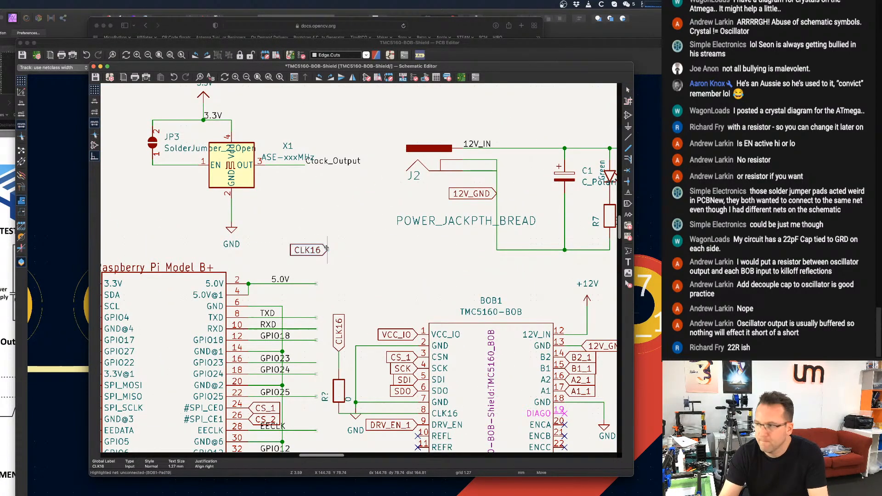
pyautogui.press('r')
pyautogui.press('r')
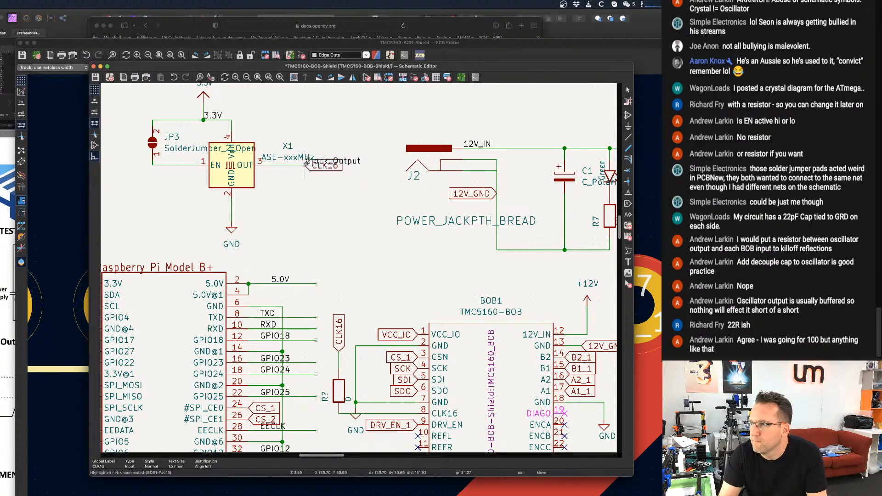
pyautogui.click(305, 162)
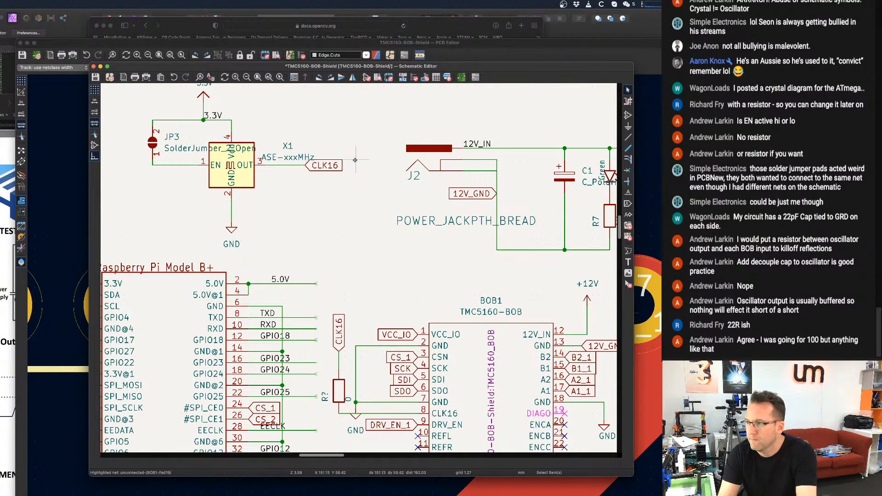
pyautogui.scroll(-1, 332, 182)
pyautogui.scroll(-1, 327, 185)
pyautogui.press('super+s')
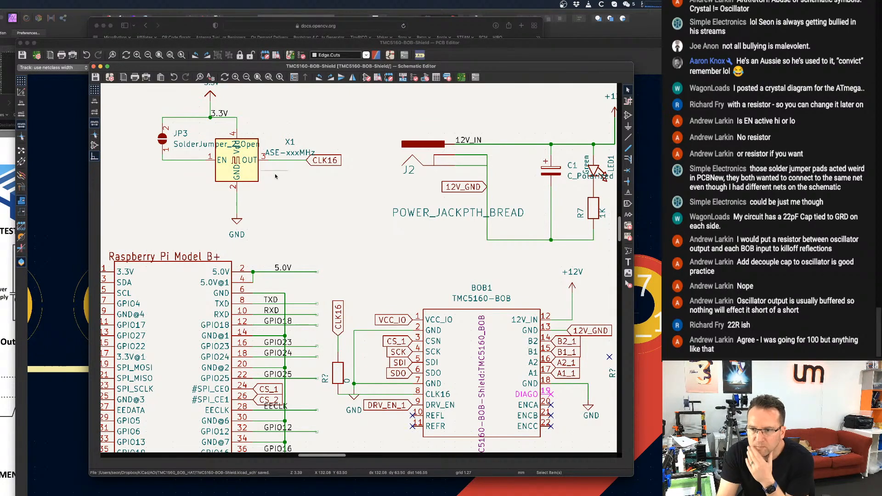
# Assign the footprint Resistor_SMD:R_0603_1608Metric to the series resistor feeding BOB1's CLK16 pin.
pyautogui.scroll(-1, 394, 292)
pyautogui.scroll(2, 345, 349)
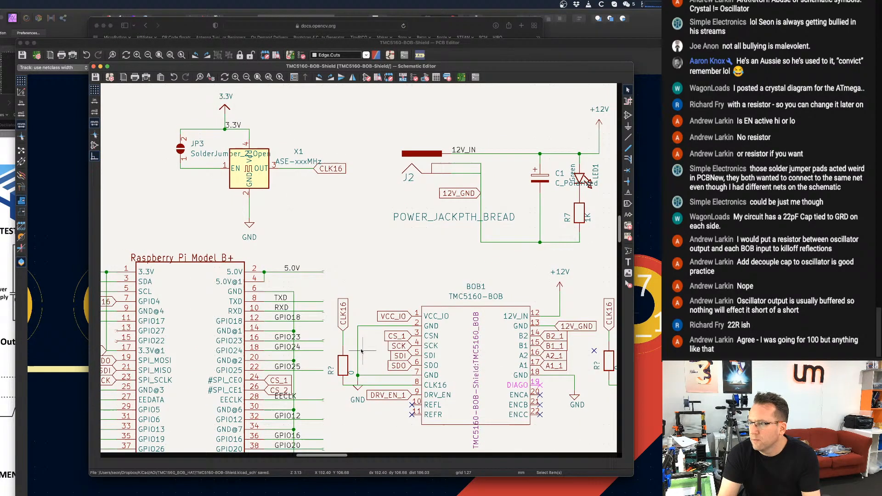
pyautogui.doubleClick(345, 344)
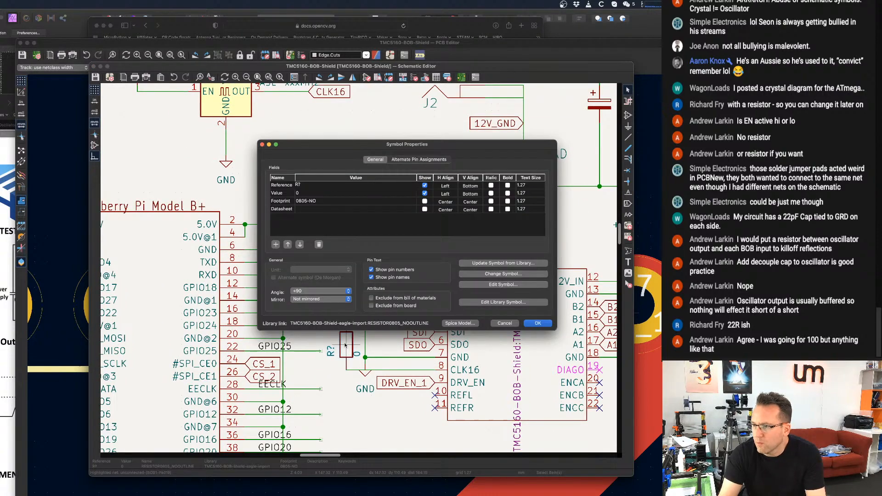
pyautogui.click(324, 201)
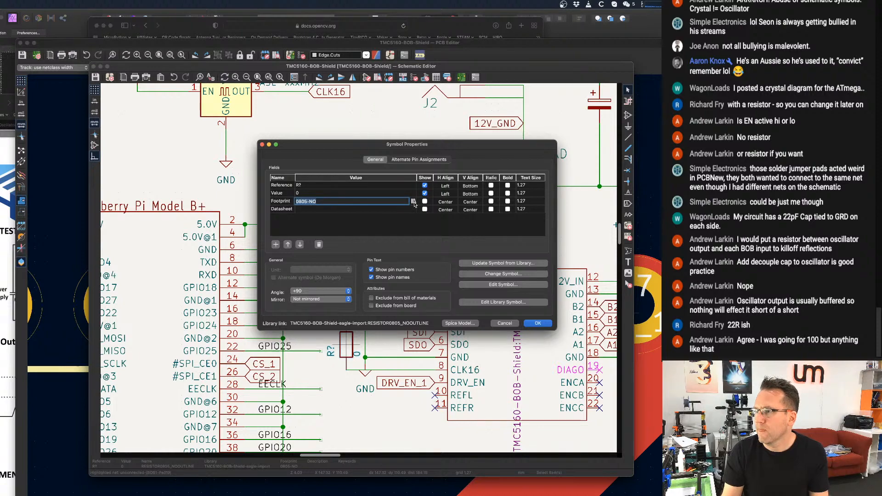
pyautogui.click(413, 201)
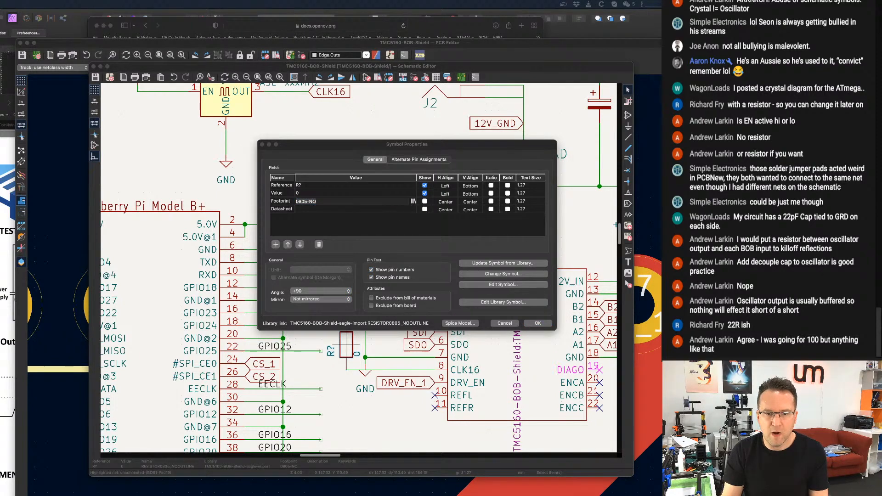
pyautogui.scroll(-4, 208, 247)
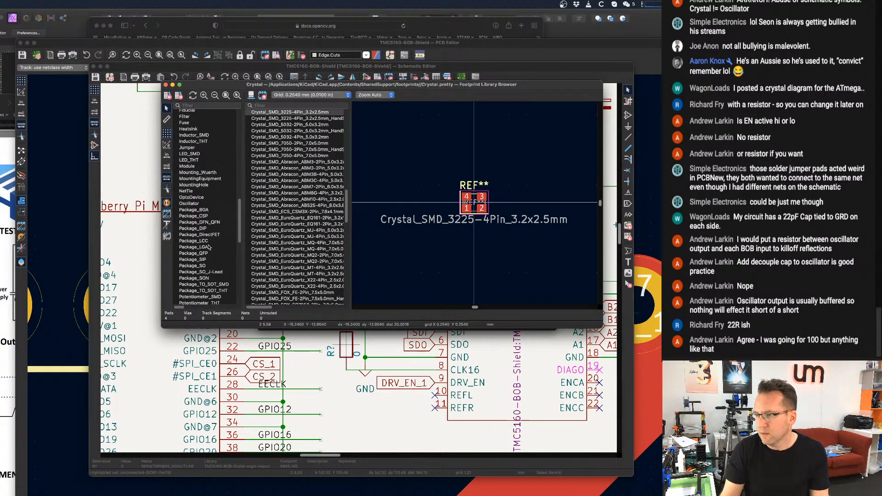
pyautogui.scroll(-4, 209, 247)
pyautogui.click(199, 253)
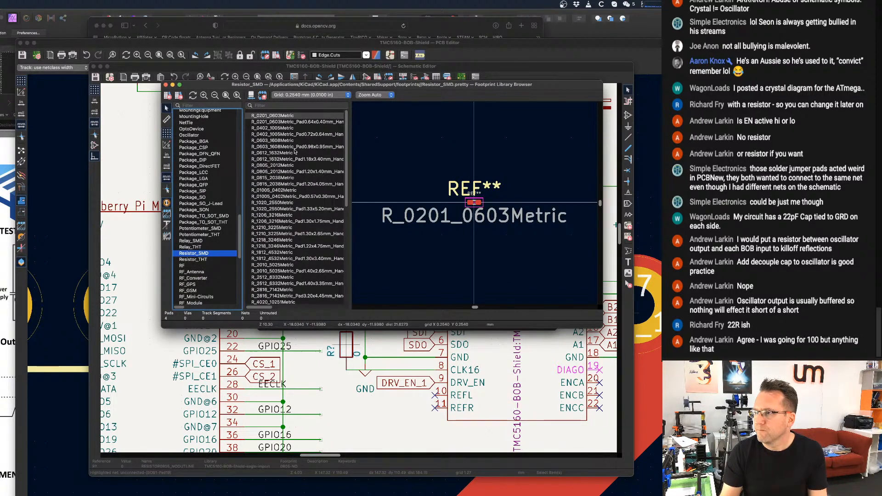
pyautogui.click(283, 141)
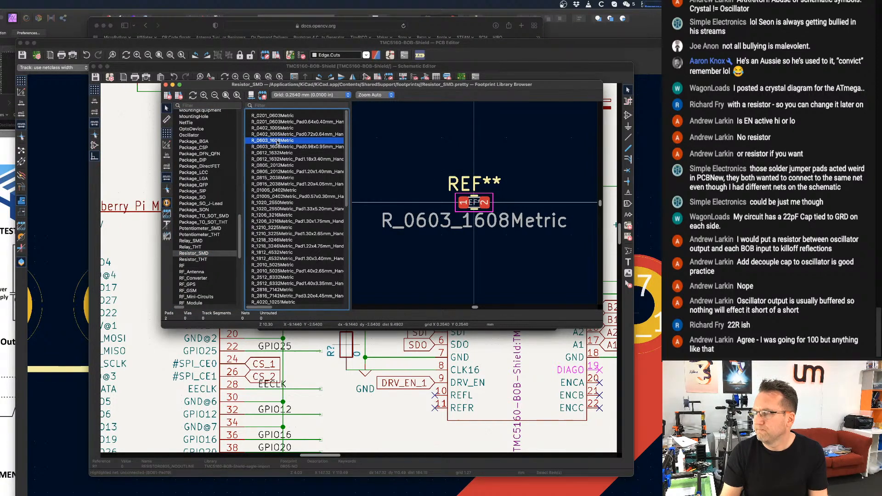
pyautogui.doubleClick(277, 140)
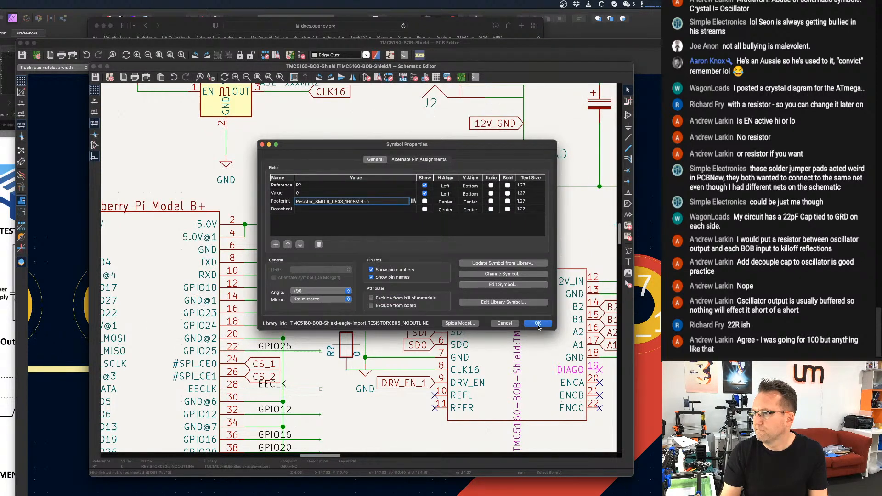
# Set the value of BOB1's series resistor to 22.
pyautogui.click(311, 192)
pyautogui.write('22')
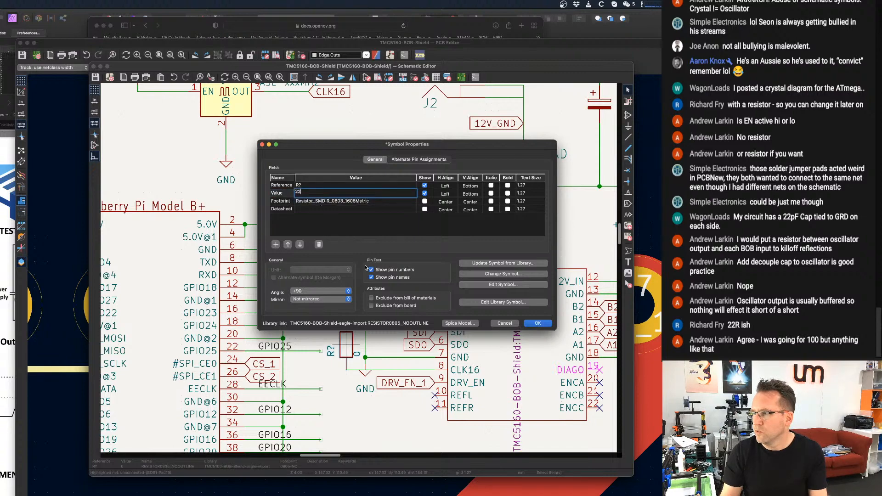
pyautogui.click(537, 324)
# Assign the footprint Resistor_SMD:R_0603_1608Metric to the series resistor feeding BOB2's CLK16 pin.
pyautogui.hscroll(5, 358, 269)
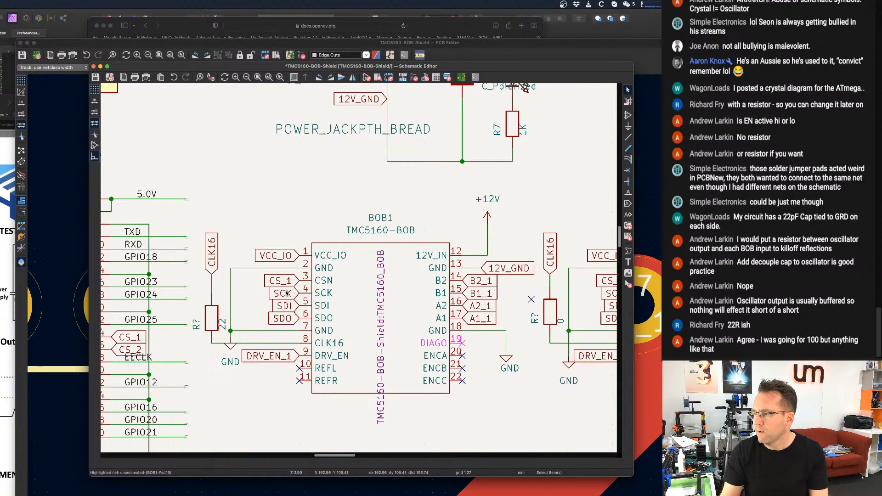
pyautogui.doubleClick(550, 313)
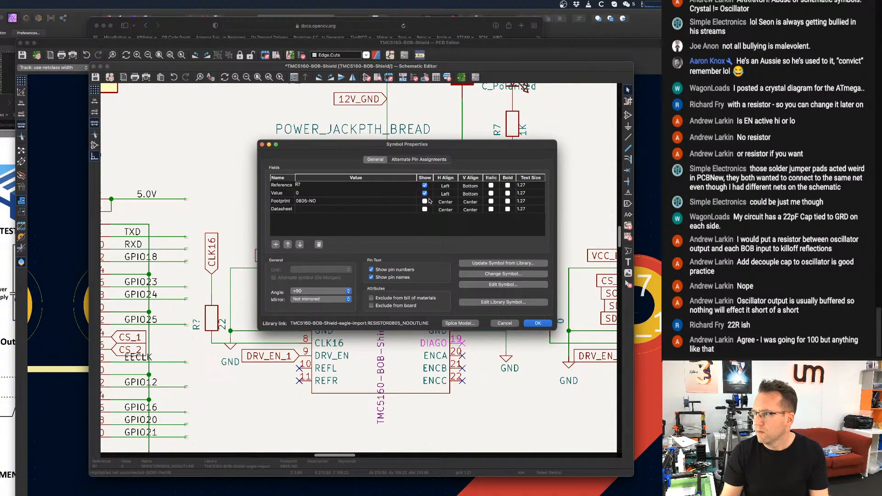
pyautogui.click(411, 202)
pyautogui.click(412, 201)
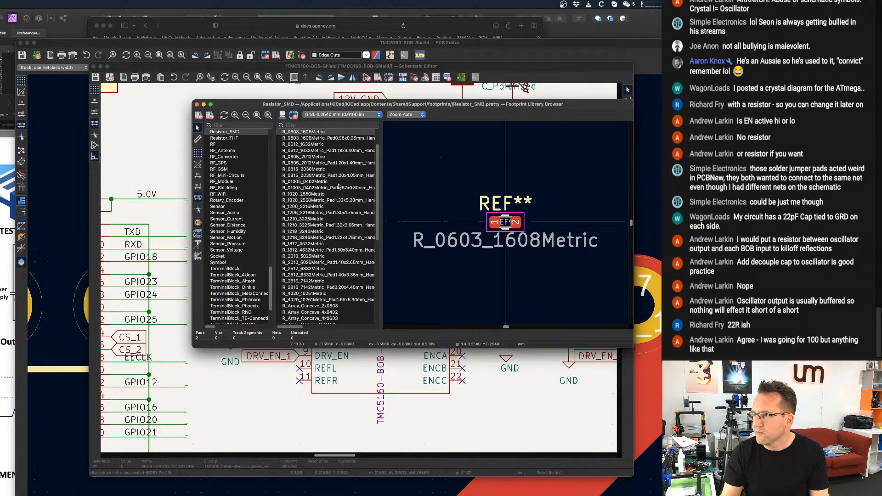
pyautogui.scroll(2, 317, 156)
pyautogui.doubleClick(309, 140)
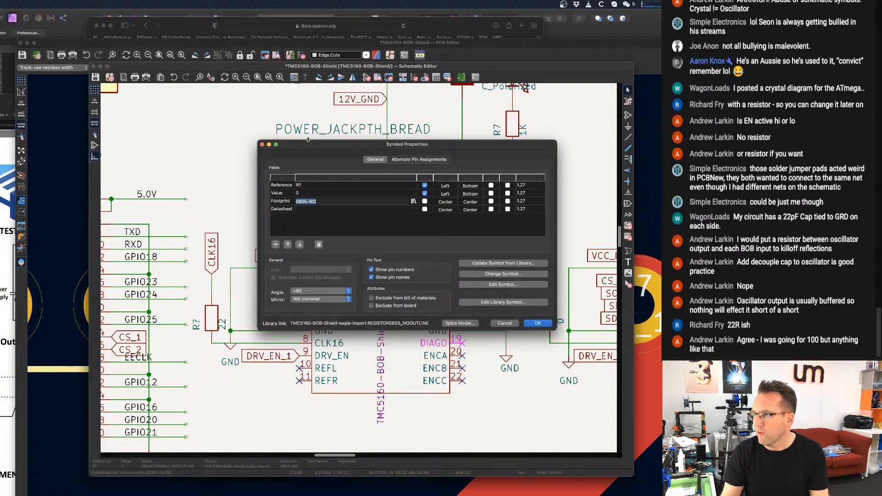
# Set the value of BOB2's series resistor to 22 and save the schematic.
pyautogui.click(305, 193)
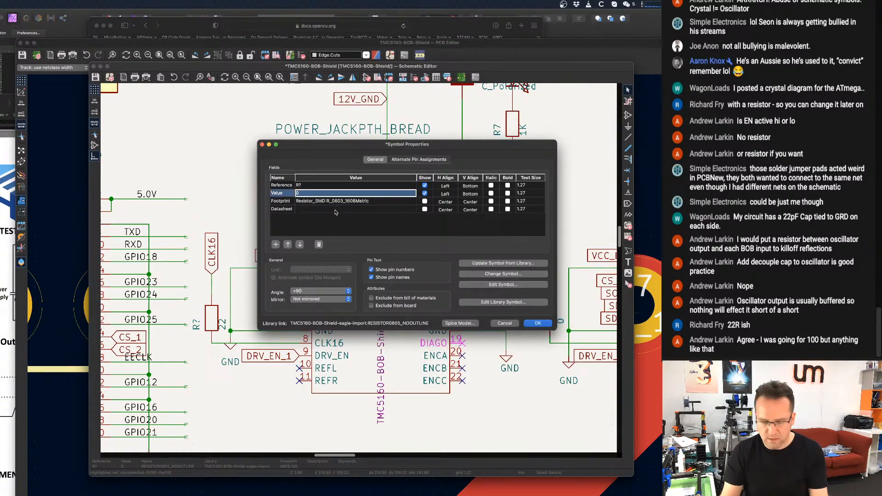
pyautogui.write('22')
pyautogui.press('Return')
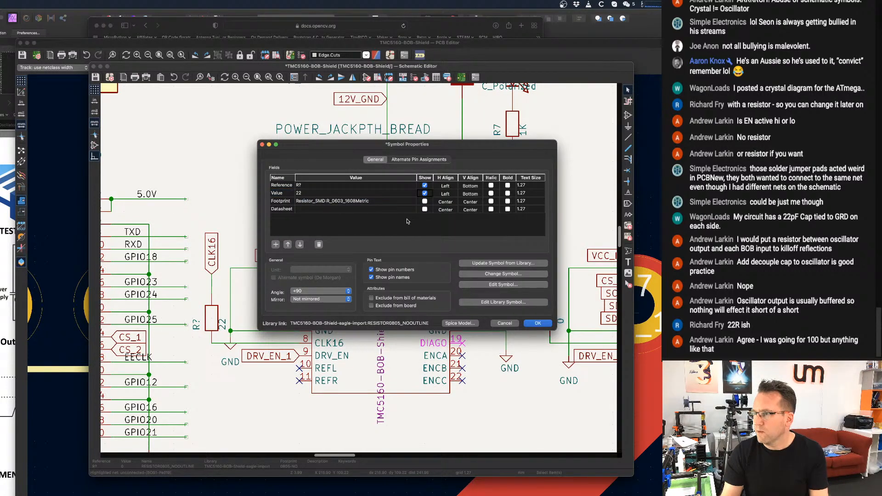
pyautogui.click(535, 324)
pyautogui.scroll(-3, 402, 223)
pyautogui.press('super+s')
pyautogui.scroll(2, 402, 224)
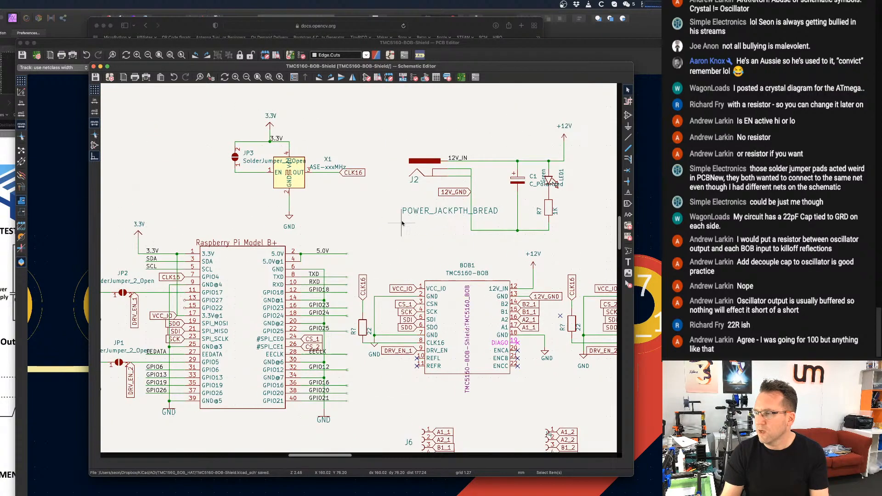
pyautogui.scroll(2, 394, 226)
pyautogui.moveTo(311, 210); pyautogui.dragTo(375, 187, button='middle')
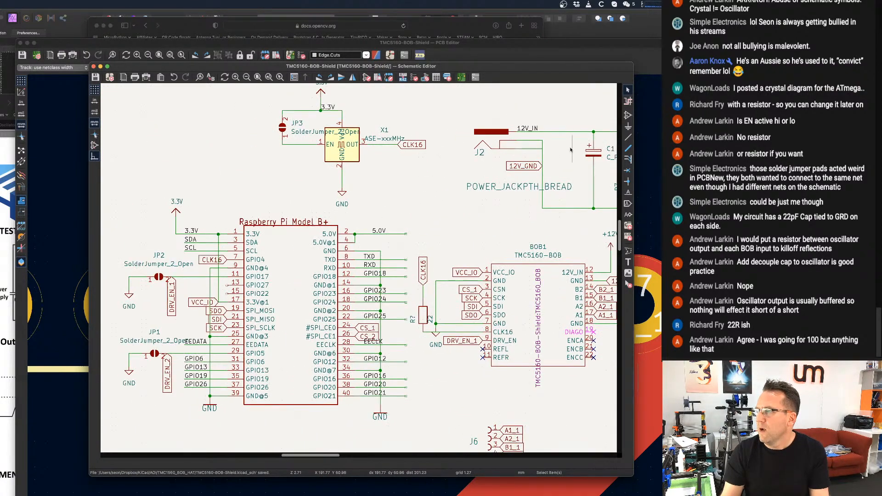
pyautogui.click(628, 115)
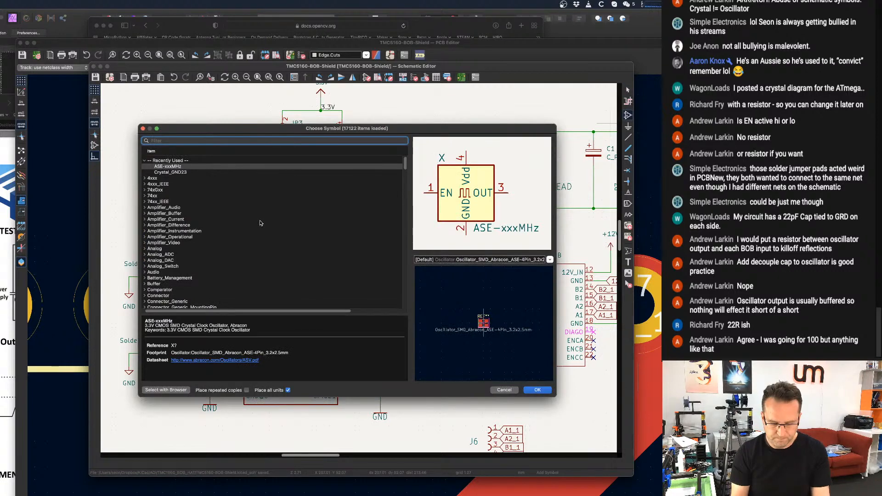
pyautogui.write('capa')
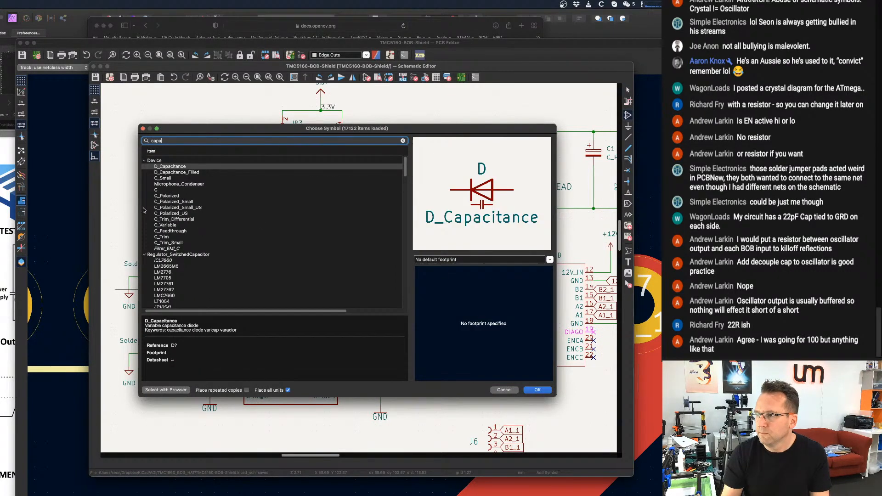
pyautogui.click(172, 166)
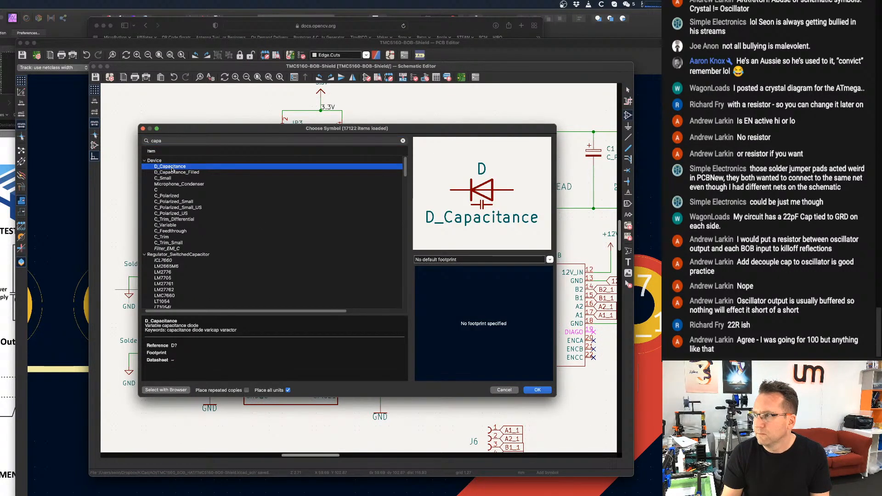
pyautogui.doubleClick(172, 167)
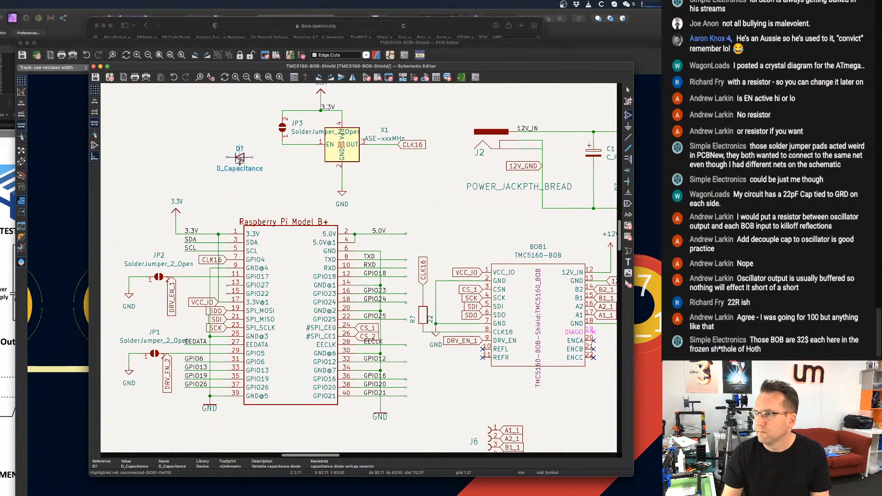
pyautogui.scroll(3, 240, 157)
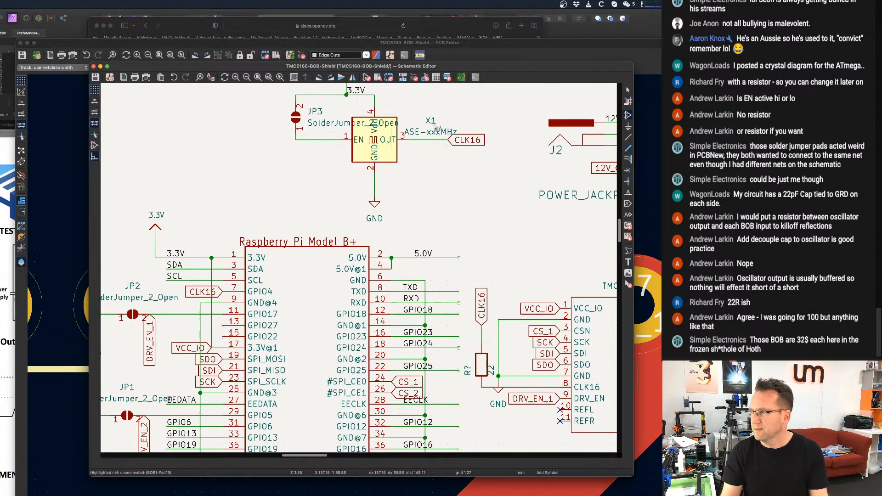
pyautogui.click(628, 116)
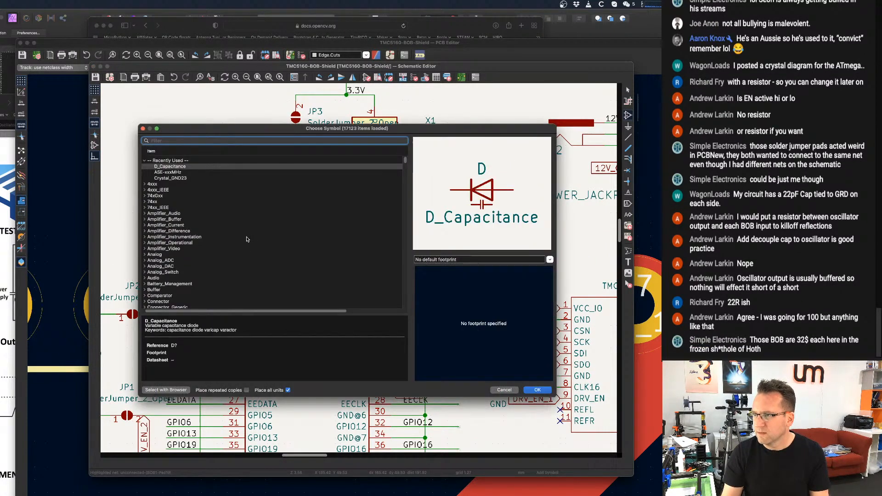
pyautogui.scroll(-3, 180, 289)
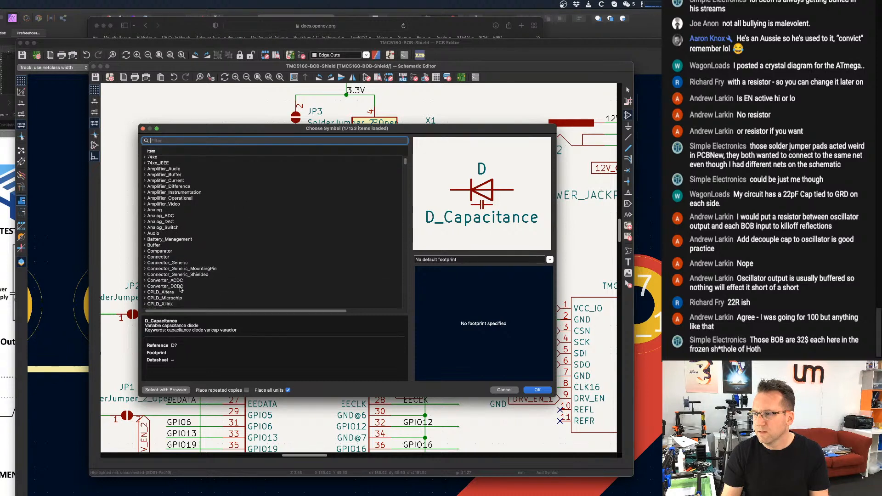
pyautogui.scroll(3, 164, 238)
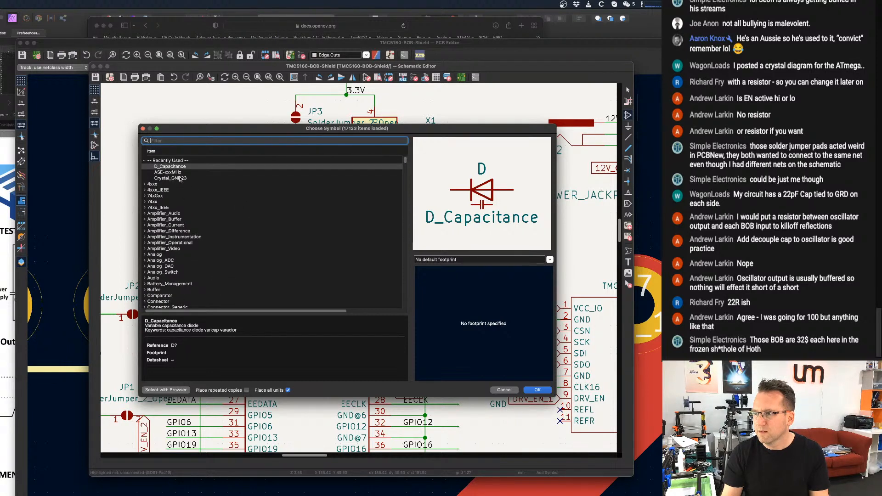
pyautogui.write('capacitor')
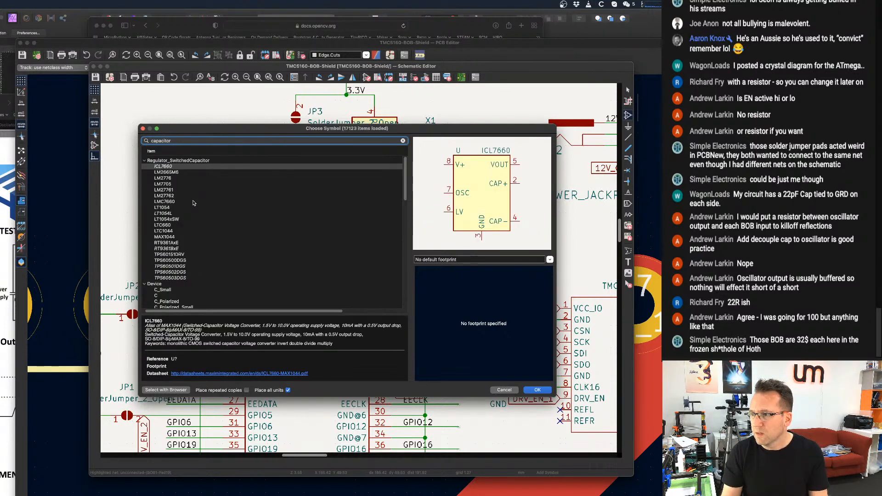
pyautogui.scroll(-1, 193, 202)
pyautogui.click(164, 285)
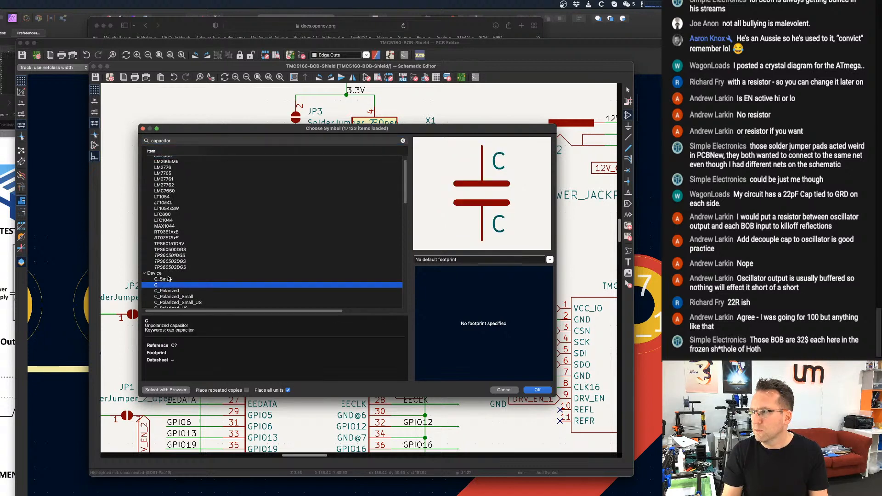
pyautogui.click(169, 279)
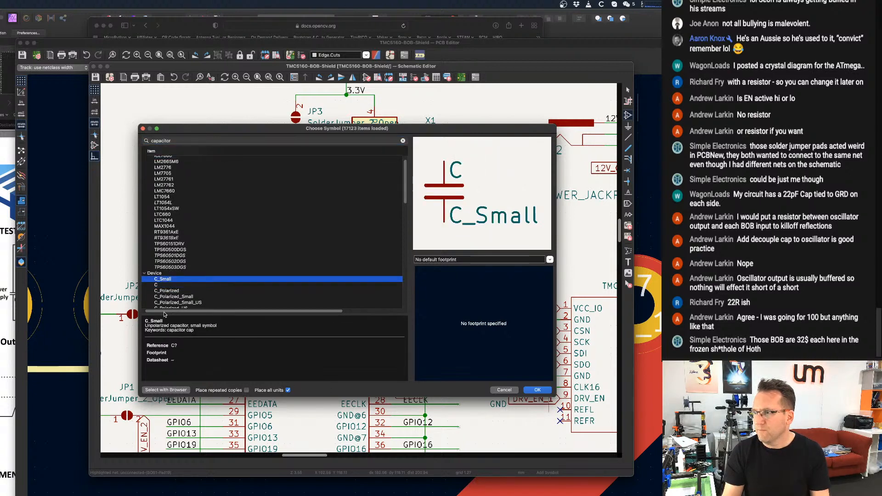
pyautogui.click(174, 285)
pyautogui.click(537, 390)
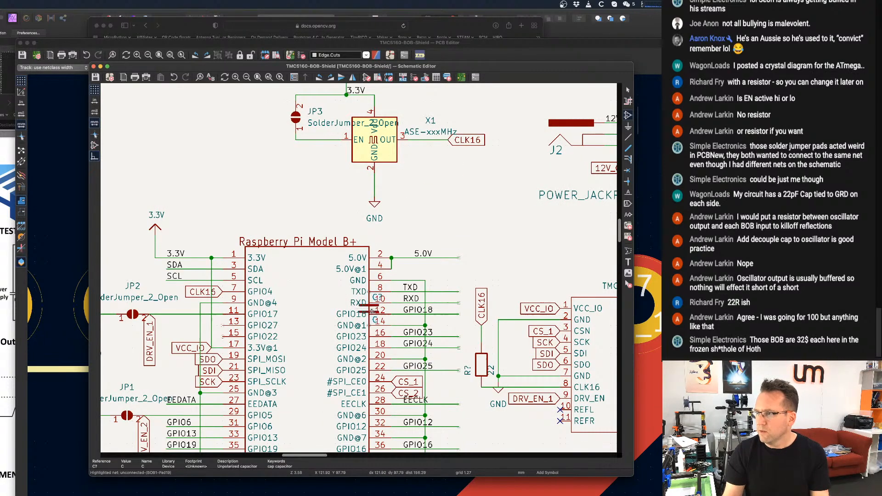
pyautogui.scroll(1, 266, 191)
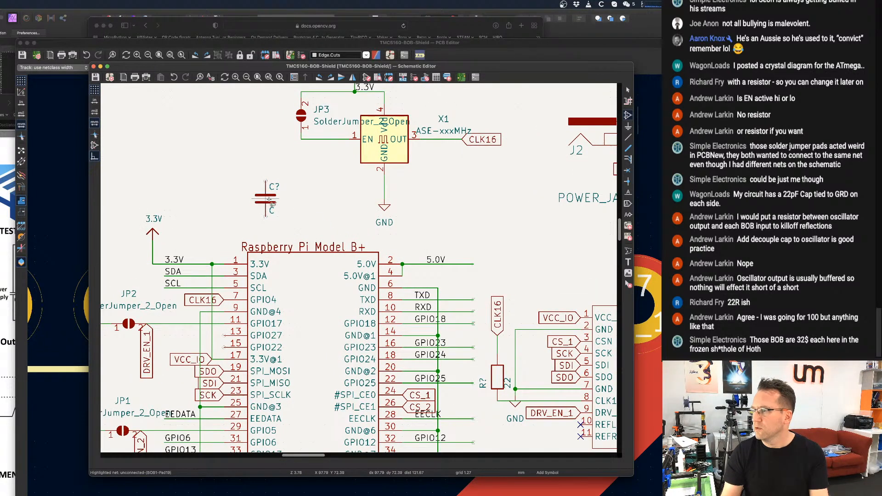
# Place a C_Small capacitor from the Device library beside solder jumper JP3 in the oscillator circuit.
pyautogui.click(606, 120)
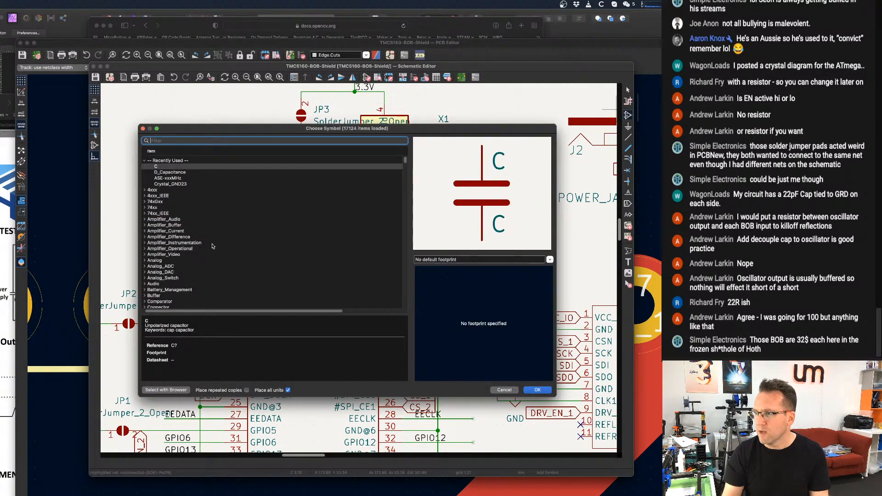
pyautogui.scroll(-10, 215, 243)
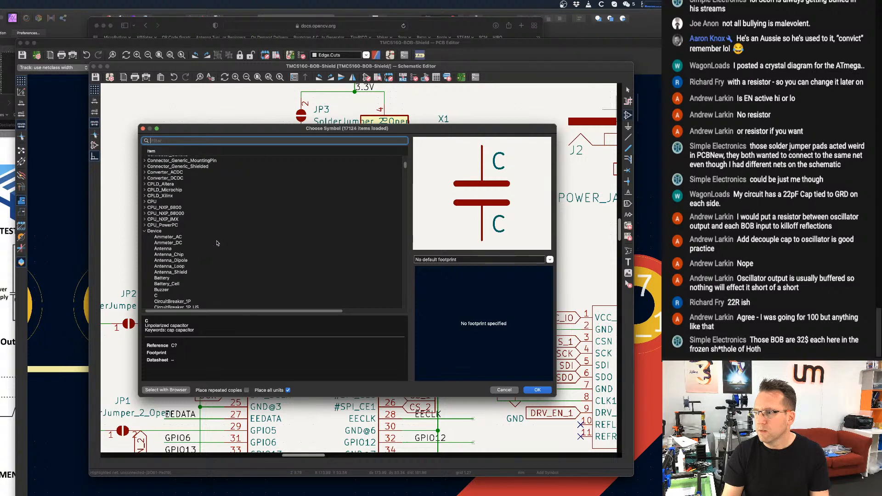
pyautogui.scroll(-1, 213, 243)
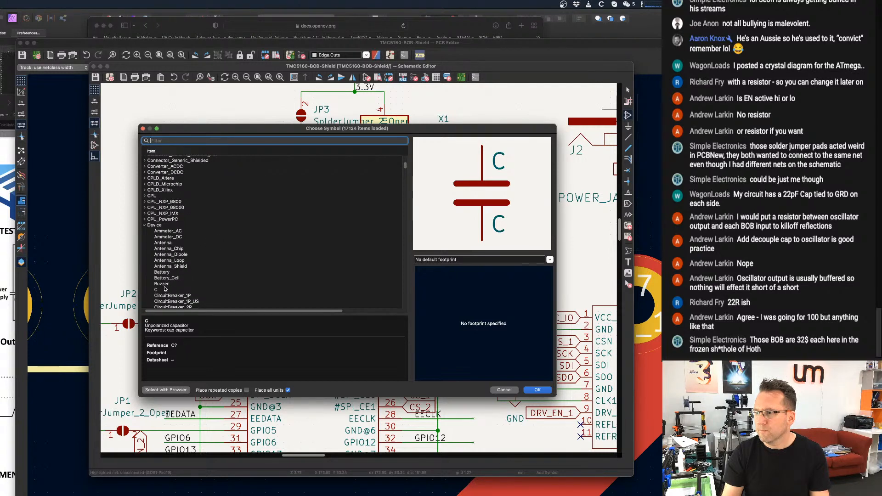
pyautogui.click(193, 290)
pyautogui.scroll(-5, 203, 260)
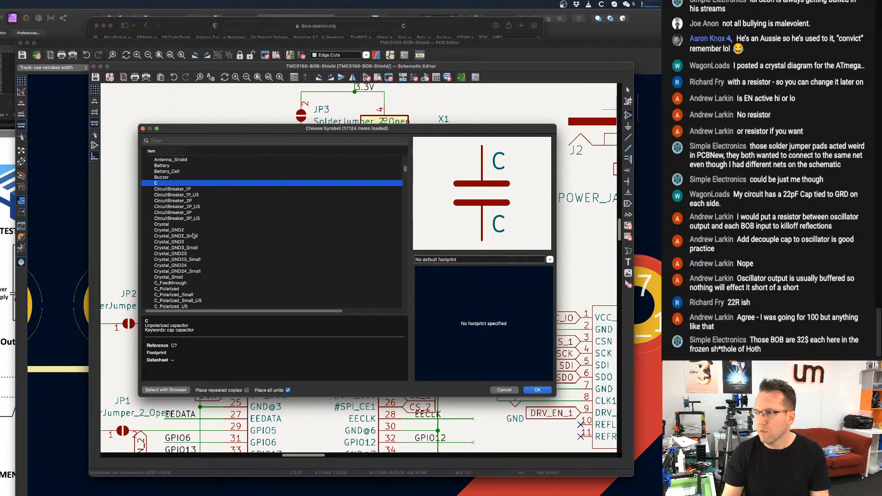
pyautogui.scroll(-4, 192, 236)
pyautogui.doubleClick(174, 238)
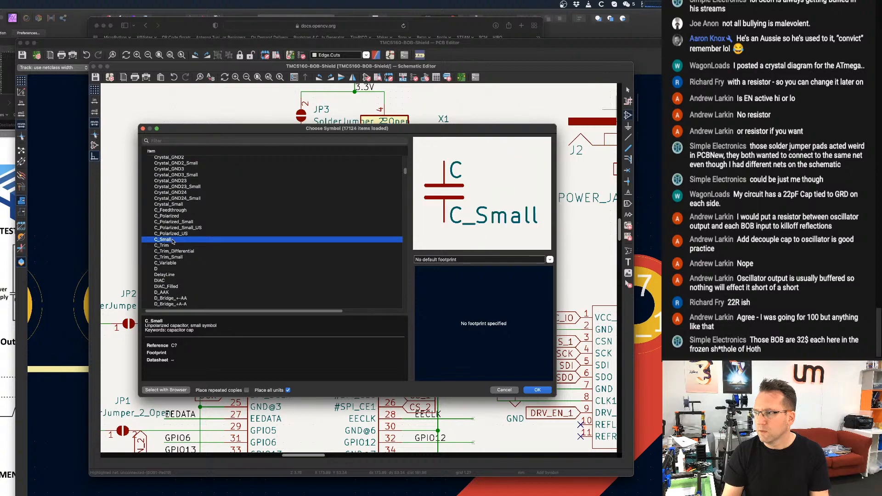
pyautogui.scroll(2, 231, 168)
pyautogui.scroll(-2, 238, 176)
pyautogui.scroll(-1, 240, 177)
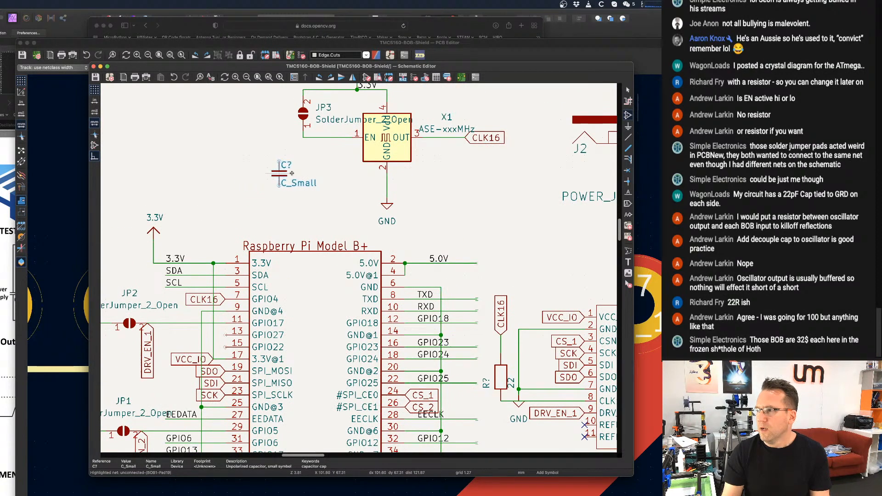
pyautogui.moveTo(303, 178); pyautogui.dragTo(221, 257, button='middle')
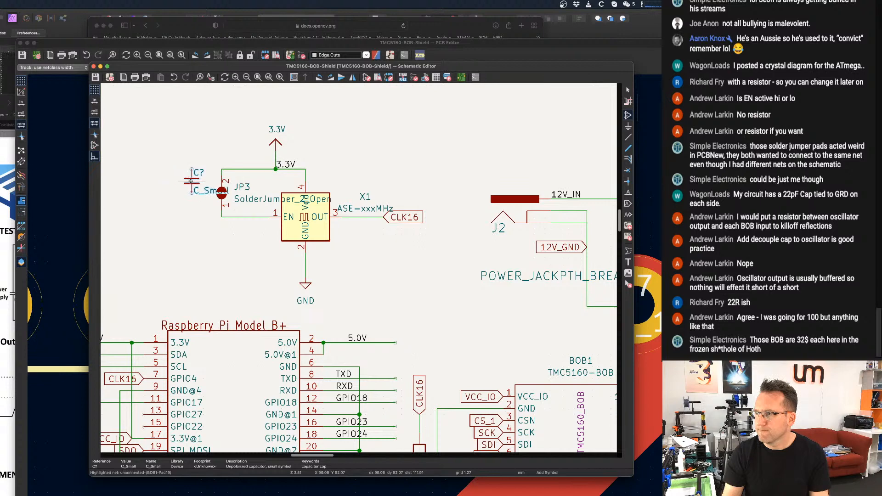
pyautogui.click(191, 181)
pyautogui.press('Escape')
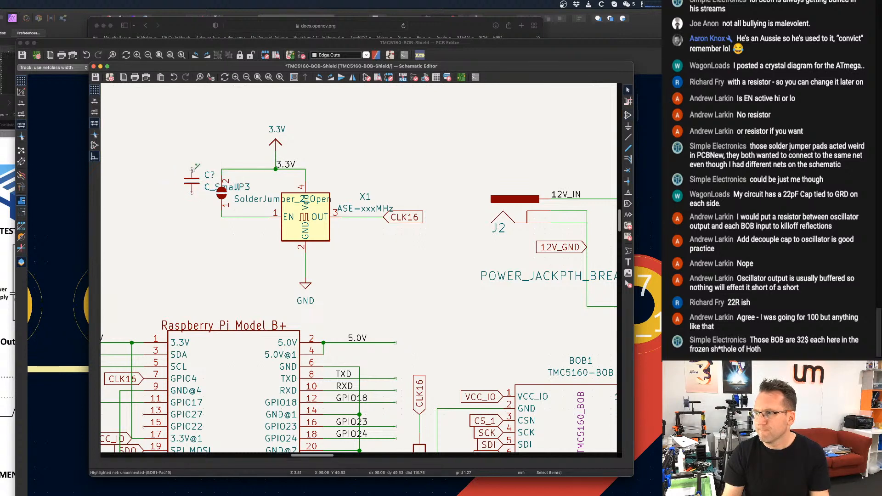
# Wire the capacitor between the oscillator's 3.3V line and its GND line, and save the schematic.
pyautogui.press('w')
pyautogui.click(222, 169)
pyautogui.press('Escape')
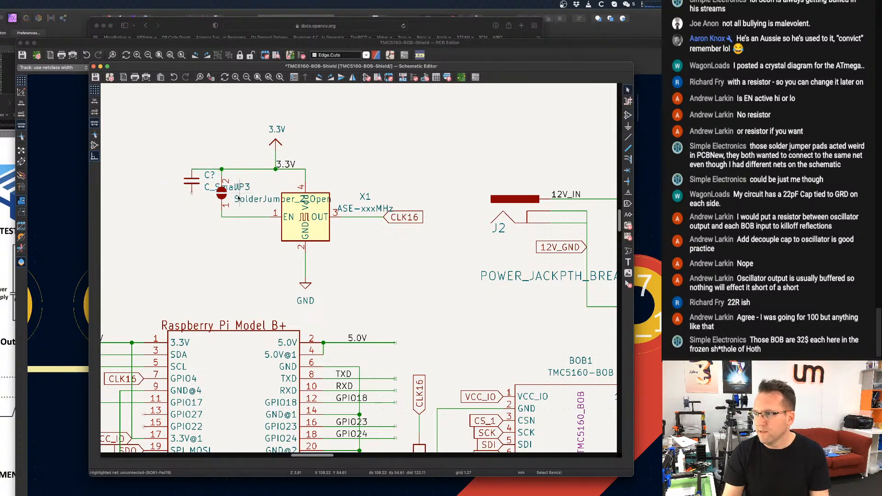
pyautogui.press('w')
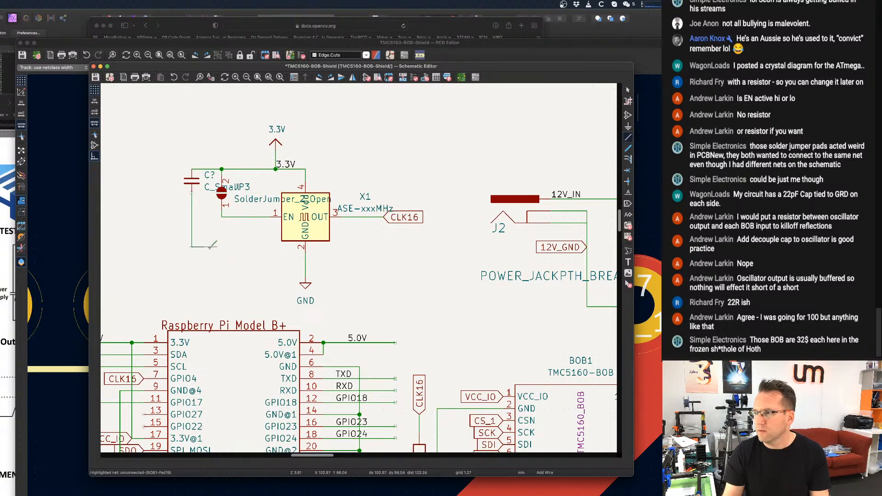
pyautogui.click(305, 259)
pyautogui.press('Escape')
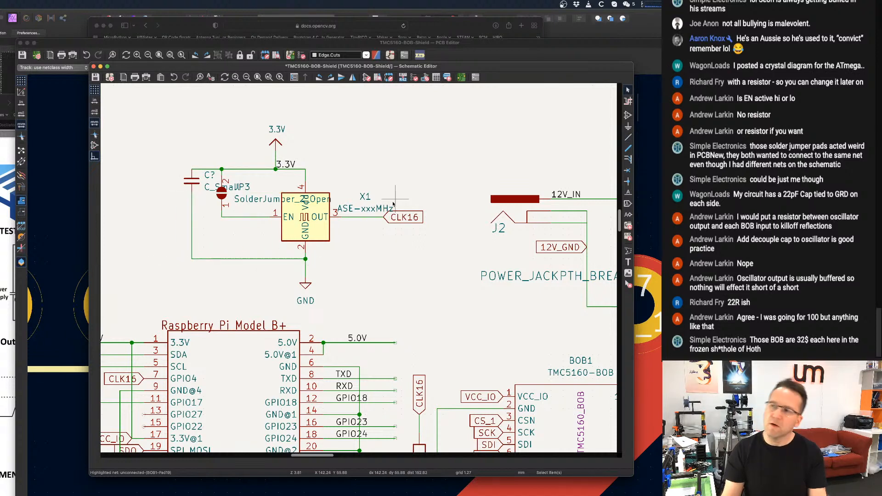
pyautogui.scroll(-3, 393, 204)
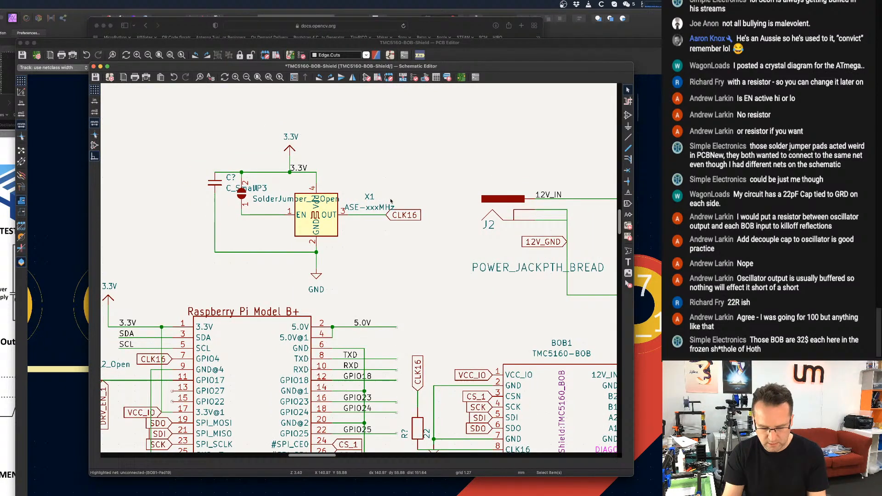
pyautogui.scroll(1, 345, 206)
pyautogui.press('super+s')
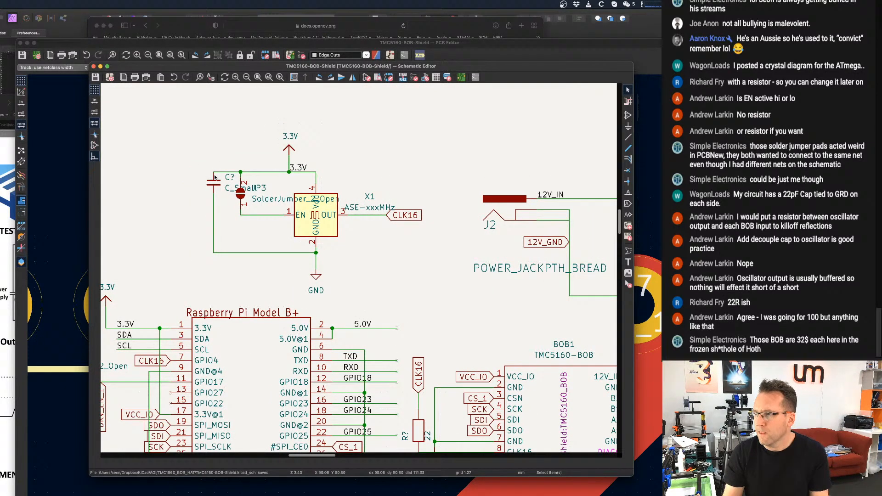
# Assign the footprint Capacitor_SMD:C_0603_1608Metric to the oscillator's capacitor.
pyautogui.press('e')
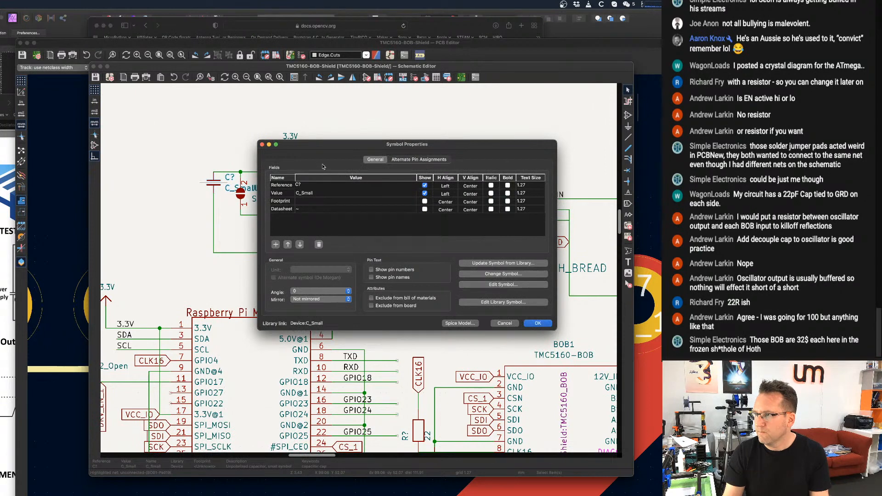
pyautogui.click(310, 201)
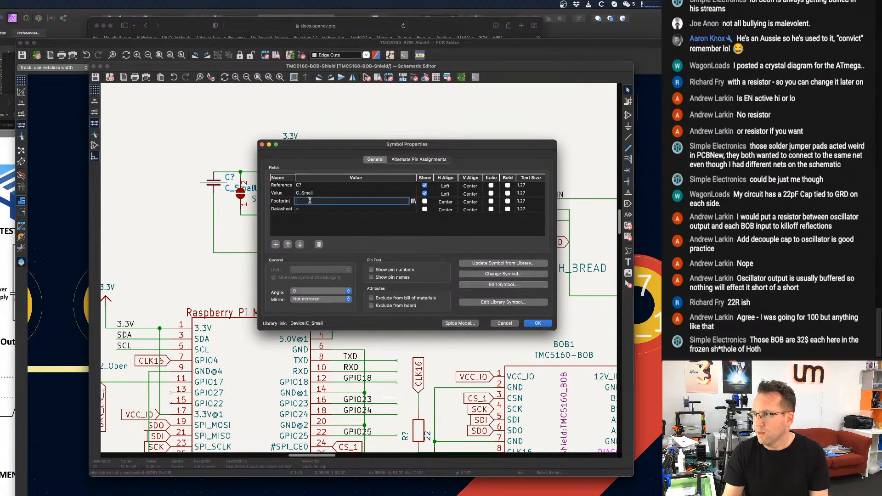
pyautogui.click(413, 201)
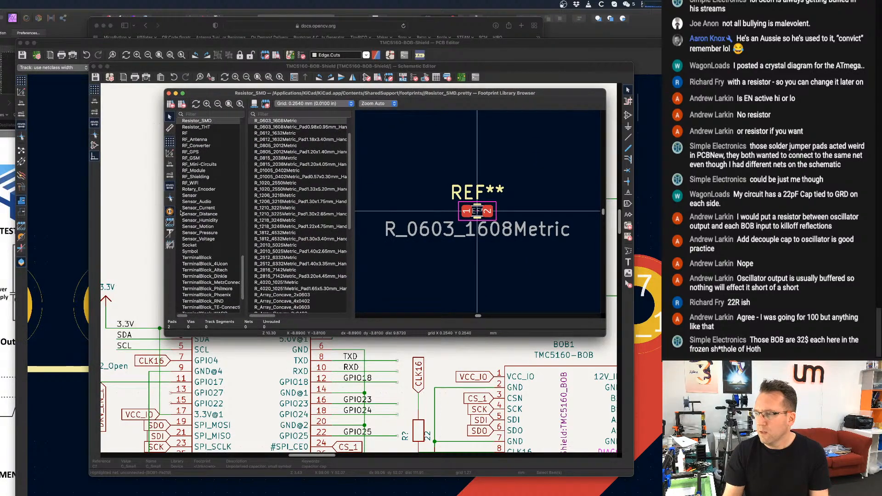
pyautogui.scroll(5, 197, 190)
pyautogui.scroll(15, 197, 190)
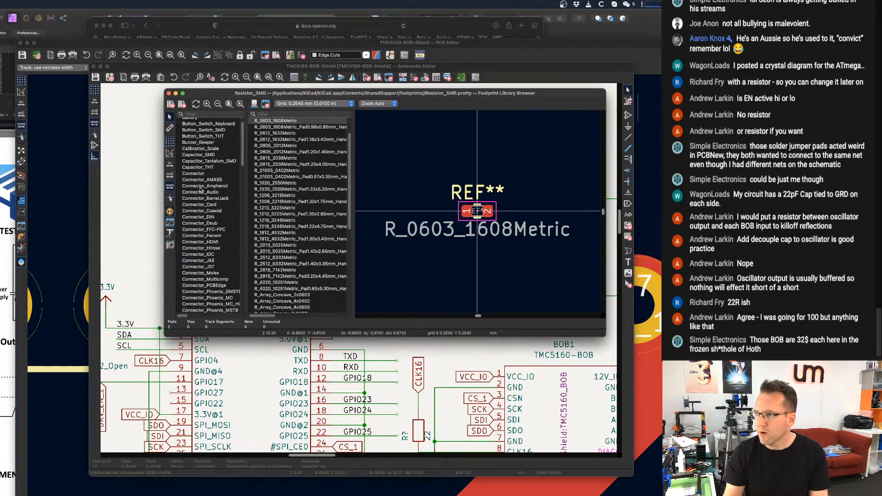
pyautogui.click(211, 162)
pyautogui.click(213, 168)
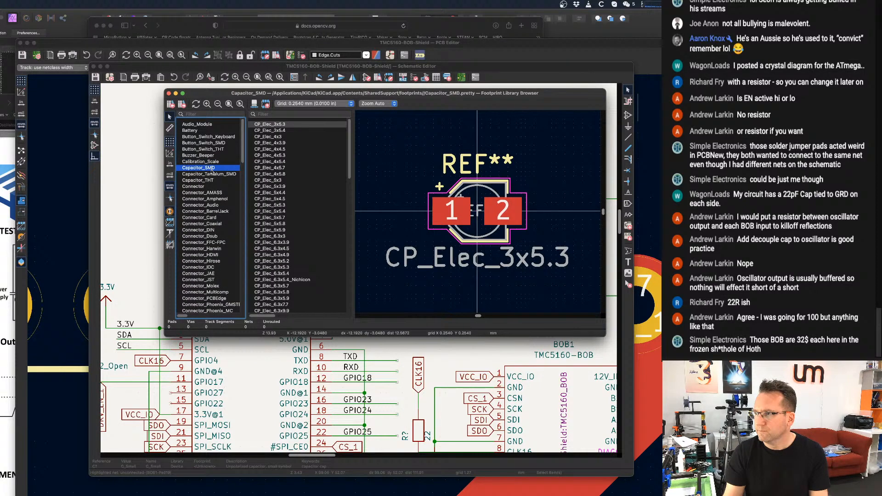
pyautogui.scroll(-10, 294, 151)
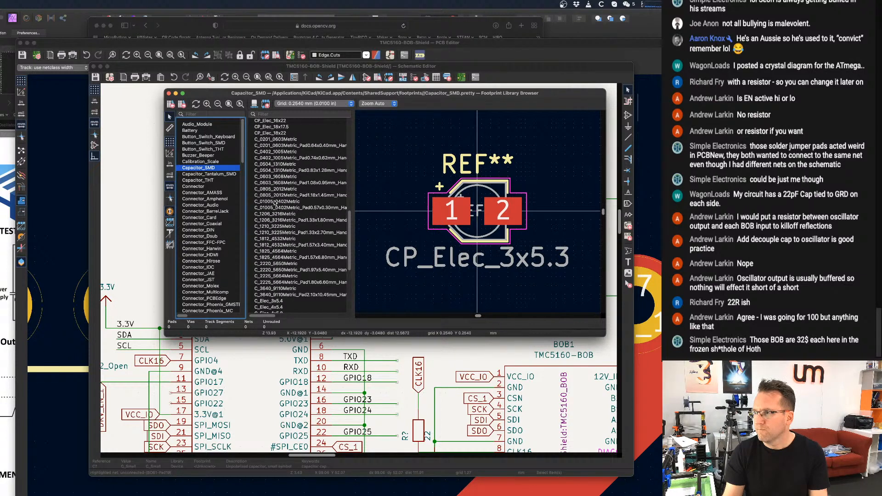
pyautogui.click(278, 177)
pyautogui.doubleClick(278, 178)
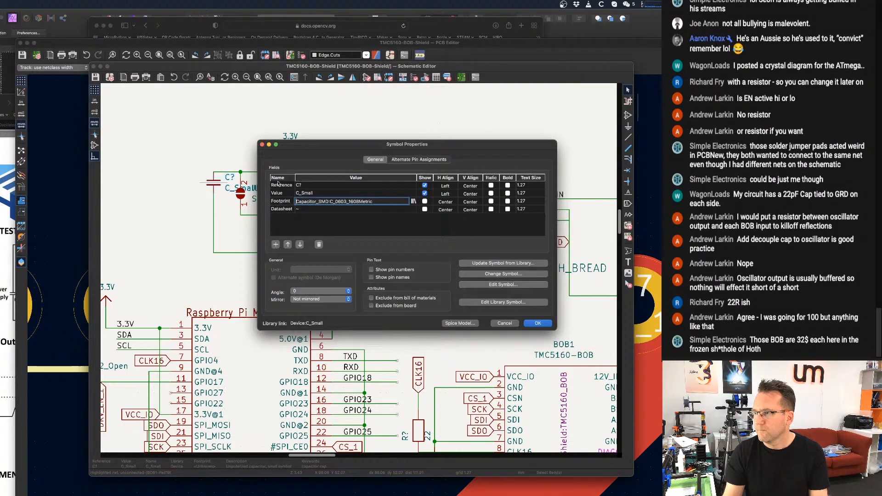
# Set the value of the oscillator's capacitor to 100nF and save the schematic.
pyautogui.click(330, 192)
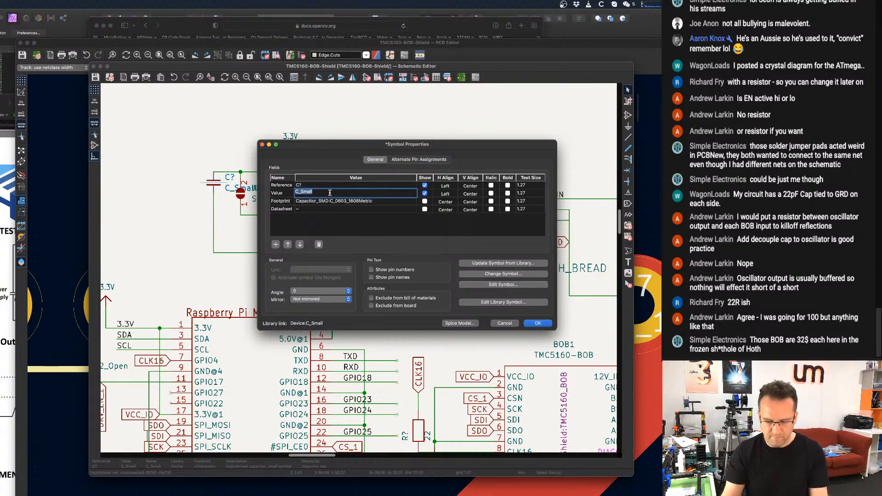
pyautogui.write('100nF')
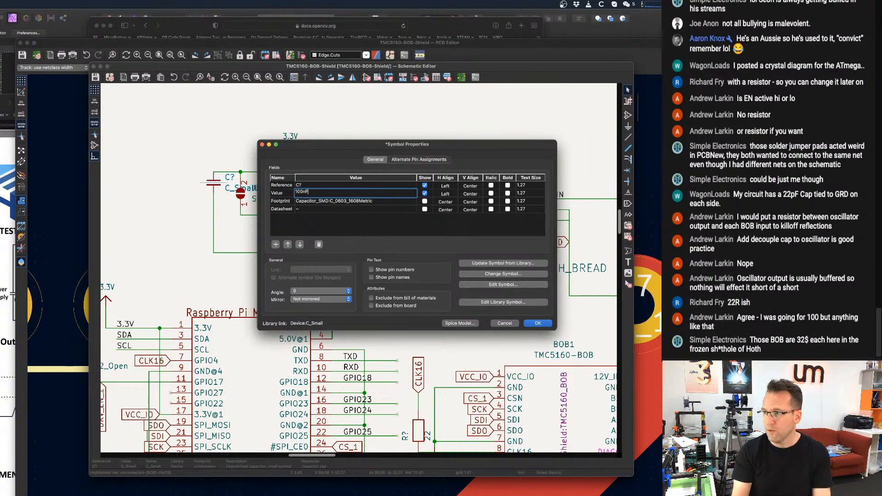
pyautogui.press('Return')
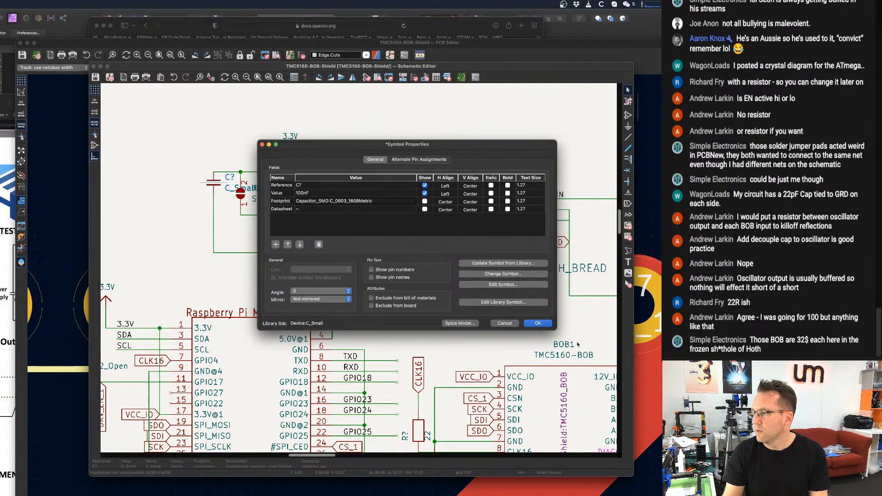
pyautogui.click(537, 323)
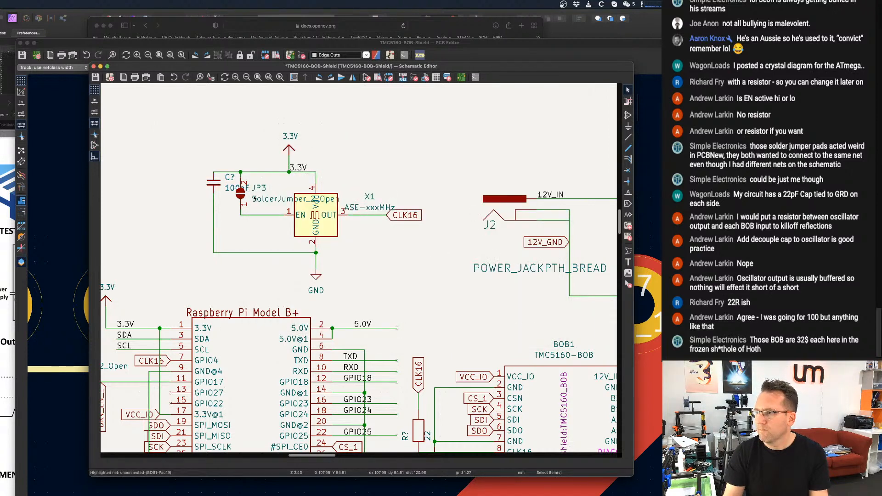
pyautogui.press('super+s')
pyautogui.doubleClick(240, 195)
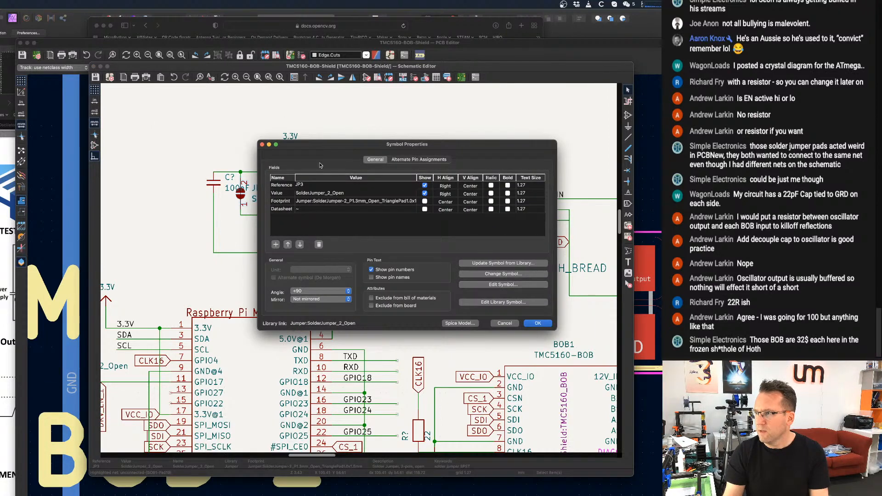
pyautogui.click(425, 185)
pyautogui.click(425, 193)
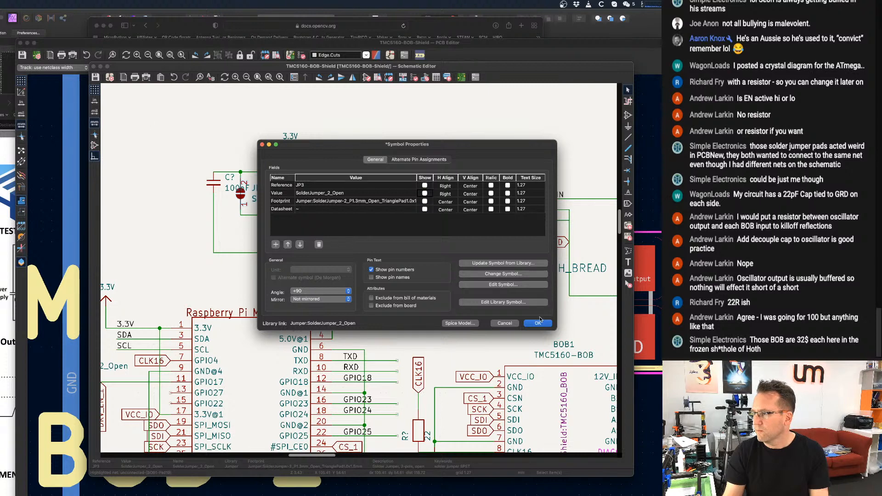
pyautogui.click(504, 323)
# Save the schematic.
pyautogui.scroll(-1, 393, 250)
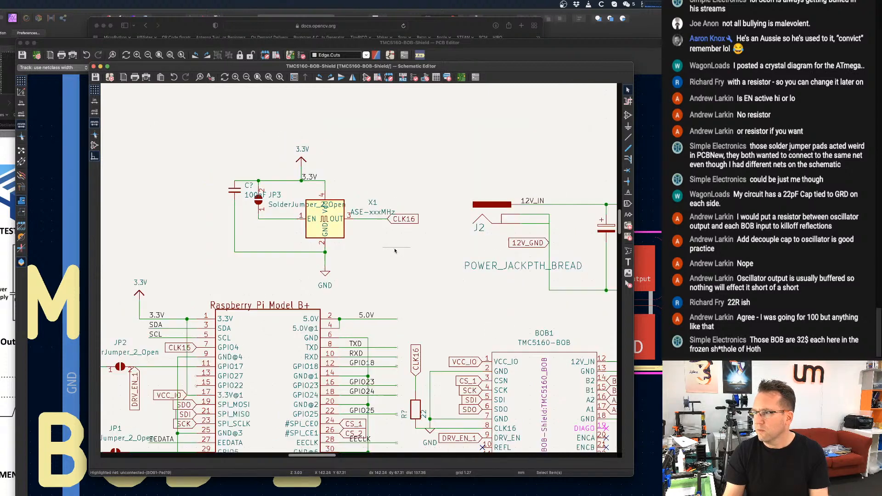
pyautogui.hotkey('ctrl', 's')
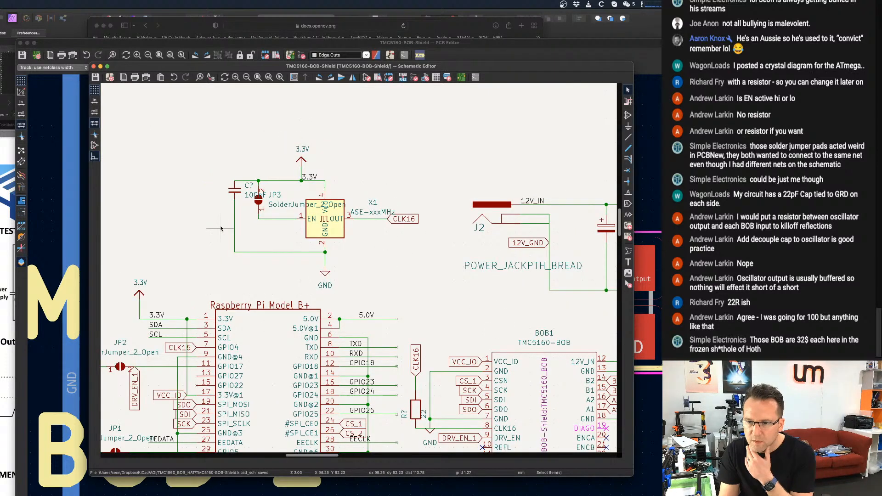
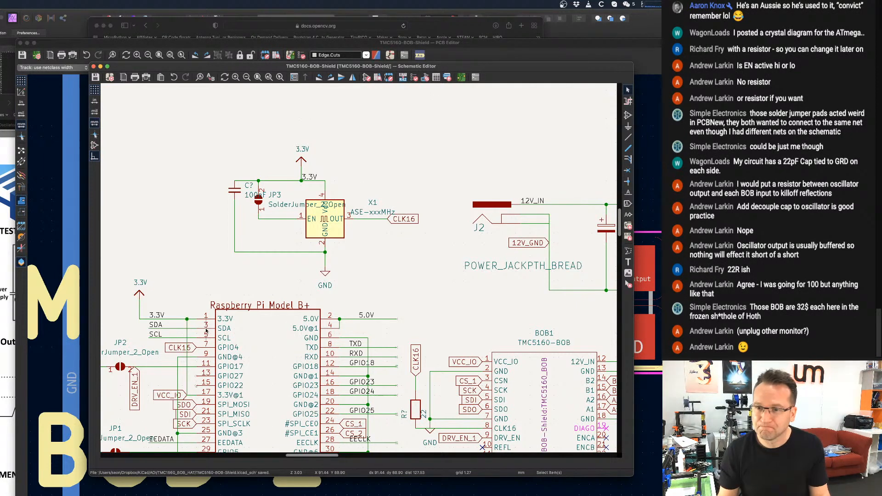
# Update the PCB from the schematic to bring in the oscillator's capacitor, the two 22 ohm resistors and the CLK16 net.
pyautogui.scroll(-3, 469, 188)
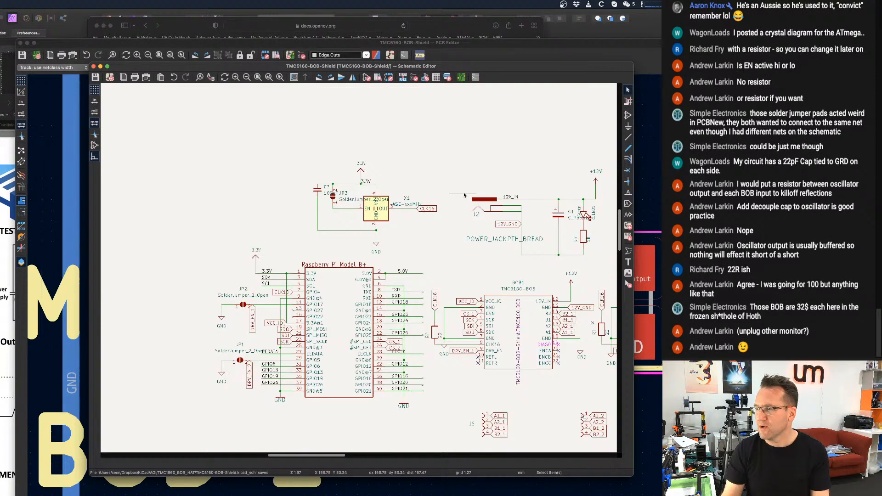
pyautogui.hscroll(1, 468, 188)
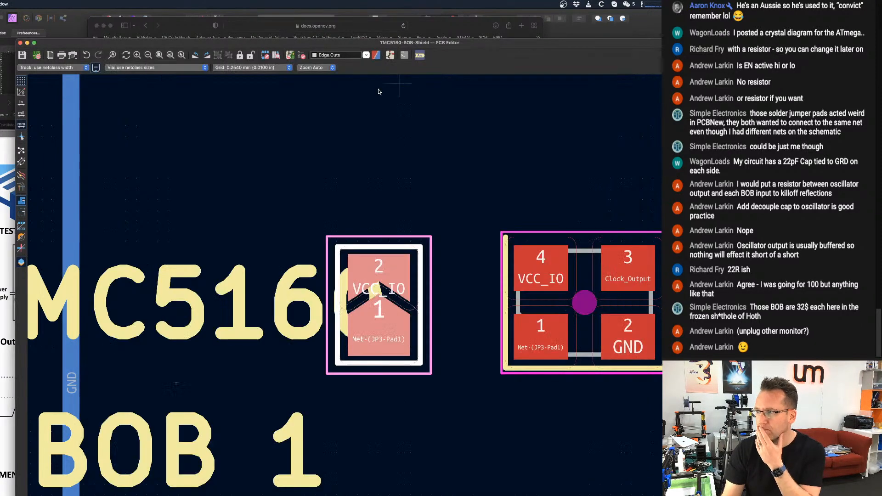
pyautogui.click(242, 60)
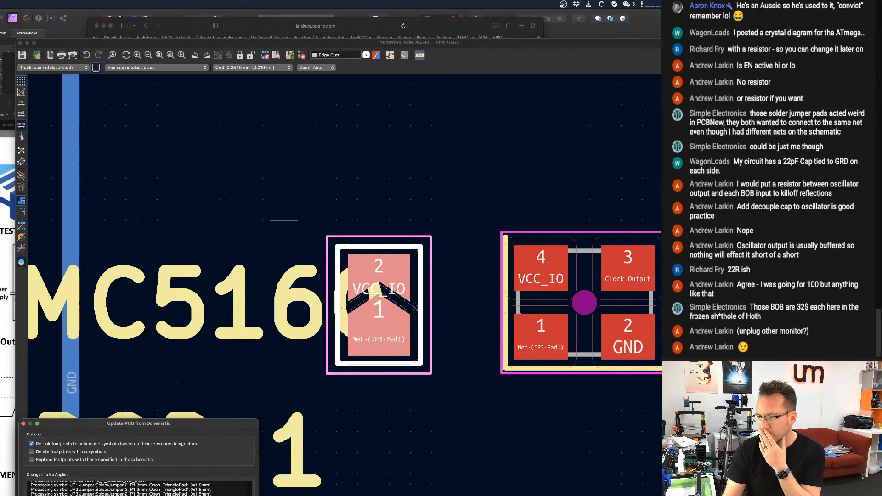
pyautogui.press('Return')
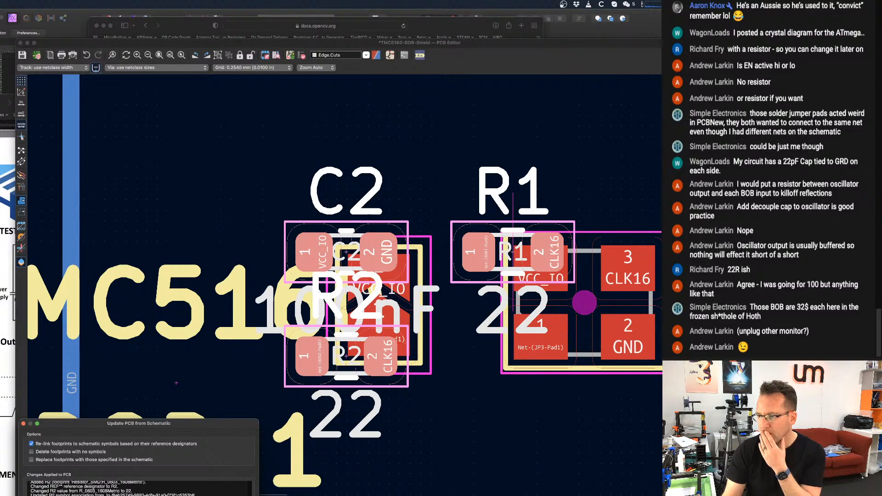
pyautogui.press('Return')
# Place the newly imported capacitor and resistor footprints inside the BOB 1 outline, below the oscillator.
pyautogui.scroll(-5, 469, 133)
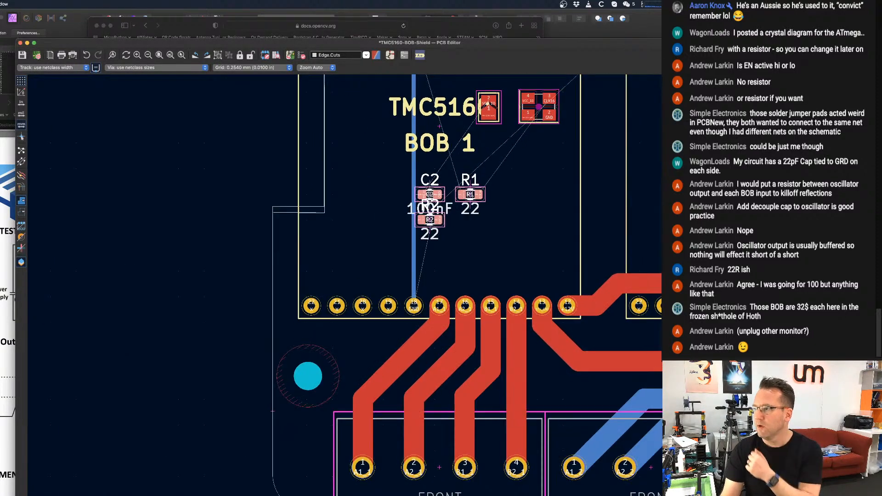
pyautogui.hscroll(5, 429, 206)
pyautogui.scroll(2, 413, 216)
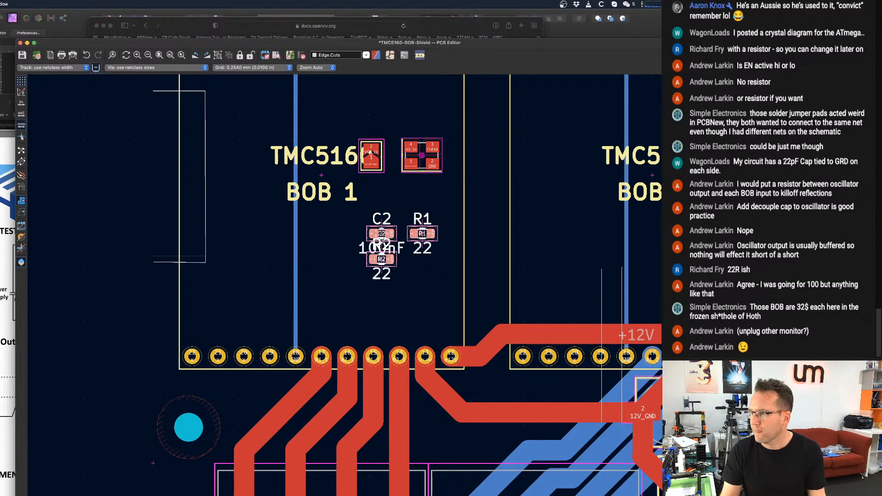
pyautogui.scroll(3, 378, 245)
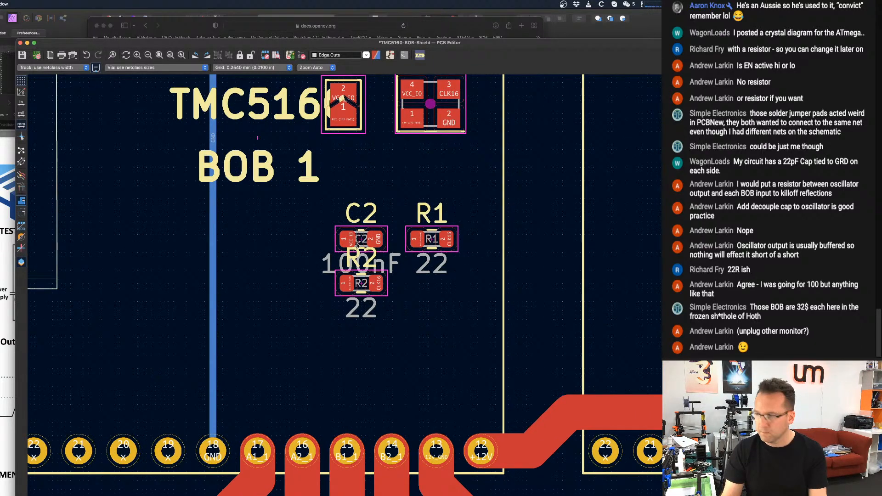
pyautogui.press('m')
pyautogui.scroll(-1, 360, 197)
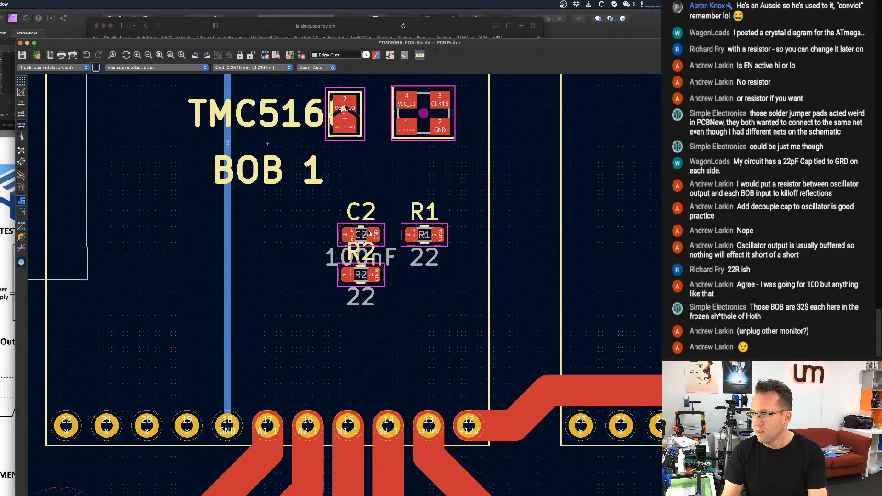
pyautogui.click(361, 230)
pyautogui.press('Escape')
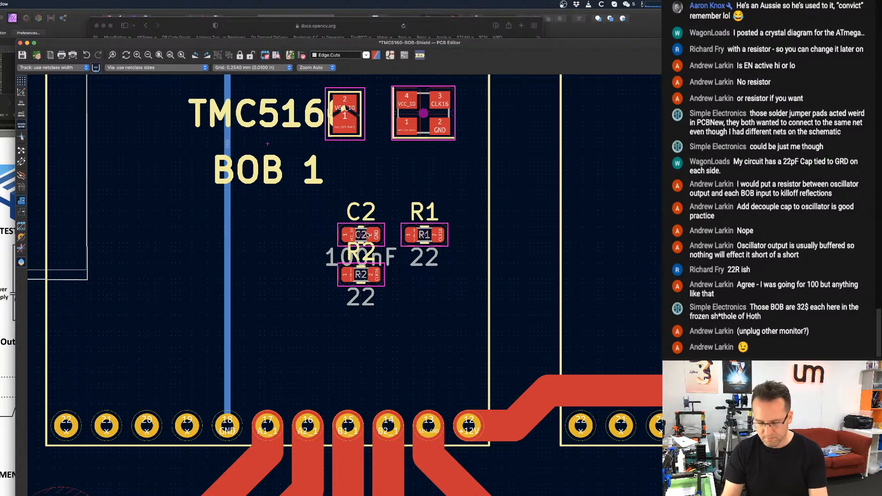
# Hide the reference designator, value and ${REFERENCE} texts of capacitor C2's footprint.
pyautogui.doubleClick(359, 234)
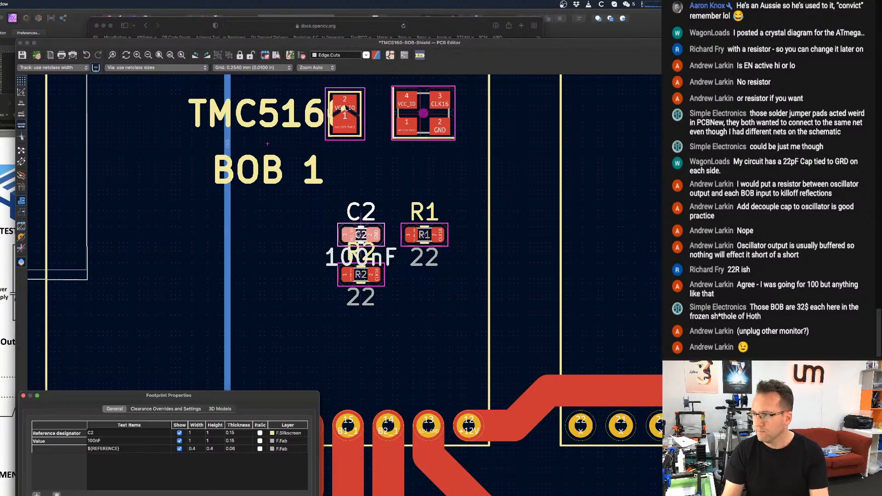
pyautogui.click(179, 433)
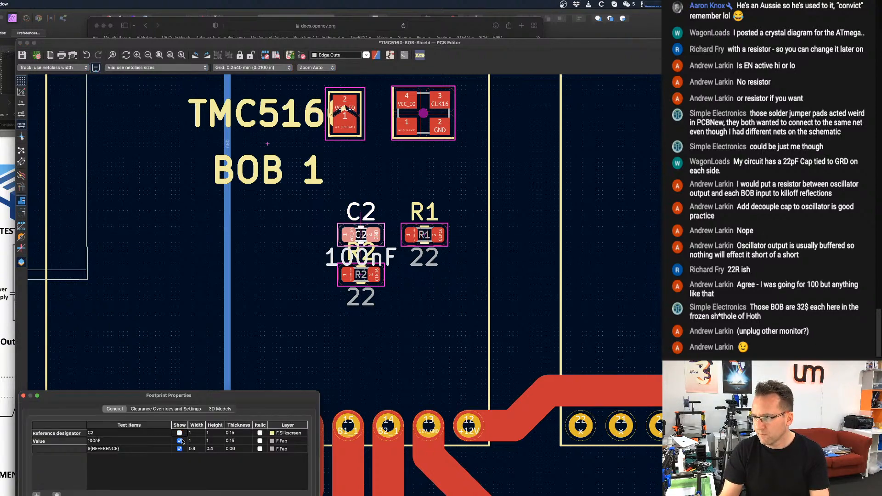
pyautogui.click(179, 440)
pyautogui.click(179, 449)
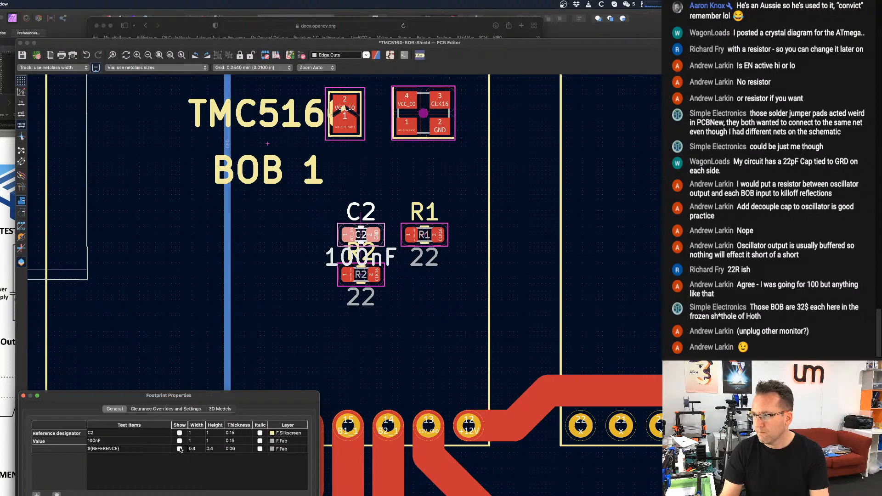
pyautogui.press('Return')
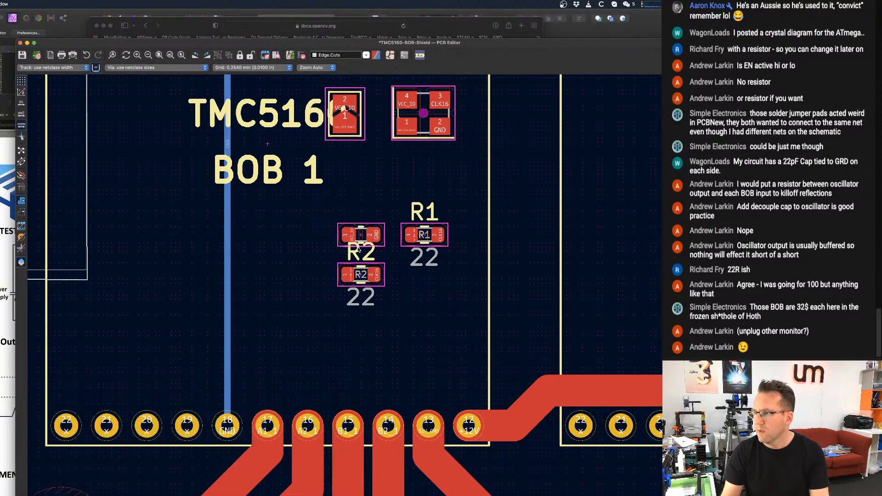
# Move capacitor C2 directly above the oscillator, with its VCC_IO pad over the oscillator's pin 4.
pyautogui.scroll(-1, 361, 253)
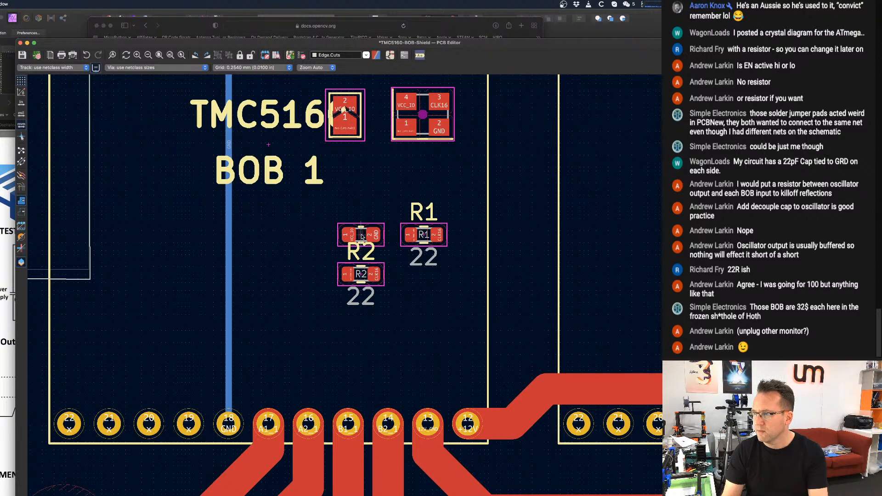
pyautogui.moveTo(361, 235); pyautogui.dragTo(413, 135)
pyautogui.moveTo(425, 114); pyautogui.dragTo(425, 219, button='middle')
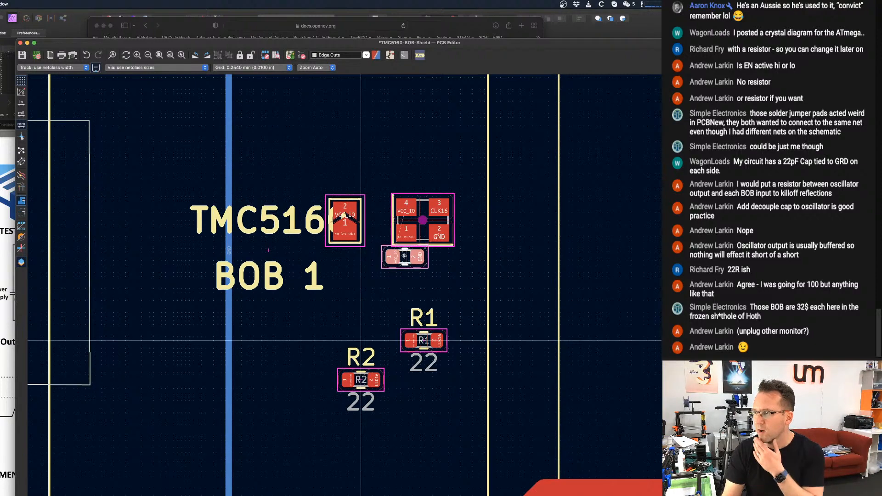
pyautogui.scroll(3, 393, 256)
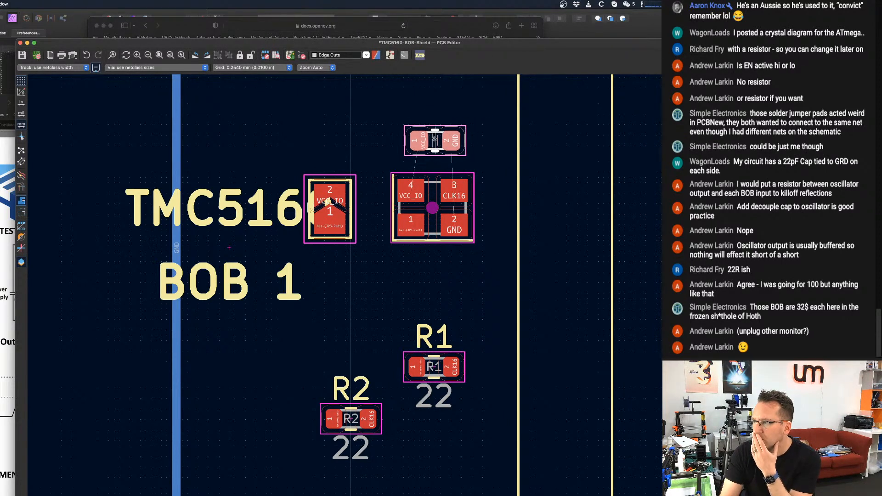
pyautogui.click(434, 138)
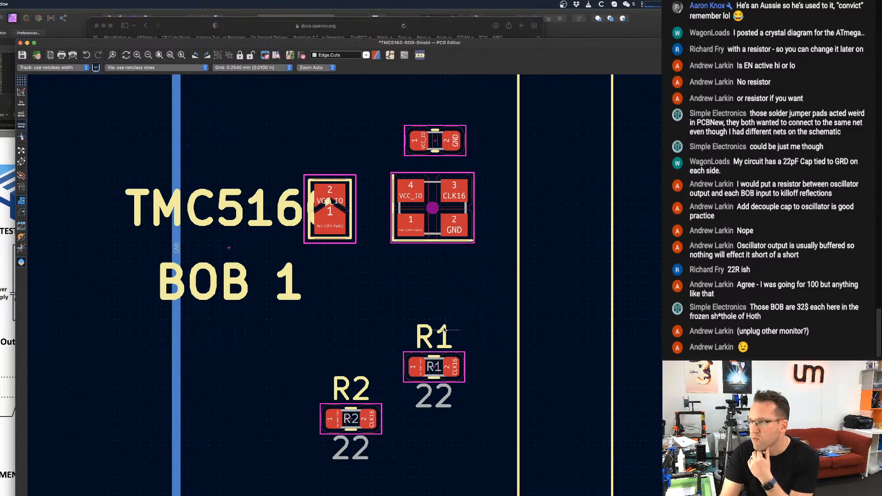
# Examine the existing clock traces at BOB 1's pin 8 and the nets on R1's pads, and check the oscillator circuit in the schematic.
pyautogui.scroll(-8, 437, 367)
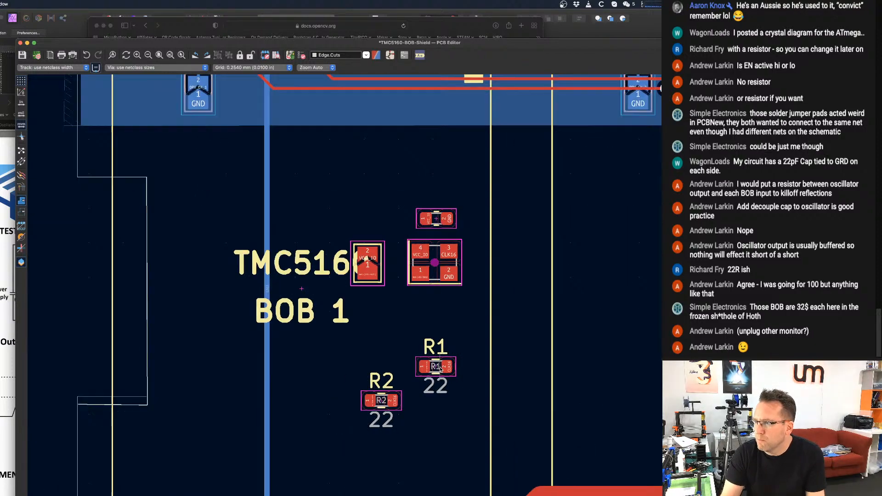
pyautogui.scroll(4, 415, 345)
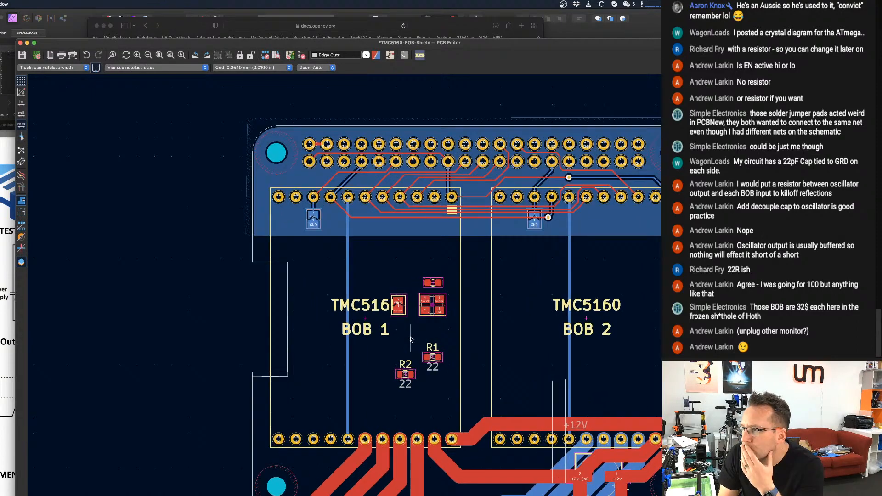
pyautogui.moveTo(303, 110); pyautogui.dragTo(265, 325, button='middle')
pyautogui.scroll(5, 264, 327)
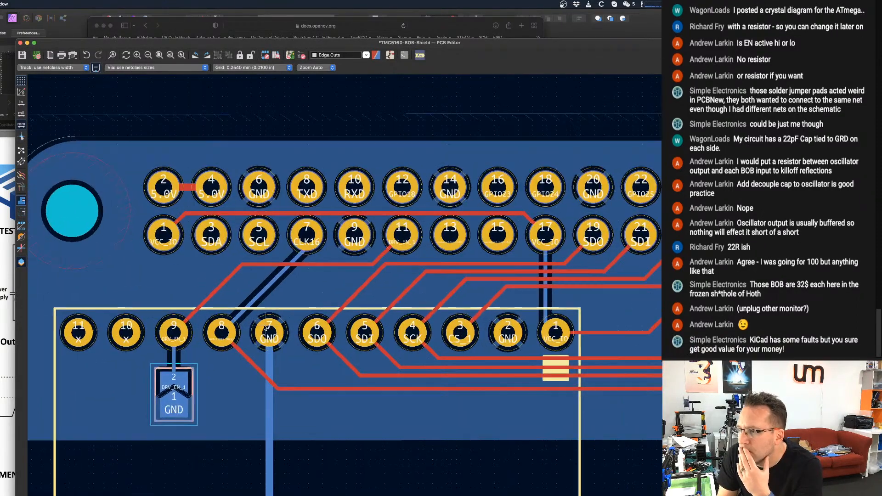
pyautogui.scroll(1, 179, 389)
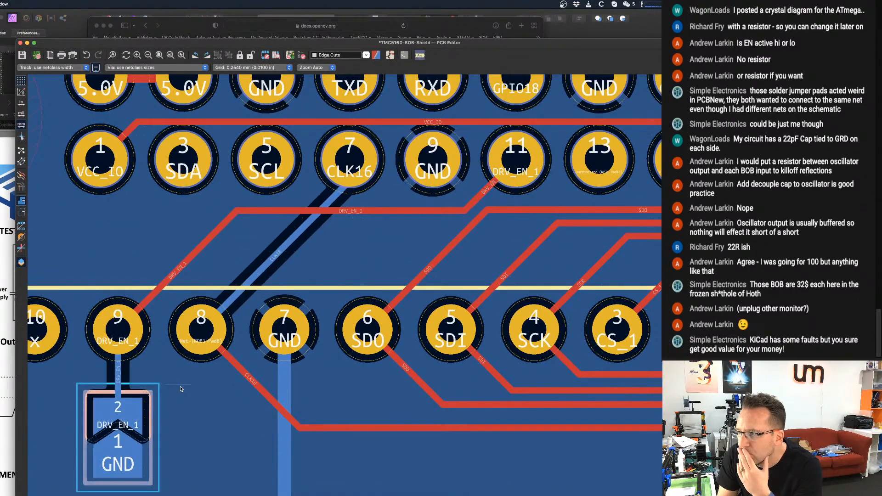
pyautogui.scroll(-6, 180, 389)
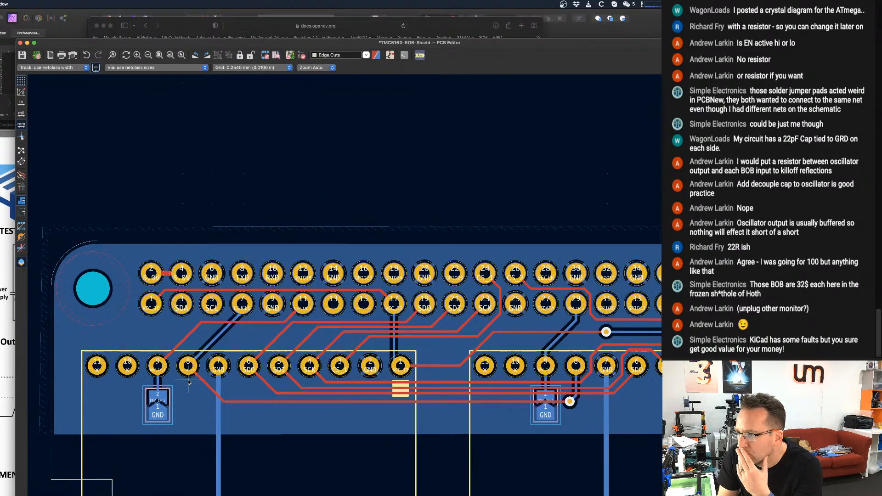
pyautogui.scroll(5, 206, 353)
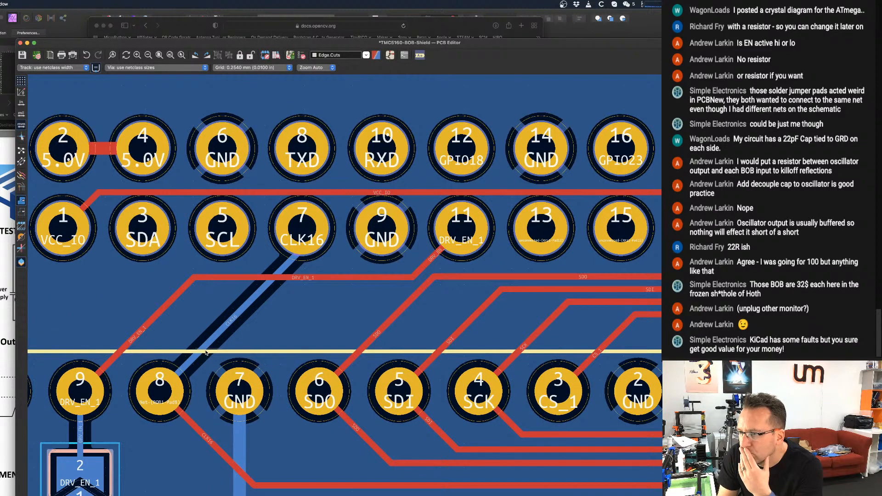
pyautogui.scroll(-1, 192, 390)
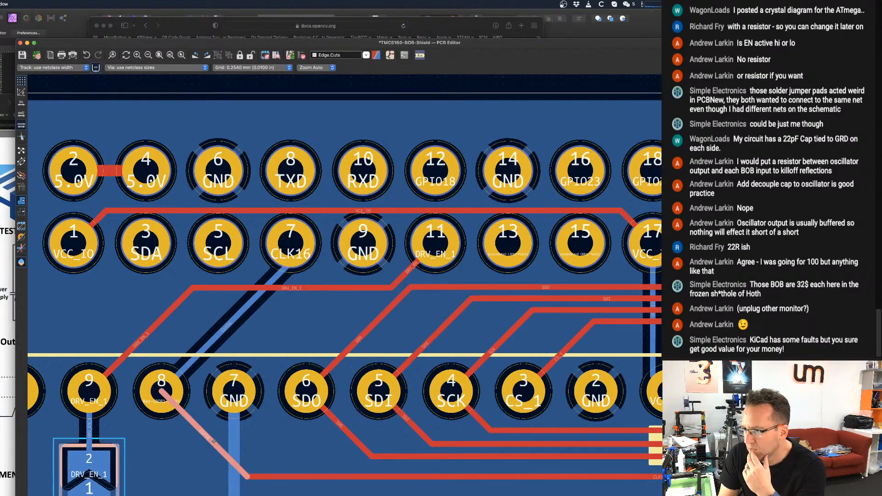
pyautogui.scroll(-4, 215, 441)
pyautogui.scroll(-4, 239, 466)
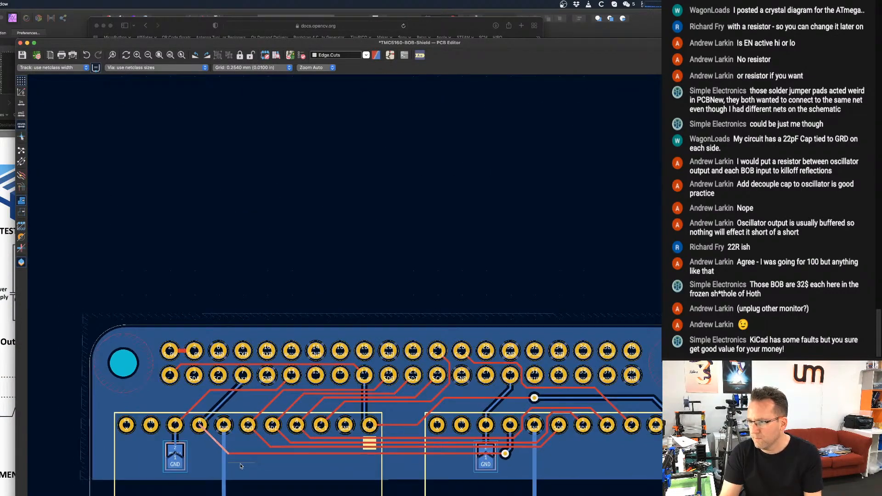
pyautogui.scroll(3, 367, 336)
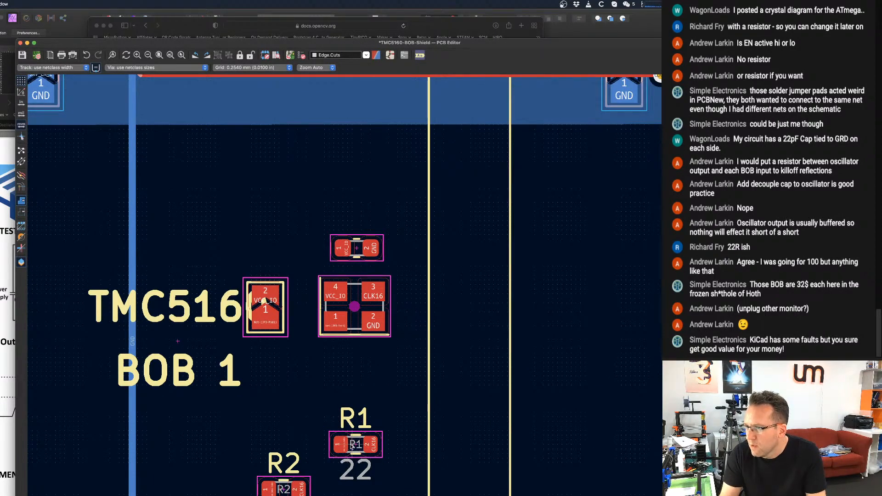
pyautogui.scroll(4, 352, 446)
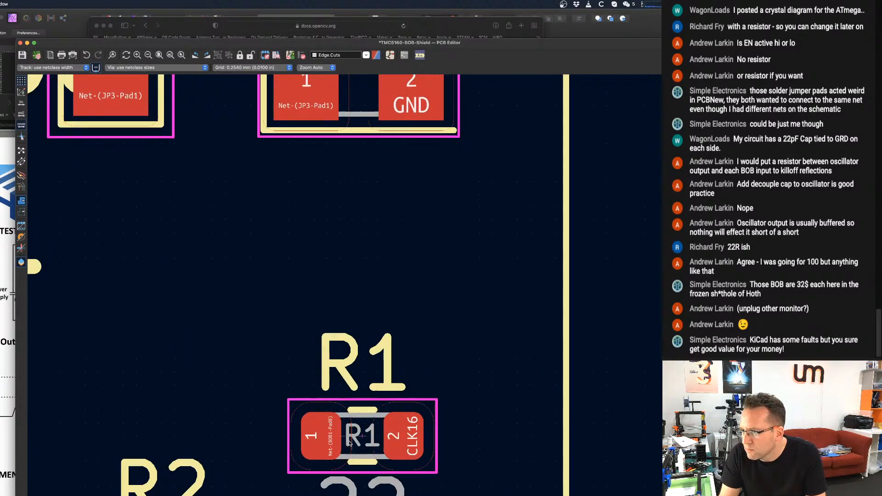
pyautogui.scroll(1, 350, 443)
pyautogui.scroll(-6, 350, 443)
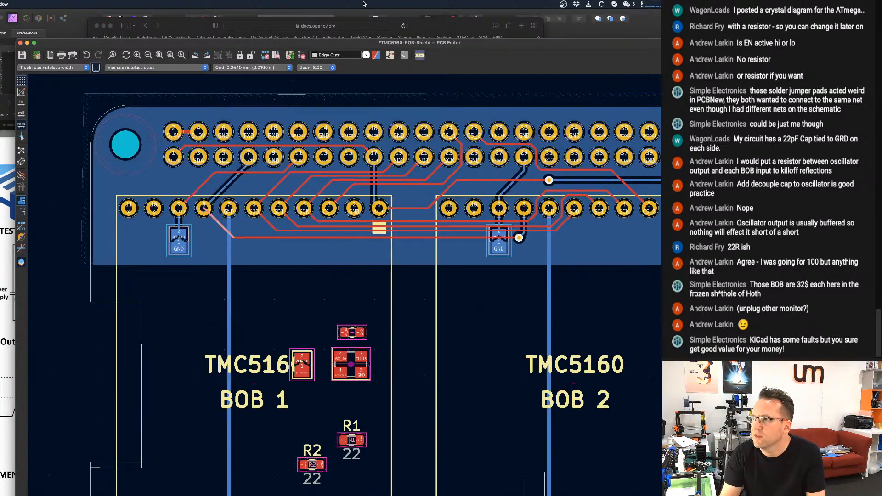
pyautogui.click(405, 55)
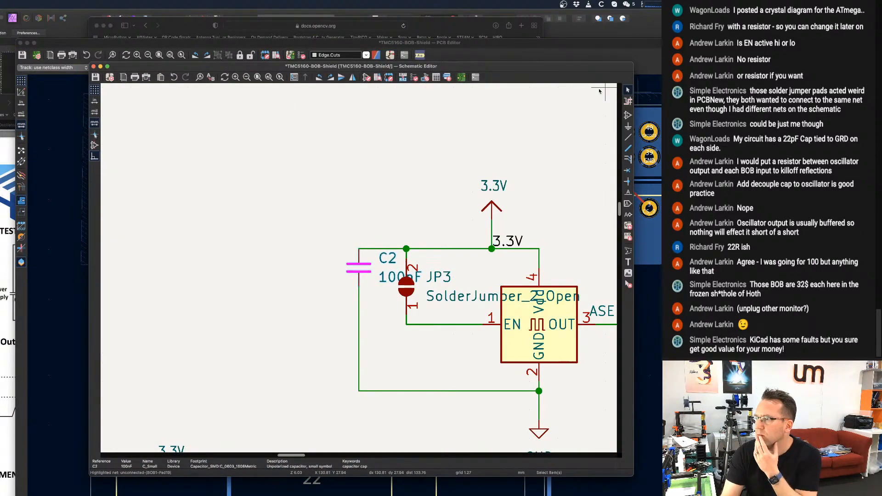
pyautogui.click(638, 92)
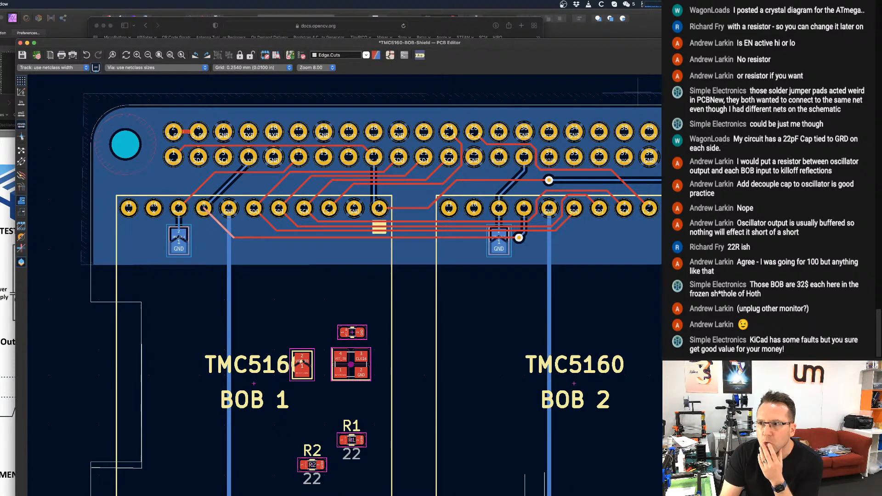
# Show the ratsnest lines of the unrouted connections on the board.
pyautogui.click(22, 151)
pyautogui.scroll(1, 386, 313)
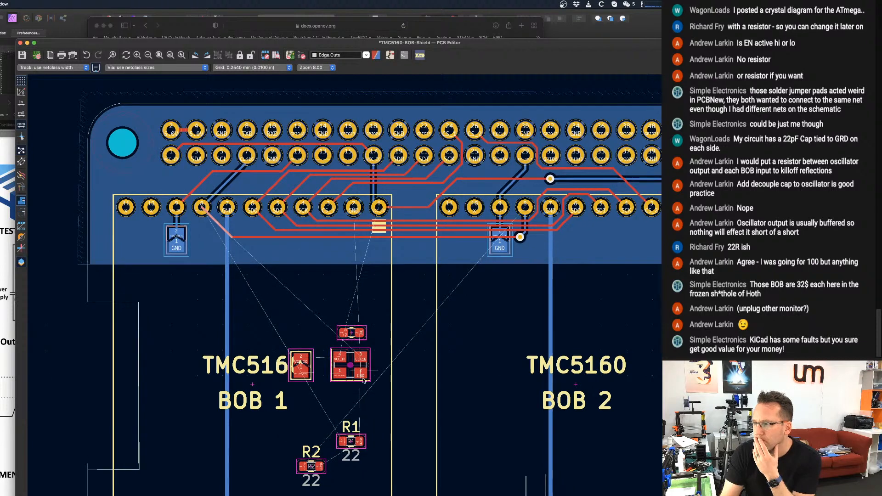
pyautogui.scroll(1, 351, 452)
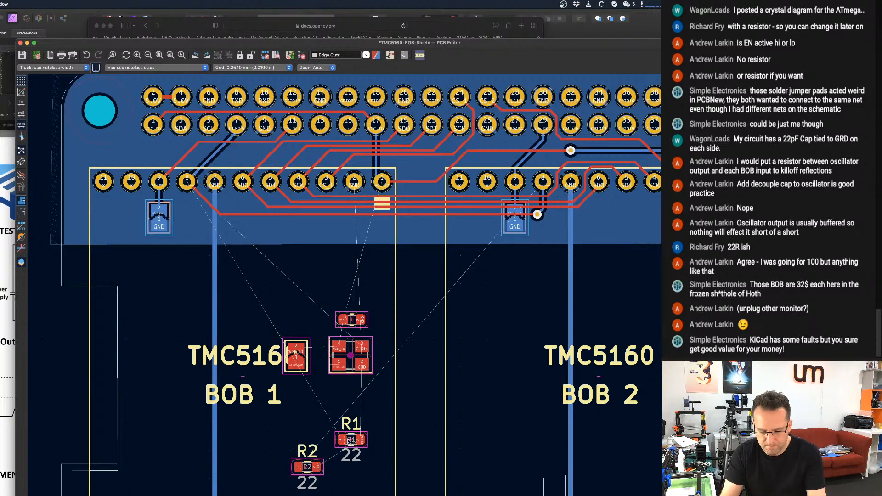
# Hide the reference designator, value and ${REFERENCE} texts of resistor R1's footprint.
pyautogui.click(349, 440)
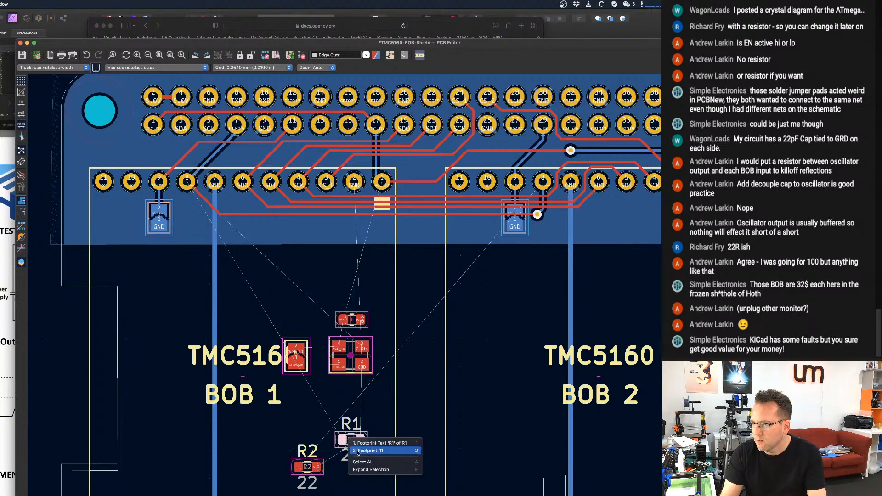
pyautogui.click(357, 450)
pyautogui.press('e')
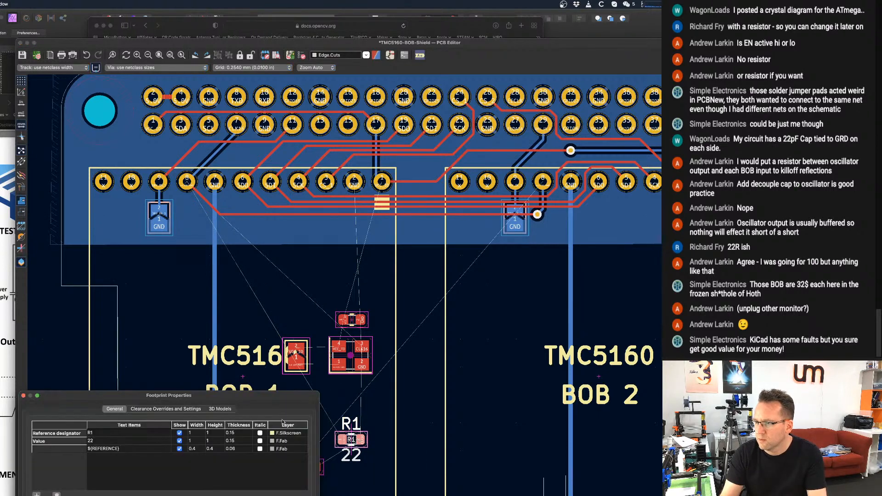
pyautogui.click(179, 433)
pyautogui.click(179, 440)
pyautogui.click(179, 449)
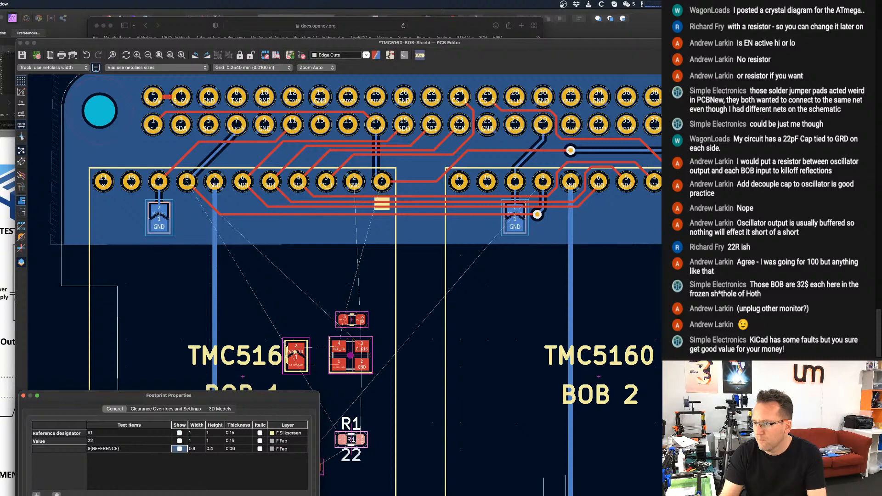
pyautogui.press('Return')
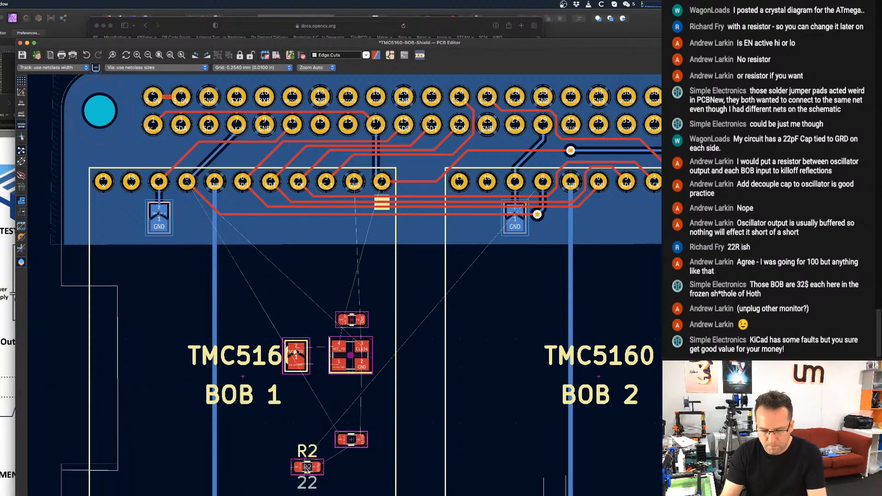
# Hide the reference designator, value and ${REFERENCE} texts of resistor R2's footprint.
pyautogui.click(307, 467)
pyautogui.click(321, 481)
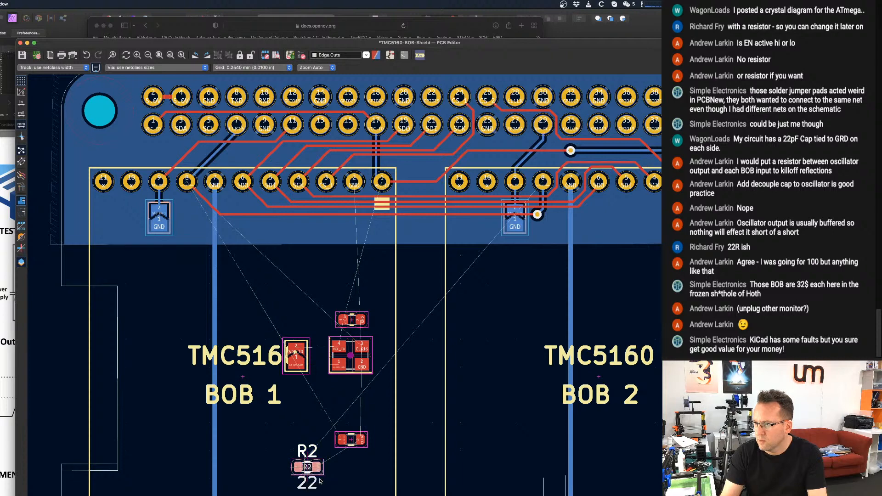
pyautogui.press('e')
pyautogui.click(180, 441)
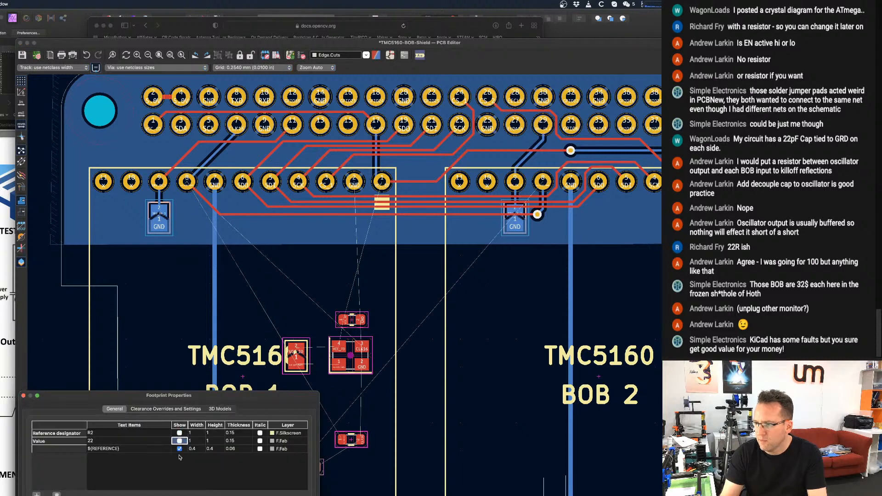
pyautogui.click(179, 448)
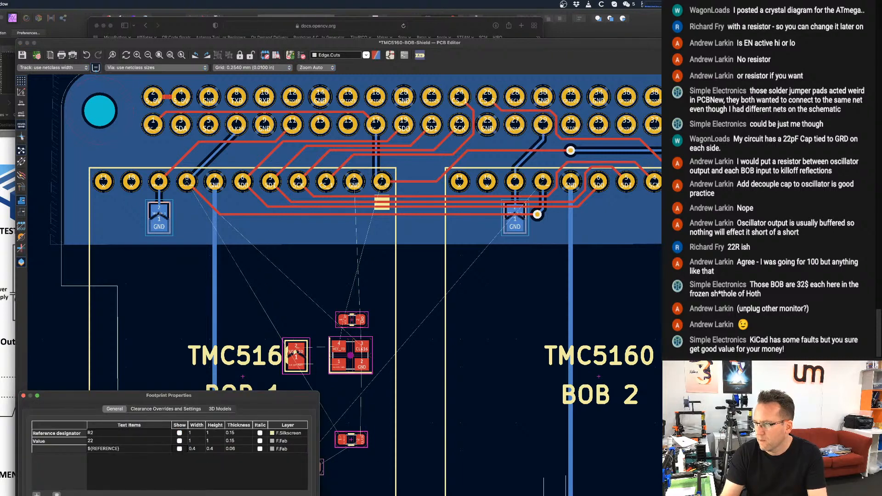
pyautogui.press('Return')
# Move R1 between header pin 7 and BOB 1's pins 7 and 8, rotated horizontal with its CLK16 pad on the right.
pyautogui.scroll(1, 345, 445)
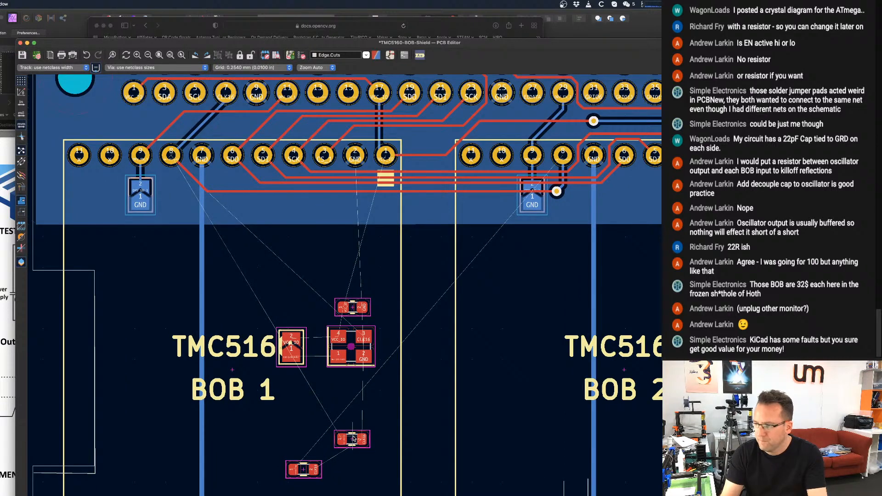
pyautogui.moveTo(354, 439); pyautogui.dragTo(183, 200)
pyautogui.press('r')
pyautogui.scroll(1, 184, 200)
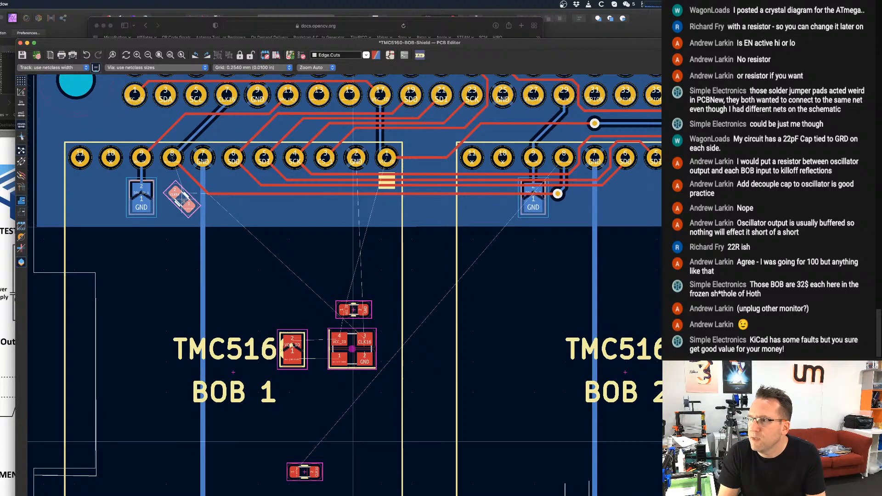
pyautogui.scroll(5, 183, 200)
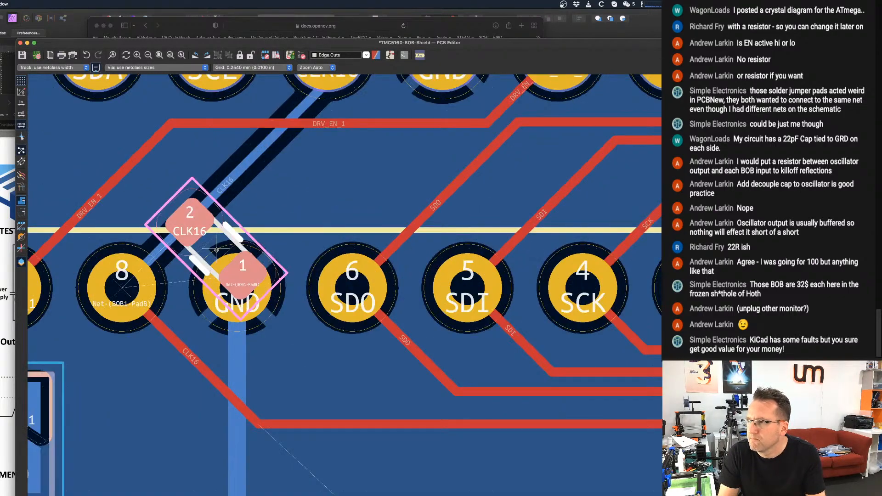
pyautogui.scroll(-3, 239, 227)
pyautogui.scroll(1, 236, 225)
pyautogui.press('r')
pyautogui.press('r')
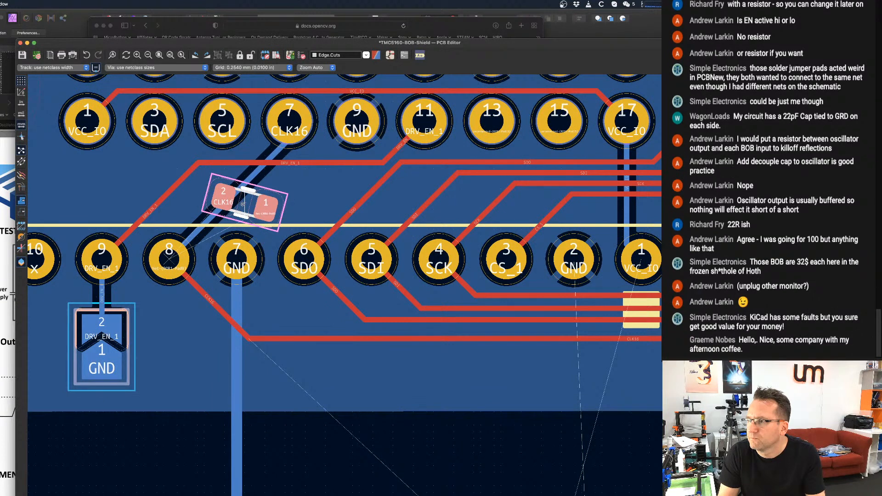
pyautogui.press('r')
pyautogui.press('r')
pyautogui.press('r')
pyautogui.press('r')
pyautogui.press('r')
pyautogui.press('r')
pyautogui.press('r')
pyautogui.press('r')
pyautogui.press('r')
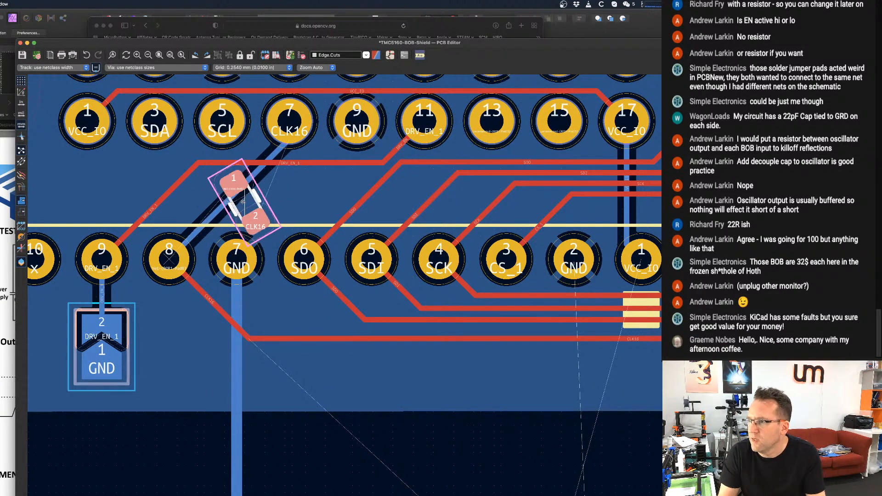
pyautogui.press('r')
pyautogui.press('r')
pyautogui.press('r')
pyautogui.press('r')
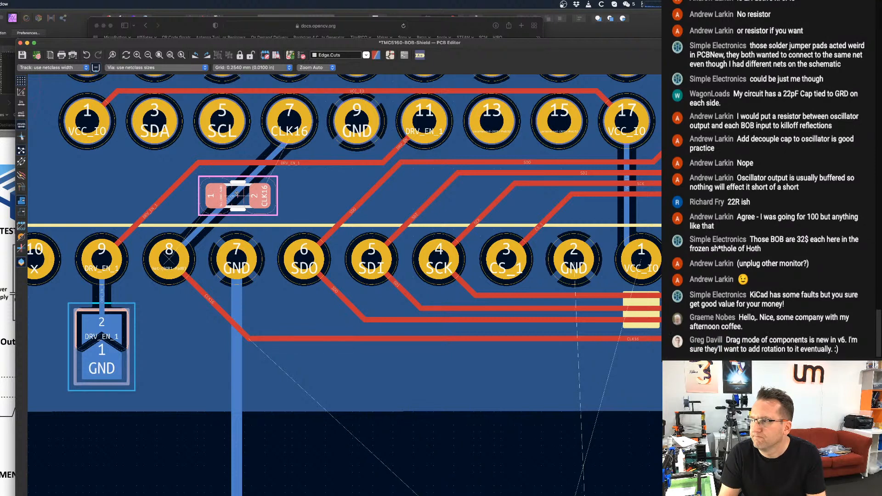
pyautogui.click(237, 194)
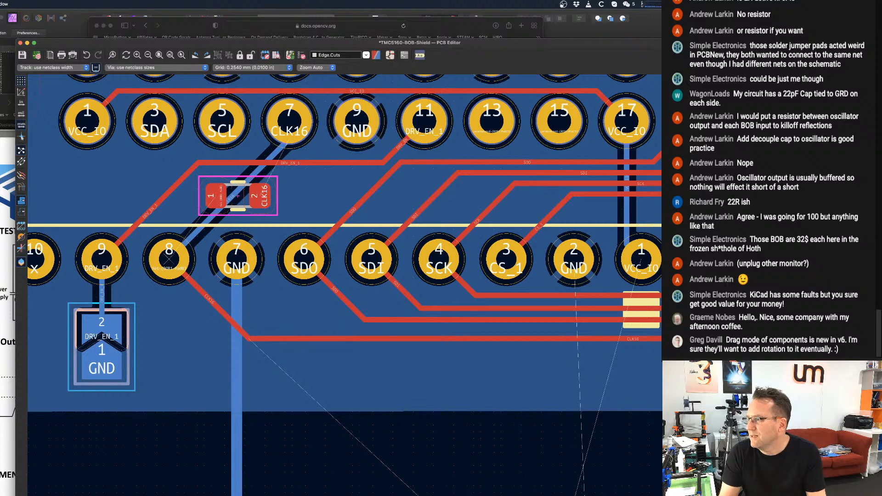
# Delete the back-copper clock trace running under R1 between header pin 7 and BOB 1's pin 8.
pyautogui.click(259, 172)
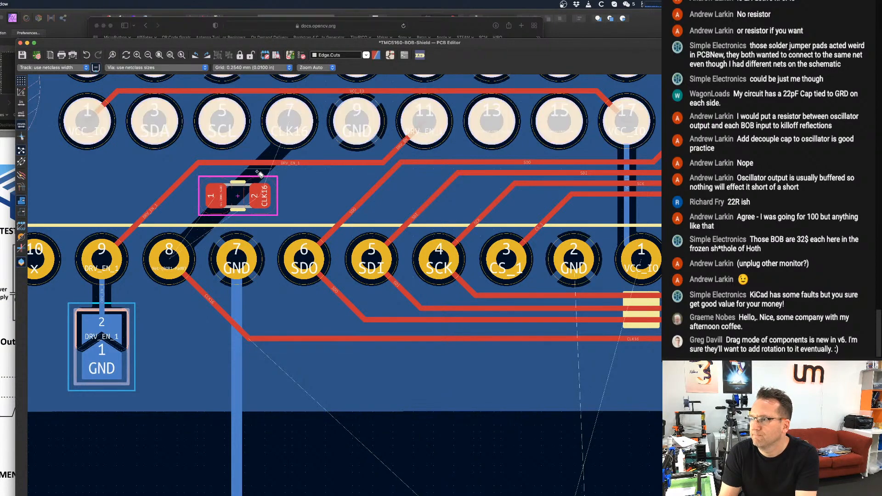
pyautogui.press('Escape')
pyautogui.press('x')
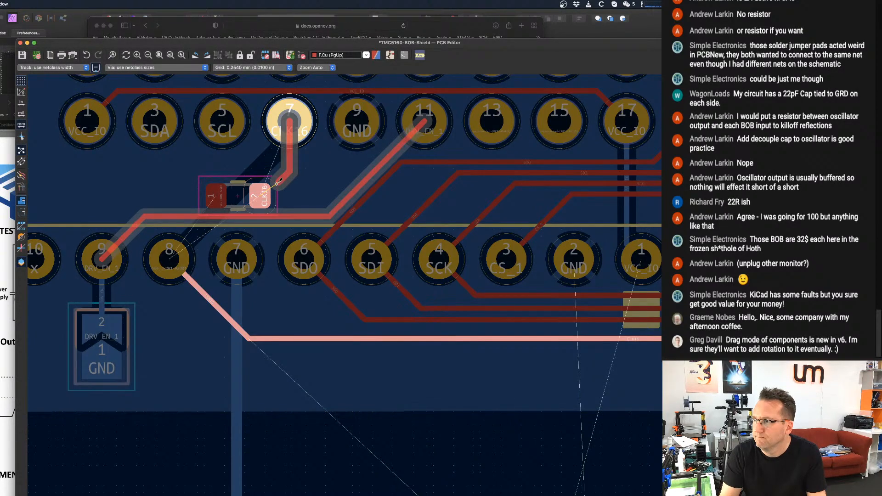
pyautogui.press('Escape')
# With the track width set to 0.154 mm, route CLK16 from header pin 7 on B.Cu through a via to R1's pad 2 on F.Cu.
pyautogui.click(72, 67)
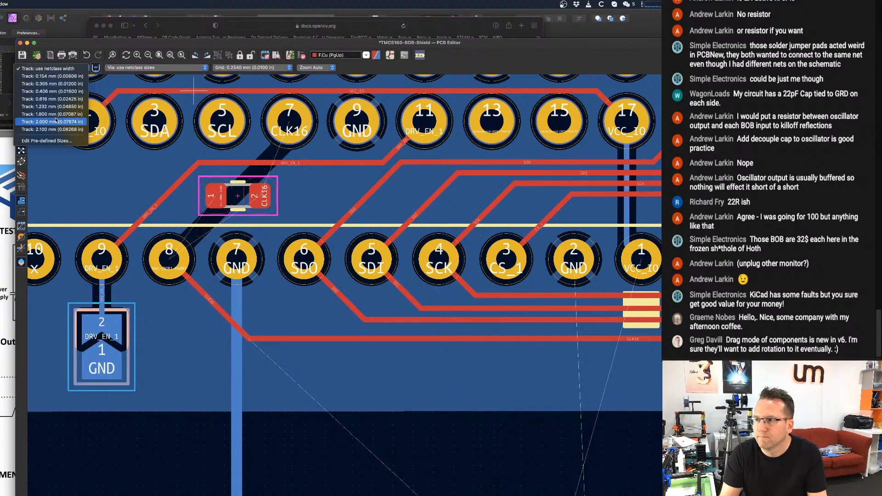
pyautogui.click(51, 77)
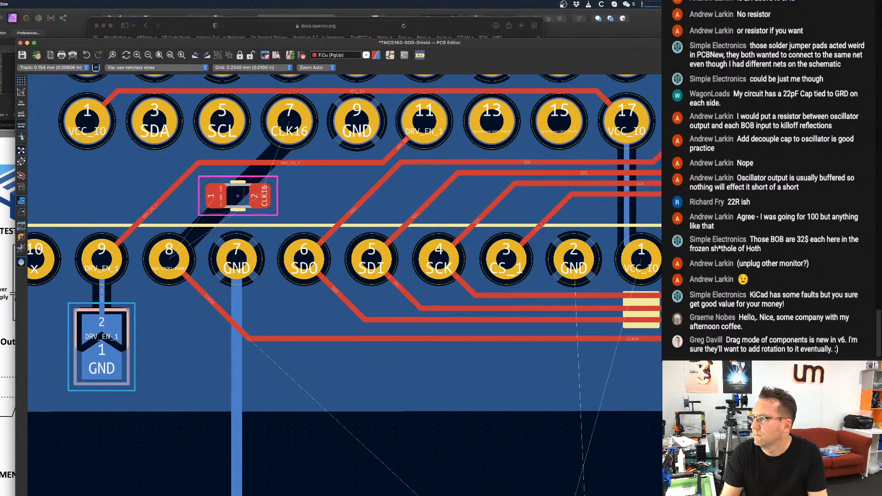
pyautogui.press('pagedown')
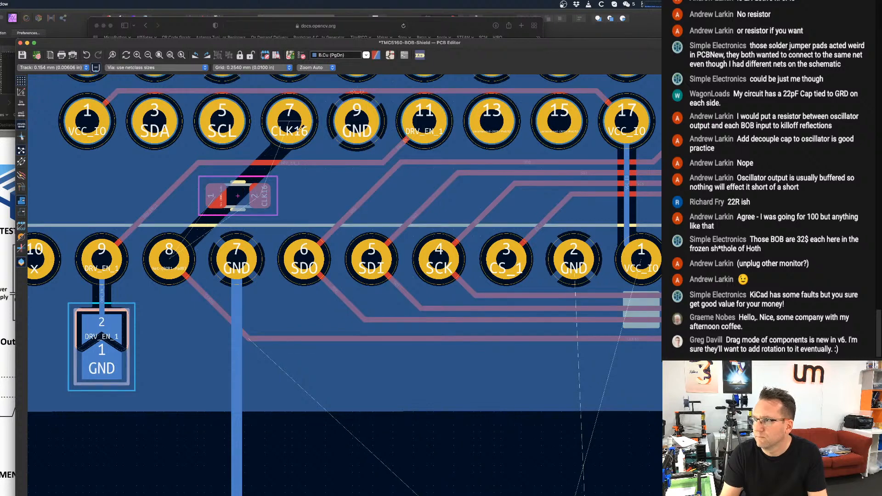
pyautogui.click(292, 118)
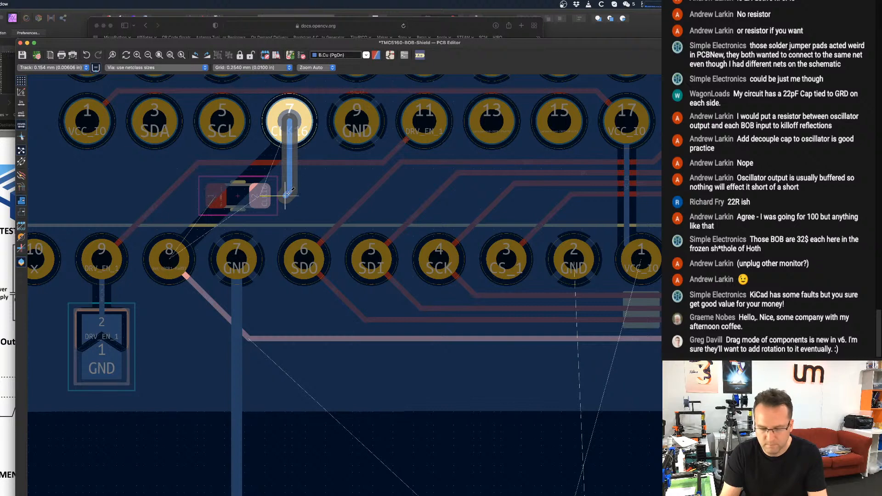
pyautogui.press('v')
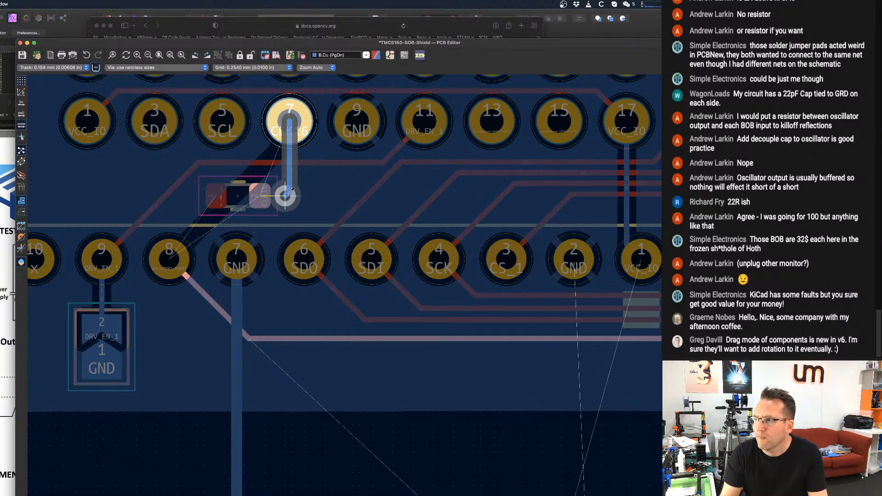
pyautogui.click(285, 195)
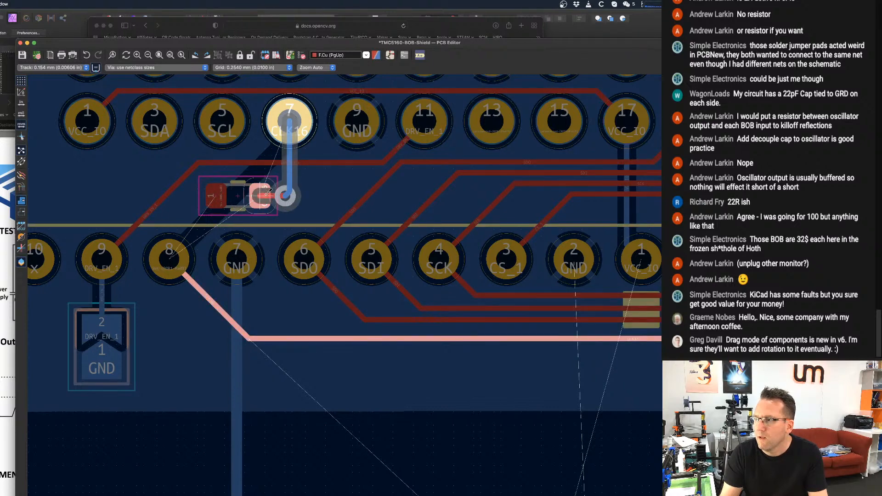
pyautogui.click(266, 193)
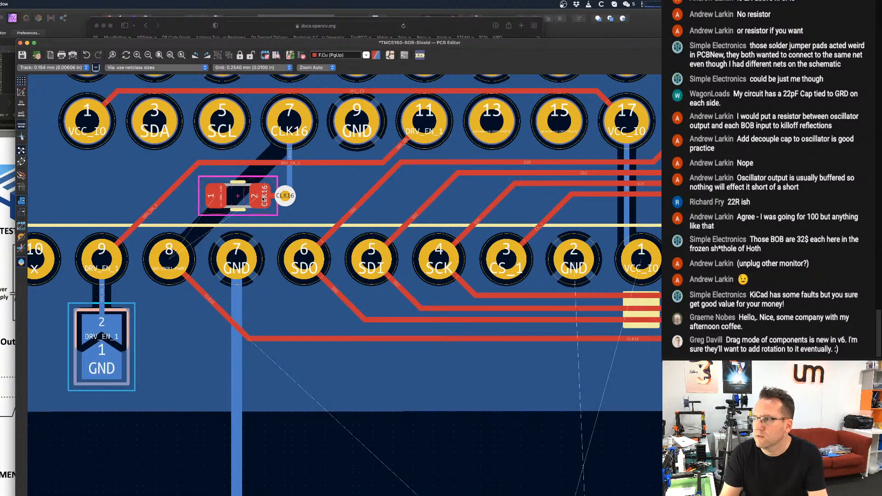
# Shift the CLK16 via beside R1's pad 2 slightly up toward header pin 7.
pyautogui.click(187, 68)
pyautogui.click(184, 68)
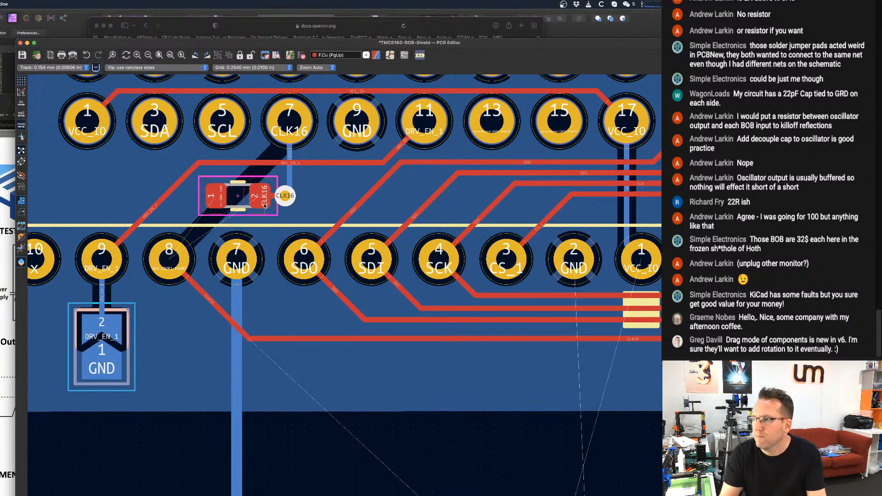
pyautogui.scroll(3, 285, 196)
pyautogui.moveTo(302, 198)
pyautogui.mouseDown()
pyautogui.moveTo(307, 182)
pyautogui.moveTo(298, 183)
pyautogui.mouseUp()
pyautogui.scroll(-2, 268, 213)
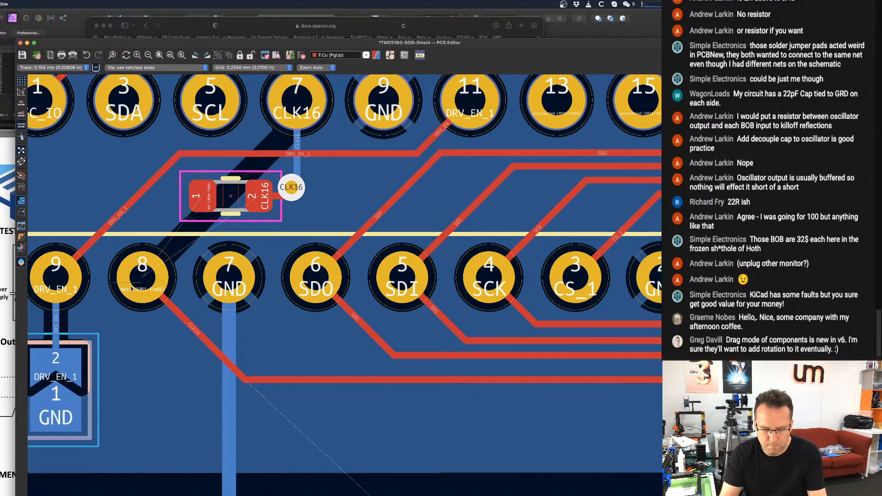
# Try to route the connection between BOB 1's pin 8 and R1's pad 1 on F.Cu.
pyautogui.press('x')
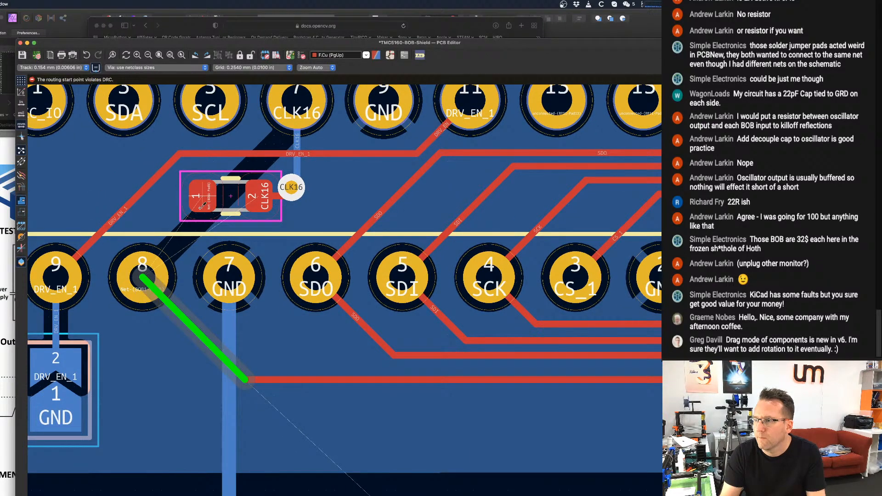
pyautogui.press('Escape')
pyautogui.press('d')
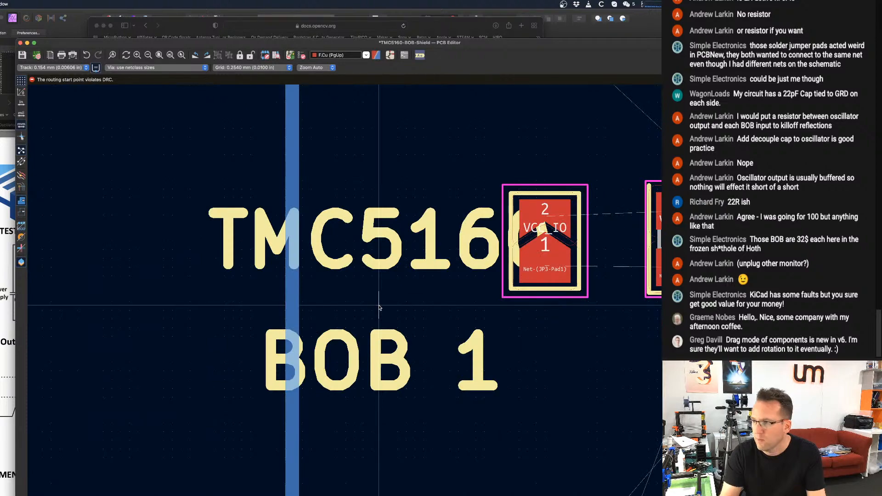
pyautogui.scroll(-6, 380, 308)
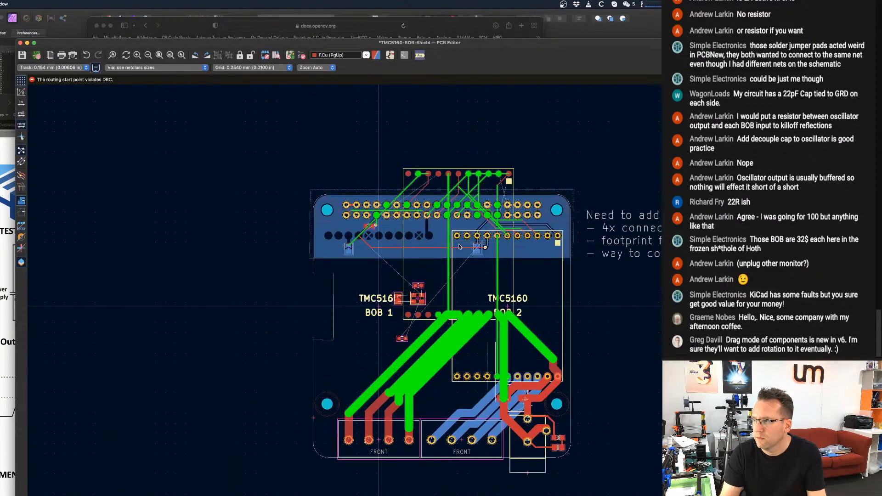
pyautogui.scroll(4, 358, 251)
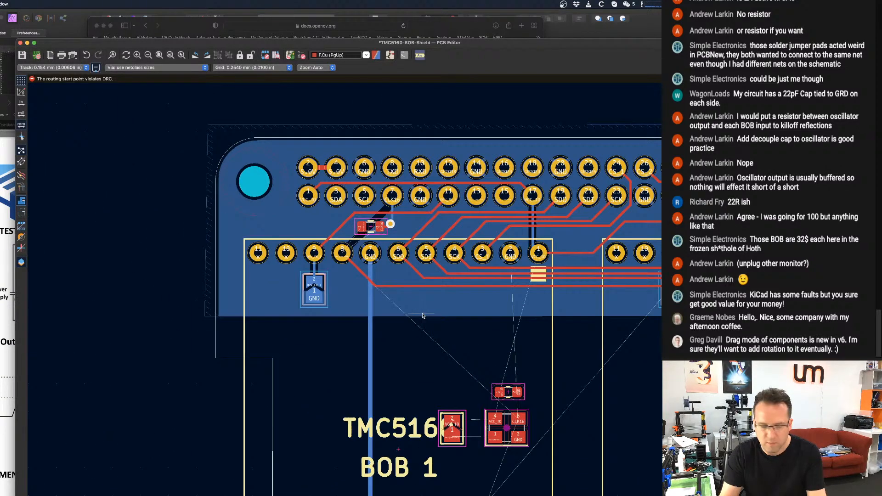
pyautogui.scroll(5, 343, 275)
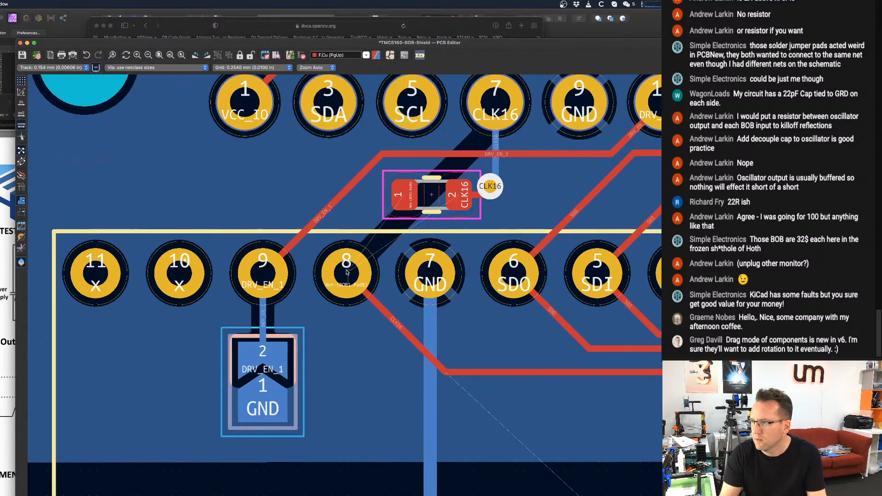
pyautogui.press('x')
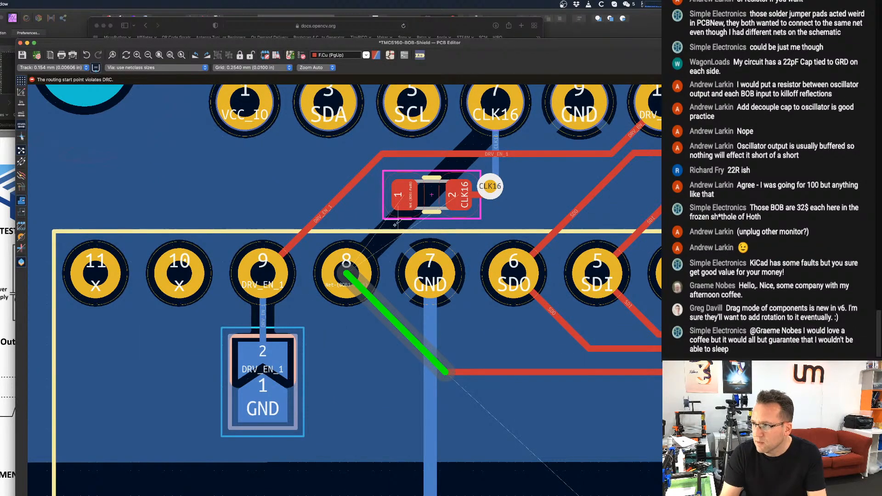
pyautogui.press('Escape')
pyautogui.click(409, 206)
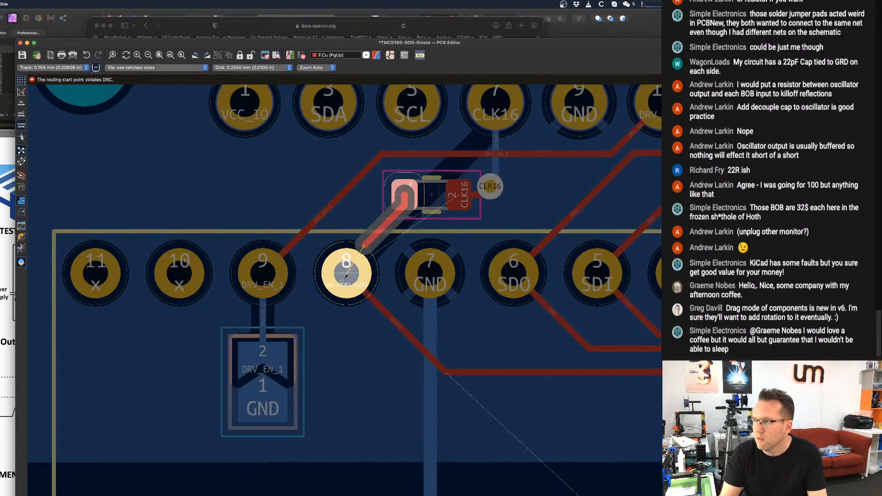
pyautogui.press('Escape')
# Delete the diagonal F.Cu CLK16 track segment that ends at BOB 1's pin 8.
pyautogui.scroll(4, 414, 186)
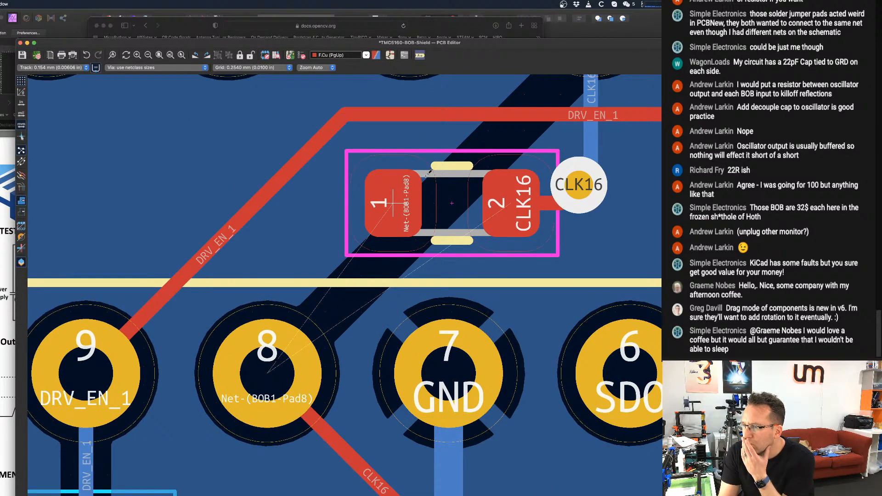
pyautogui.scroll(-1, 428, 172)
pyautogui.scroll(-2, 429, 173)
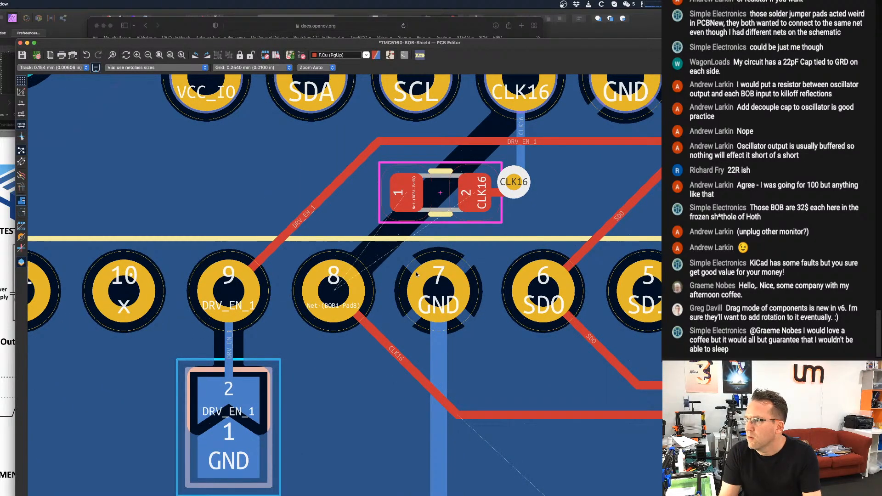
pyautogui.click(386, 347)
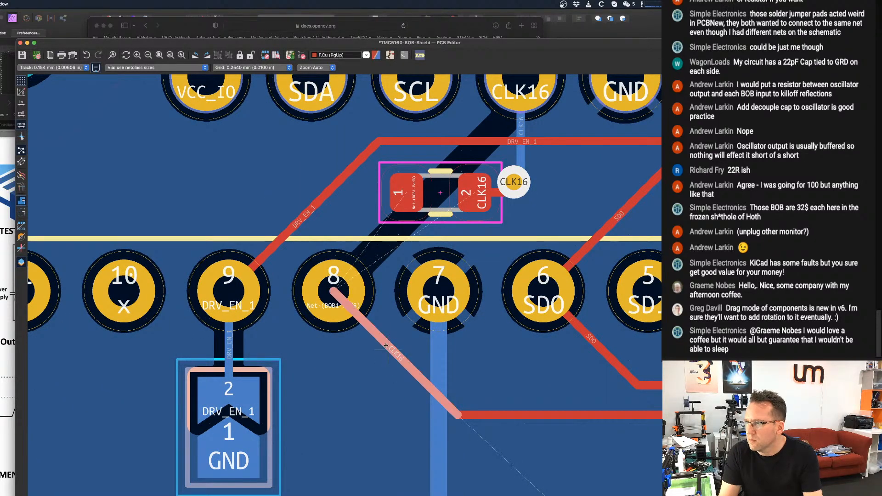
pyautogui.press('Delete')
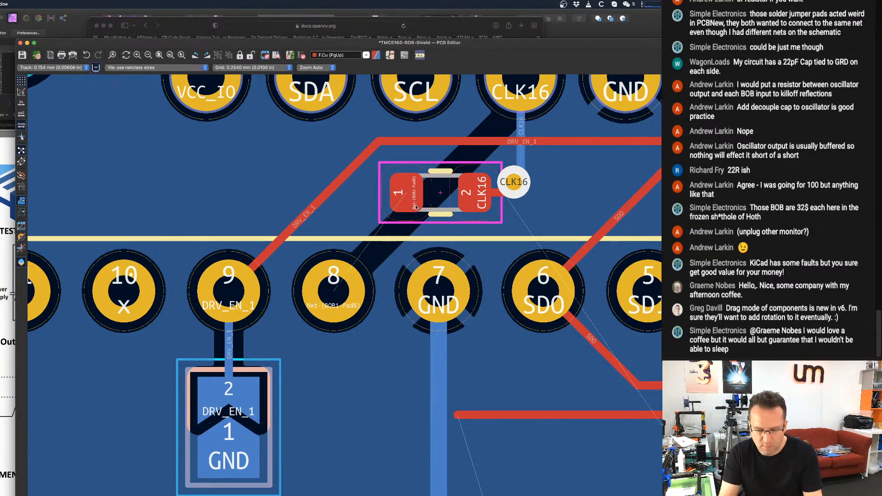
# Route R1's pad 1 to BOB 1's pin 8 on F.Cu and shift the track's diagonal up-left, away from pin 7.
pyautogui.press('x')
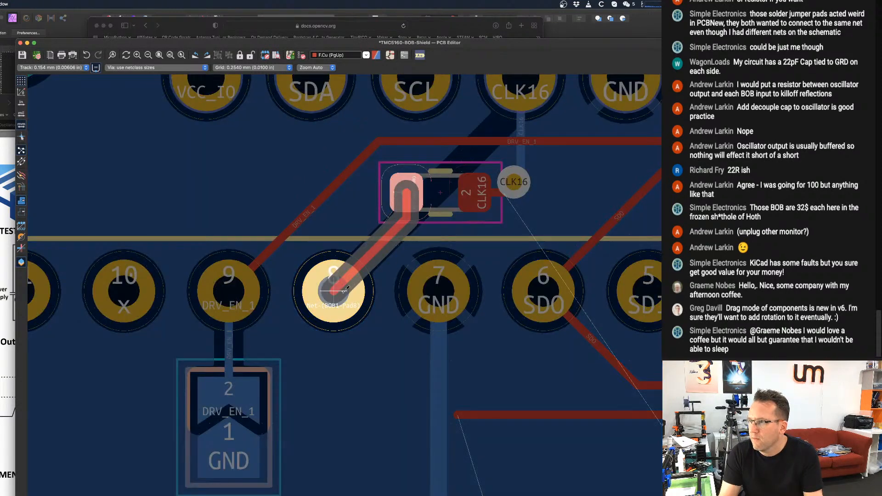
pyautogui.click(345, 296)
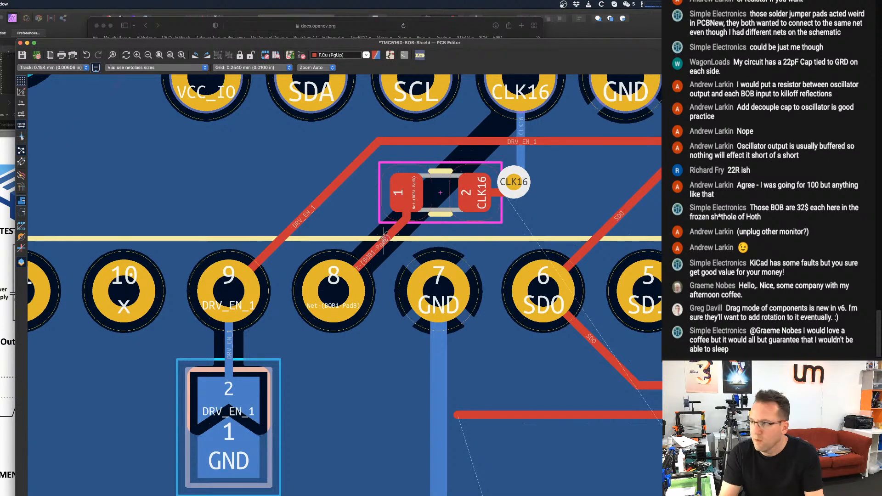
pyautogui.press('d')
pyautogui.click(360, 216)
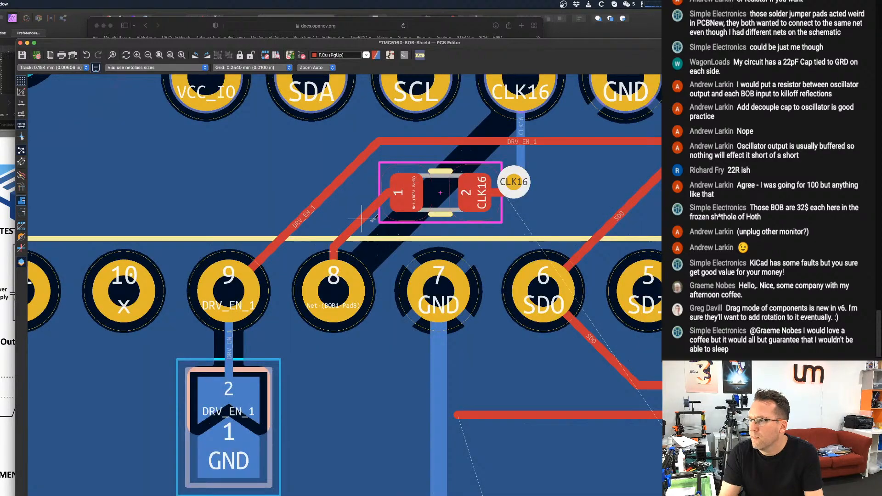
# Delete the leftover horizontal CLK16 track on F.Cu running from below BOB 1's pins toward BOB 2.
pyautogui.scroll(-3, 385, 261)
pyautogui.scroll(-3, 427, 280)
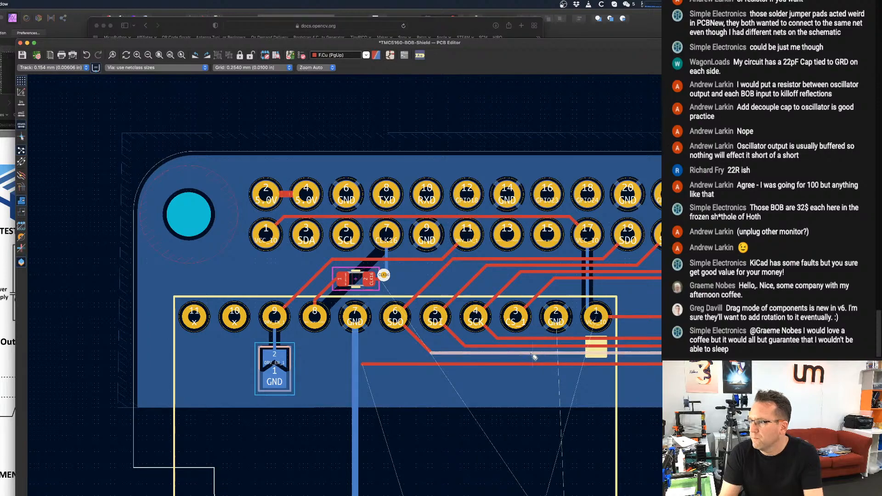
pyautogui.click(521, 365)
pyautogui.scroll(-3, 520, 360)
pyautogui.moveTo(521, 356); pyautogui.dragTo(370, 355, button='middle')
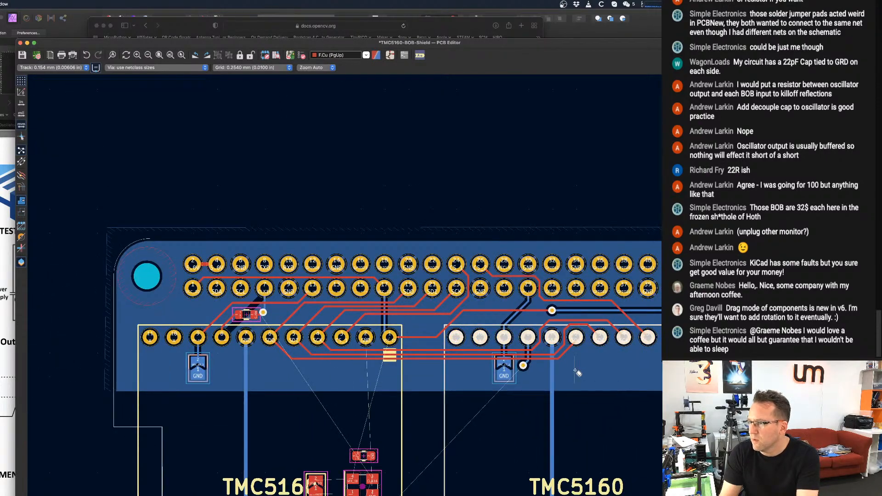
pyautogui.scroll(3, 580, 339)
pyautogui.moveTo(662, 320); pyautogui.dragTo(420, 329, button='middle')
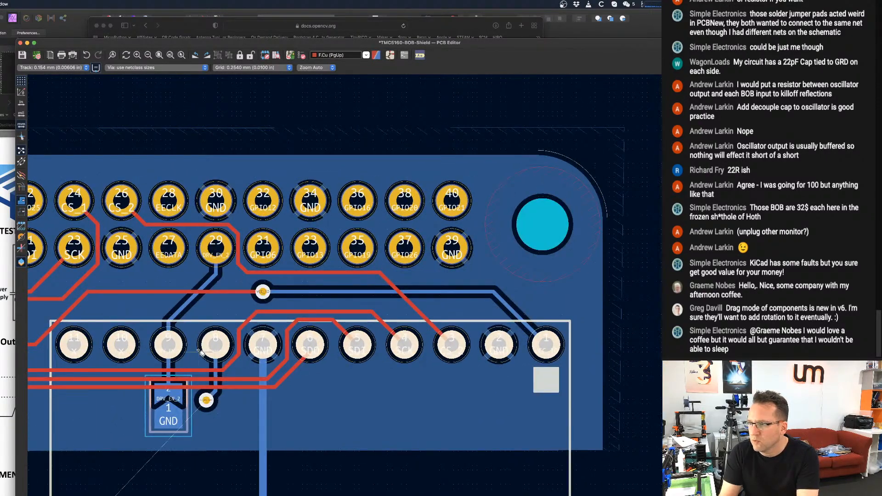
pyautogui.moveTo(198, 351); pyautogui.dragTo(502, 223, button='middle')
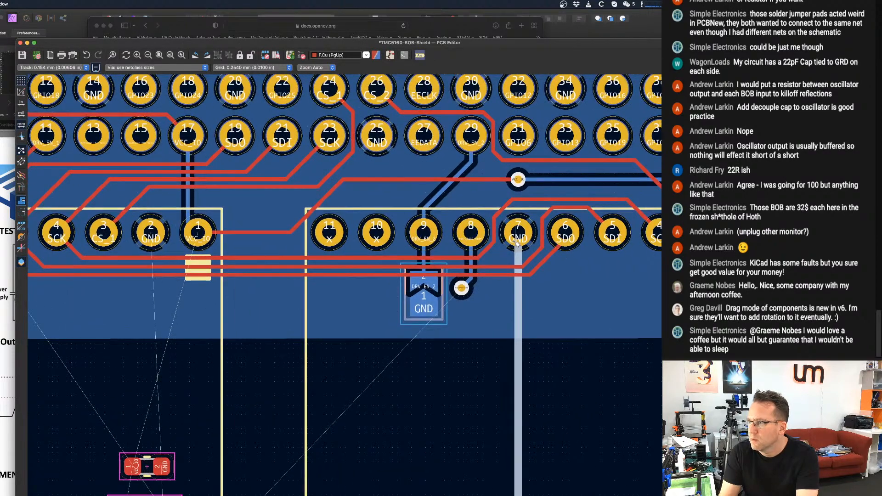
pyautogui.scroll(2, 459, 294)
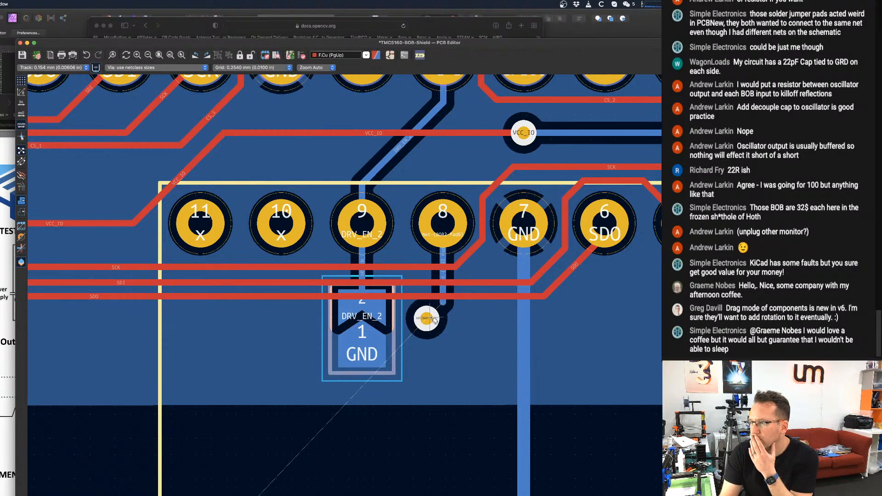
pyautogui.click(459, 432)
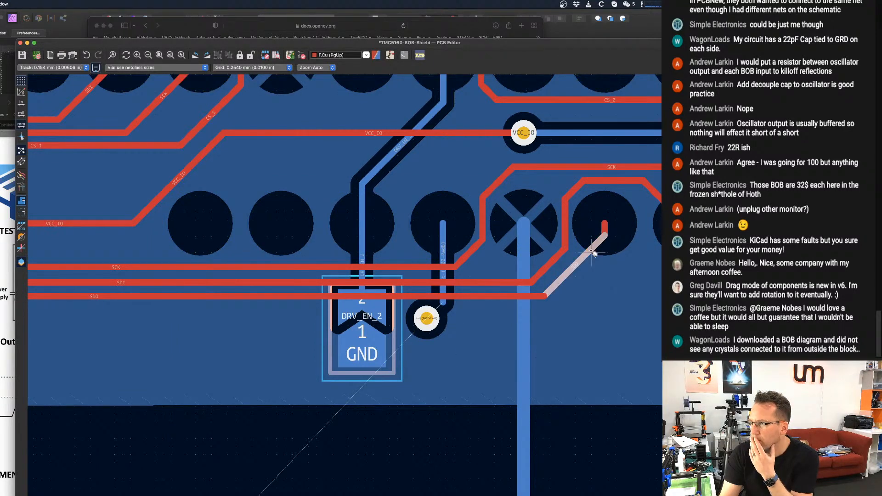
pyautogui.scroll(-5, 452, 267)
pyautogui.scroll(2, 452, 267)
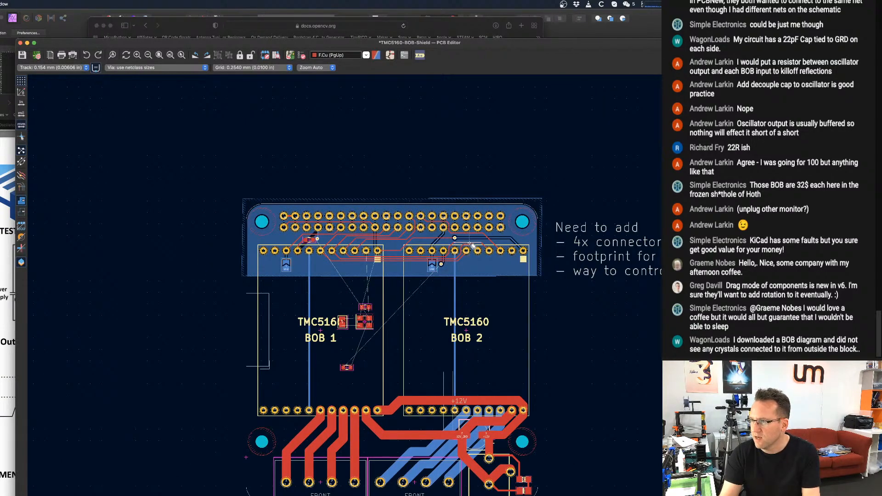
pyautogui.scroll(6, 445, 274)
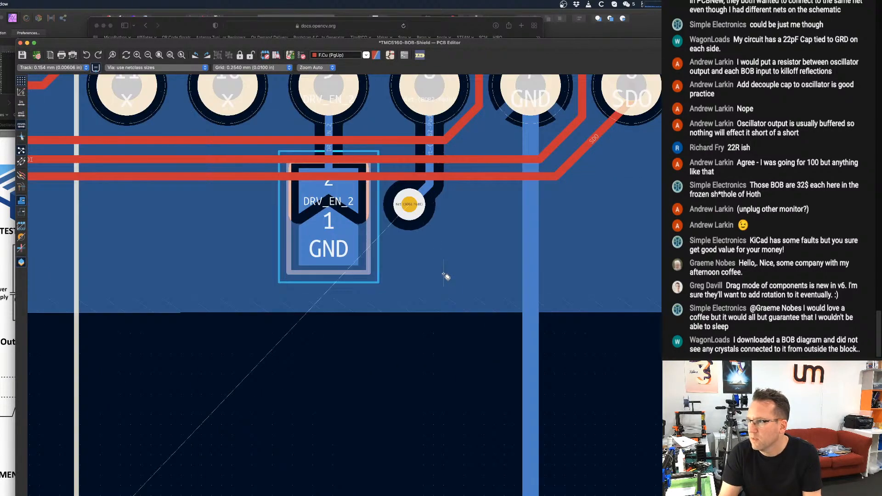
# Delete the via below BOB 2's pin 8, beside the DRV_EN_2 solder jumper.
pyautogui.click(410, 205)
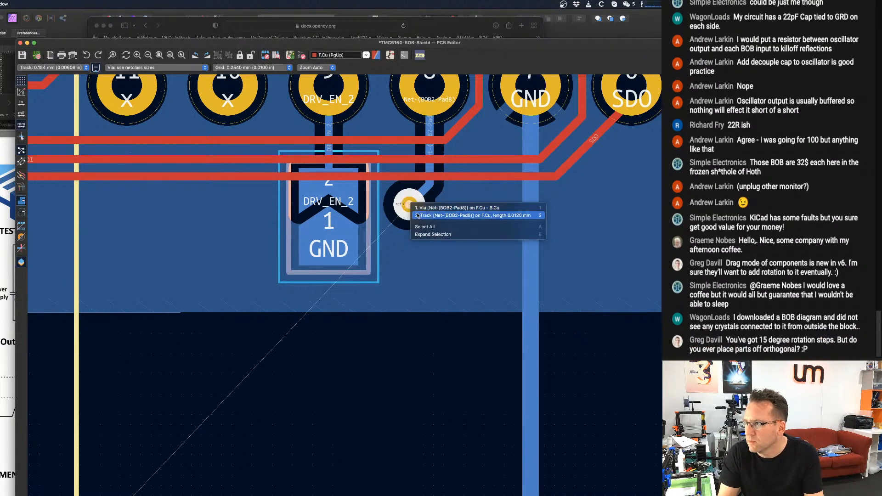
pyautogui.click(418, 209)
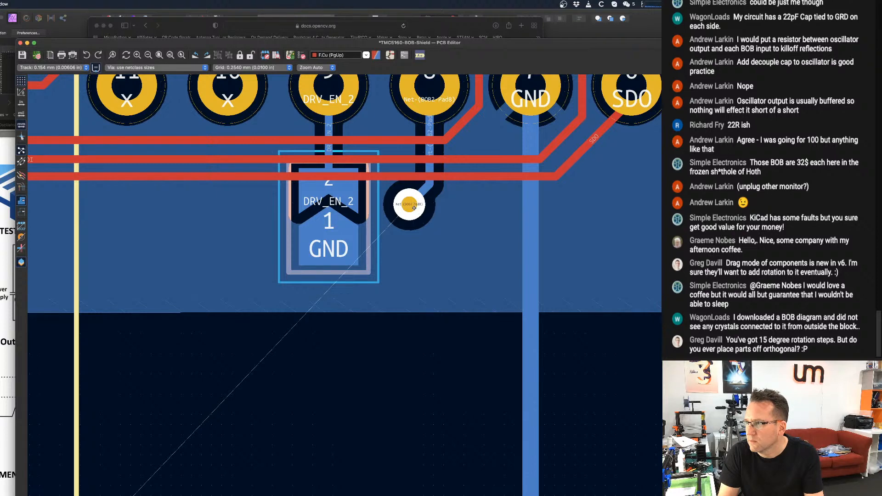
pyautogui.scroll(-1, 418, 228)
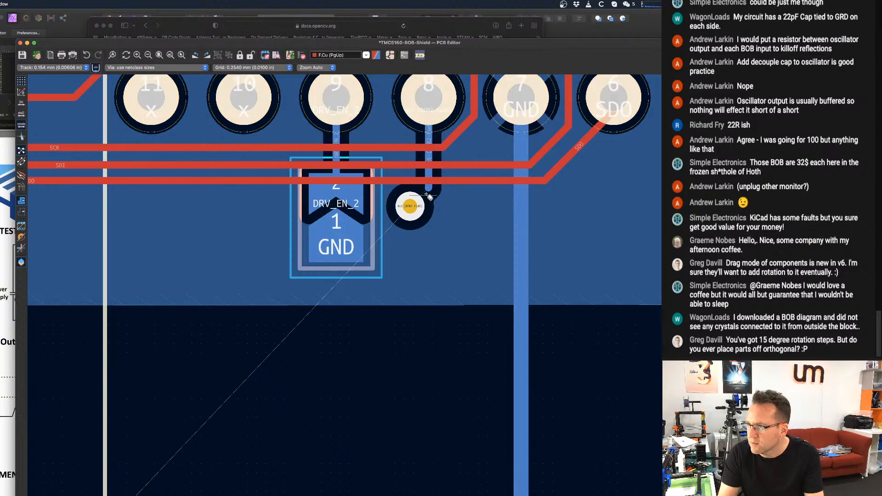
pyautogui.press('Delete')
pyautogui.click(411, 209)
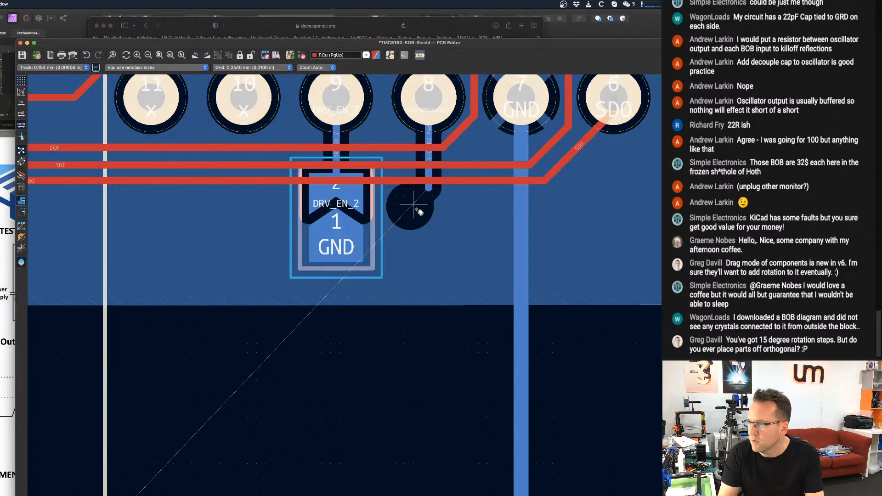
pyautogui.click(430, 137)
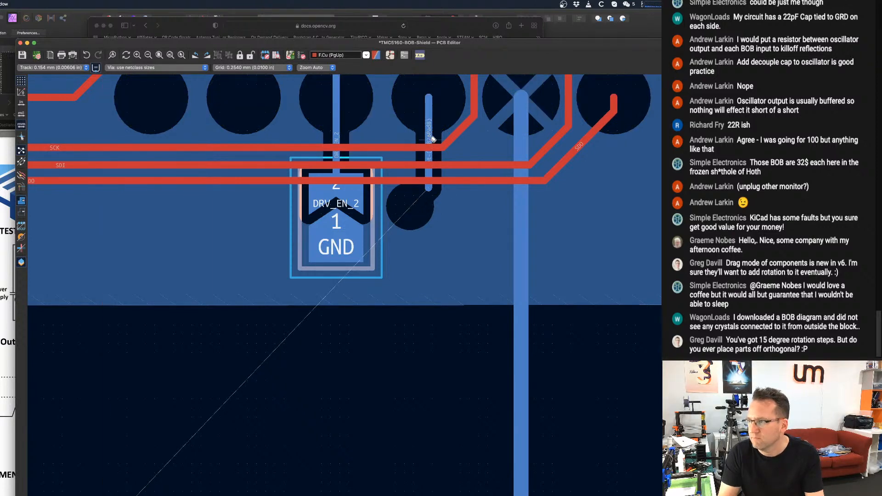
pyautogui.press('super+z')
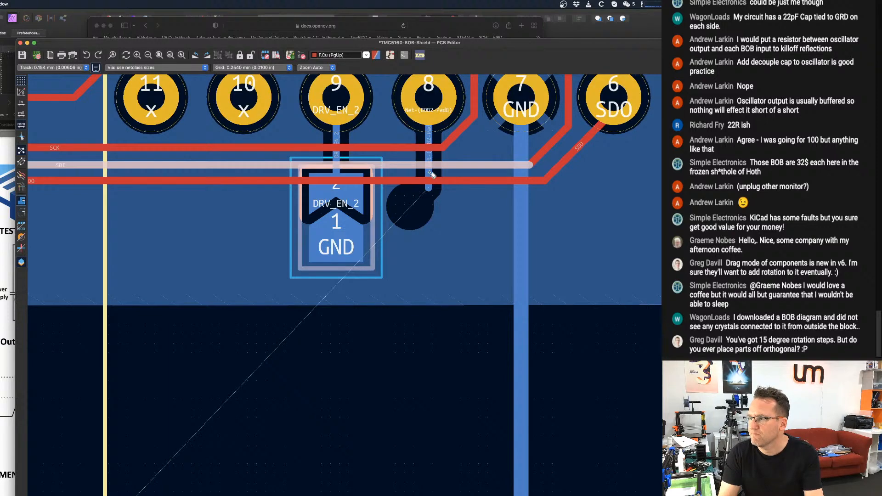
pyautogui.click(421, 215)
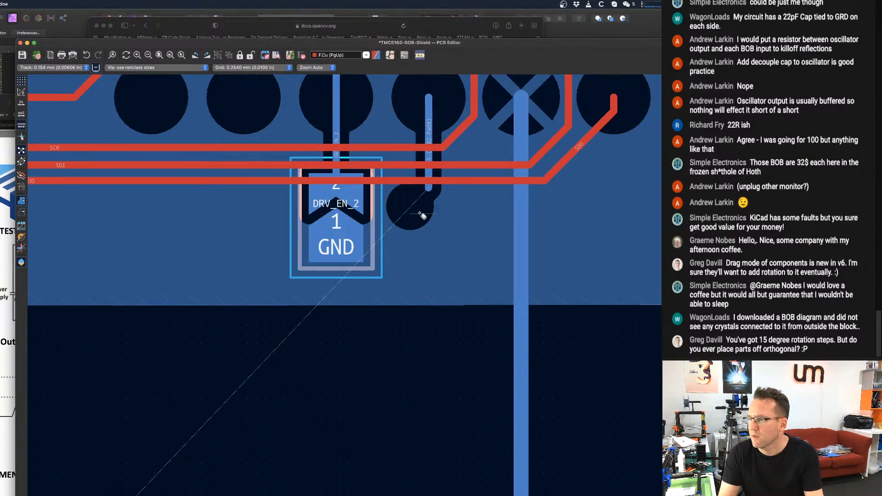
pyautogui.press('super+z')
# Delete the vertical B.Cu track running down from BOB 2's pin 8 and save the board.
pyautogui.scroll(-3, 421, 215)
pyautogui.scroll(8, 435, 274)
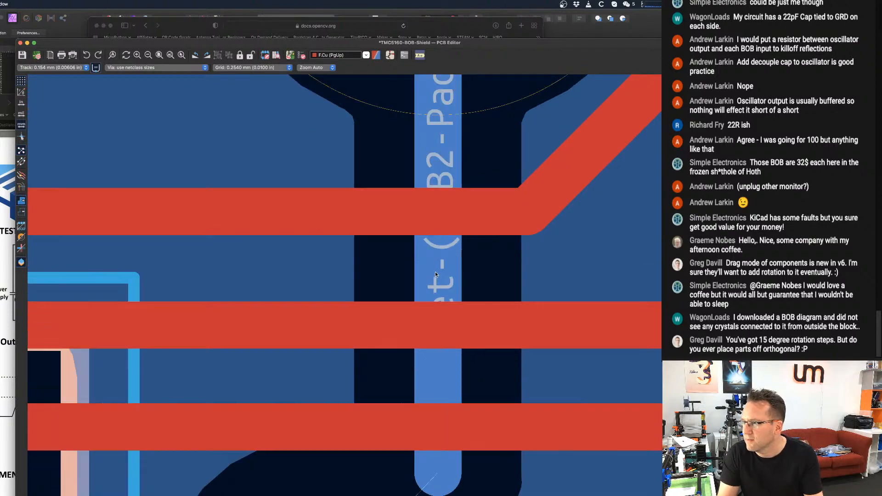
pyautogui.scroll(2, 435, 268)
pyautogui.scroll(-5, 436, 262)
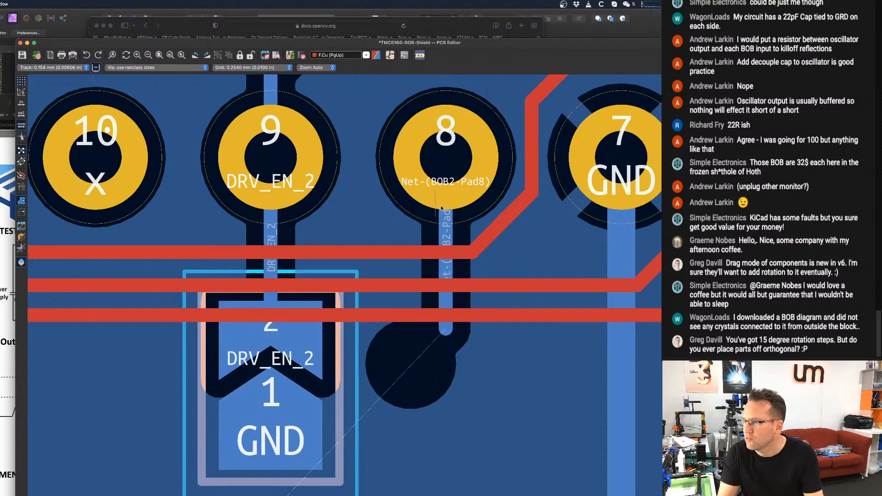
pyautogui.scroll(3, 441, 207)
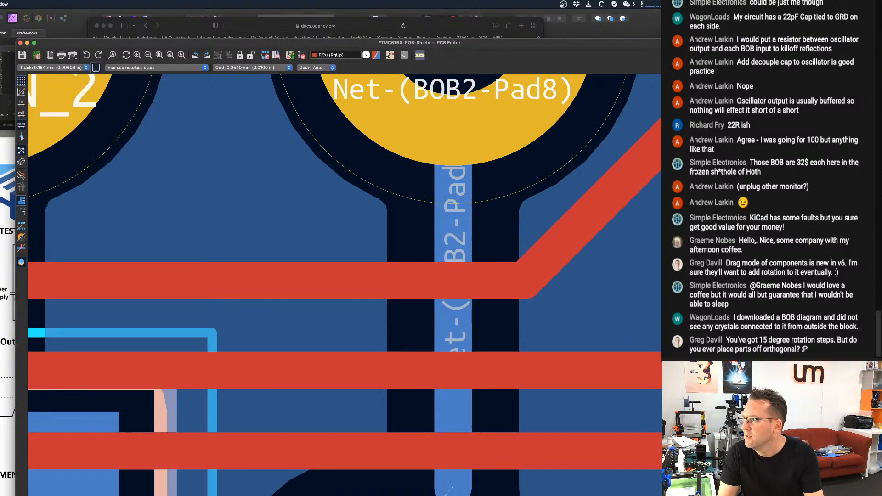
pyautogui.click(458, 234)
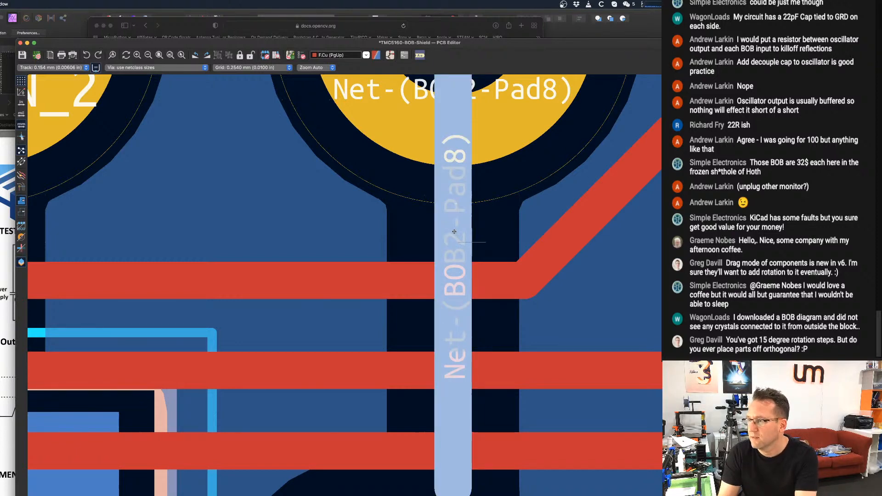
pyautogui.press('Delete')
pyautogui.scroll(-5, 464, 234)
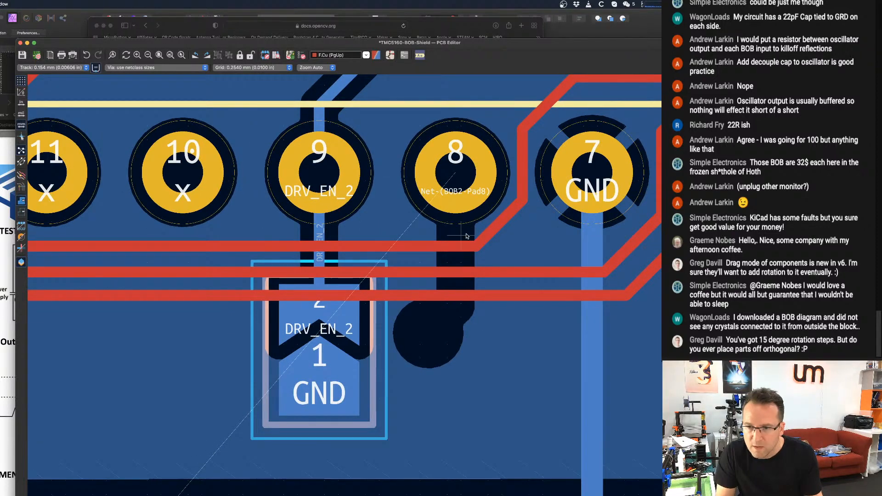
pyautogui.press('super+s')
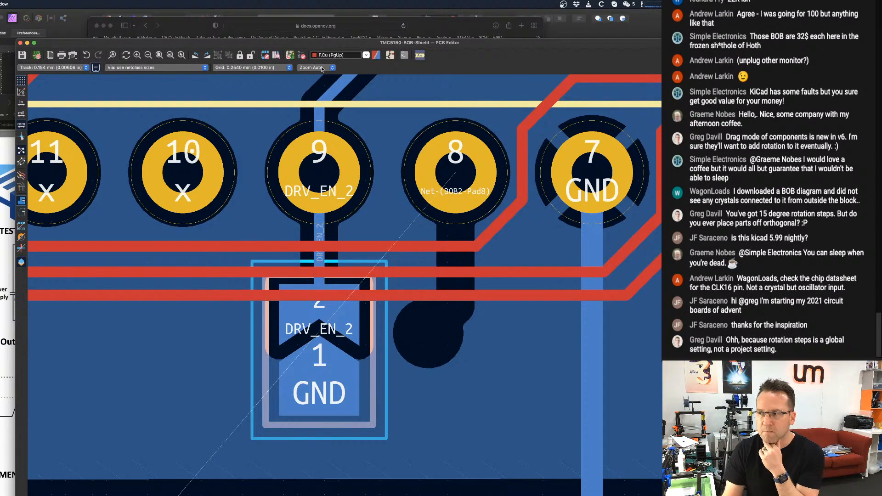
# Check the step for rotate commands in the PCB Editor's editing preferences, then close them without changes.
pyautogui.moveTo(346, 48); pyautogui.dragTo(347, 47)
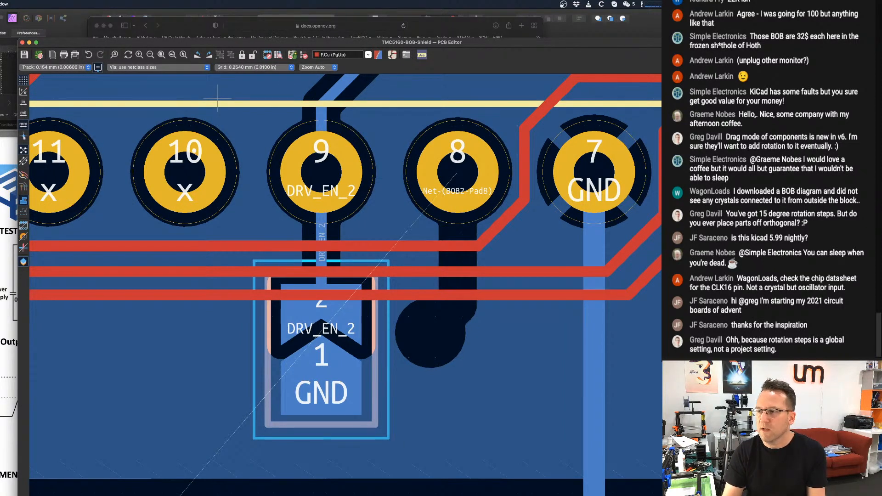
pyautogui.press('super+comma')
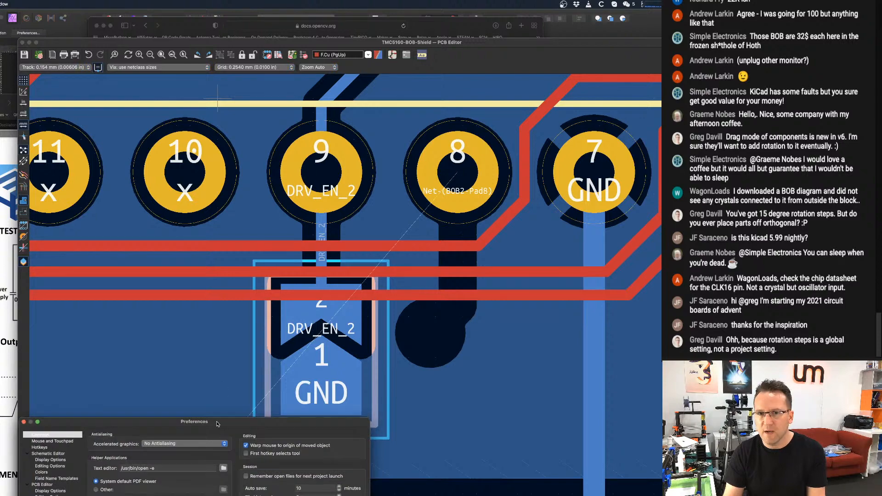
pyautogui.moveTo(218, 419); pyautogui.dragTo(317, 176)
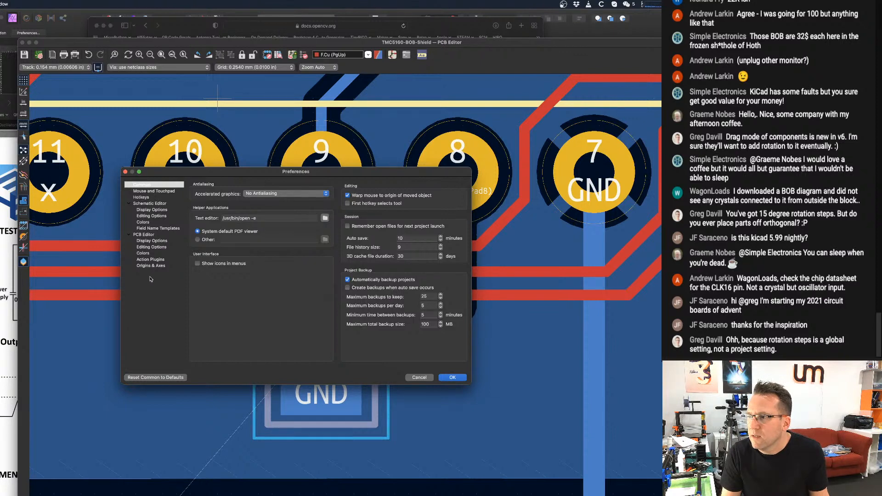
pyautogui.click(151, 246)
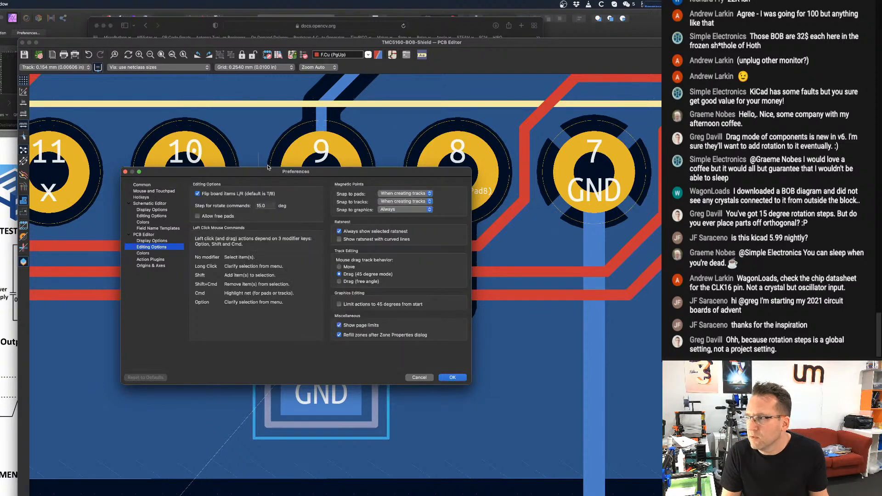
pyautogui.doubleClick(265, 206)
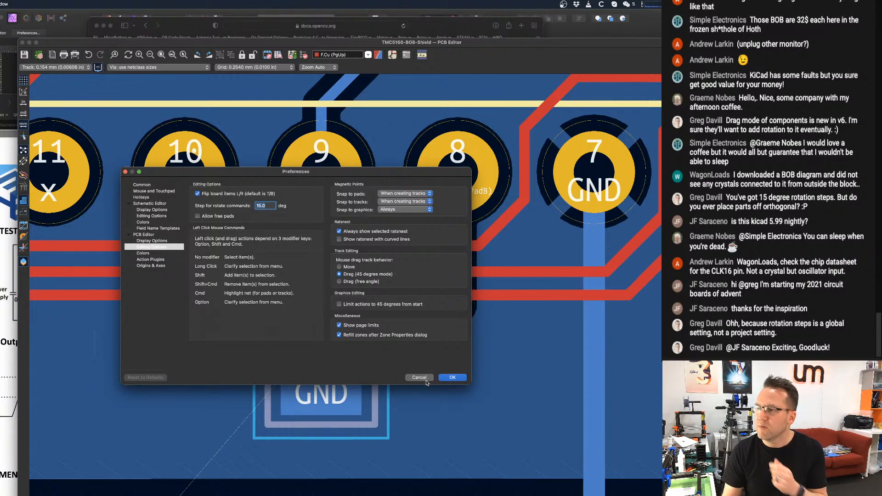
pyautogui.click(407, 375)
pyautogui.scroll(-2, 405, 372)
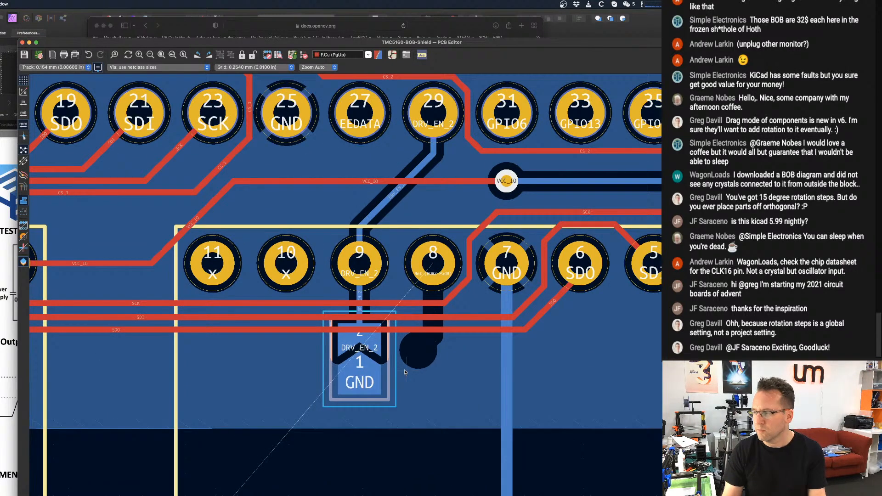
pyautogui.scroll(-1, 445, 346)
pyautogui.moveTo(445, 347); pyautogui.dragTo(412, 300, button='middle')
pyautogui.scroll(2, 412, 300)
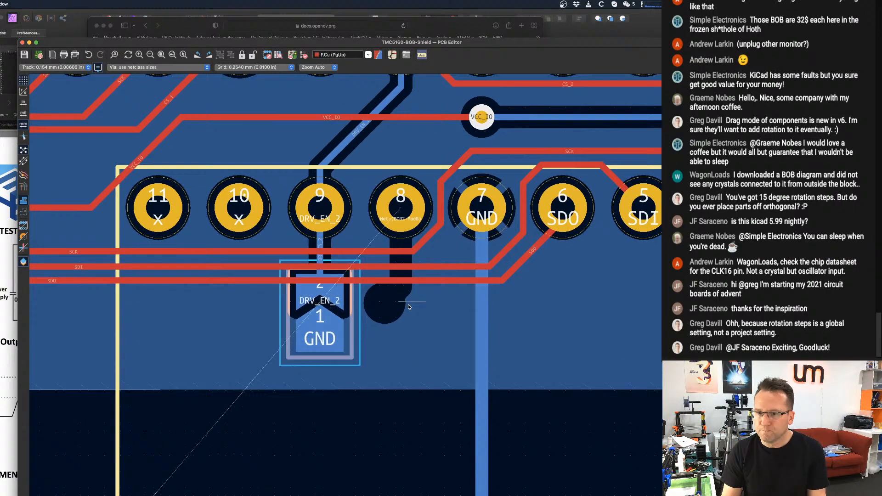
# Examine the routing around BOB 2's pin 8 and the unrouted connections between the header, the BOBs and the oscillator parts.
pyautogui.scroll(-1, 404, 295)
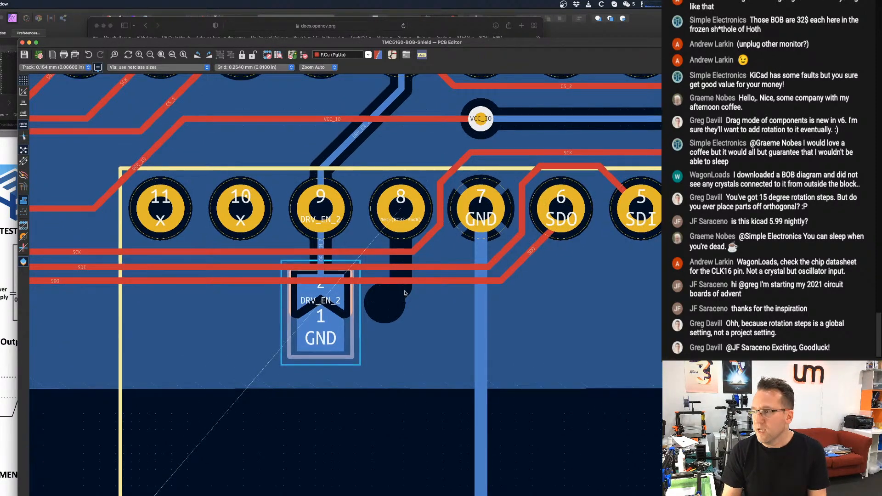
pyautogui.scroll(-1, 405, 295)
pyautogui.scroll(-1, 407, 301)
pyautogui.scroll(1, 409, 309)
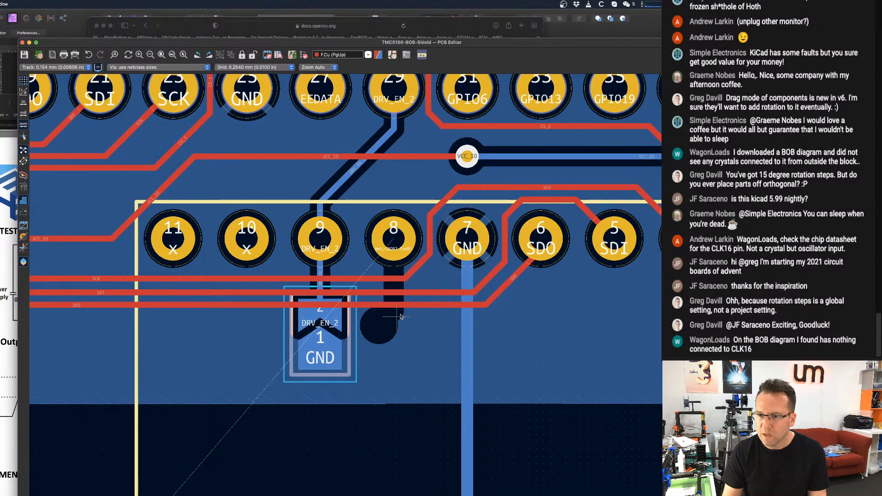
pyautogui.scroll(-5, 399, 317)
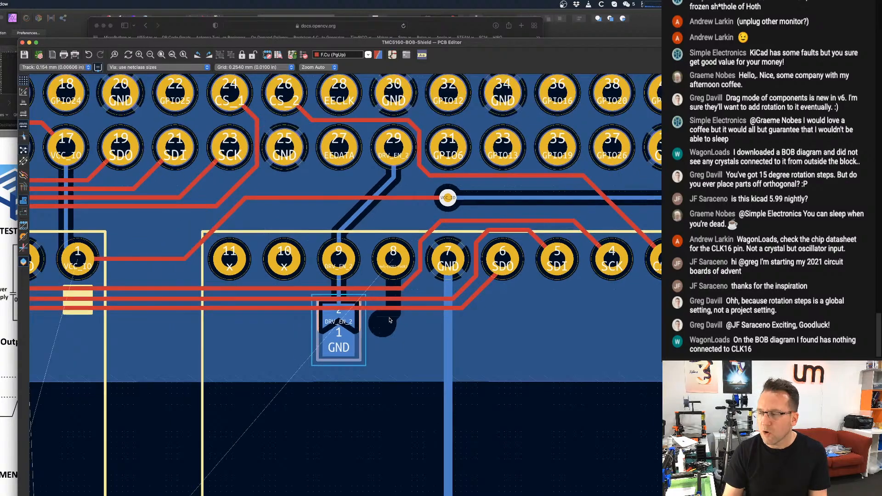
pyautogui.scroll(-3, 353, 312)
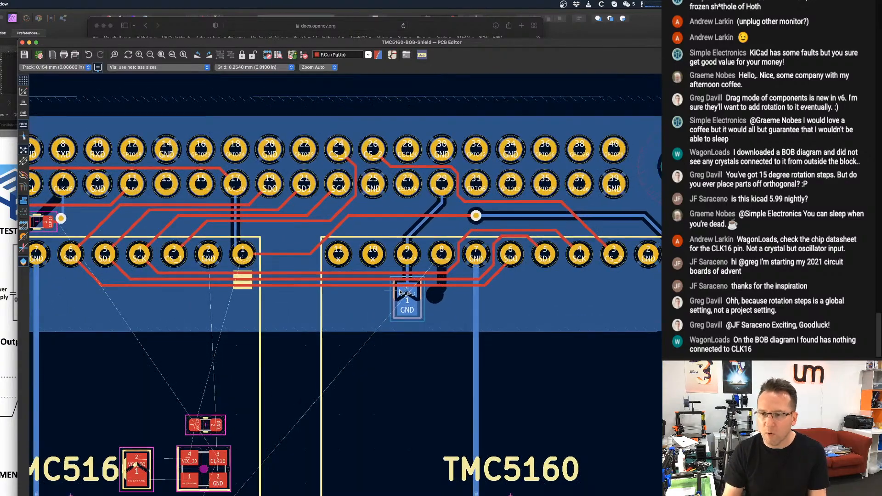
pyautogui.moveTo(389, 306); pyautogui.dragTo(407, 314, button='middle')
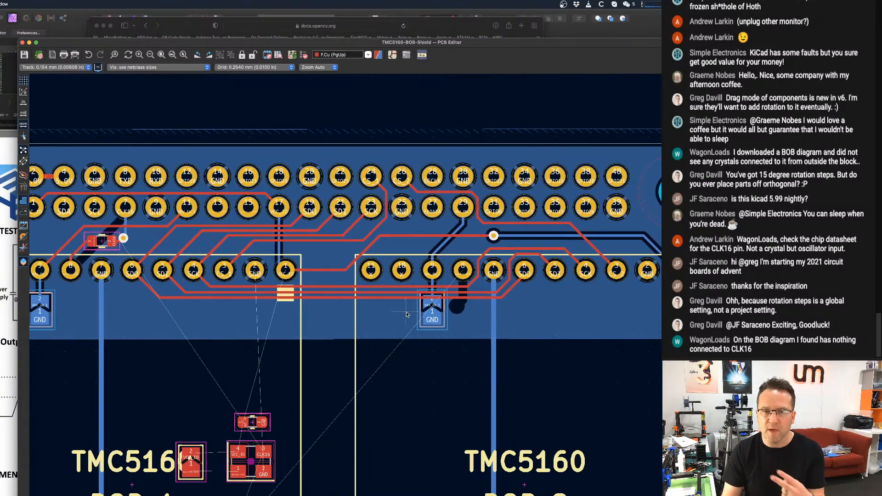
pyautogui.scroll(-3, 407, 314)
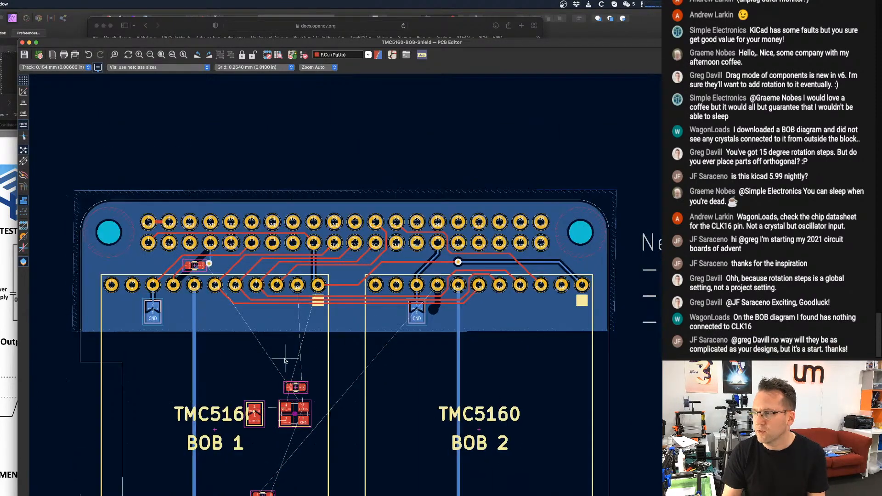
pyautogui.scroll(4, 335, 289)
pyautogui.scroll(-1, 334, 288)
pyautogui.moveTo(372, 271); pyautogui.dragTo(366, 288, button='middle')
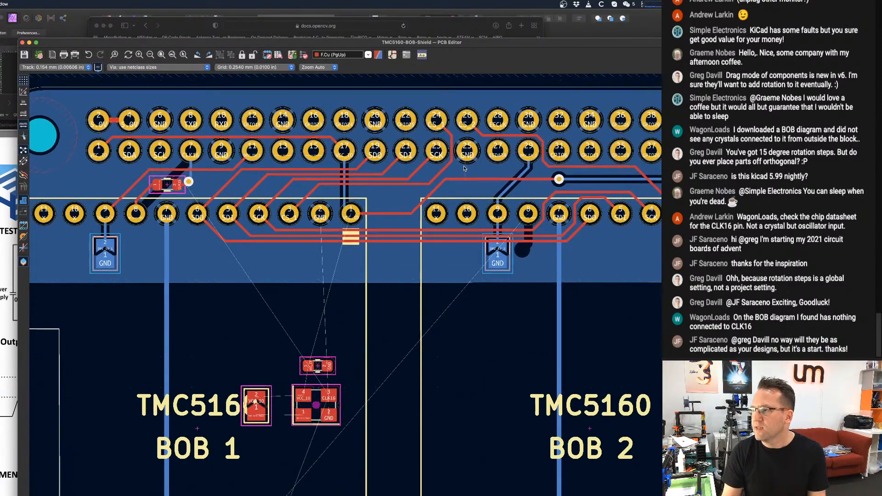
pyautogui.moveTo(400, 247); pyautogui.dragTo(330, 327, button='middle')
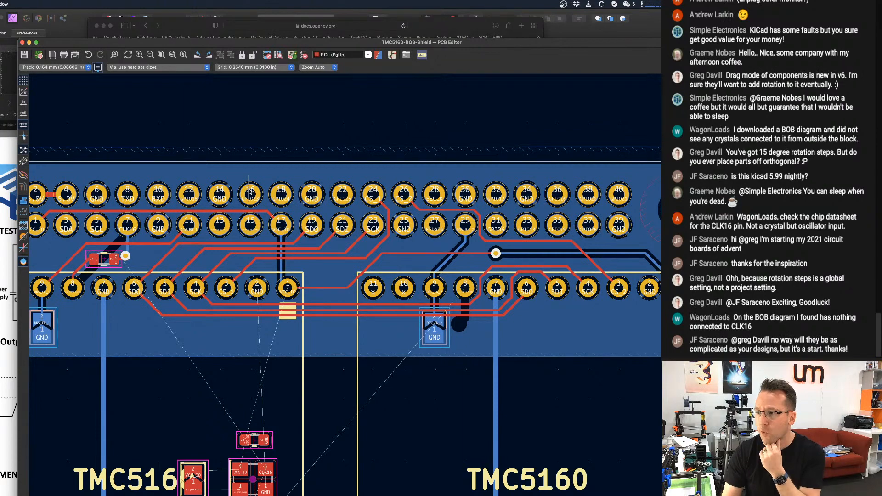
# Examine the CLK16 connection from Raspberry Pi header pin 7 through the via to the series resistor above BOB 1.
pyautogui.scroll(3, 238, 205)
pyautogui.scroll(1, 238, 204)
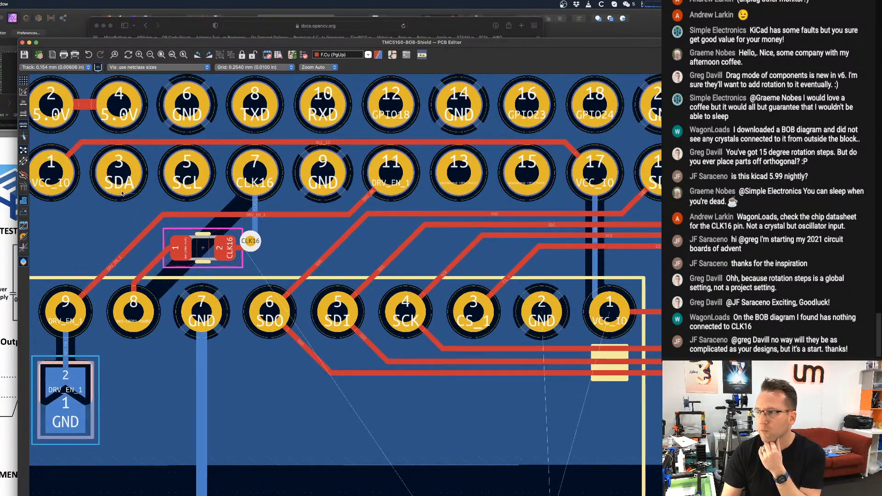
pyautogui.scroll(-1, 133, 188)
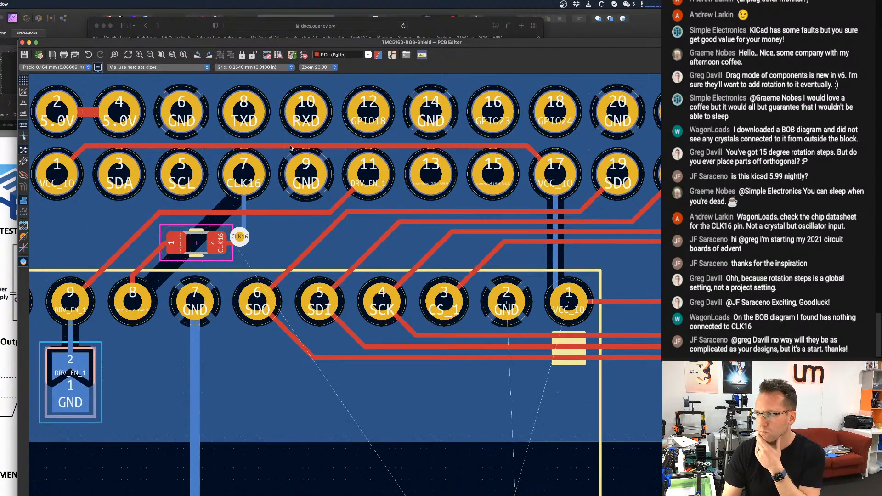
pyautogui.scroll(-1, 238, 183)
pyautogui.scroll(3, 238, 184)
pyautogui.scroll(-2, 245, 181)
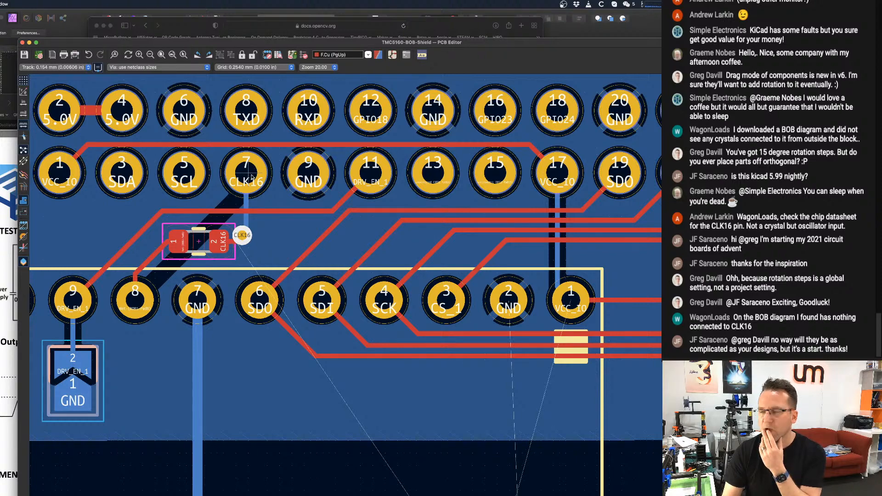
pyautogui.scroll(3, 251, 177)
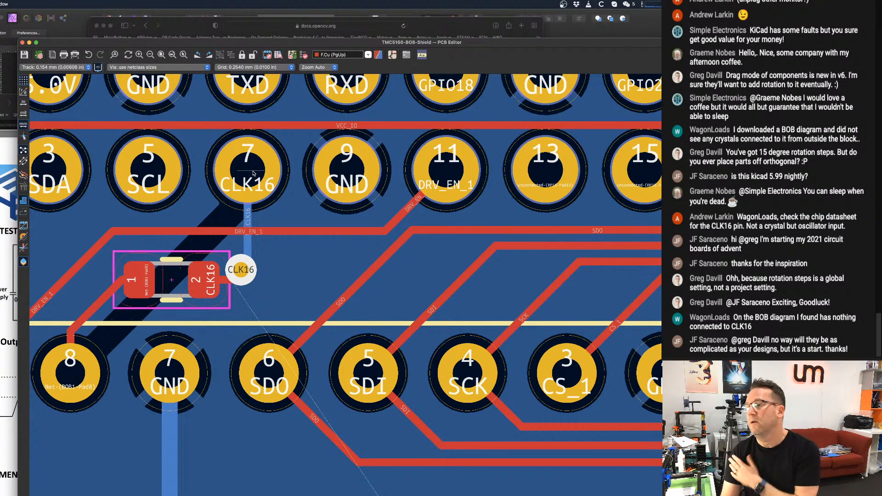
pyautogui.scroll(-4, 247, 177)
pyautogui.scroll(-1, 258, 196)
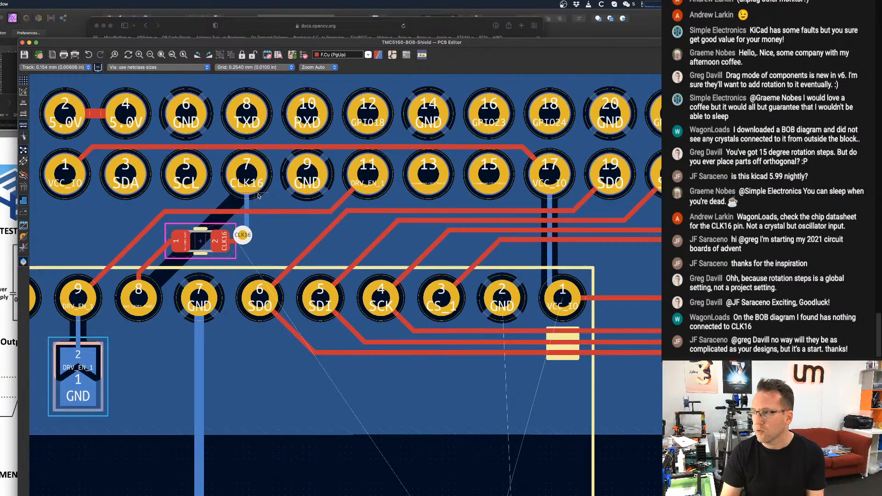
pyautogui.moveTo(282, 215); pyautogui.dragTo(246, 193, button='middle')
pyautogui.scroll(-2, 246, 193)
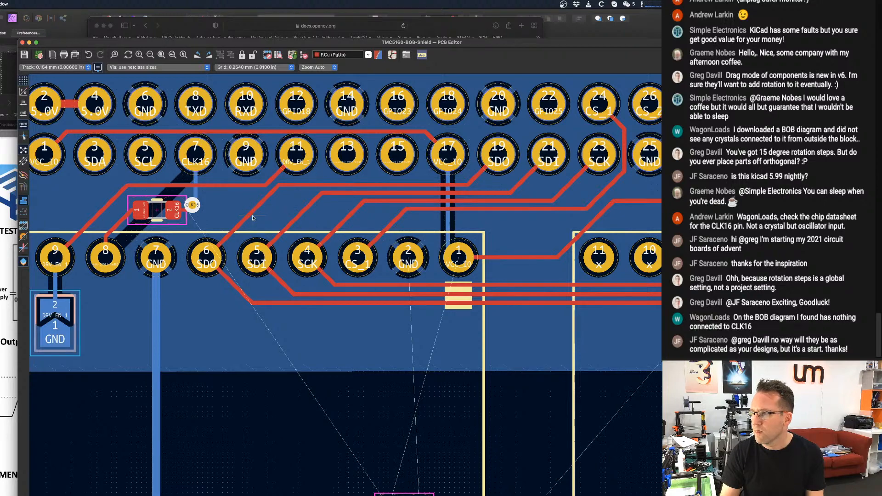
pyautogui.scroll(-1, 254, 214)
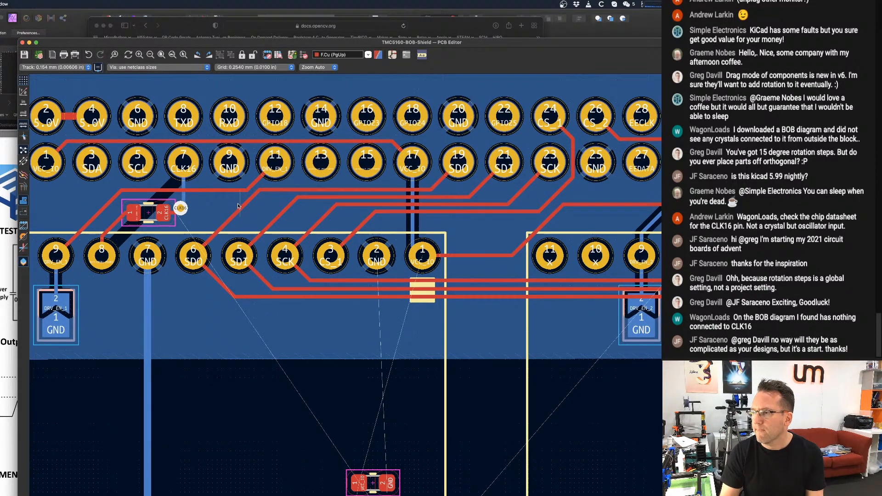
pyautogui.scroll(1, 239, 202)
pyautogui.scroll(-1, 184, 210)
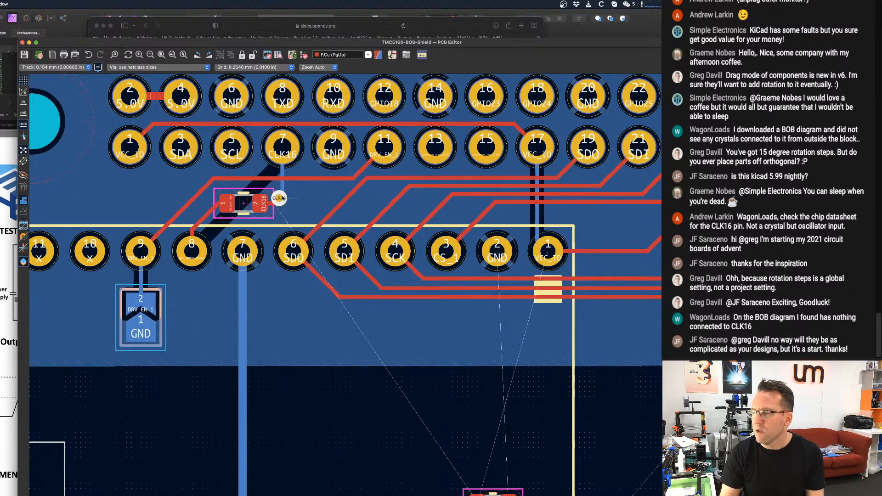
pyautogui.scroll(3, 277, 197)
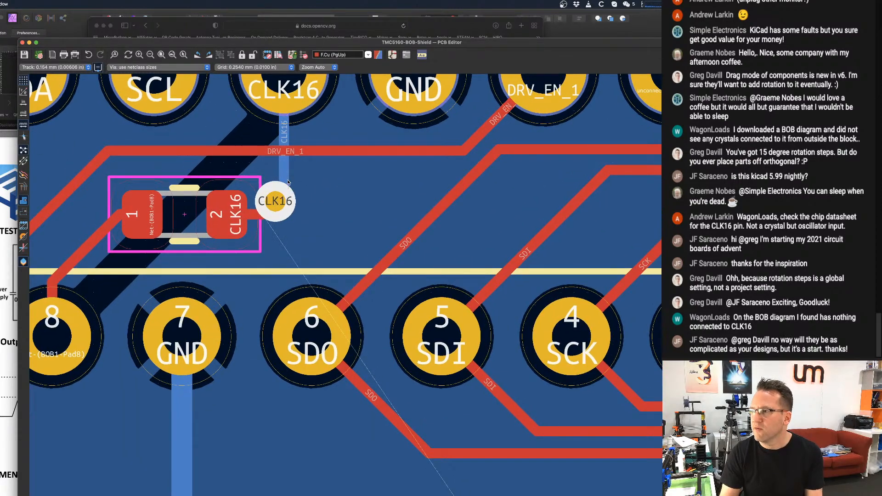
pyautogui.scroll(-1, 282, 198)
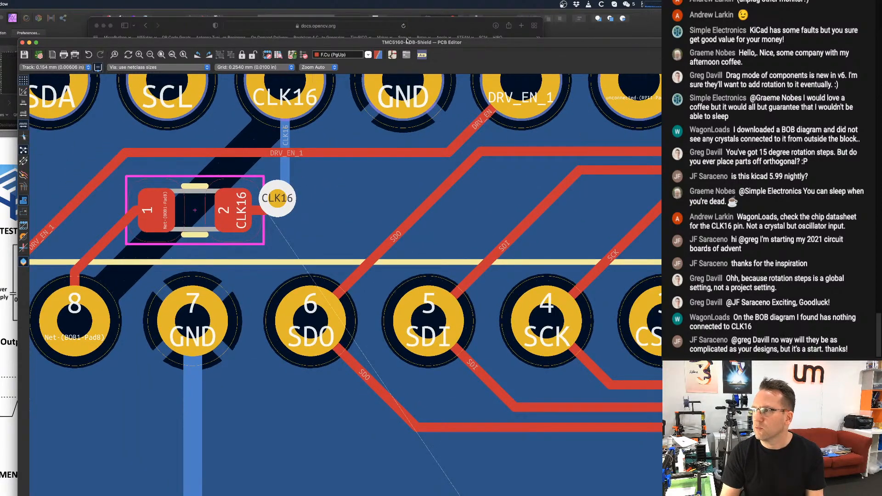
# In the Schematic Editor, delete the CLK16 label from the Raspberry Pi's GPIO4 pin 7 and save the schematic.
pyautogui.click(391, 55)
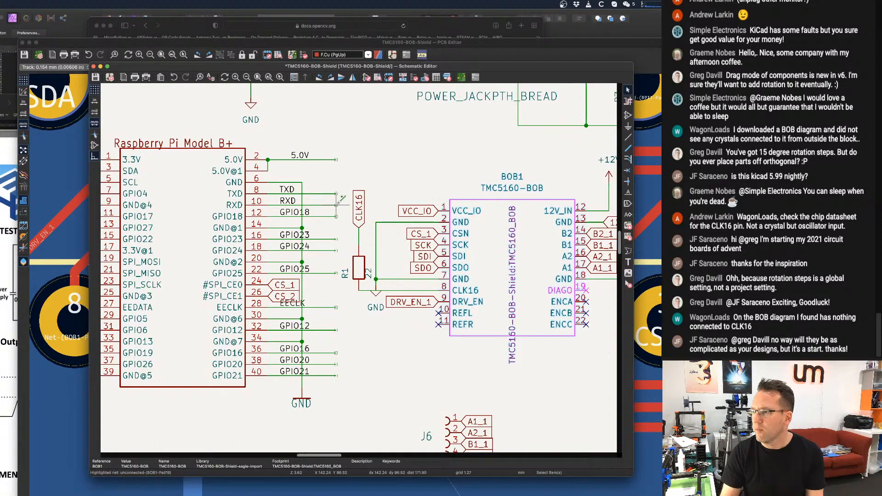
pyautogui.scroll(-3, 341, 198)
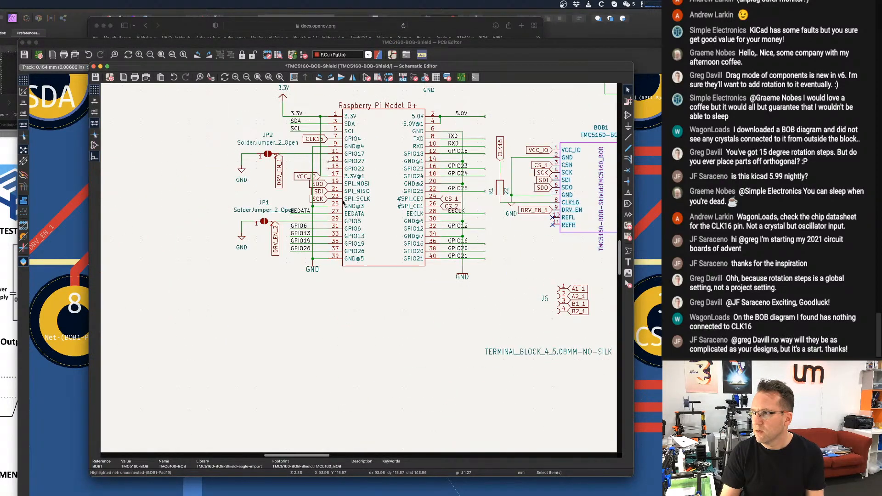
pyautogui.scroll(5, 344, 203)
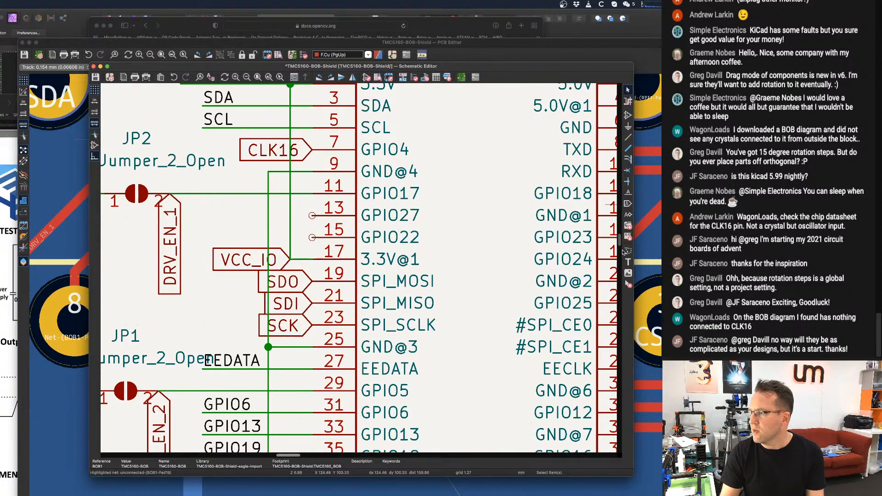
pyautogui.click(628, 284)
pyautogui.click(264, 156)
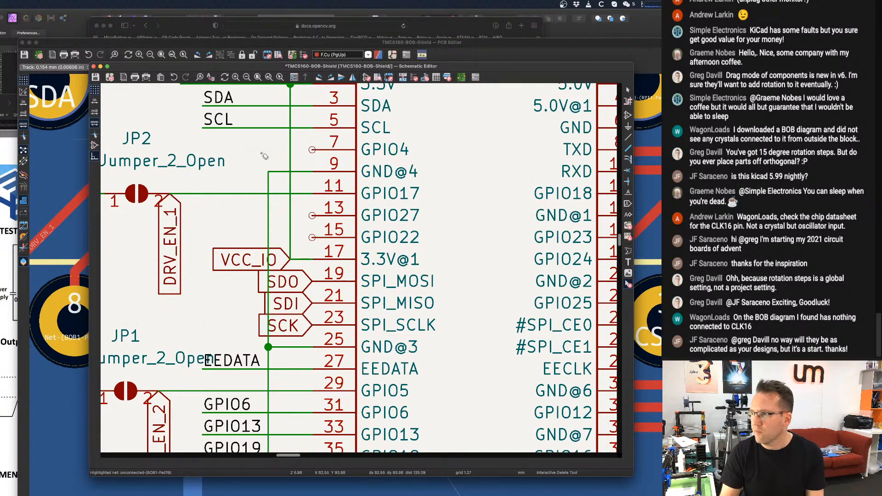
pyautogui.scroll(-2, 276, 151)
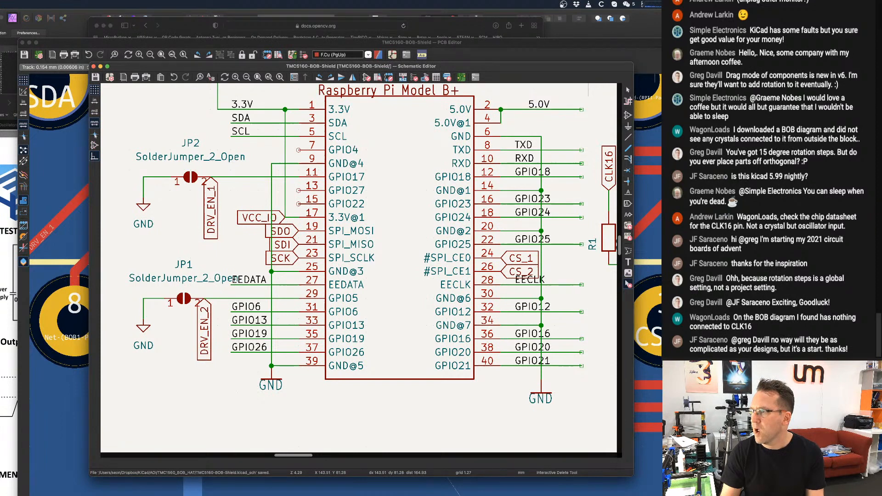
# Return to the PCB Editor, update the board from the schematic with footprints re-linked by reference designator, and save the board.
pyautogui.press('super+grave')
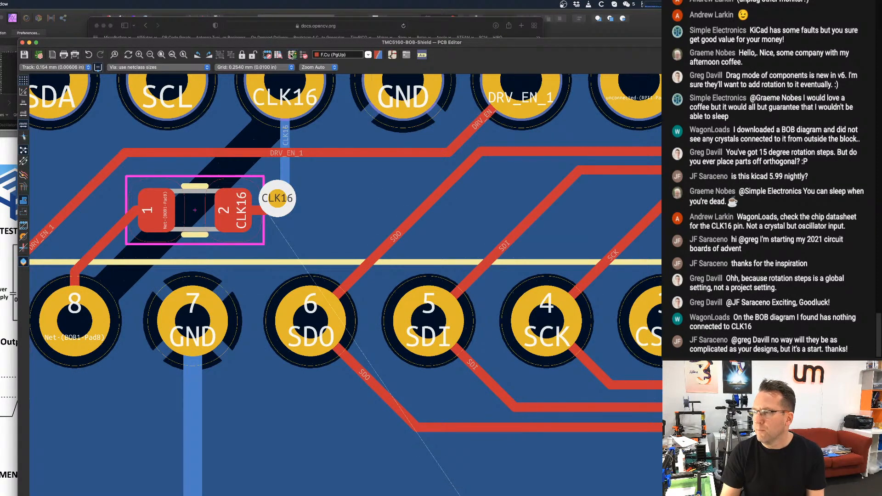
pyautogui.click(292, 55)
pyautogui.press('Return')
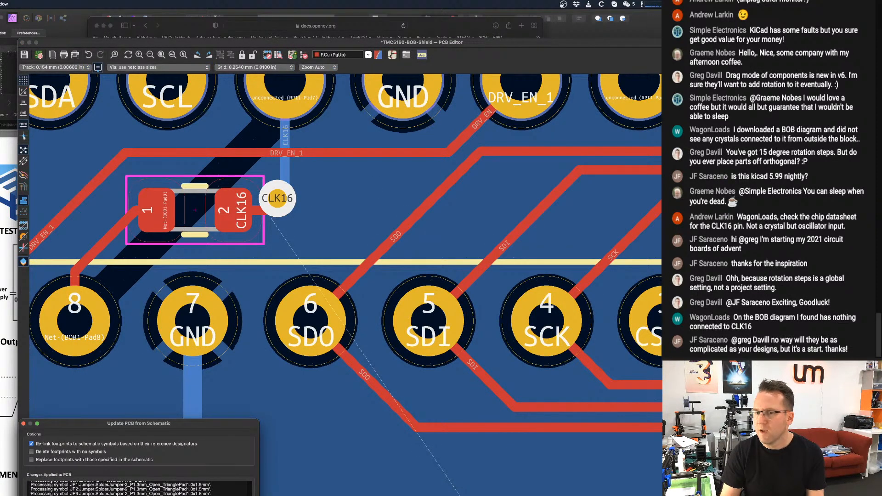
pyautogui.moveTo(219, 420); pyautogui.dragTo(270, 434)
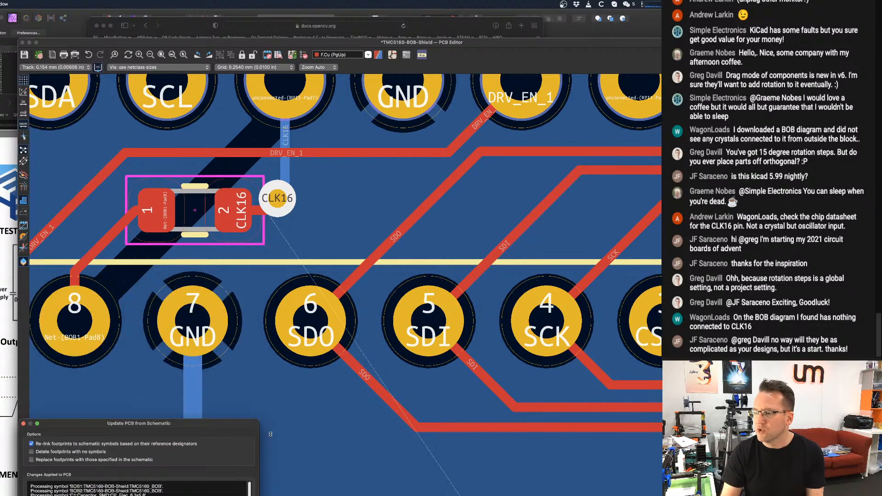
pyautogui.moveTo(215, 427); pyautogui.dragTo(320, 434)
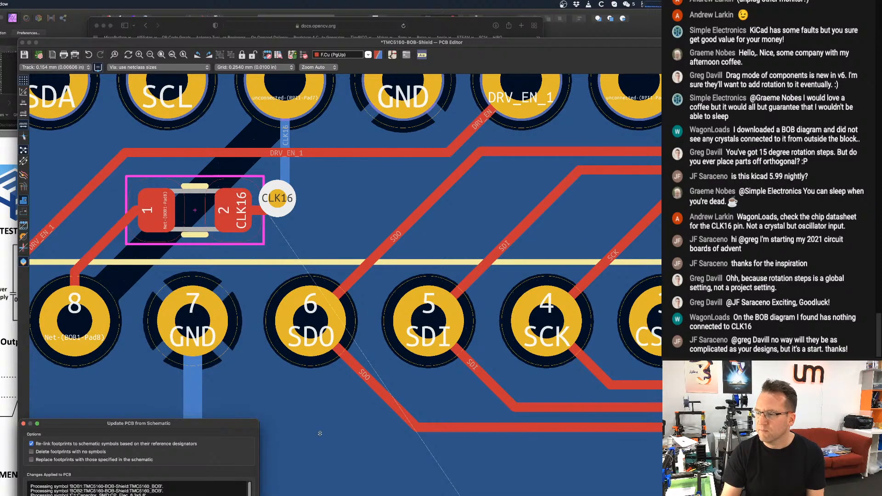
pyautogui.moveTo(165, 423); pyautogui.dragTo(301, 207)
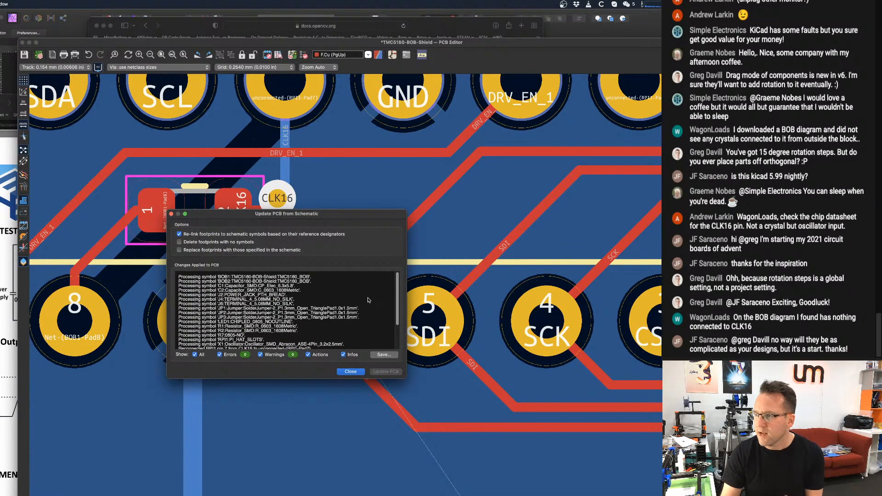
pyautogui.click(347, 373)
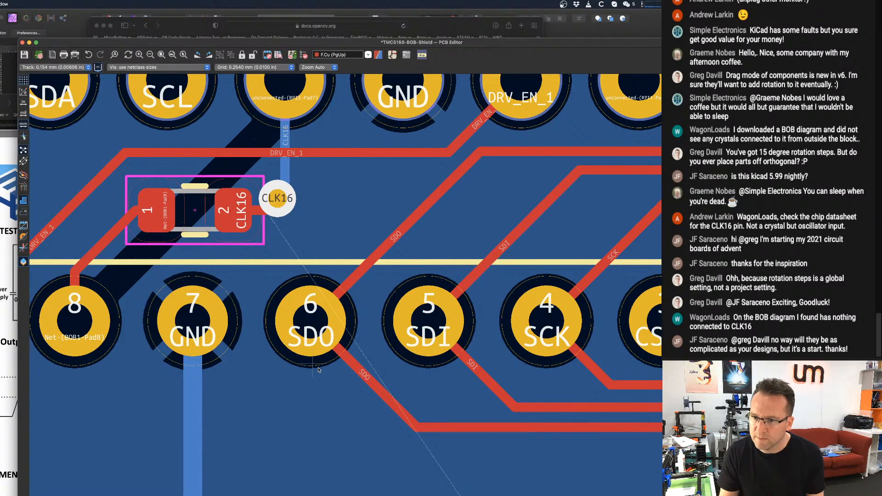
pyautogui.scroll(-2, 377, 301)
pyautogui.moveTo(320, 307); pyautogui.dragTo(346, 337, button='middle')
pyautogui.scroll(-1, 348, 256)
pyautogui.press('super+s')
# Delete the vertical B.Cu CLK16 track between header pin 7 and the via beside resistor R1.
pyautogui.scroll(-2, 322, 277)
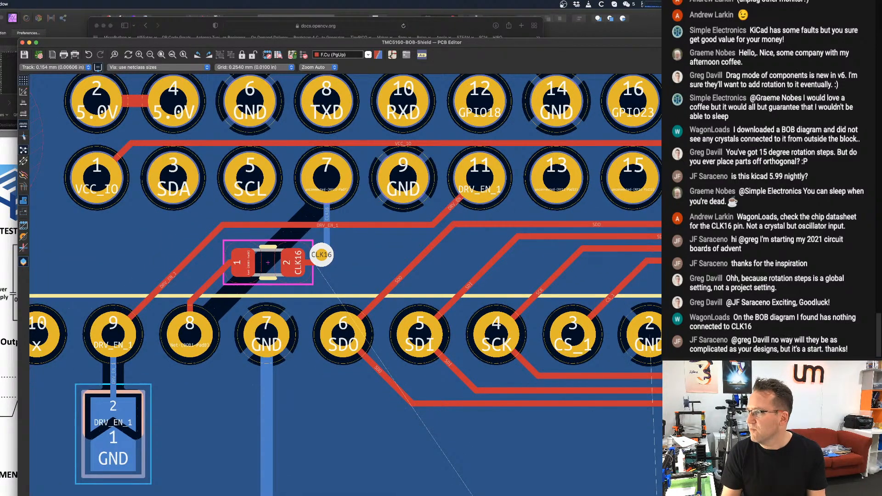
pyautogui.click(412, 233)
pyautogui.click(310, 244)
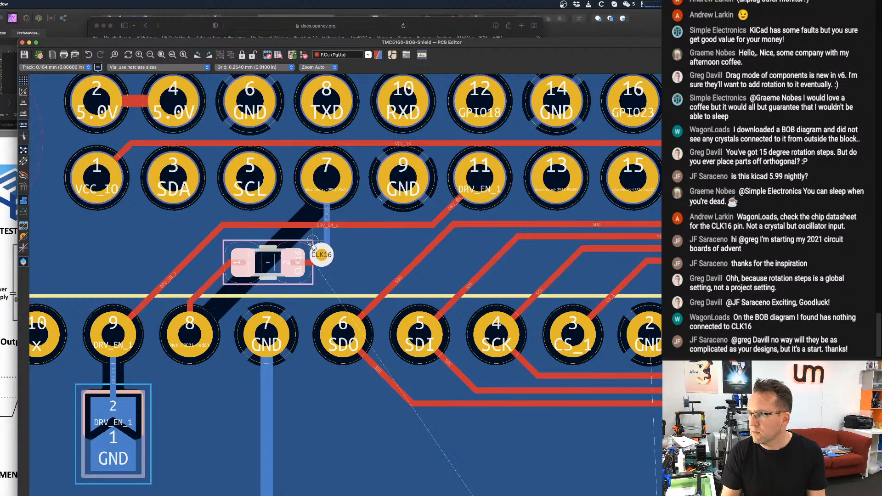
pyautogui.click(322, 243)
pyautogui.click(328, 240)
pyautogui.press('Delete')
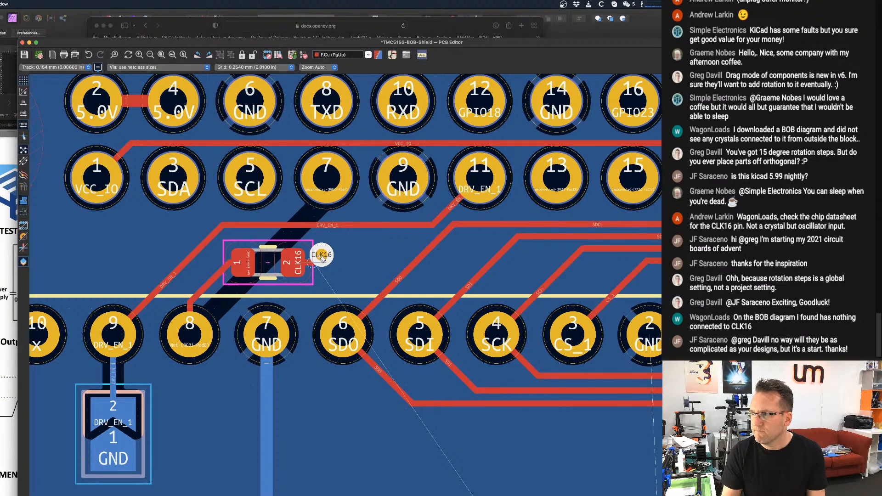
# Delete the CLK16 via beside R1's pad 2 and the short diagonal track stubs left at its location.
pyautogui.click(321, 256)
pyautogui.press('Delete')
pyautogui.click(321, 256)
pyautogui.scroll(5, 321, 256)
pyautogui.click(324, 254)
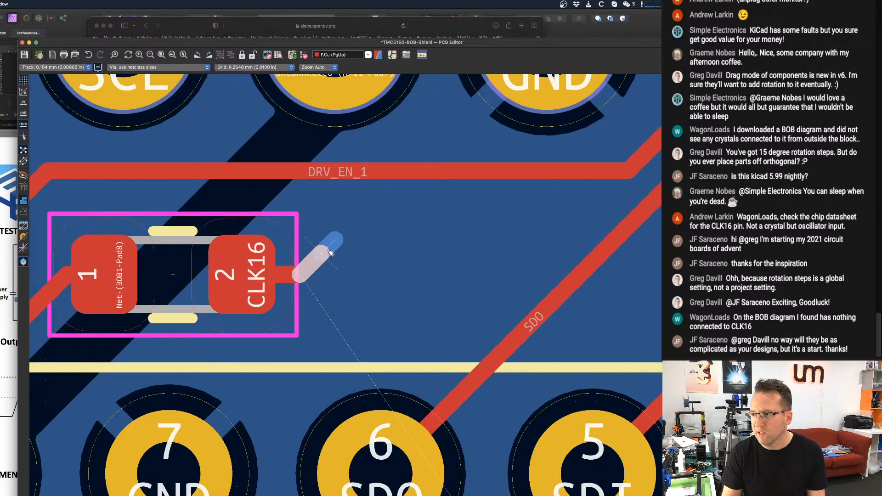
pyautogui.click(325, 251)
pyautogui.click(320, 258)
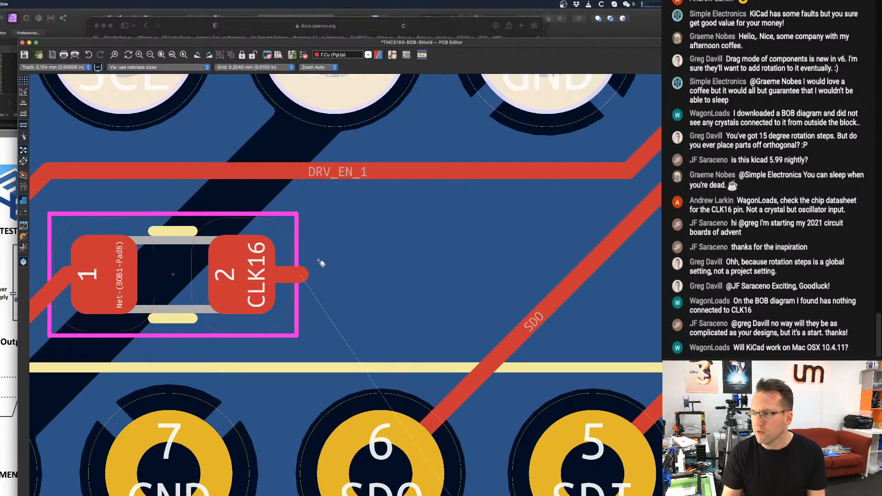
pyautogui.scroll(-5, 321, 263)
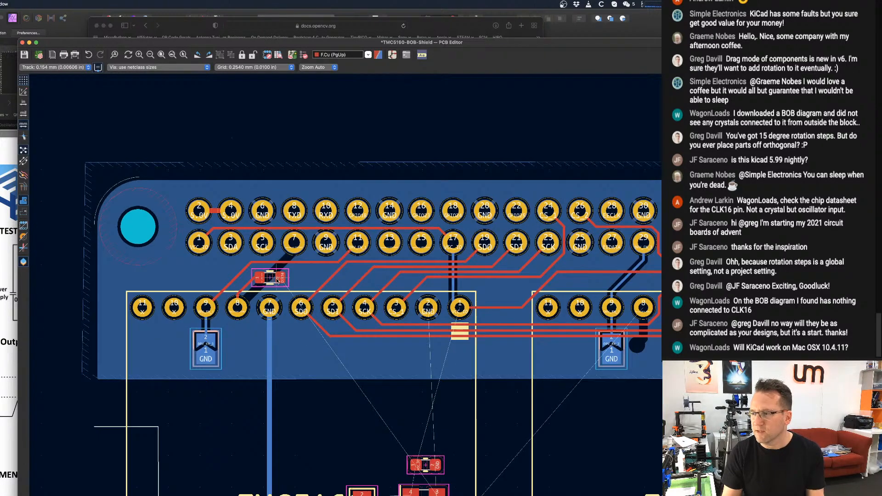
# Move resistor R1 from between the two headers to the open board area below BOB 1's header row.
pyautogui.scroll(5, 275, 280)
pyautogui.scroll(-1, 262, 278)
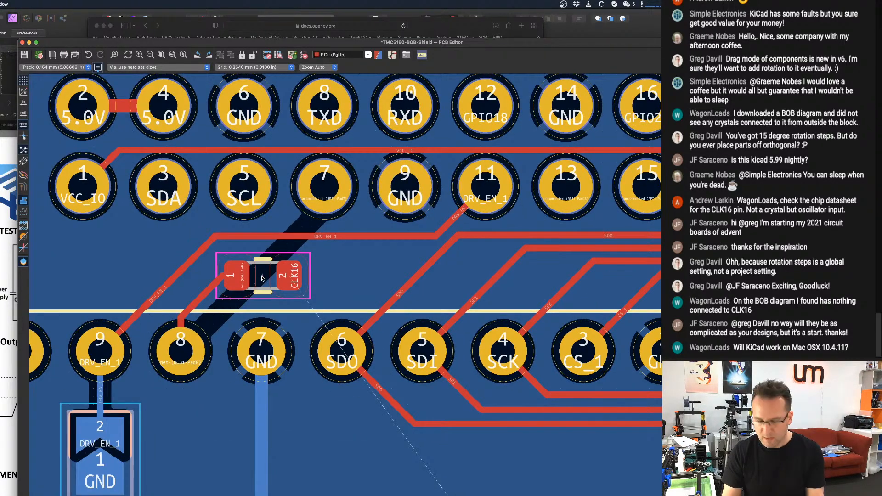
pyautogui.press('m')
pyautogui.moveTo(248, 396); pyautogui.dragTo(250, 232, button='middle')
pyautogui.scroll(-5, 250, 232)
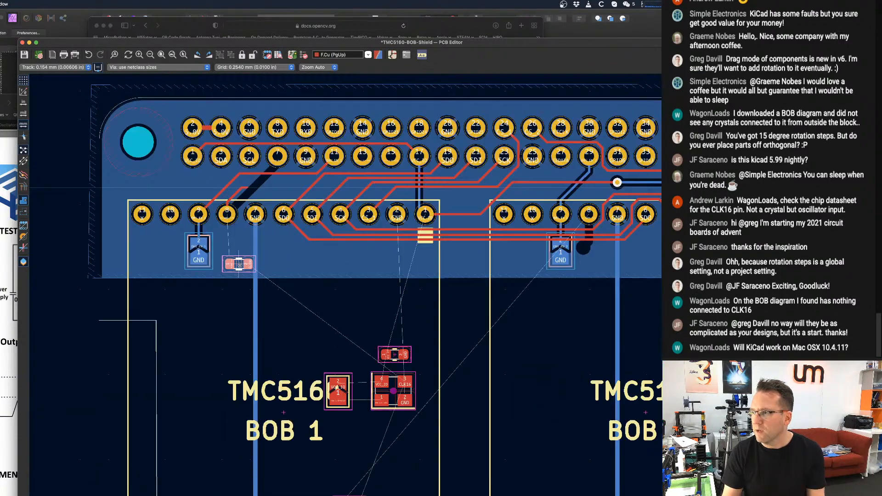
pyautogui.scroll(4, 294, 302)
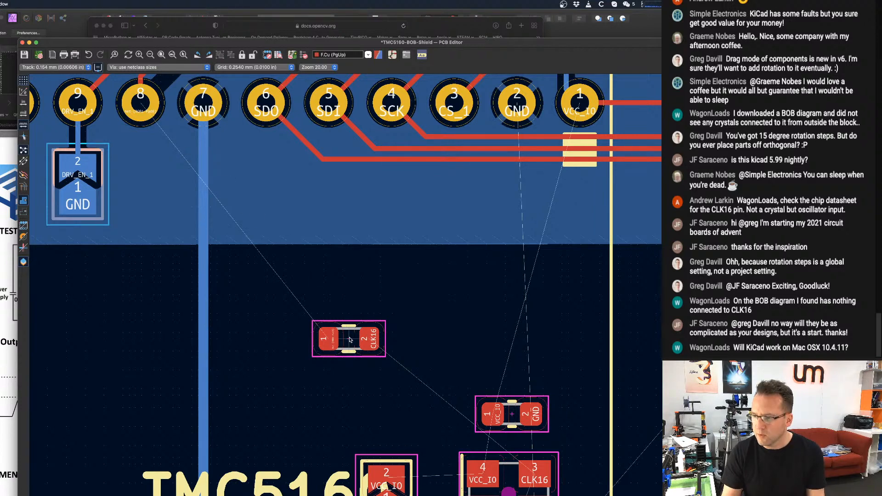
# Move resistor R1 directly below BOB 1's pin 8, rotated vertically with pad 1 facing the pin and the CLK16 pad facing down.
pyautogui.press('m')
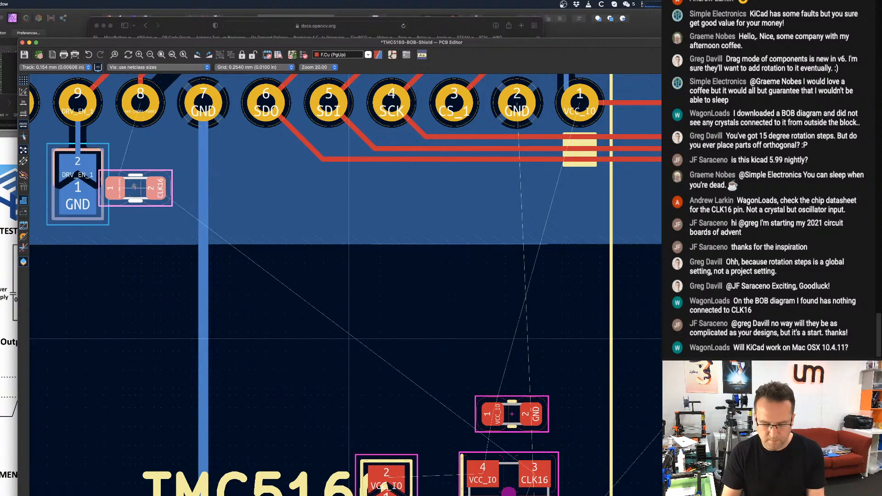
pyautogui.press('r')
pyautogui.press('r')
pyautogui.press('r')
pyautogui.press('r')
pyautogui.press('r')
pyautogui.press('r')
pyautogui.press('r')
pyautogui.press('r')
pyautogui.press('r')
pyautogui.press('r')
pyautogui.press('r')
pyautogui.press('r')
pyautogui.press('r')
pyautogui.press('r')
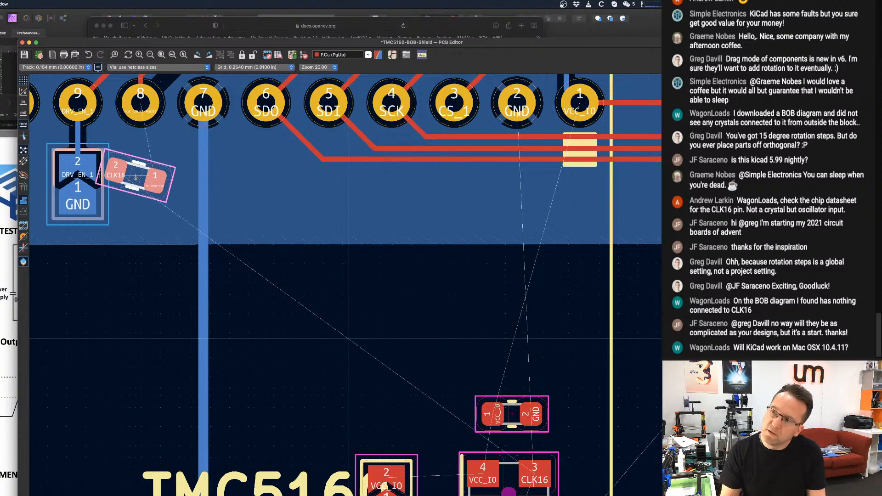
pyautogui.press('r')
pyautogui.press('r')
pyautogui.press('r')
pyautogui.press('r')
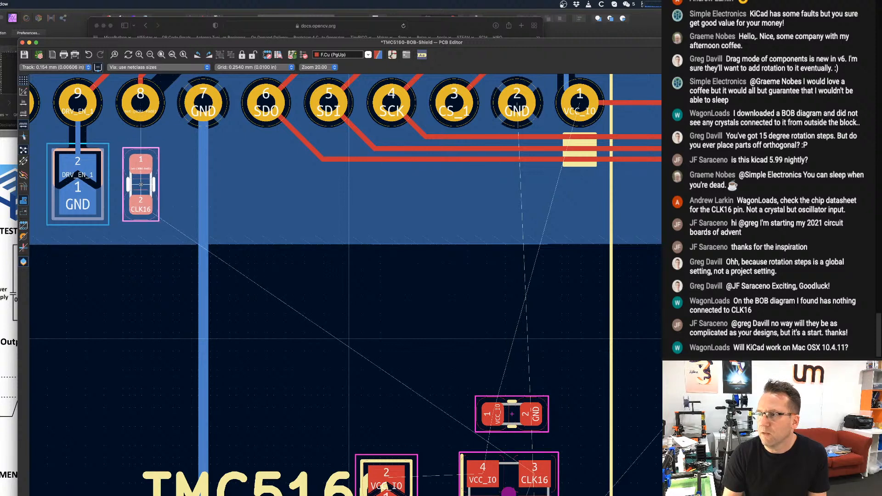
pyautogui.click(140, 184)
pyautogui.scroll(-1, 140, 184)
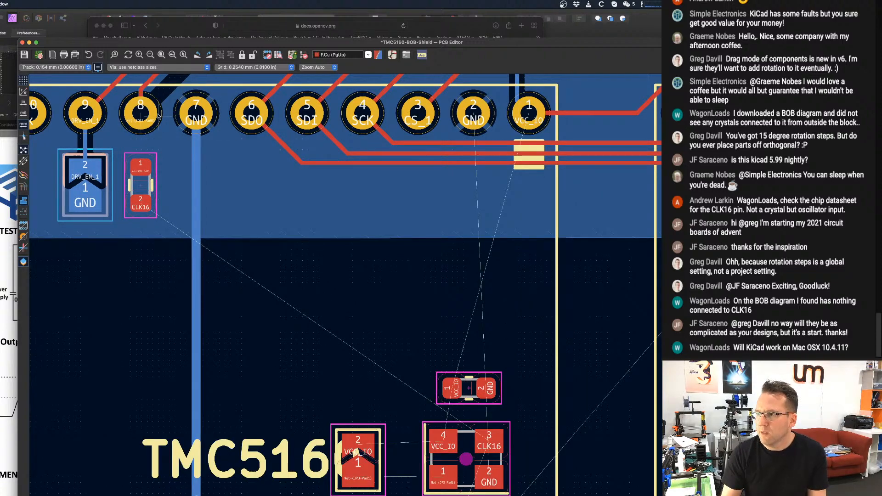
# Route an F.Cu track from BOB 1's pin 8 to R1's pad 1 and delete the old track stub above the pin.
pyautogui.moveTo(145, 115); pyautogui.dragTo(166, 232, button='middle')
pyautogui.press('x')
pyautogui.click(165, 280)
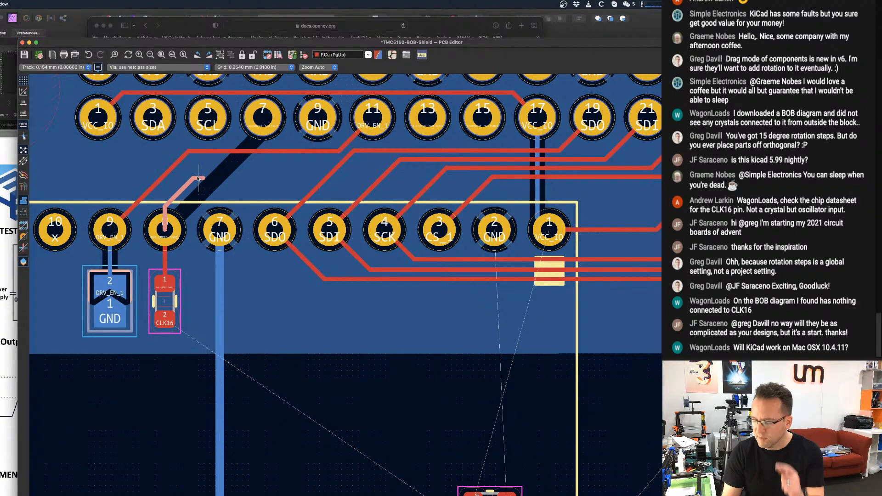
pyautogui.scroll(-1, 198, 178)
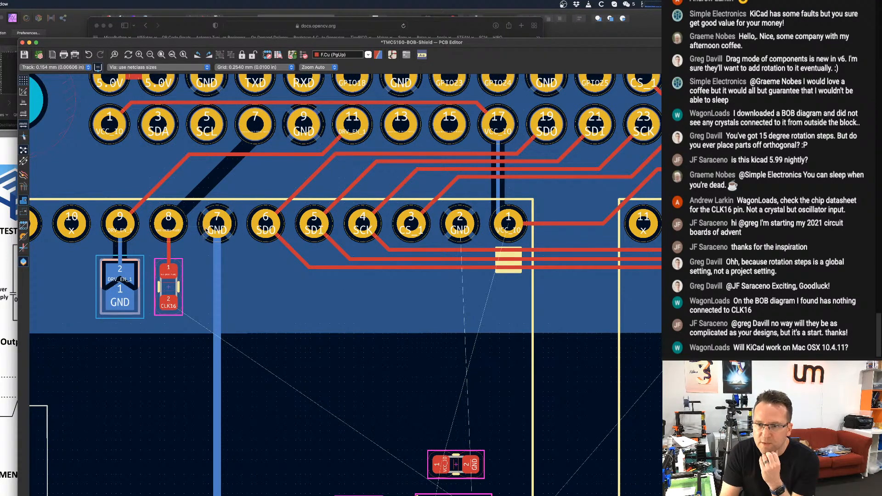
# Rotate the oscillator beside the BOB 1 text 90° counterclockwise so its CLK16 and VCC_IO pads face the text.
pyautogui.scroll(-1, 258, 225)
pyautogui.scroll(-3, 257, 230)
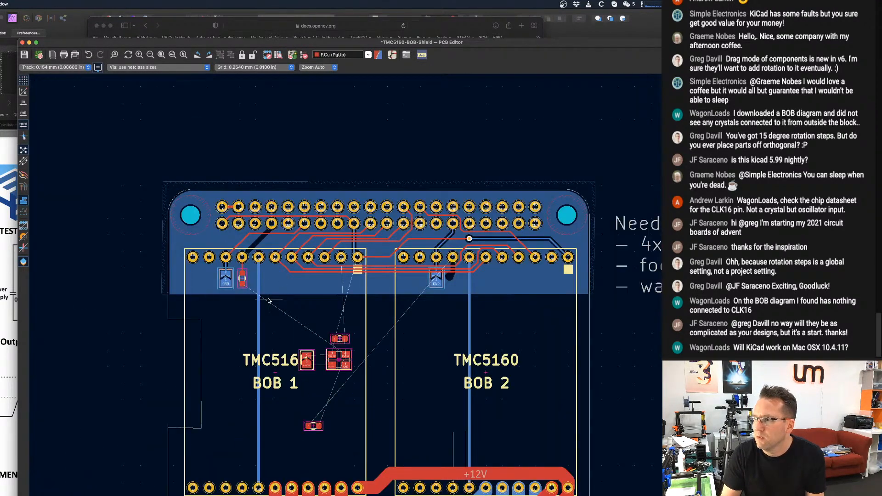
pyautogui.scroll(5, 258, 270)
pyautogui.scroll(1, 258, 270)
pyautogui.moveTo(261, 270); pyautogui.dragTo(229, 117, button='middle')
pyautogui.moveTo(522, 370); pyautogui.dragTo(448, 337, button='middle')
pyautogui.scroll(1, 465, 332)
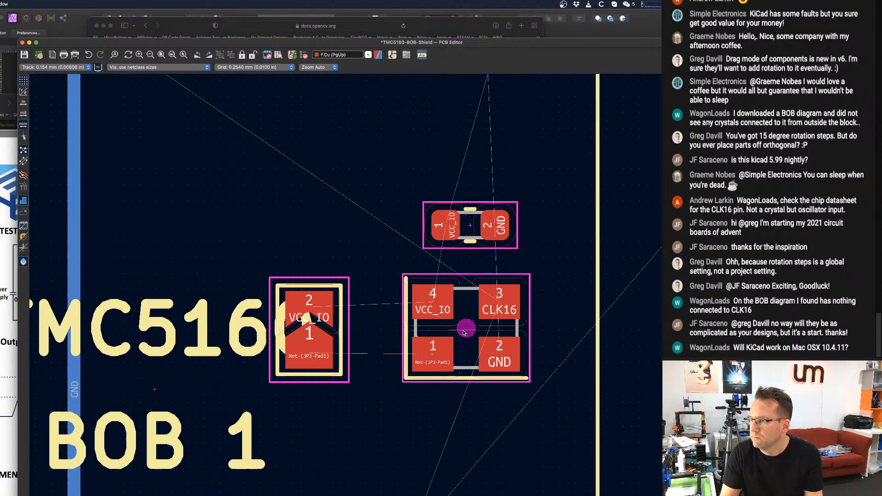
pyautogui.click(468, 327)
pyautogui.press('r')
pyautogui.press('r')
pyautogui.press('r')
pyautogui.press('r')
pyautogui.press('r')
pyautogui.press('r')
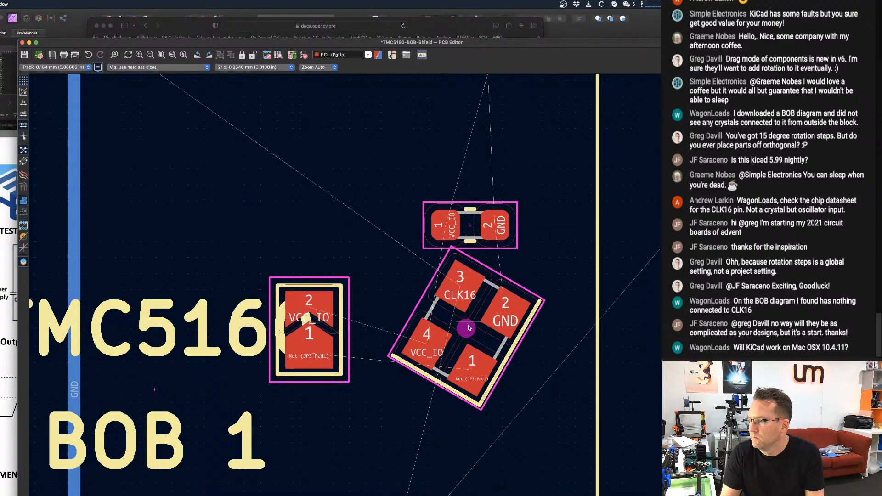
pyautogui.scroll(-3, 470, 327)
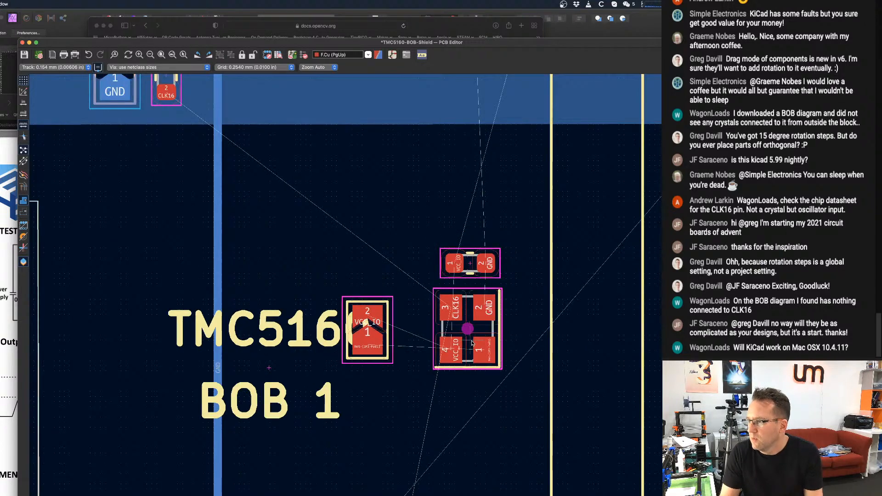
# Move solder jumper JP3 directly below the oscillator and rotate it 90° so its VCC_IO pad lies under oscillator pad 4.
pyautogui.scroll(2, 459, 321)
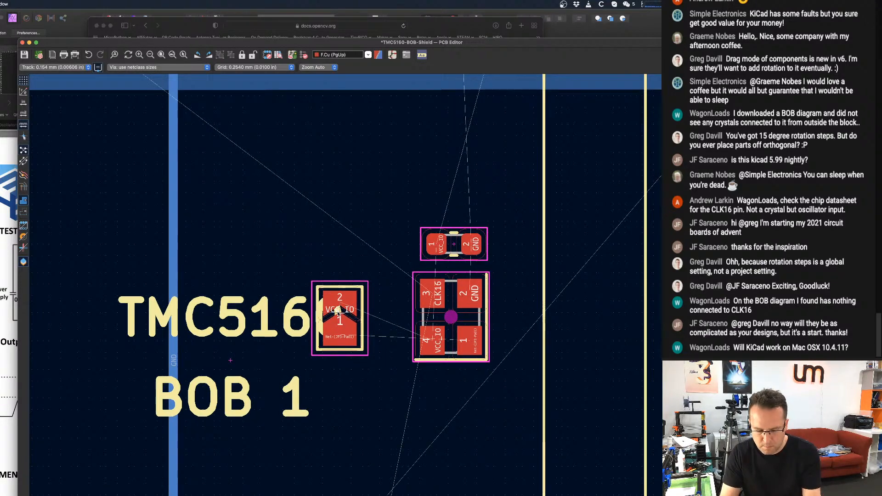
pyautogui.moveTo(338, 311); pyautogui.dragTo(446, 400)
pyautogui.press('r')
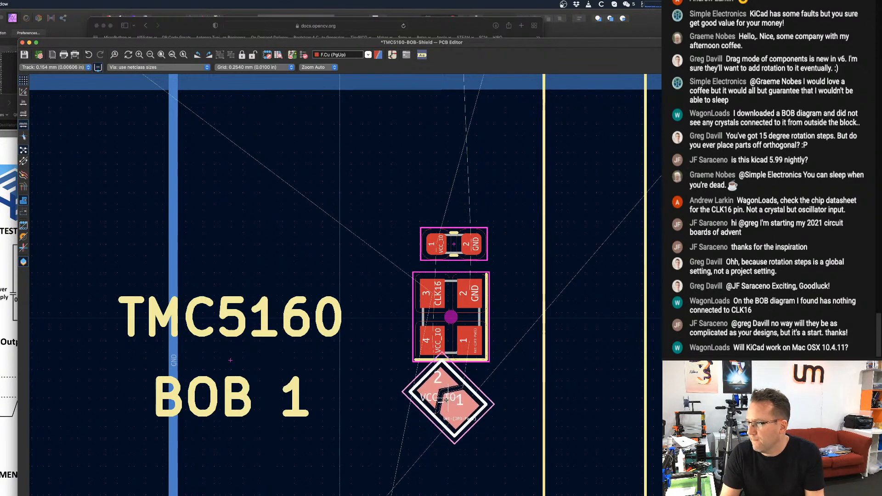
pyautogui.press('r')
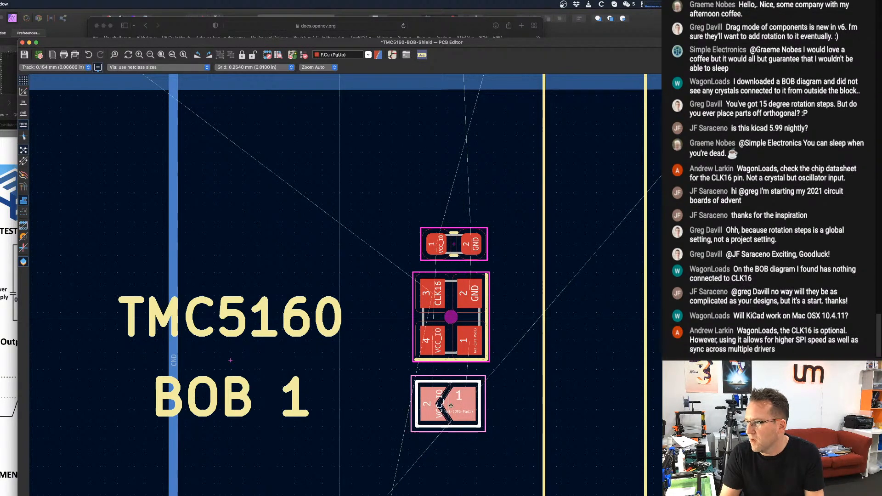
pyautogui.click(456, 405)
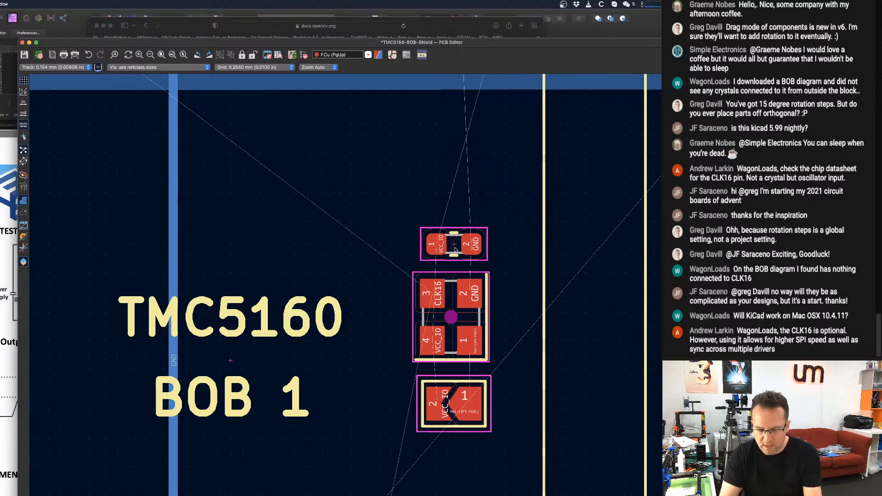
# Move the VCC_IO/GND decoupling capacitor between the TMC5160 text and the oscillator, standing vertically with its GND pad above its VCC_IO pad.
pyautogui.press('m')
pyautogui.press('r')
pyautogui.press('r')
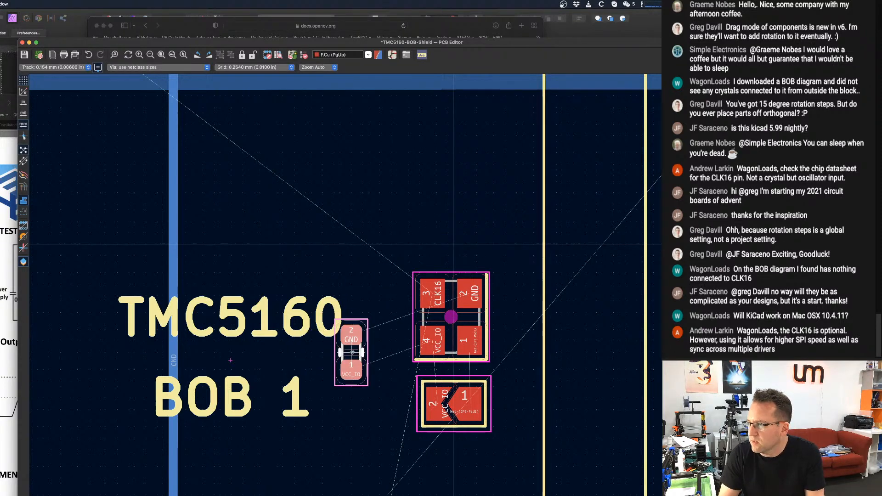
pyautogui.press('r')
pyautogui.press('r')
pyautogui.press('r')
pyautogui.press('r')
pyautogui.press('r')
pyautogui.press('r')
pyautogui.press('r')
pyautogui.press('r')
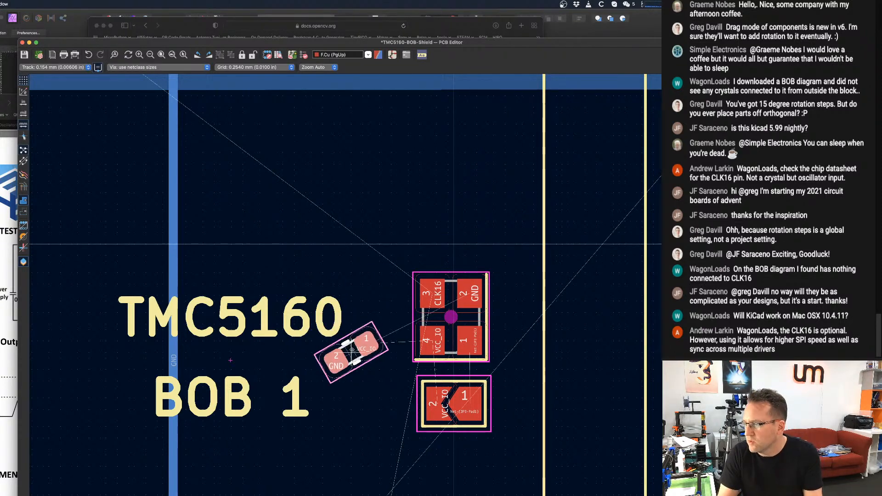
pyautogui.press('r')
pyautogui.press('r')
pyautogui.press('r')
pyautogui.press('r')
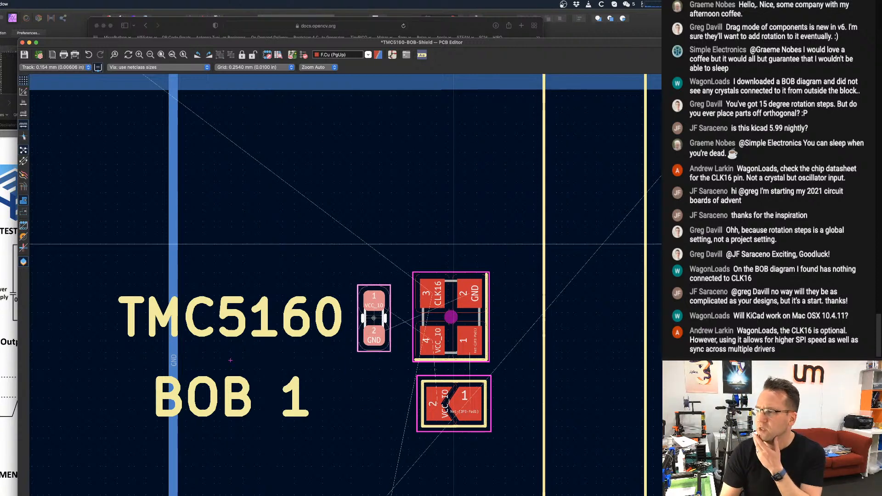
pyautogui.scroll(1, 373, 317)
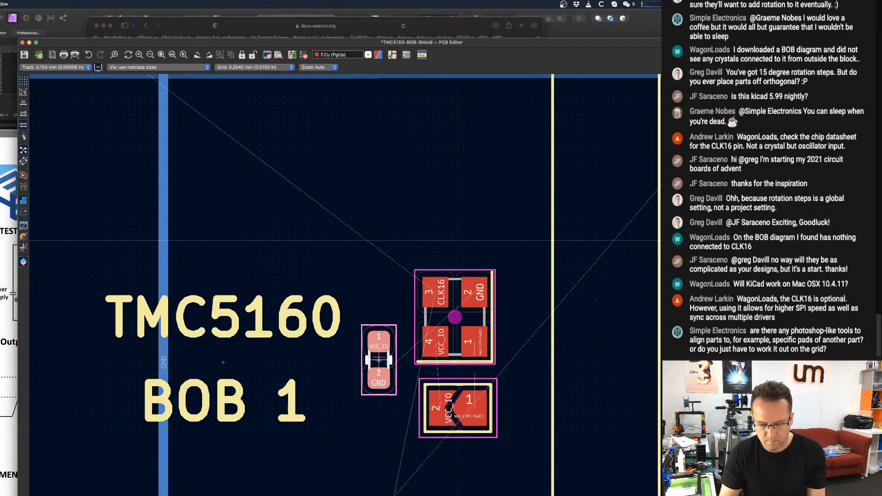
pyautogui.press('r')
pyautogui.press('r')
pyautogui.press('r')
pyautogui.press('r')
pyautogui.press('r')
pyautogui.press('r')
pyautogui.press('r')
pyautogui.press('r')
pyautogui.press('r')
pyautogui.press('r')
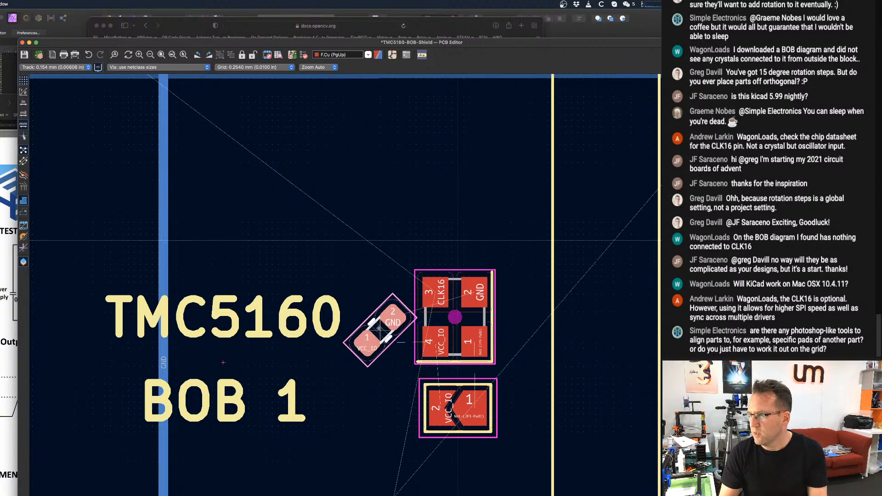
pyautogui.press('r')
pyautogui.press('r')
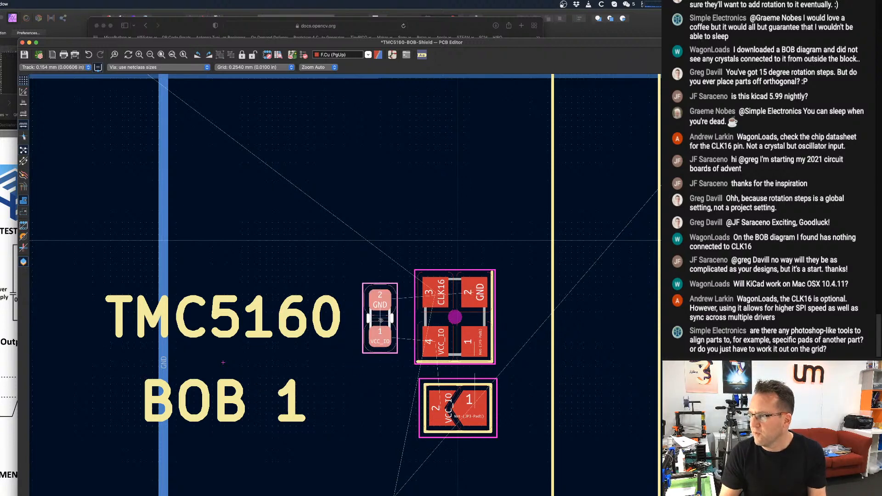
pyautogui.click(380, 320)
# Route an F.Cu track from the decoupling capacitor's VCC_IO pad to oscillator pad 4.
pyautogui.scroll(1, 381, 321)
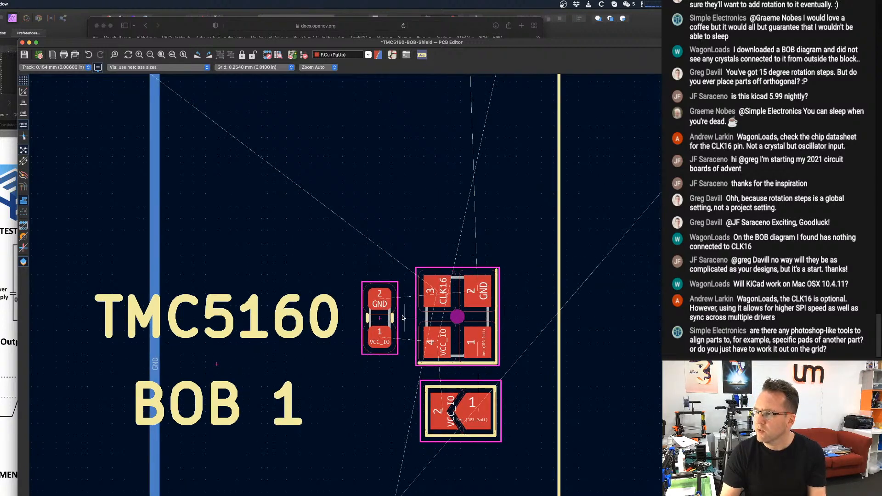
pyautogui.press('x')
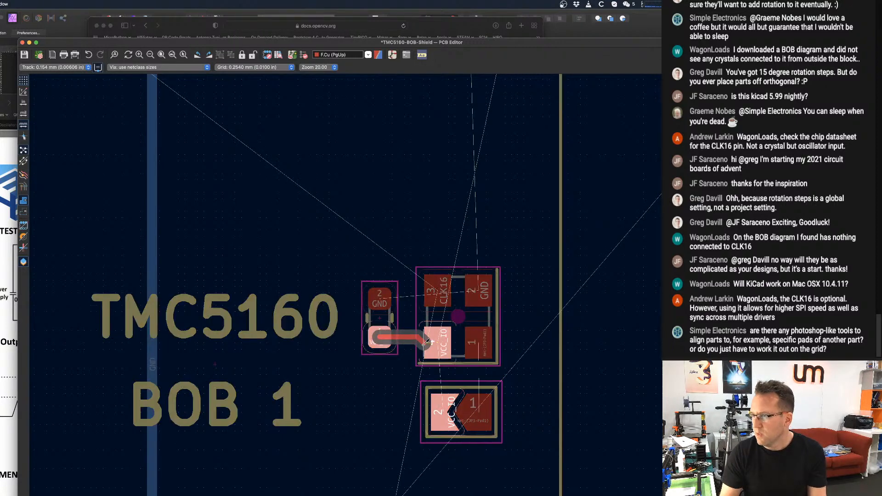
pyautogui.click(440, 339)
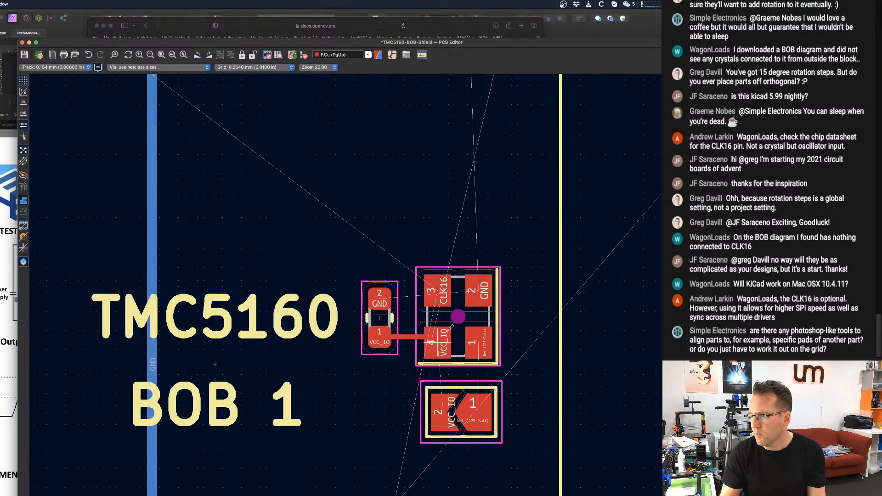
# Route the jumper to the oscillator on F.Cu, joining VCC_IO pad 2 to oscillator pad 4 and jumper pad 1 to oscillator pad 1.
pyautogui.scroll(-1, 451, 326)
pyautogui.press('x')
pyautogui.click(440, 414)
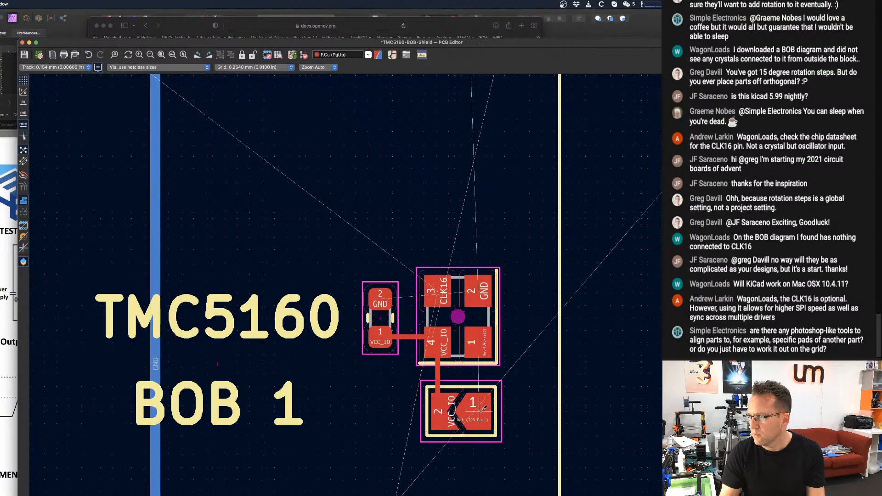
pyautogui.press('x')
pyautogui.click(483, 345)
# Route the CLK16 track on F.Cu from R1's pad 2 across the vertical GND track to oscillator pad 3.
pyautogui.scroll(-2, 444, 277)
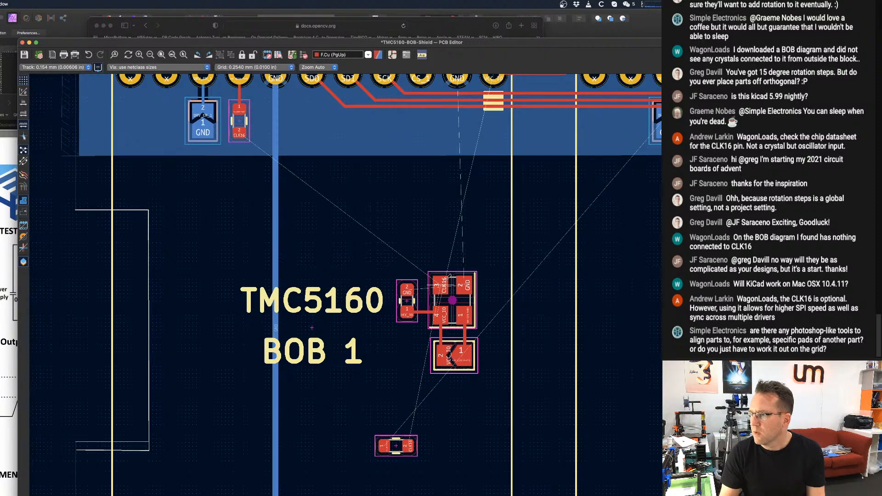
pyautogui.scroll(2, 413, 294)
pyautogui.press('x')
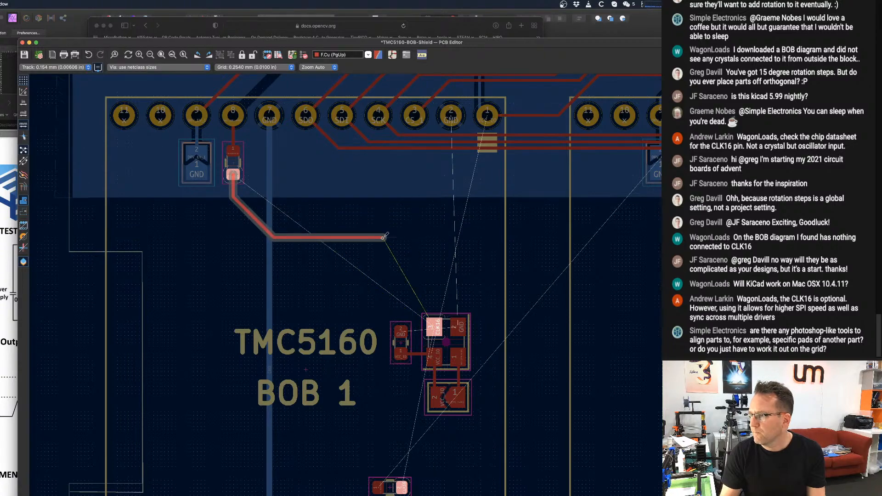
pyautogui.click(433, 324)
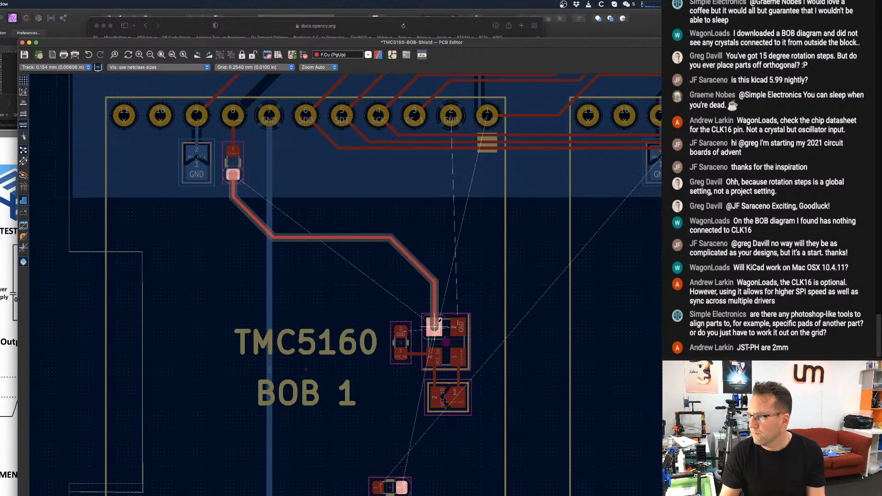
pyautogui.scroll(-3, 434, 324)
pyautogui.scroll(2, 455, 309)
pyautogui.scroll(-4, 455, 309)
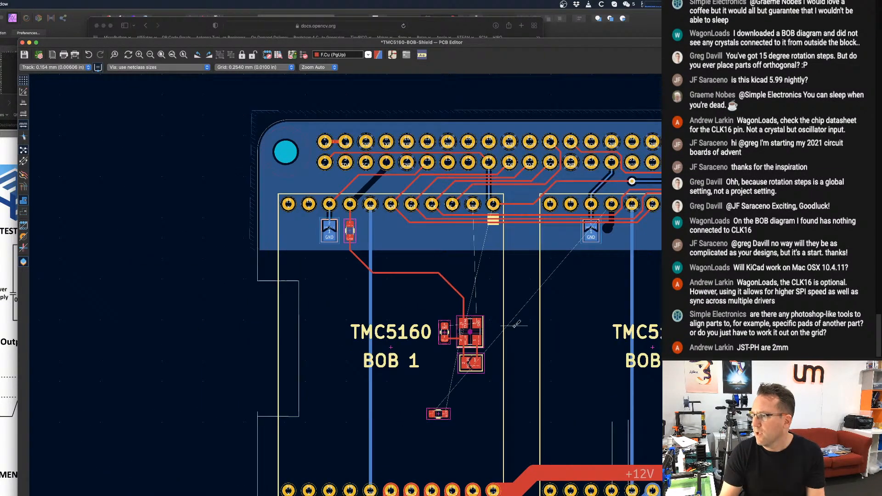
pyautogui.scroll(2, 439, 327)
pyautogui.scroll(4, 438, 327)
pyautogui.scroll(-1, 414, 328)
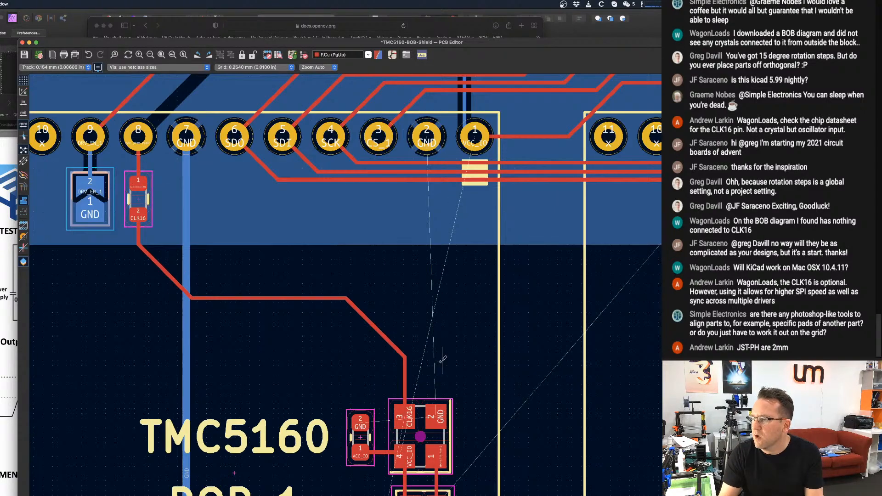
pyautogui.scroll(1, 395, 329)
pyautogui.scroll(-1, 377, 330)
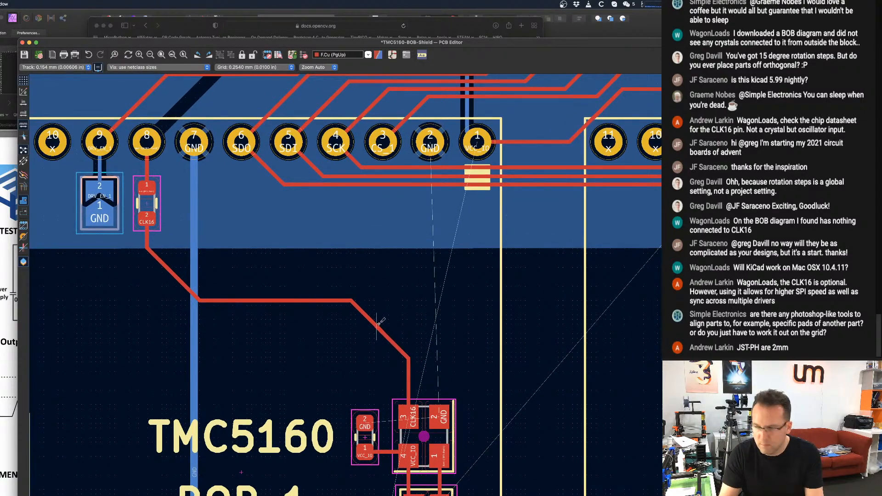
pyautogui.click(378, 324)
pyautogui.press('Escape')
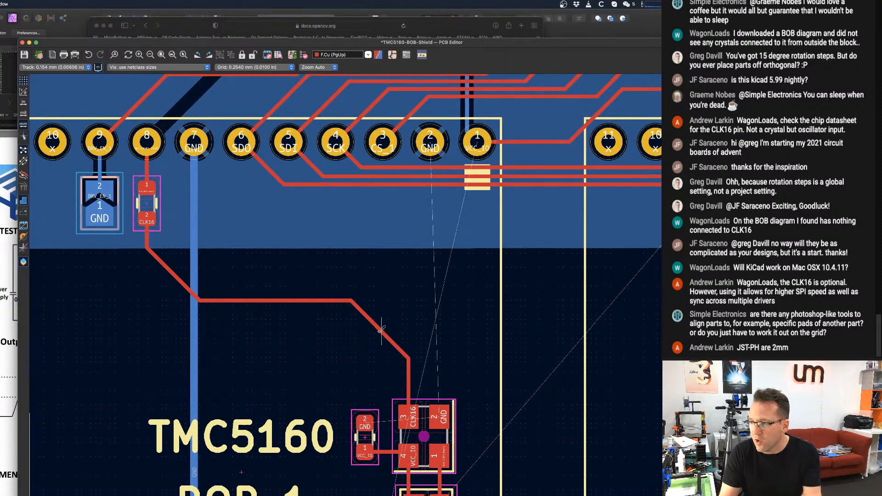
pyautogui.click(381, 327)
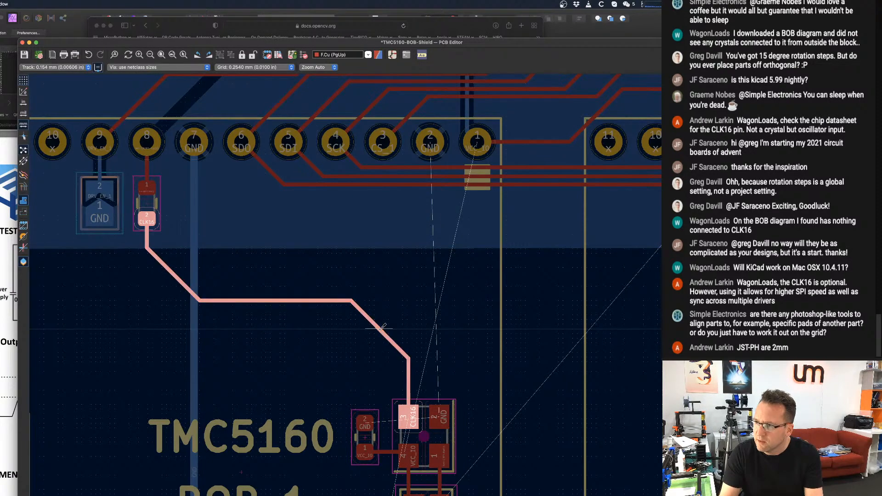
pyautogui.press('Escape')
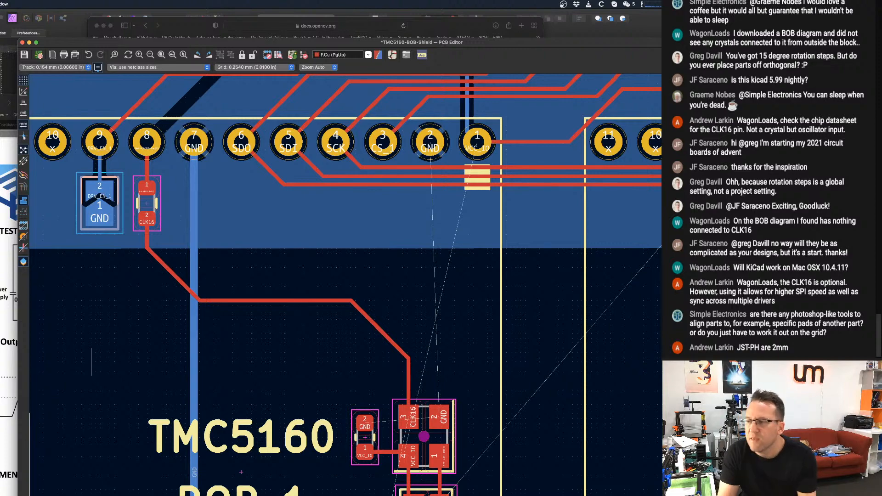
# Select the decoupling capacitor and oscillator together and look through the available Align/Distribute options.
pyautogui.moveTo(346, 314); pyautogui.dragTo(329, 239, button='middle')
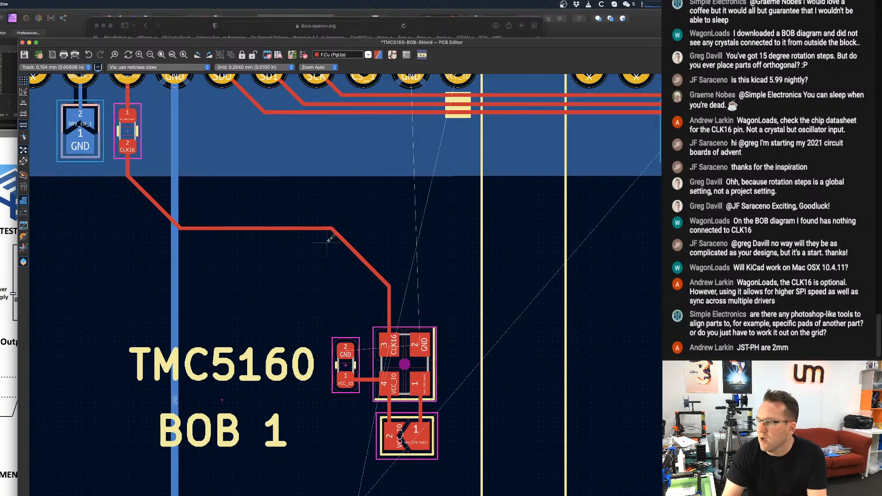
pyautogui.scroll(1, 394, 367)
pyautogui.rightClick(407, 366)
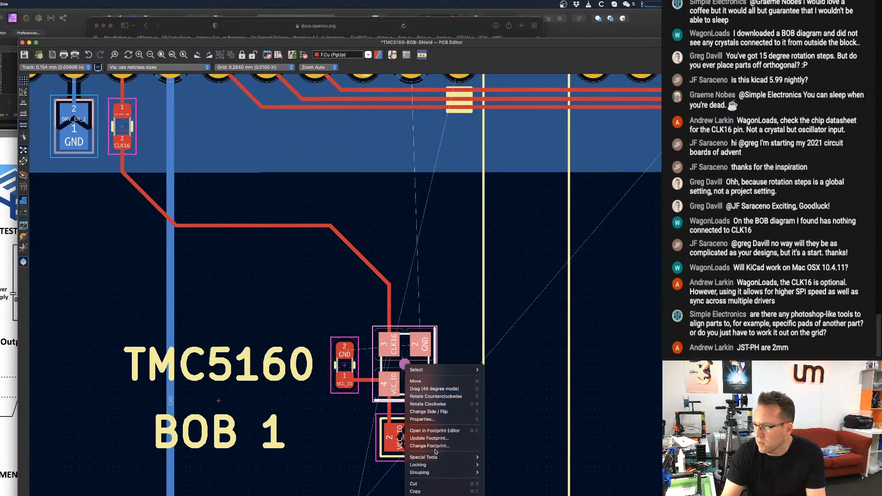
pyautogui.moveTo(436, 457)
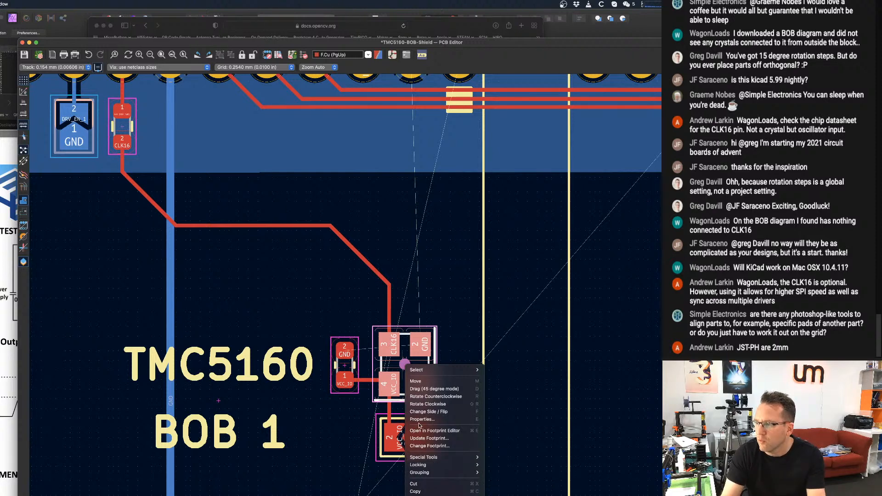
pyautogui.click(430, 398)
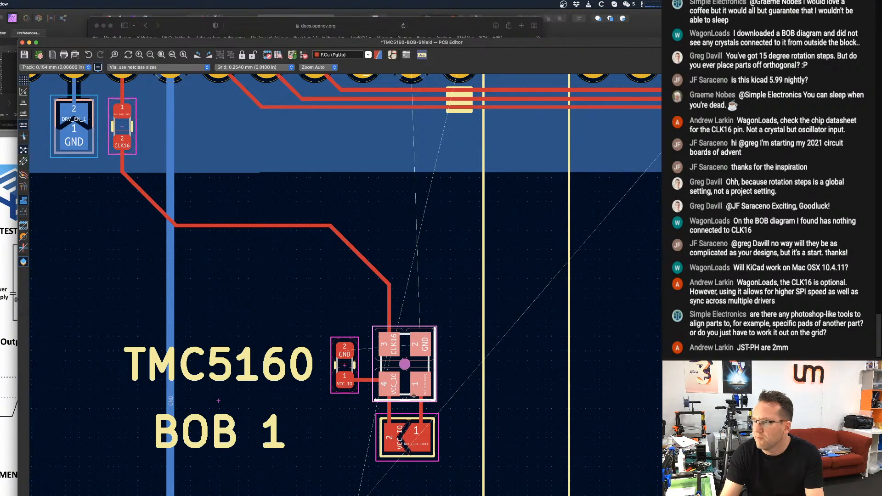
pyautogui.click(322, 341)
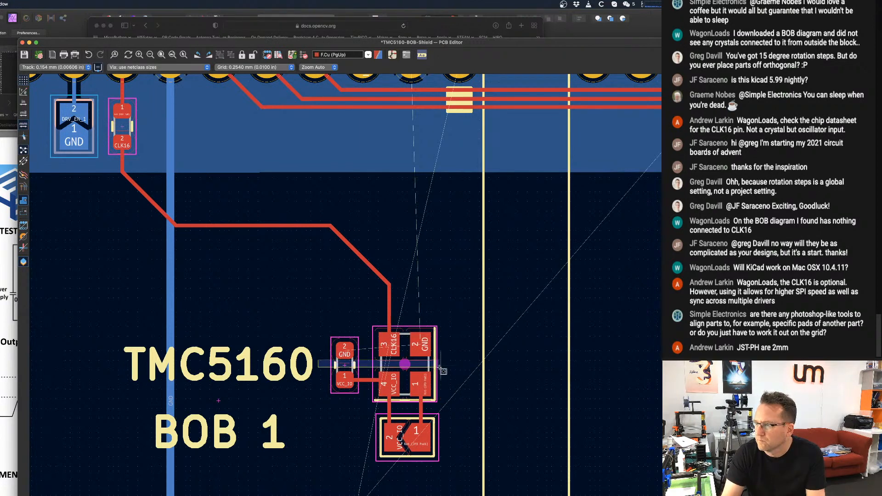
pyautogui.moveTo(453, 372); pyautogui.dragTo(339, 355)
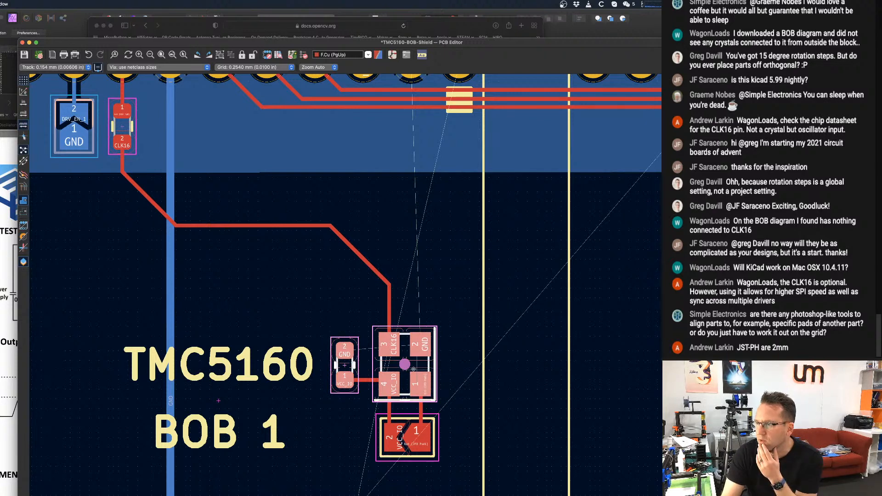
pyautogui.rightClick(404, 364)
pyautogui.moveTo(432, 416)
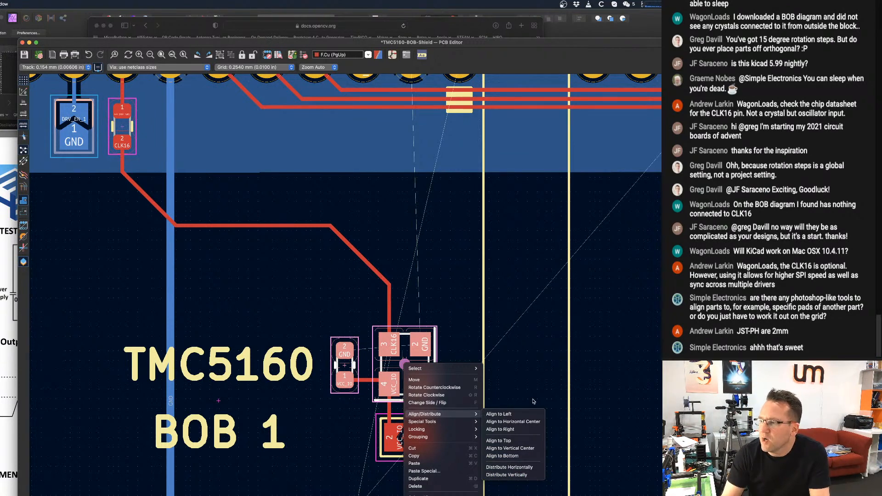
pyautogui.click(493, 371)
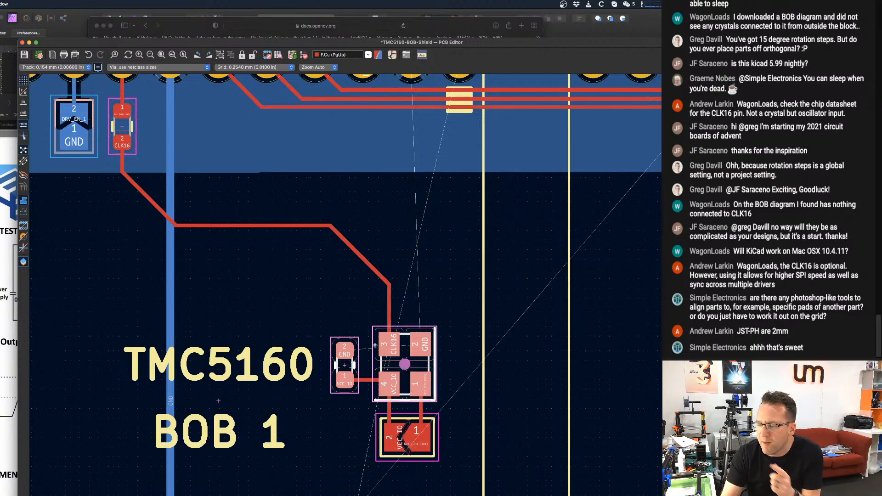
pyautogui.scroll(3, 386, 346)
pyautogui.scroll(2, 379, 348)
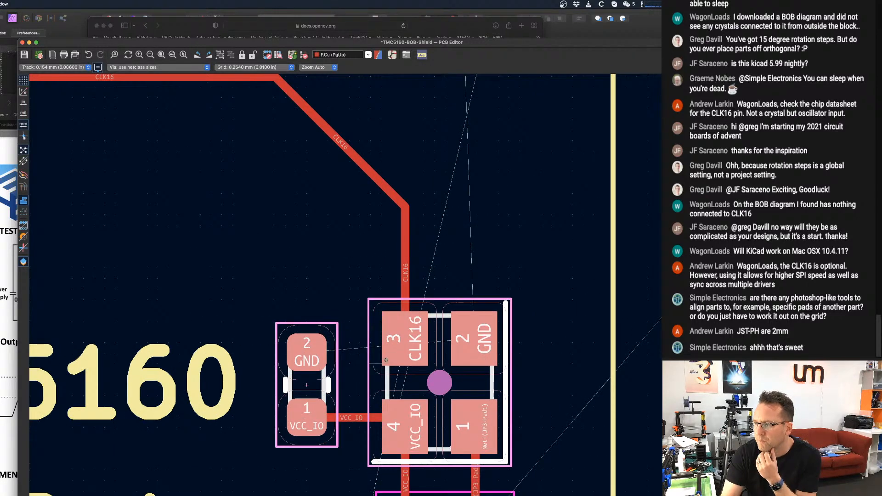
pyautogui.scroll(-1, 383, 276)
pyautogui.scroll(-2, 419, 322)
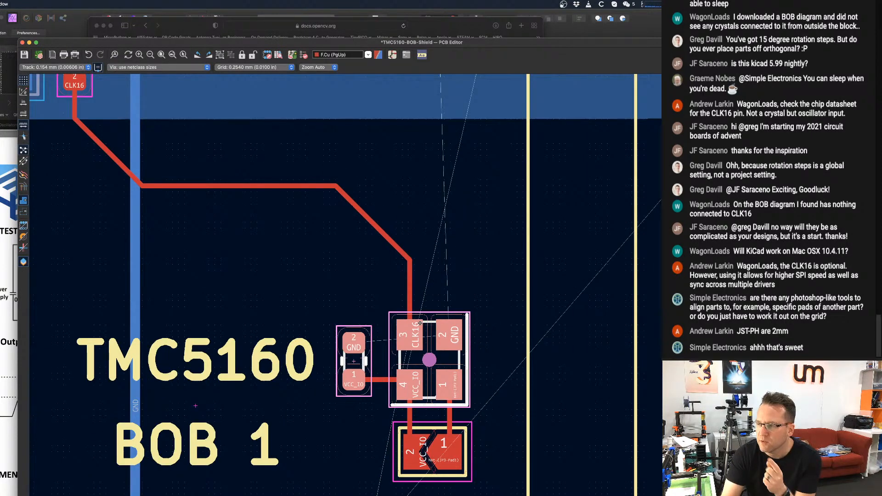
pyautogui.scroll(-1, 419, 323)
pyautogui.scroll(-2, 404, 330)
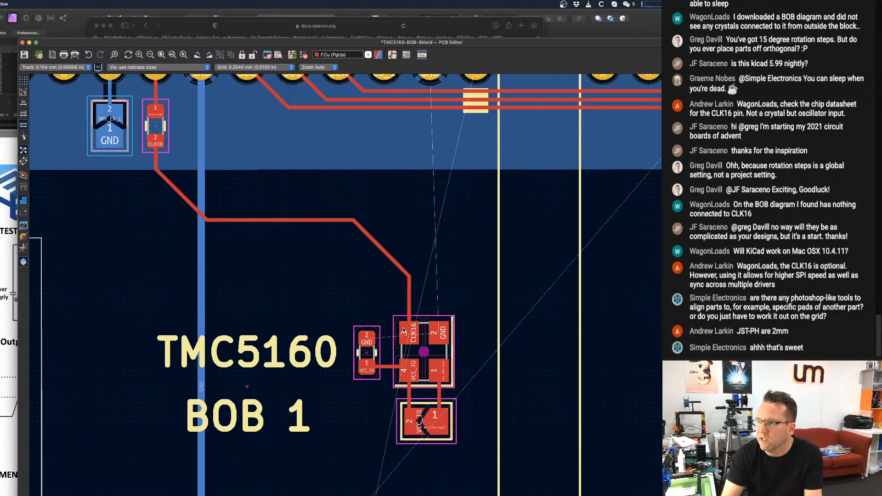
# Try a short horizontal F.Silkscreen line just above the decoupling capacitor's GND pad and undo it.
pyautogui.scroll(2, 404, 329)
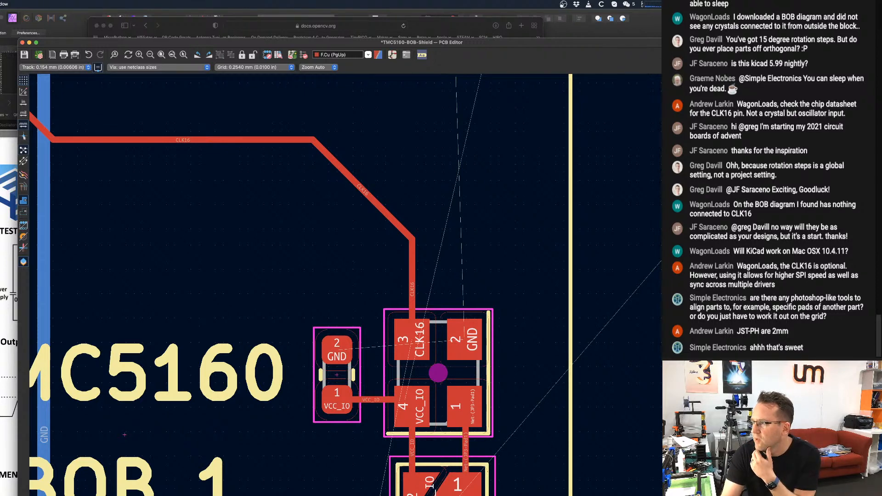
pyautogui.click(758, 149)
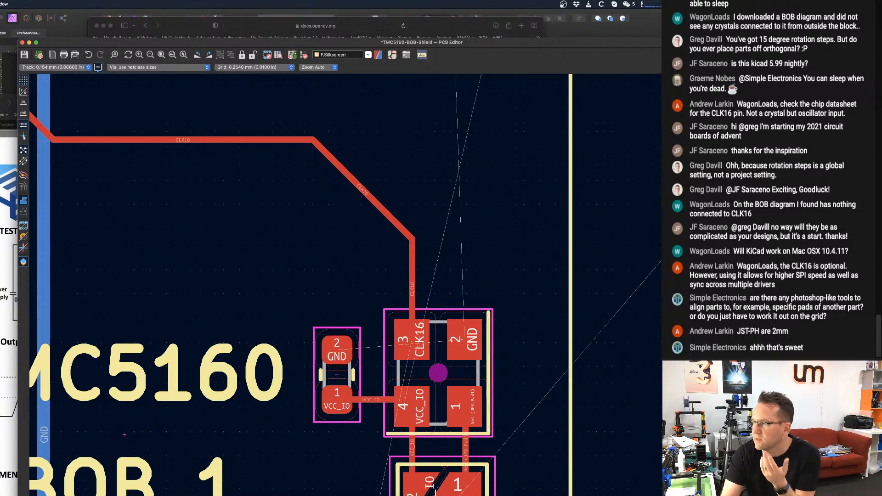
pyautogui.click(320, 317)
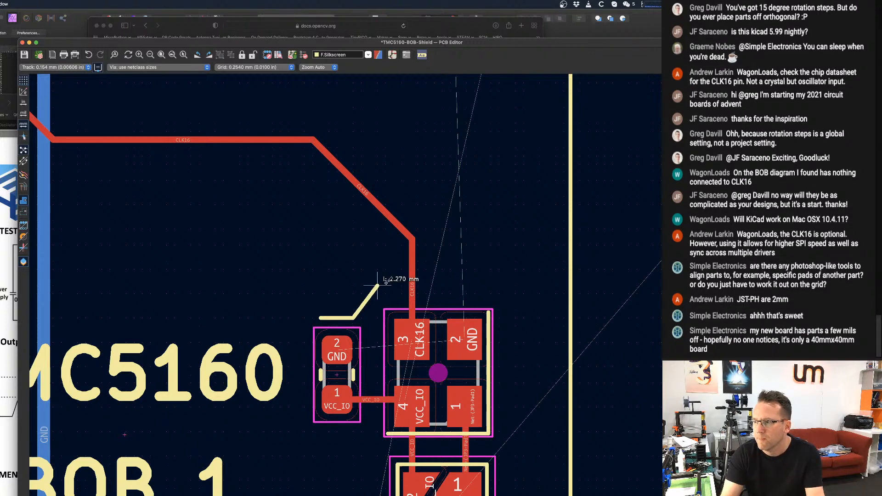
pyautogui.click(354, 317)
pyautogui.scroll(-1, 434, 303)
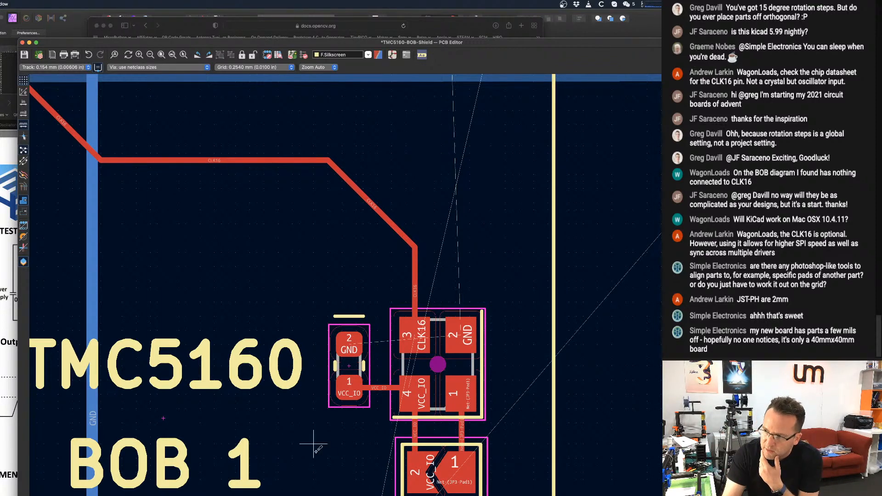
pyautogui.press('super+z')
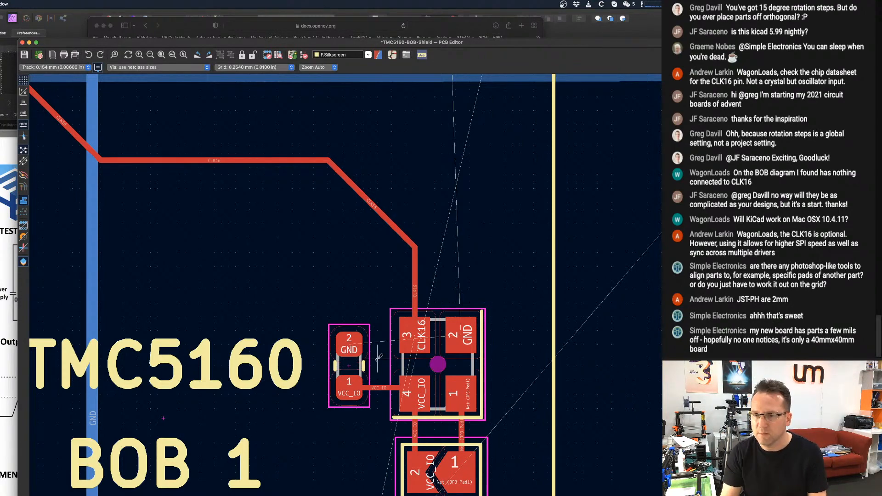
# Try to place the second CLK16 series resistor vertically below BOB 2's header pin 8, with pad 1 above the CLK16 pad.
pyautogui.scroll(-3, 378, 356)
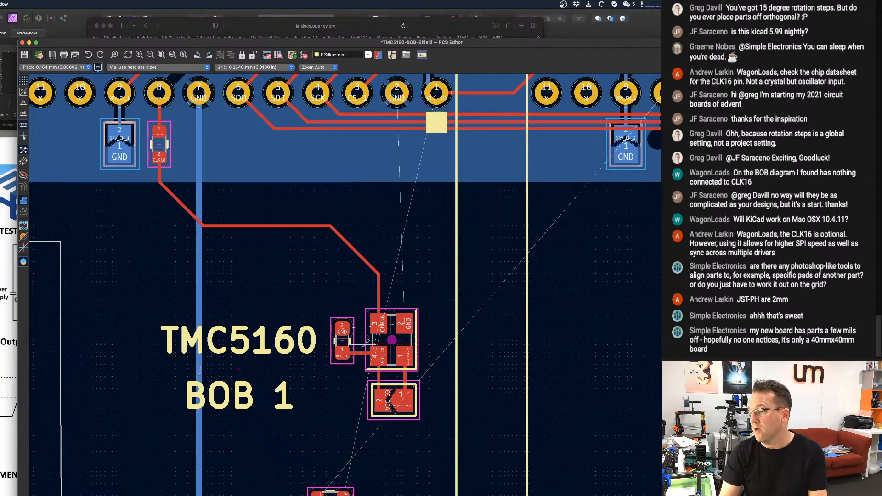
pyautogui.scroll(-2, 317, 358)
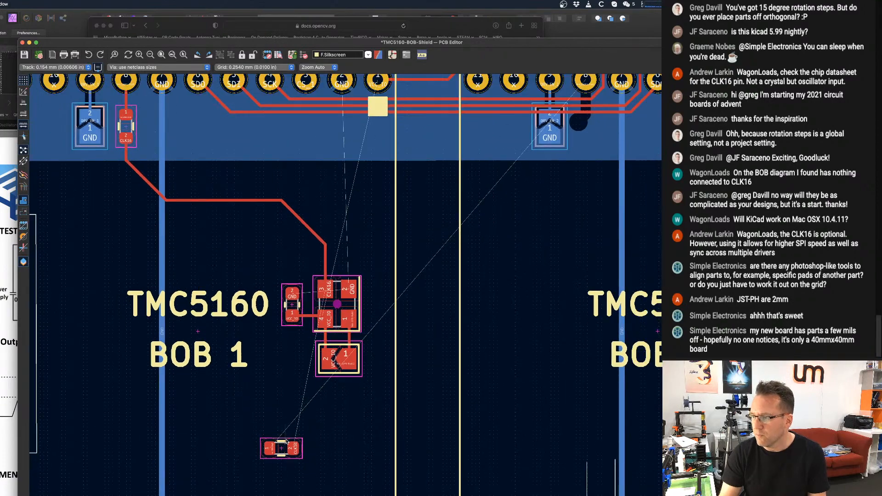
pyautogui.press('m')
pyautogui.scroll(-1, 540, 307)
pyautogui.moveTo(541, 307); pyautogui.dragTo(415, 325, button='middle')
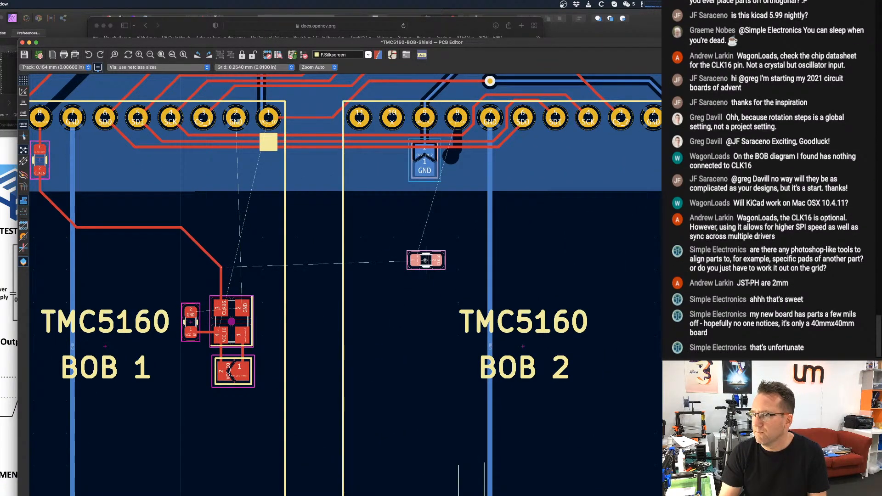
pyautogui.scroll(4, 448, 184)
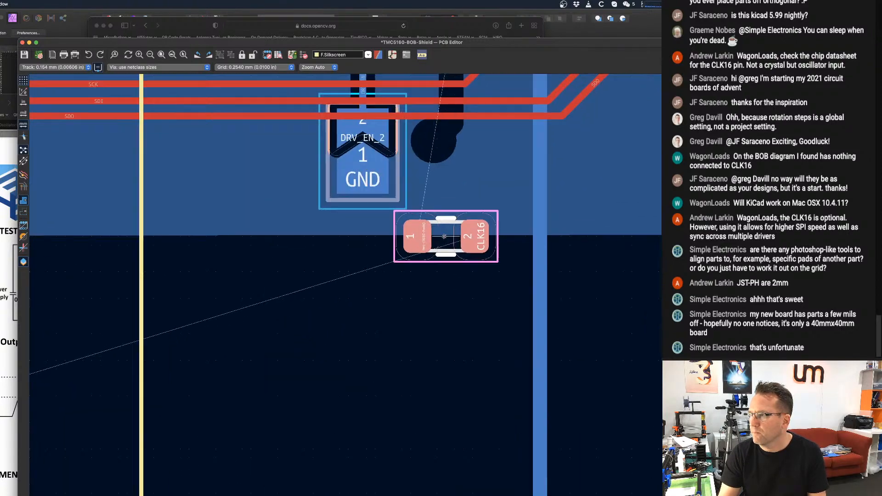
pyautogui.press('r')
pyautogui.press('r')
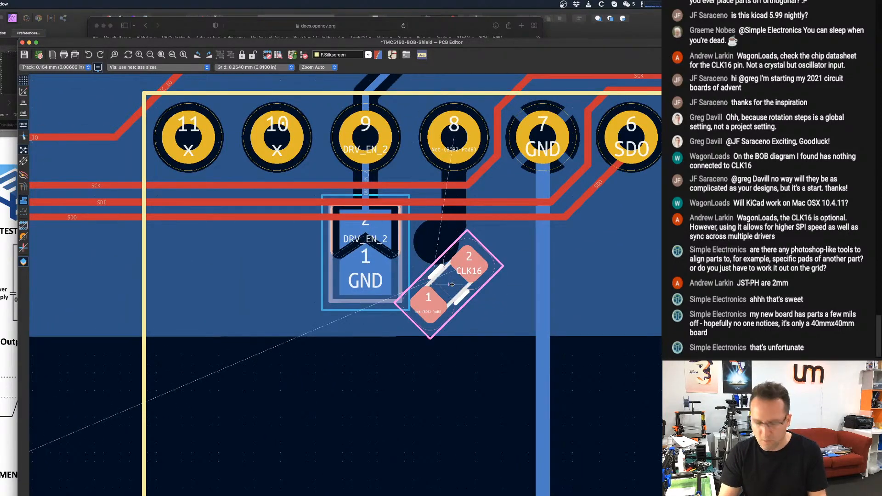
pyautogui.hotkey('shift', 'r')
pyautogui.hotkey('shift', 'r')
pyautogui.hotkey('shift', 'r')
pyautogui.hotkey('shift', 'r')
pyautogui.hotkey('shift', 'r')
pyautogui.hotkey('shift', 'r')
pyautogui.hotkey('shift', 'r')
pyautogui.hotkey('shift', 'r')
pyautogui.hotkey('shift', 'r')
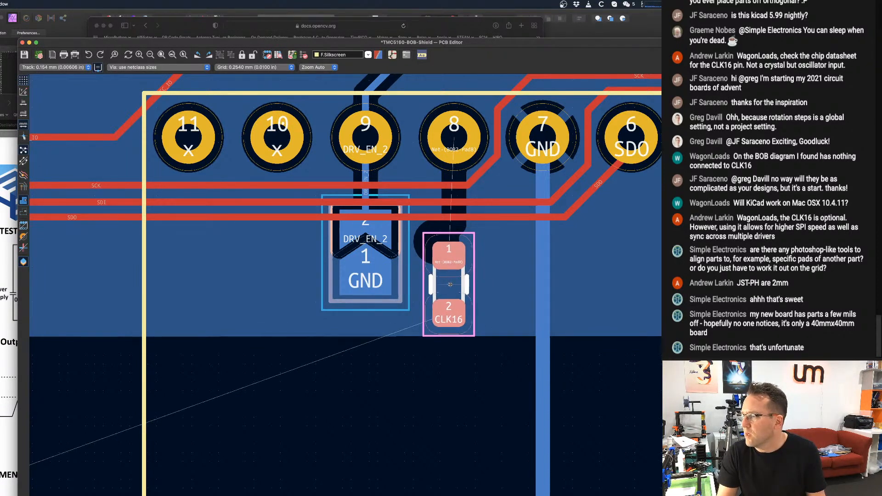
pyautogui.scroll(-4, 451, 285)
pyautogui.scroll(1, 451, 285)
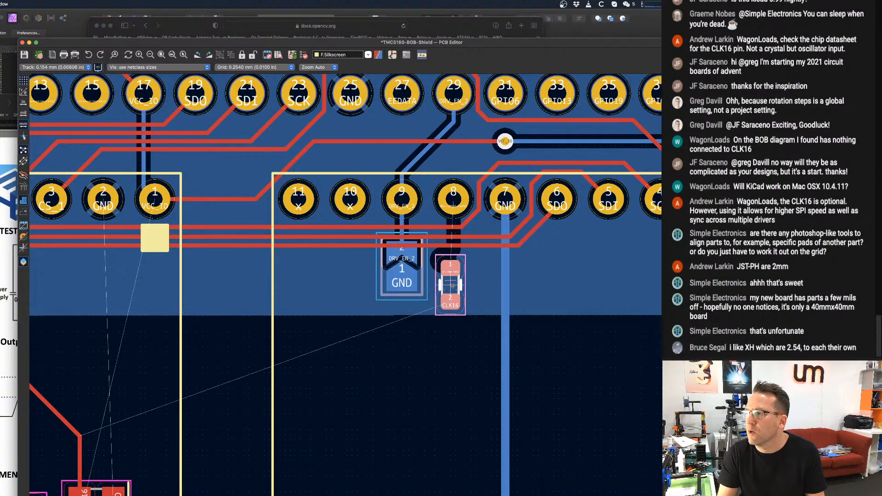
pyautogui.scroll(-1, 452, 285)
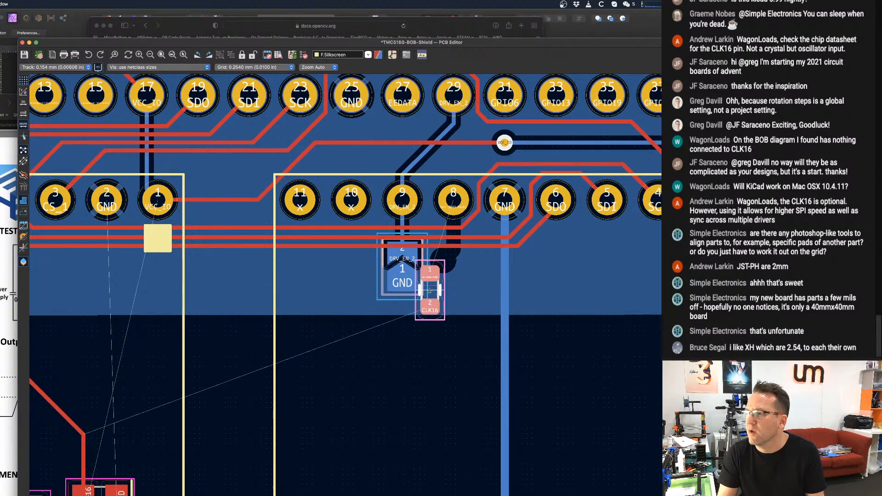
pyautogui.press('Escape')
# Shift the SDI, SCK and CS_1 tracks closer to the Raspberry Pi header and move the VCC_IO track's diagonal toward BOB 1.
pyautogui.moveTo(358, 196); pyautogui.dragTo(386, 262, button='middle')
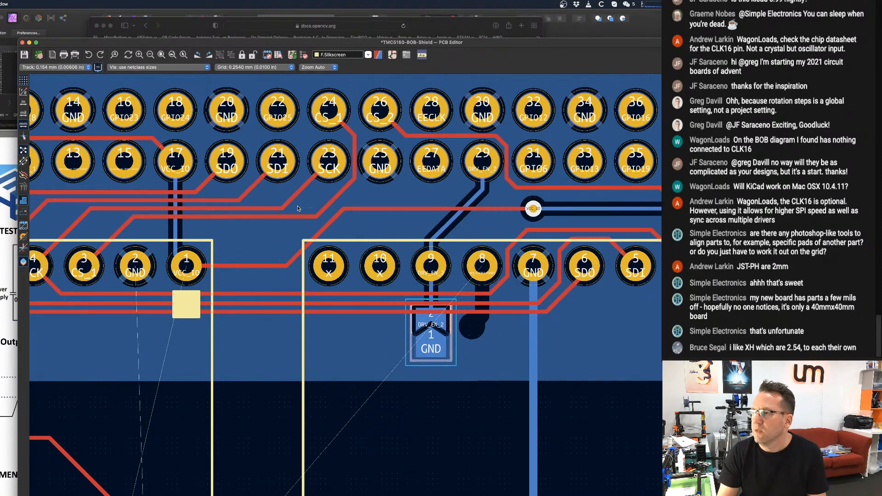
pyautogui.moveTo(132, 192); pyautogui.dragTo(210, 231, button='middle')
pyautogui.scroll(-1, 211, 232)
pyautogui.scroll(2, 210, 232)
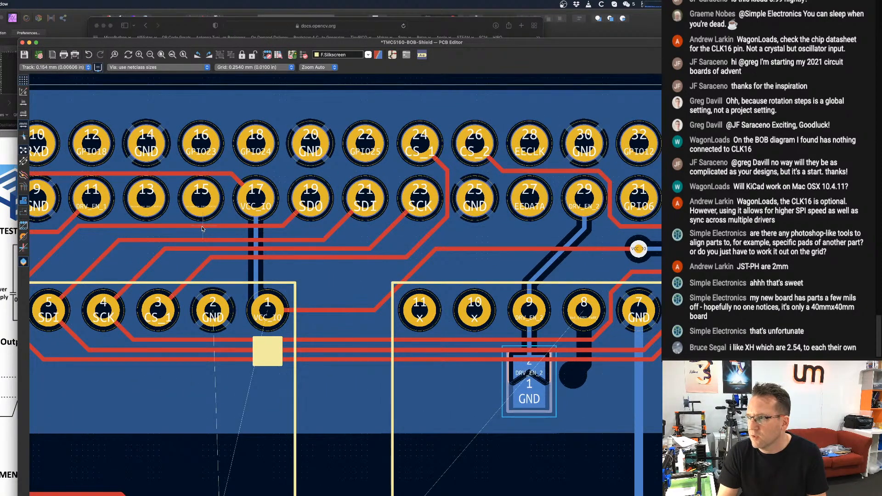
pyautogui.moveTo(231, 241); pyautogui.dragTo(251, 252)
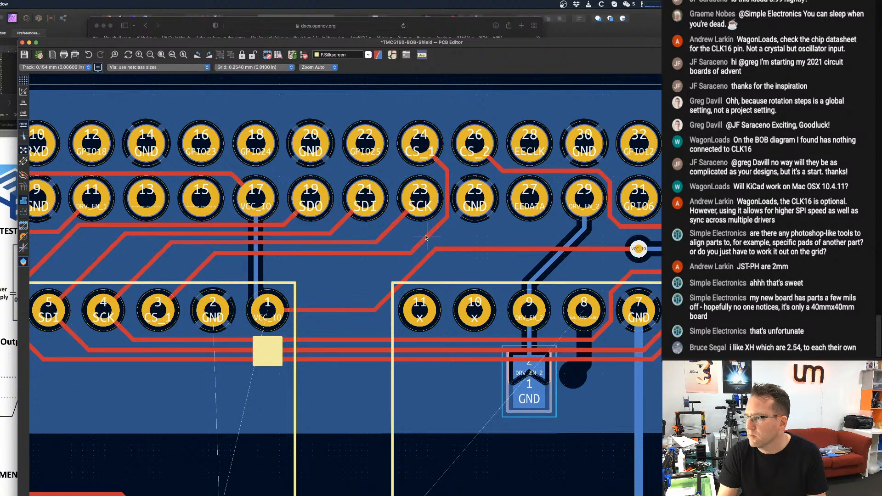
pyautogui.scroll(1, 426, 239)
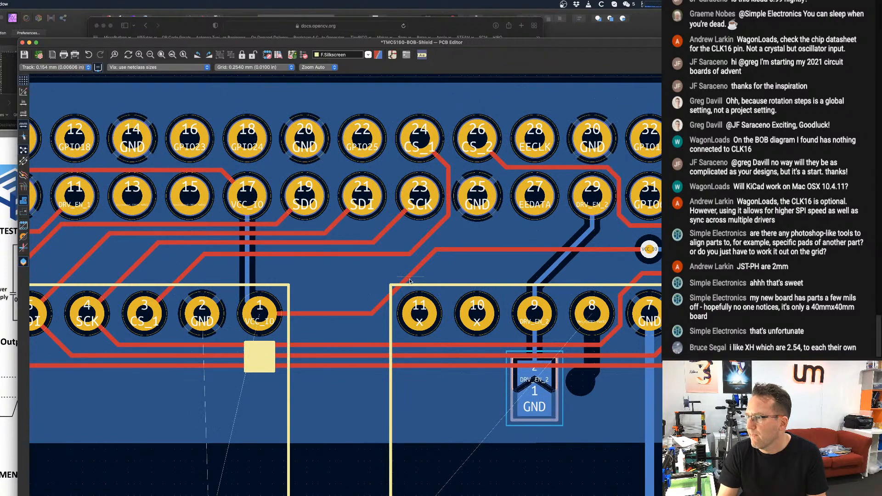
pyautogui.moveTo(410, 281); pyautogui.dragTo(365, 282)
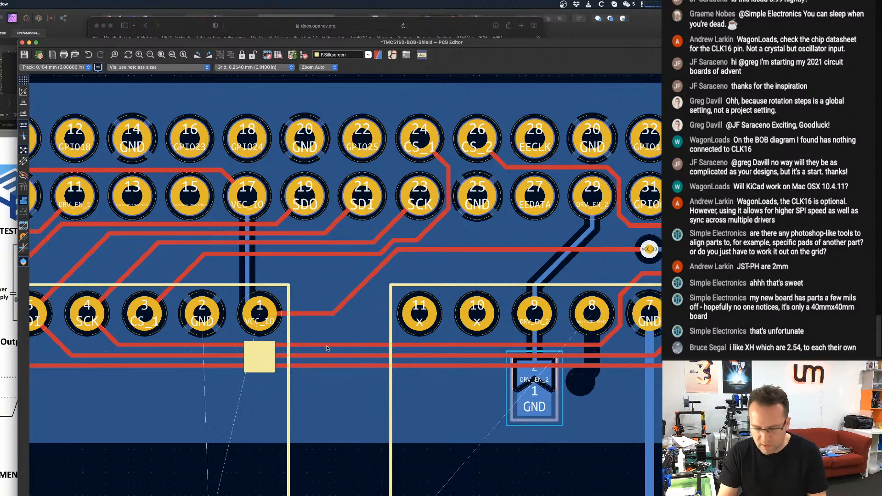
# Reroute the SCK track diagonally up between the BOBs and above BOB 2's header to pin 4, then shift it closer to the VCC_IO track.
pyautogui.moveTo(326, 345); pyautogui.dragTo(547, 248)
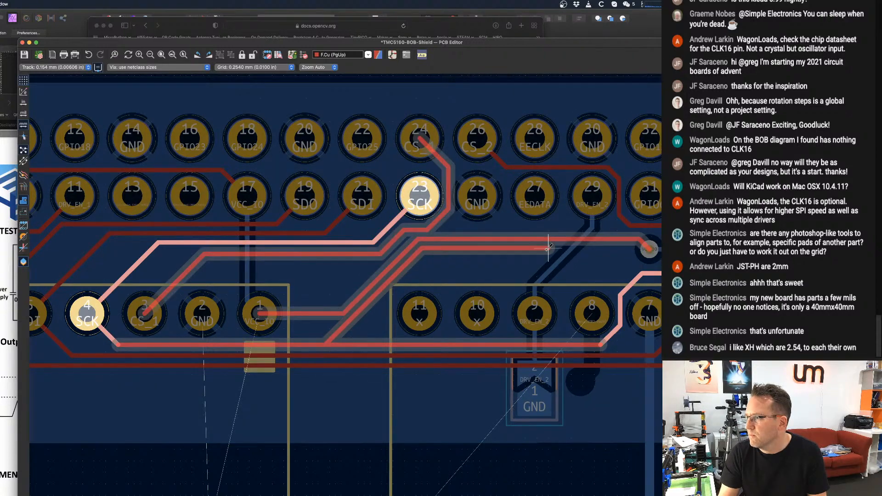
pyautogui.scroll(-1, 607, 265)
pyautogui.moveTo(607, 265); pyautogui.dragTo(371, 273, button='middle')
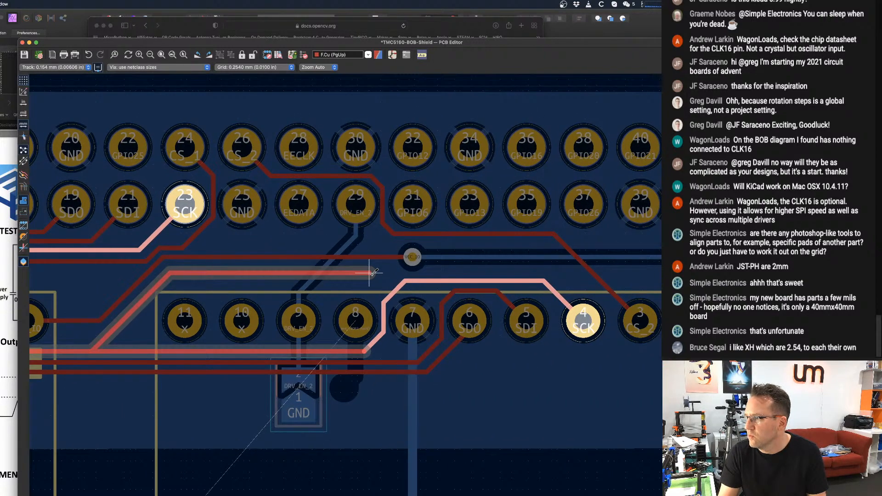
pyautogui.click(414, 280)
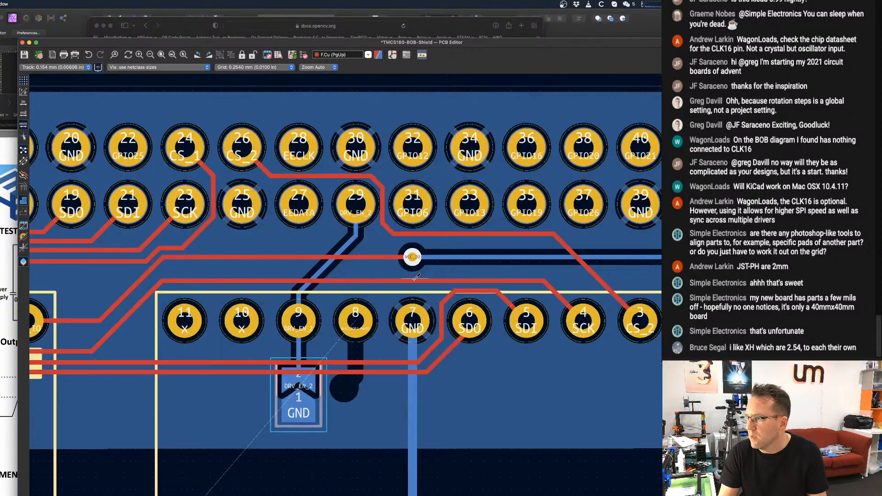
pyautogui.scroll(-1, 378, 281)
pyautogui.press('d')
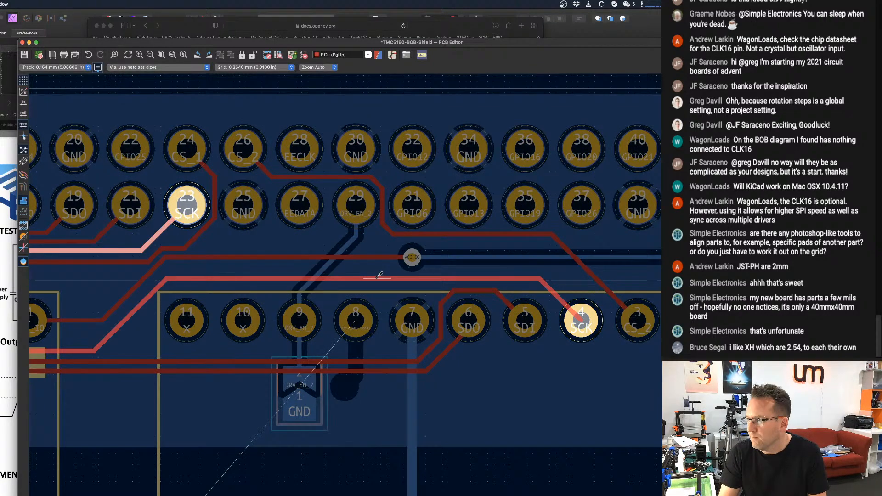
pyautogui.click(351, 275)
pyautogui.moveTo(352, 277); pyautogui.dragTo(396, 260, button='middle')
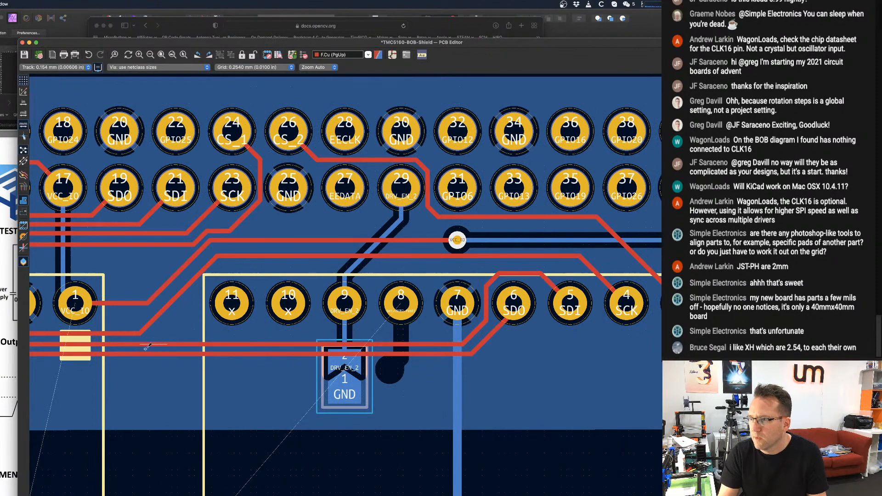
# Reroute the SDI track above BOB 2's header, parallel to and just below SCK, ending at pin 5.
pyautogui.press('d')
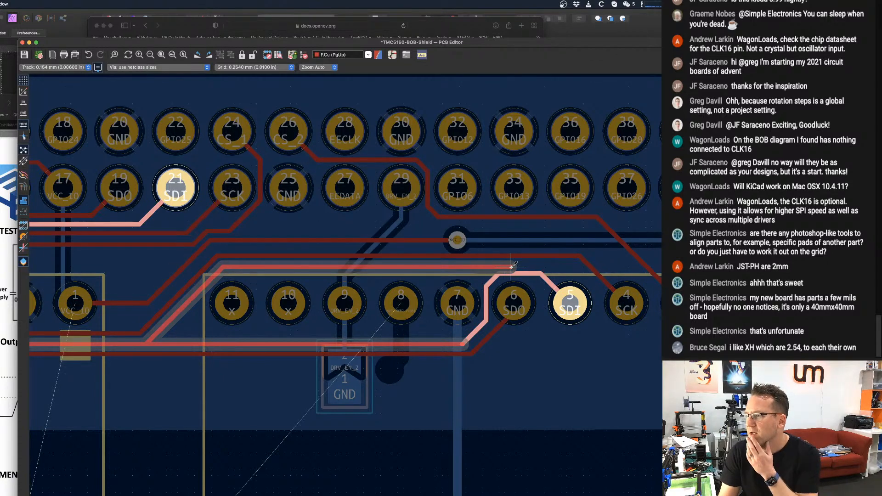
pyautogui.click(541, 269)
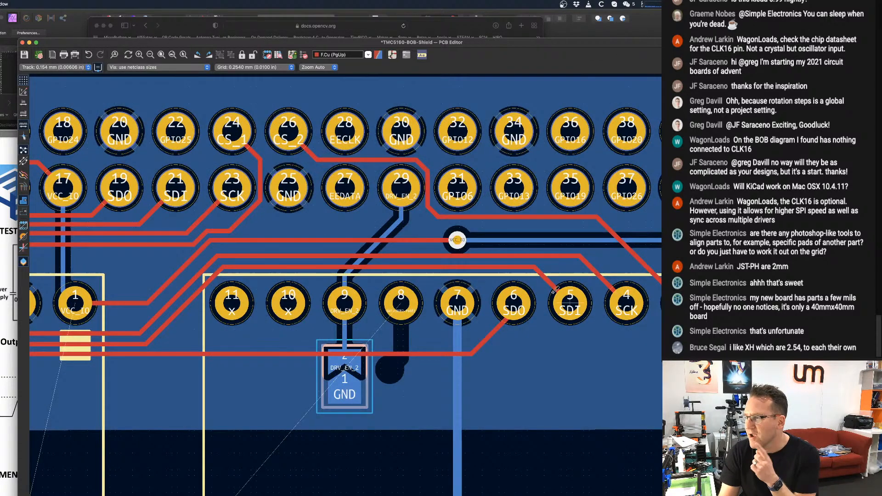
pyautogui.scroll(-1, 551, 280)
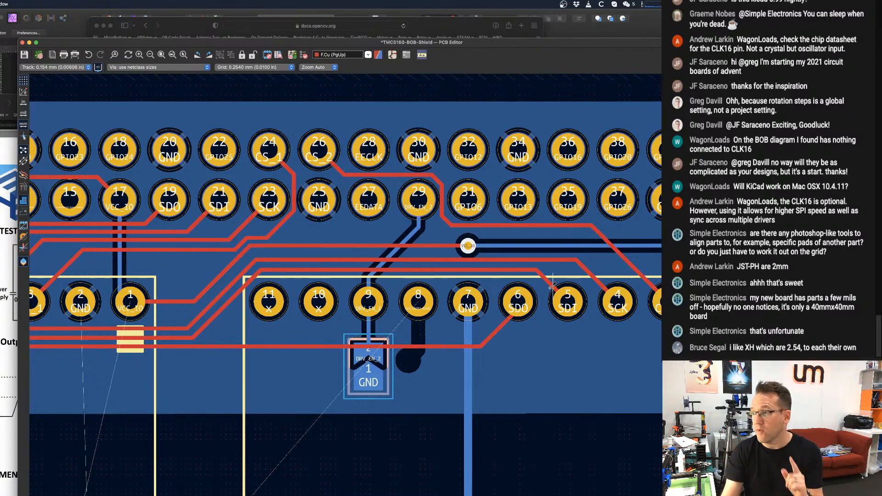
# Move the diagonal sections of the SCK and SDI tracks between the two BOBs closer to the VCC_IO diagonal.
pyautogui.moveTo(172, 301); pyautogui.dragTo(197, 306, button='middle')
pyautogui.scroll(2, 230, 297)
pyautogui.scroll(1, 234, 299)
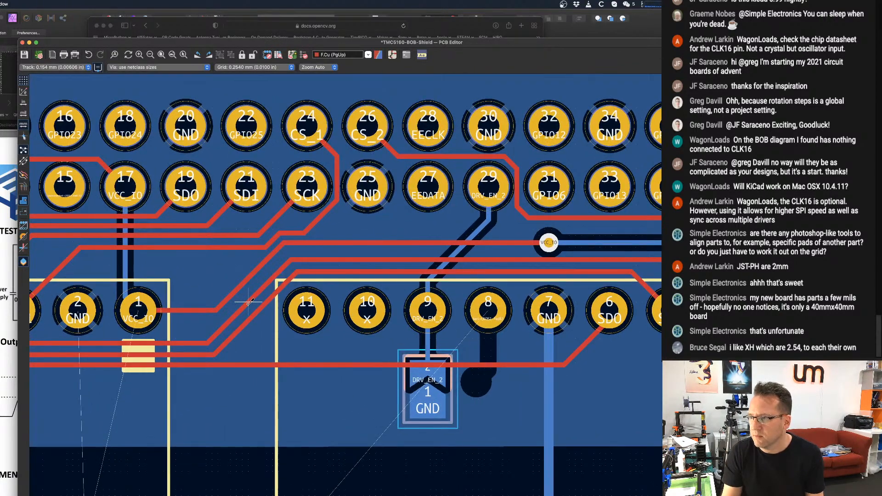
pyautogui.press('d')
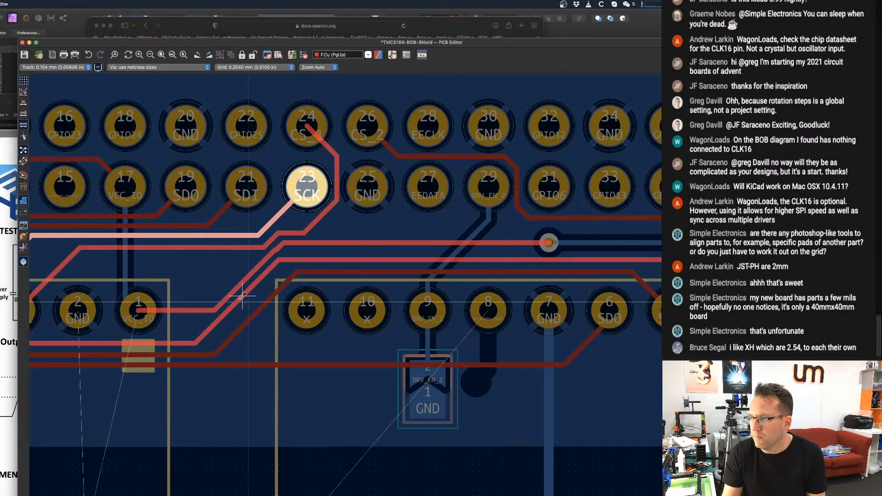
pyautogui.click(243, 299)
pyautogui.press('d')
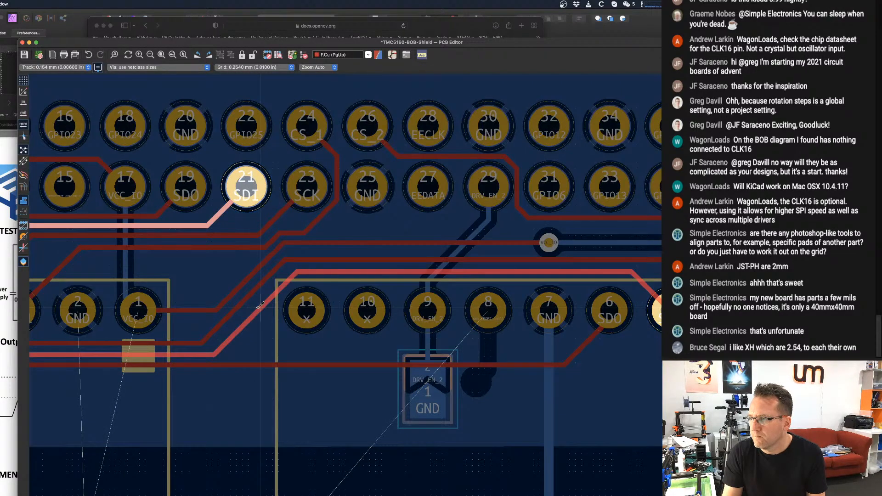
pyautogui.click(255, 303)
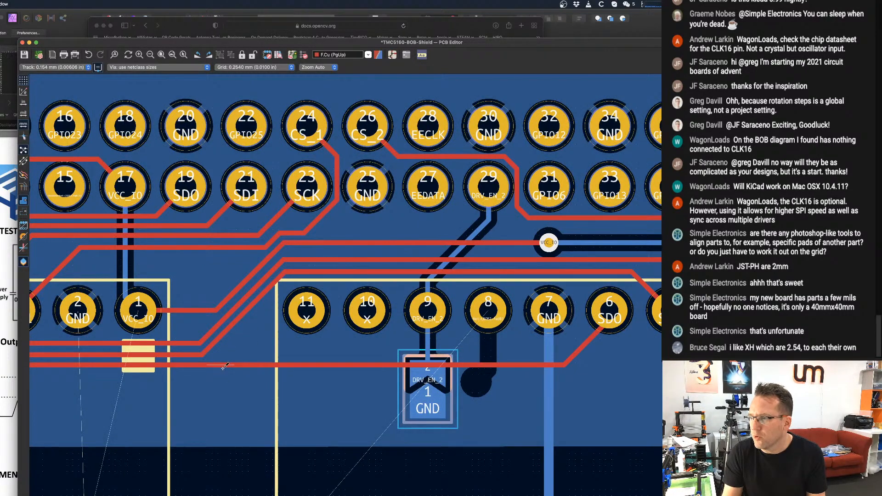
# Reroute the SDO track diagonally up beside SDI and along the top of BOB 2's header to pin 6.
pyautogui.press('d')
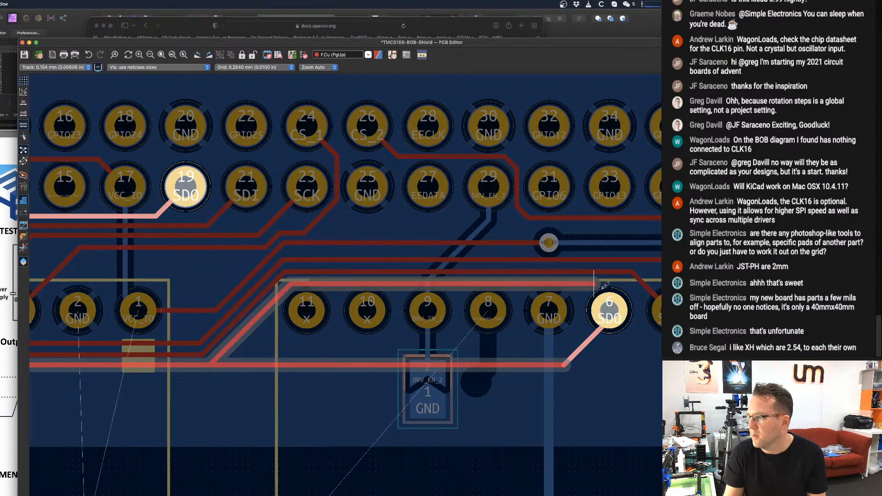
pyautogui.click(613, 303)
pyautogui.scroll(-2, 613, 303)
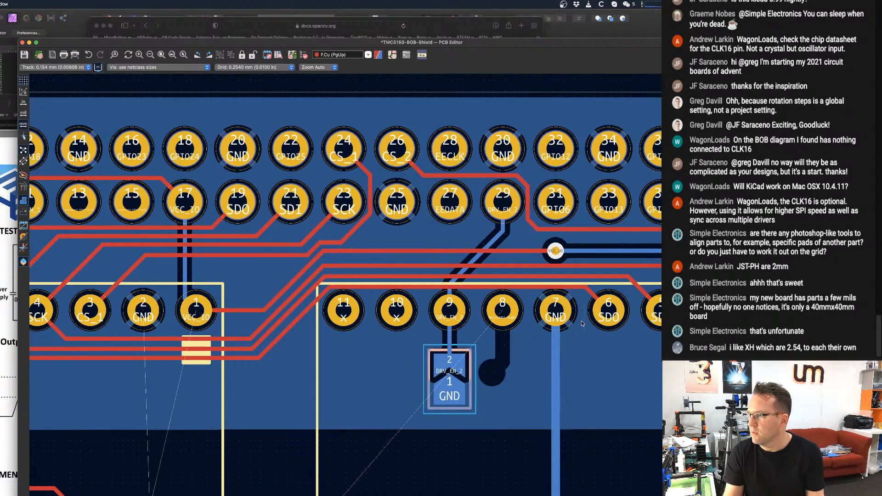
pyautogui.scroll(-3, 505, 308)
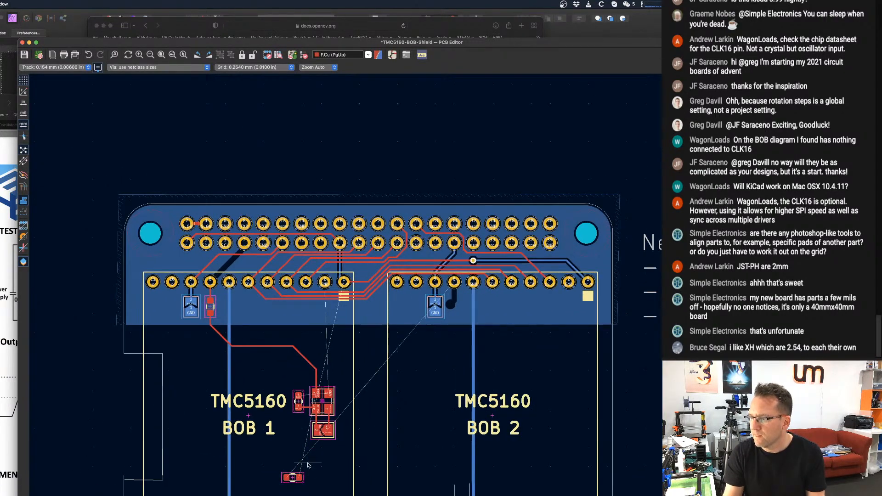
# Place the second CLK16 series resistor vertically below BOB 2's header pin 8, with pad 1 toward the header, and save the board.
pyautogui.moveTo(292, 479); pyautogui.dragTo(440, 325)
pyautogui.scroll(8, 439, 325)
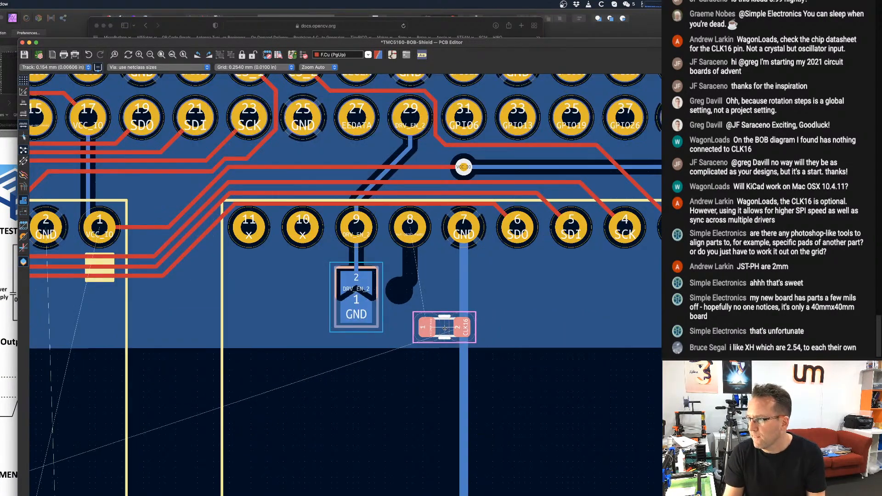
pyautogui.hotkey('shift', 'r')
pyautogui.hotkey('shift', 'r')
pyautogui.hotkey('shift', 'r')
pyautogui.hotkey('shift', 'r')
pyautogui.hotkey('shift', 'r')
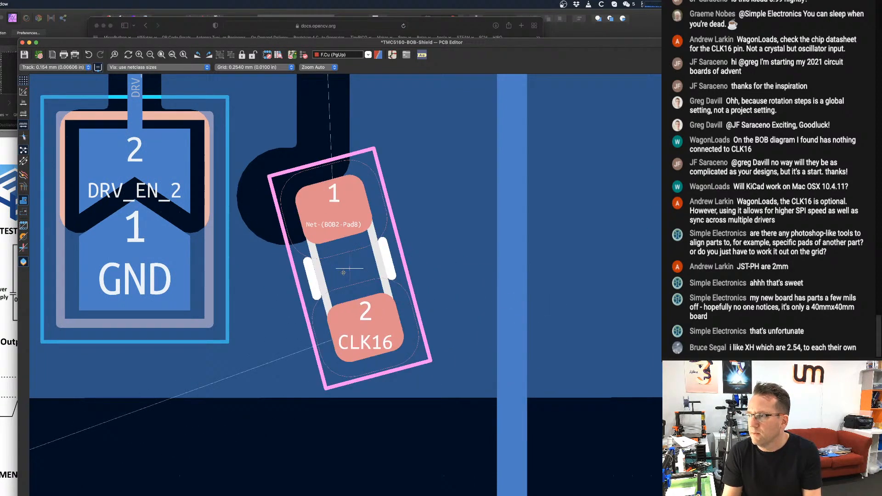
pyautogui.scroll(-3, 335, 265)
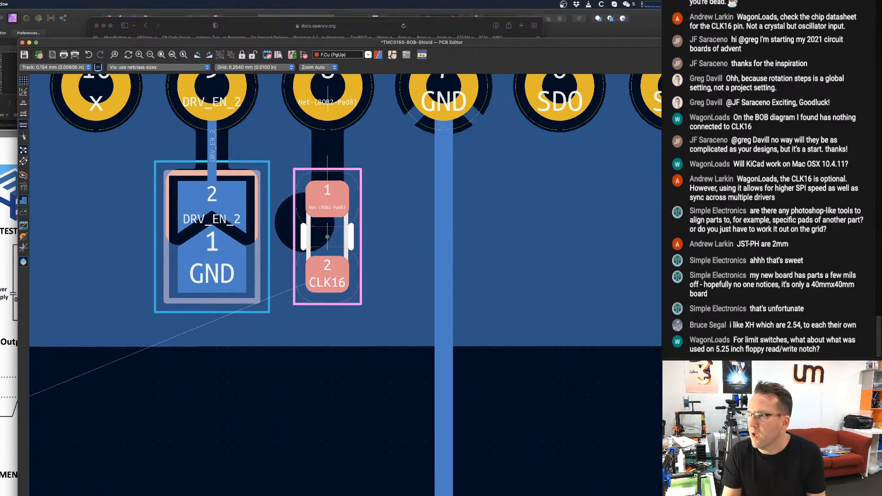
pyautogui.click(328, 235)
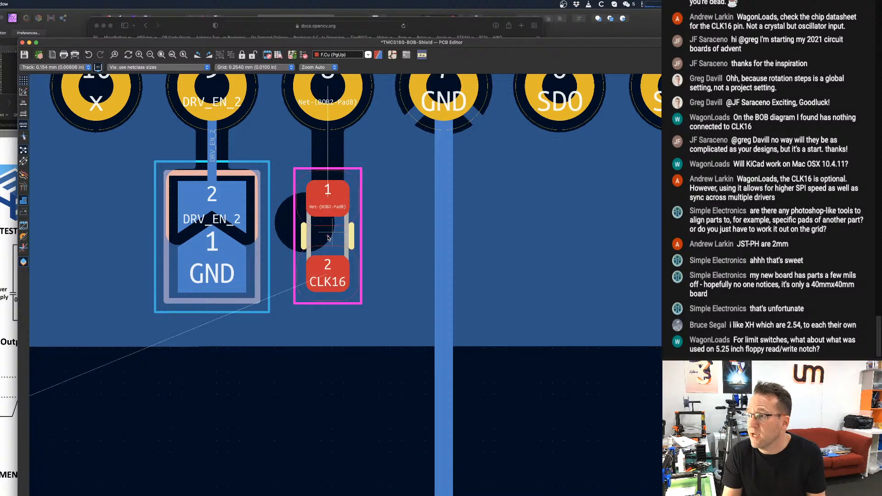
pyautogui.scroll(-2, 334, 238)
pyautogui.press('super+s')
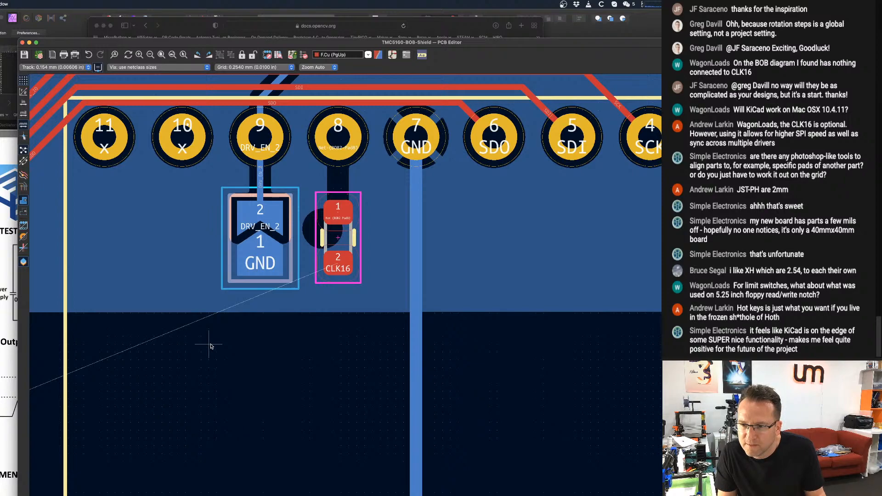
# Route an F.Cu track from the bend of the existing CLK16 track to pad 2 of BOB 2's series resistor.
pyautogui.scroll(-10, 210, 346)
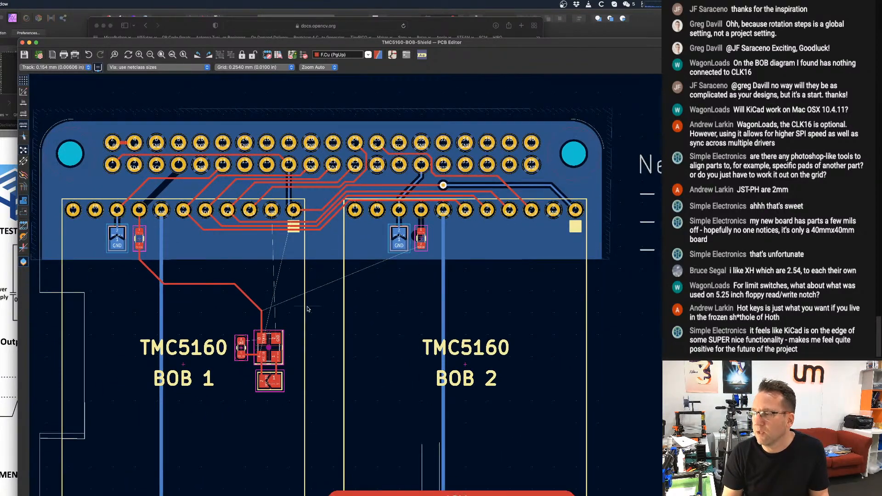
pyautogui.scroll(2, 307, 308)
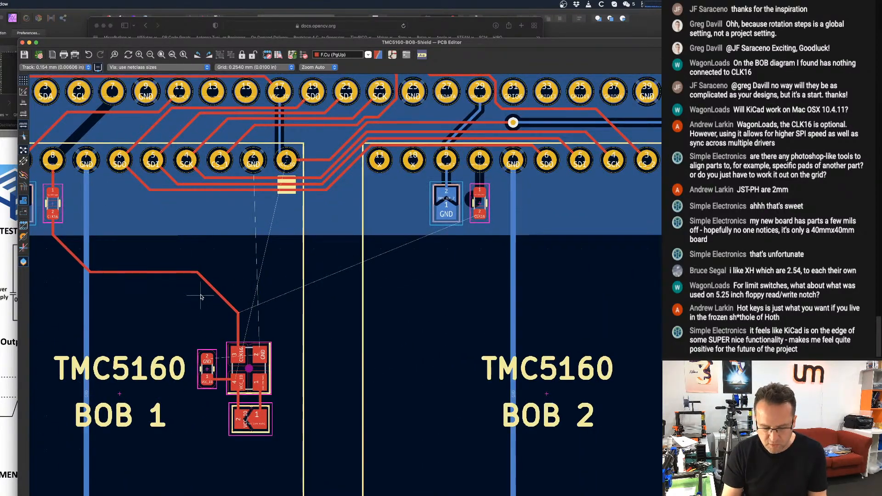
pyautogui.press('x')
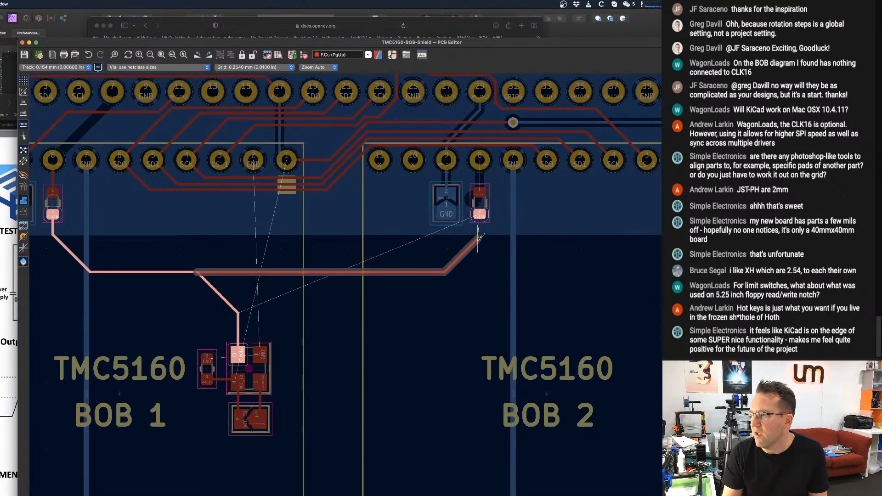
pyautogui.click(479, 214)
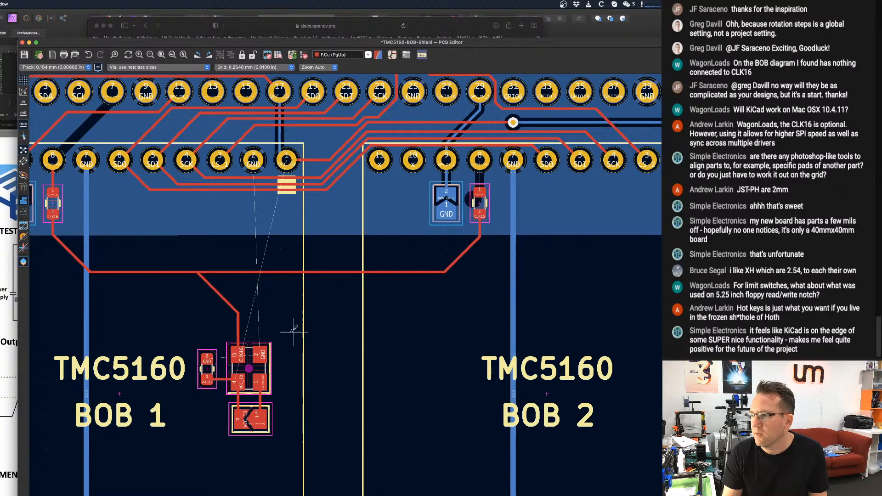
pyautogui.scroll(1, 294, 331)
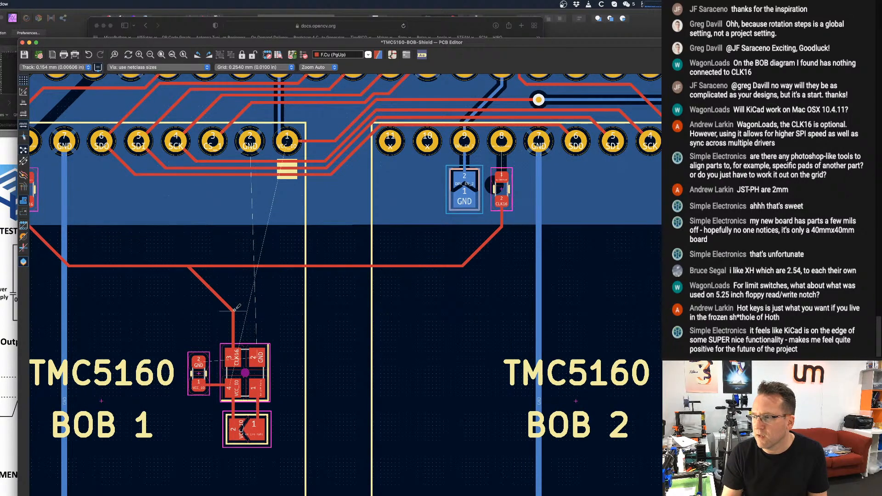
# Extend the oscillator's CLK16 track straight up to the horizontal CLK16 track and delete the redundant diagonal segment.
pyautogui.moveTo(235, 307); pyautogui.dragTo(234, 263)
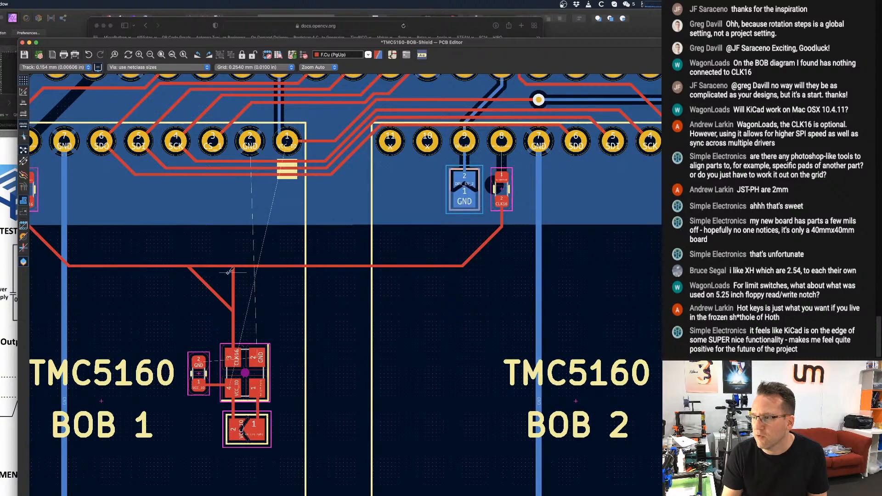
pyautogui.click(211, 287)
pyautogui.press('Delete')
pyautogui.scroll(-5, 295, 328)
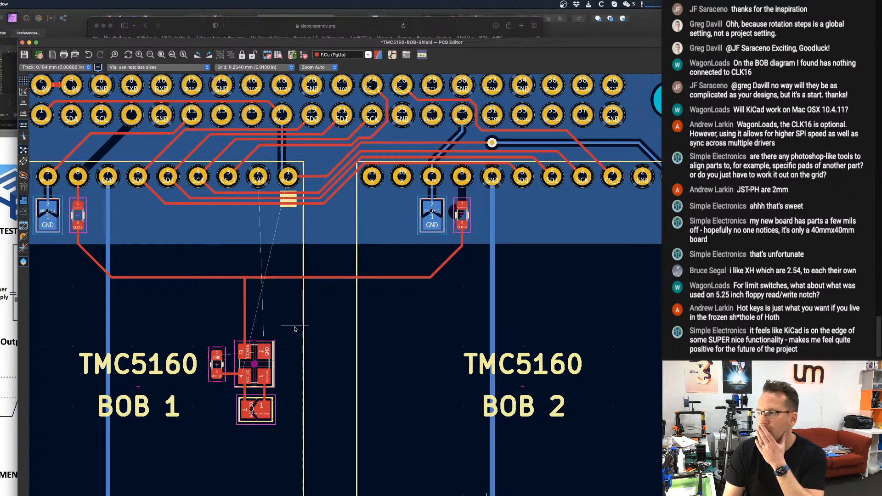
pyautogui.scroll(4, 295, 329)
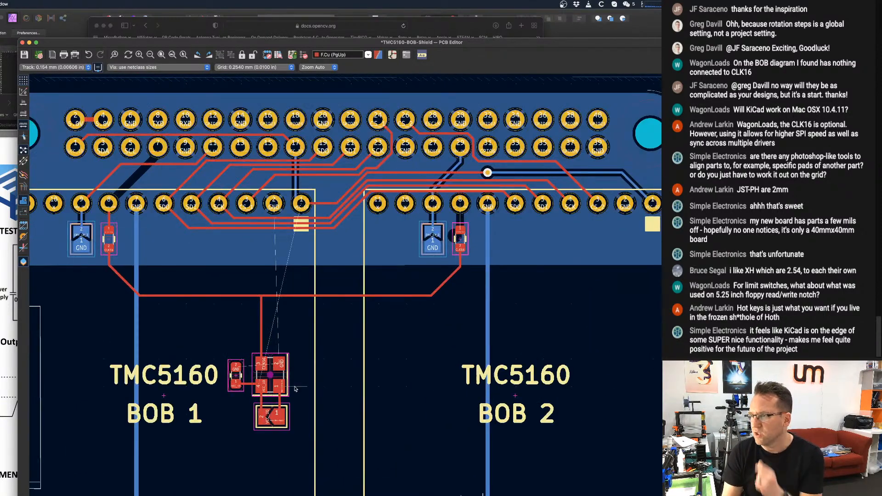
# Examine the overall board layout, including the free space around the BOBs, the lower connectors and the board-edge cutout beside BOB 1.
pyautogui.scroll(-3, 292, 388)
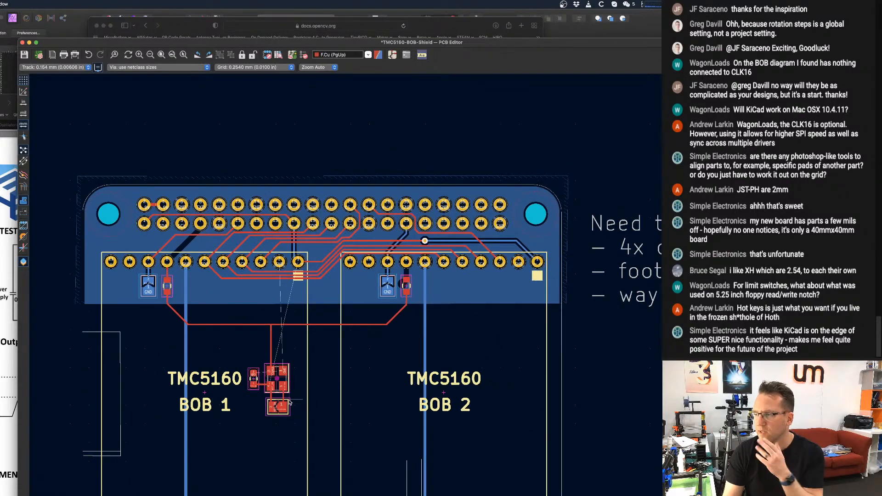
pyautogui.scroll(-1, 294, 336)
pyautogui.moveTo(336, 487); pyautogui.dragTo(321, 422, button='middle')
pyautogui.moveTo(385, 431); pyautogui.dragTo(326, 354, button='middle')
pyautogui.scroll(-3, 326, 354)
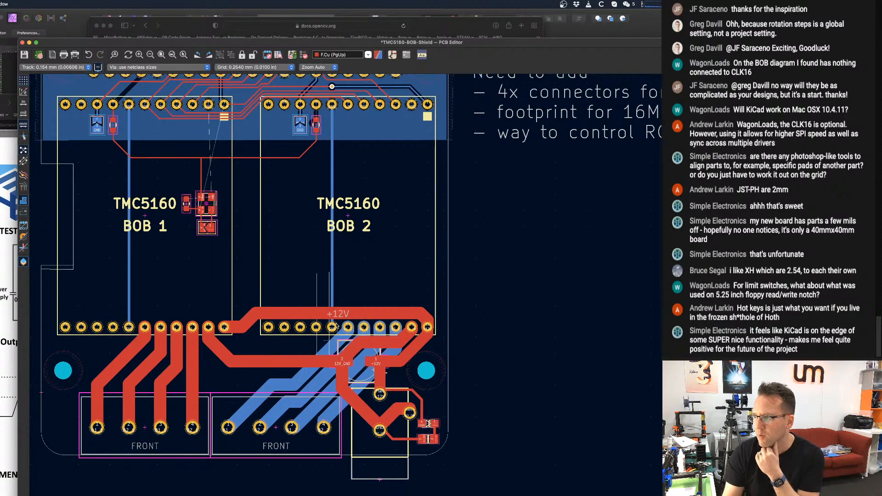
pyautogui.scroll(4, 328, 364)
pyautogui.scroll(-3, 328, 363)
pyautogui.moveTo(320, 342); pyautogui.dragTo(335, 370, button='middle')
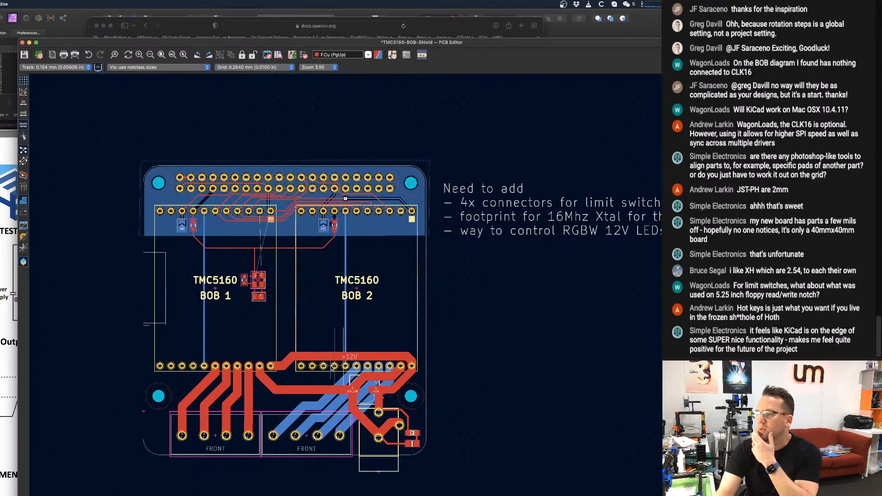
pyautogui.moveTo(186, 323); pyautogui.dragTo(276, 292, button='middle')
pyautogui.scroll(-1, 225, 317)
pyautogui.scroll(2, 270, 294)
pyautogui.scroll(1, 264, 290)
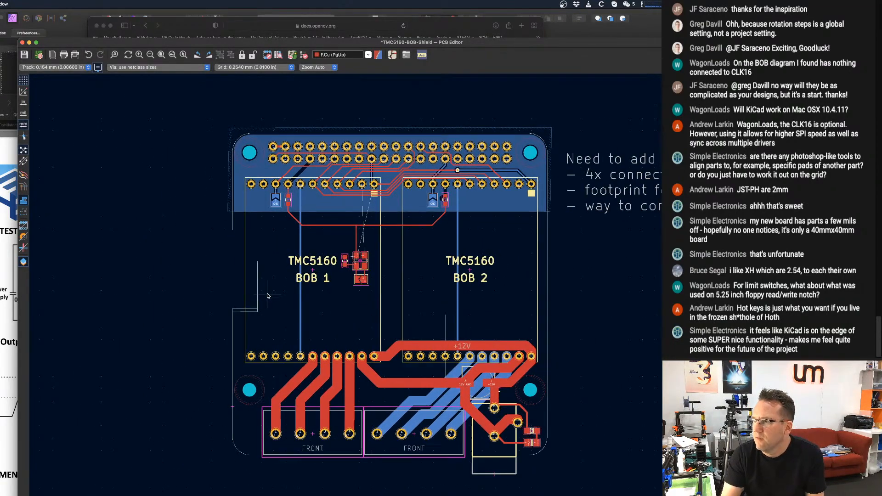
pyautogui.scroll(1, 223, 219)
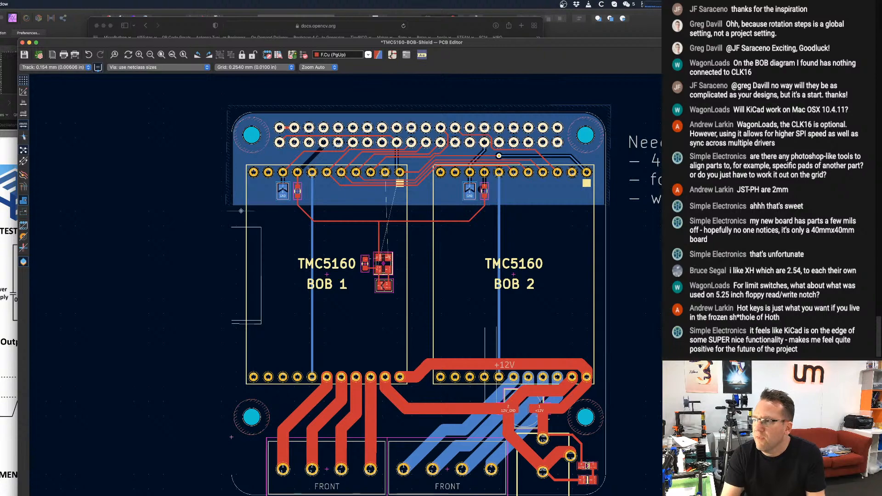
pyautogui.scroll(-1, 228, 220)
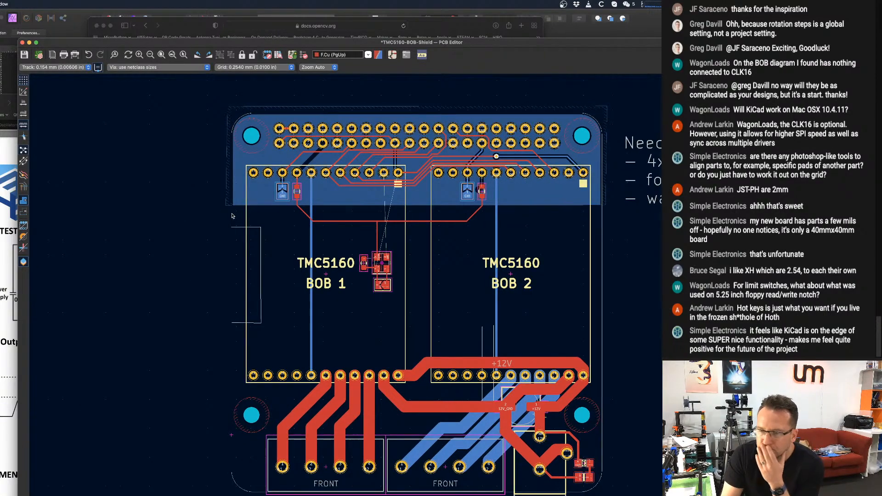
pyautogui.scroll(-1, 231, 218)
pyautogui.scroll(5, 252, 271)
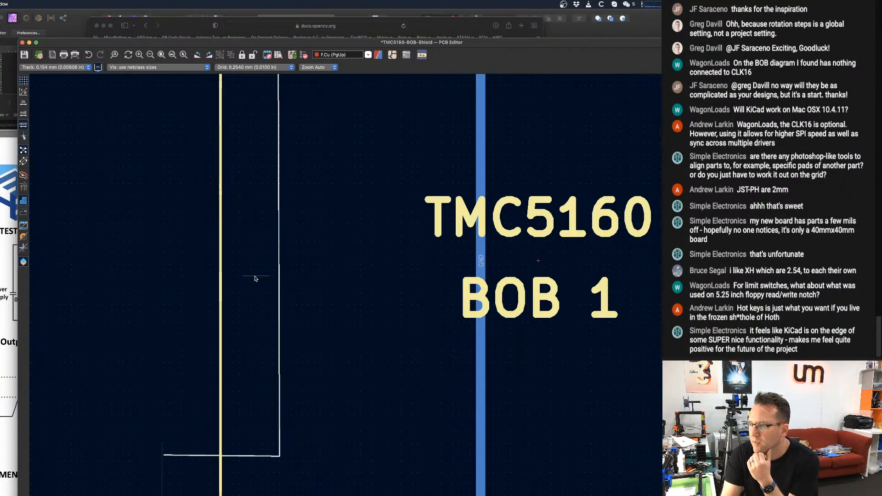
# Examine the board-edge cutout beside BOB 1 up close and how its edges sit relative to the two BOB footprint outlines.
pyautogui.scroll(-2, 258, 460)
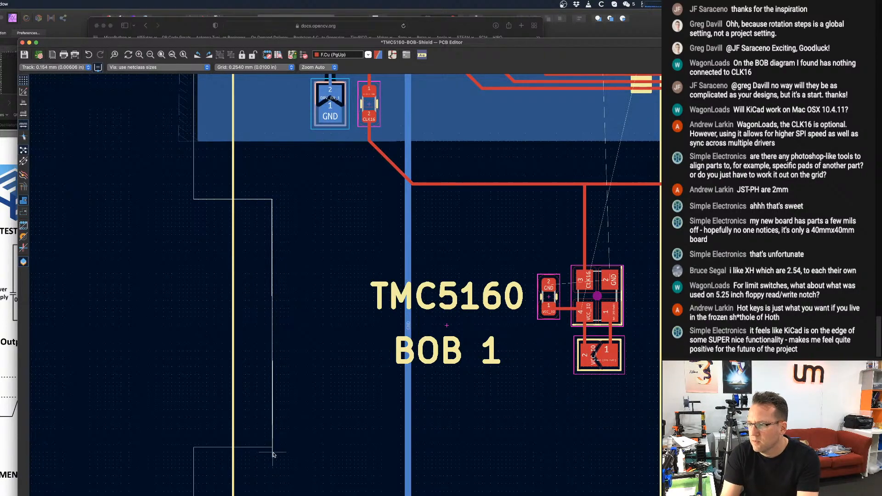
pyautogui.scroll(-2, 273, 454)
pyautogui.scroll(4, 220, 390)
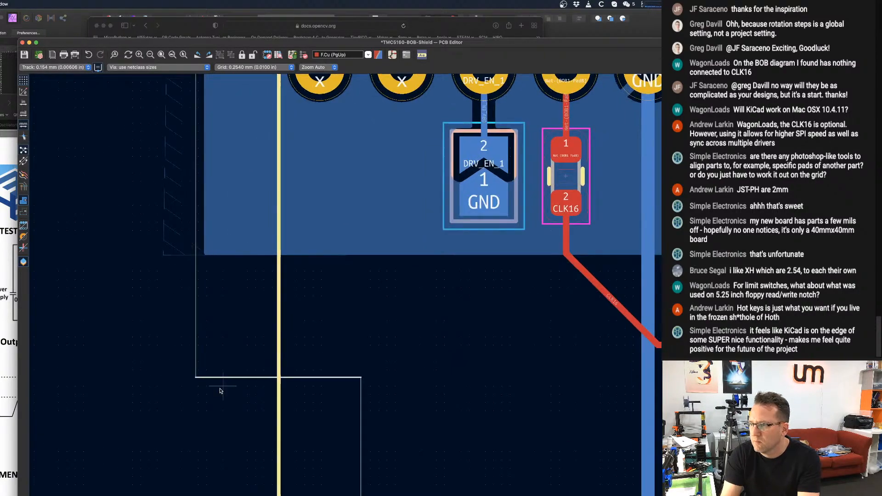
pyautogui.scroll(-2, 222, 386)
pyautogui.scroll(-3, 228, 377)
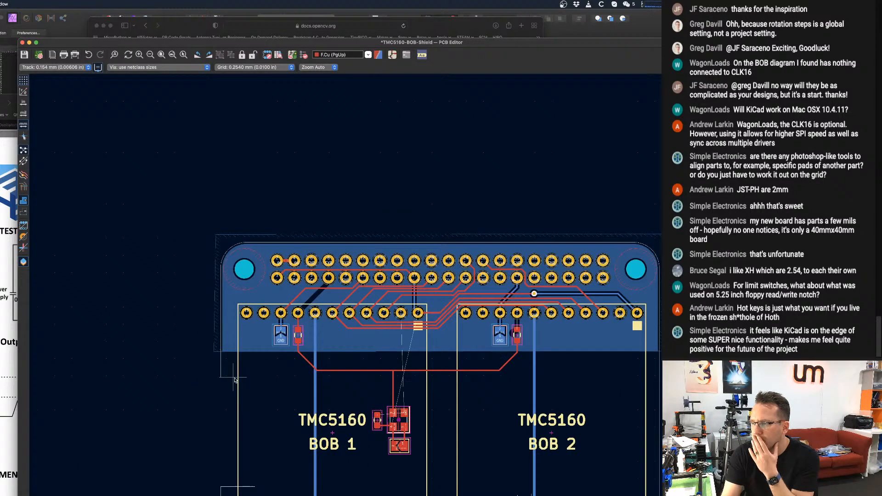
pyautogui.moveTo(329, 395); pyautogui.dragTo(253, 226, button='middle')
pyautogui.scroll(-1, 442, 336)
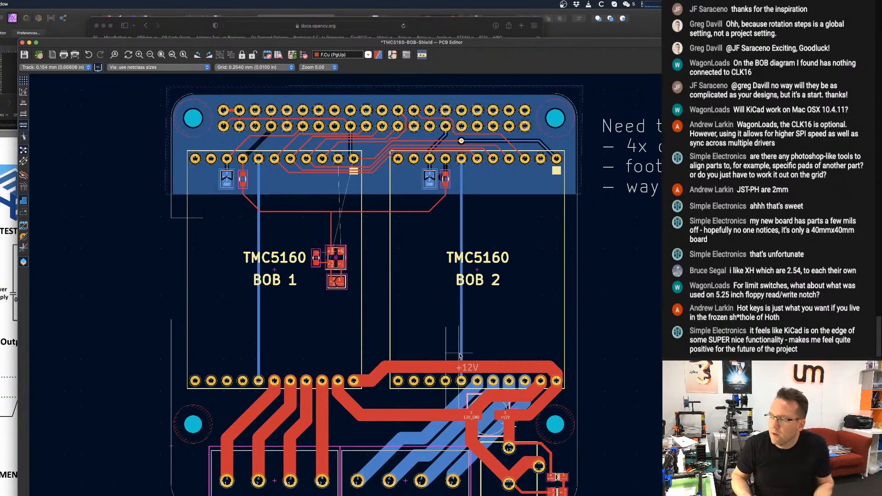
pyautogui.scroll(2, 420, 343)
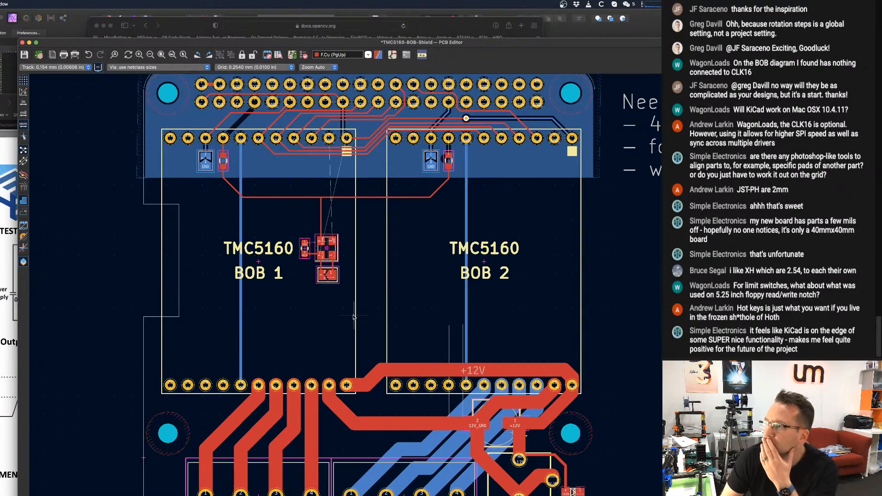
pyautogui.scroll(-2, 361, 309)
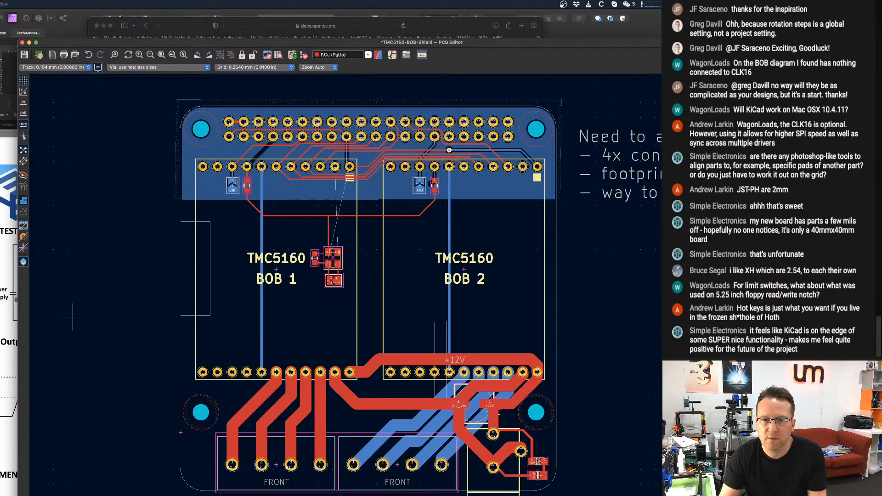
pyautogui.scroll(-2, 184, 289)
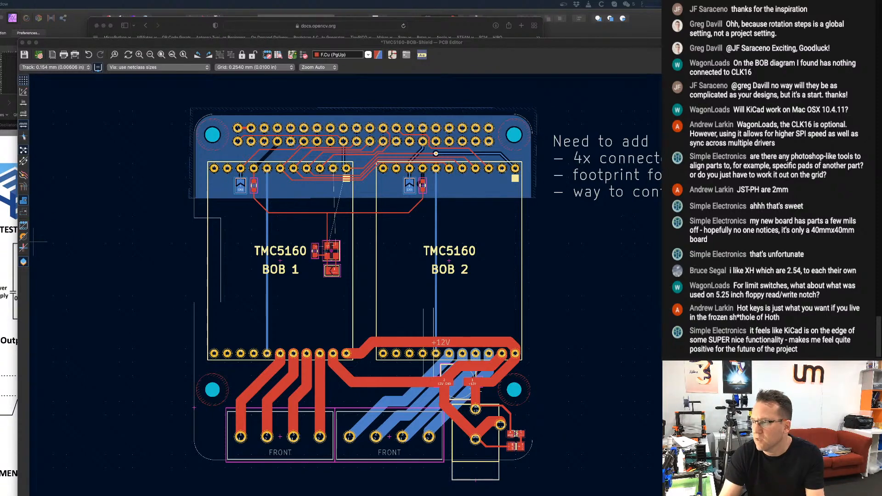
pyautogui.scroll(2, 10, 241)
pyautogui.moveTo(180, 230); pyautogui.dragTo(169, 233, button='middle')
pyautogui.scroll(3, 170, 235)
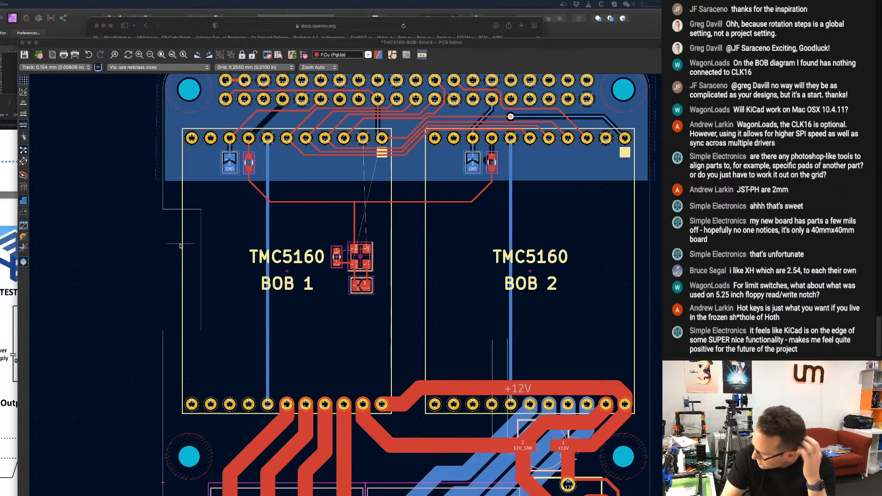
pyautogui.scroll(-1, 180, 245)
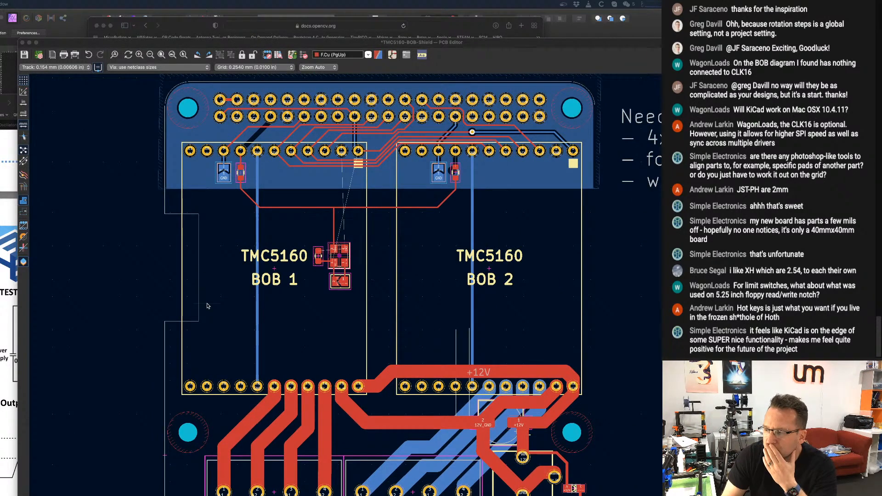
pyautogui.scroll(-1, 207, 306)
pyautogui.scroll(-2, 207, 304)
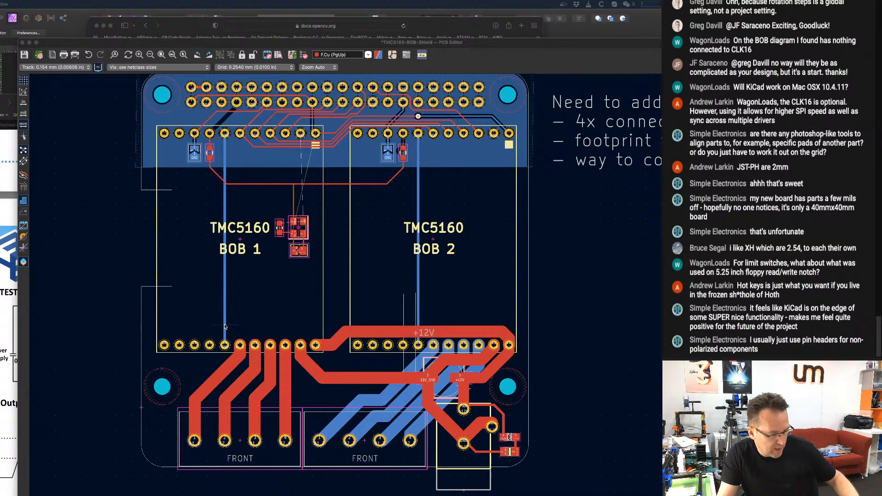
pyautogui.scroll(-1, 412, 210)
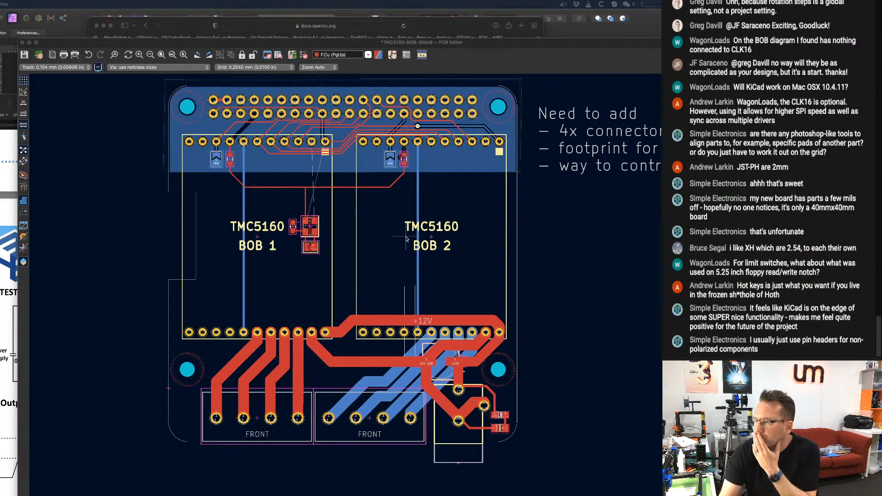
pyautogui.scroll(-1, 325, 192)
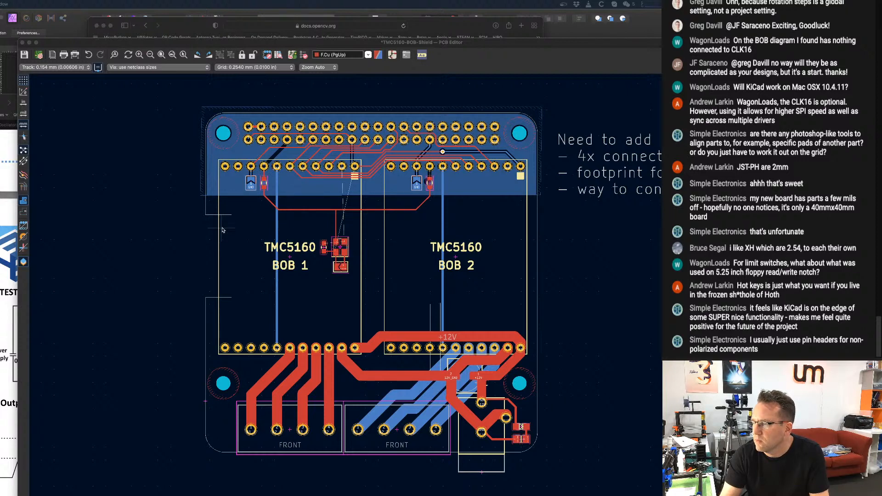
pyautogui.scroll(-1, 236, 231)
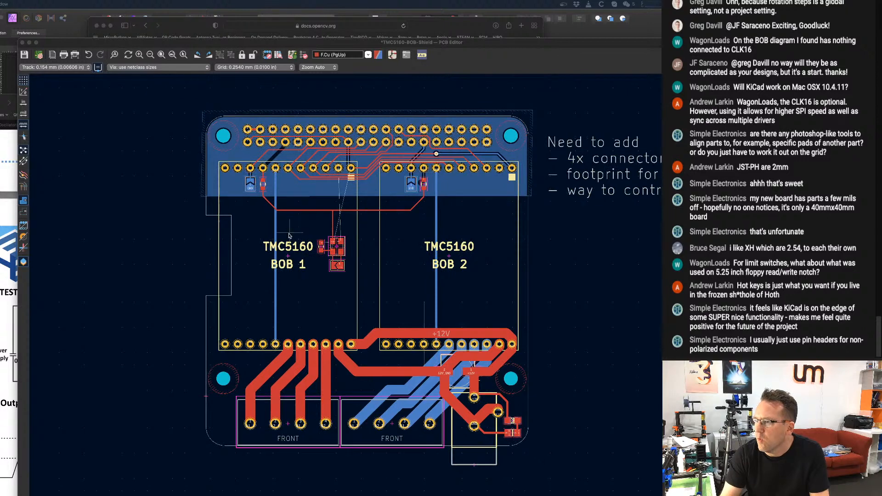
# Duplicate the BOB 1 module footprint, rotate the copy 90° clockwise and place it overlapping the board's left edge and cutout.
pyautogui.click(289, 258)
pyautogui.click(288, 258)
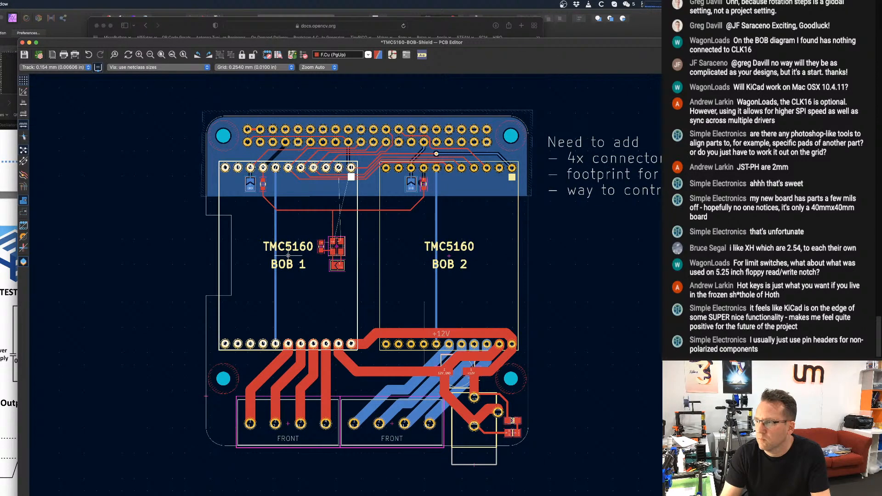
pyautogui.hotkey('ctrl', 'd')
pyautogui.press('r')
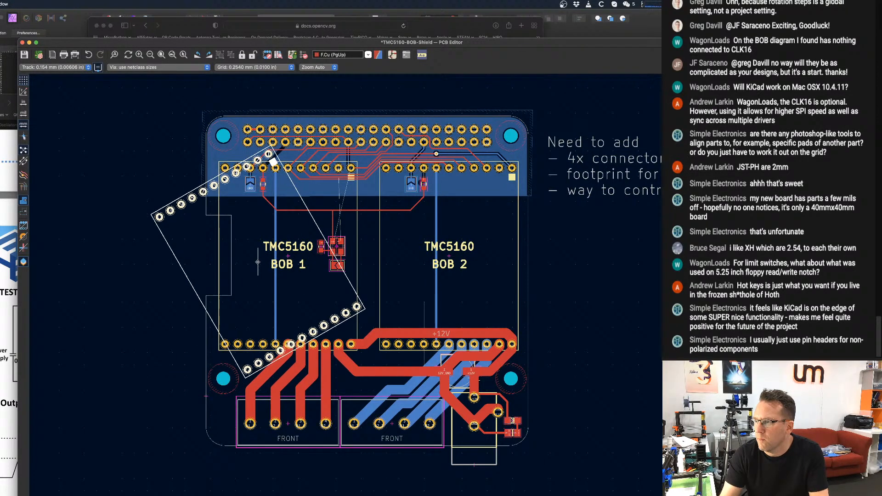
pyautogui.press('r')
pyautogui.press('r')
pyautogui.press('r')
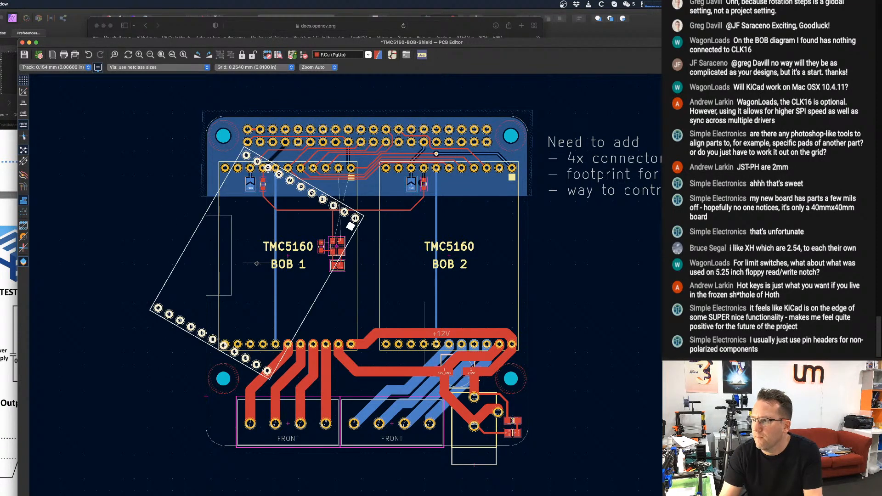
pyautogui.press('r')
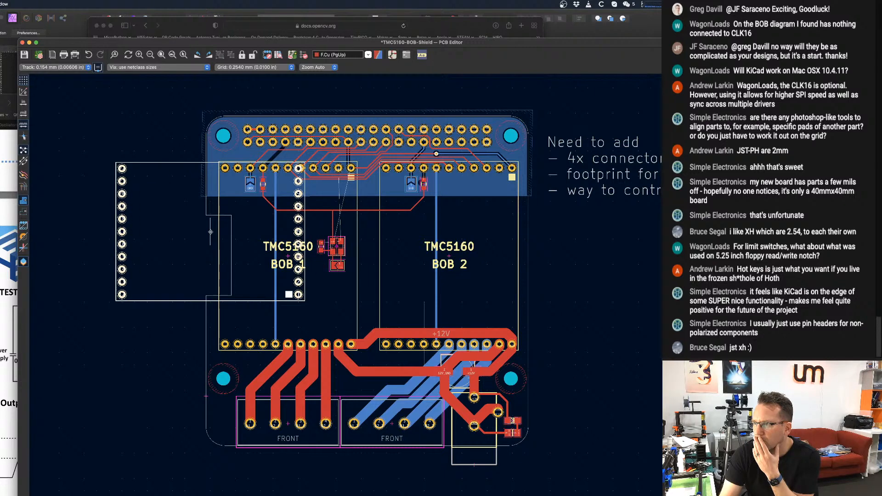
# Duplicate the BOB footprint again, rotate the copy 90° counterclockwise and place it over BOB 2, flush with its top and right outlines.
pyautogui.press('super+d')
pyautogui.press('r')
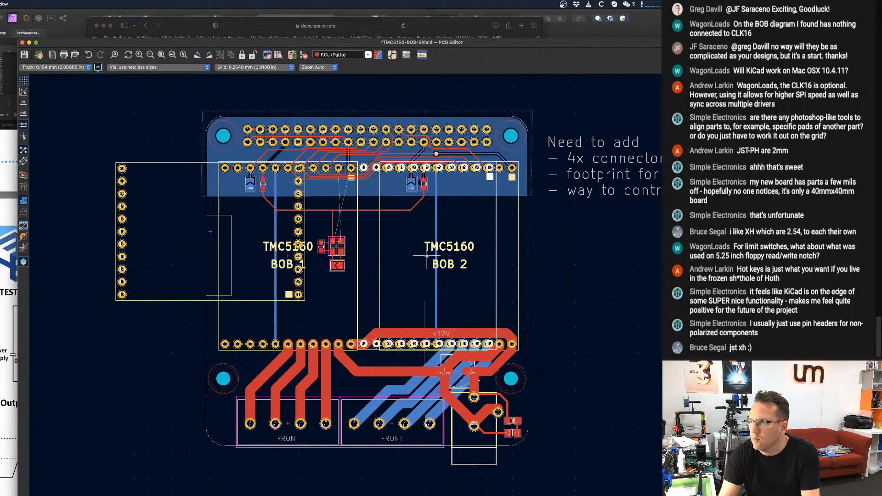
pyautogui.press('r')
pyautogui.press('r')
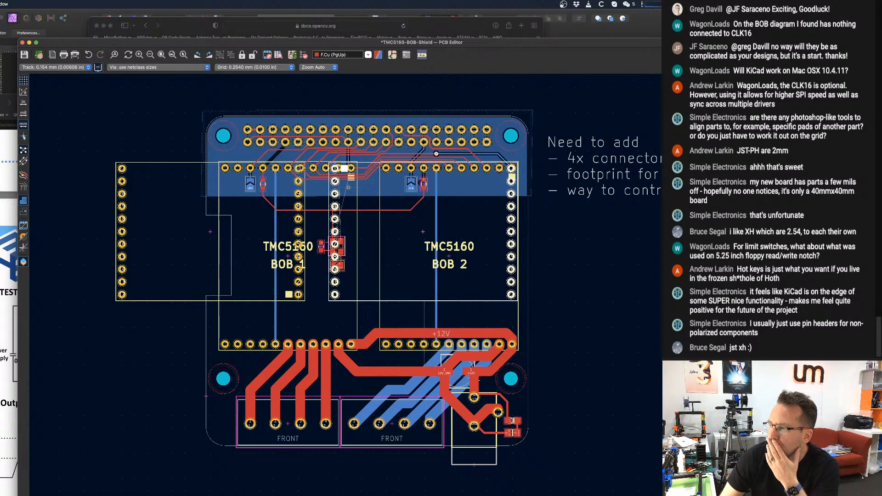
# Examine the trial layout of the two rotated BOB copies against the board outline, power tracks and lower connectors.
pyautogui.scroll(-1, 348, 188)
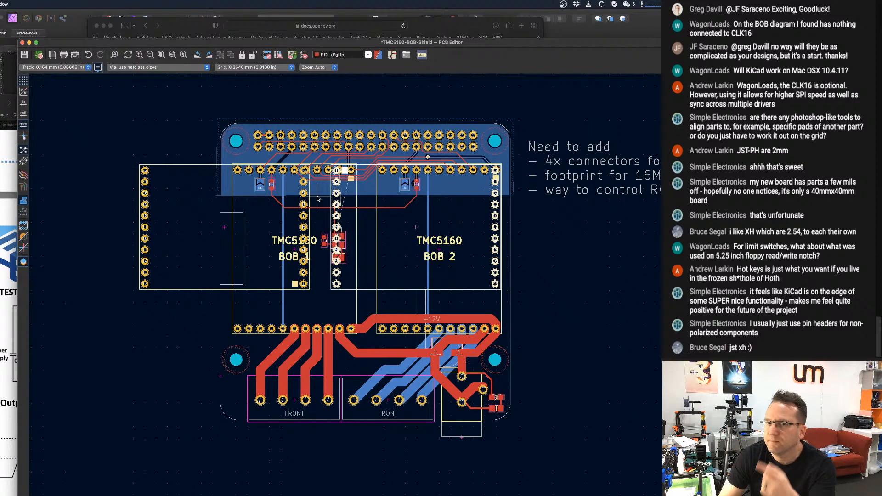
pyautogui.moveTo(321, 198); pyautogui.dragTo(340, 200, button='middle')
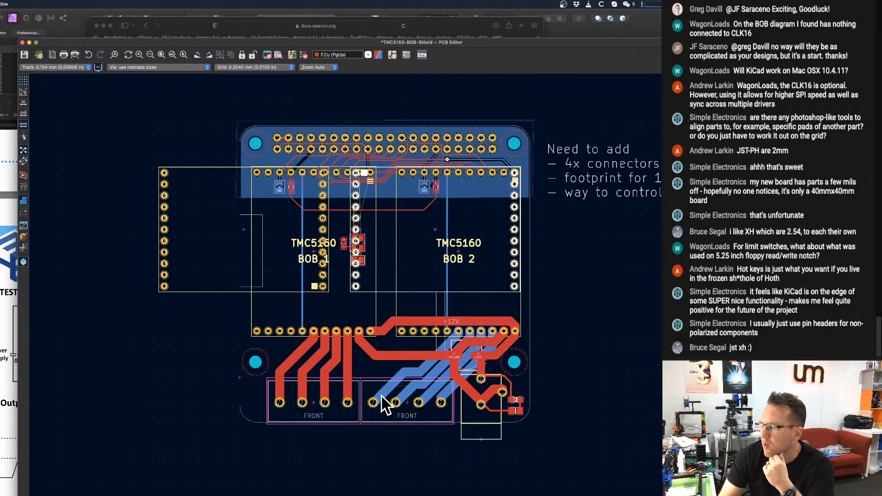
pyautogui.scroll(2, 459, 294)
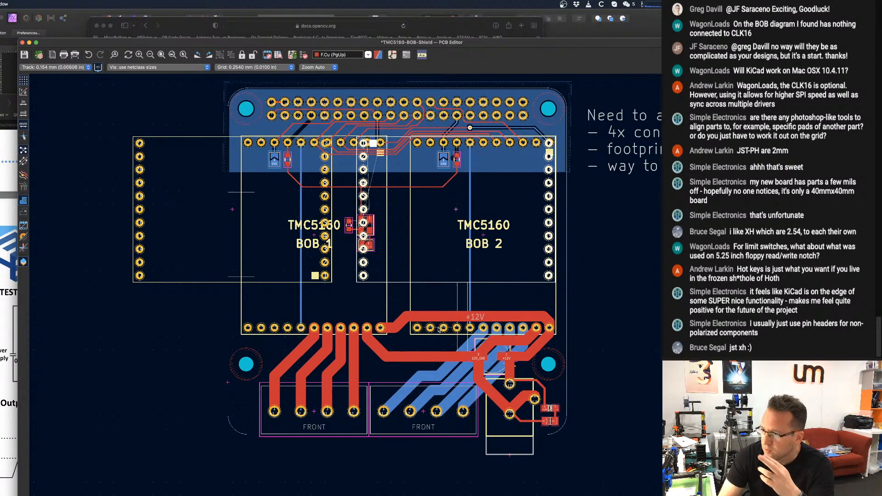
pyautogui.scroll(1, 438, 329)
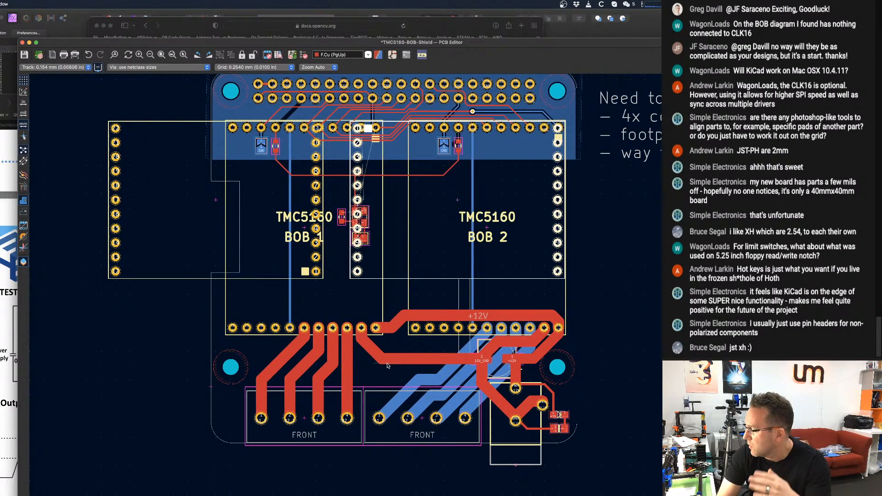
pyautogui.scroll(-2, 412, 341)
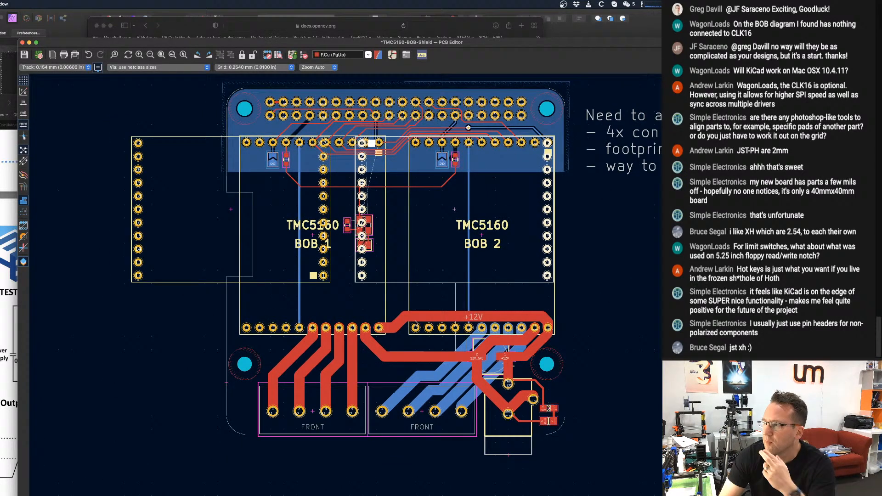
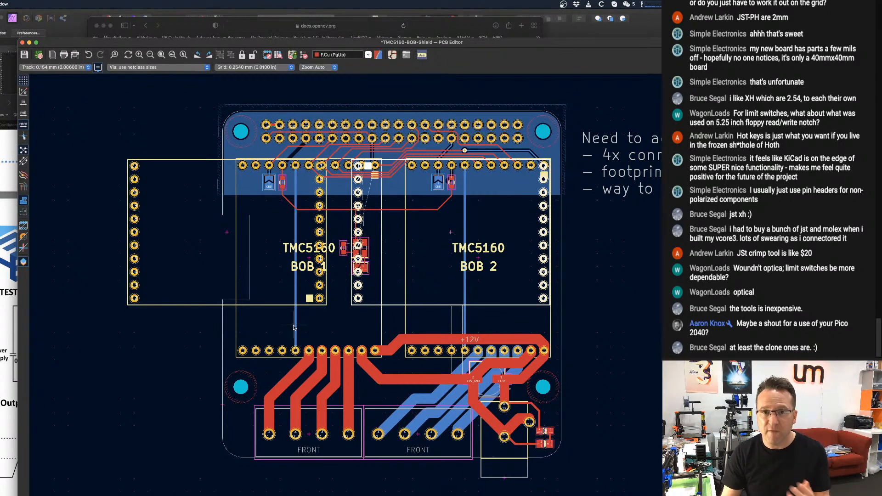
# Switch to the Safari browser and search the web for "neopixel 12v hat for raspberry pi" in a new tab.
pyautogui.scroll(3, 282, 377)
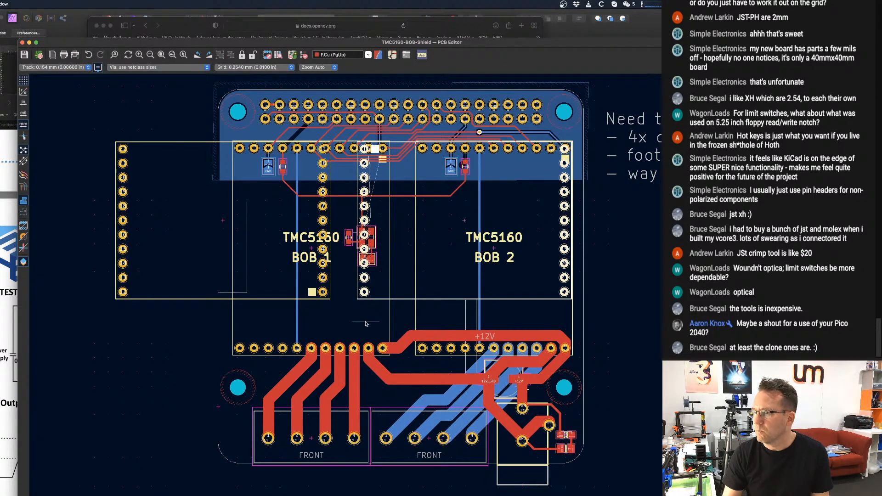
pyautogui.click(3, 98)
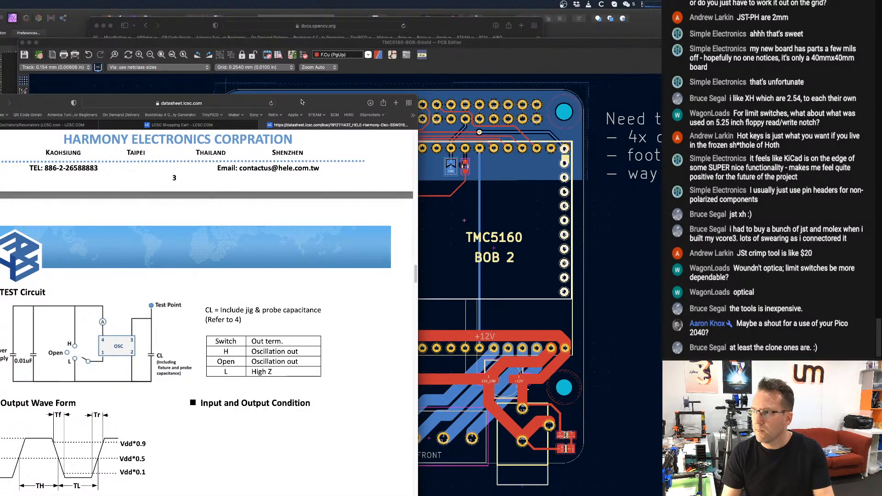
pyautogui.moveTo(303, 103); pyautogui.dragTo(0, 103)
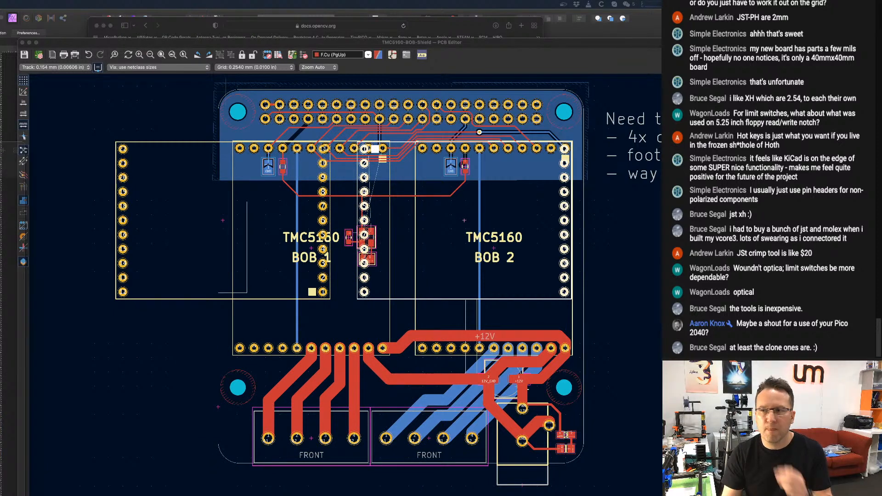
pyautogui.moveTo(0, 138); pyautogui.dragTo(441, 86)
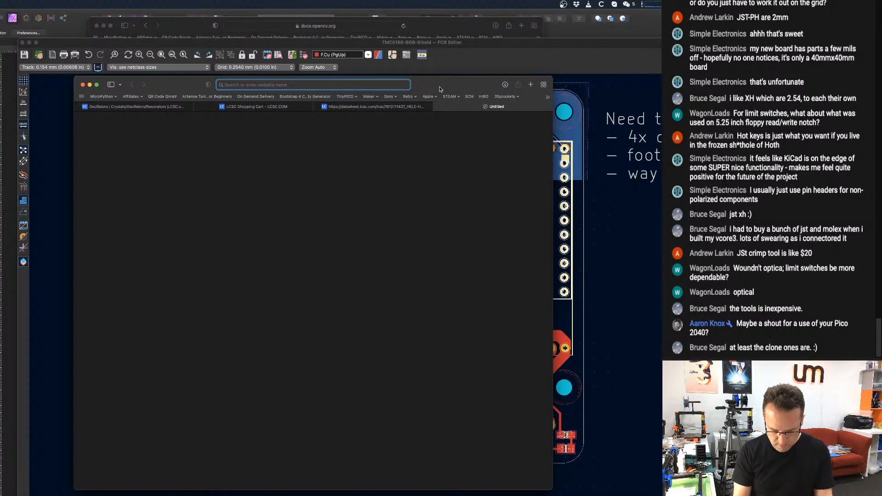
pyautogui.write('neopixel 1')
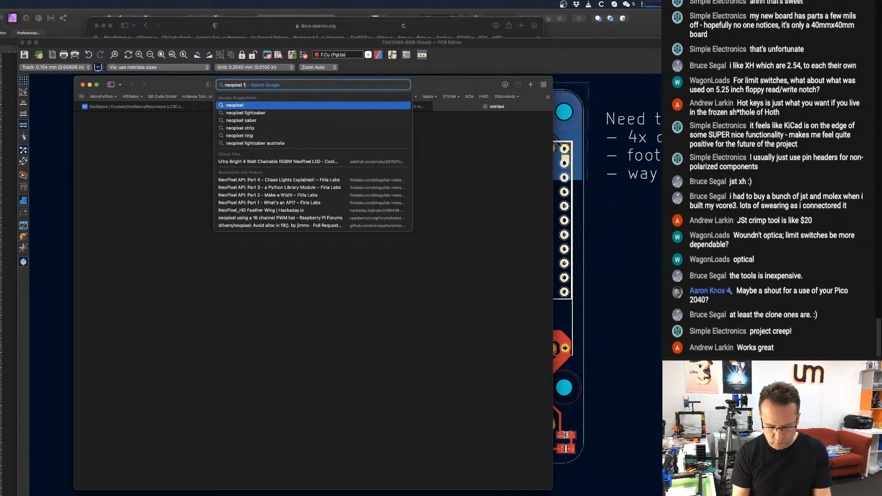
pyautogui.write('2v hat')
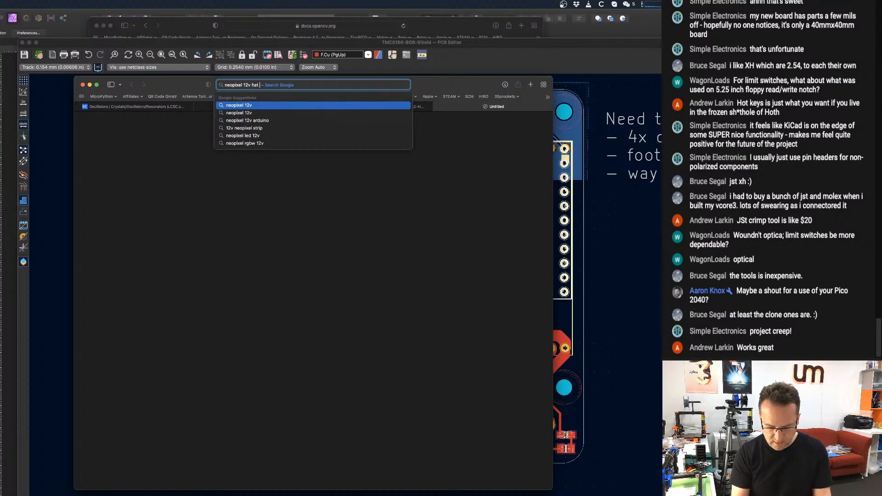
pyautogui.write(' for raspberr')
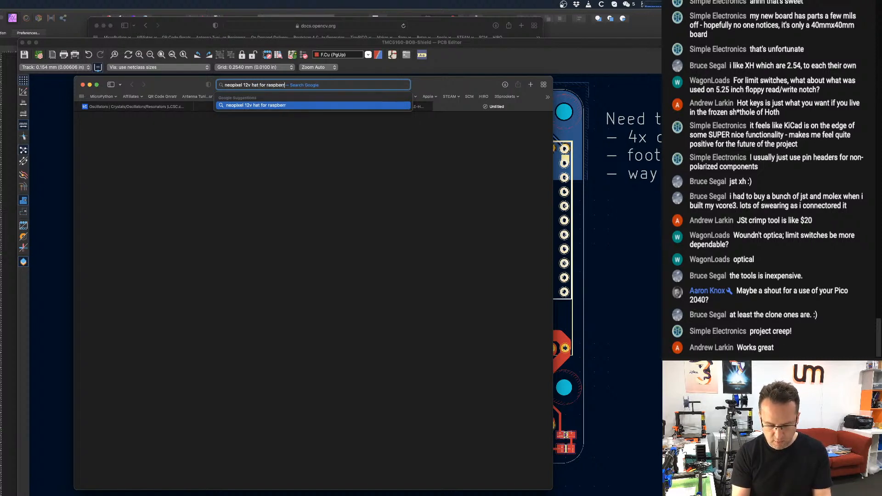
pyautogui.write('y pi')
pyautogui.press('Return')
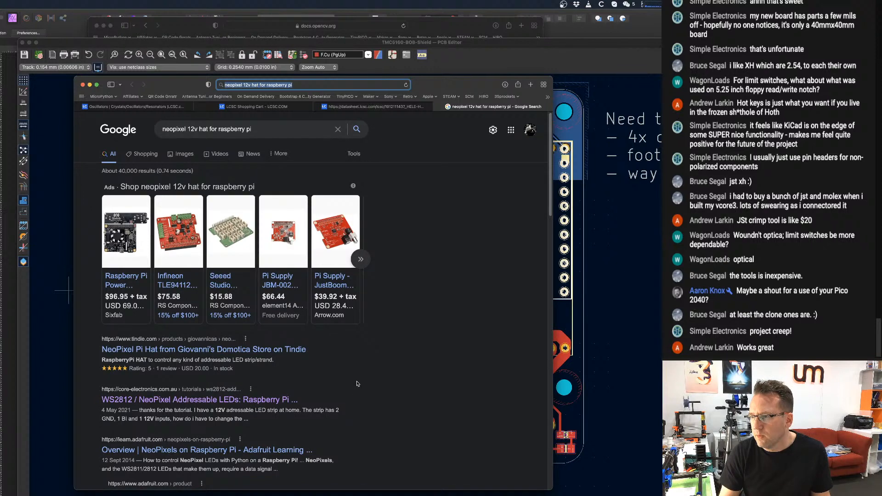
# Open the Tindie search result for the NeoPixel Pi Hat and examine its second product photo, description and shipping details.
pyautogui.click(169, 355)
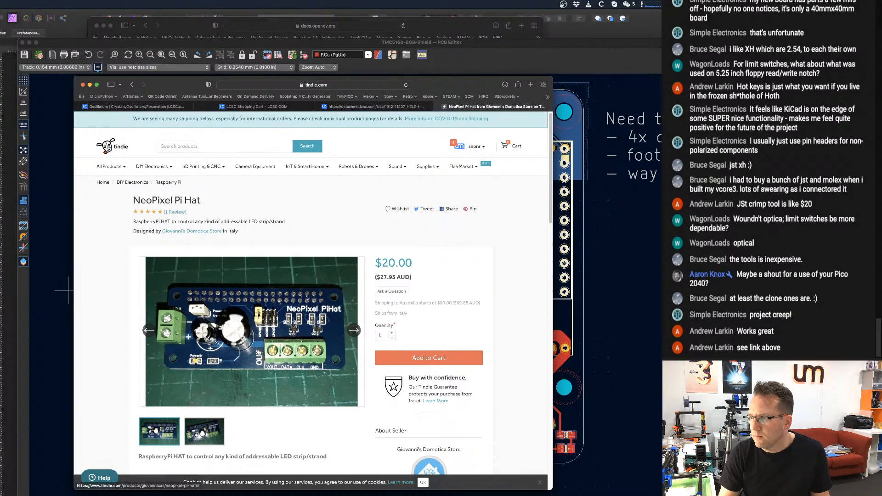
pyautogui.scroll(-3, 262, 351)
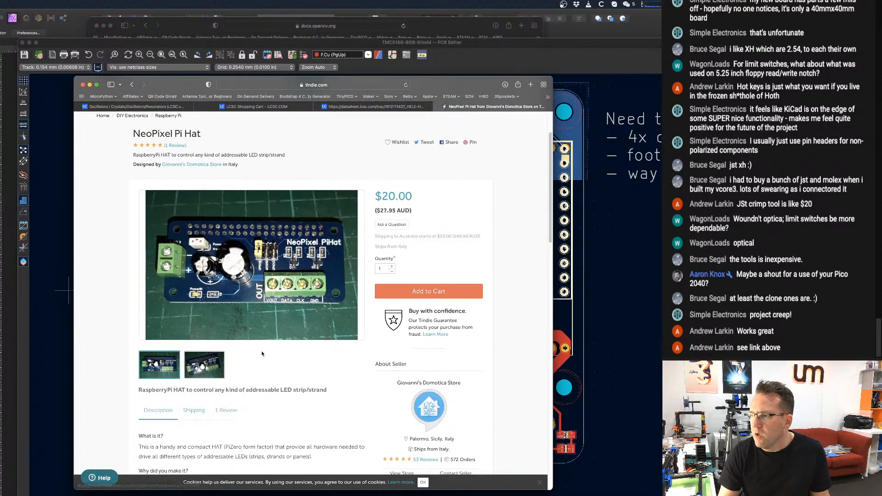
pyautogui.click(207, 368)
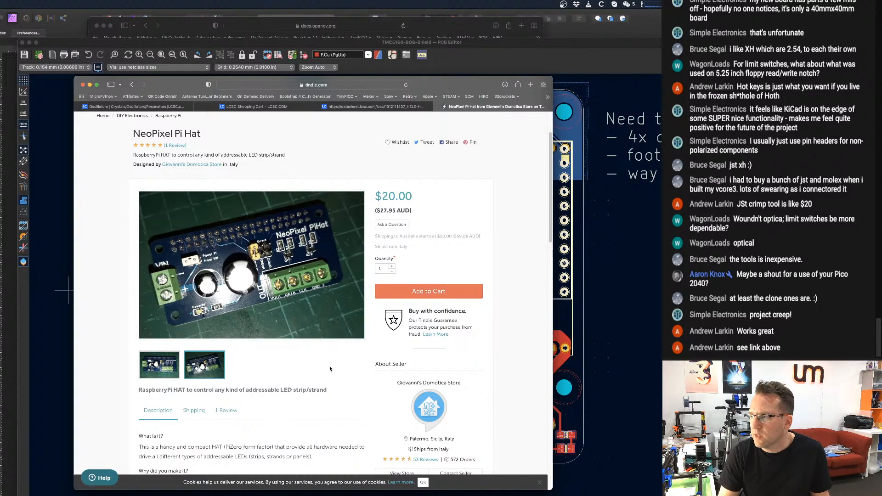
pyautogui.scroll(-1, 297, 358)
pyautogui.scroll(-4, 297, 358)
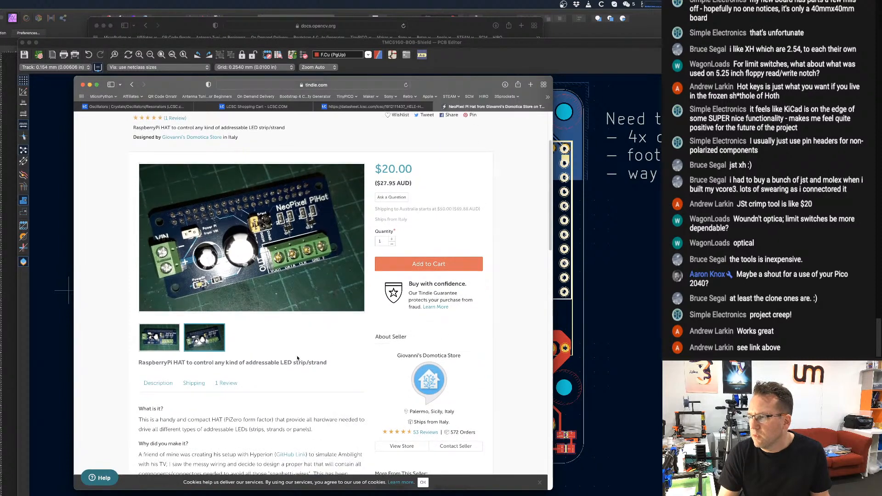
pyautogui.scroll(-8, 444, 363)
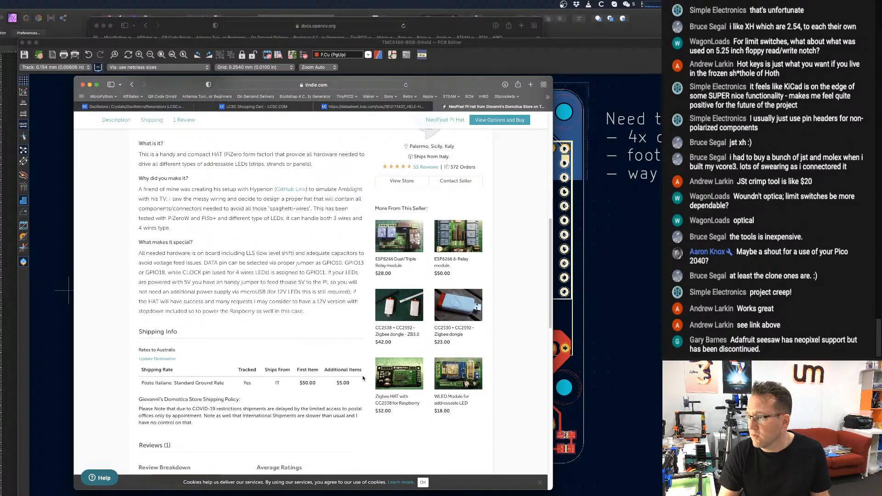
pyautogui.scroll(10, 363, 377)
pyautogui.scroll(1, 365, 376)
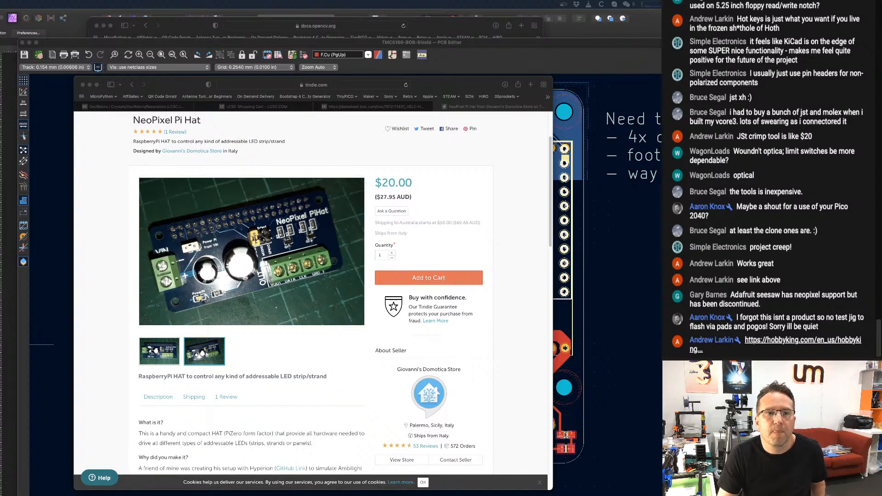
# Bring up the HobbyKing JST-SH Connector Crimping Tool page, review its pictures and product details, and close the page.
pyautogui.moveTo(0, 133); pyautogui.dragTo(168, 85)
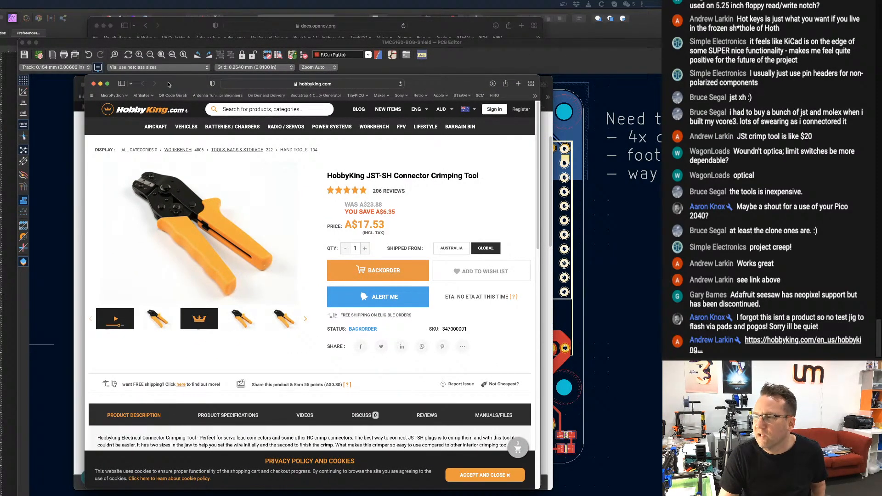
pyautogui.moveTo(168, 83); pyautogui.dragTo(168, 83)
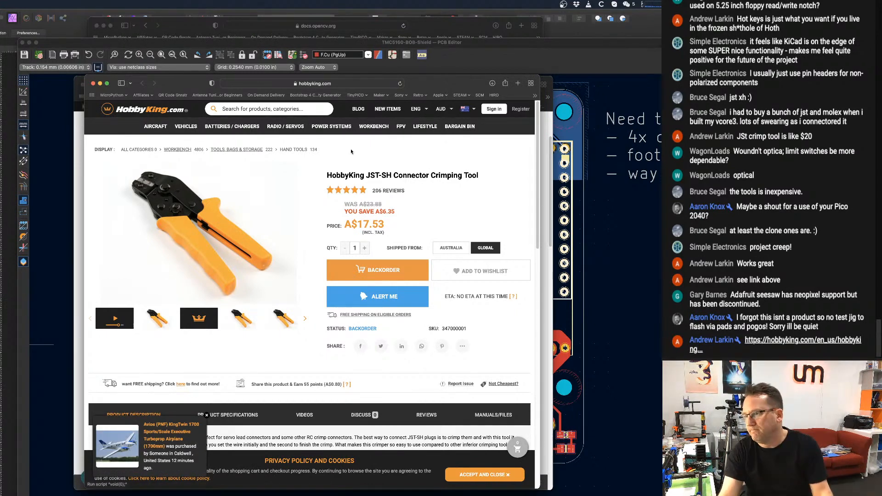
pyautogui.scroll(-1, 138, 276)
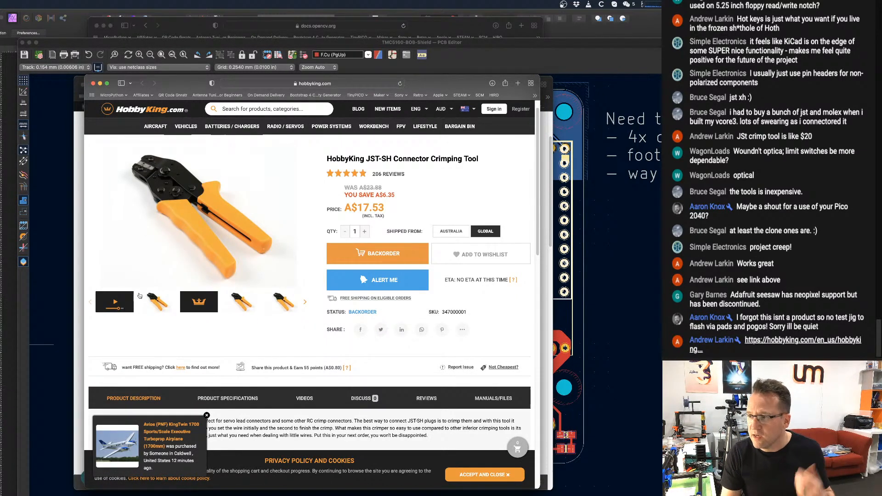
pyautogui.click(198, 301)
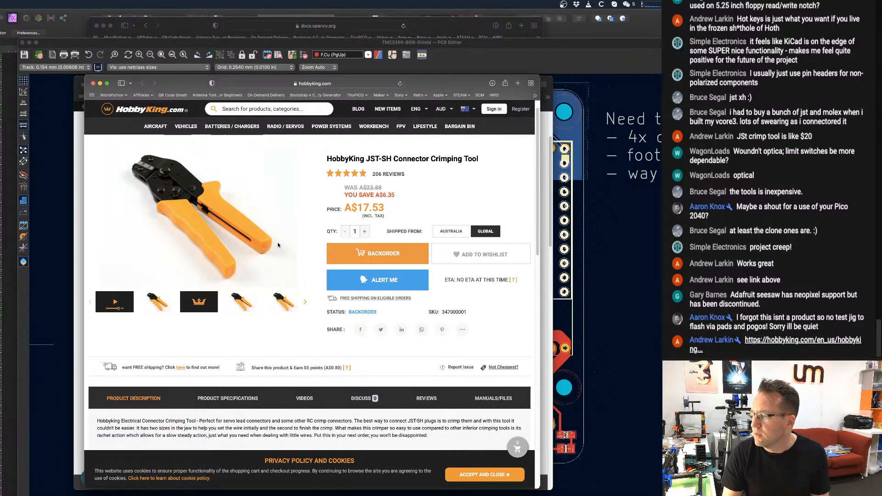
pyautogui.scroll(1, 258, 235)
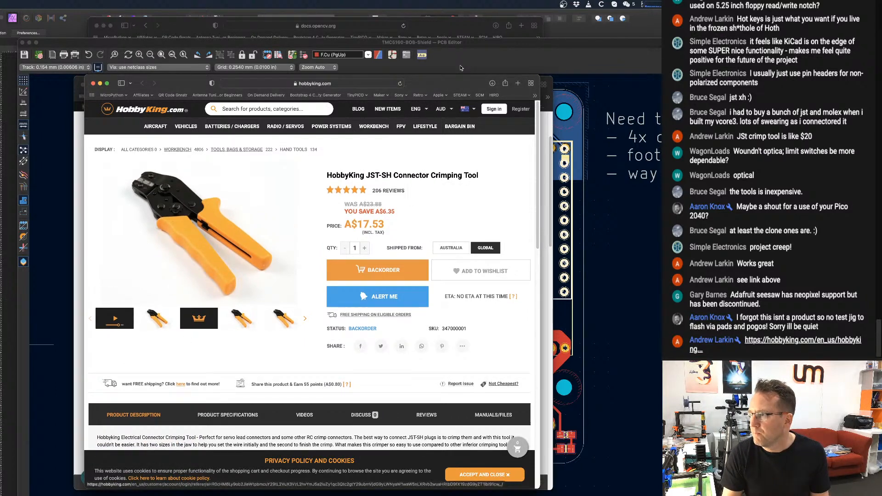
pyautogui.moveTo(464, 82); pyautogui.dragTo(460, 76)
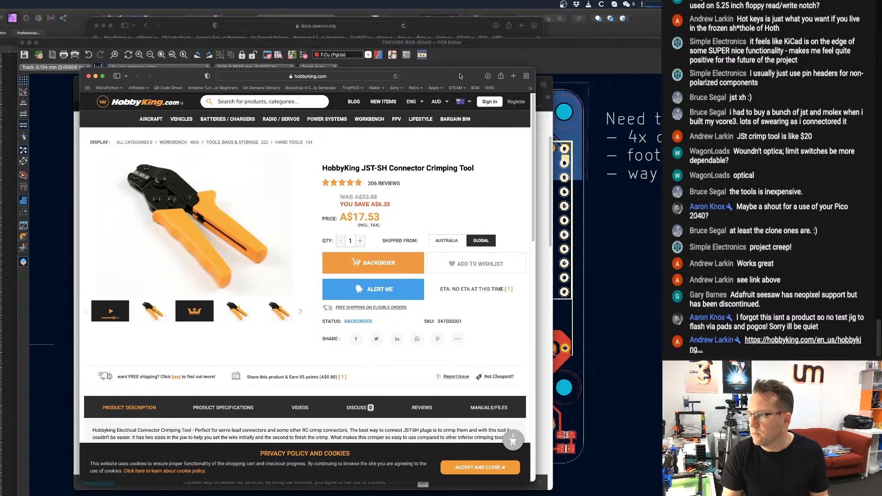
pyautogui.press('super+w')
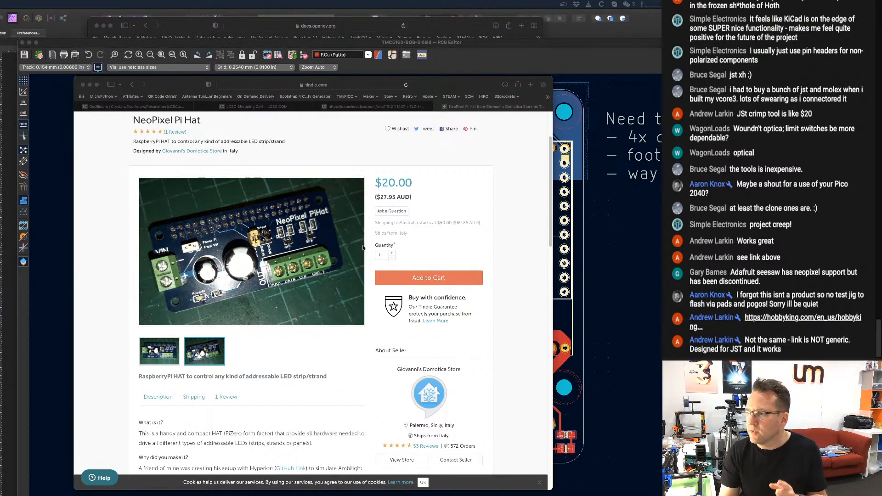
# Bring up the Digi-Key results for "jst crimp tool", compare the listed crimpers' prices and series, and move the window aside.
pyautogui.scroll(-3, 296, 265)
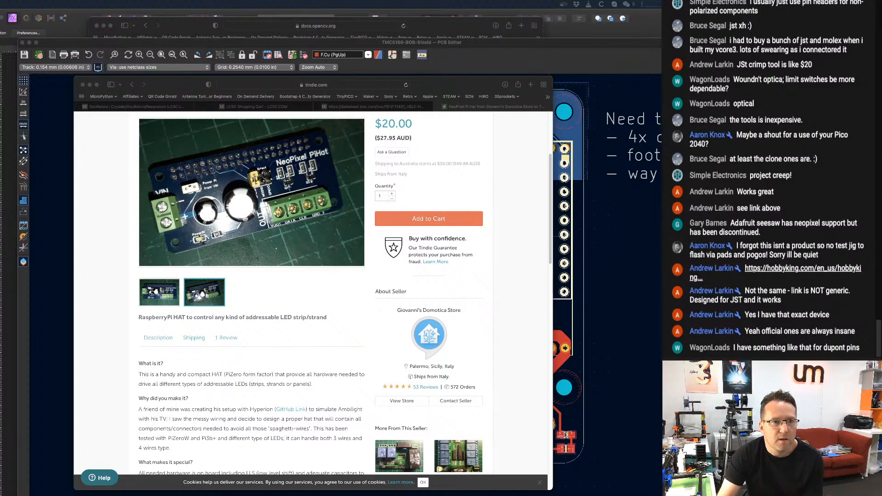
pyautogui.moveTo(1, 152); pyautogui.dragTo(188, 84)
pyautogui.scroll(-3, 203, 328)
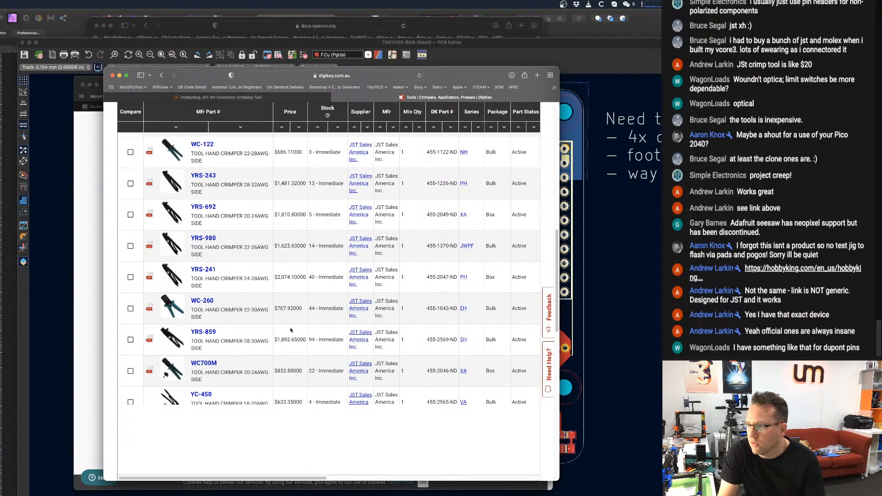
pyautogui.scroll(1, 276, 350)
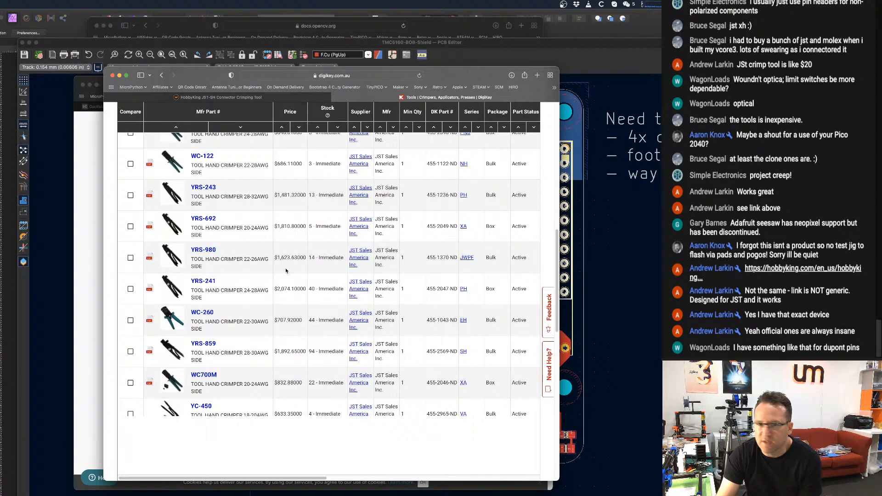
pyautogui.scroll(3, 285, 271)
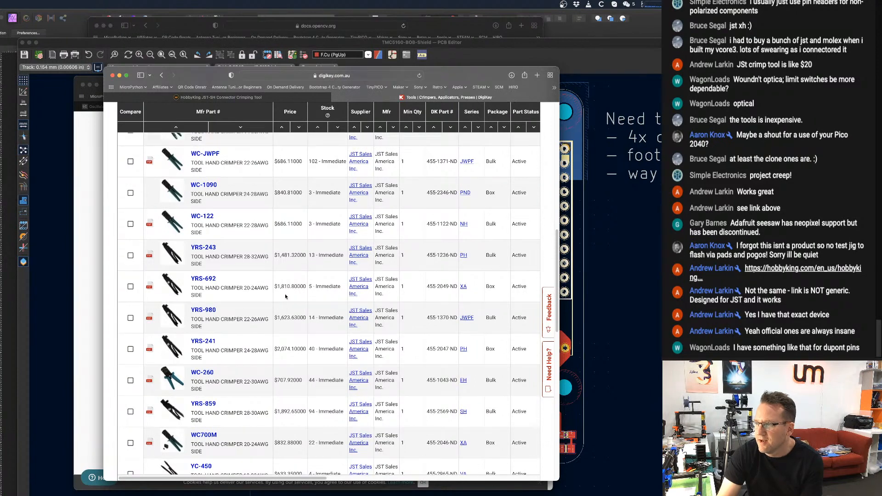
pyautogui.scroll(10, 285, 312)
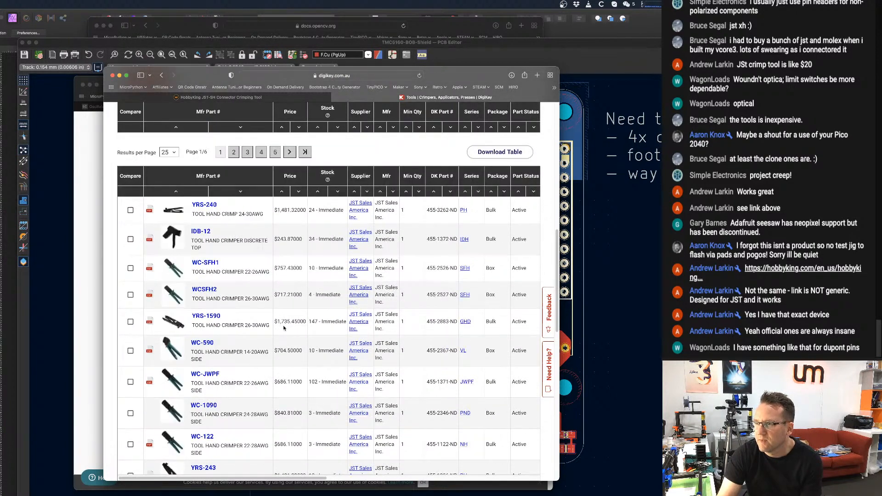
pyautogui.scroll(13, 296, 307)
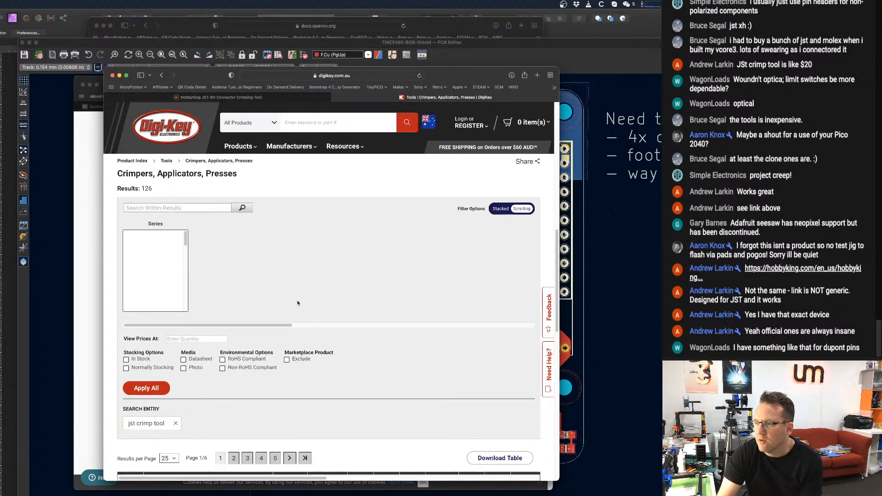
pyautogui.scroll(-4, 300, 301)
pyautogui.scroll(-14, 301, 301)
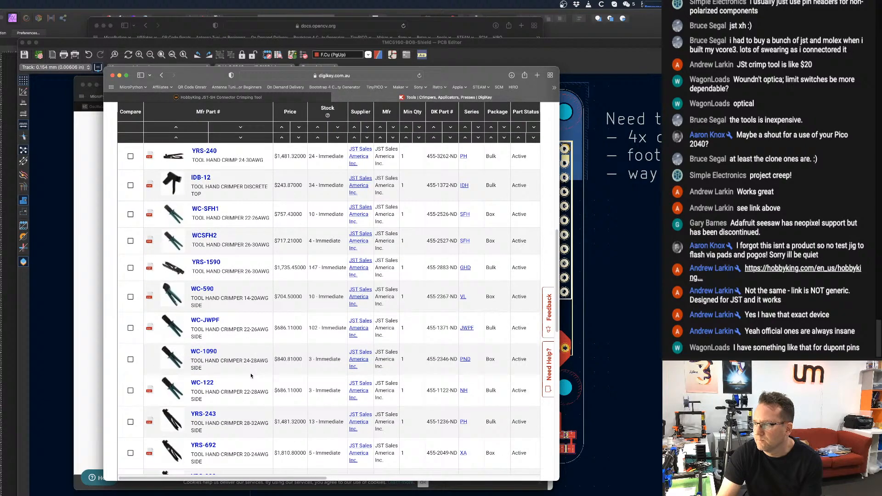
pyautogui.scroll(-5, 276, 358)
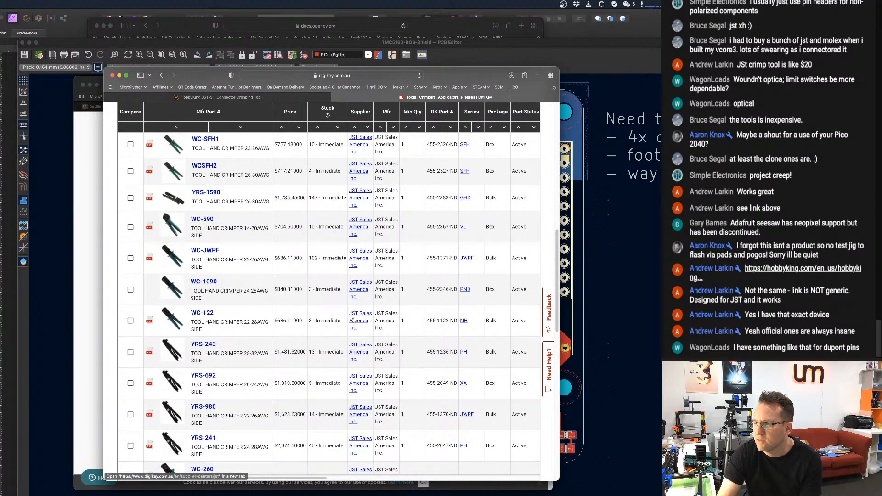
pyautogui.scroll(-3, 316, 333)
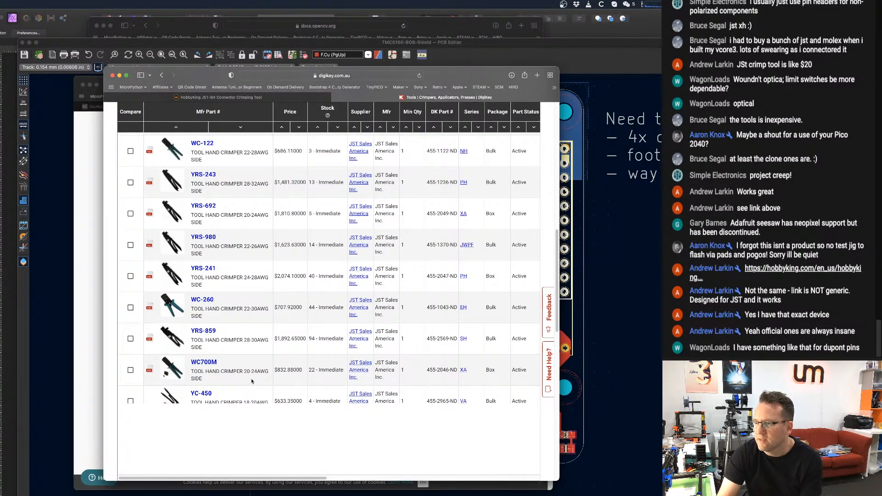
pyautogui.scroll(20, 253, 373)
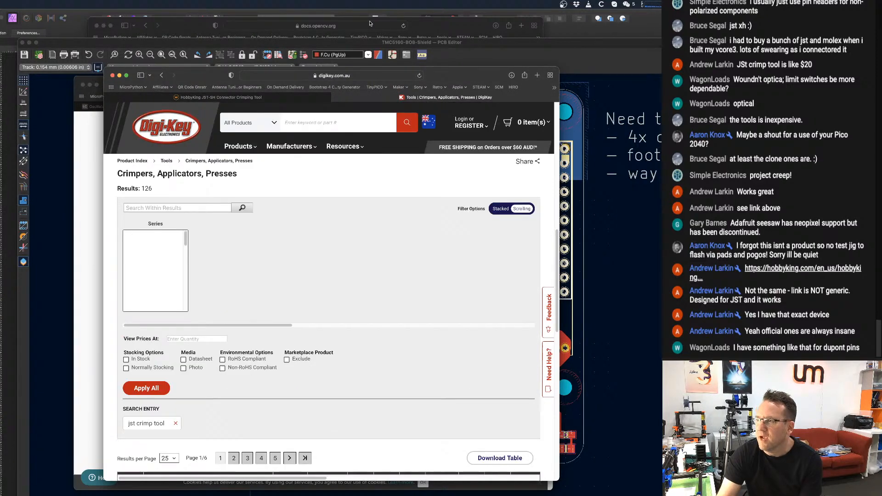
pyautogui.moveTo(455, 71); pyautogui.dragTo(0, 71)
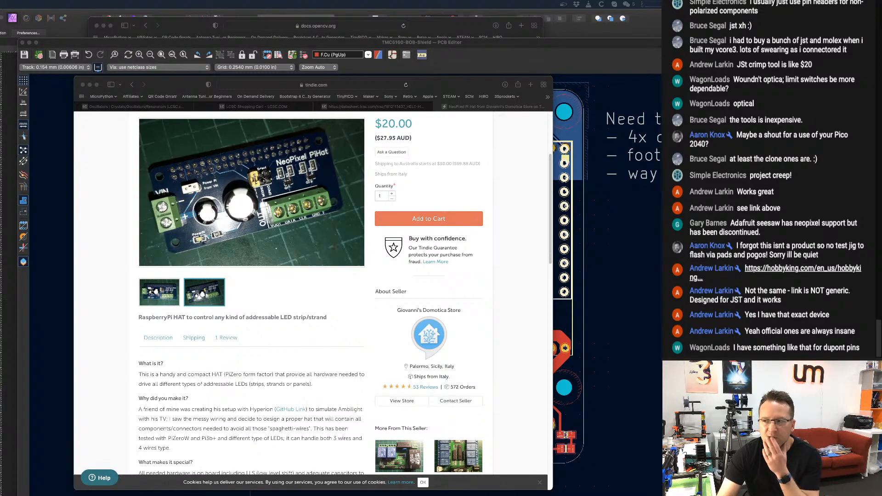
# Read how the NeoPixel Pi Hat handles level shifting, data pin selection and power for 5V and 12V LEDs.
pyautogui.scroll(-2, 267, 303)
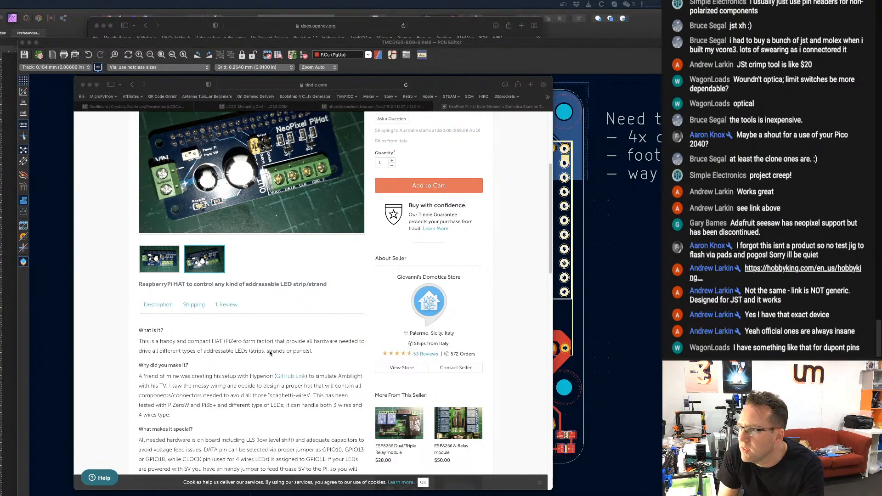
pyautogui.scroll(-5, 270, 353)
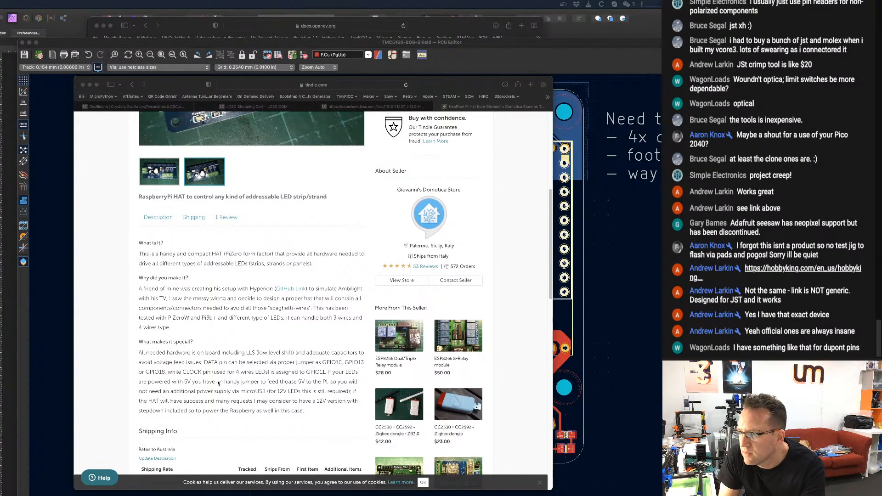
pyautogui.scroll(1, 217, 385)
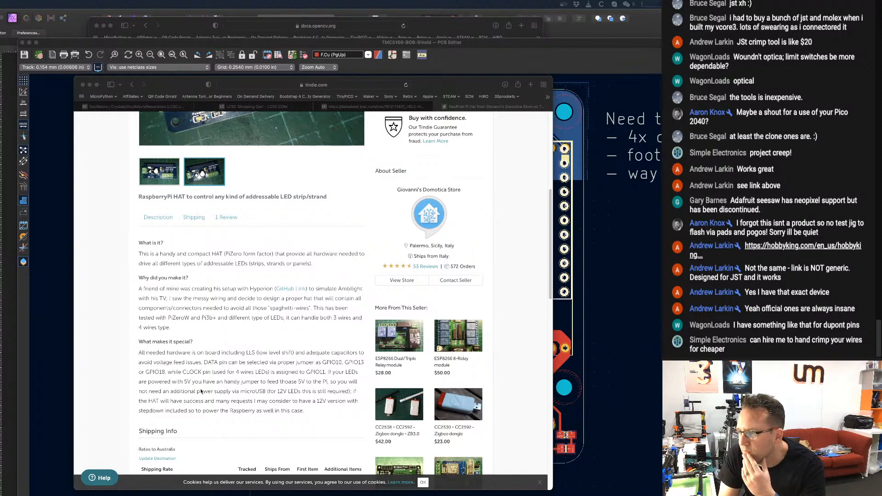
# Read the rest of the NeoPixel Pi Hat listing, covering its shipping rates, customer review and related products.
pyautogui.scroll(-1, 201, 391)
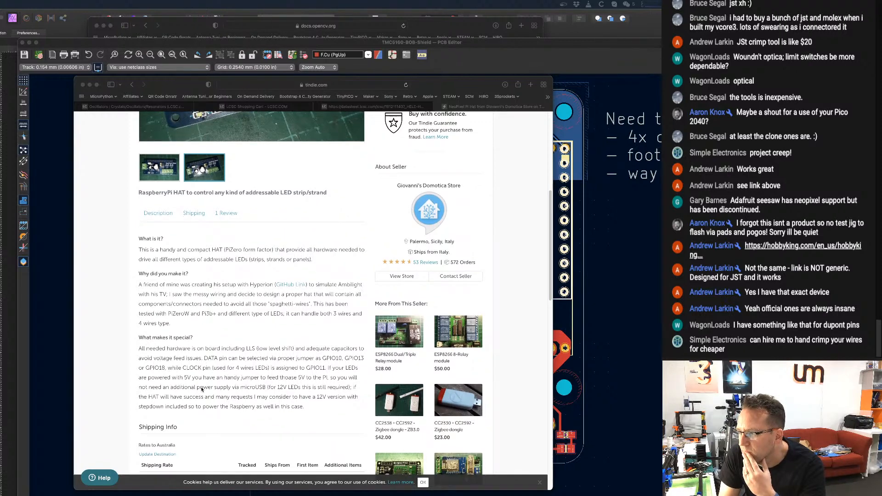
pyautogui.scroll(-1, 202, 391)
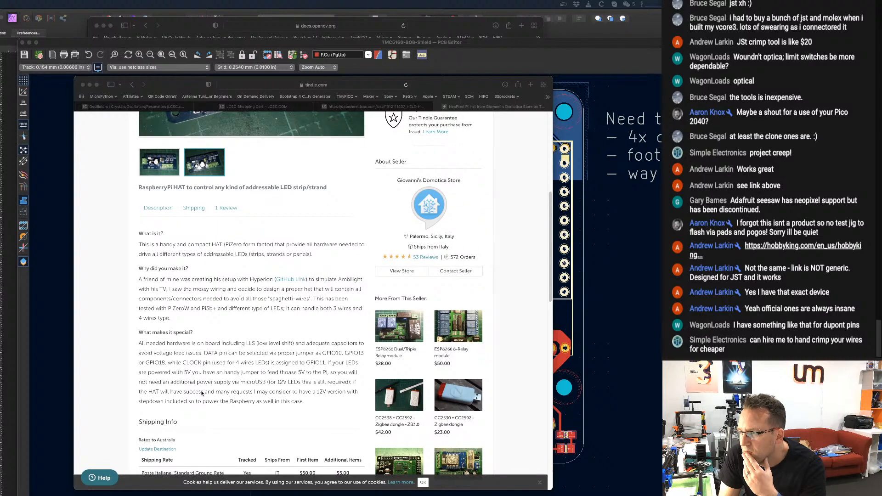
pyautogui.scroll(-3, 203, 391)
pyautogui.scroll(-1, 242, 338)
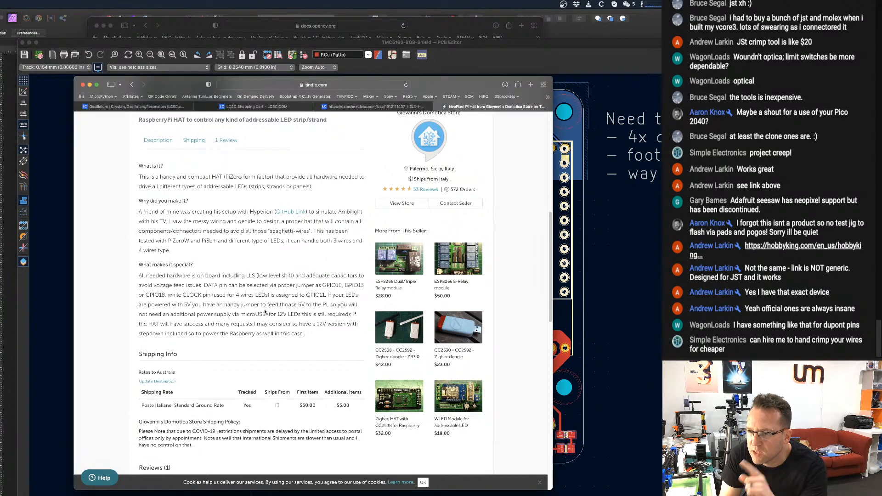
pyautogui.click(262, 314)
pyautogui.scroll(-1, 260, 314)
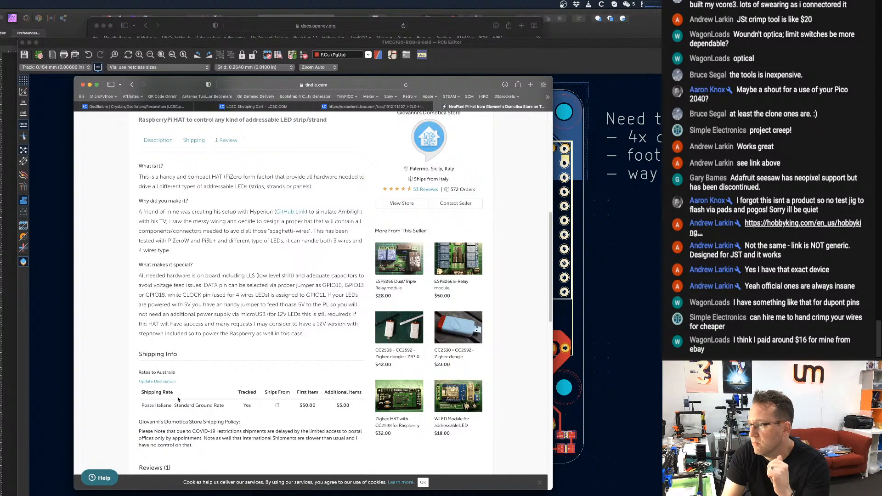
pyautogui.scroll(-1, 177, 398)
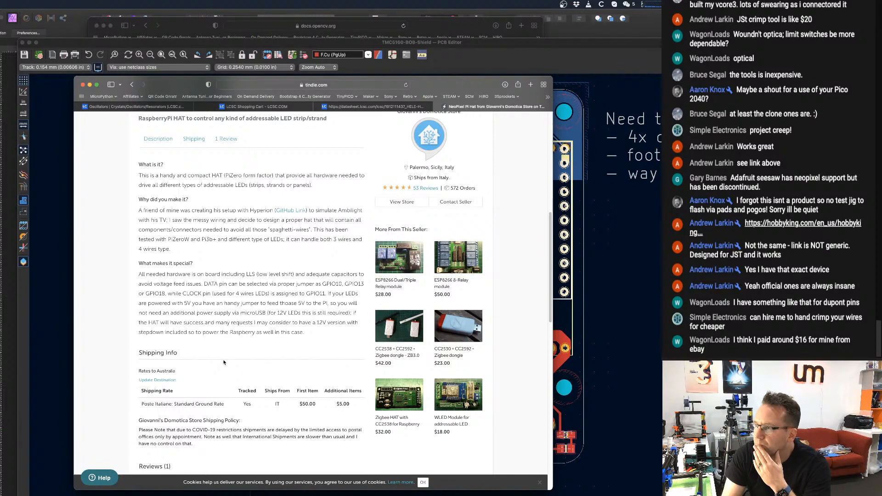
pyautogui.scroll(-5, 223, 362)
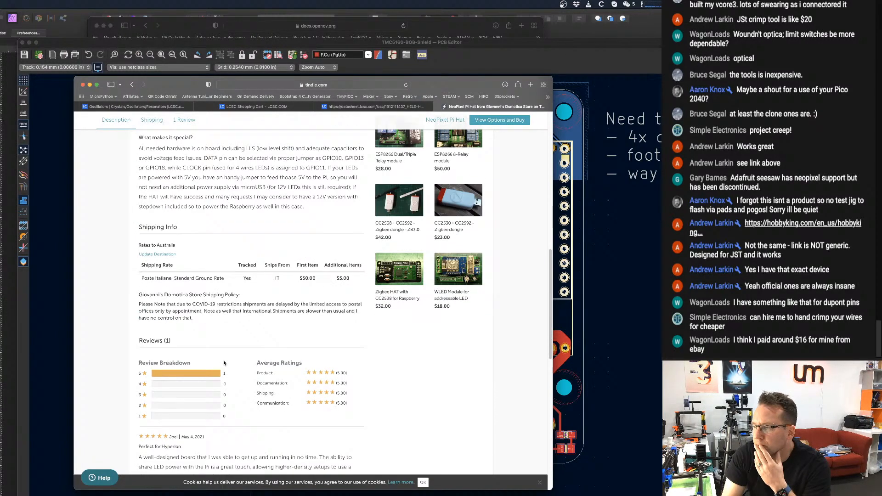
pyautogui.scroll(-5, 223, 363)
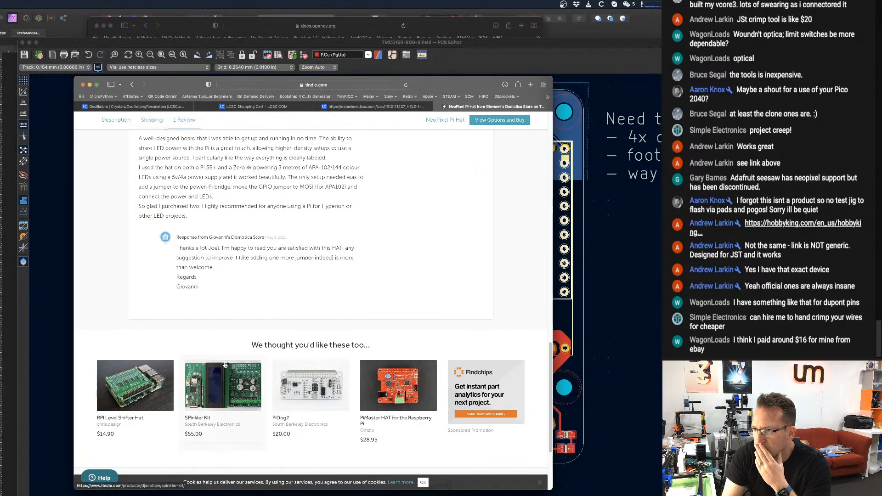
# Go back over the NeoPixel Pi Hat description and re-examine the product photo of its terminals, capacitors and jumpers.
pyautogui.scroll(1, 222, 349)
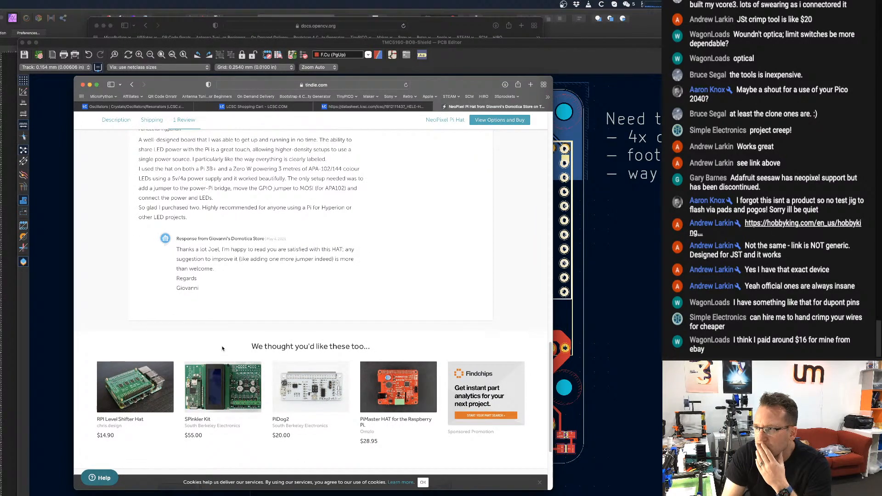
pyautogui.scroll(12, 222, 349)
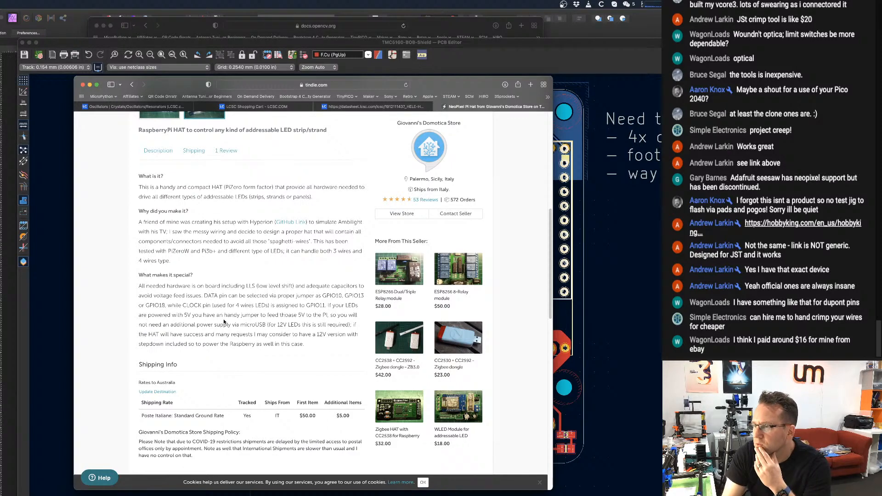
pyautogui.scroll(1, 223, 322)
pyautogui.scroll(5, 225, 318)
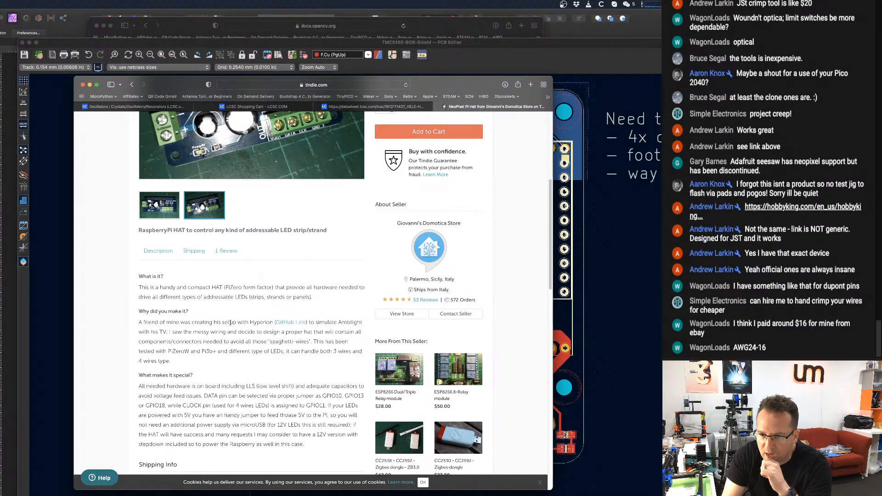
pyautogui.scroll(8, 232, 323)
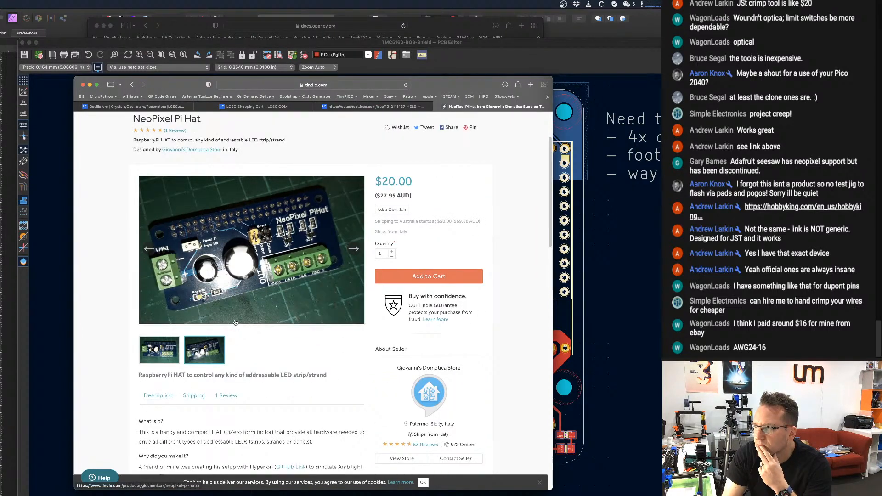
pyautogui.scroll(1, 235, 322)
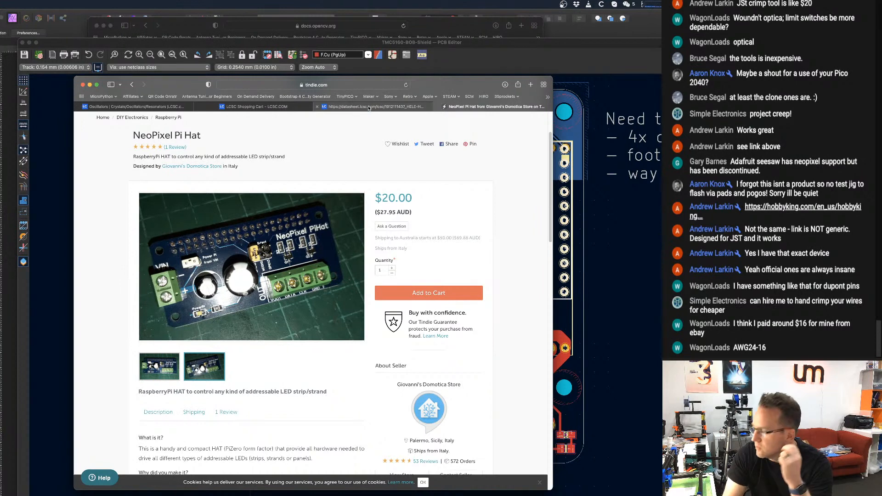
pyautogui.moveTo(367, 108)
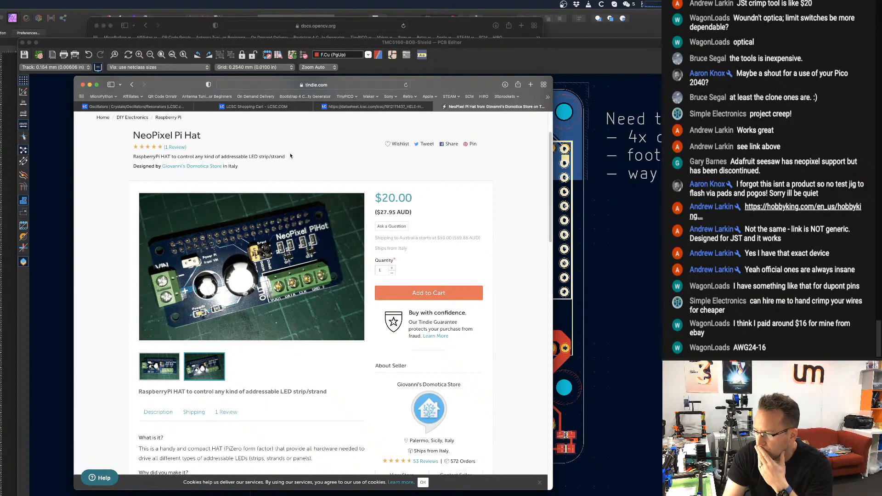
pyautogui.scroll(3, 300, 161)
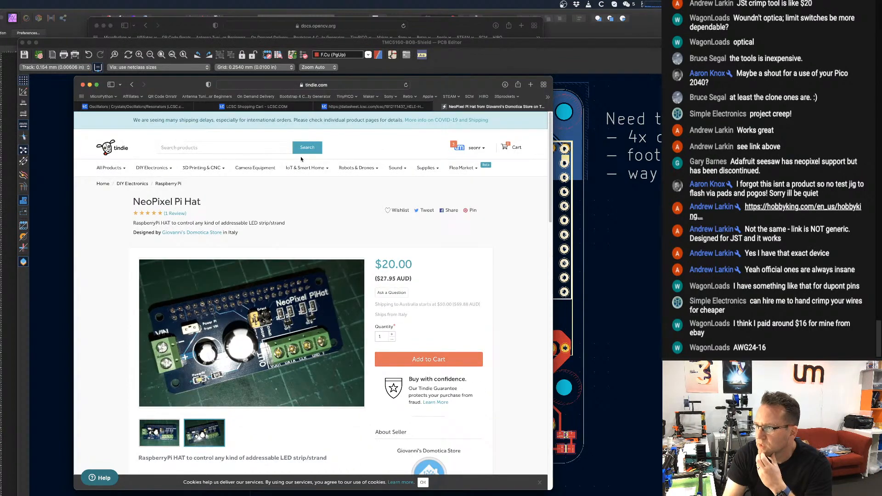
# Return to the "neopixel 12v hat for raspberry pi" search results and look through the tutorials, videos and forum entries.
pyautogui.click(132, 85)
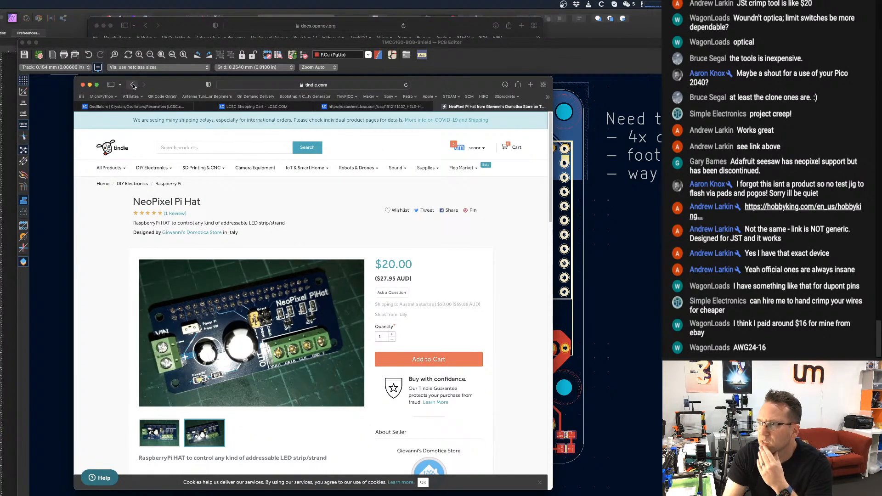
pyautogui.scroll(-1, 347, 369)
pyautogui.scroll(-5, 348, 369)
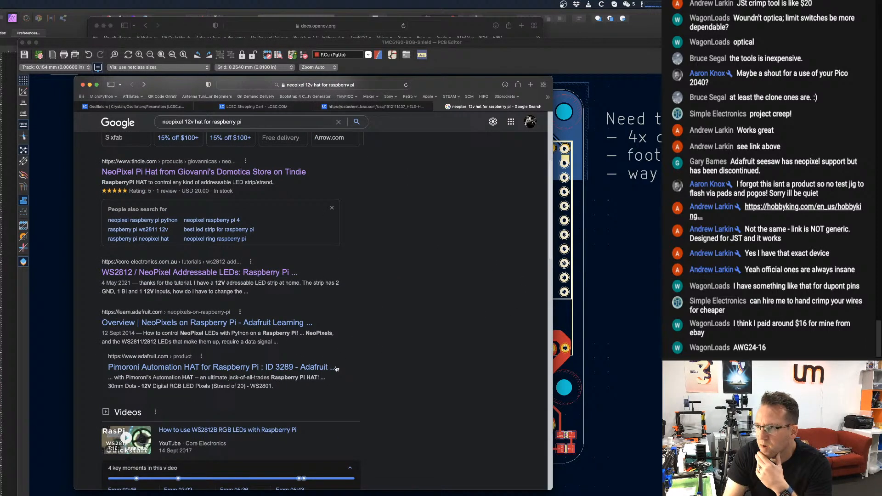
pyautogui.scroll(-2, 313, 387)
pyautogui.scroll(-6, 312, 387)
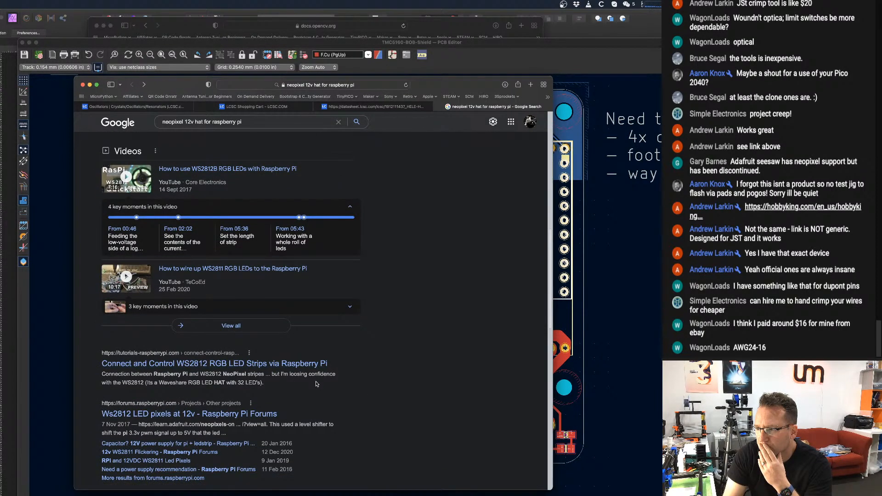
pyautogui.scroll(-1, 316, 384)
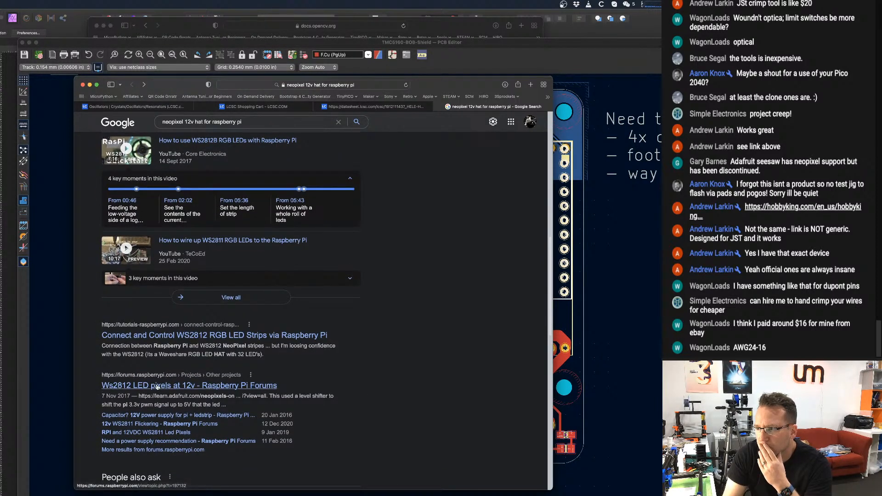
# Open the Raspberry Pi Forums thread "Ws2812 LED pixels at 12v" and read its posts about level shifting the data signal.
pyautogui.click(158, 385)
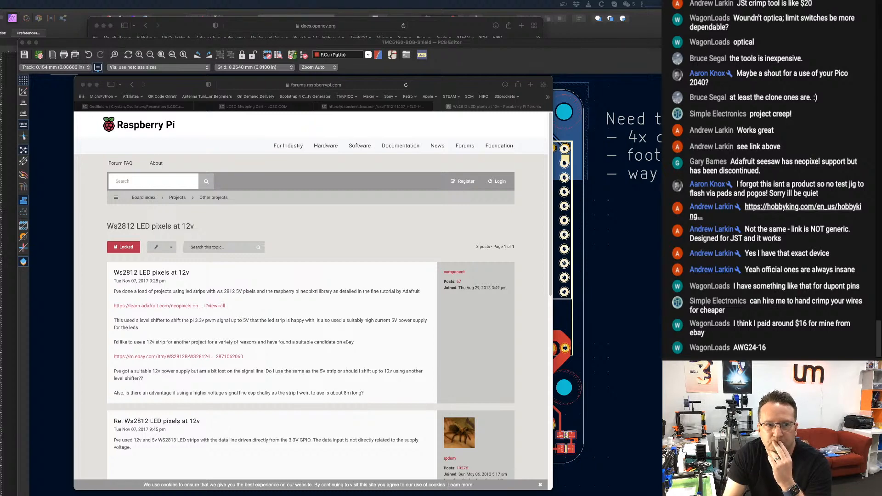
pyautogui.scroll(-4, 332, 323)
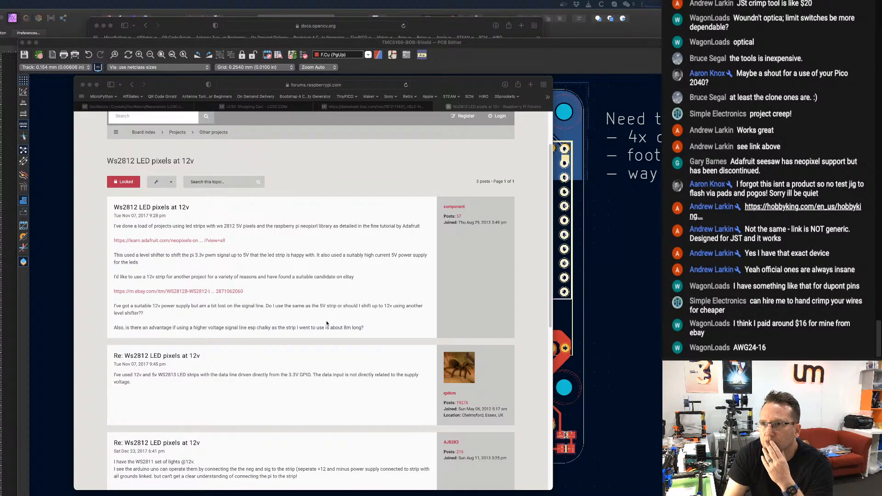
pyautogui.scroll(-3, 332, 323)
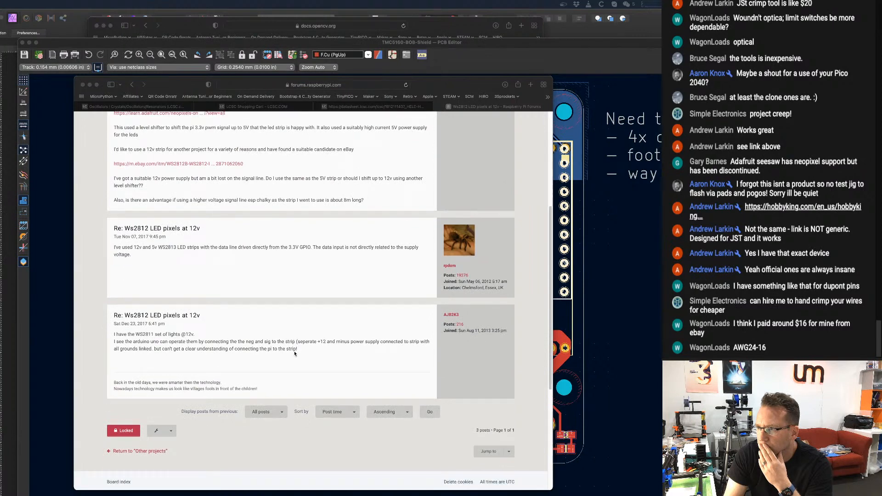
pyautogui.scroll(2, 294, 354)
pyautogui.scroll(2, 294, 353)
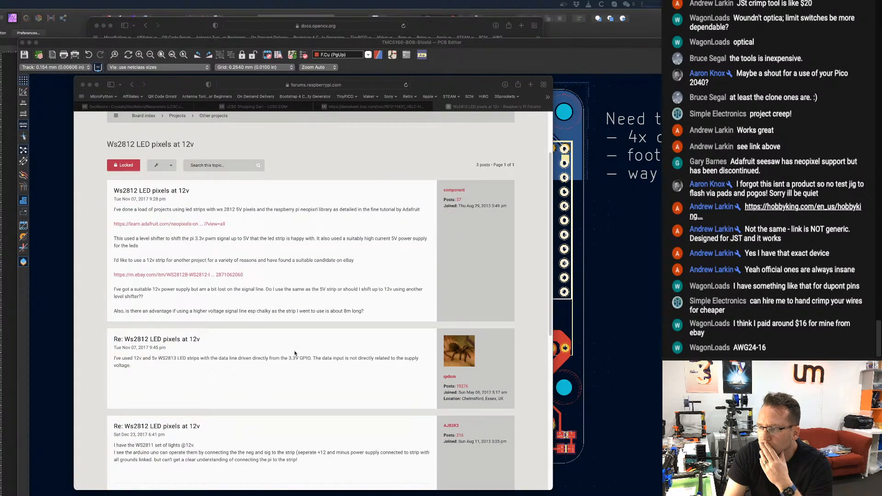
pyautogui.scroll(4, 295, 354)
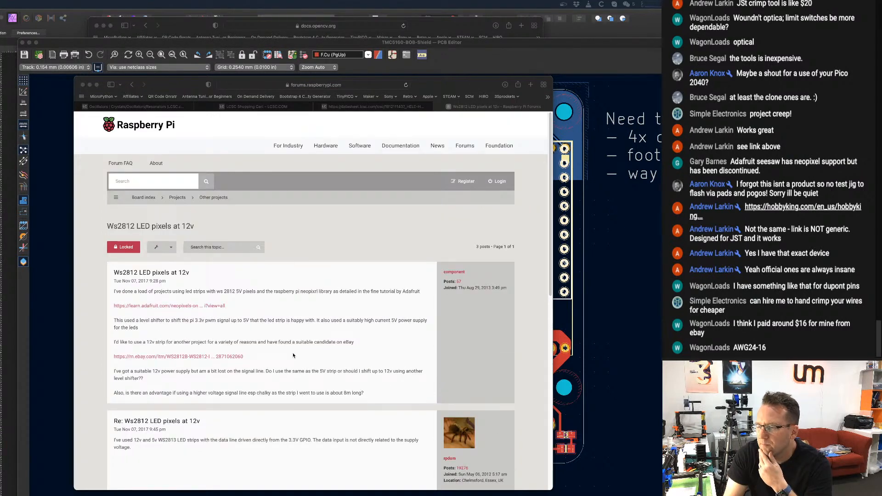
pyautogui.click(209, 324)
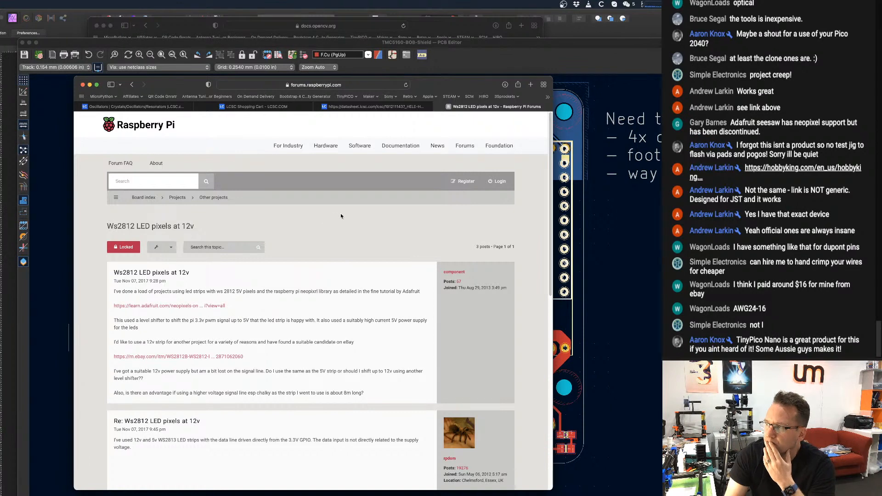
# Switch to the KiCad PCB Editor and examine the shield layout around TMC5160 BOB 1, BOB 2 and the front connectors for free space.
pyautogui.click(498, 59)
pyautogui.scroll(-2, 344, 274)
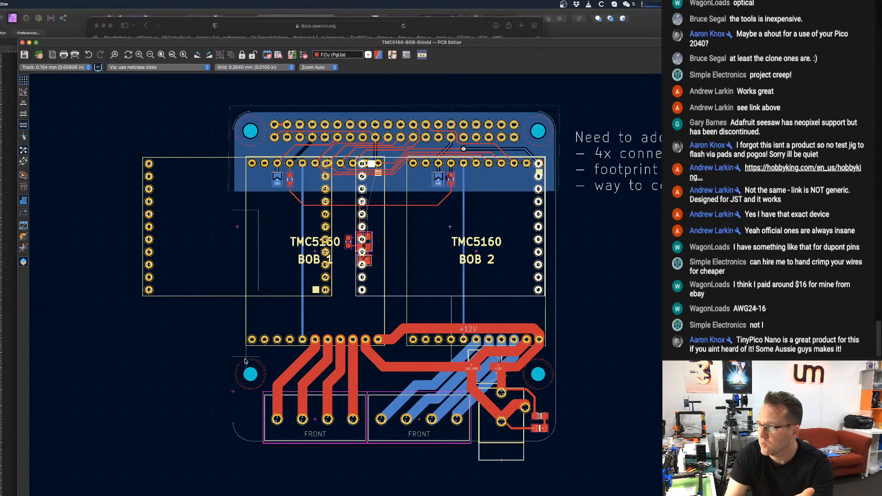
pyautogui.scroll(-3, 245, 361)
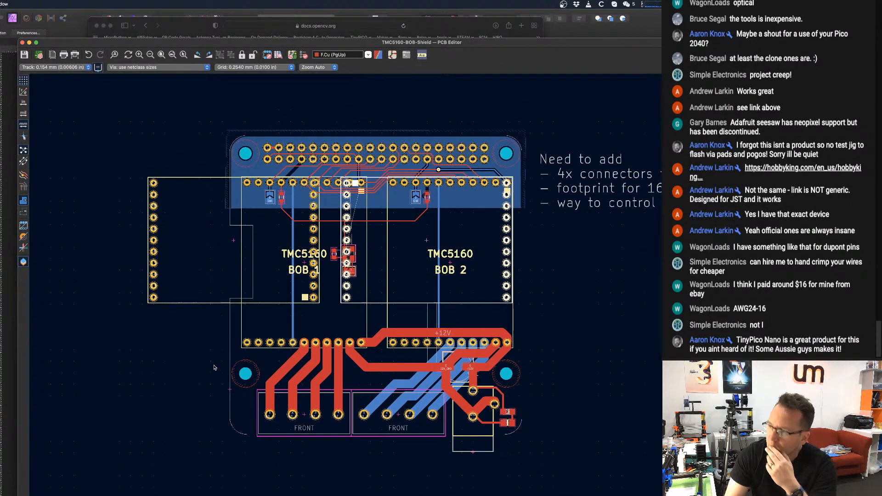
pyautogui.scroll(3, 239, 327)
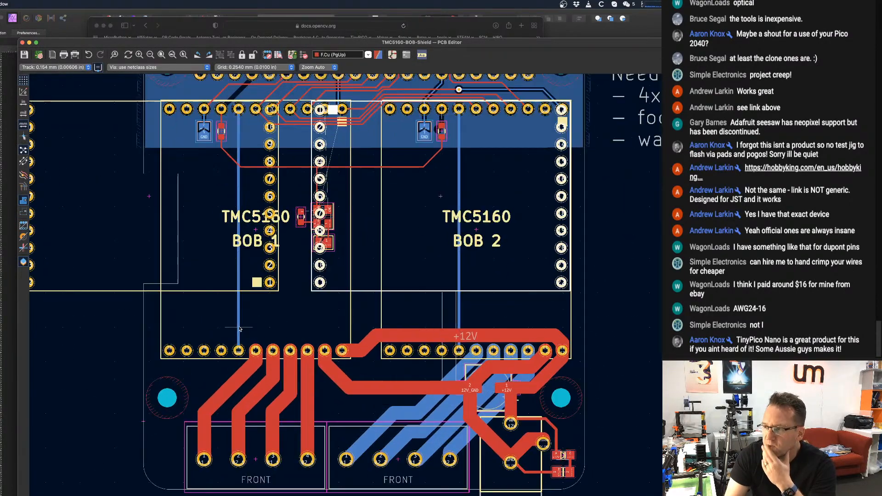
pyautogui.scroll(2, 239, 328)
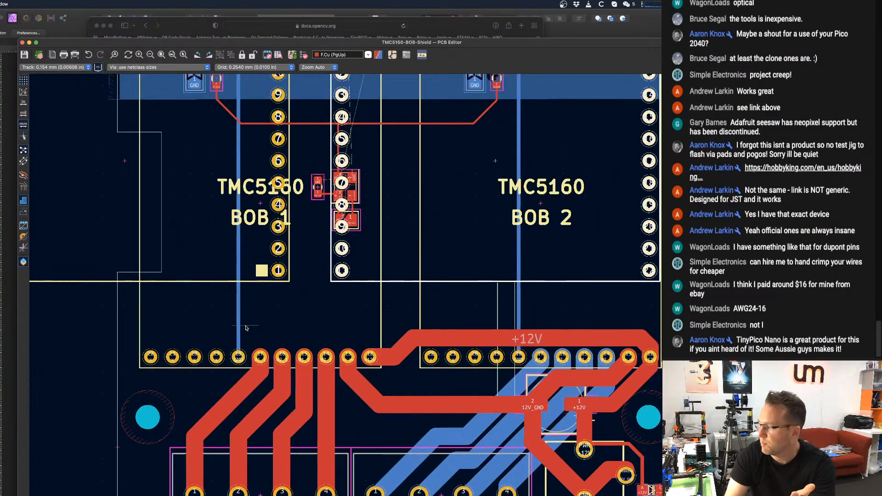
pyautogui.scroll(-3, 246, 328)
pyautogui.scroll(3, 269, 325)
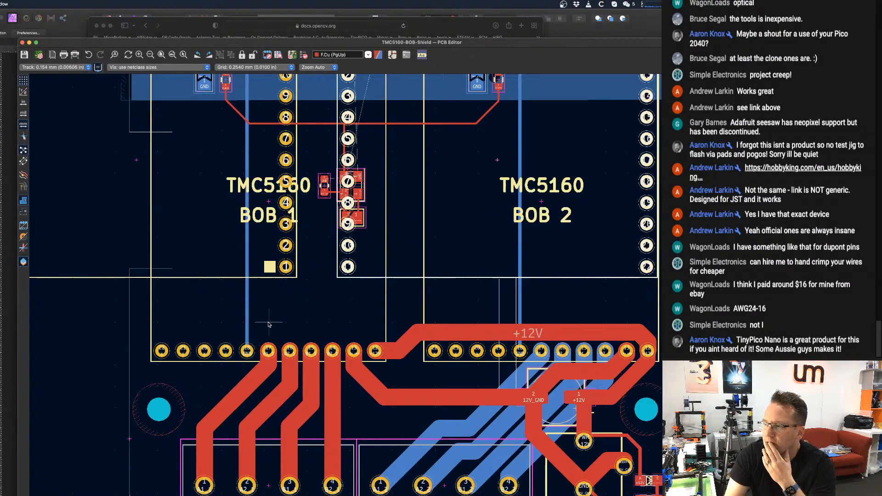
pyautogui.scroll(1, 268, 324)
pyautogui.scroll(-1, 270, 323)
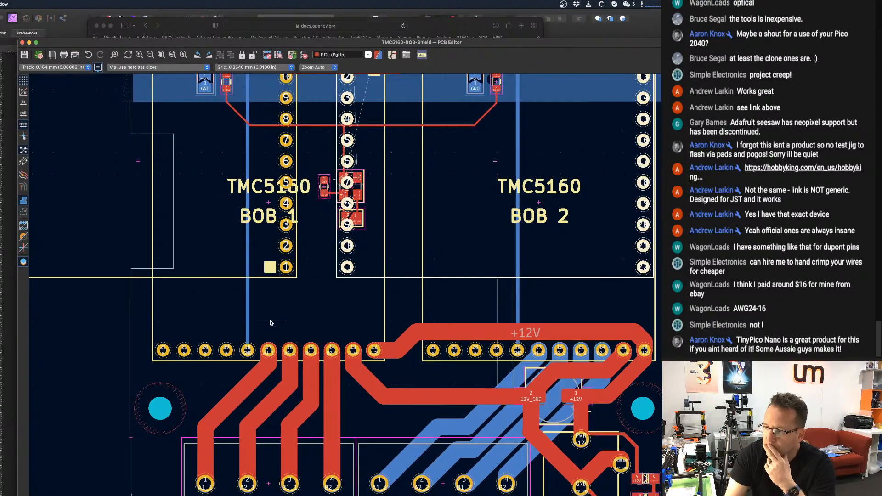
pyautogui.scroll(3, 271, 322)
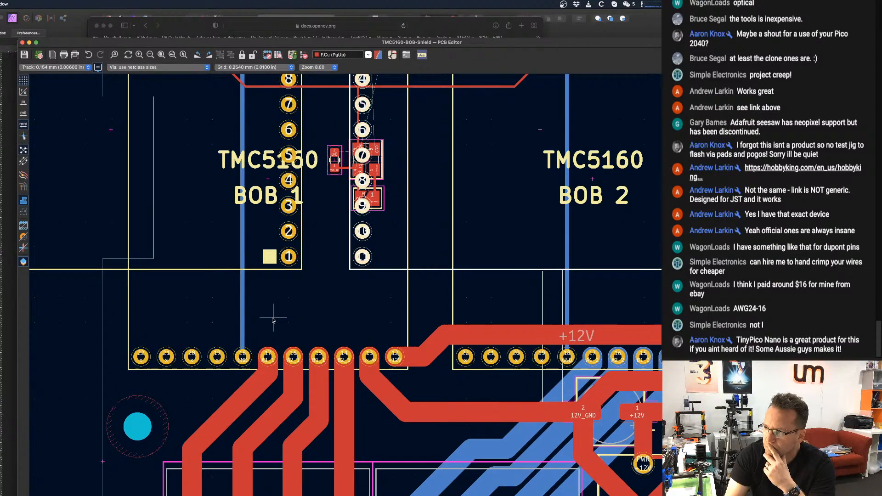
pyautogui.scroll(-3, 271, 320)
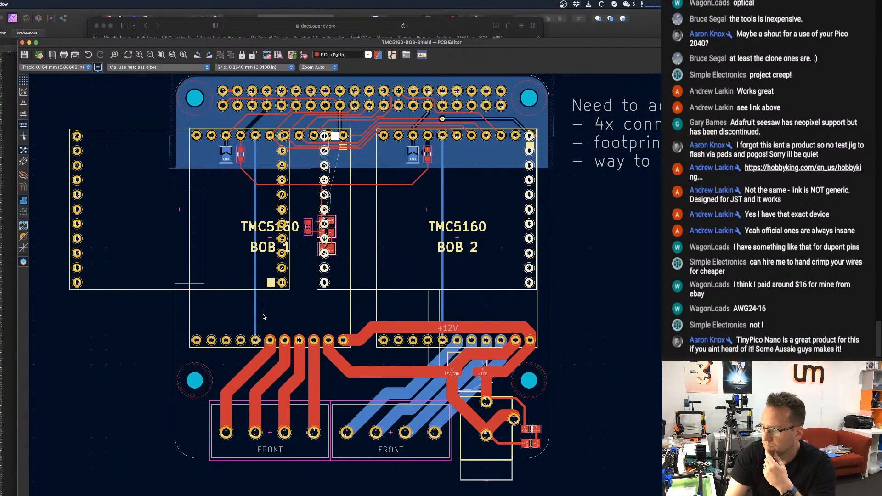
pyautogui.scroll(-2, 264, 316)
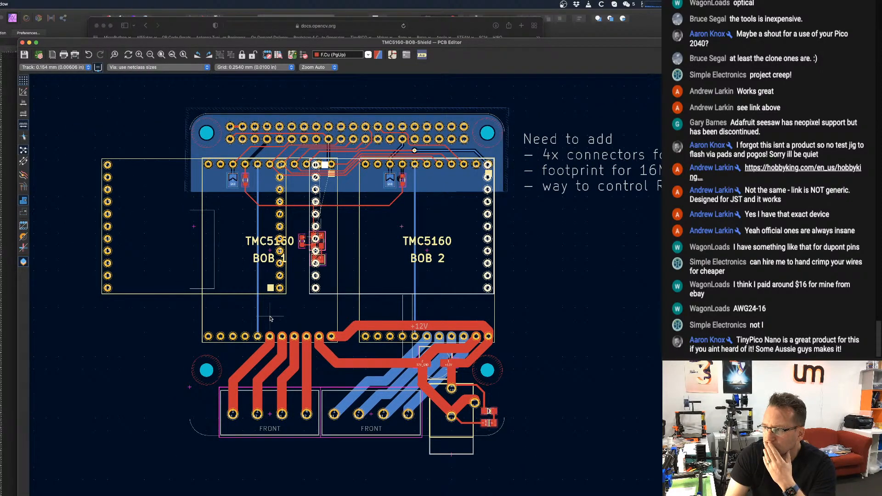
pyautogui.scroll(-2, 270, 318)
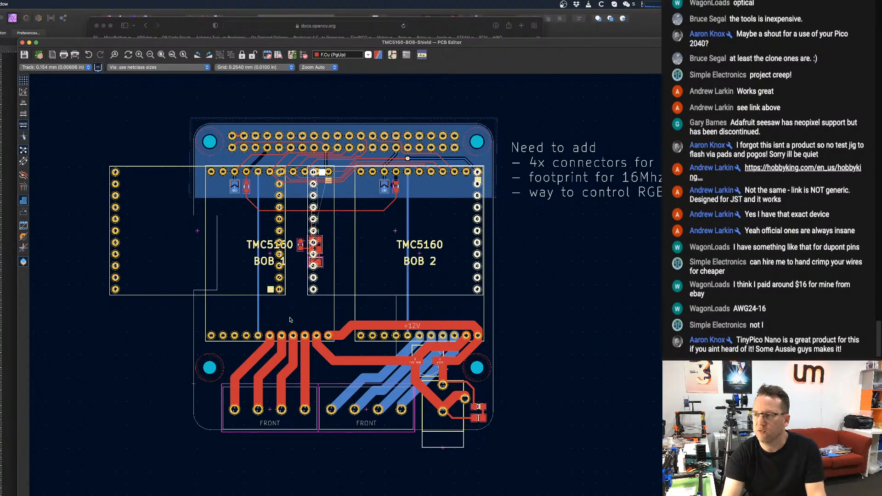
pyautogui.scroll(-2, 304, 284)
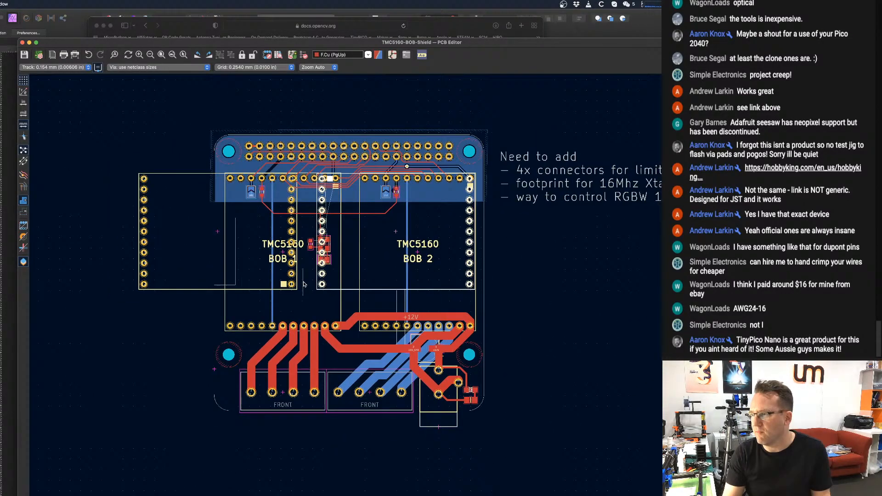
# Survey the whole shield board against the "Need to add" list, checking the space between the BOB modules and the board edges.
pyautogui.scroll(2, 303, 284)
pyautogui.click(318, 290)
pyautogui.scroll(1, 319, 290)
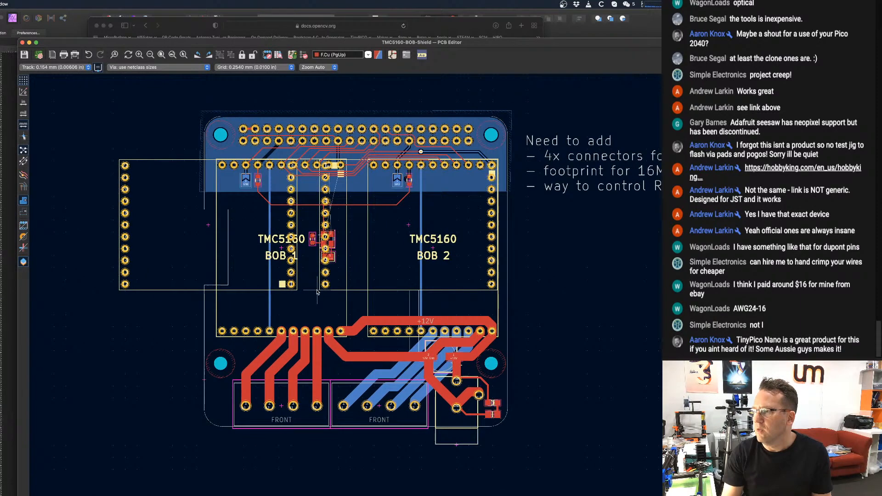
pyautogui.scroll(-1, 318, 290)
pyautogui.scroll(-1, 213, 269)
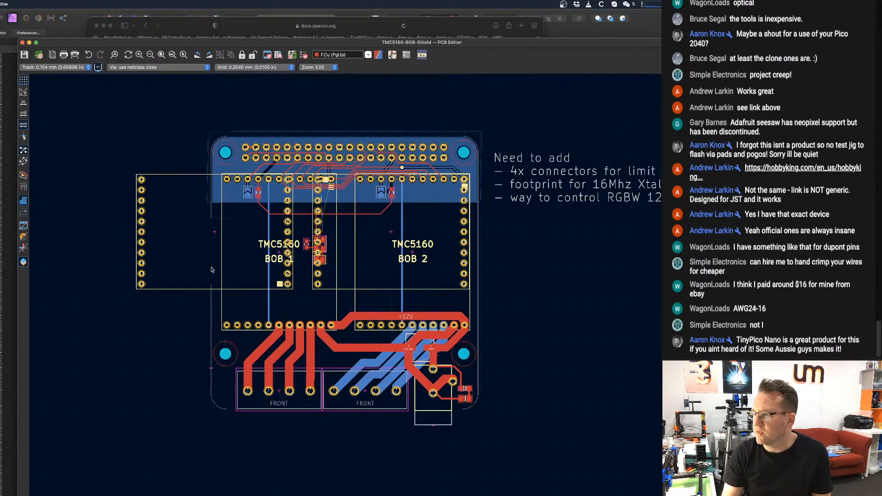
pyautogui.moveTo(347, 252); pyautogui.dragTo(350, 270, button='middle')
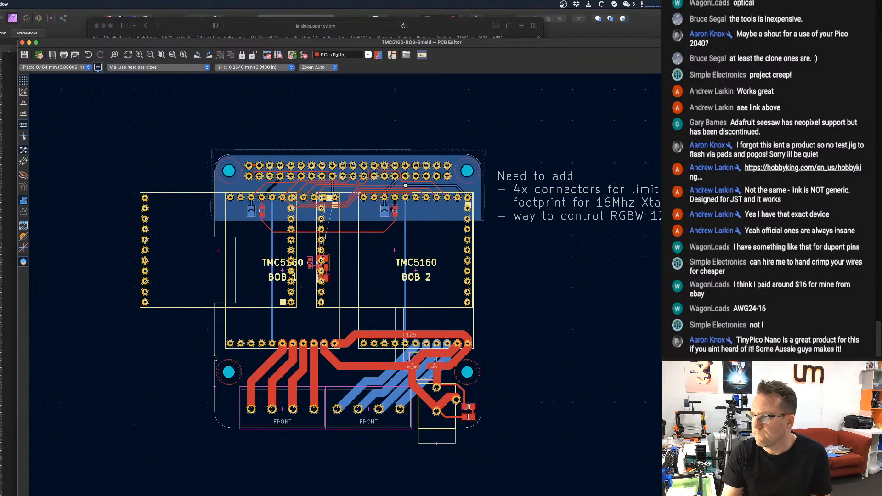
pyautogui.scroll(-1, 259, 318)
pyautogui.moveTo(260, 317); pyautogui.dragTo(267, 318, button='middle')
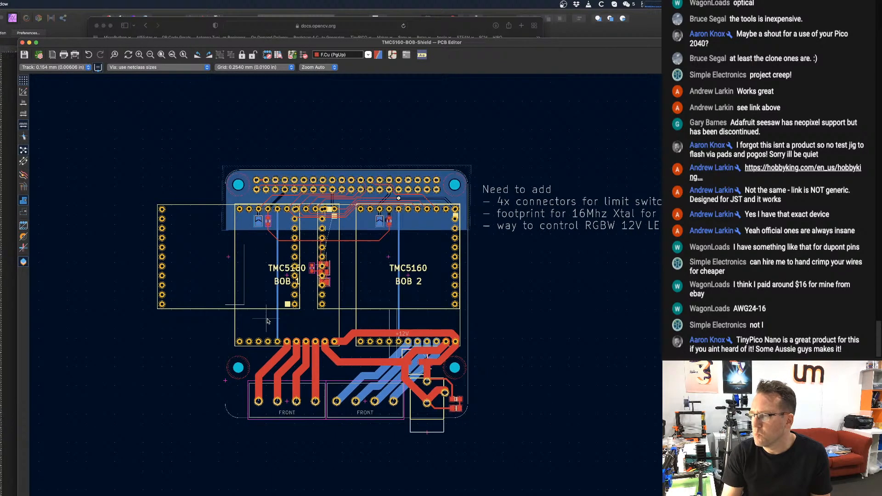
pyautogui.click(174, 24)
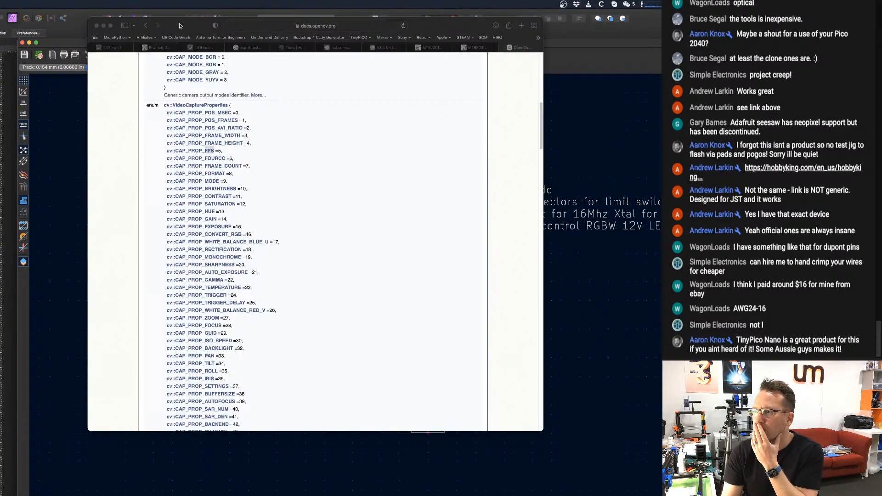
pyautogui.click(645, 43)
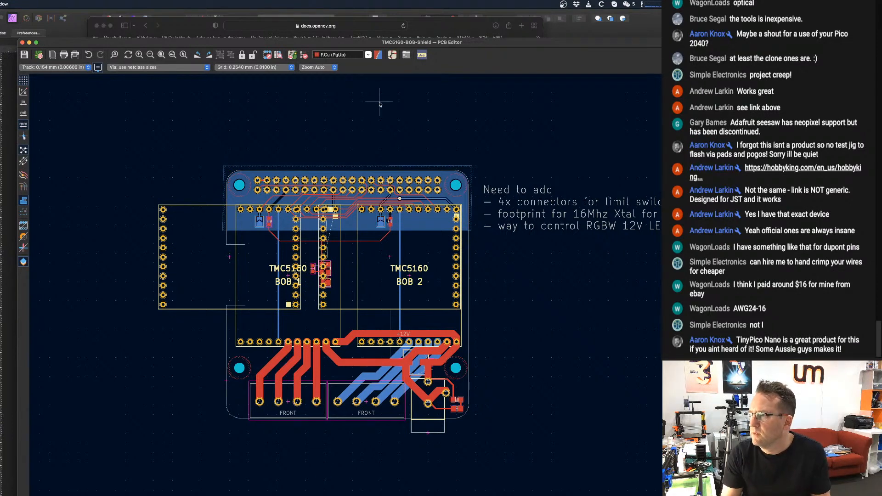
pyautogui.scroll(1, 397, 78)
pyautogui.scroll(1, 397, 77)
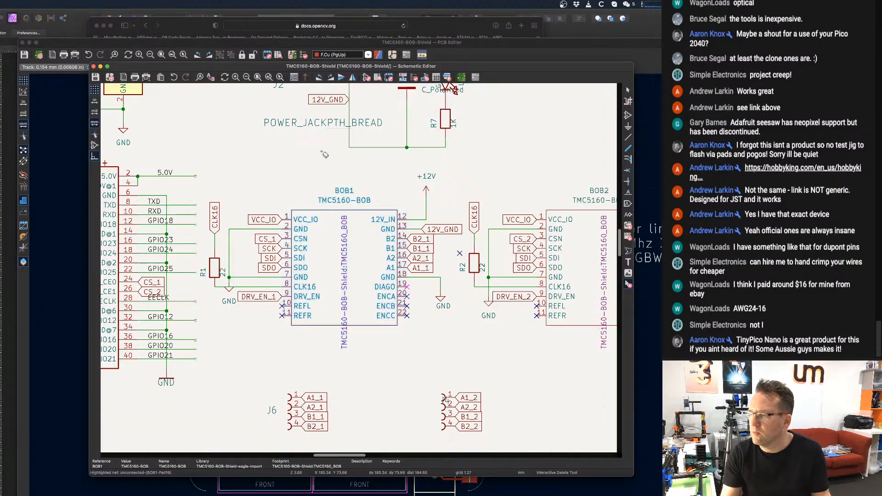
# Switch to the Schematic Editor, start adding a symbol and filter the symbol library for "connecto".
pyautogui.click(392, 54)
pyautogui.scroll(-6, 312, 193)
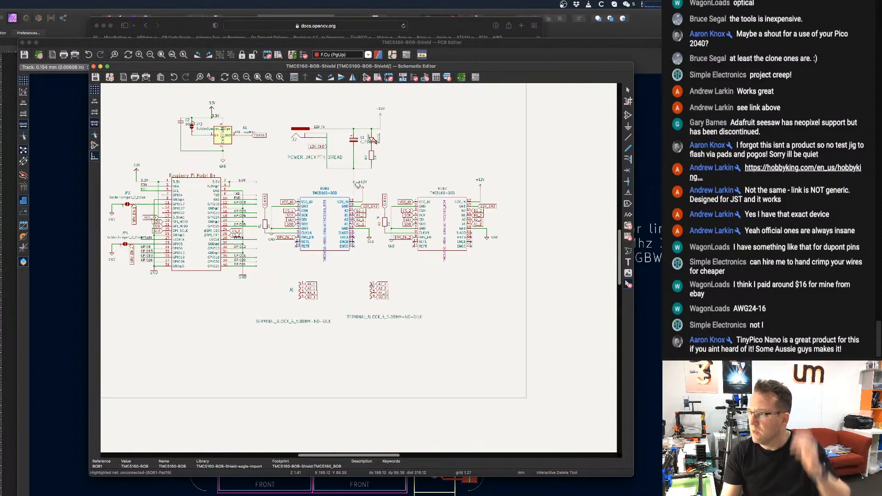
pyautogui.moveTo(390, 191); pyautogui.dragTo(428, 193, button='middle')
pyautogui.press('Escape')
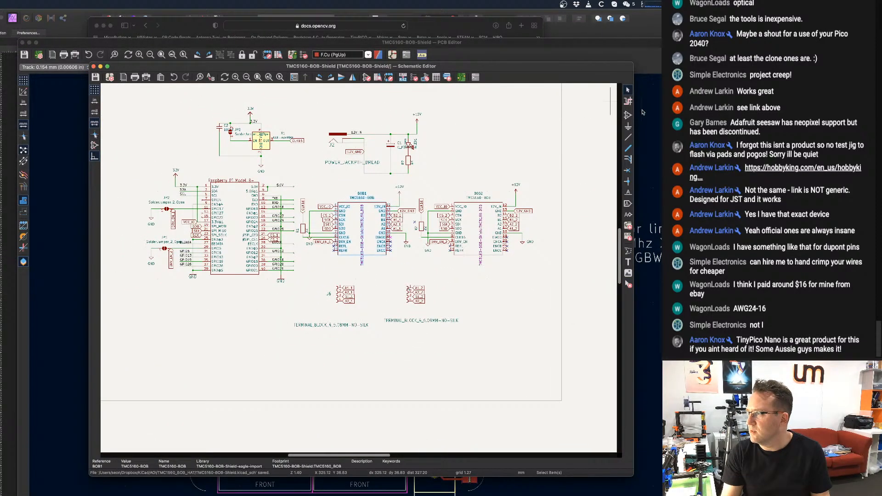
pyautogui.click(627, 114)
pyautogui.click(334, 158)
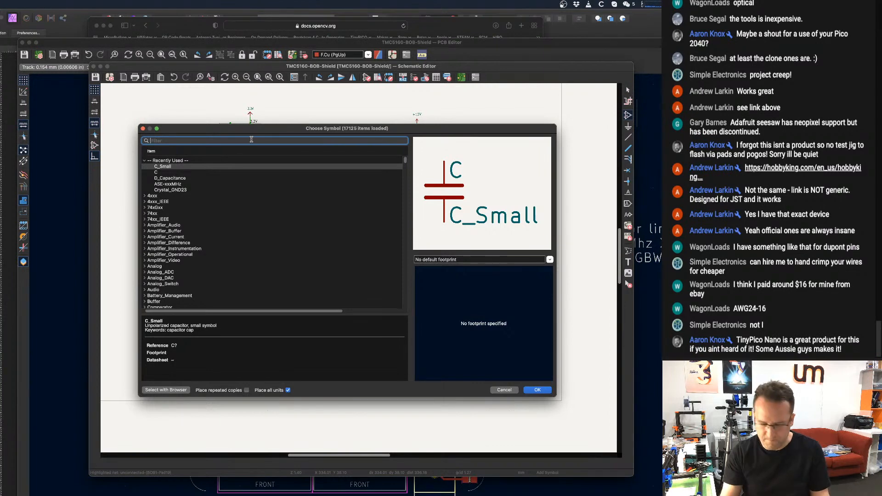
pyautogui.write('connecto')
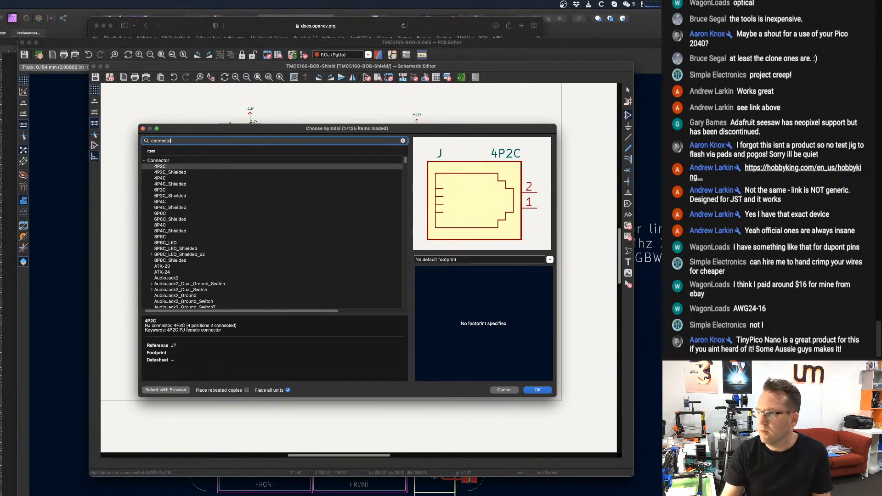
# Look through the connector symbols, including the single-row Conn_01x entries, and preview Conn_01x08_Male.
pyautogui.scroll(-10, 221, 221)
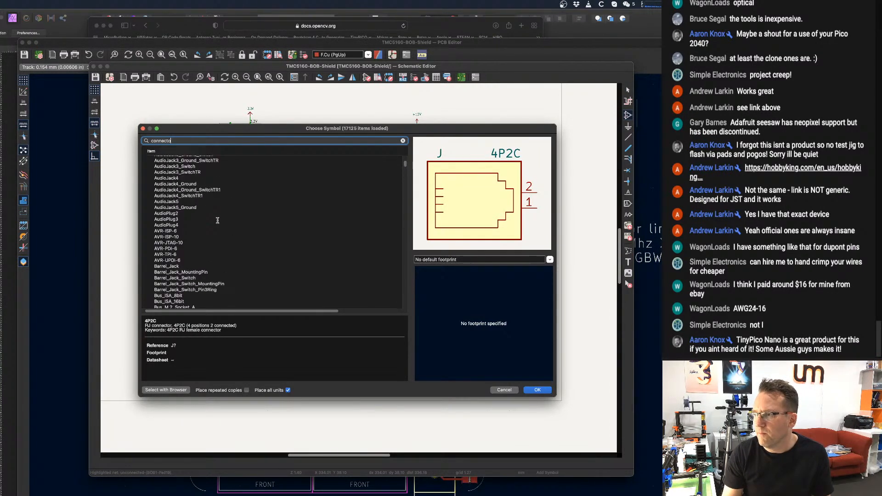
pyautogui.scroll(-10, 189, 208)
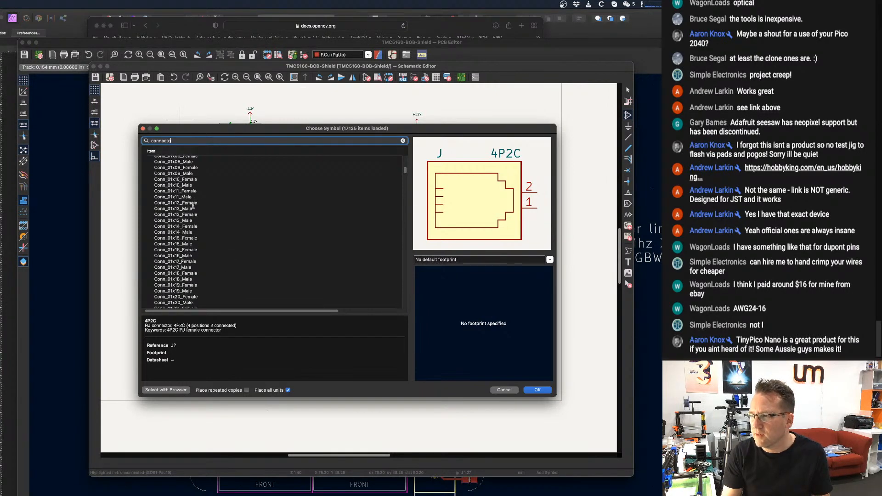
pyautogui.scroll(5, 177, 227)
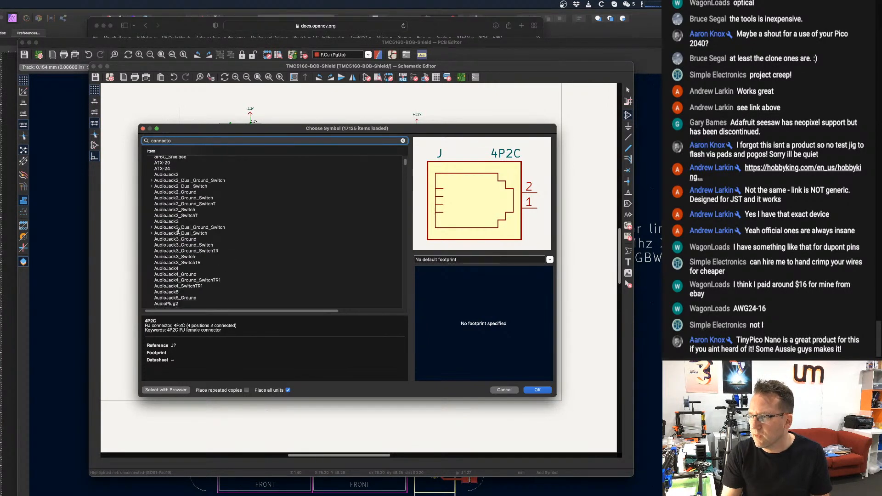
pyautogui.scroll(-2, 175, 232)
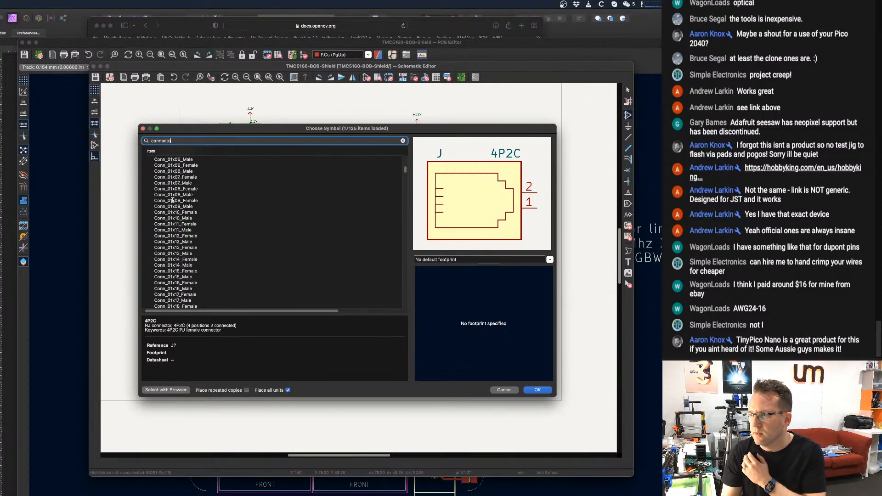
pyautogui.click(173, 195)
pyautogui.scroll(3, 202, 196)
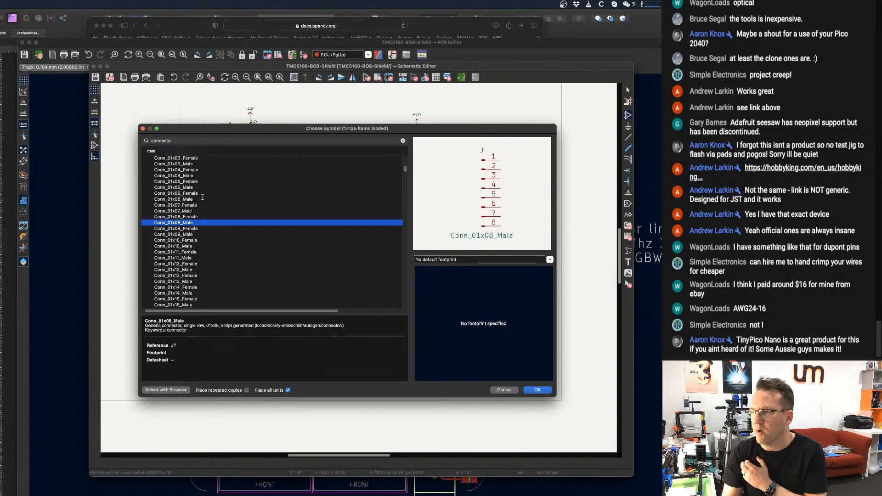
pyautogui.scroll(2, 202, 196)
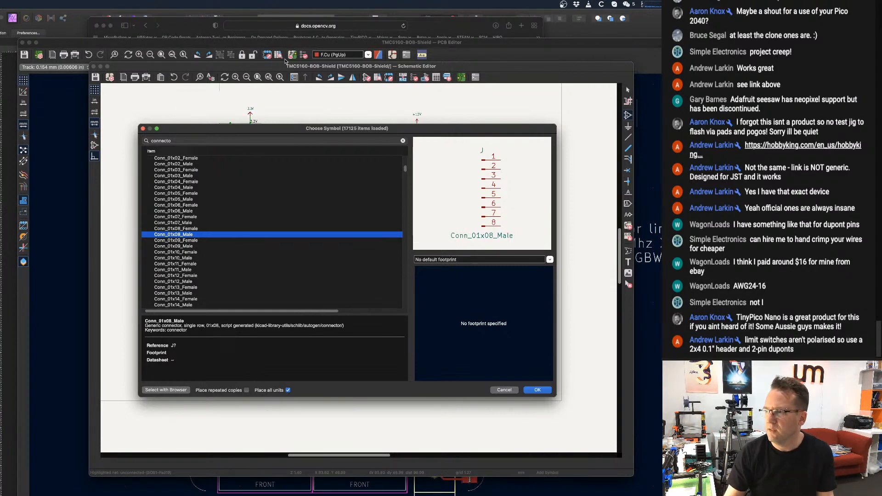
pyautogui.scroll(2, 218, 197)
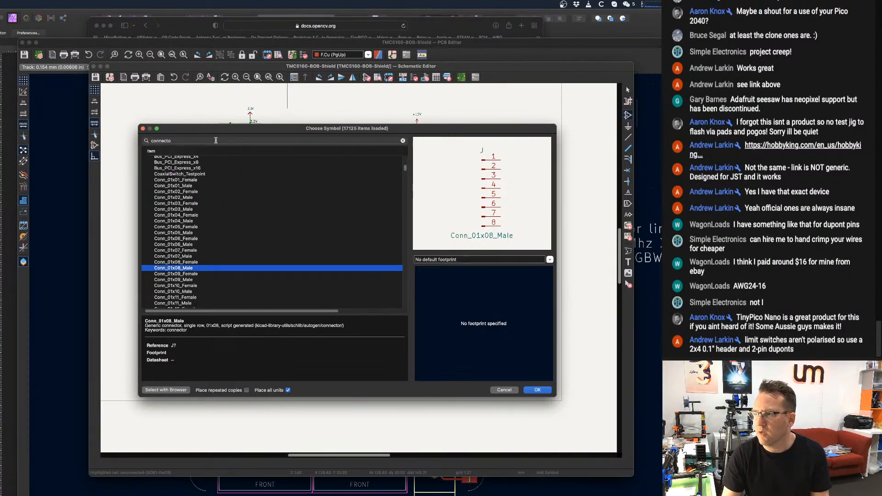
# Try searching the symbol library for "jst-ph".
pyautogui.click(215, 139)
pyautogui.write('jst-ph')
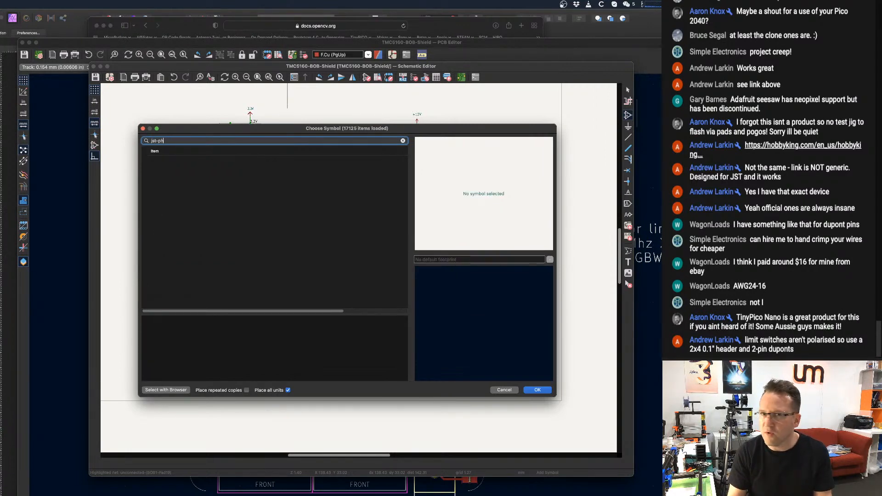
pyautogui.press('BackSpace')
pyautogui.press('BackSpace')
# Filter the symbol library for "connector" and go to the single-row Conn_01x entries.
pyautogui.write('connector')
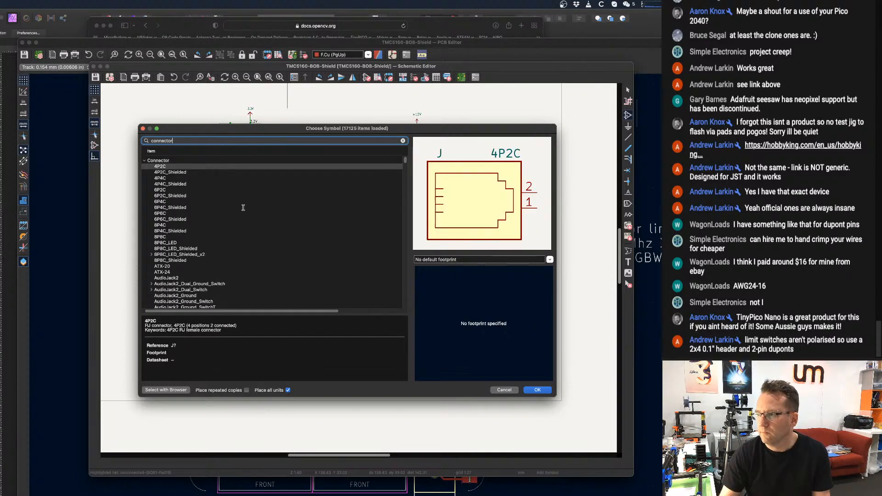
pyautogui.scroll(-4, 210, 250)
pyautogui.scroll(-10, 210, 249)
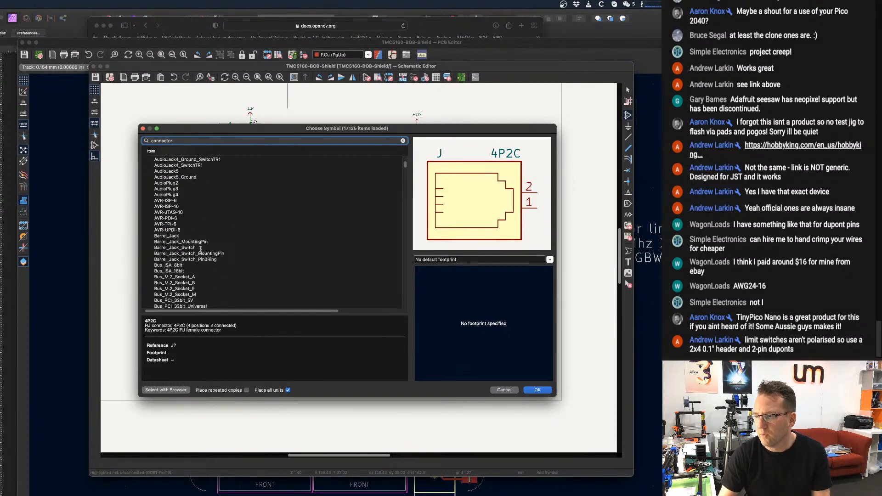
pyautogui.scroll(-1, 196, 248)
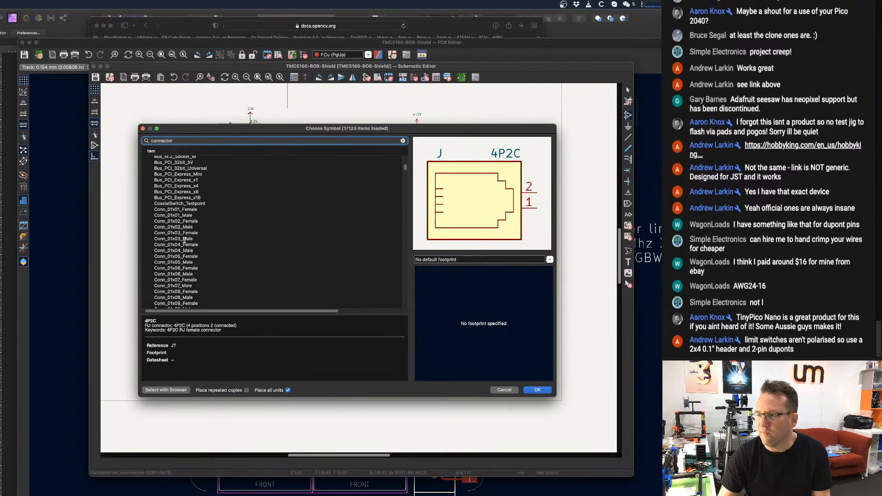
pyautogui.scroll(-1, 193, 230)
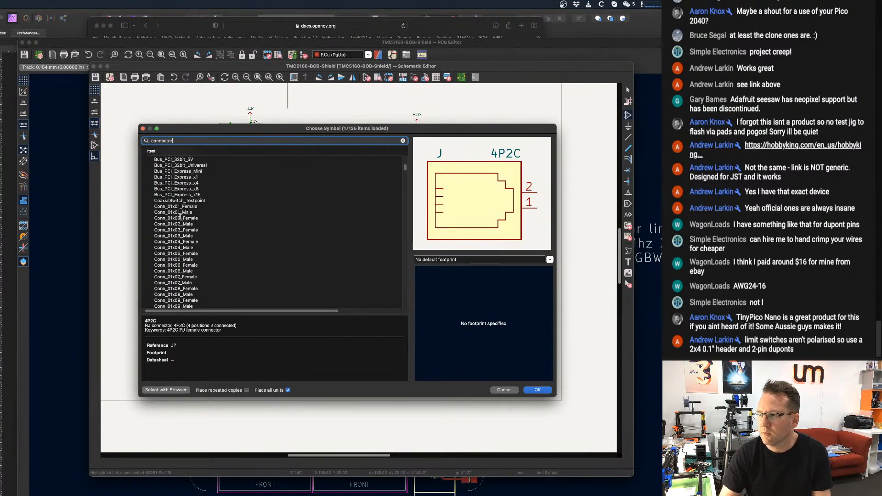
# Compare the male and female single-row connector symbols with few pins and select Conn_01x02_Male.
pyautogui.click(189, 213)
pyautogui.click(184, 223)
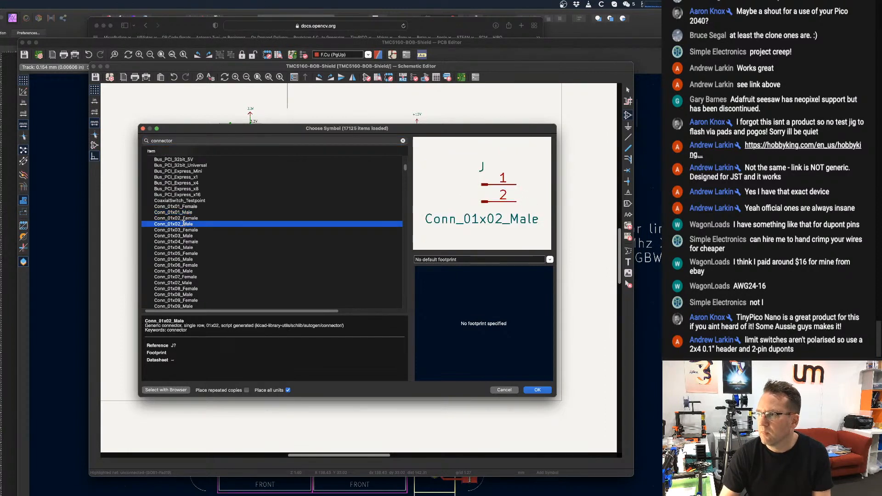
pyautogui.click(188, 230)
pyautogui.click(186, 225)
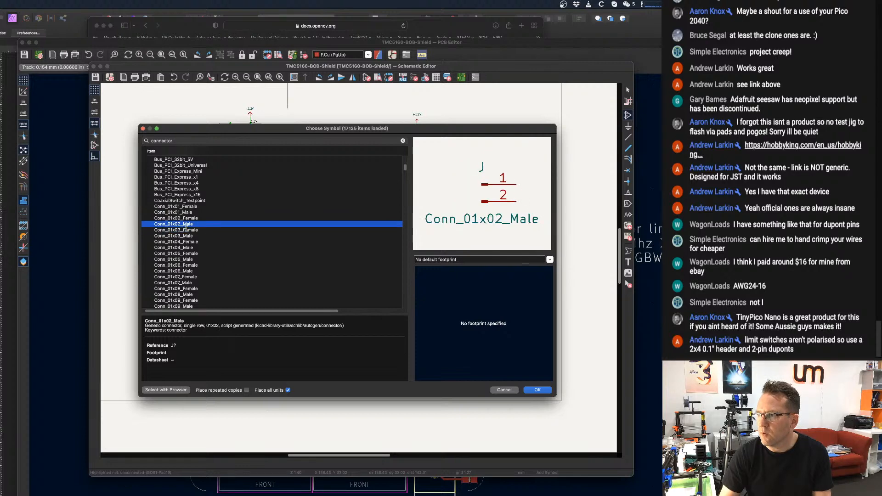
pyautogui.click(188, 213)
pyautogui.click(188, 218)
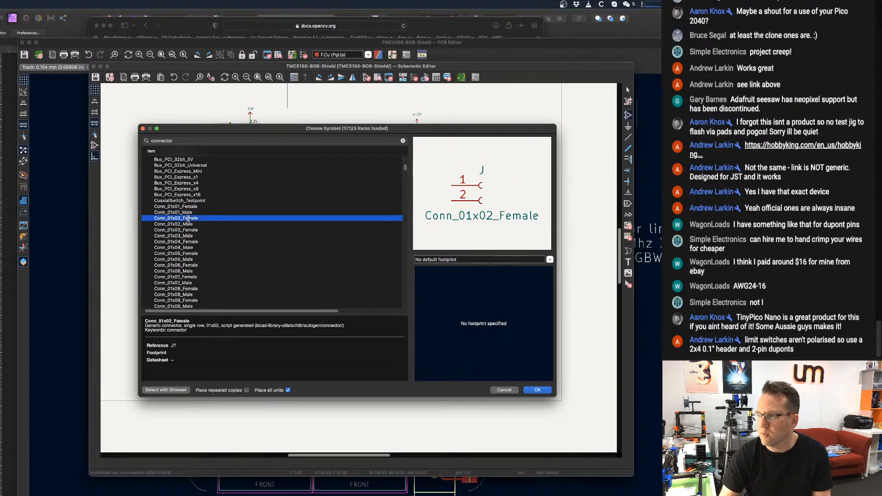
pyautogui.click(184, 229)
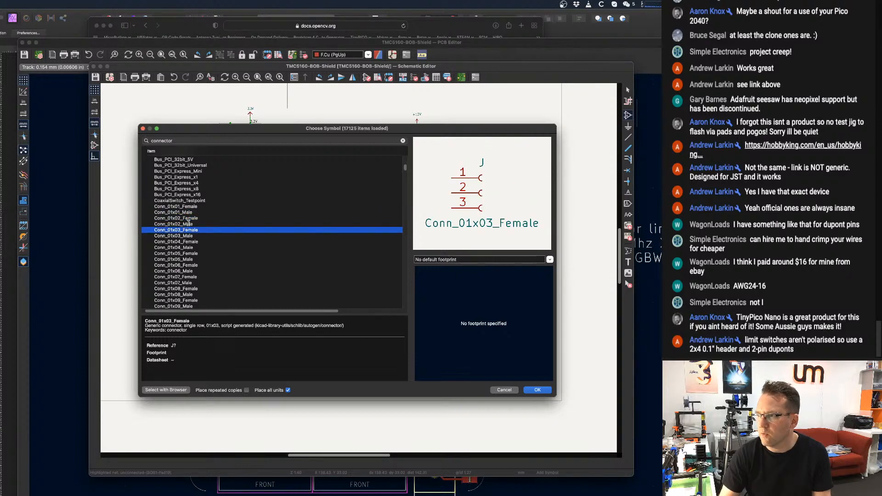
pyautogui.click(188, 224)
pyautogui.click(188, 218)
pyautogui.click(187, 223)
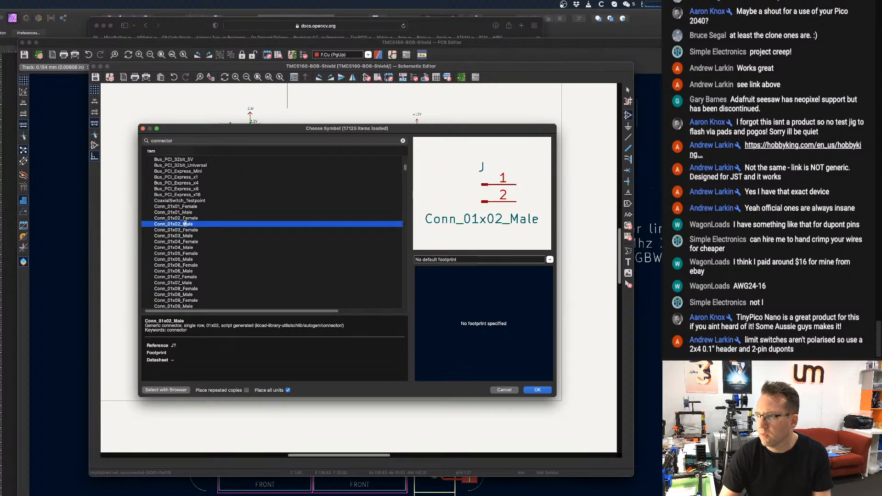
# Place the Conn_01x02_Male connector below BOB2, to the side of the terminal block, without adding another symbol.
pyautogui.click(537, 390)
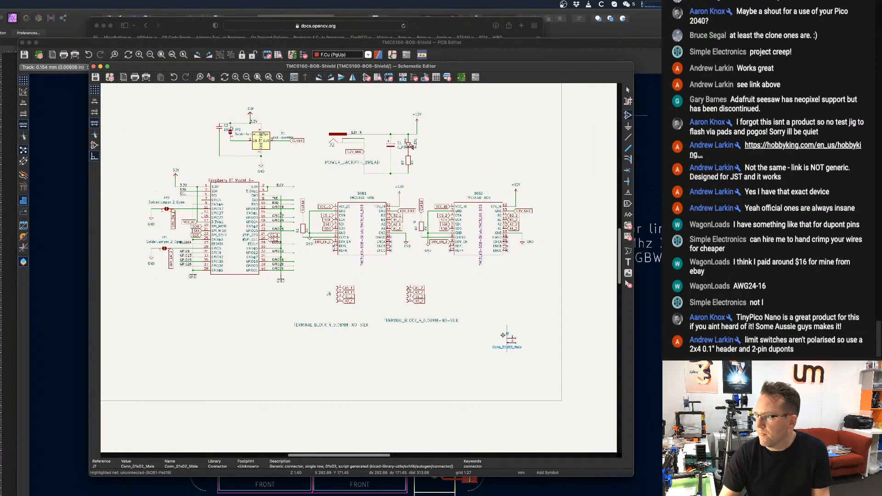
pyautogui.scroll(4, 503, 336)
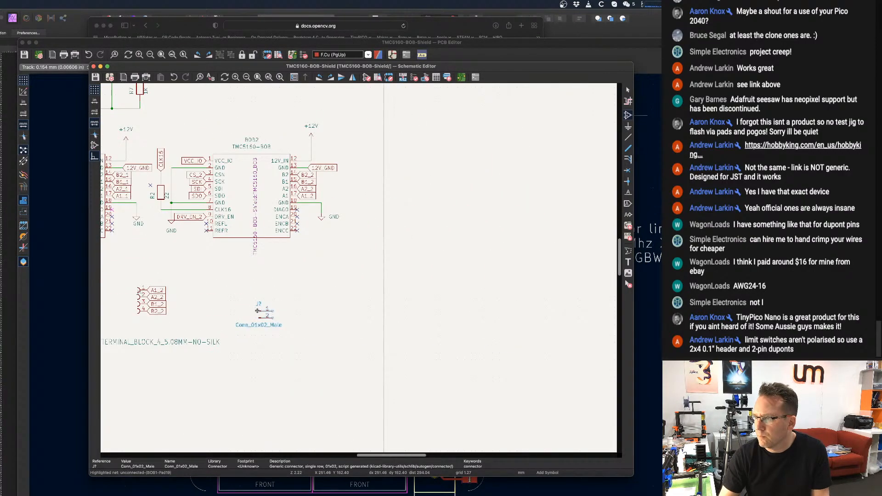
pyautogui.moveTo(260, 283); pyautogui.dragTo(318, 254, button='middle')
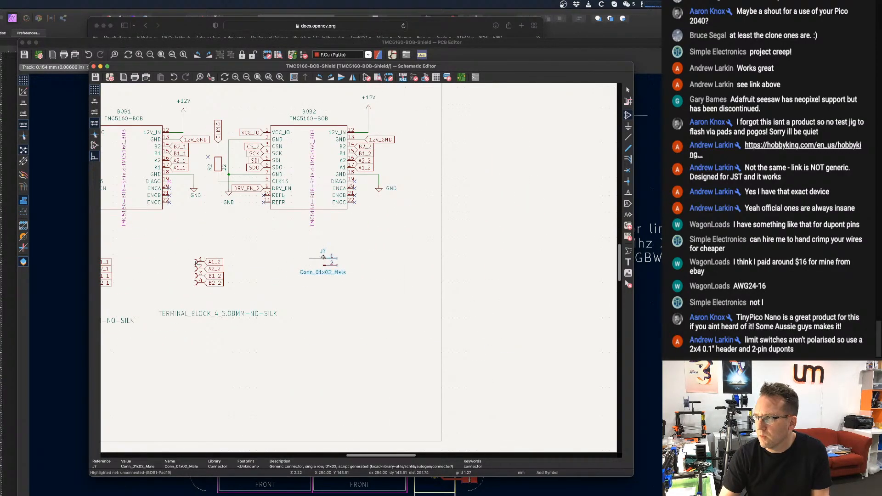
pyautogui.click(323, 257)
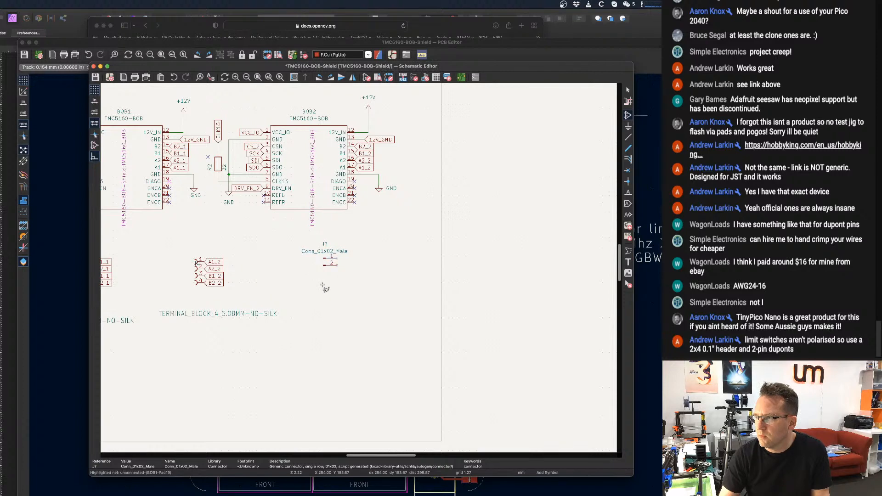
pyautogui.click(323, 287)
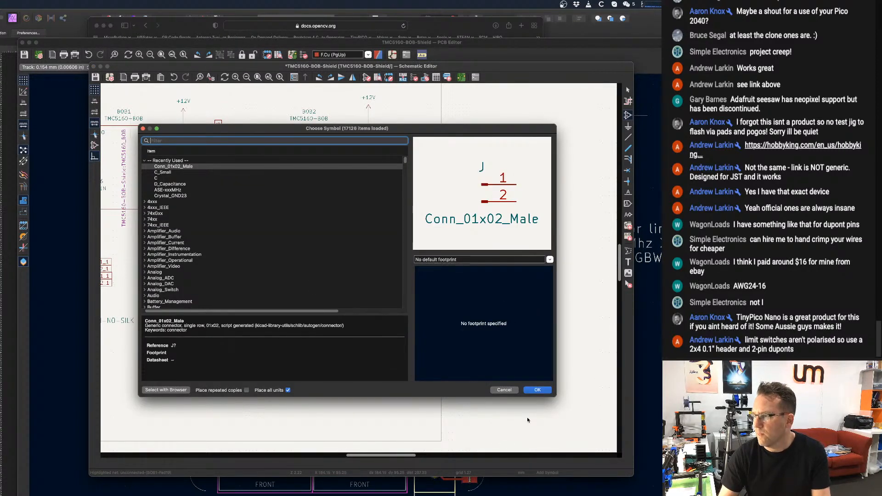
pyautogui.click(504, 390)
# Duplicate the Conn_01x02_Male connector below BOB2 three times, stacking the copies in a column beneath the original.
pyautogui.scroll(-1, 444, 327)
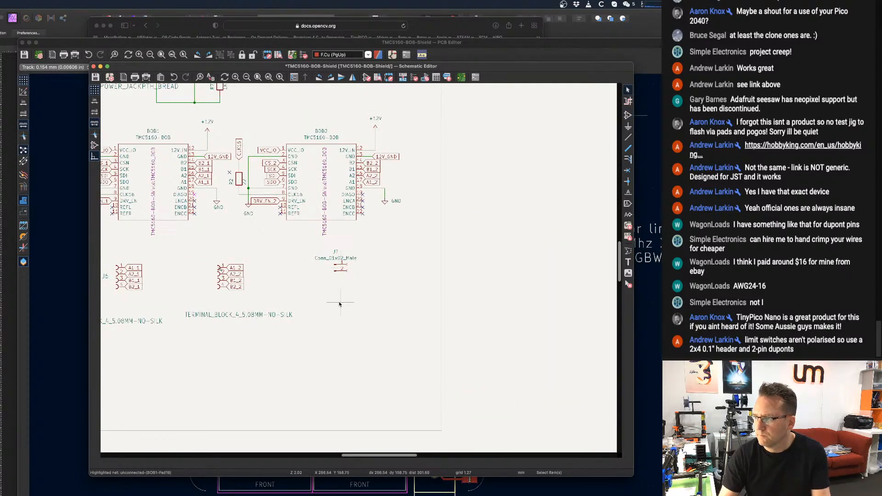
pyautogui.moveTo(354, 287); pyautogui.dragTo(290, 241)
pyautogui.hotkey('ctrl', 'd')
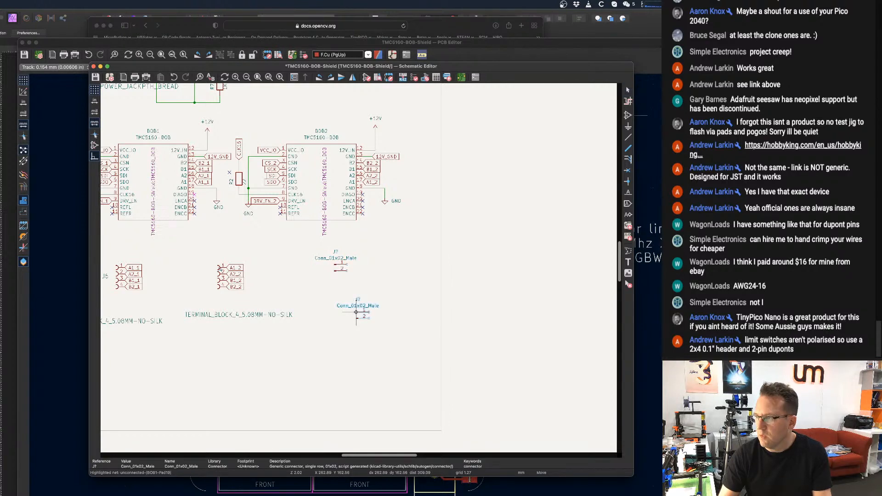
pyautogui.click(334, 289)
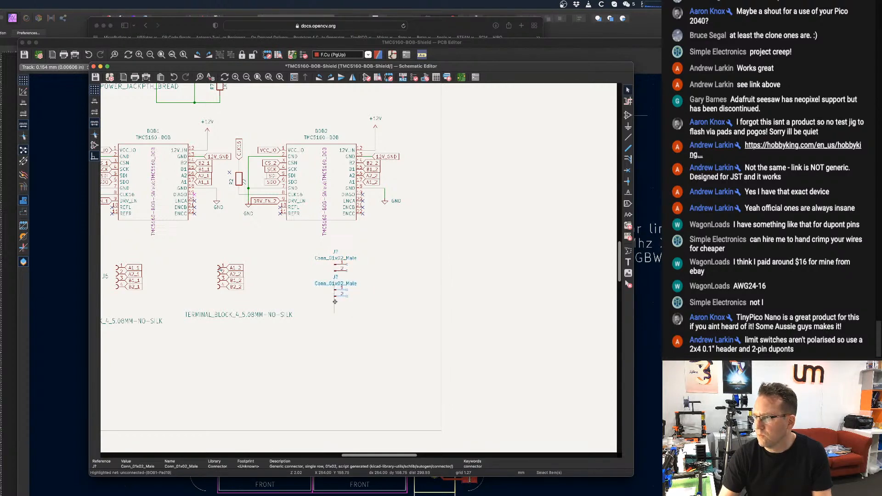
pyautogui.hotkey('ctrl', 'd')
pyautogui.click(334, 312)
pyautogui.hotkey('ctrl', 'd')
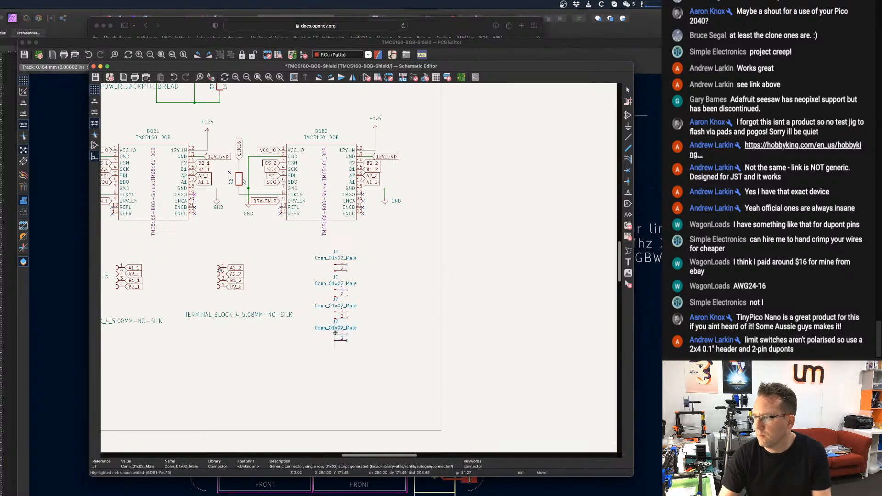
pyautogui.click(334, 330)
# Draw horizontal wire stubs about 15 mm long outward from pins 1 and 2 of the topmost two-pin connector.
pyautogui.scroll(2, 379, 290)
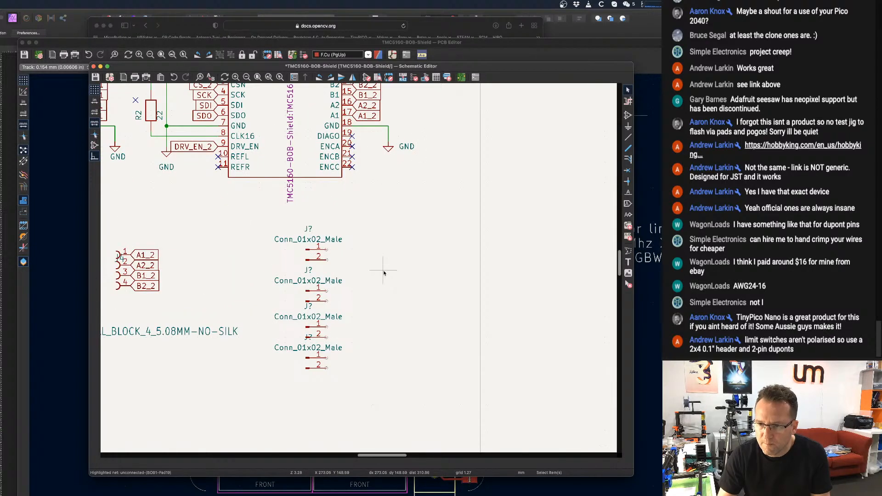
pyautogui.scroll(5, 355, 234)
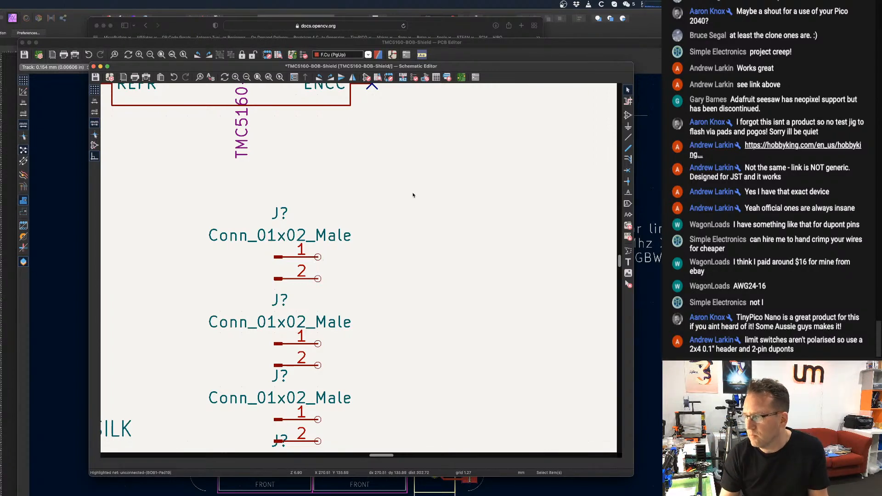
pyautogui.scroll(-2, 376, 243)
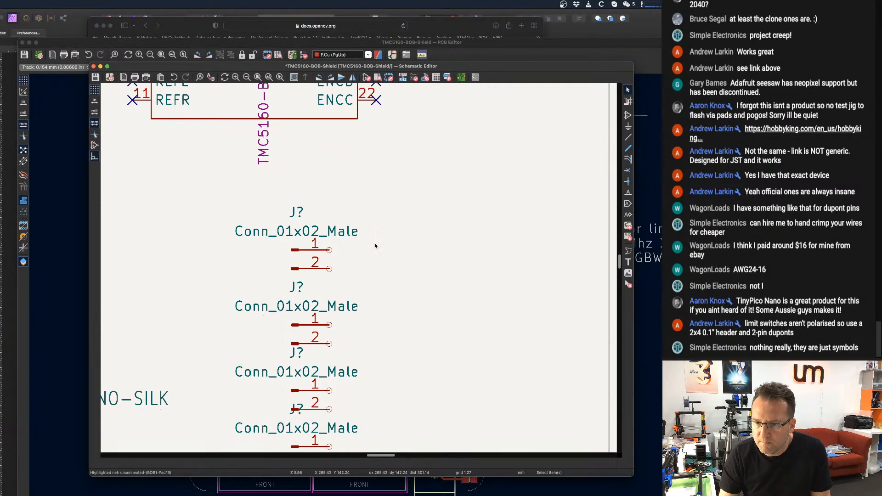
pyautogui.scroll(-1, 404, 215)
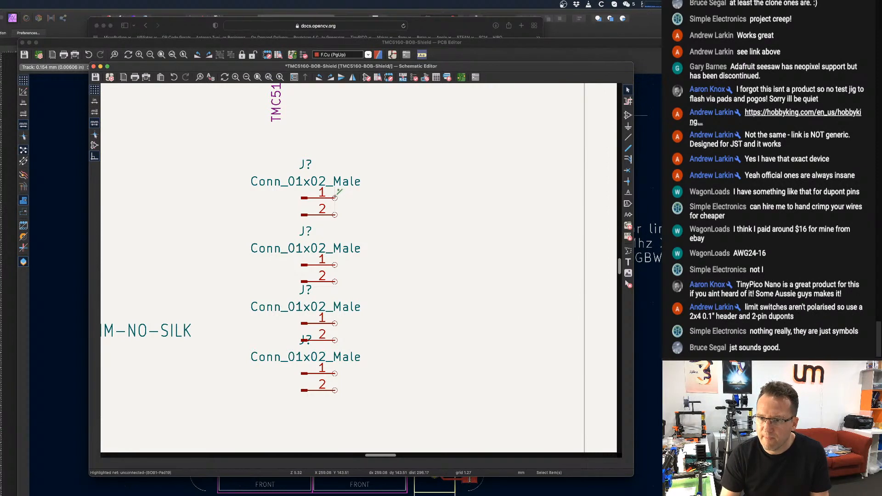
pyautogui.click(335, 197)
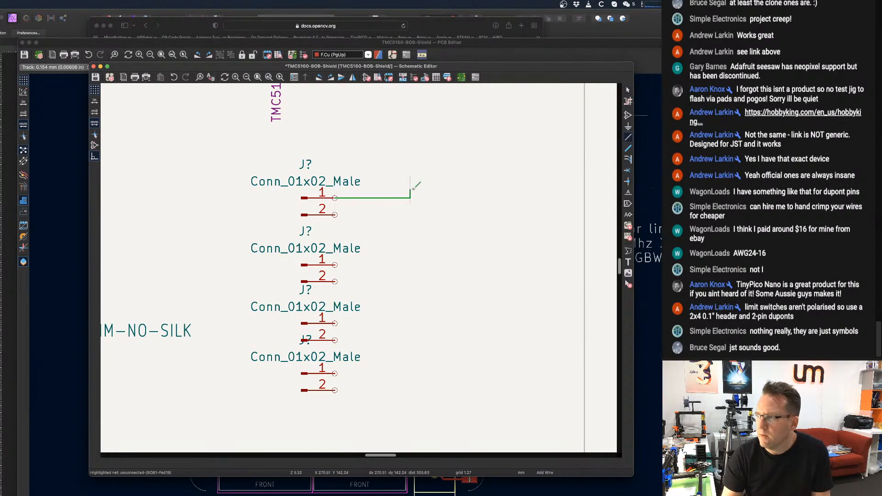
pyautogui.doubleClick(436, 198)
pyautogui.click(335, 214)
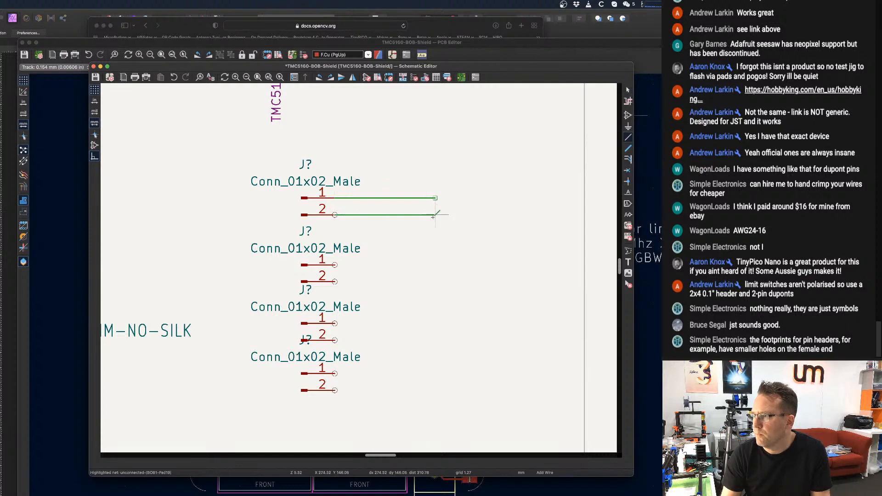
pyautogui.doubleClick(435, 215)
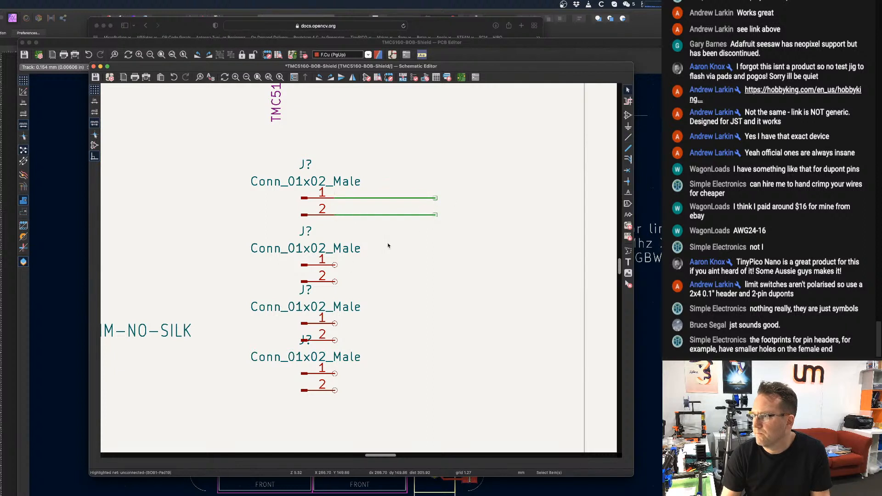
# Draw matching wire stubs from pins 1 and 2 of the second connector, ending in line with the first pair.
pyautogui.click(334, 265)
pyautogui.doubleClick(435, 265)
pyautogui.press('Escape')
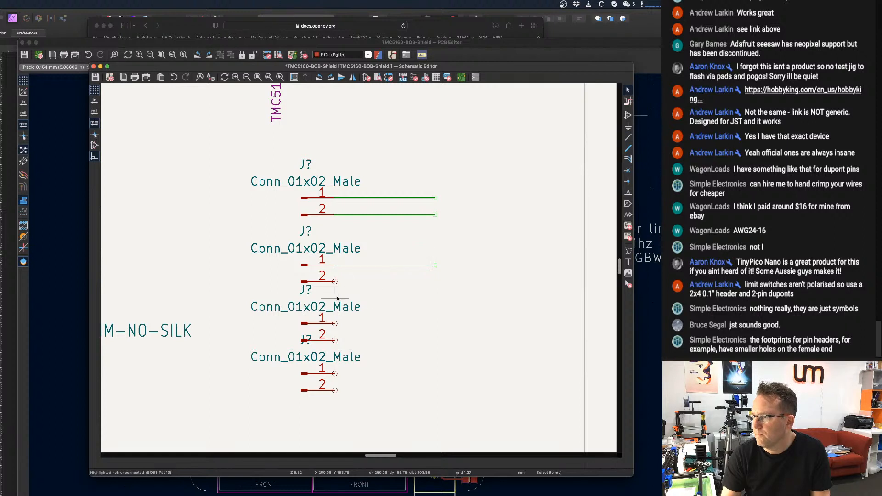
pyautogui.press('w')
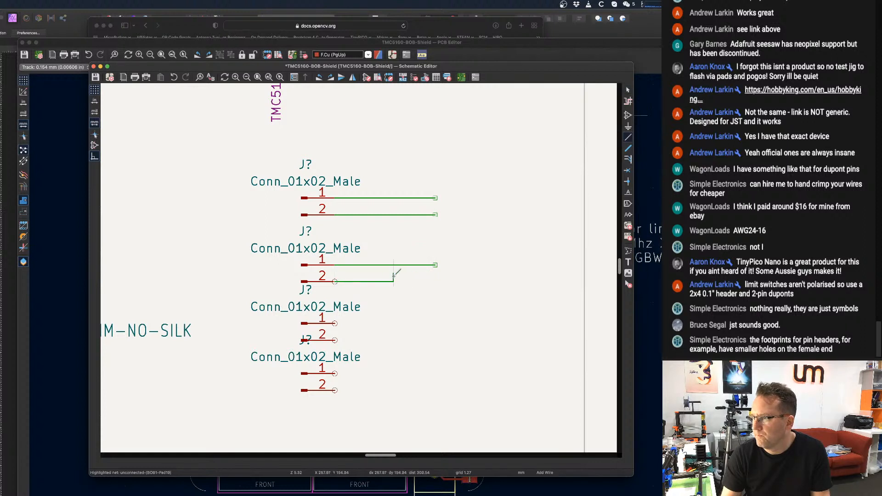
pyautogui.doubleClick(435, 281)
pyautogui.press('Escape')
# Draw matching wire stubs from pins 1 and 2 of the third connector, aligned with the stubs above.
pyautogui.press('w')
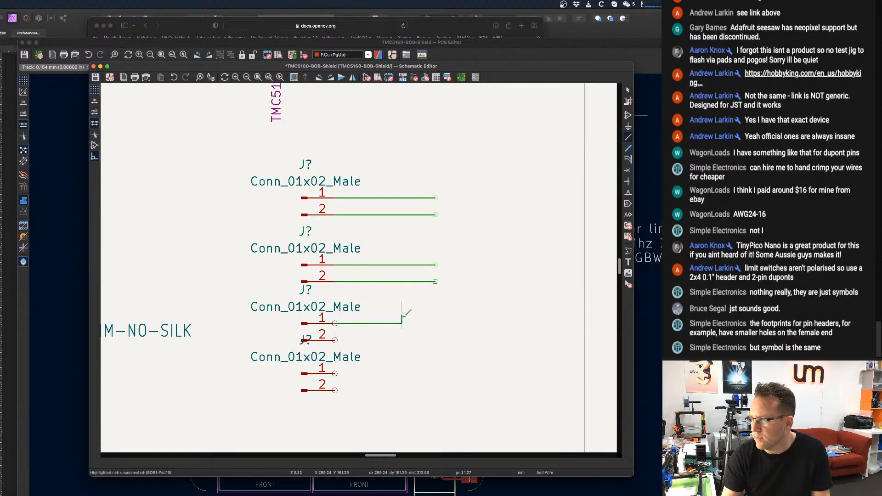
pyautogui.doubleClick(435, 323)
pyautogui.press('Escape')
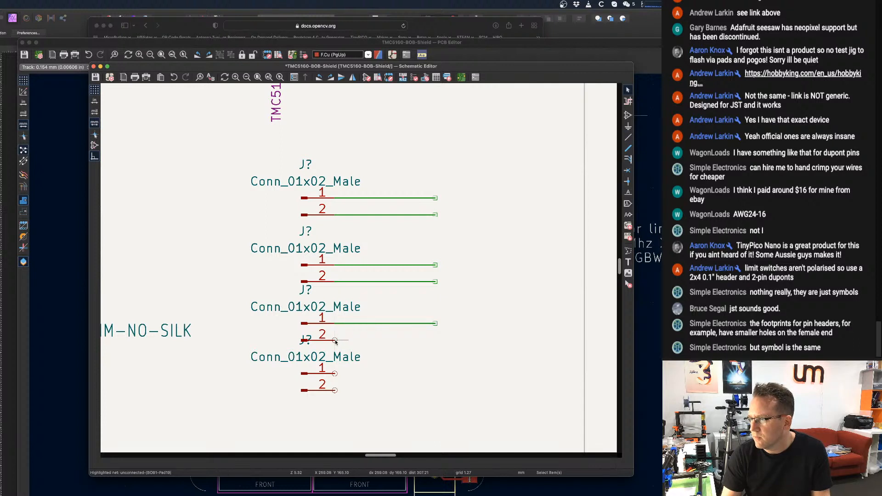
pyautogui.press('w')
pyautogui.doubleClick(435, 340)
pyautogui.press('Escape')
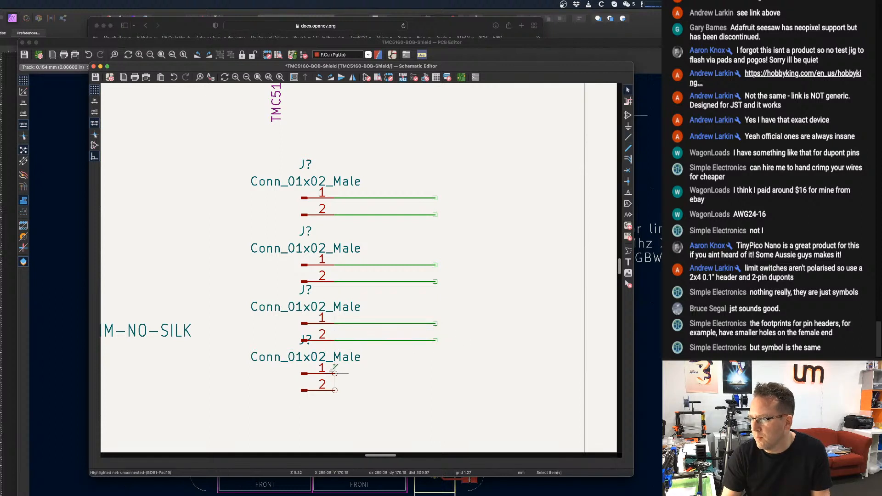
# Draw matching wire stubs from pins 1 and 2 of the fourth, lowest connector.
pyautogui.press('w')
pyautogui.doubleClick(435, 374)
pyautogui.press('Escape')
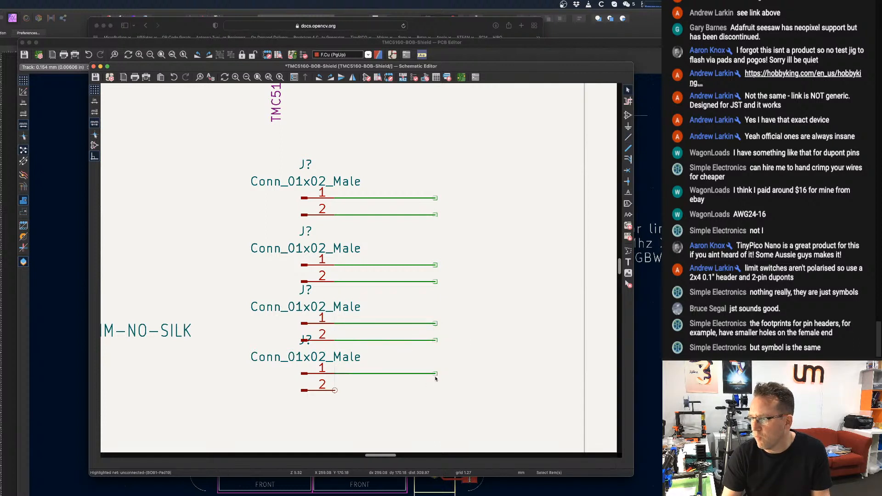
pyautogui.press('w')
pyautogui.doubleClick(436, 390)
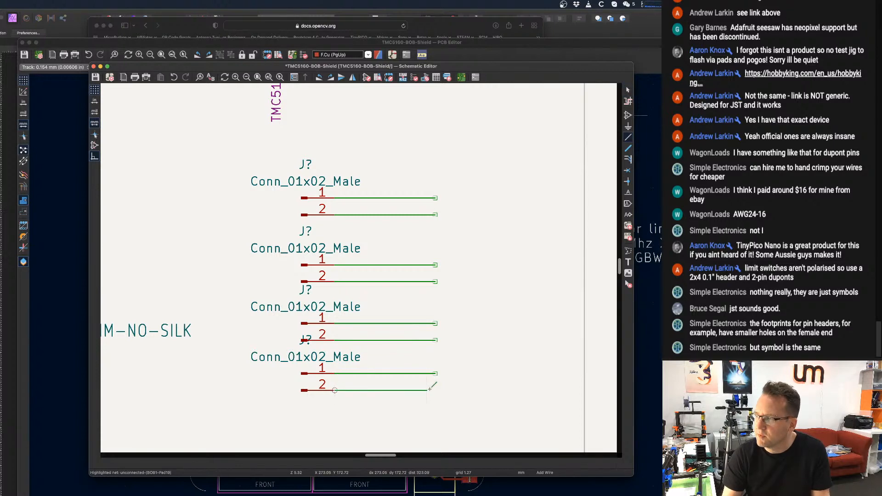
pyautogui.press('Escape')
# Delete the three lower duplicated connectors with their wires, keeping only the topmost connector and its stubs.
pyautogui.scroll(-1, 459, 354)
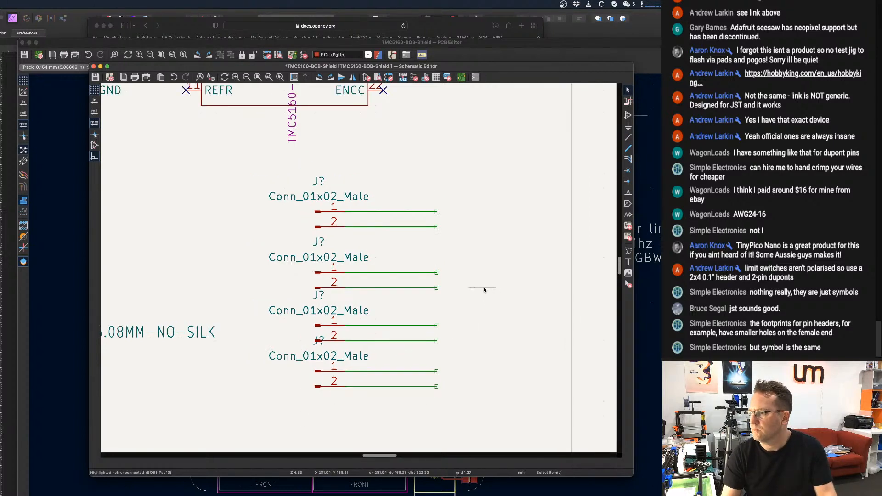
pyautogui.moveTo(430, 181); pyautogui.dragTo(427, 185, button='middle')
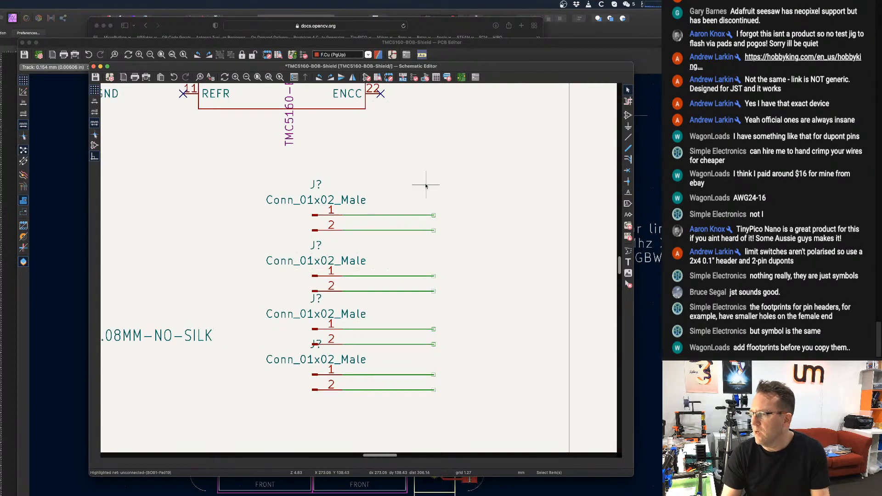
pyautogui.scroll(-1, 412, 191)
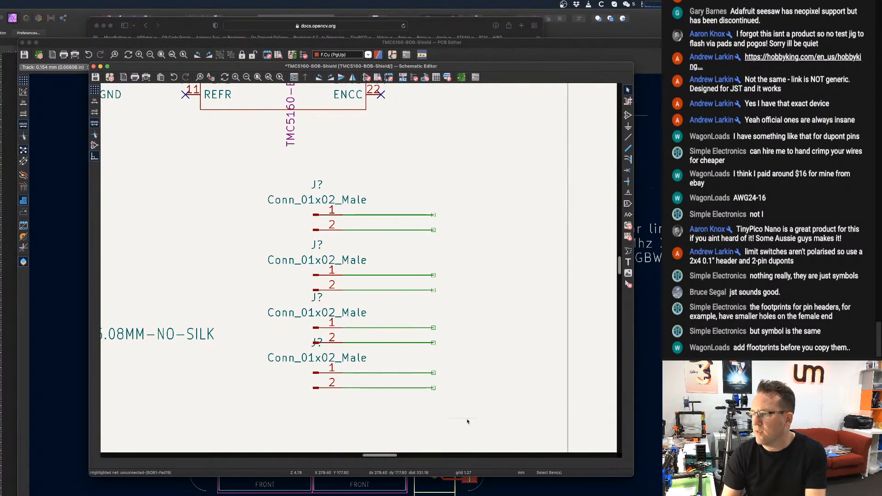
pyautogui.moveTo(453, 414); pyautogui.dragTo(231, 256)
pyautogui.press('Delete')
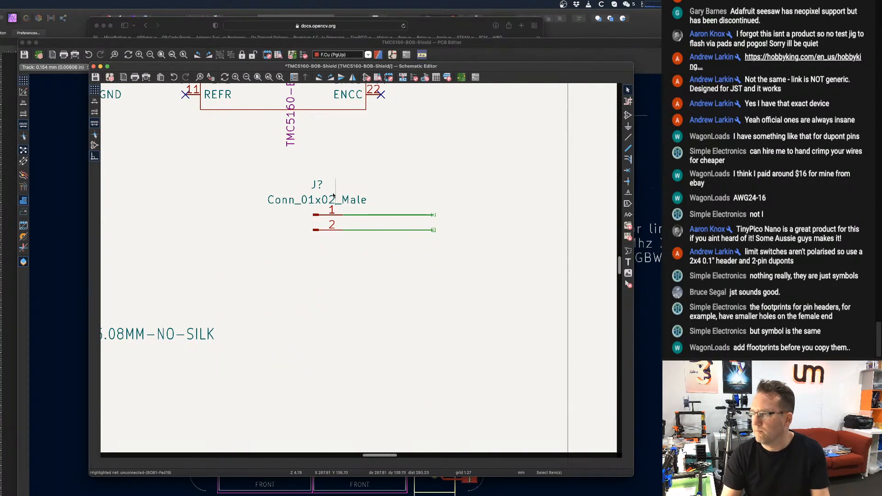
# Open the remaining connector's symbol properties and bring up the footprint library browser for its Footprint field.
pyautogui.press('v')
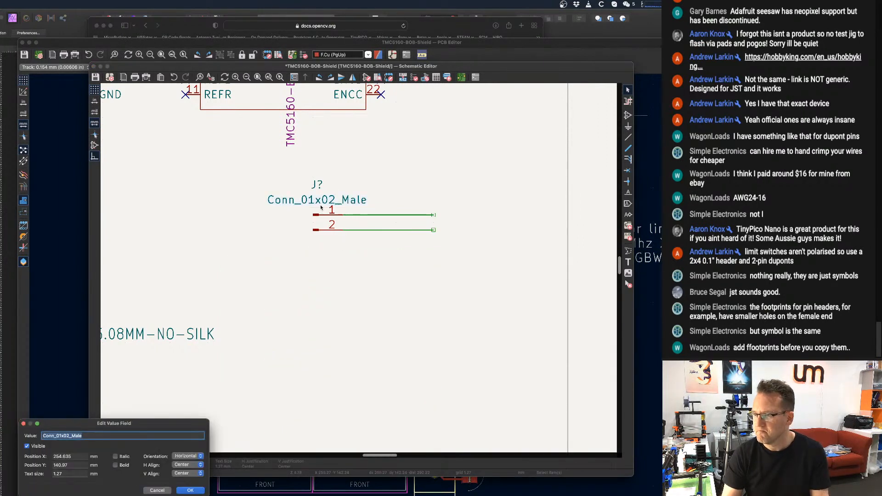
pyautogui.press('Escape')
pyautogui.press('e')
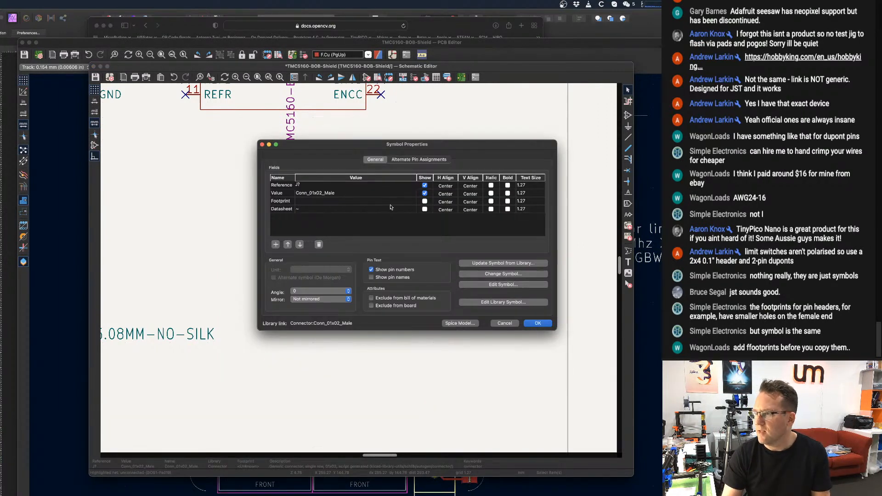
pyautogui.click(415, 201)
pyautogui.click(413, 201)
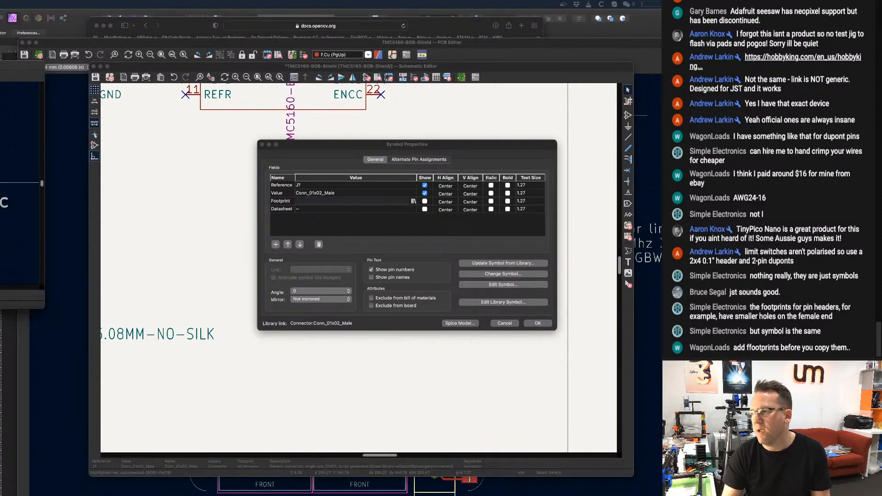
# Filter the footprint libraries for "jst-ph" and go to the two-pin JST_PH entries in Connector_JST.
pyautogui.click(177, 110)
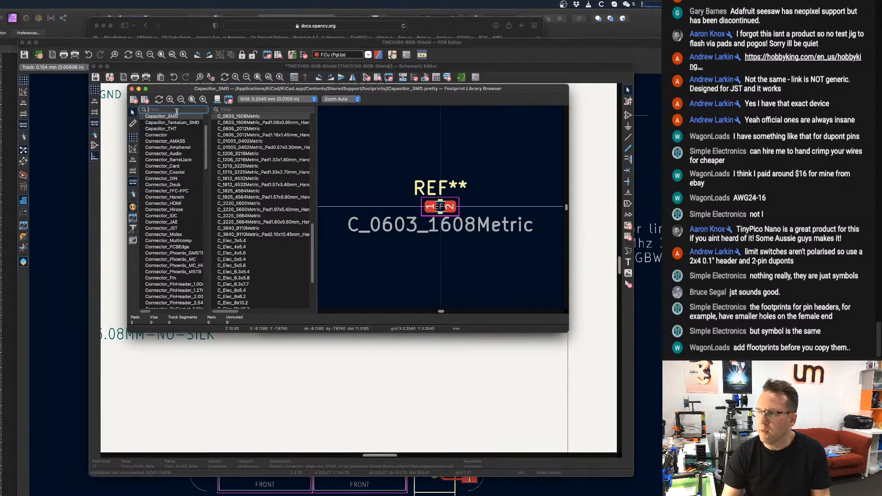
pyautogui.write('jst-ph')
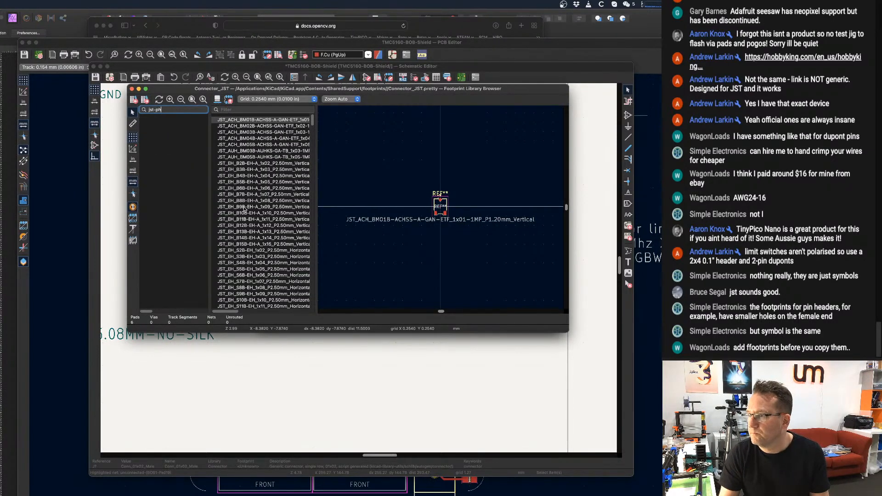
pyautogui.scroll(-10, 246, 211)
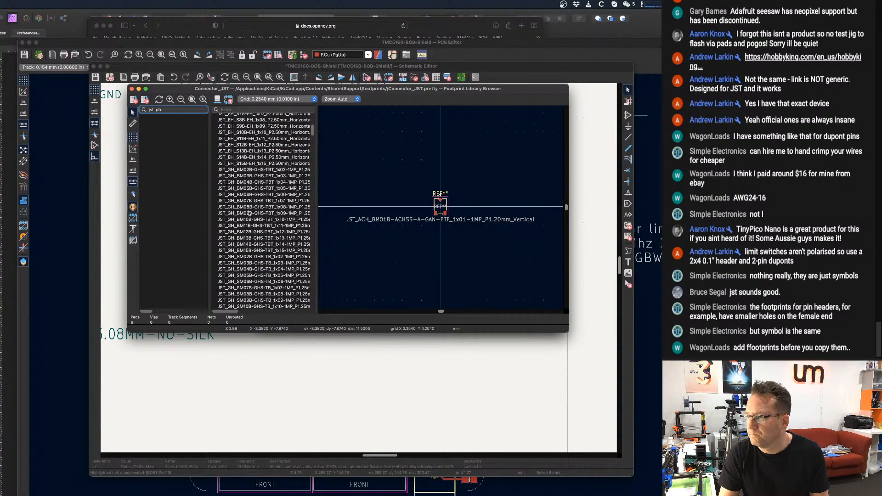
pyautogui.scroll(-15, 247, 211)
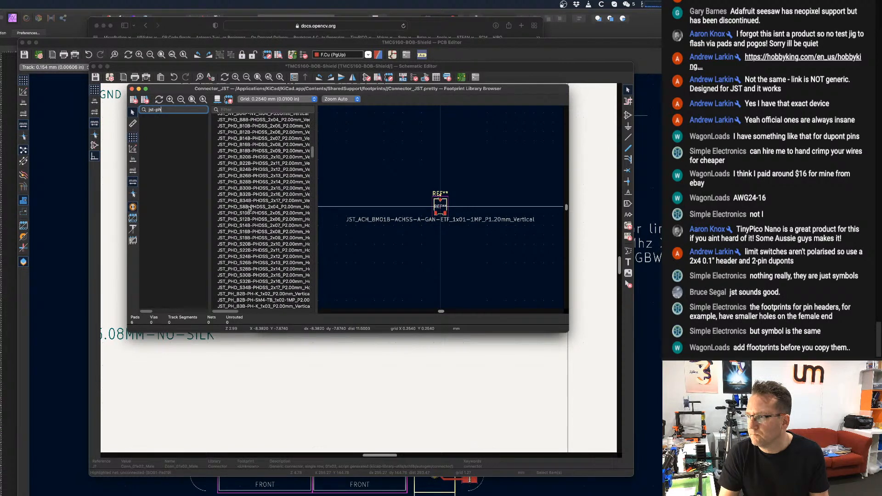
pyautogui.scroll(-1, 247, 212)
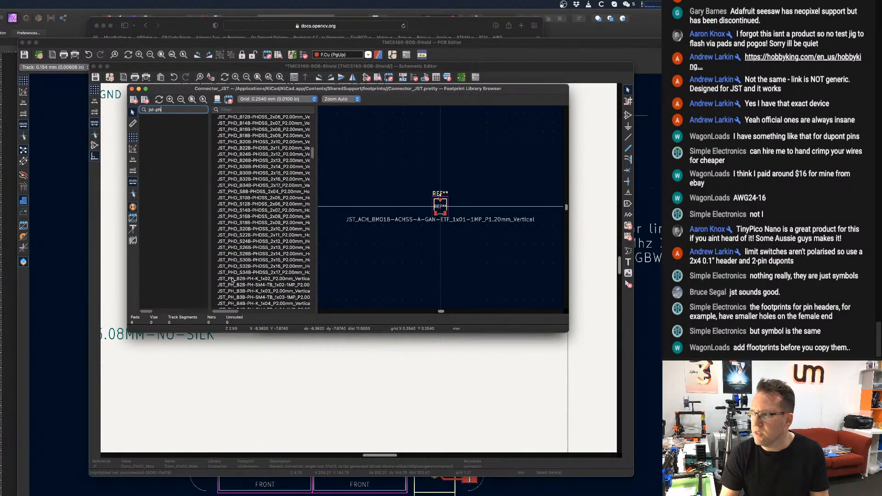
pyautogui.scroll(-1, 235, 278)
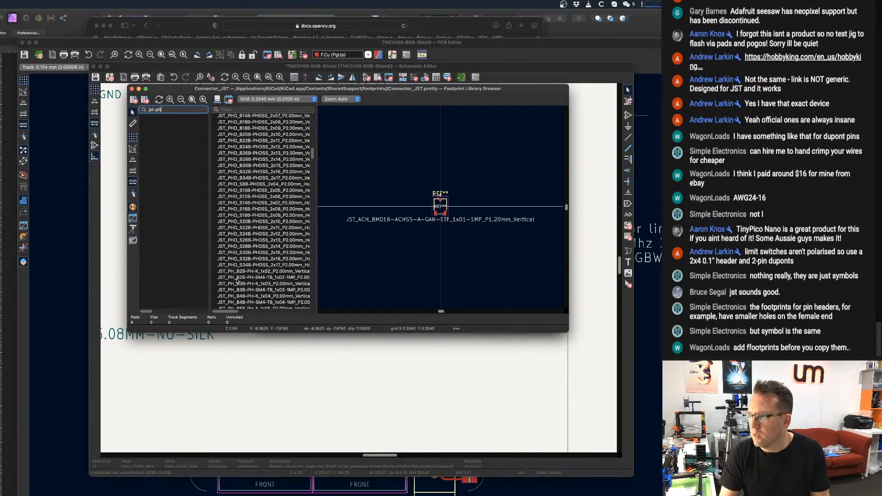
# Compare the previews of the two-, three- and four-pin JST_PH vertical footprints in Connector_JST.
pyautogui.click(248, 272)
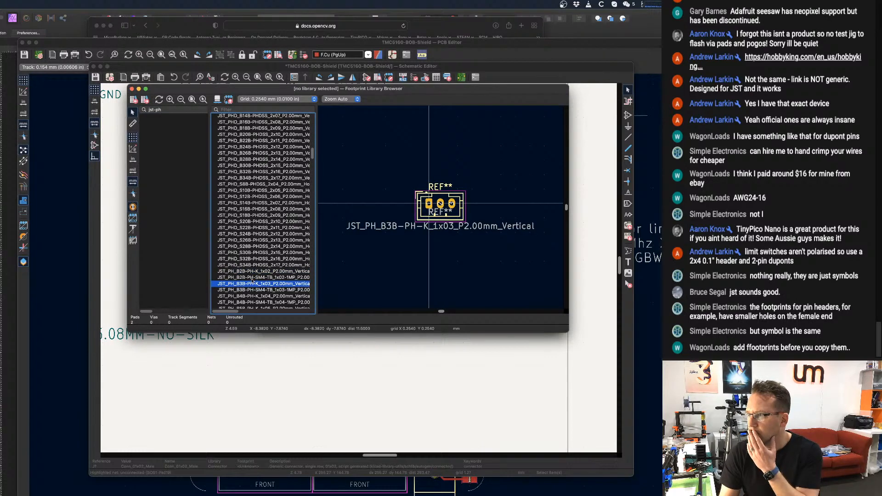
pyautogui.click(252, 278)
pyautogui.click(253, 267)
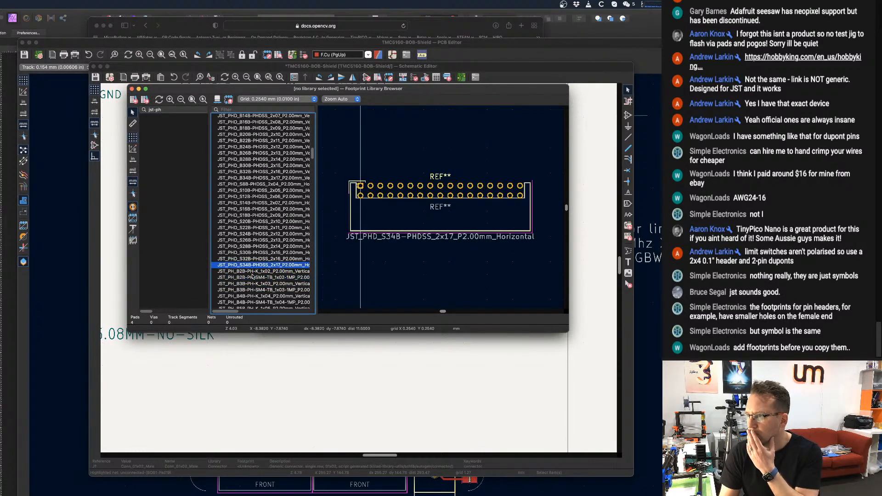
pyautogui.click(253, 273)
pyautogui.click(255, 290)
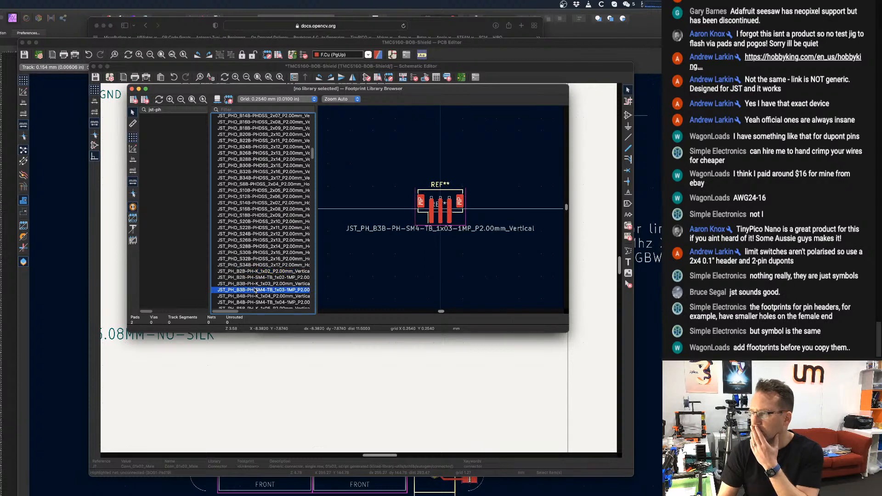
pyautogui.press('Up')
pyautogui.press('Up')
pyautogui.press('Up')
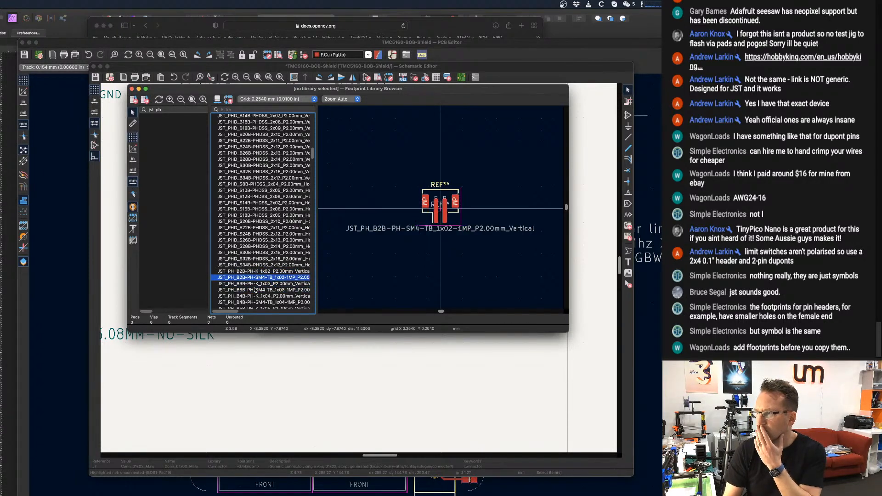
pyautogui.press('Down')
pyautogui.press('Down')
pyautogui.press('Down')
pyautogui.press('Down')
pyautogui.press('Down')
pyautogui.press('Down')
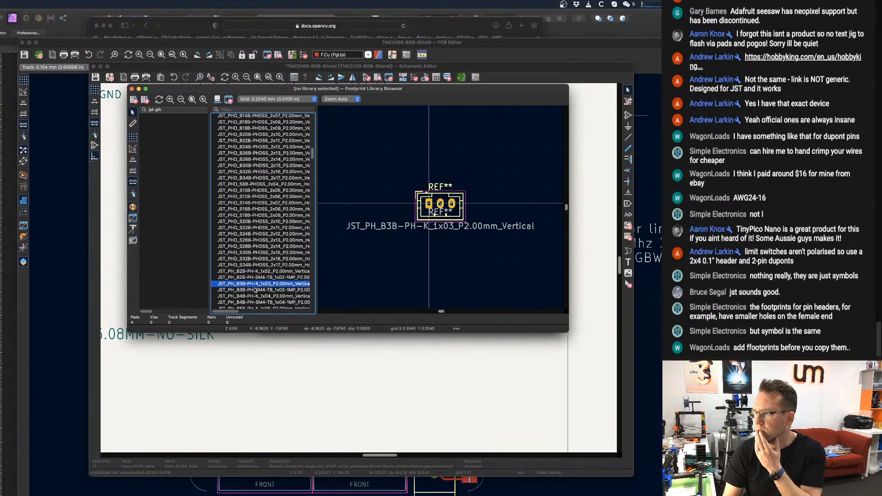
pyautogui.press('Up')
pyautogui.press('Up')
pyautogui.press('Up')
pyautogui.press('Up')
pyautogui.press('Up')
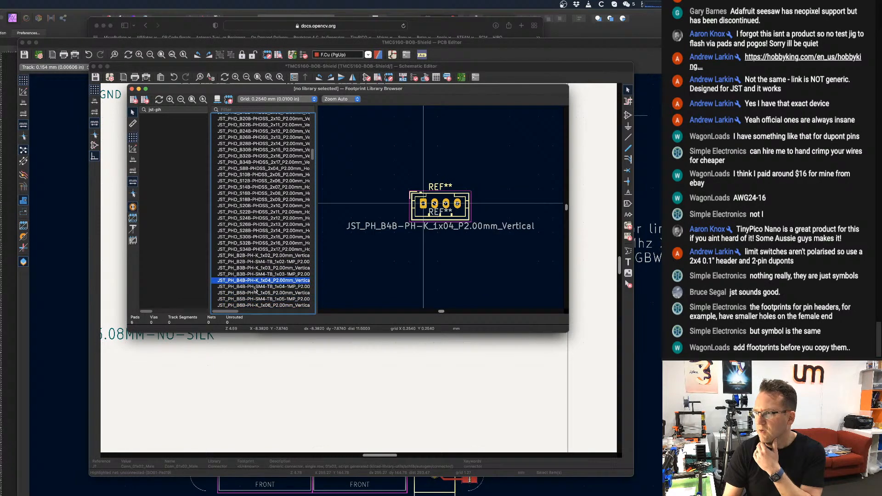
# Assign the JST_PH_B2B-PH-SM4-TB_1x02-1MP_P2.00mm_Vertical footprint to the two-pin connector.
pyautogui.press('Up')
pyautogui.press('Down')
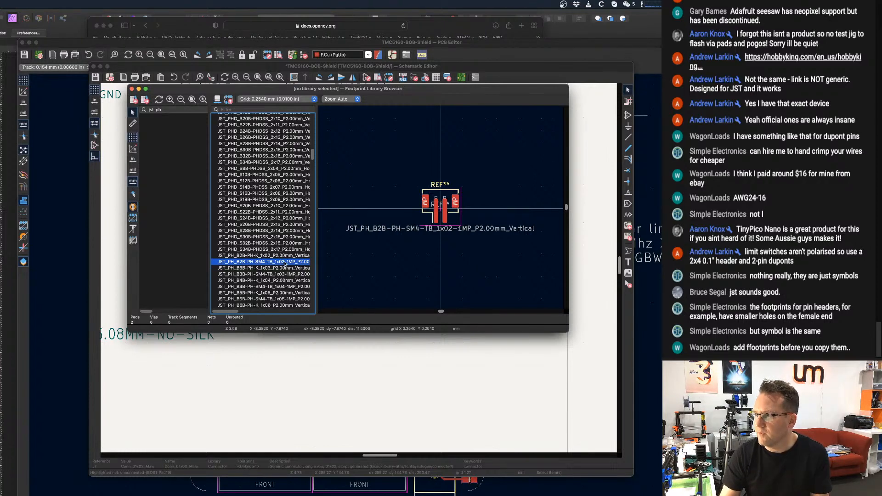
pyautogui.doubleClick(285, 261)
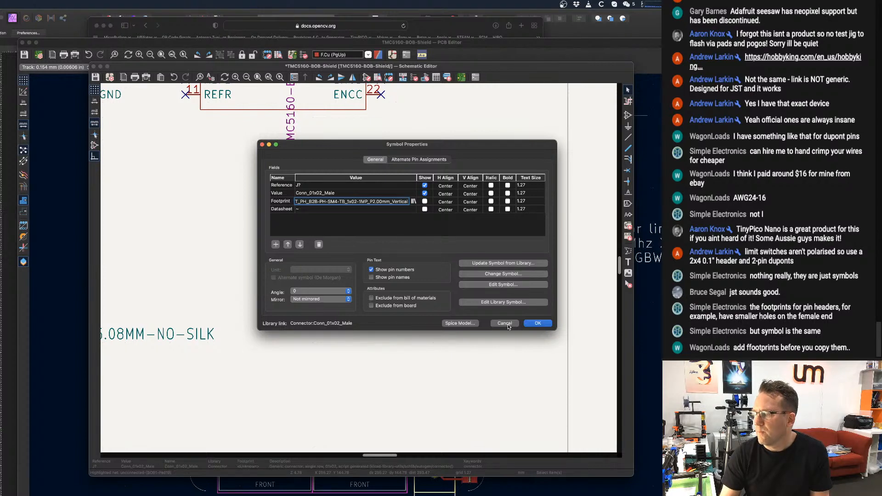
# Reopen the footprint library browser for the connector and preview JST-PICOBLADE in the UnexpectedMaker library.
pyautogui.click(413, 201)
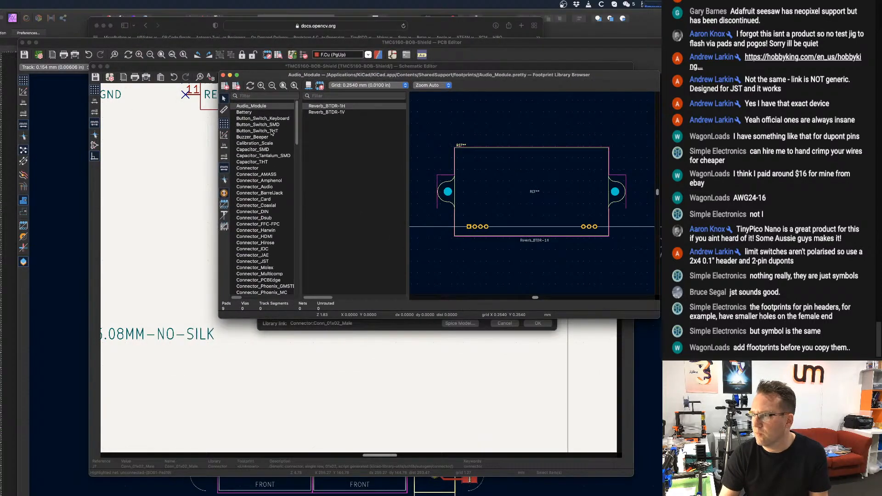
pyautogui.scroll(-10, 251, 225)
pyautogui.scroll(-10, 252, 224)
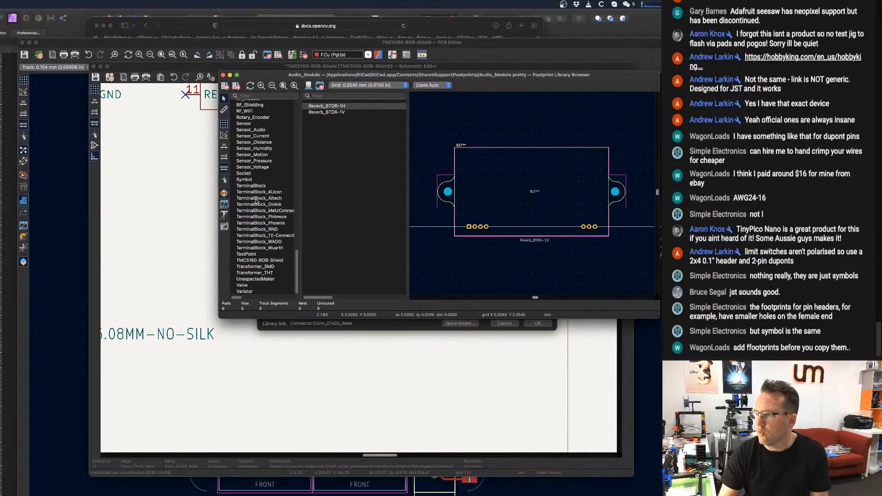
pyautogui.click(249, 279)
pyautogui.click(339, 156)
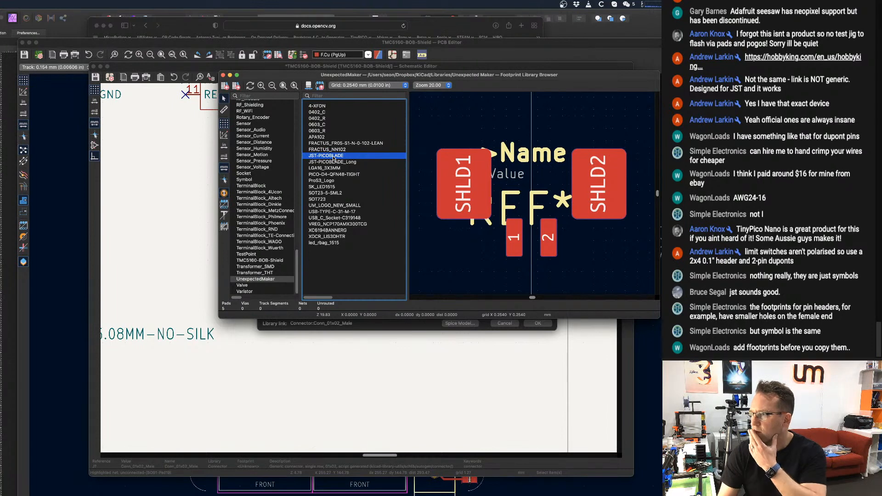
# Look through the other UnexpectedMaker footprints for a two-pin JST-PH part and close the browser without choosing one.
pyautogui.click(336, 162)
pyautogui.press('Down')
pyautogui.press('Down')
pyautogui.press('Down')
pyautogui.press('Down')
pyautogui.press('Down')
pyautogui.press('Down')
pyautogui.press('Down')
pyautogui.press('Down')
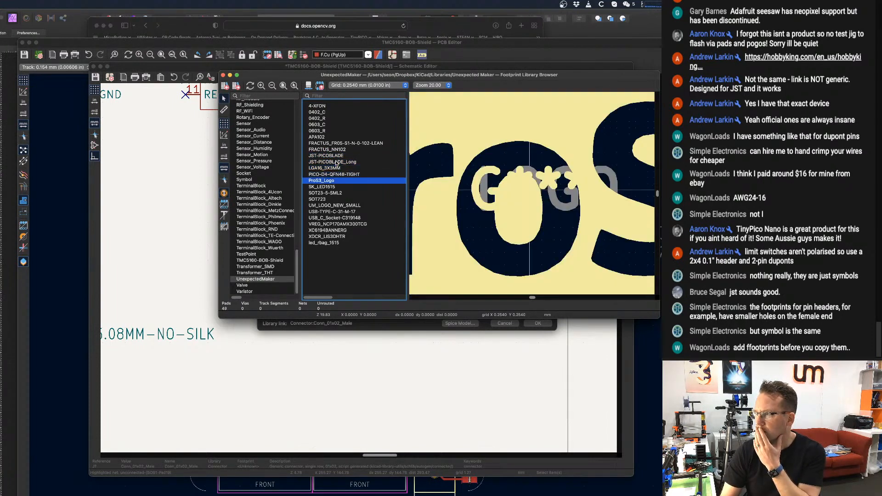
pyautogui.press('Up')
pyautogui.press('Up')
pyautogui.press('Up')
pyautogui.press('Up')
pyautogui.press('Up')
pyautogui.press('Up')
pyautogui.press('Up')
pyautogui.press('Up')
pyautogui.press('Up')
pyautogui.press('Up')
pyautogui.press('Up')
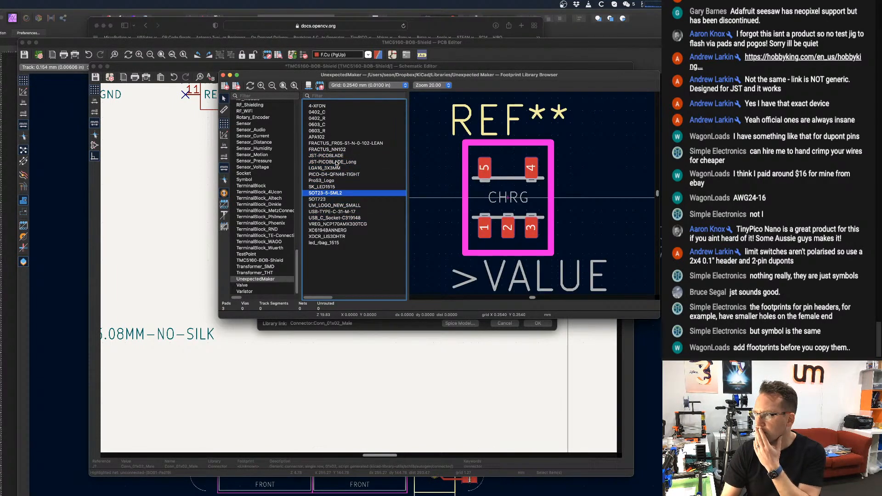
pyautogui.press('Up')
pyautogui.press('Up')
pyautogui.press('Up')
pyautogui.press('Up')
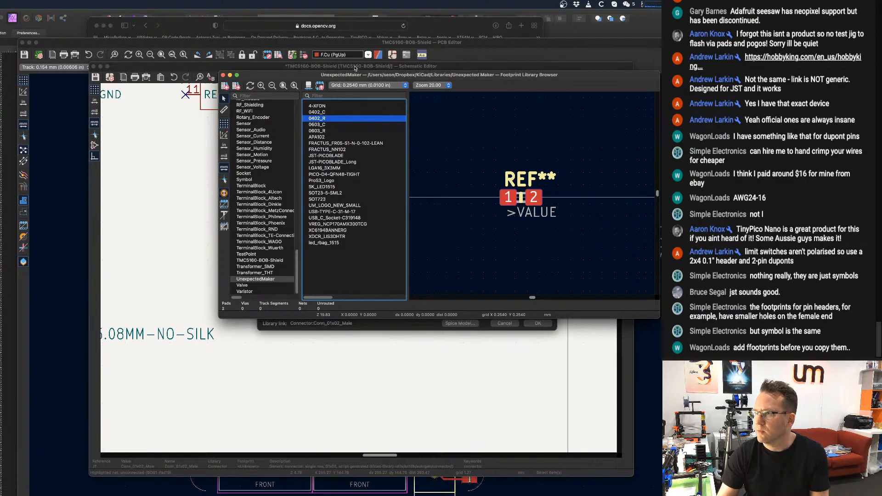
pyautogui.click(223, 75)
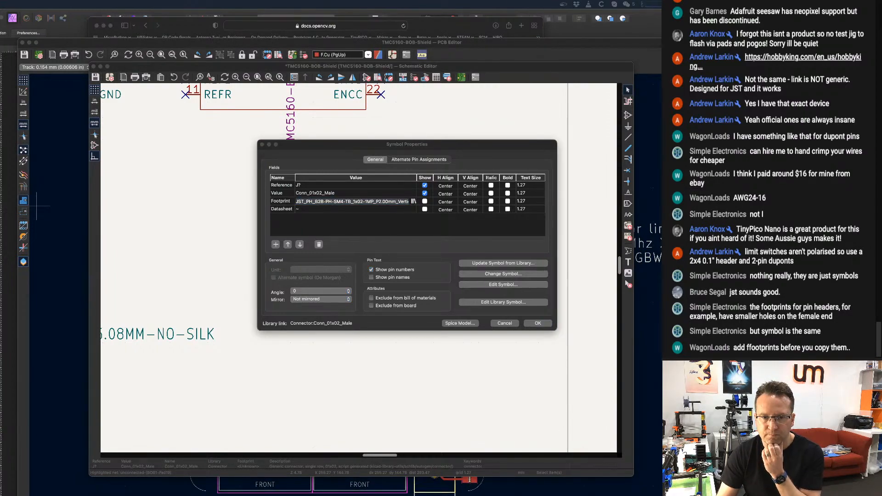
# Assign the JSTPH2-NO-SILK footprint from the UnexpectedMaker library to the connector, accept its properties and save the schematic.
pyautogui.moveTo(661, 18); pyautogui.dragTo(277, 117)
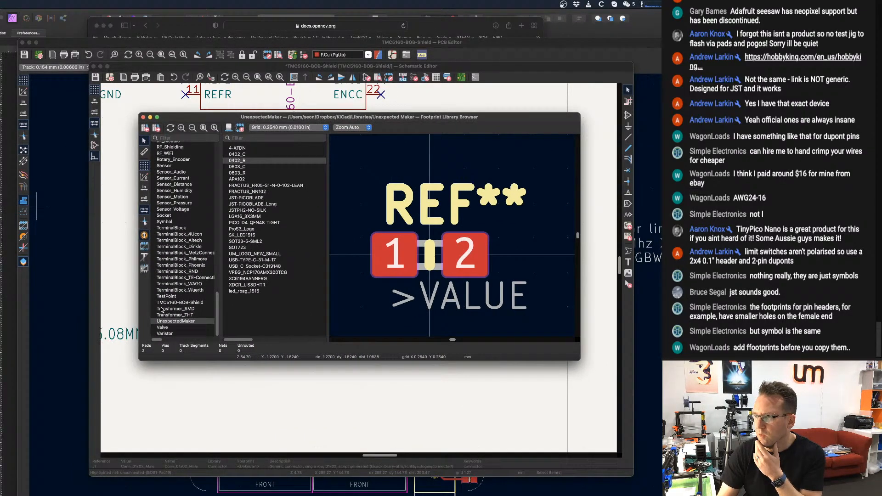
pyautogui.click(252, 211)
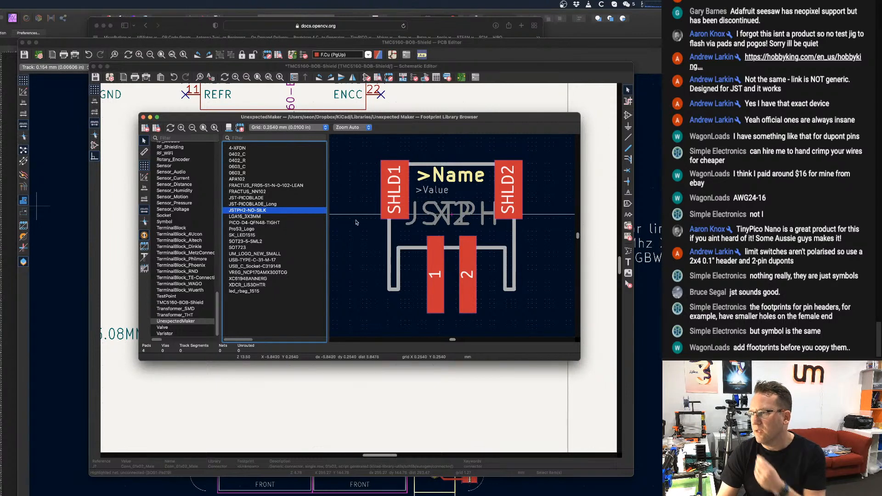
pyautogui.doubleClick(265, 211)
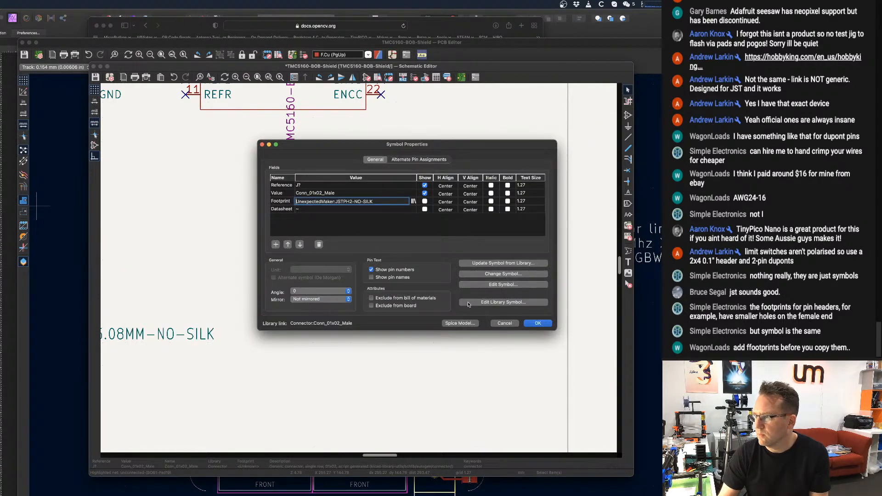
pyautogui.click(545, 323)
pyautogui.scroll(-1, 434, 255)
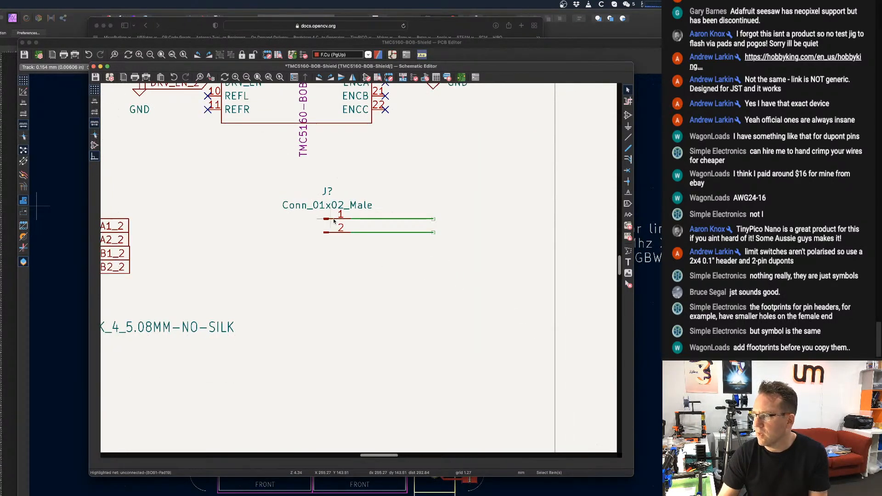
pyautogui.scroll(-1, 332, 221)
pyautogui.press('super+s')
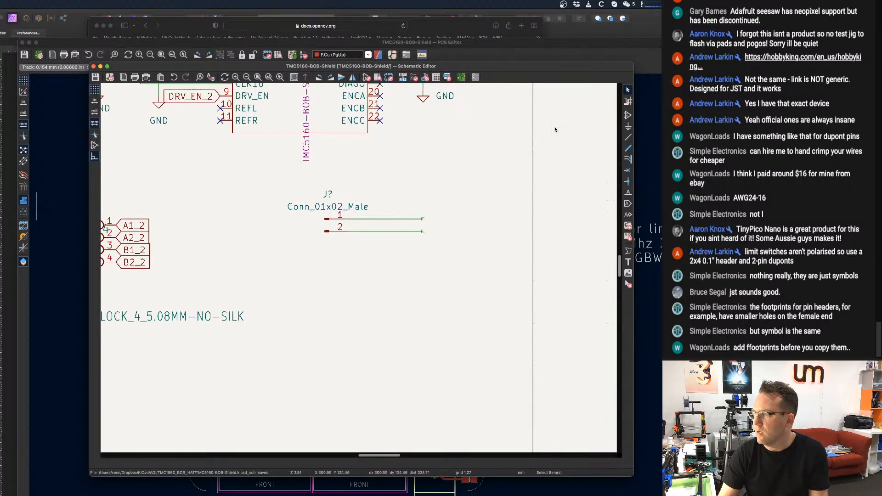
# Place a net label LIMIT_01_P on the free end of the connector's pin 1 wire.
pyautogui.click(628, 192)
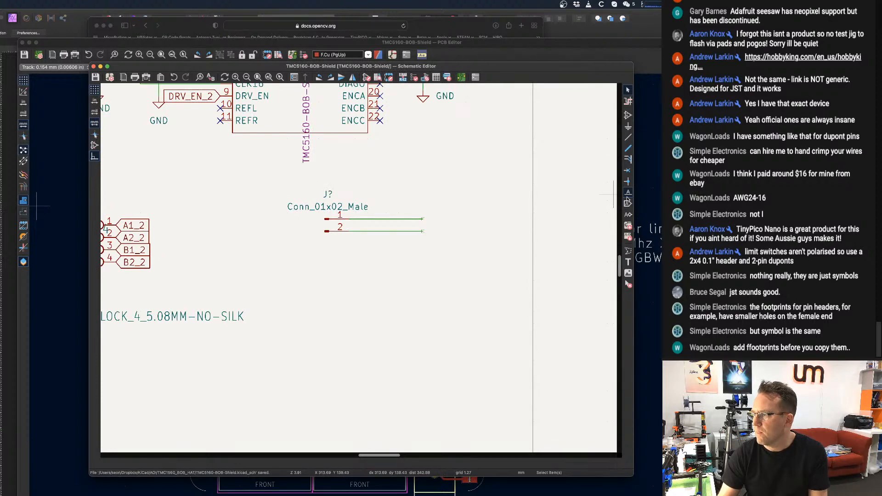
pyautogui.click(378, 216)
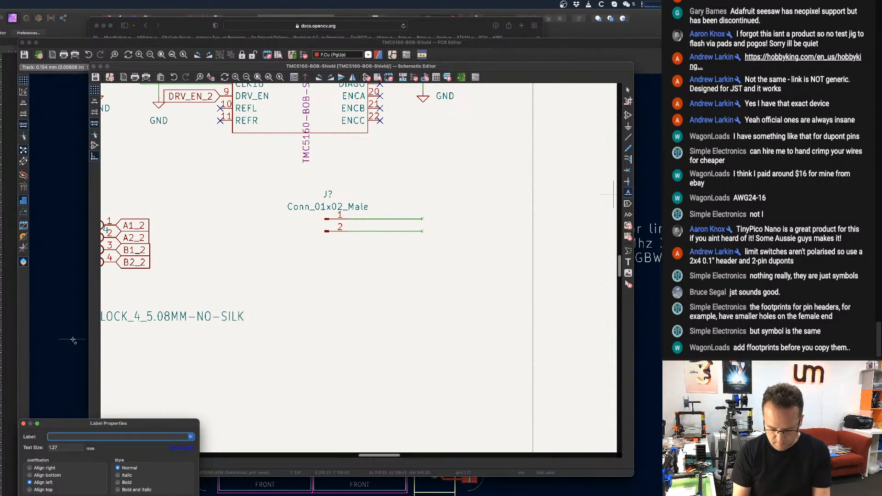
pyautogui.write('LIMIT')
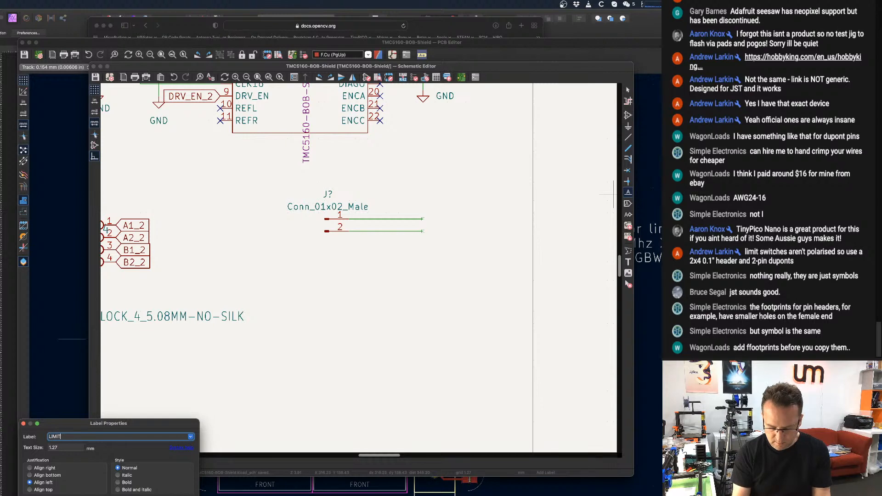
pyautogui.write('_01_P')
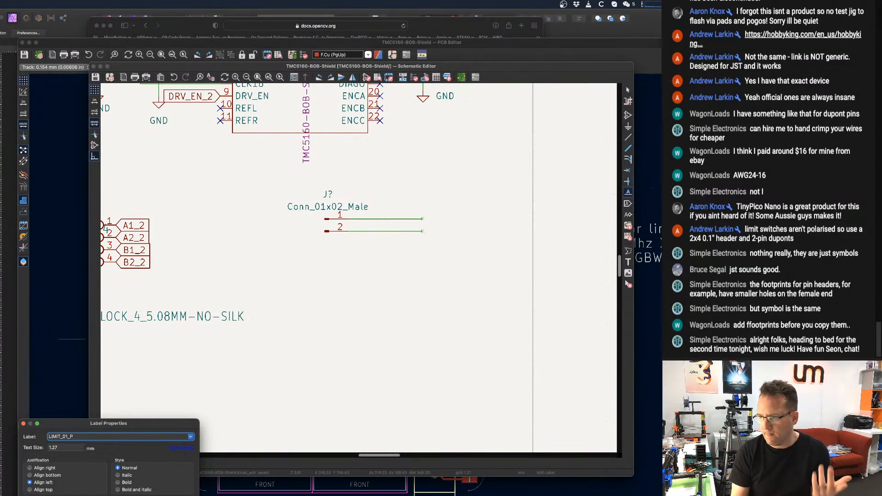
pyautogui.press('Return')
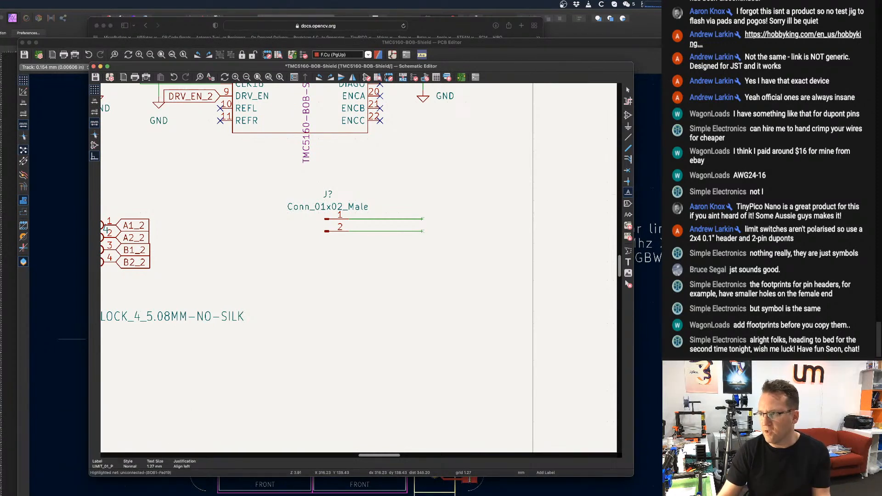
pyautogui.click(424, 219)
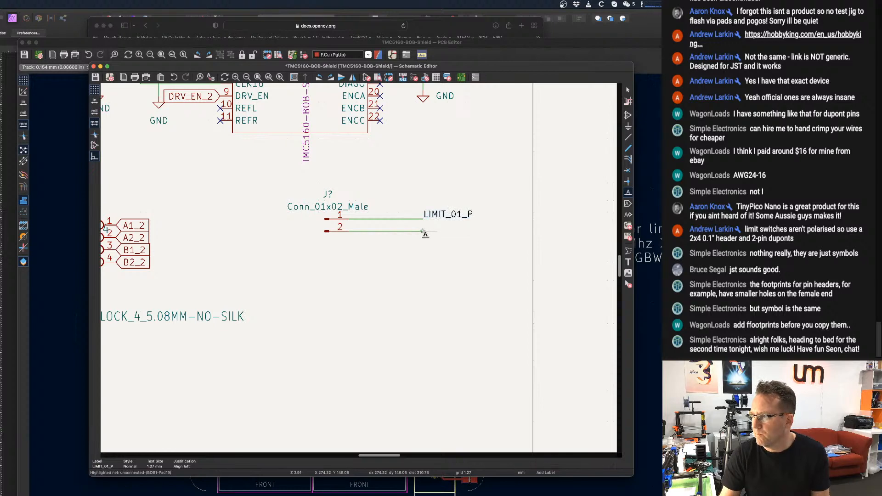
pyautogui.press('Escape')
# Copy the LIMIT_01_P label onto the end of the pin 2 wire and rename the copy LIMIT_01_N.
pyautogui.press('super+c')
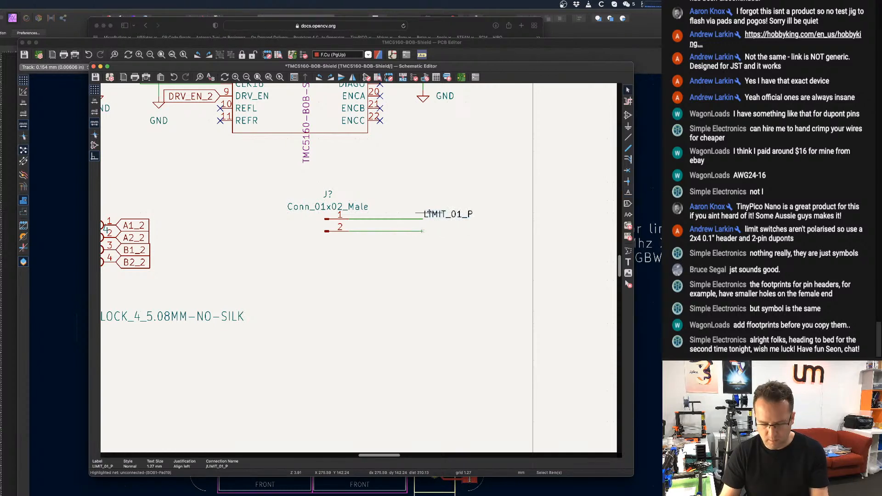
pyautogui.press('super+v')
pyautogui.click(424, 230)
pyautogui.click(422, 232)
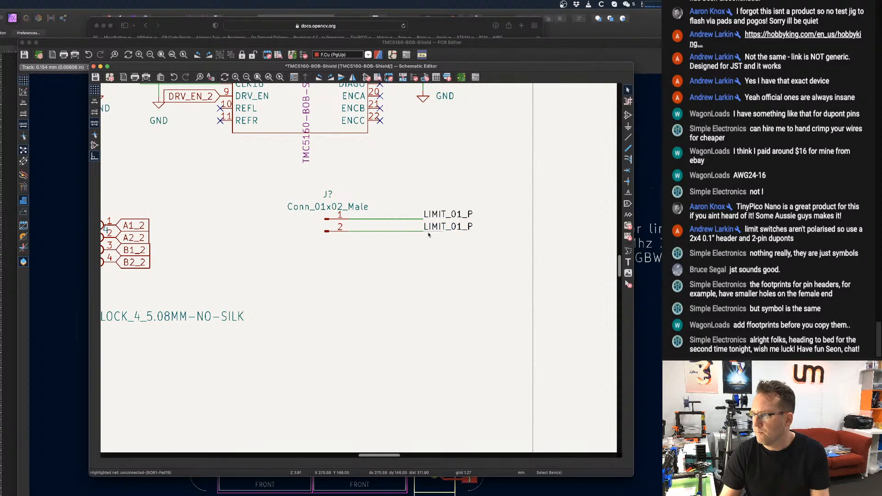
pyautogui.doubleClick(429, 229)
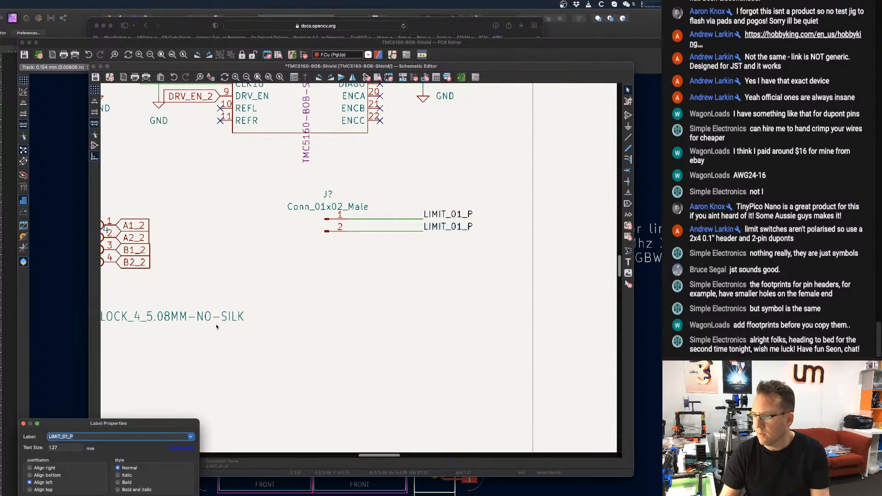
pyautogui.click(79, 436)
pyautogui.press('BackSpace')
pyautogui.write('N')
pyautogui.press('Return')
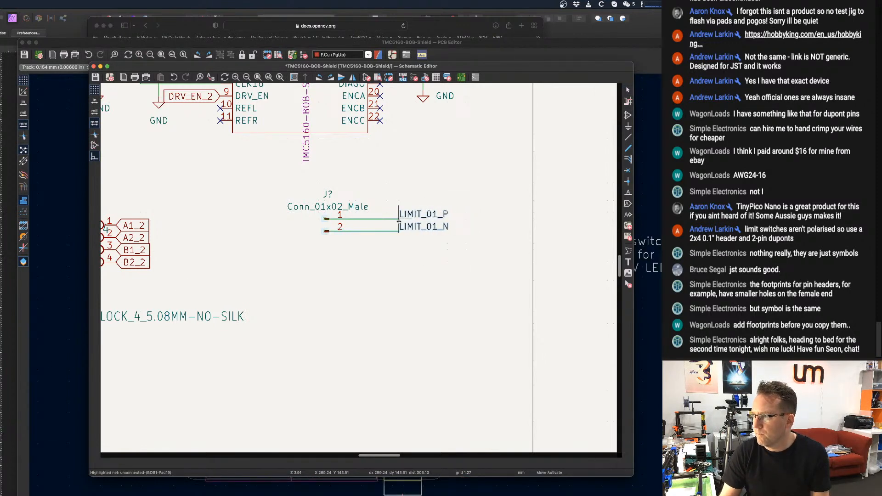
# Try to shift the labelled wire ends closer to the connector by moving and dragging them.
pyautogui.press('m')
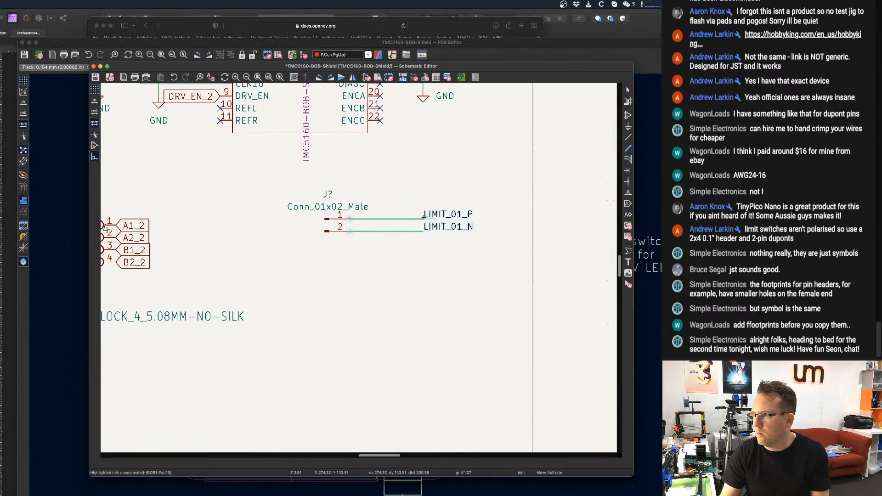
pyautogui.click(439, 219)
pyautogui.press('super+z')
pyautogui.moveTo(450, 249); pyautogui.dragTo(415, 200)
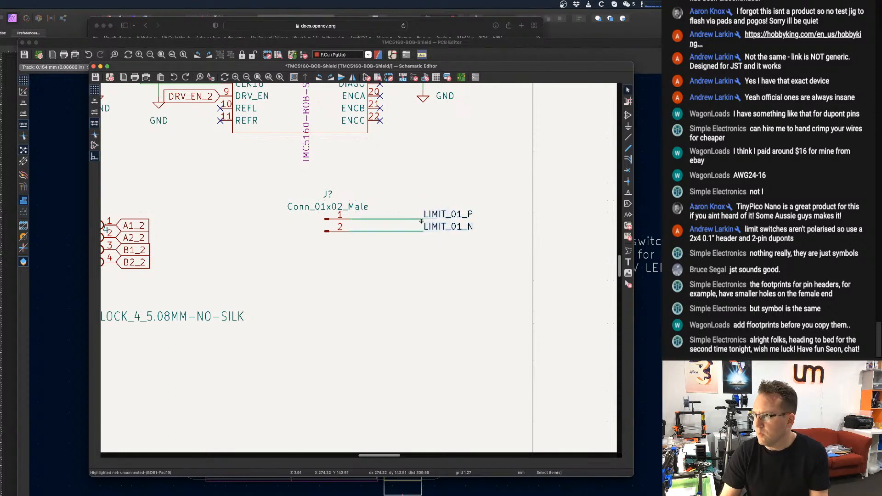
pyautogui.press('g')
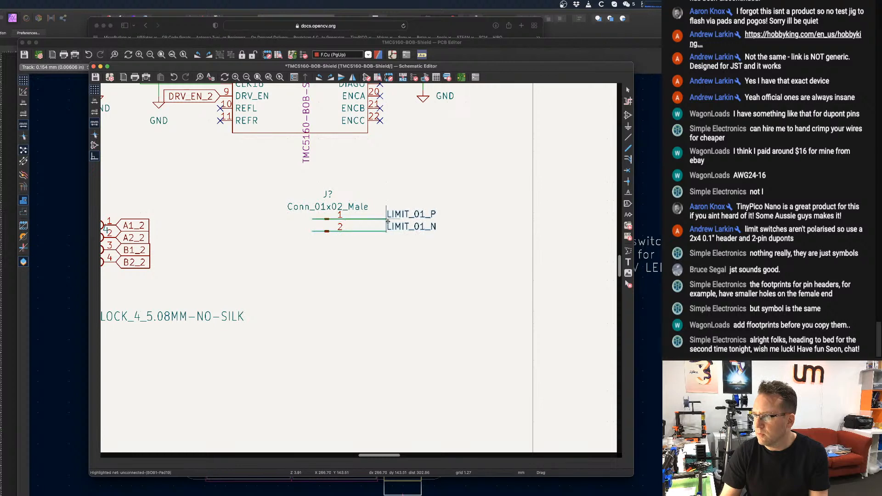
pyautogui.click(421, 220)
# Duplicate the two-pin connector with its wires and LIMIT labels three times, stacking the copies below the original.
pyautogui.scroll(-2, 385, 281)
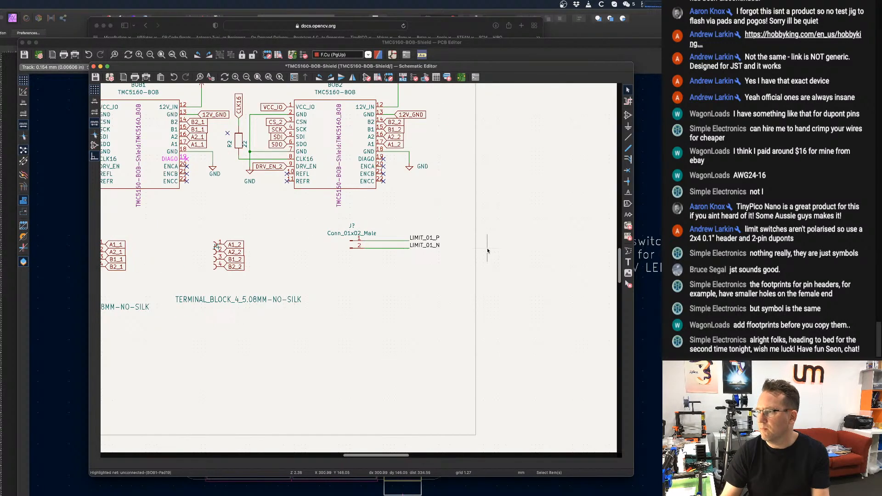
pyautogui.moveTo(449, 262); pyautogui.dragTo(320, 217)
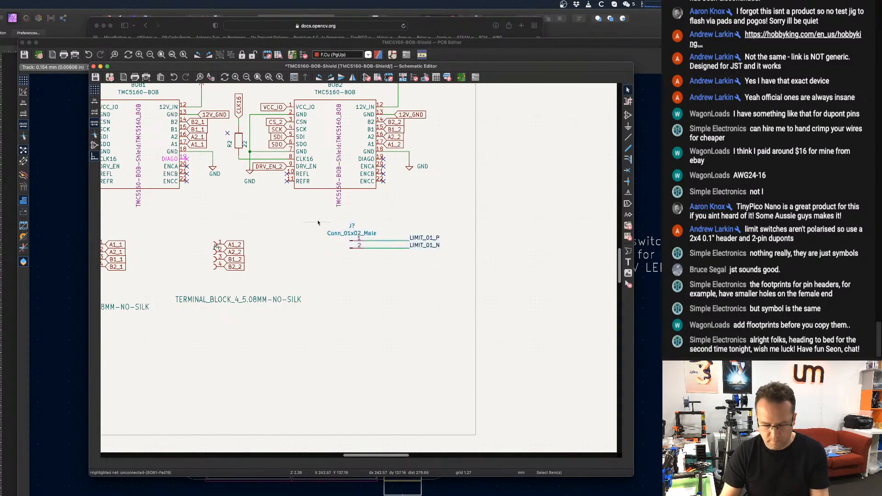
pyautogui.hotkey('ctrl', 'd')
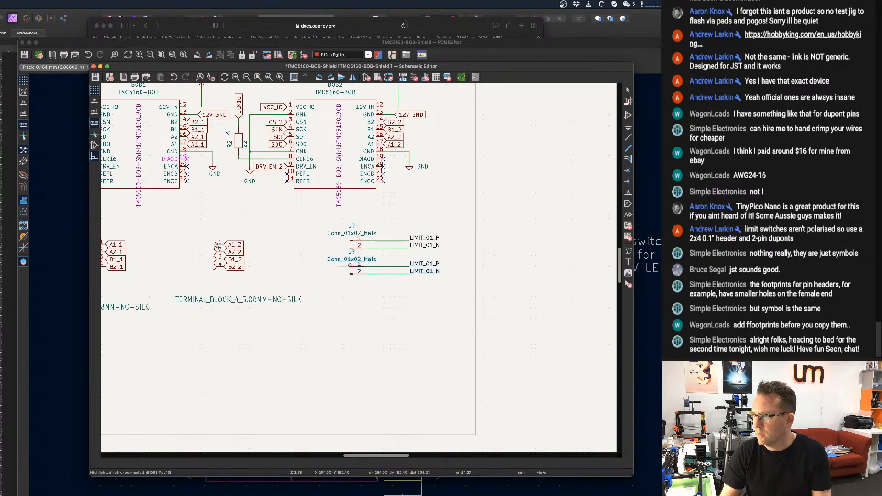
pyautogui.click(350, 265)
pyautogui.hotkey('ctrl', 'd')
pyautogui.click(349, 291)
pyautogui.hotkey('ctrl', 'd')
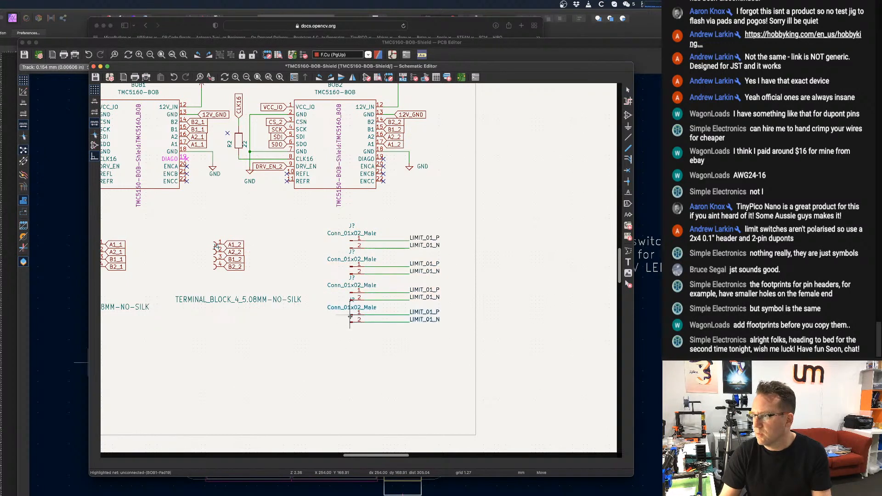
pyautogui.click(350, 319)
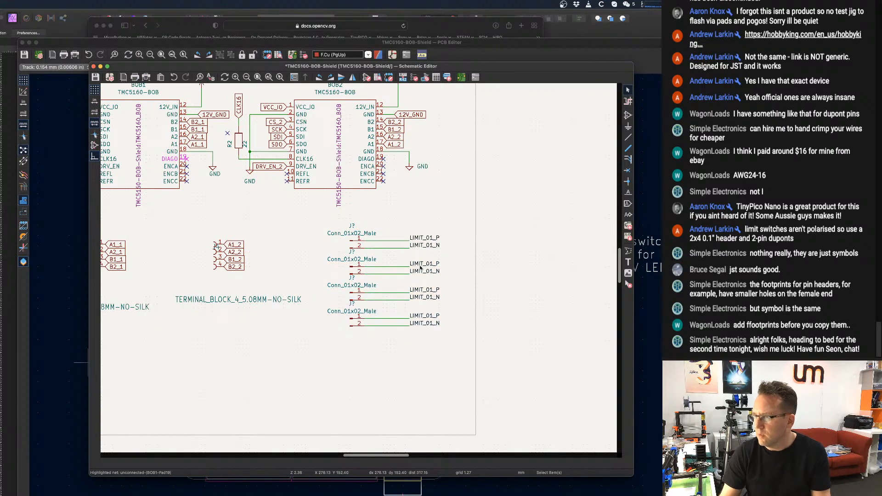
# Rename the second connector's pin 1 and pin 2 net labels LIMIT_02_P and LIMIT_02_N.
pyautogui.doubleClick(420, 266)
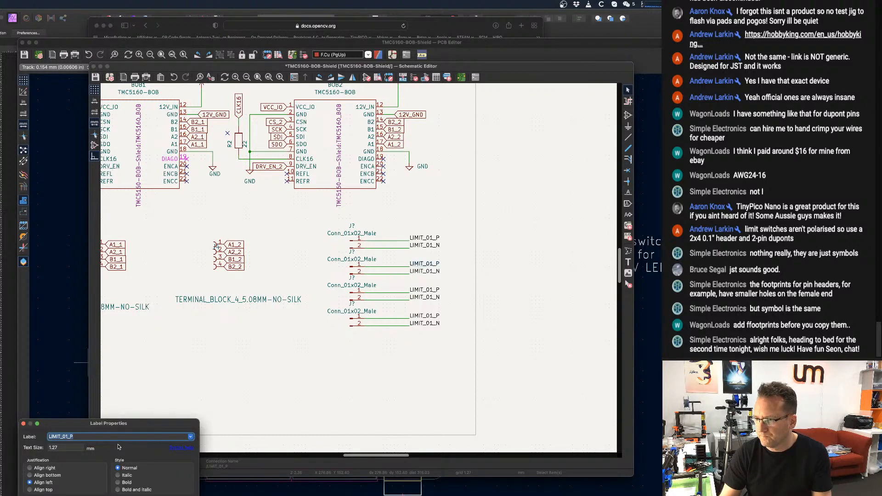
pyautogui.click(68, 437)
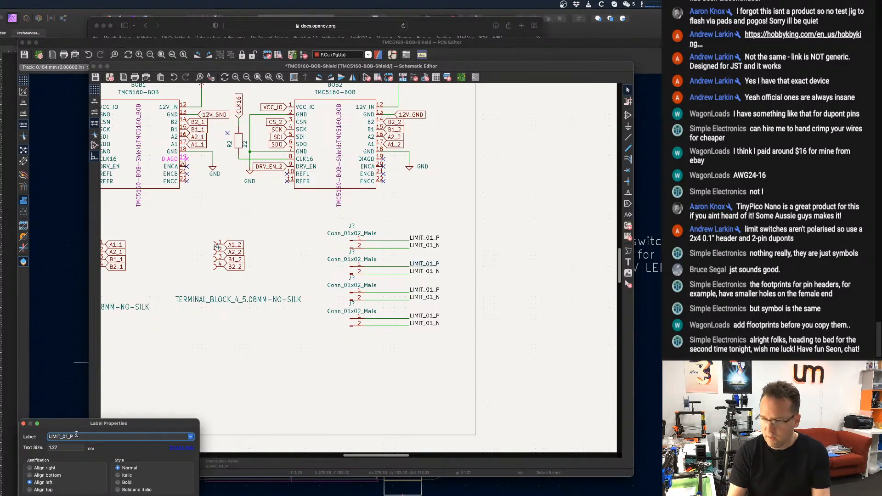
pyautogui.press('BackSpace')
pyautogui.write('2')
pyautogui.press('Return')
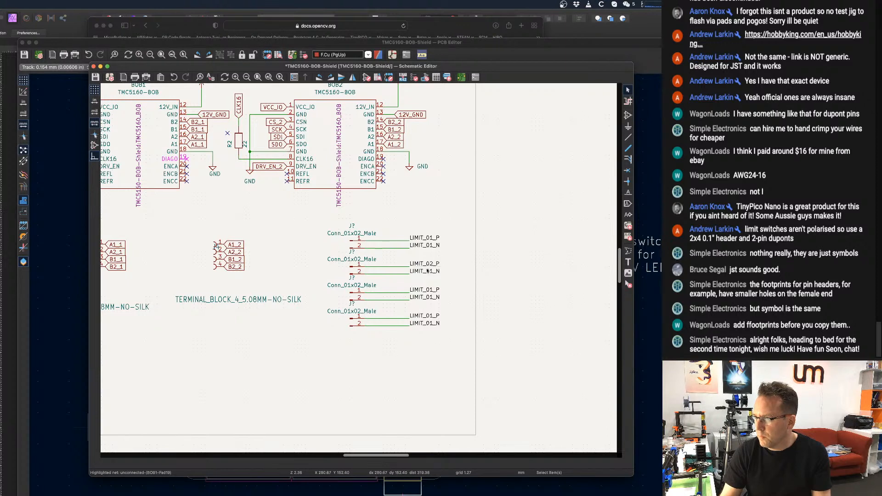
pyautogui.doubleClick(422, 272)
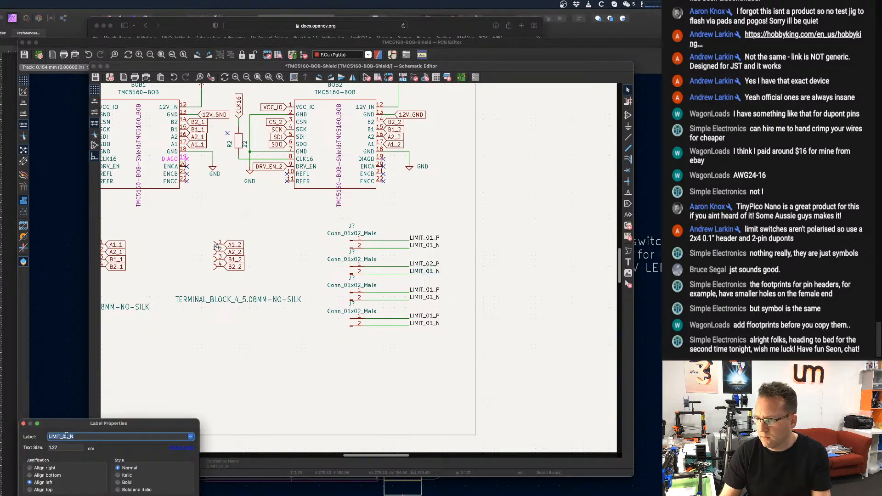
pyautogui.click(65, 436)
pyautogui.press('BackSpace')
pyautogui.write('2')
pyautogui.press('Return')
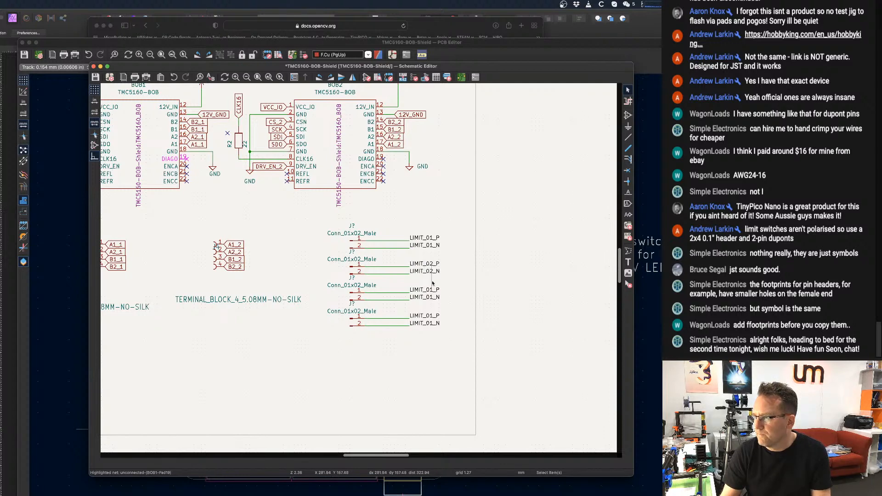
# Rename the third connector's pin 1 net label LIMIT_04_P.
pyautogui.doubleClick(430, 291)
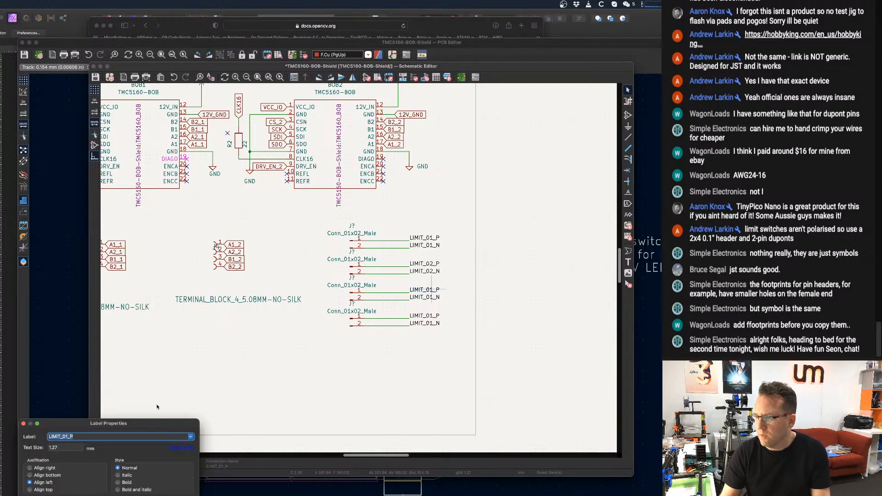
pyautogui.click(67, 436)
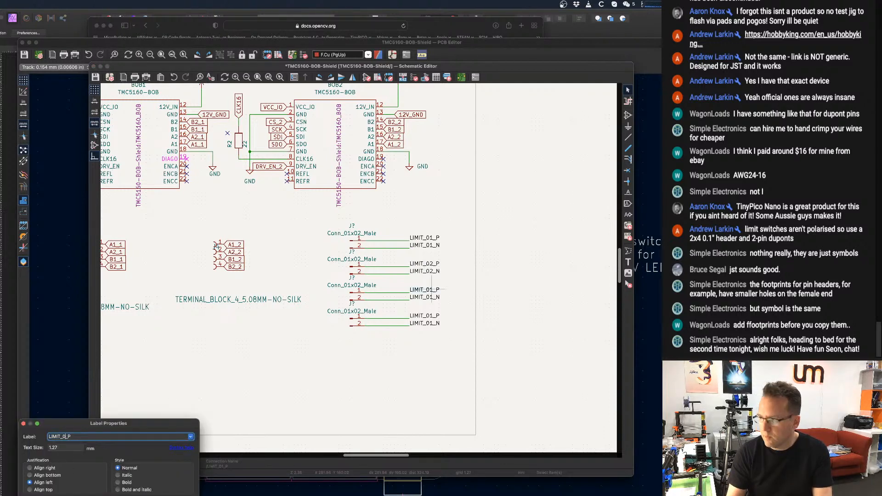
pyautogui.write('4')
pyautogui.press('Return')
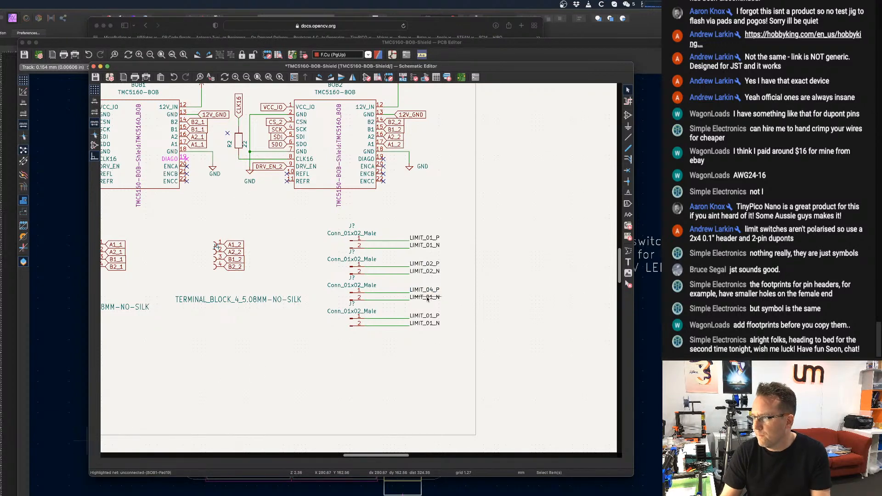
# Rename the third connector's pin 1 and pin 2 net labels LIMIT_03_P and LIMIT_03_N.
pyautogui.scroll(3, 429, 300)
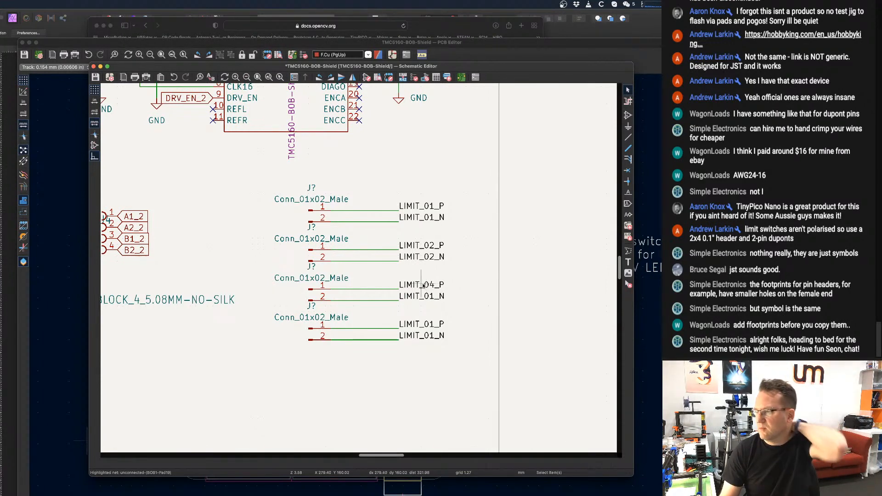
pyautogui.scroll(1, 409, 293)
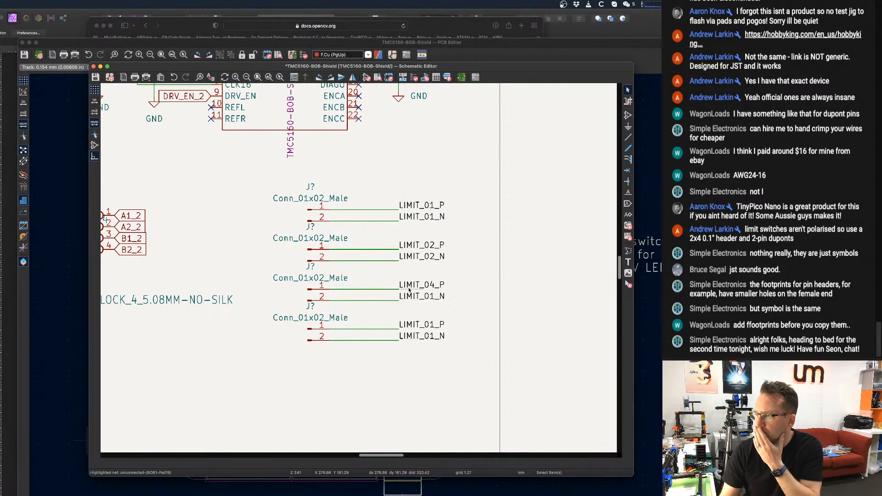
pyautogui.scroll(-1, 400, 300)
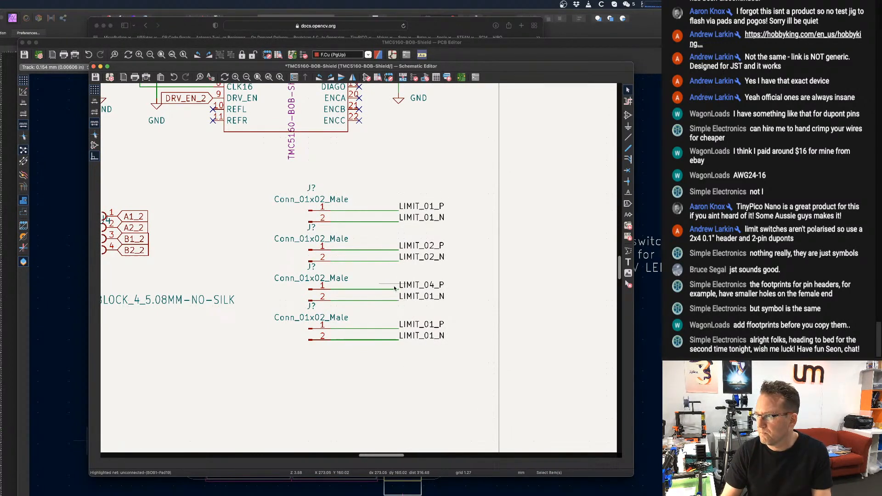
pyautogui.doubleClick(407, 290)
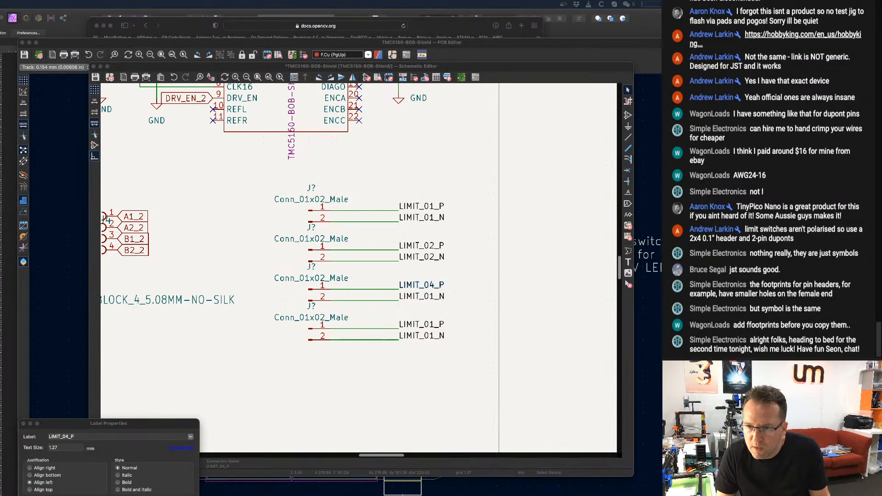
pyautogui.click(73, 435)
pyautogui.click(69, 437)
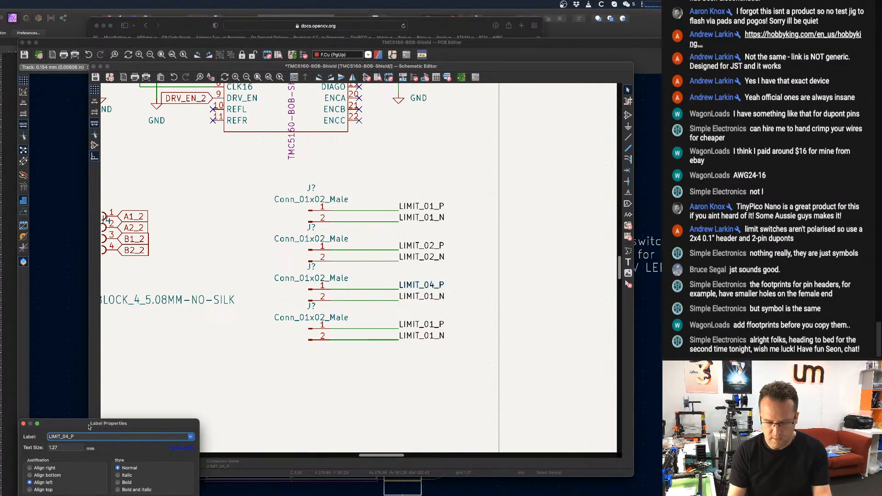
pyautogui.write('3')
pyautogui.press('Return')
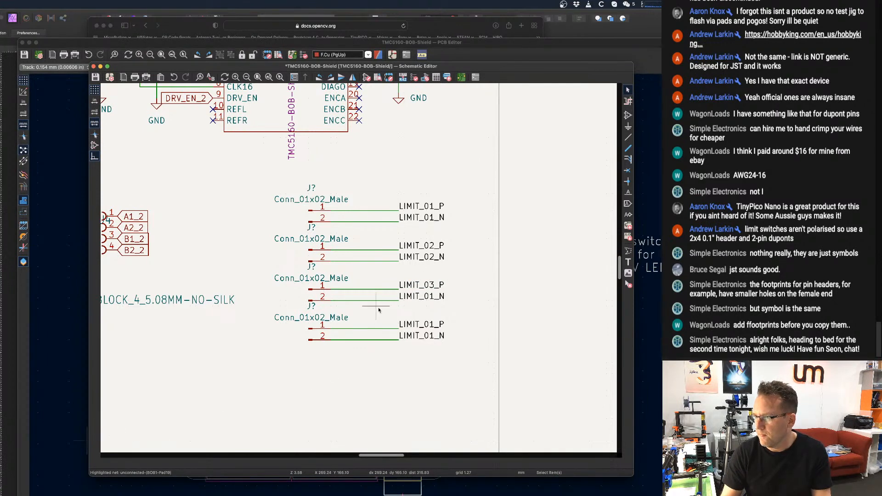
pyautogui.doubleClick(410, 296)
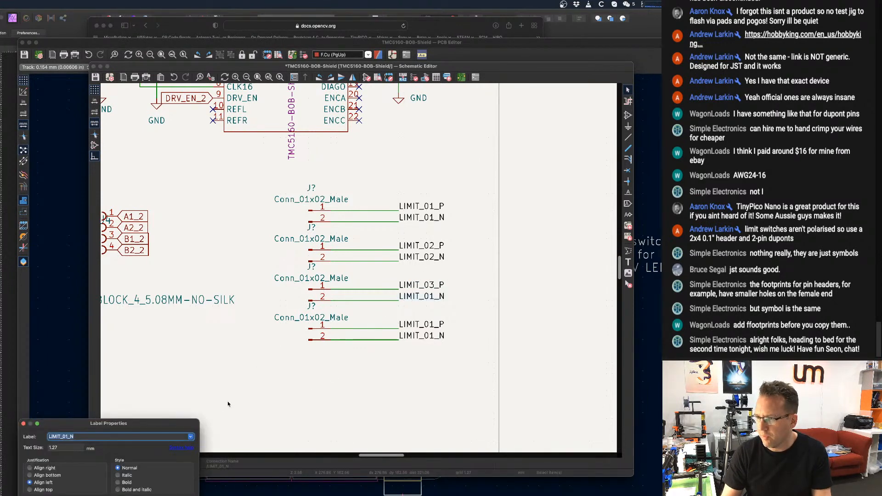
pyautogui.click(71, 436)
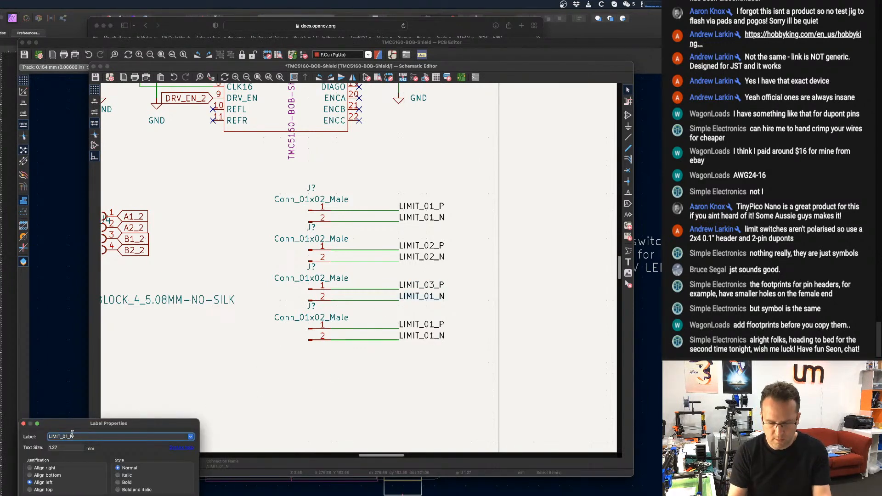
pyautogui.press('BackSpace')
pyautogui.write('3')
pyautogui.press('Return')
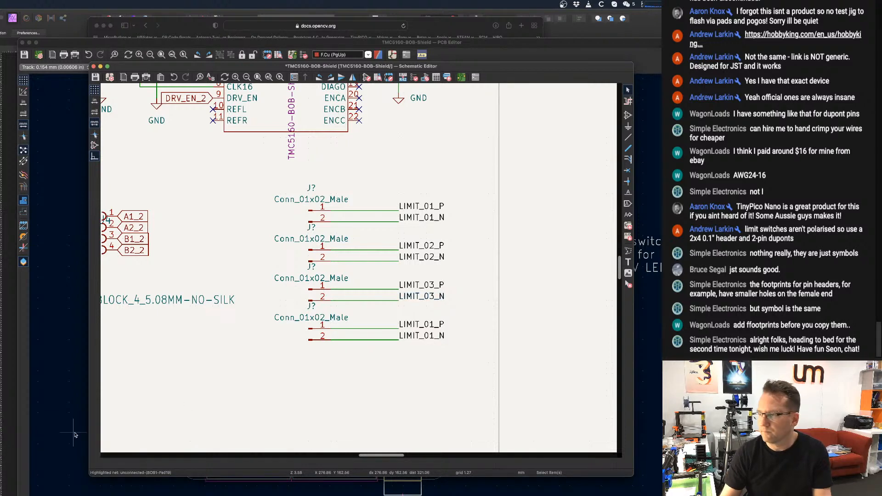
# Rename the fourth connector's pin 1 and pin 2 net labels LIMIT_04_P and LIMIT_04_N.
pyautogui.doubleClick(426, 324)
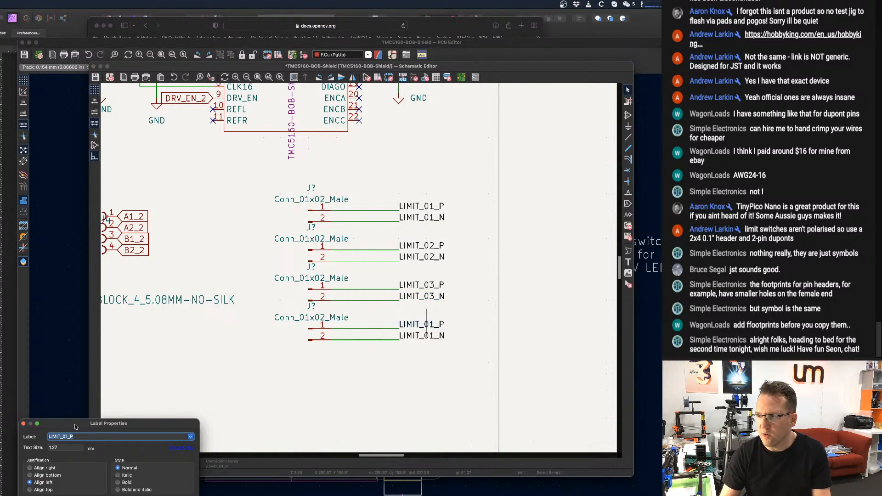
pyautogui.moveTo(76, 427); pyautogui.dragTo(226, 273)
pyautogui.click(222, 282)
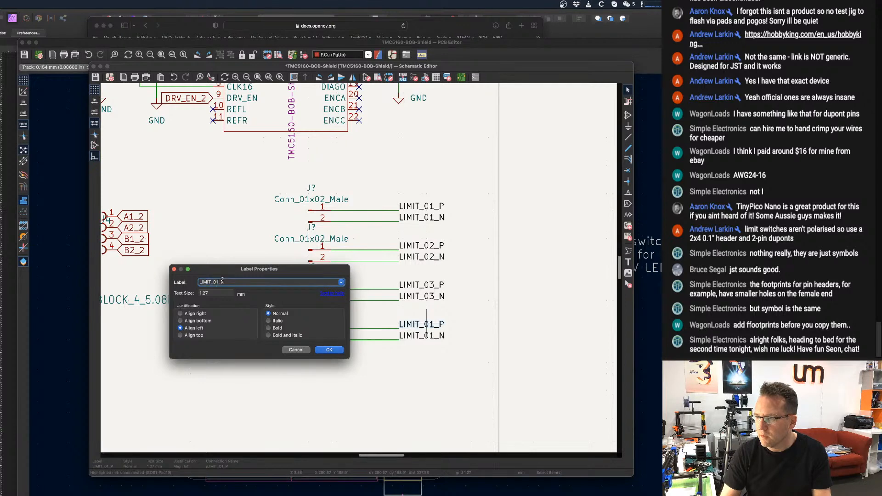
pyautogui.write('4')
pyautogui.press('Return')
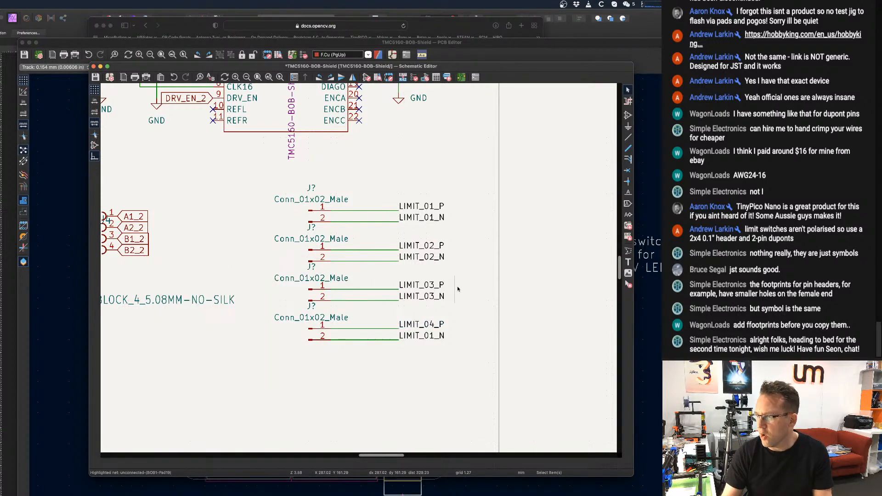
pyautogui.doubleClick(424, 339)
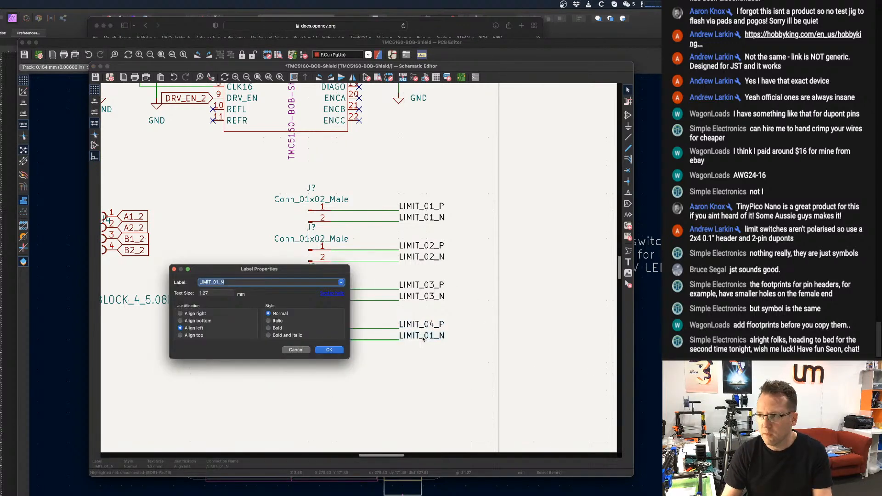
pyautogui.click(218, 282)
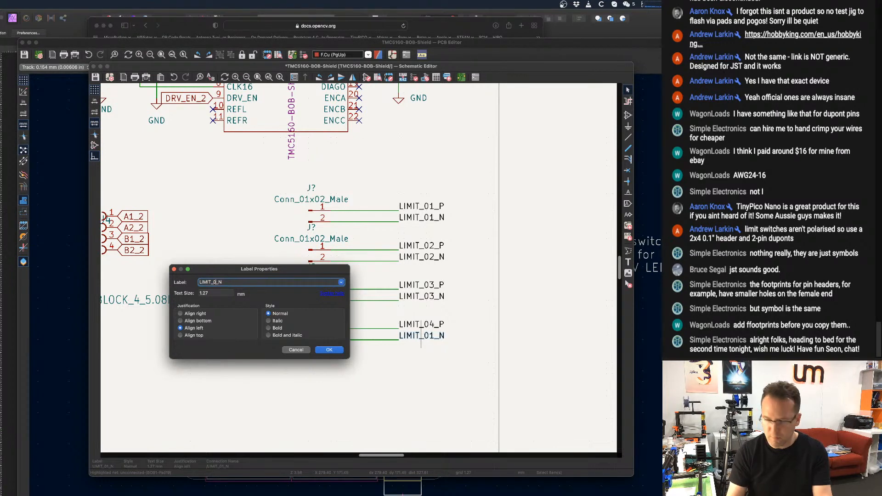
pyautogui.write('4')
pyautogui.press('Return')
# Review the limit connectors and the rest of the schematic, examining the Raspberry Pi header's GPIO pins and the circuit around BOB1.
pyautogui.scroll(-2, 383, 202)
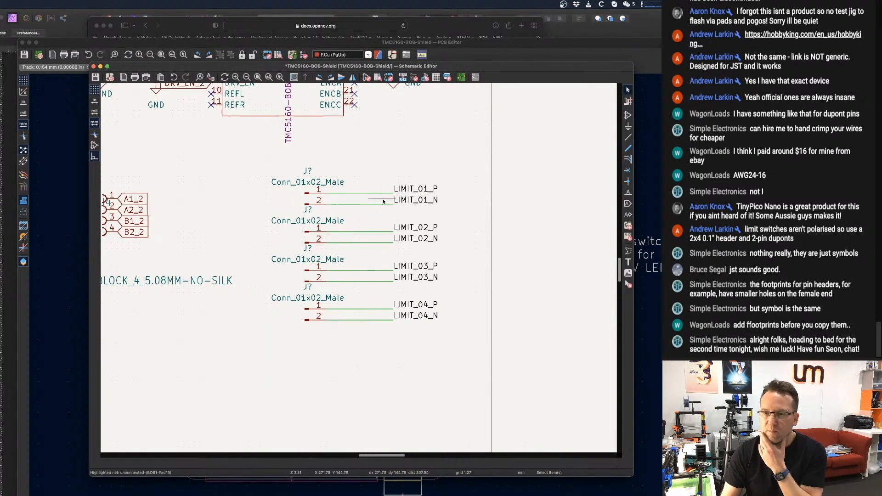
pyautogui.scroll(-1, 321, 232)
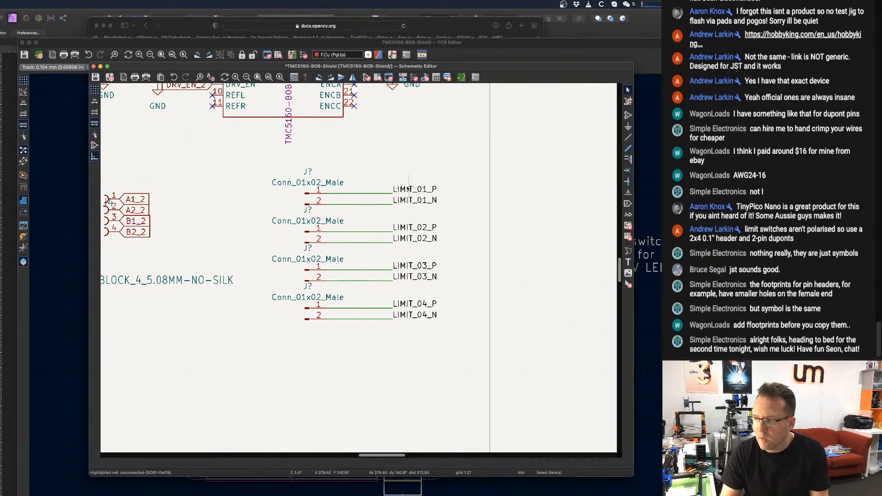
pyautogui.scroll(-5, 408, 189)
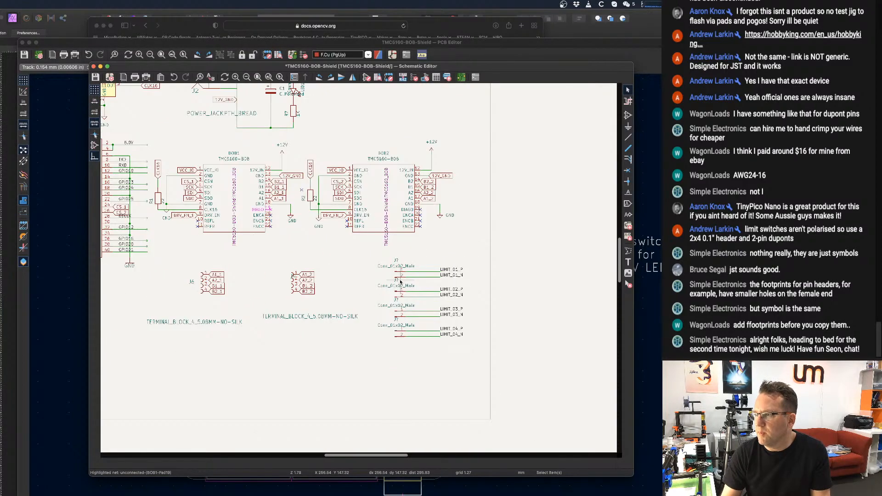
pyautogui.scroll(5, 400, 282)
pyautogui.hscroll(-5, 400, 282)
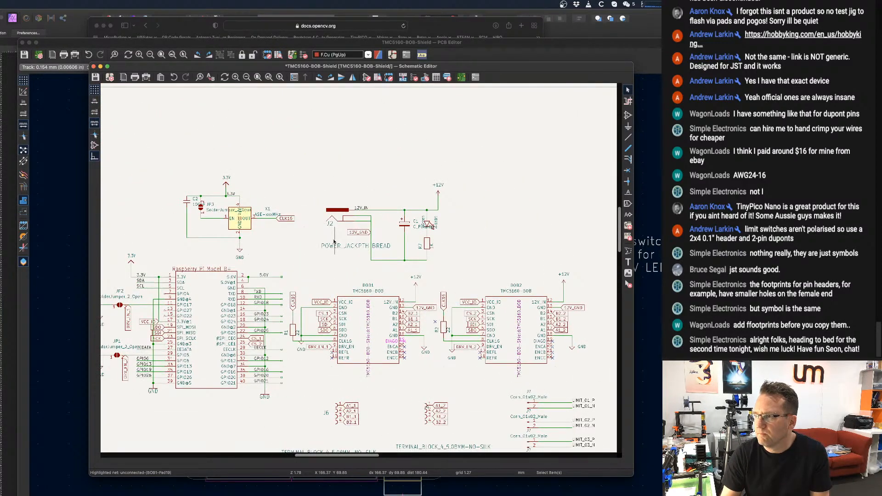
pyautogui.scroll(-2, 334, 240)
pyautogui.hscroll(-2, 334, 241)
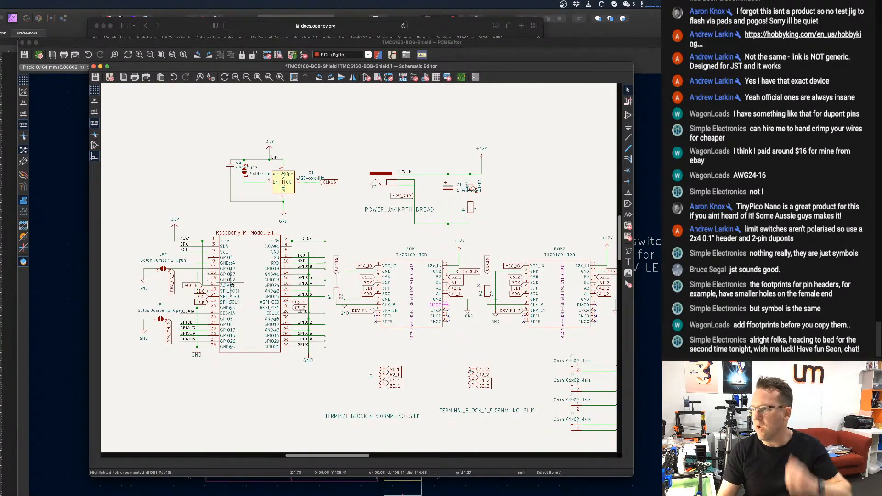
pyautogui.scroll(2, 241, 312)
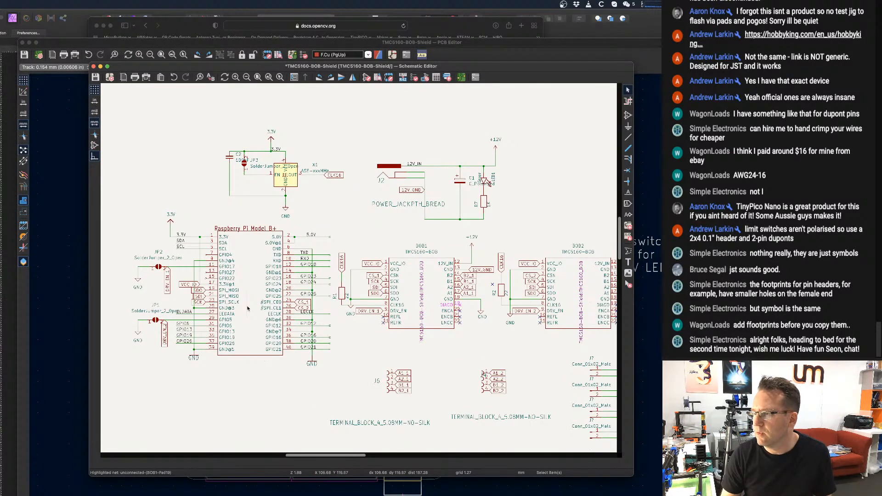
pyautogui.scroll(3, 318, 280)
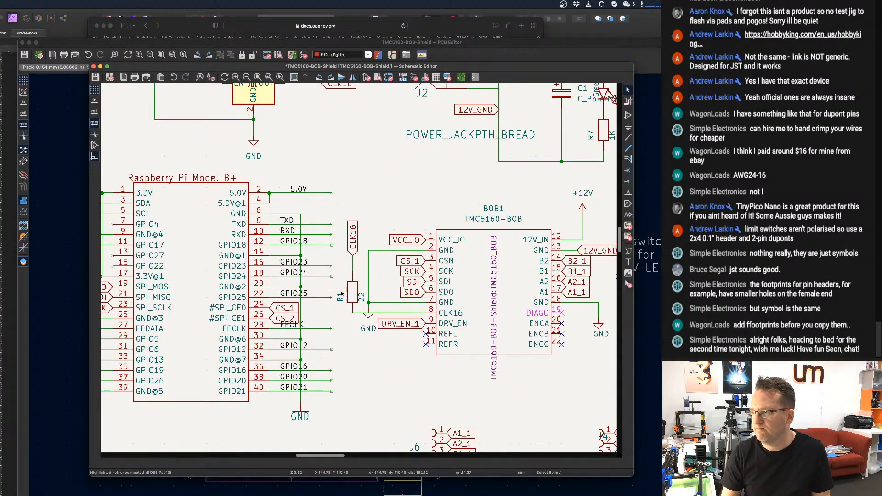
pyautogui.click(354, 295)
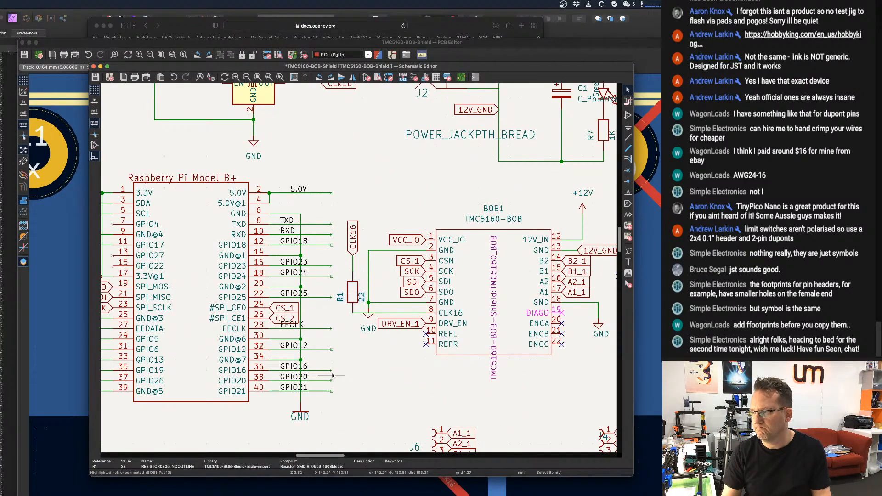
# Paste a copy of the 22 ohm resistor vertically below the fourth limit connector, with its upper pin on the LIMIT_04_N wire.
pyautogui.press('super+v')
pyautogui.scroll(-3, 385, 360)
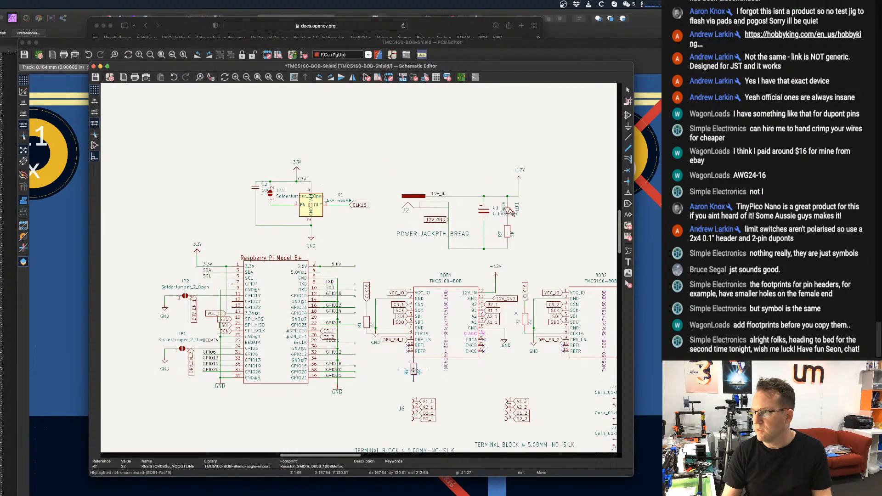
pyautogui.moveTo(412, 371); pyautogui.dragTo(607, 158, button='middle')
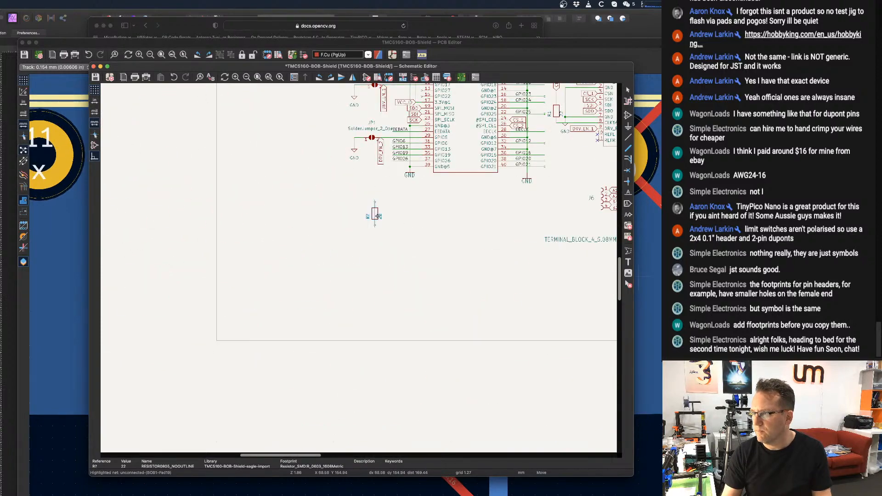
pyautogui.scroll(-2, 377, 215)
pyautogui.moveTo(382, 220); pyautogui.dragTo(124, 319, button='middle')
pyautogui.scroll(4, 367, 334)
pyautogui.moveTo(491, 347); pyautogui.dragTo(209, 281, button='middle')
pyautogui.scroll(3, 207, 281)
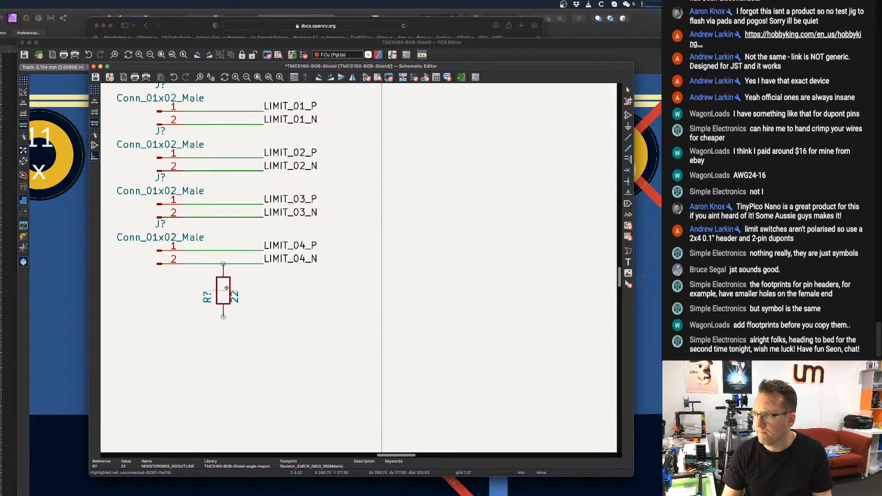
pyautogui.click(226, 288)
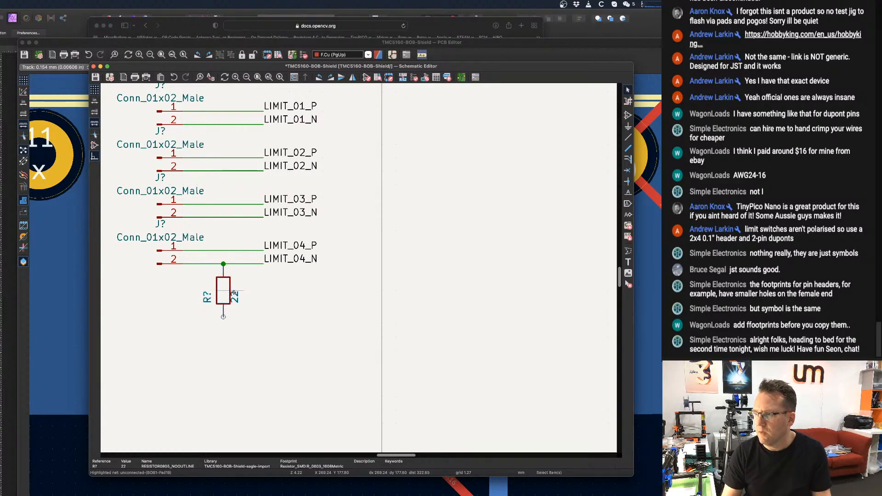
# Copy the GND symbol beside the second TMC5160 driver and attach the copy to the lower pin of the LIMIT_04_N resistor.
pyautogui.scroll(-5, 343, 252)
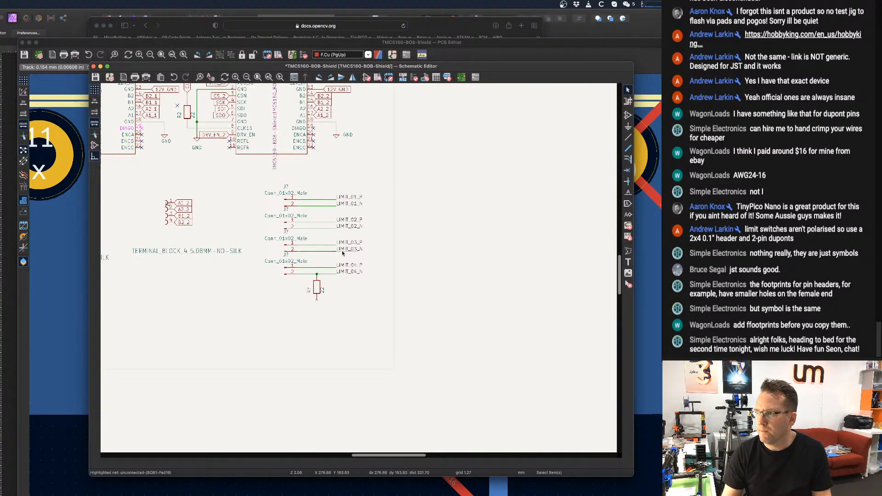
pyautogui.click(335, 136)
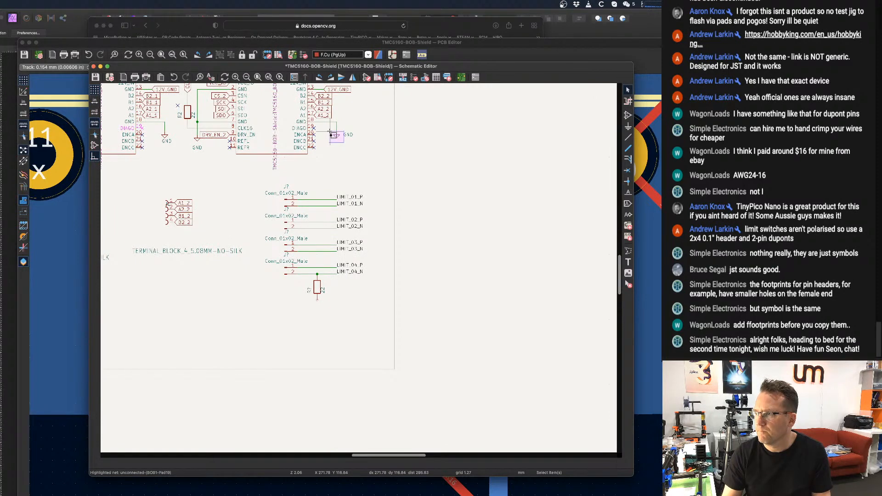
pyautogui.moveTo(330, 132); pyautogui.dragTo(329, 131)
pyautogui.press('super+c')
pyautogui.press('super+v')
pyautogui.scroll(8, 316, 303)
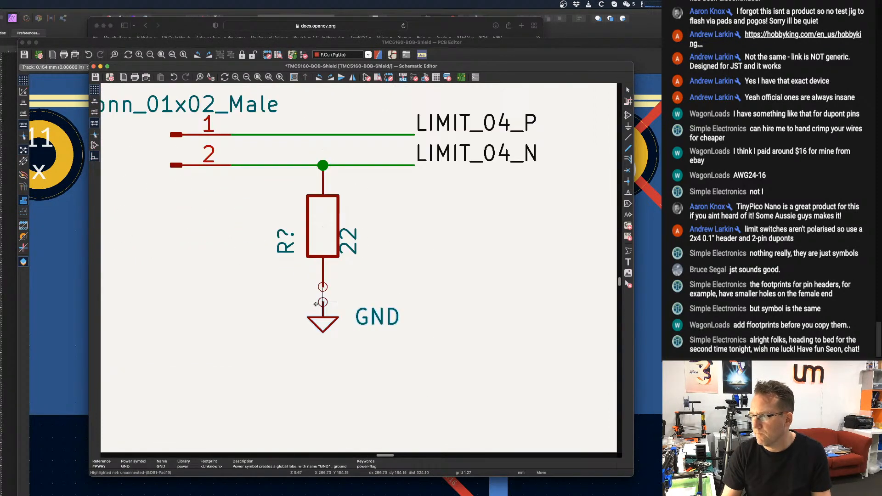
pyautogui.click(315, 303)
pyautogui.scroll(-7, 366, 267)
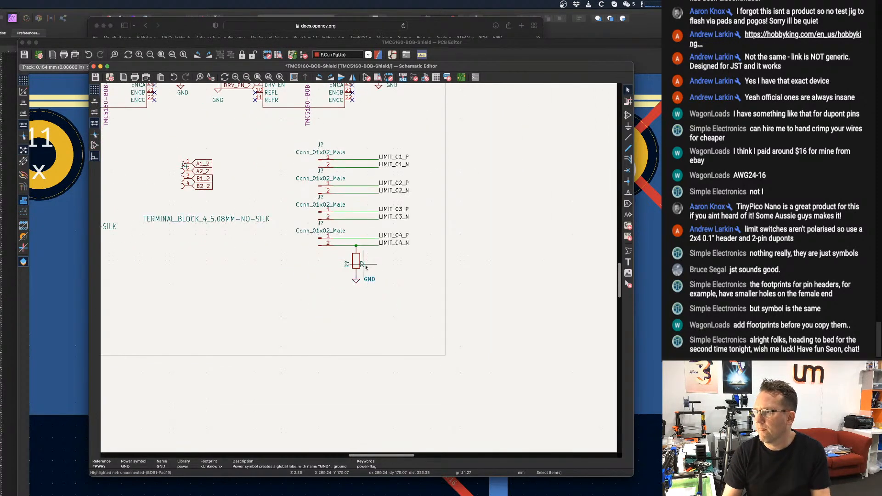
pyautogui.scroll(3, 366, 267)
pyautogui.moveTo(341, 295)
pyautogui.mouseDown()
pyautogui.moveTo(323, 295)
pyautogui.moveTo(341, 294)
pyautogui.mouseUp()
pyautogui.click(362, 275)
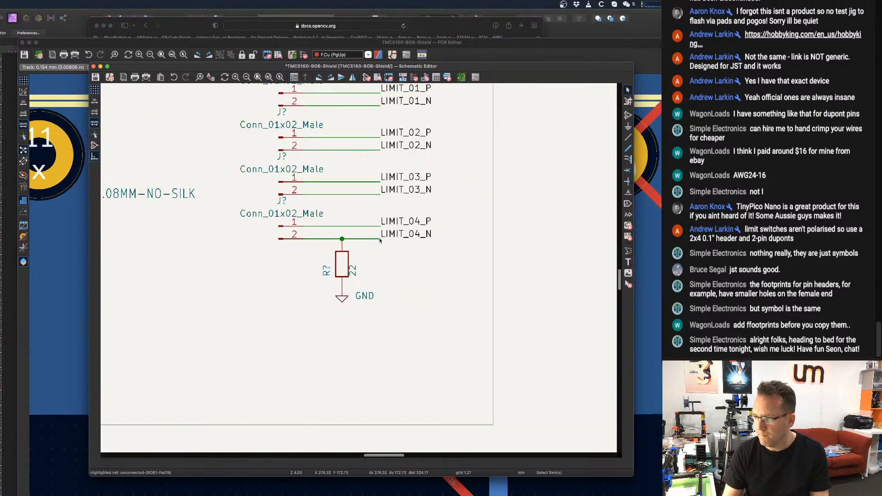
# Shorten the LIMIT_04_P and LIMIT_04_N wires, bringing their labels, the resistor and its GND symbol close to the fourth connector.
pyautogui.moveTo(380, 239); pyautogui.dragTo(316, 291)
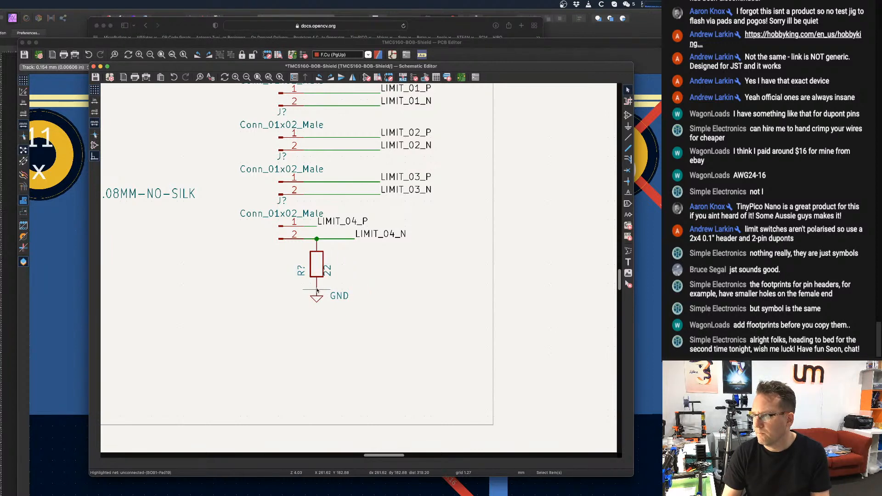
pyautogui.moveTo(355, 239); pyautogui.dragTo(311, 291)
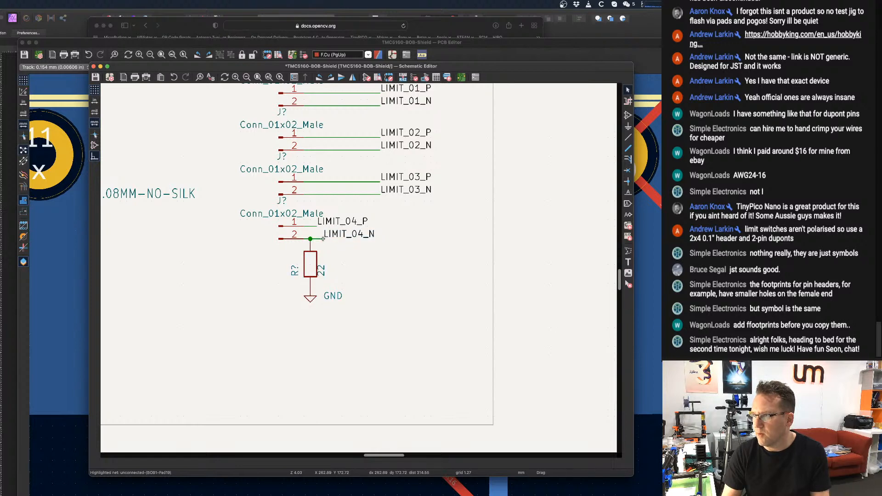
pyautogui.moveTo(322, 239); pyautogui.dragTo(317, 238)
pyautogui.scroll(-1, 367, 202)
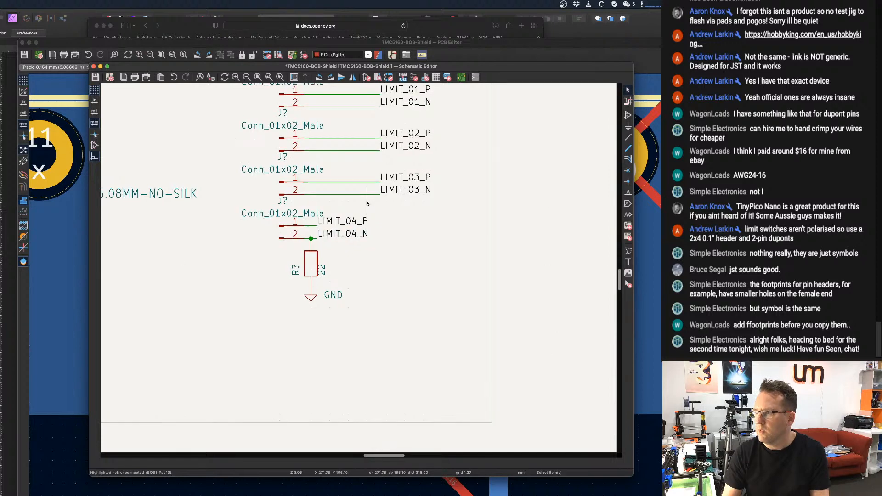
pyautogui.scroll(-1, 366, 202)
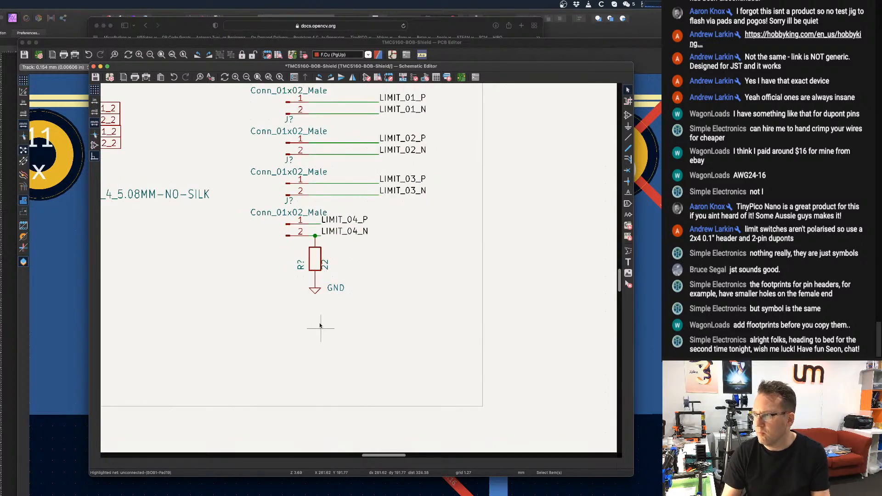
# Set the value of the resistor on LIMIT_04_N to 10K.
pyautogui.doubleClick(312, 263)
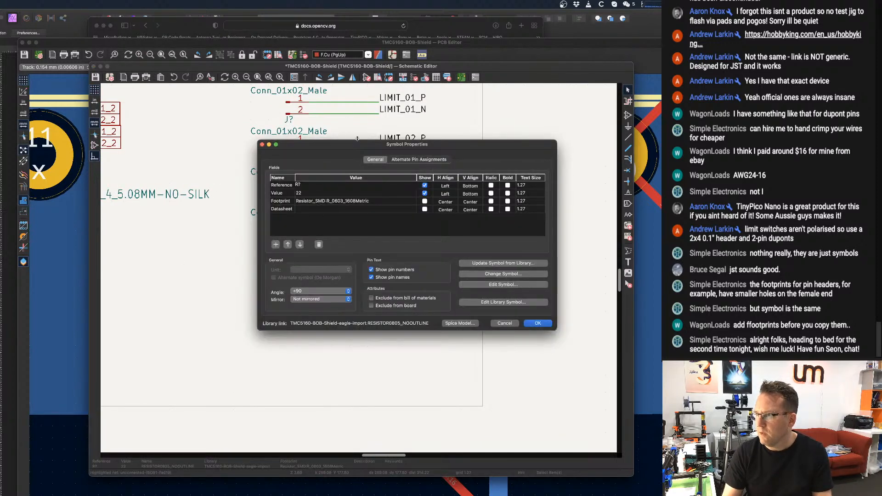
pyautogui.click(311, 194)
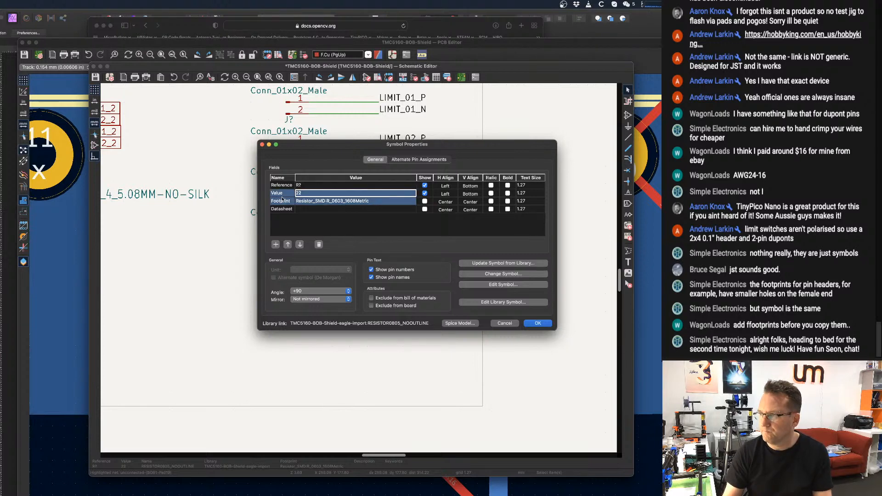
pyautogui.write('10K')
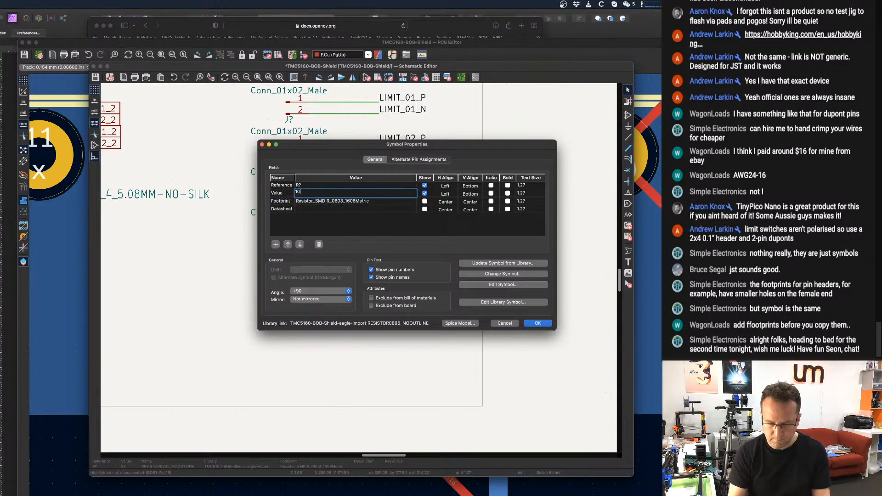
pyautogui.press('Return')
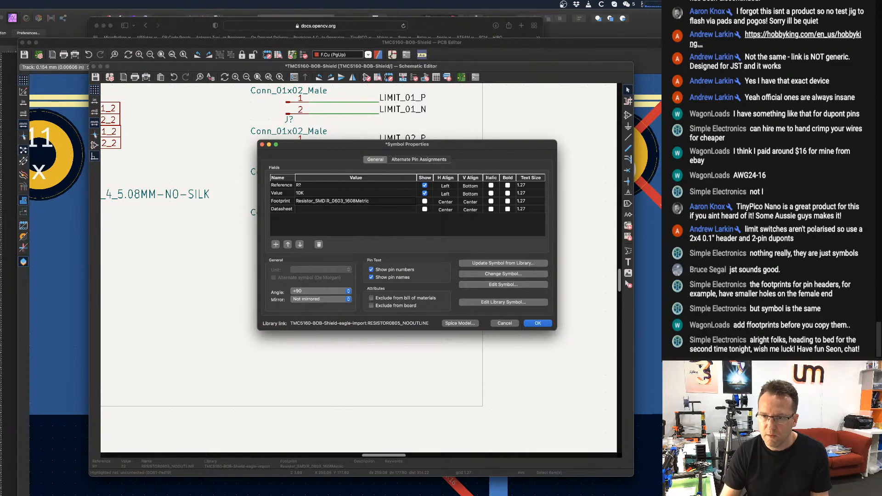
pyautogui.click(541, 325)
pyautogui.scroll(-1, 394, 295)
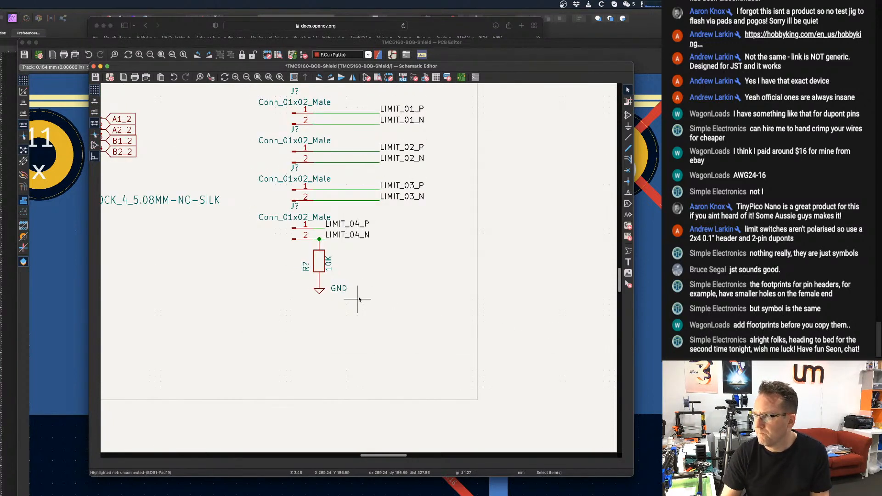
pyautogui.moveTo(359, 299); pyautogui.dragTo(301, 267)
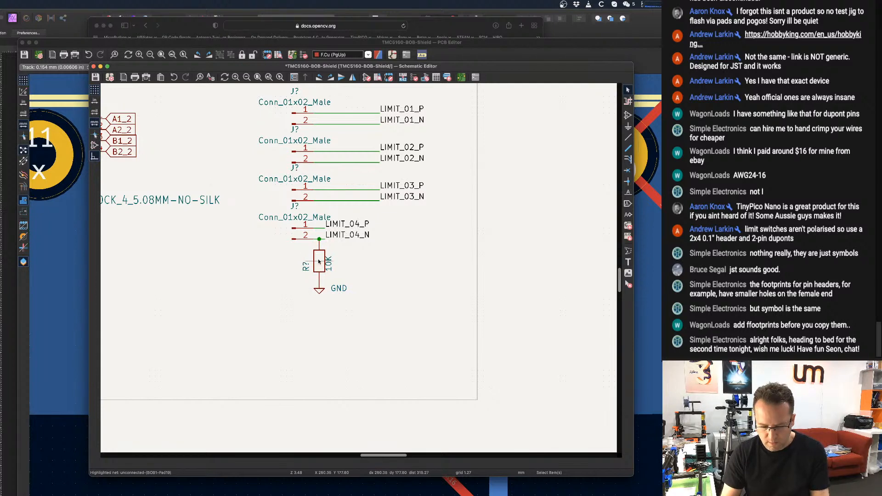
pyautogui.press('g')
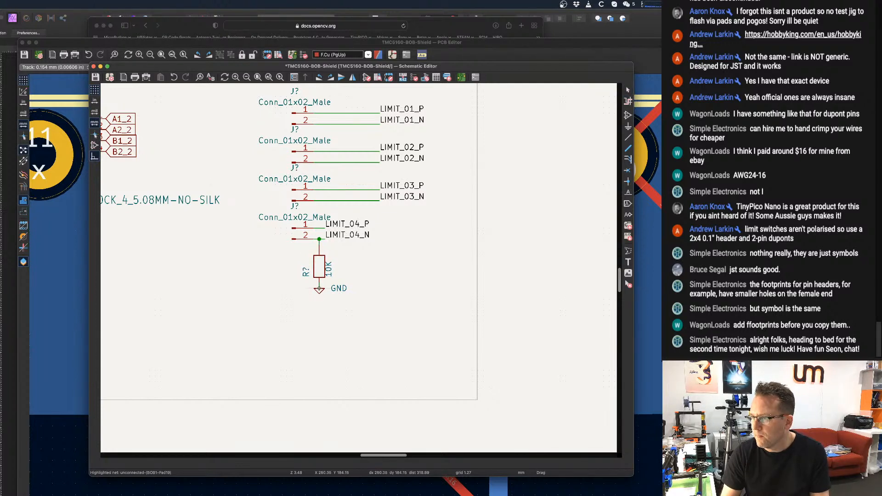
pyautogui.click(320, 300)
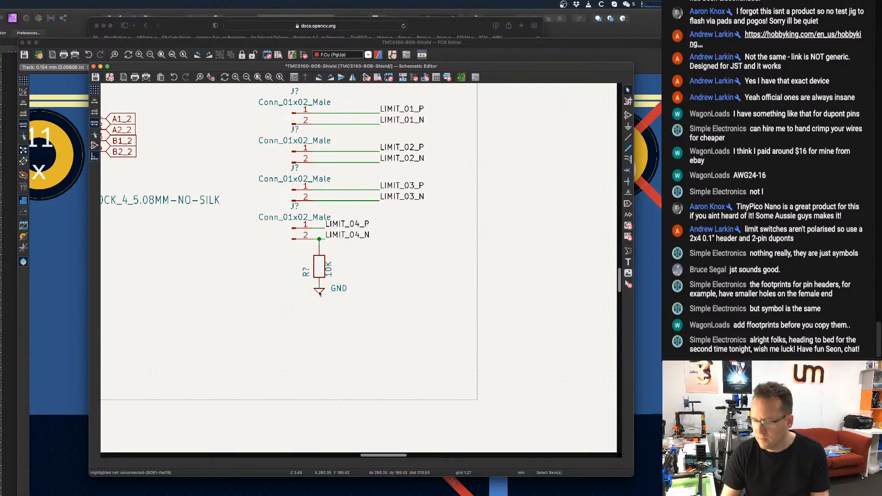
pyautogui.press('g')
pyautogui.press('Escape')
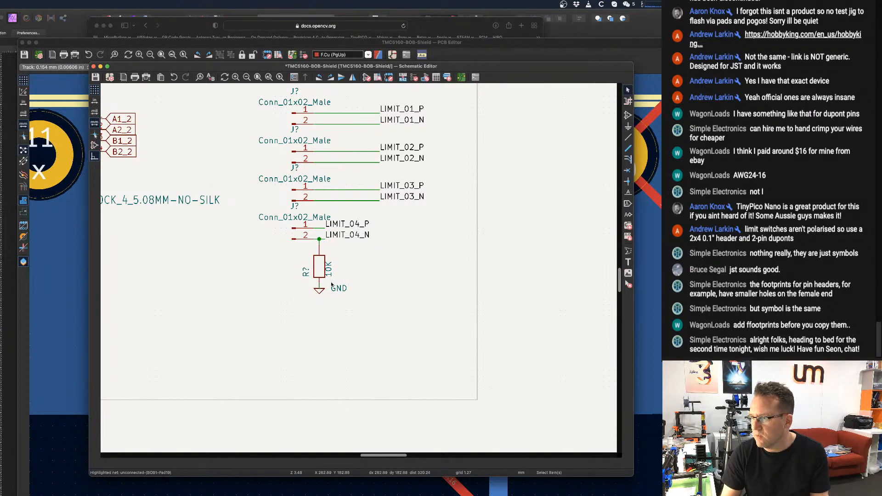
pyautogui.press('super+z')
# Lower the GND symbol and the 10K resistor with their connections kept, leaving short wires above and below the resistor.
pyautogui.press('g')
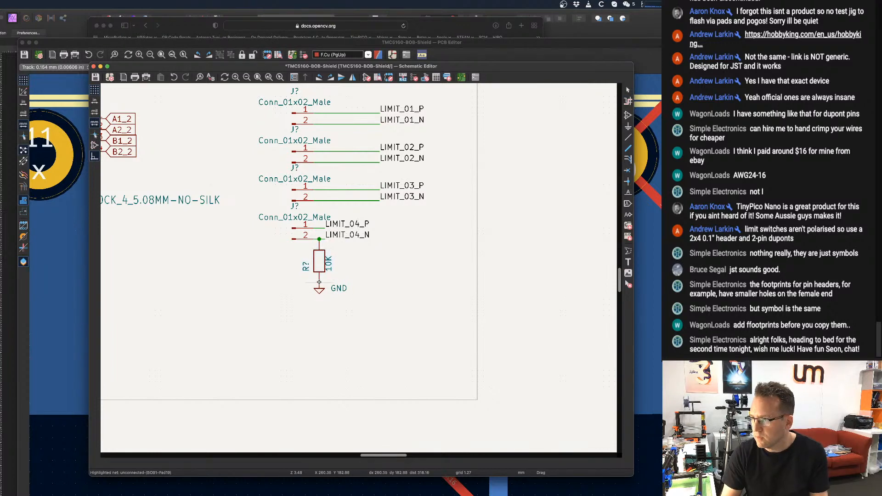
pyautogui.click(319, 282)
pyautogui.press('g')
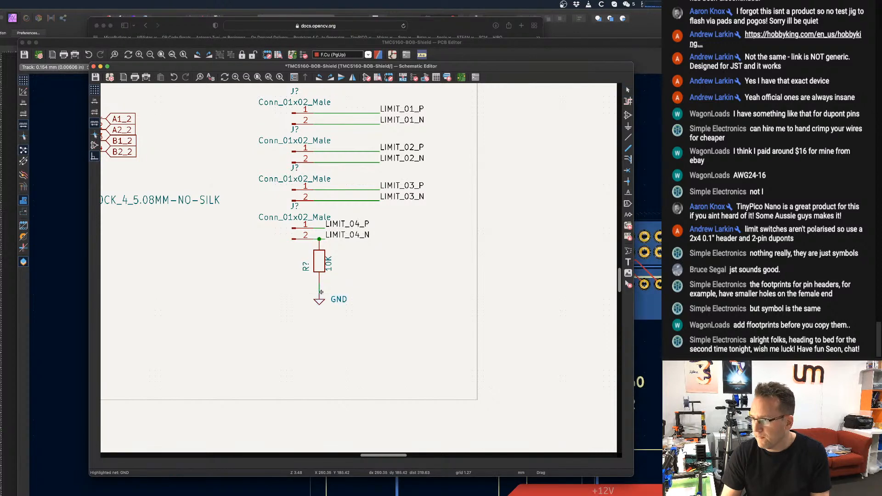
pyautogui.click(321, 292)
pyautogui.press('g')
pyautogui.click(320, 267)
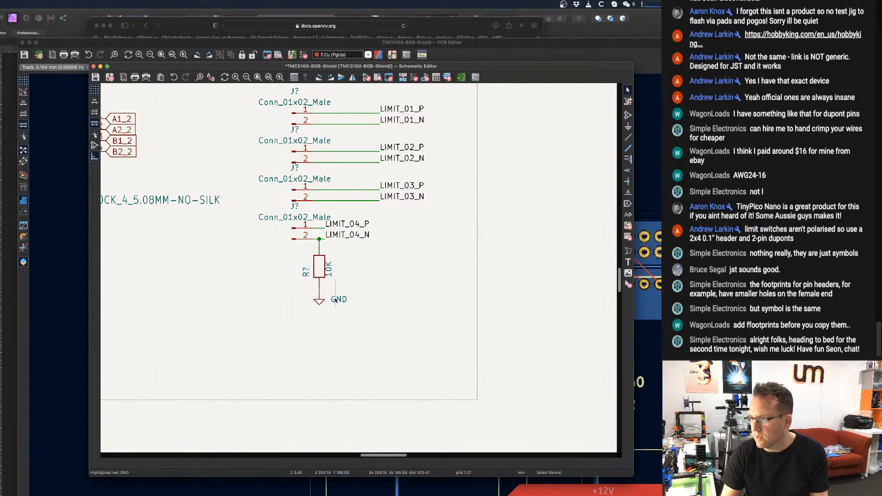
# Duplicate the 10K resistor with its wires and GND symbol onto the LIMIT_03_N, LIMIT_02_N and LIMIT_01_N wires.
pyautogui.moveTo(346, 332); pyautogui.dragTo(290, 241)
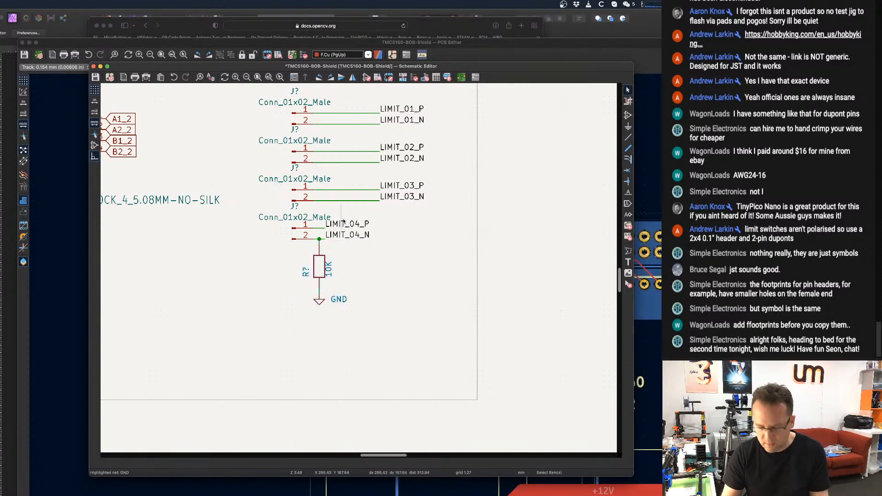
pyautogui.press('super+d')
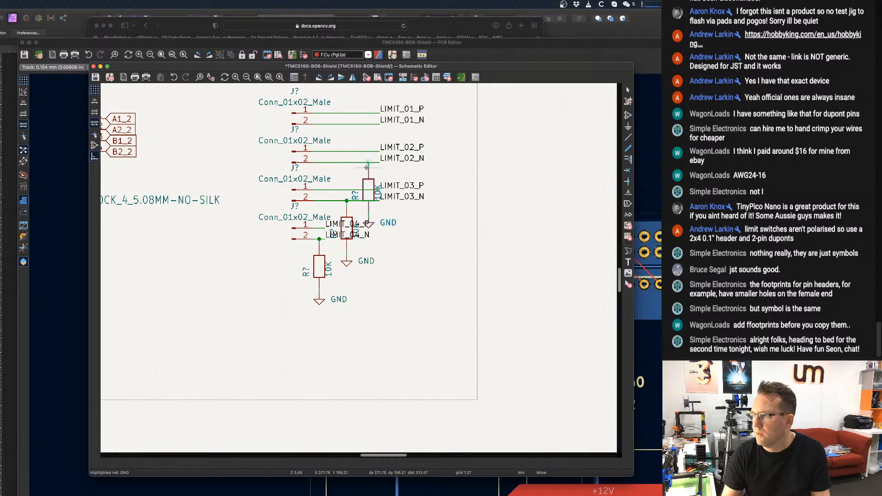
pyautogui.click(368, 168)
pyautogui.press('super+d')
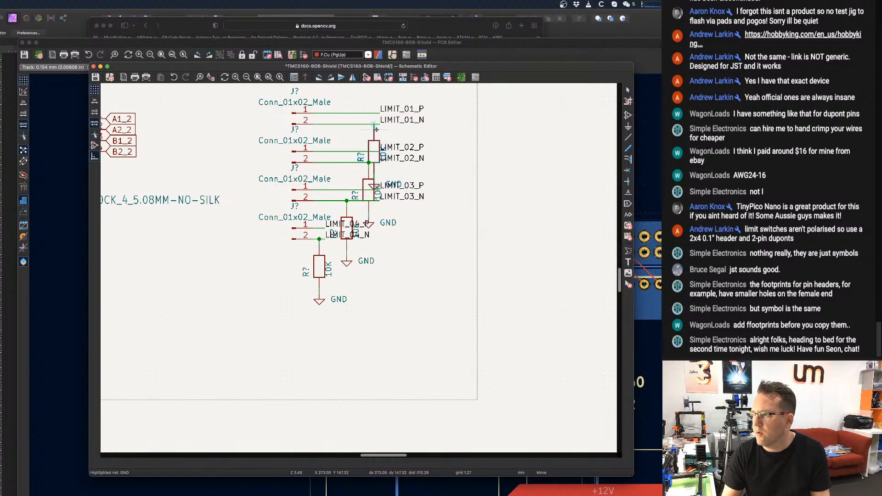
pyautogui.click(380, 126)
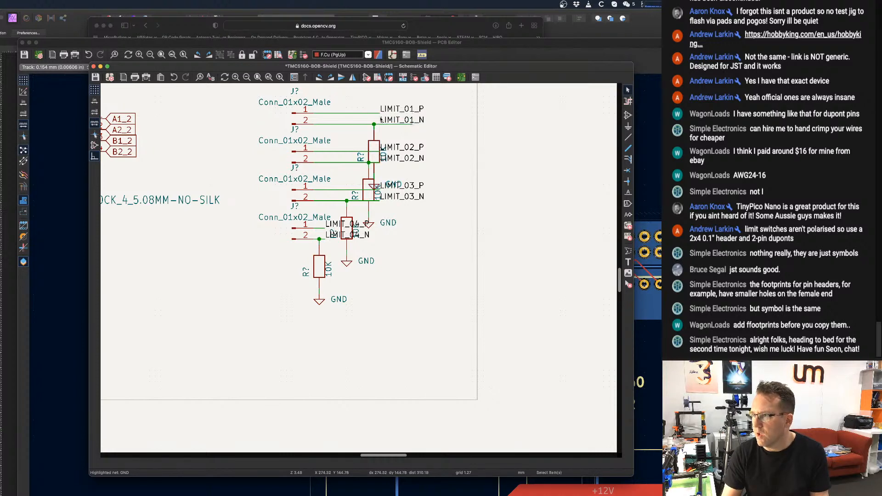
# Extend the LIMIT_01_N and LIMIT_01_P wires outward to the same length, carrying their net labels along.
pyautogui.press('g')
pyautogui.click(412, 124)
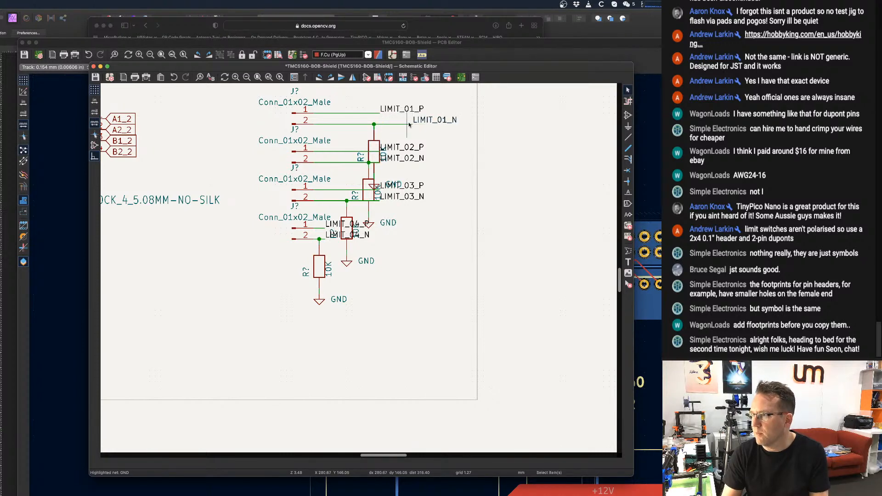
pyautogui.press('g')
pyautogui.click(412, 113)
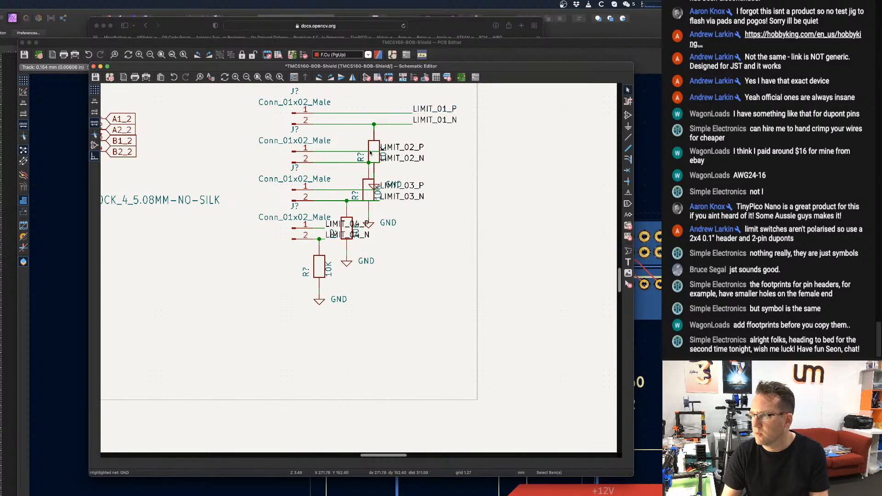
# Shift the LIMIT_01_N resistor outward along its wire and realign its junction and GND symbol in a straight vertical line.
pyautogui.press('g')
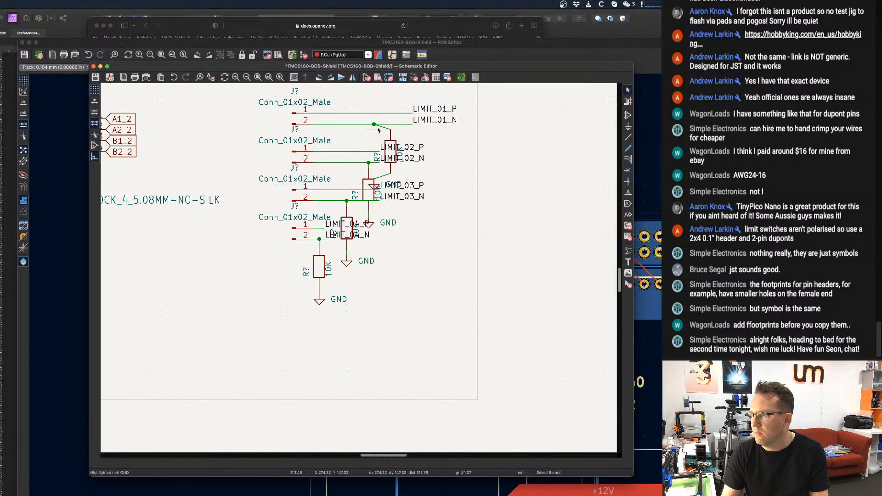
pyautogui.press('g')
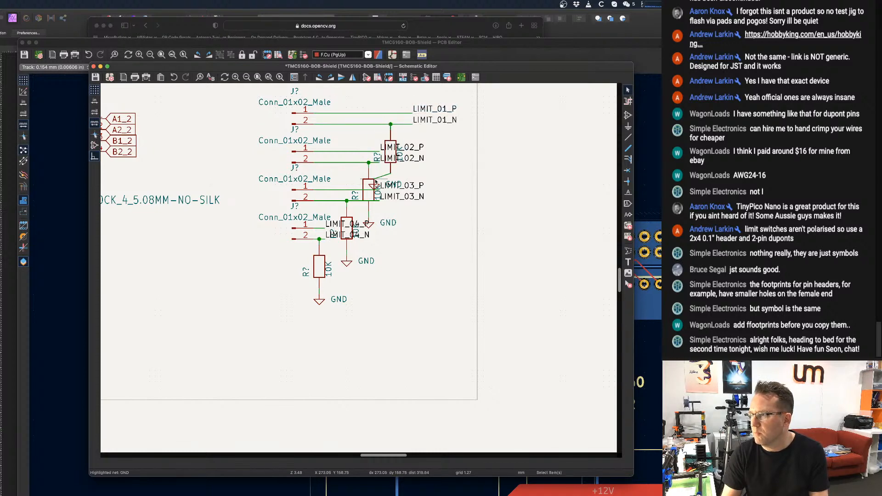
pyautogui.click(390, 174)
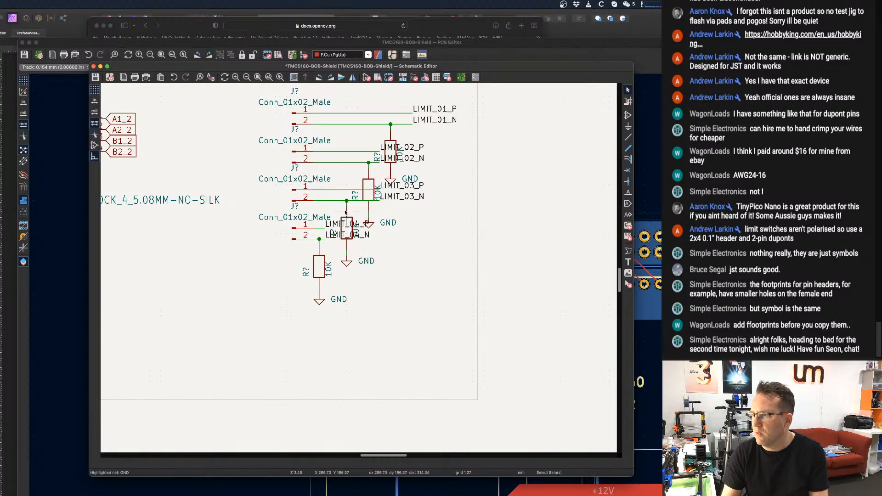
pyautogui.scroll(-1, 425, 225)
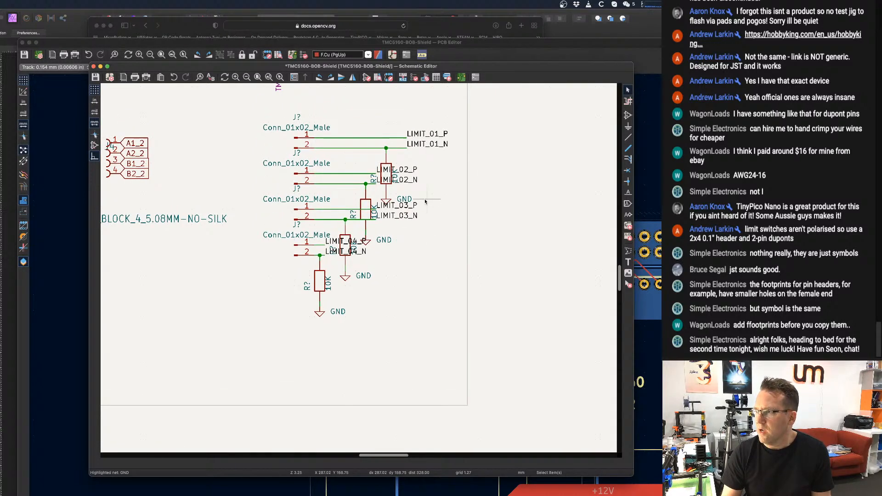
# Annotate the entire schematic sorted by X position, keeping existing annotations, and save the schematic before and after.
pyautogui.press('super+s')
pyautogui.click(436, 79)
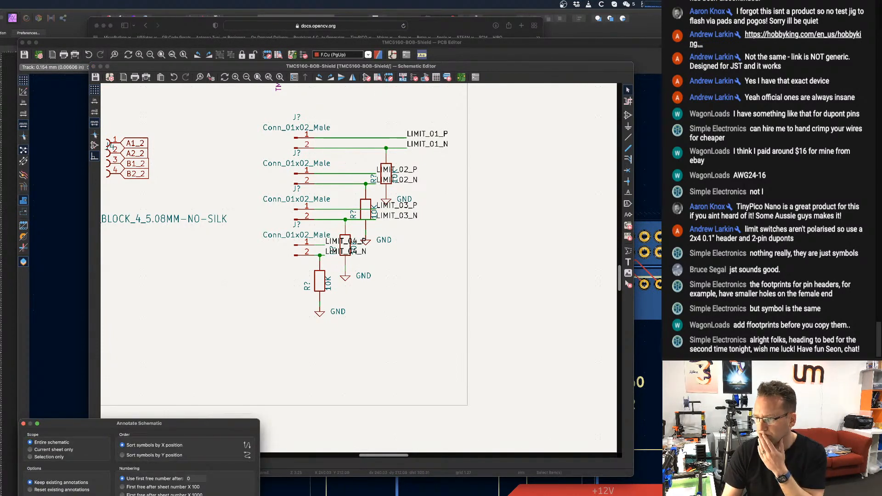
pyautogui.press('Return')
pyautogui.press('Escape')
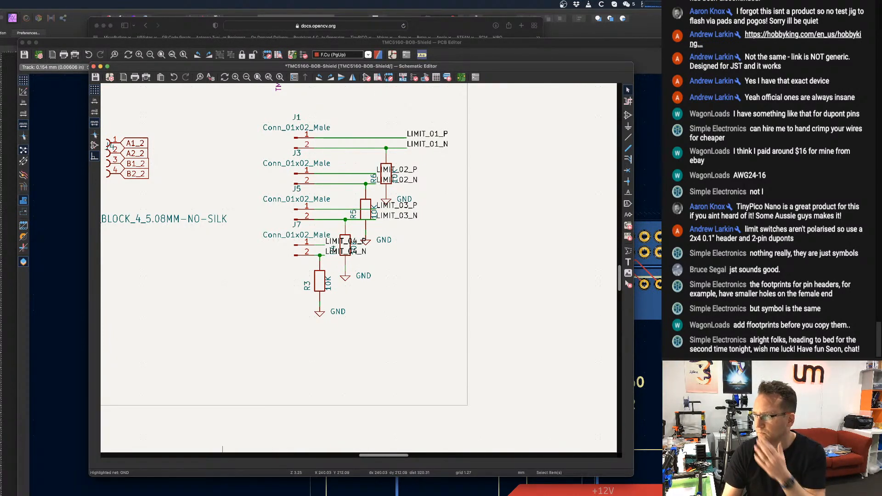
pyautogui.press('super+s')
# Switch to the PCB Editor and update the PCB from the schematic with footprints re-linked by reference designator.
pyautogui.click(640, 79)
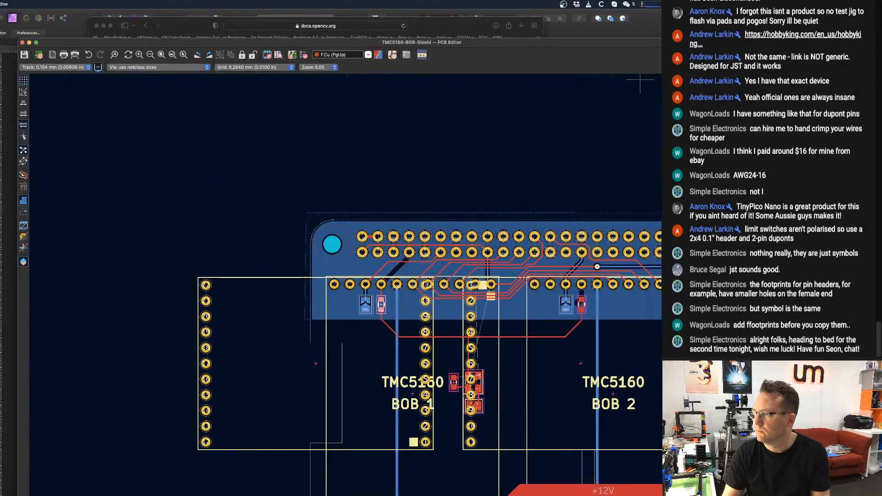
pyautogui.click(292, 55)
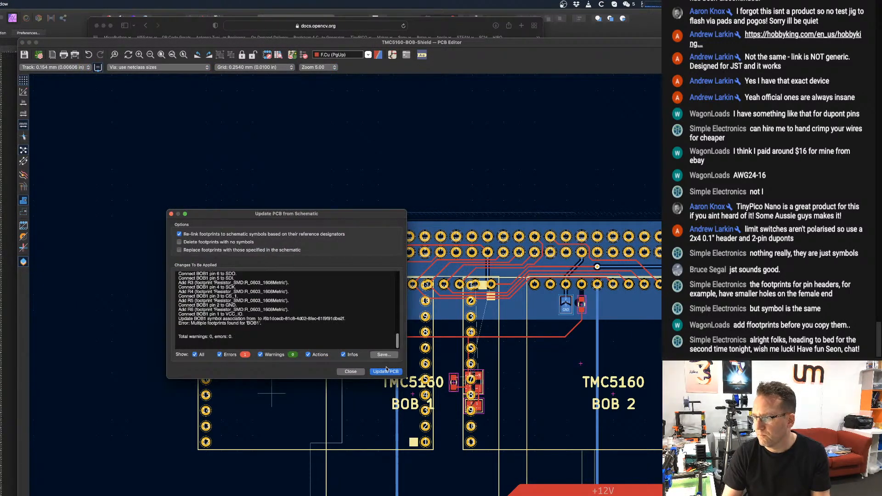
pyautogui.click(386, 372)
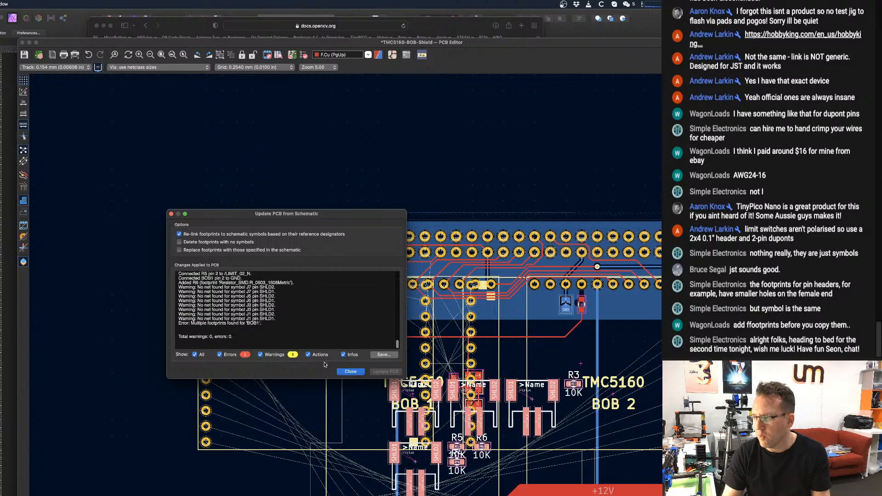
pyautogui.click(350, 371)
# Place the new limit switch connector and 10K resistor footprints beside the board, below the to-do note, and save the PCB.
pyautogui.scroll(-5, 528, 367)
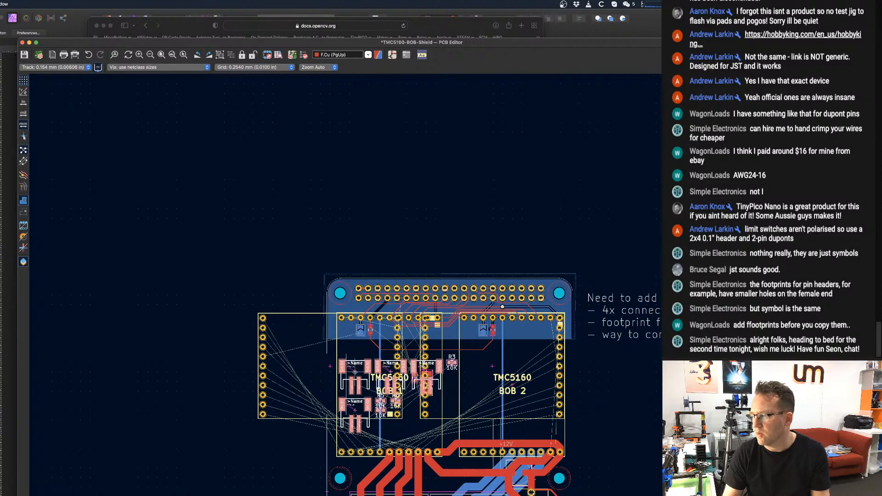
pyautogui.scroll(3, 527, 348)
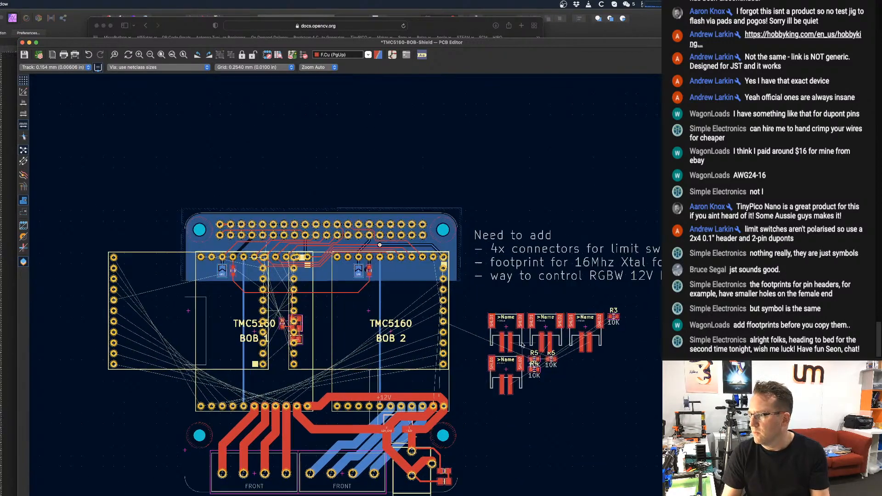
pyautogui.scroll(-2, 527, 347)
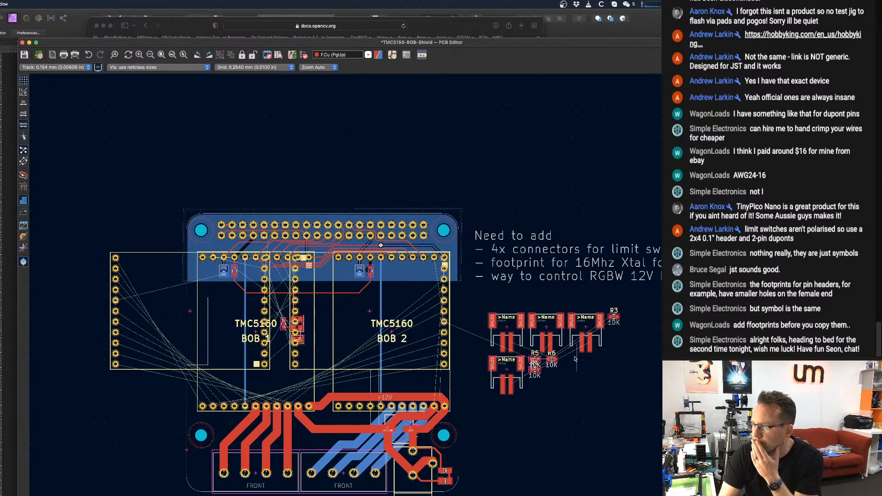
pyautogui.scroll(3, 555, 380)
pyautogui.scroll(-5, 554, 380)
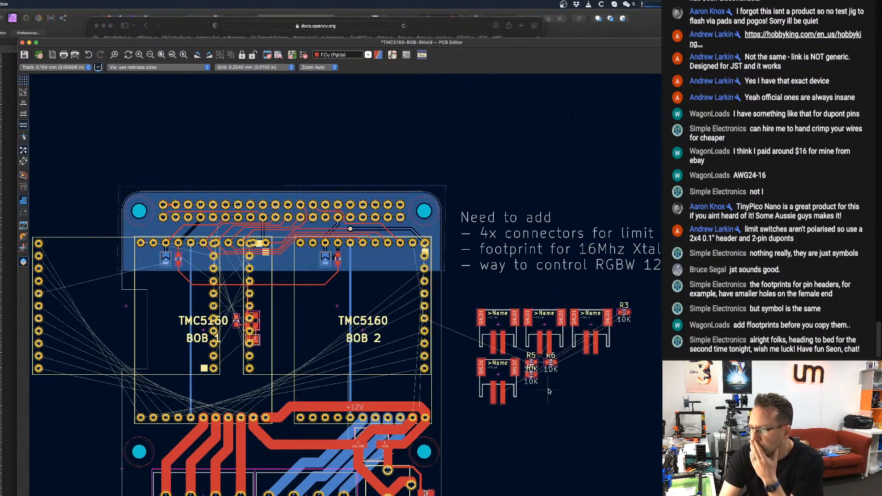
pyautogui.moveTo(620, 311); pyautogui.dragTo(630, 308, button='middle')
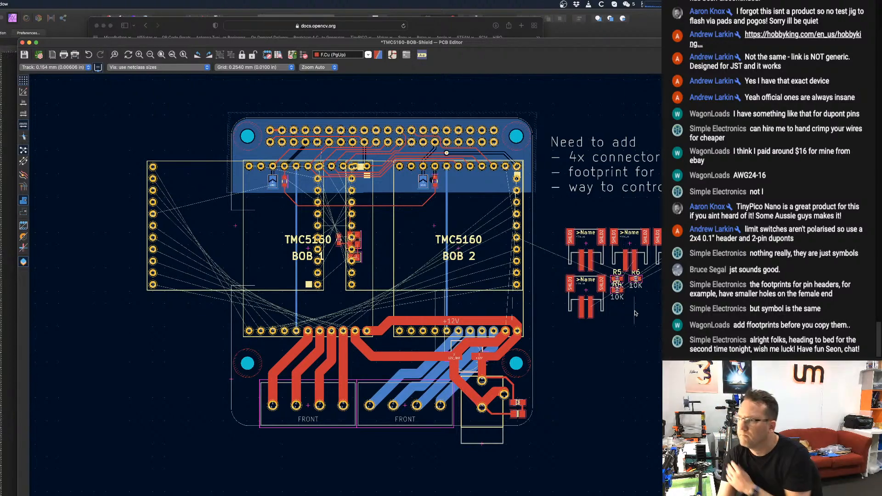
pyautogui.moveTo(360, 233); pyautogui.dragTo(399, 243, button='middle')
pyautogui.scroll(-1, 399, 244)
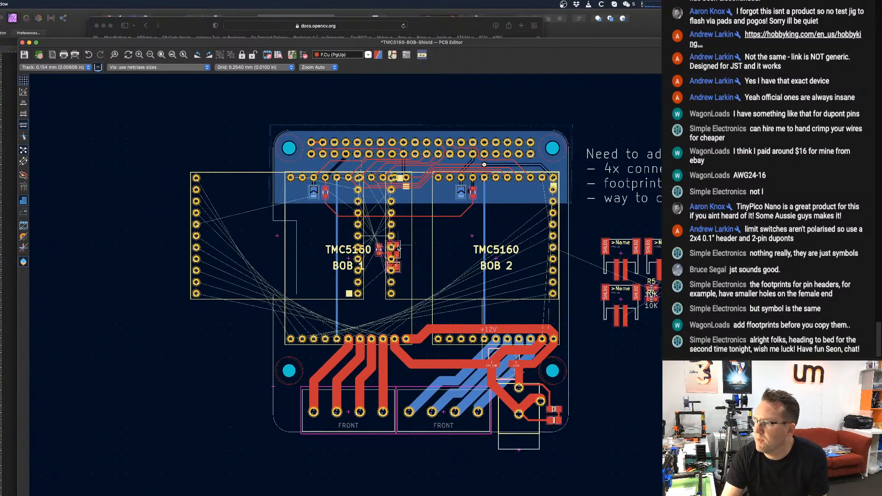
pyautogui.press('super+s')
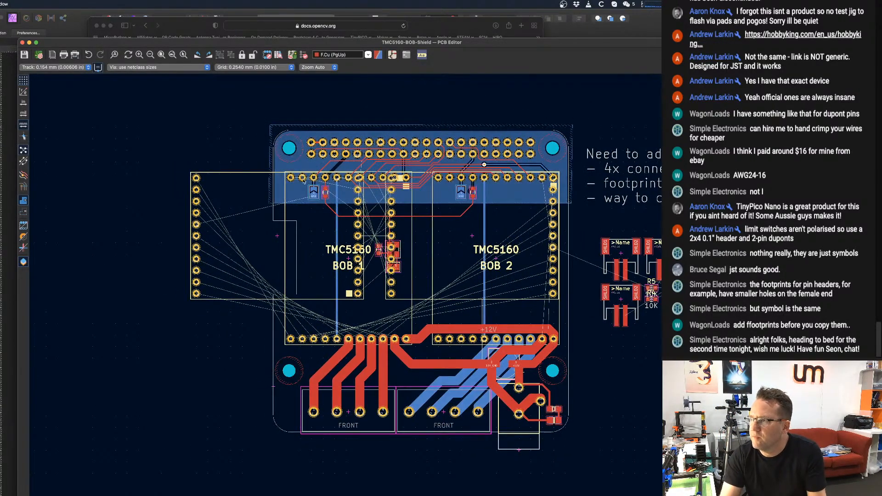
pyautogui.doubleClick(273, 347)
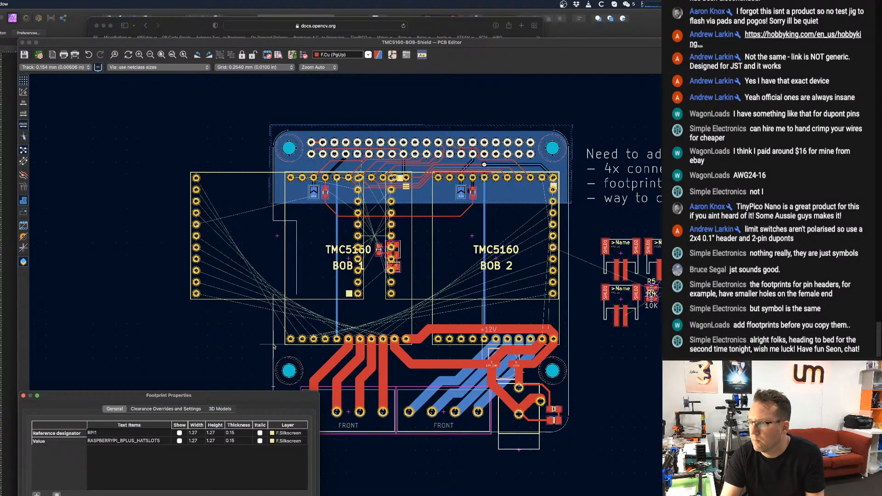
pyautogui.press('Escape')
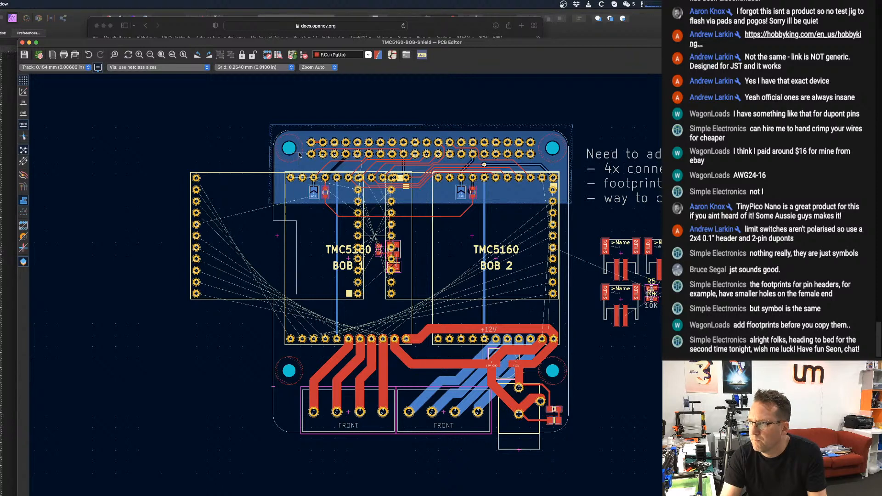
pyautogui.press('e')
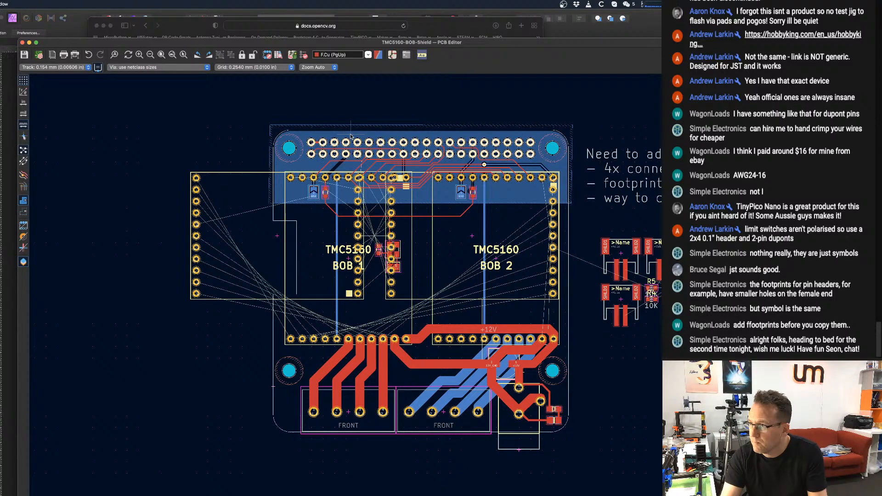
pyautogui.press('Escape')
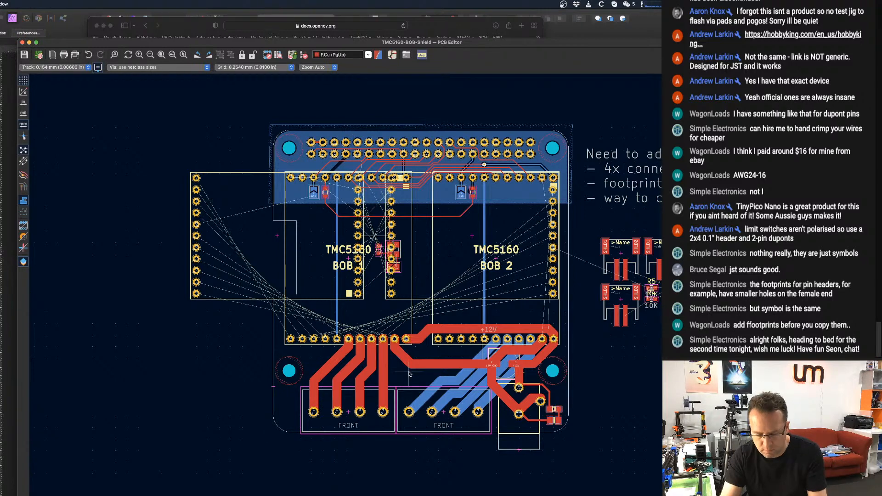
# Accept the Raspberry Pi HAT footprint's properties unchanged, then open that board footprint in an enlarged Footprint Editor window.
pyautogui.press('e')
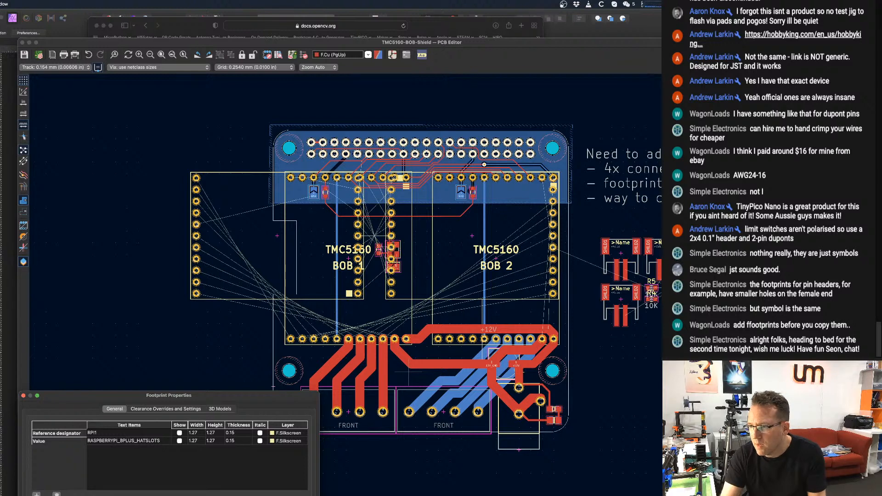
pyautogui.press('Return')
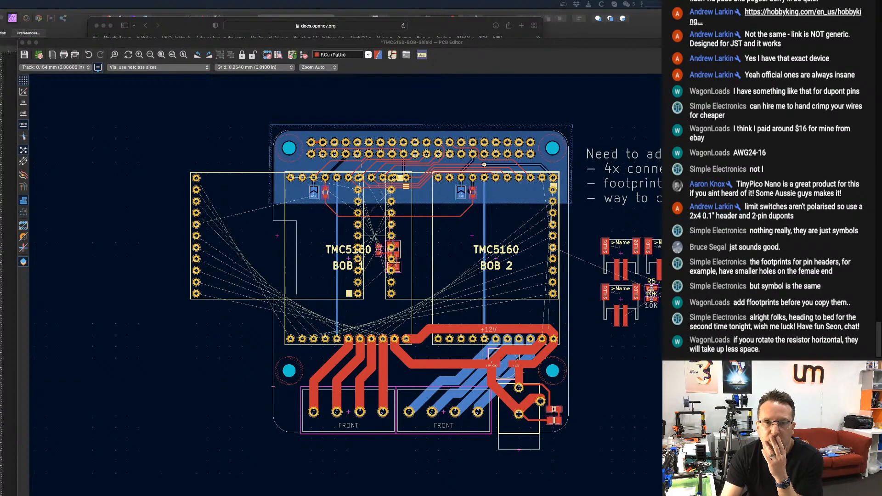
pyautogui.hotkey('ctrl', 'e')
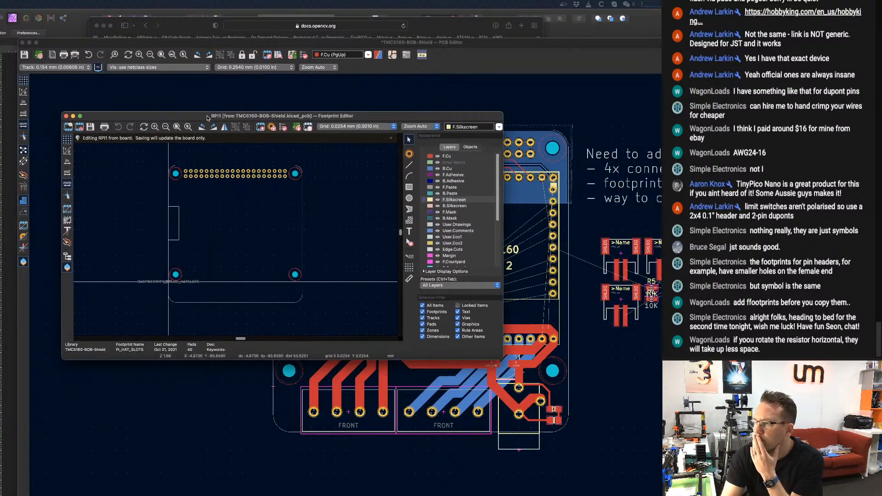
pyautogui.moveTo(503, 357); pyautogui.dragTo(792, 495)
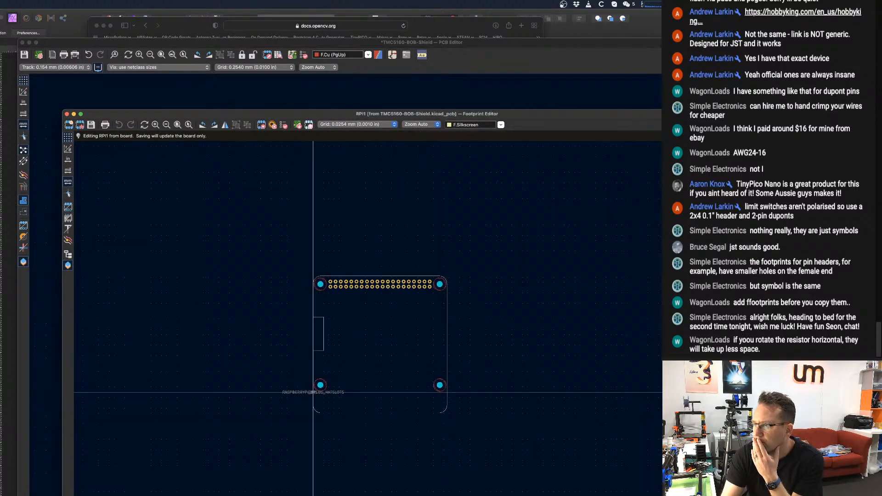
pyautogui.scroll(5, 331, 323)
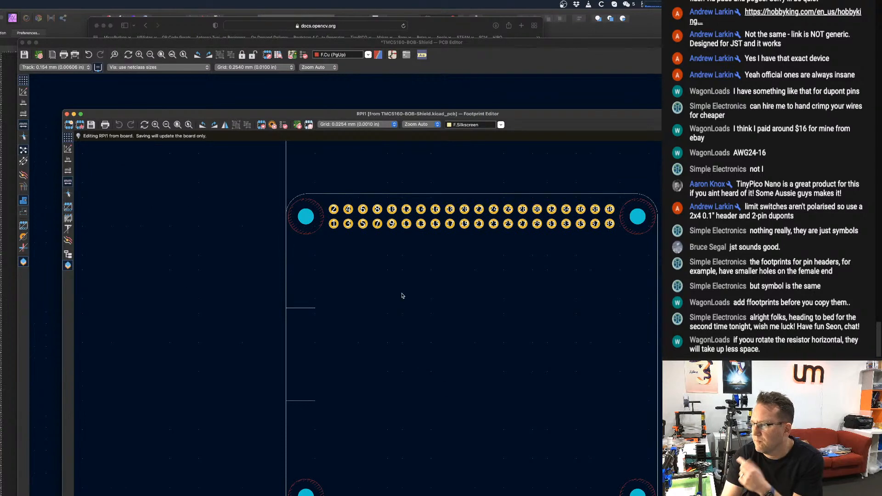
pyautogui.scroll(-3, 403, 296)
pyautogui.scroll(-2, 346, 292)
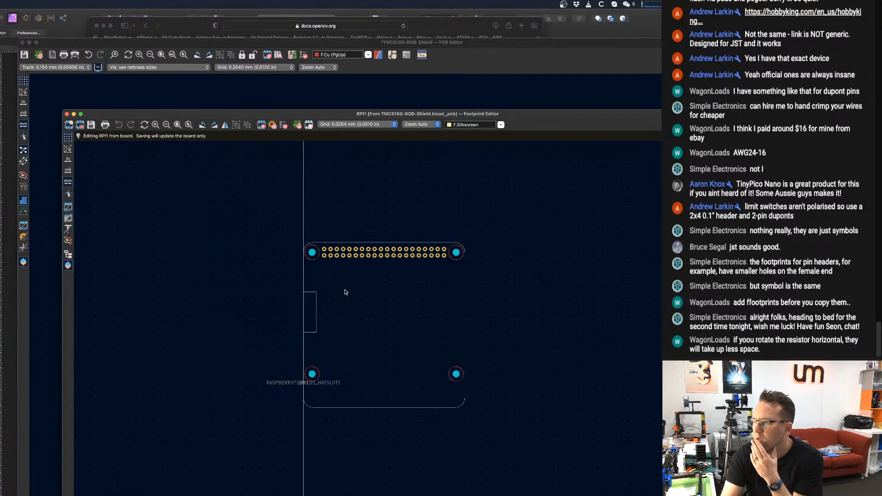
pyautogui.scroll(2, 301, 252)
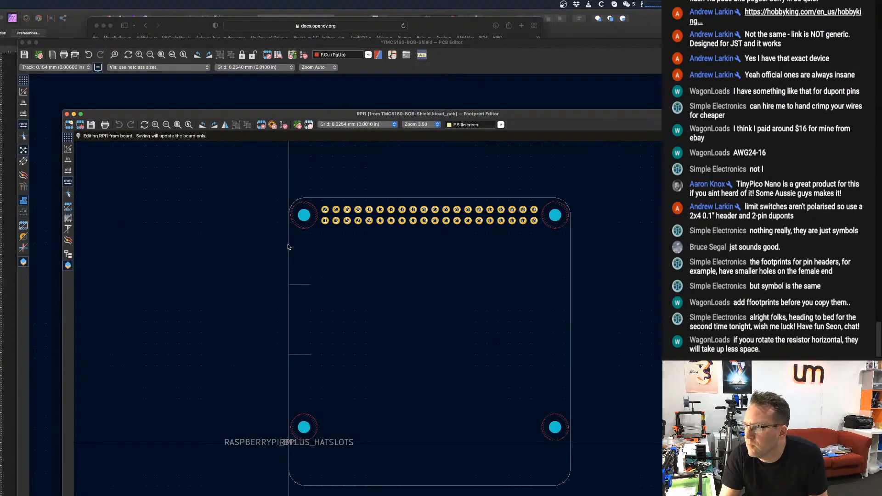
pyautogui.click(290, 246)
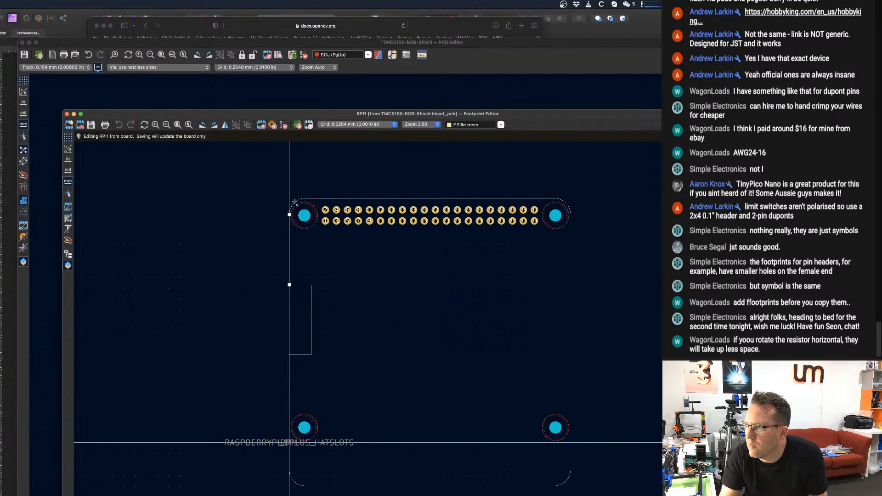
pyautogui.press('Escape')
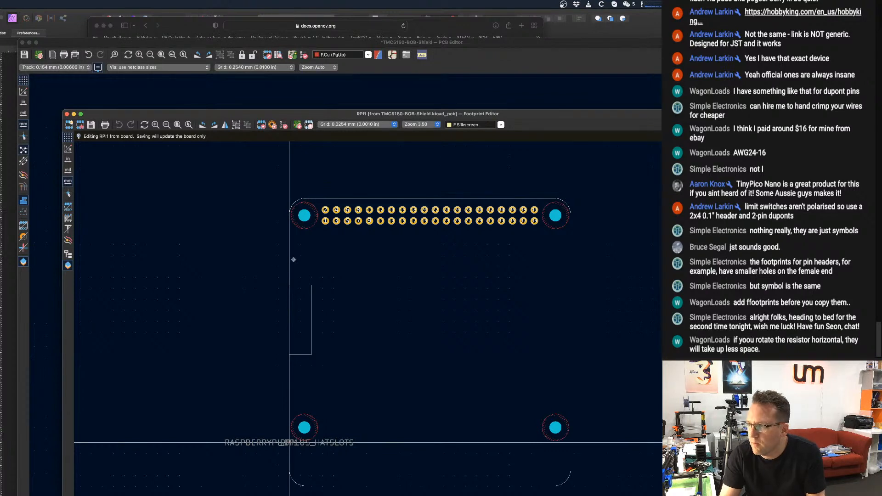
pyautogui.press('m')
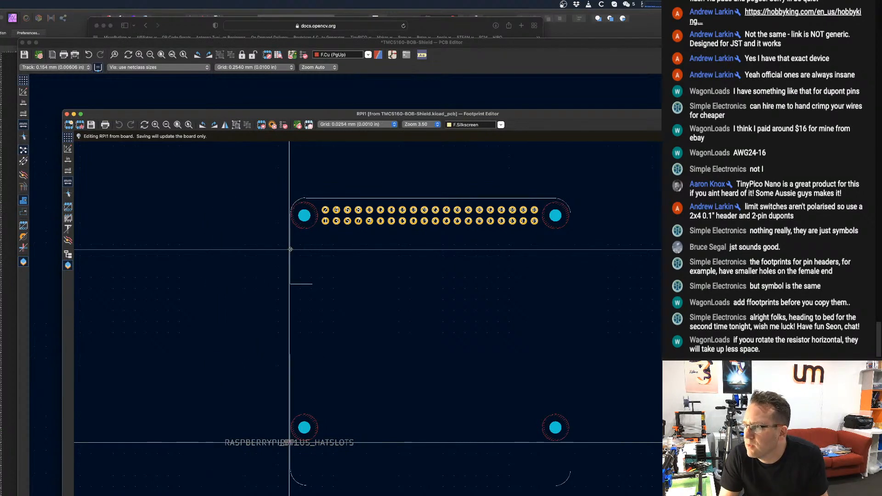
pyautogui.click(290, 251)
pyautogui.press('m')
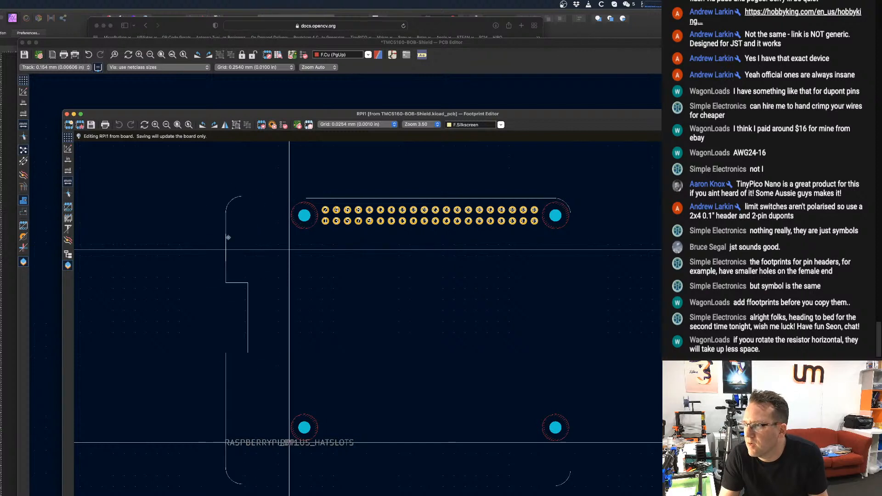
pyautogui.press('Escape')
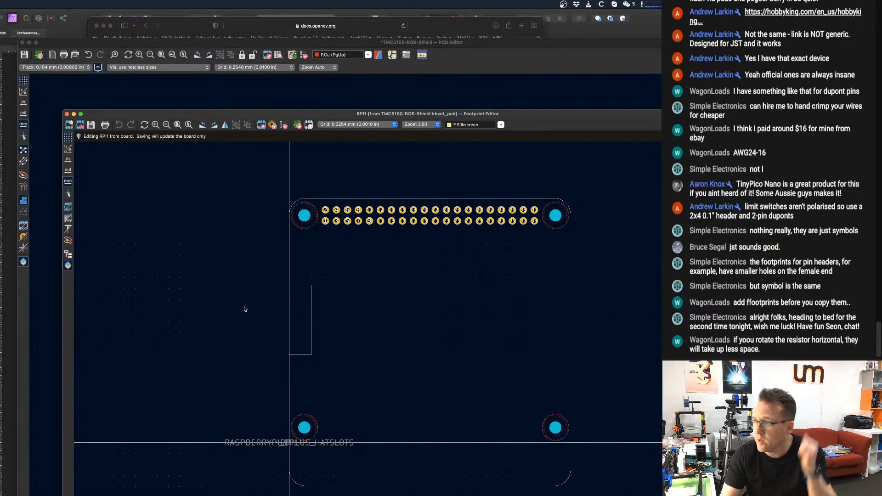
# Draw a horizontal Edge.Cuts line about 33 mm long from the upper outline edge's left end, extending outward past the rounded corner.
pyautogui.scroll(-3, 277, 229)
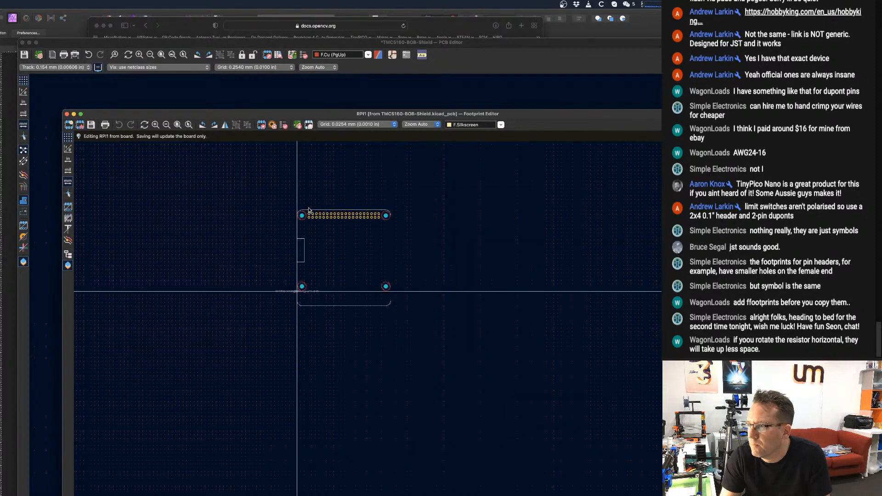
pyautogui.scroll(10, 305, 213)
pyautogui.moveTo(305, 213); pyautogui.dragTo(524, 284, button='middle')
pyautogui.scroll(-3, 234, 283)
pyautogui.moveTo(232, 282); pyautogui.dragTo(387, 339, button='middle')
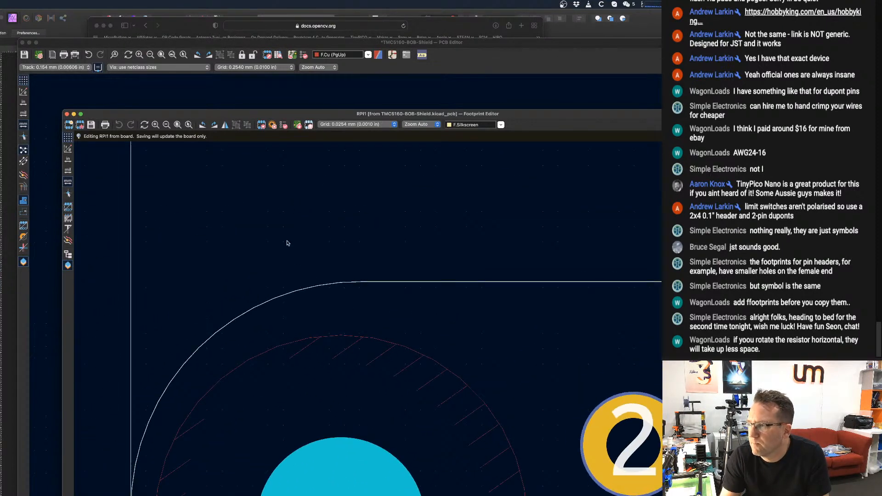
pyautogui.scroll(3, 287, 244)
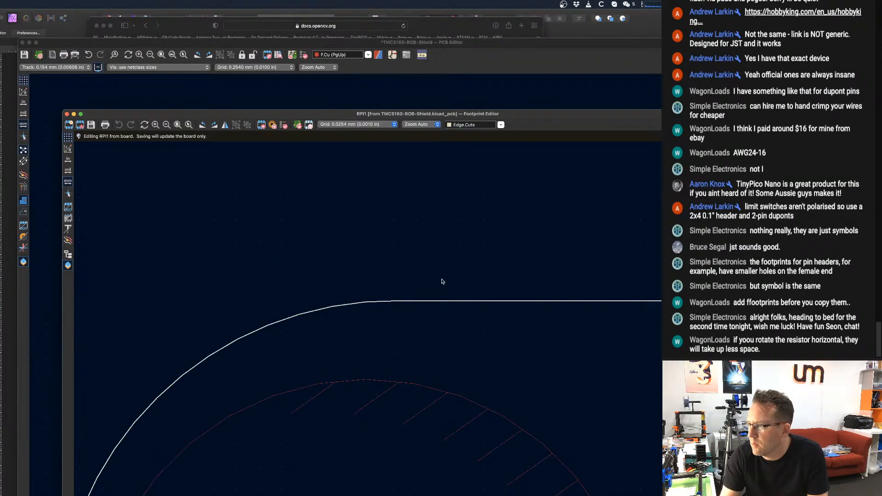
pyautogui.click(468, 302)
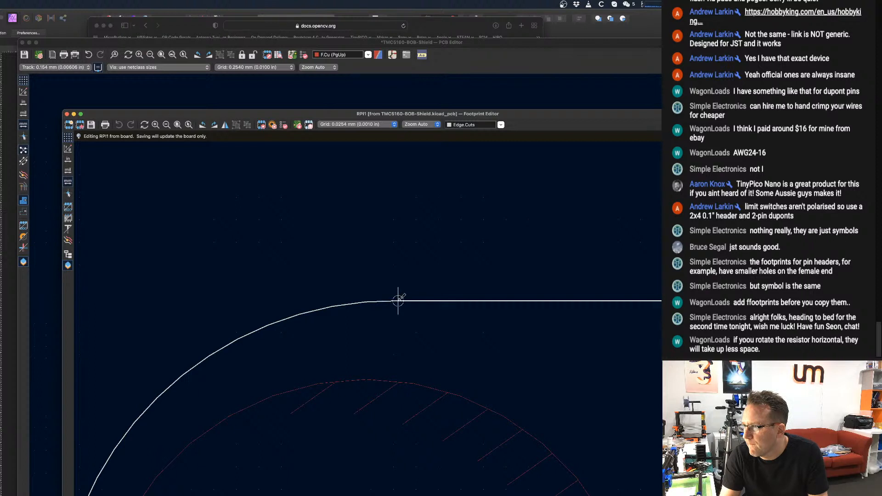
pyautogui.moveTo(398, 301); pyautogui.dragTo(108, 303)
pyautogui.scroll(-2, 110, 299)
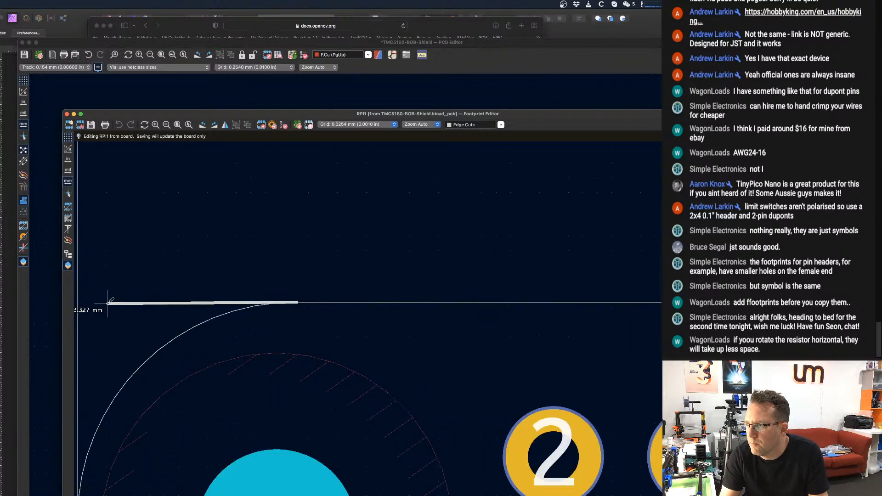
pyautogui.moveTo(109, 302); pyautogui.dragTo(492, 262, button='middle')
pyautogui.scroll(-10, 434, 264)
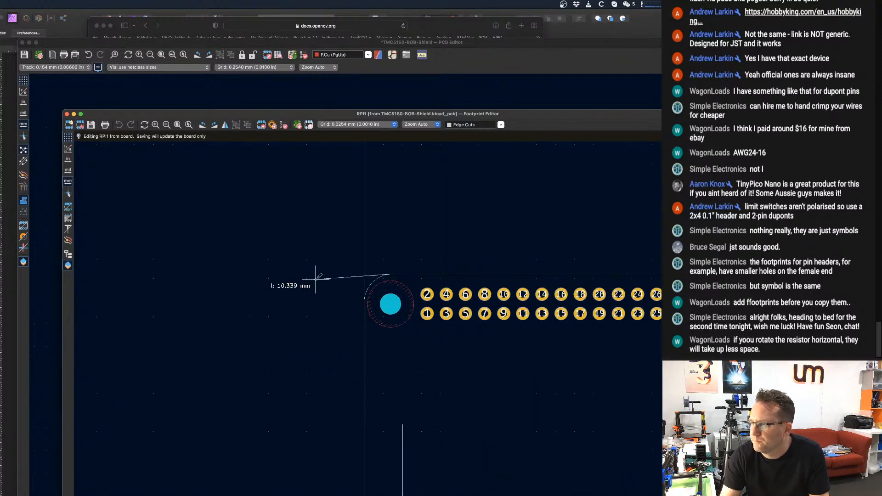
pyautogui.scroll(-1, 243, 274)
pyautogui.moveTo(197, 269); pyautogui.dragTo(266, 266, button='middle')
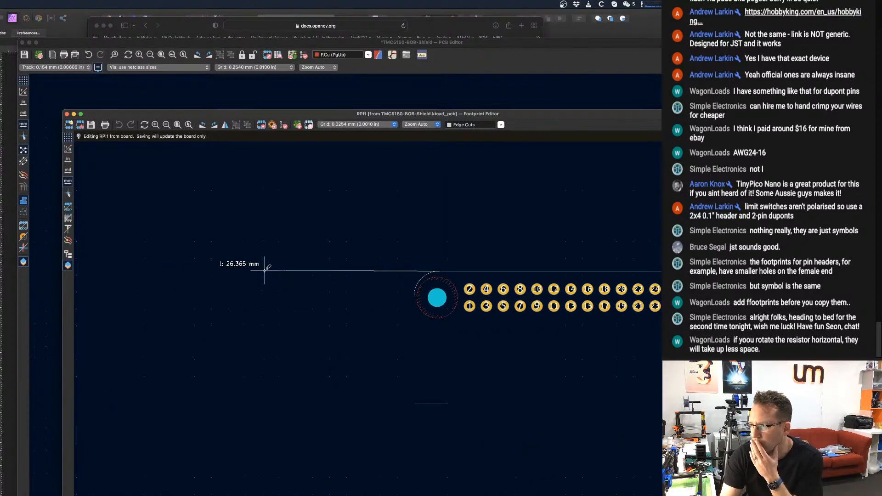
pyautogui.scroll(-2, 264, 268)
pyautogui.scroll(-1, 263, 271)
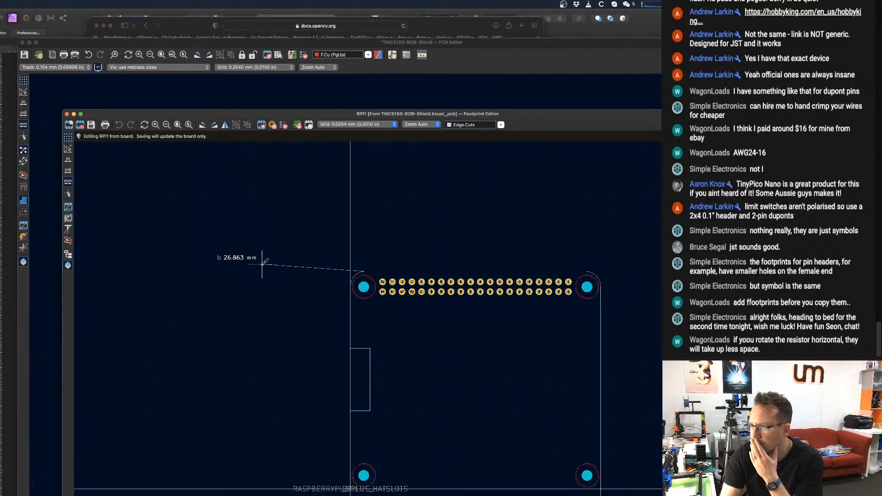
pyautogui.click(239, 269)
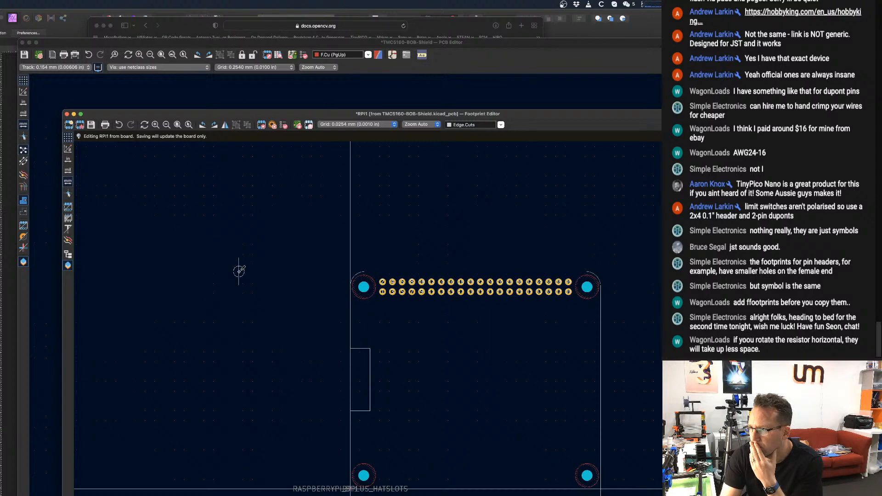
# Draw a vertical Edge.Cuts line downward from the outer end of the new horizontal line.
pyautogui.moveTo(237, 495); pyautogui.dragTo(241, 417, button='middle')
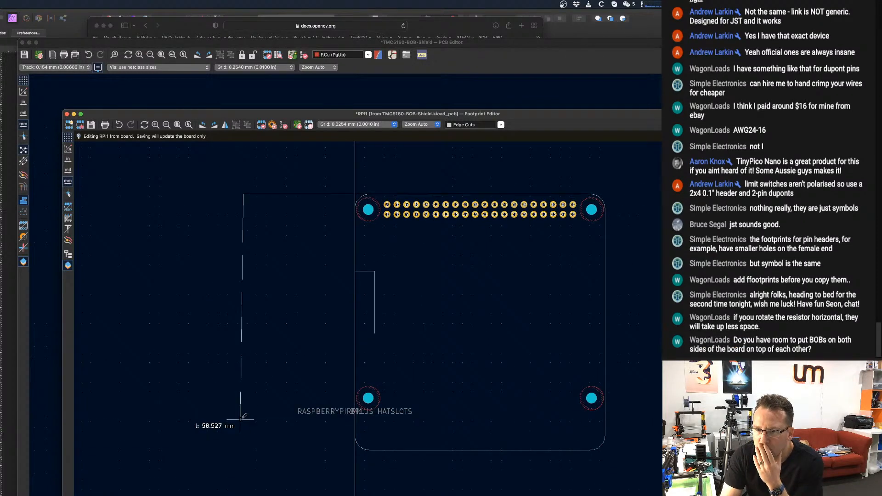
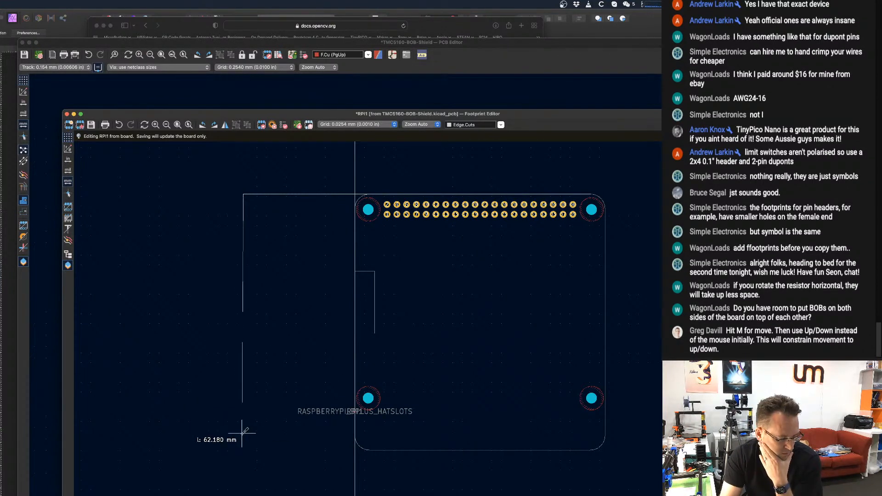
# Finish a vertical Edge.Cuts line about 68 mm long down from the left end of the extended top edge.
pyautogui.scroll(2, 242, 433)
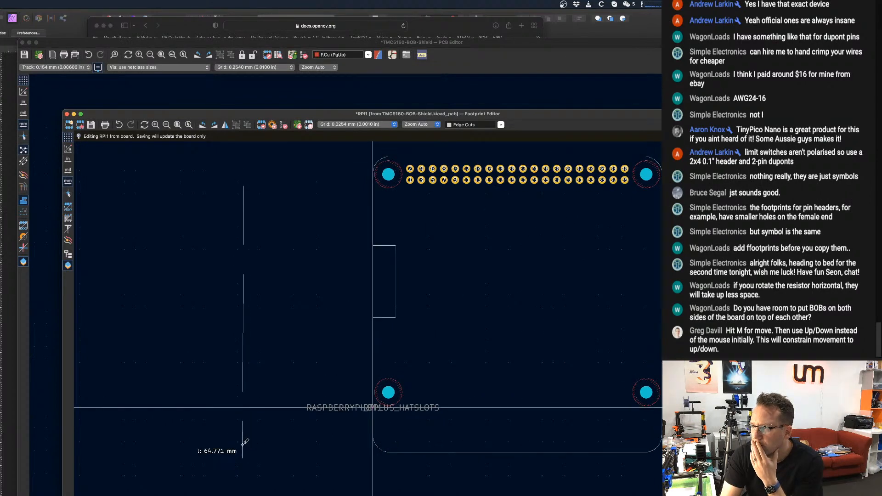
pyautogui.scroll(1, 242, 444)
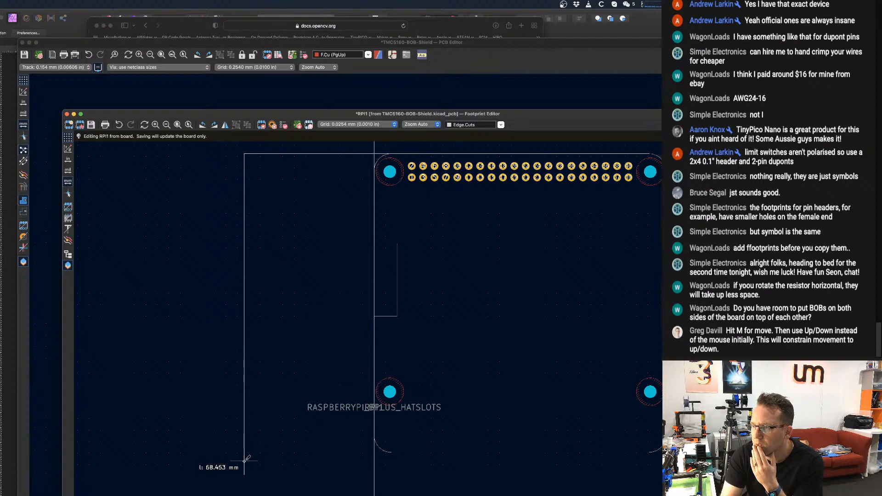
pyautogui.click(244, 461)
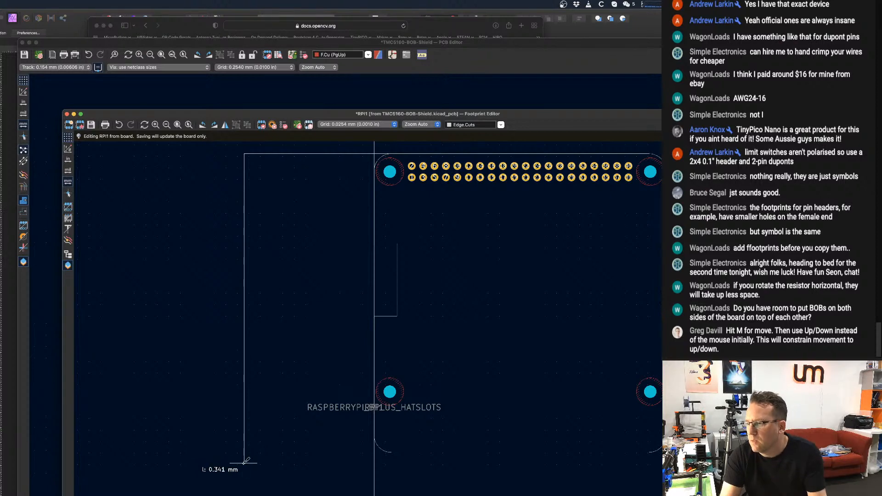
pyautogui.press('Escape')
# Draw a horizontal Edge.Cuts line about 33 mm long from the lower-left corner arc's bottom end out to the new vertical line.
pyautogui.scroll(-1, 393, 448)
pyautogui.scroll(5, 400, 453)
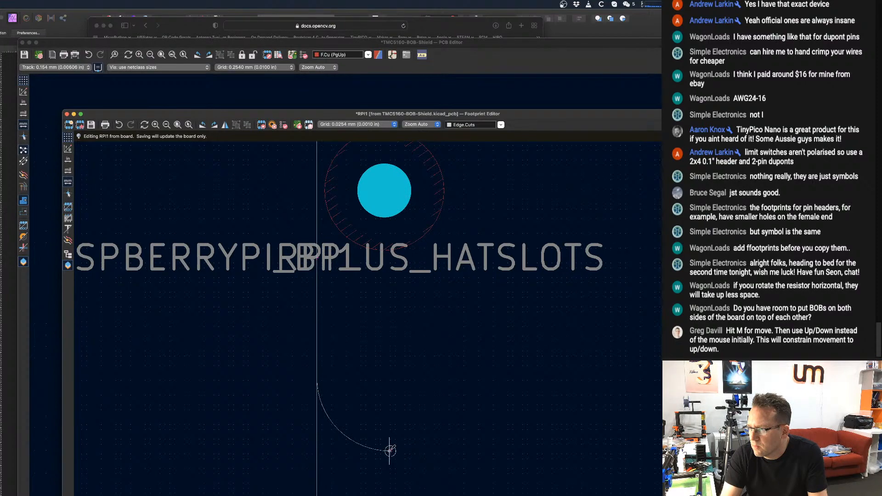
pyautogui.click(390, 450)
pyautogui.scroll(-3, 184, 418)
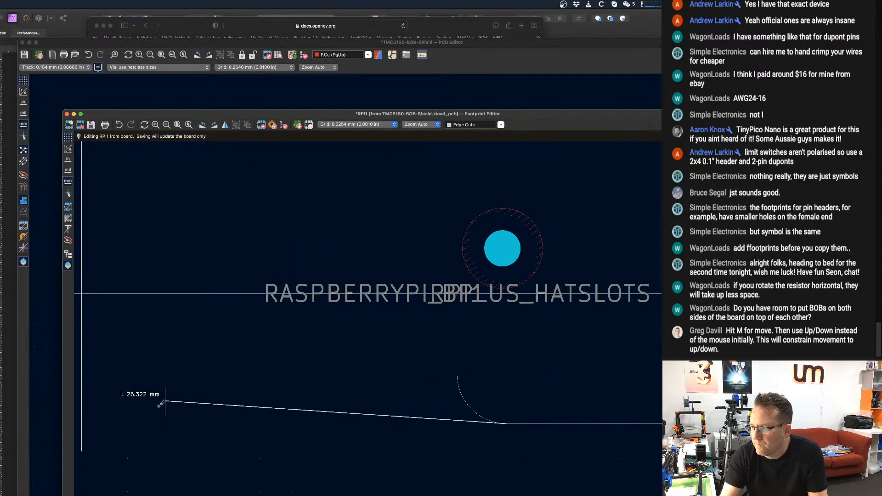
pyautogui.moveTo(177, 420); pyautogui.dragTo(226, 426, button='middle')
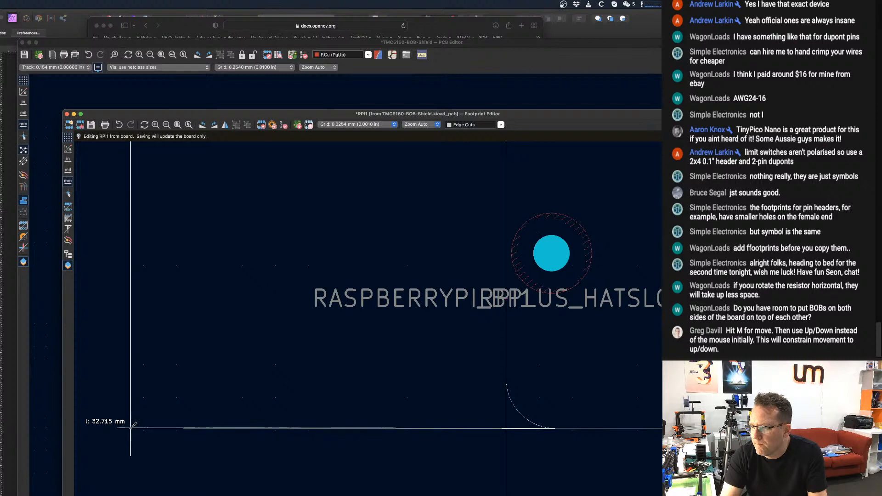
pyautogui.scroll(-3, 183, 418)
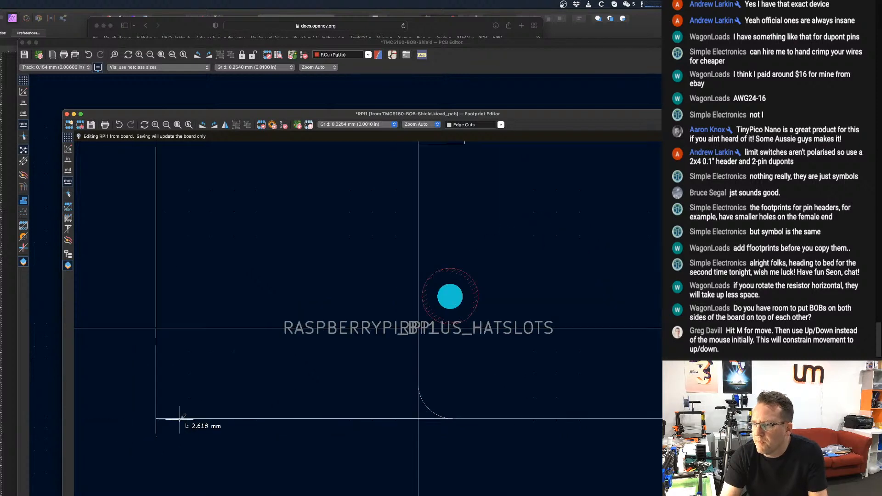
pyautogui.scroll(8, 206, 400)
pyautogui.press('Escape')
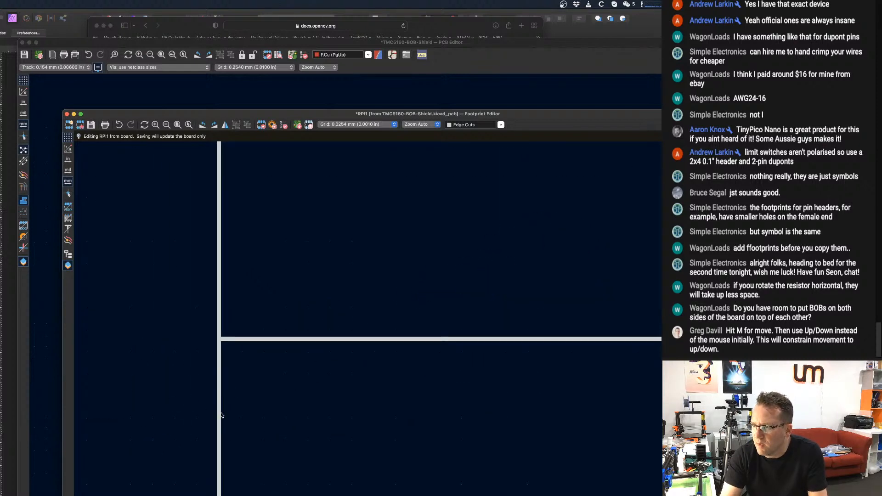
# Shorten the new vertical line so its lower endpoint meets the left end of the bottom extension line.
pyautogui.click(220, 415)
pyautogui.press('m')
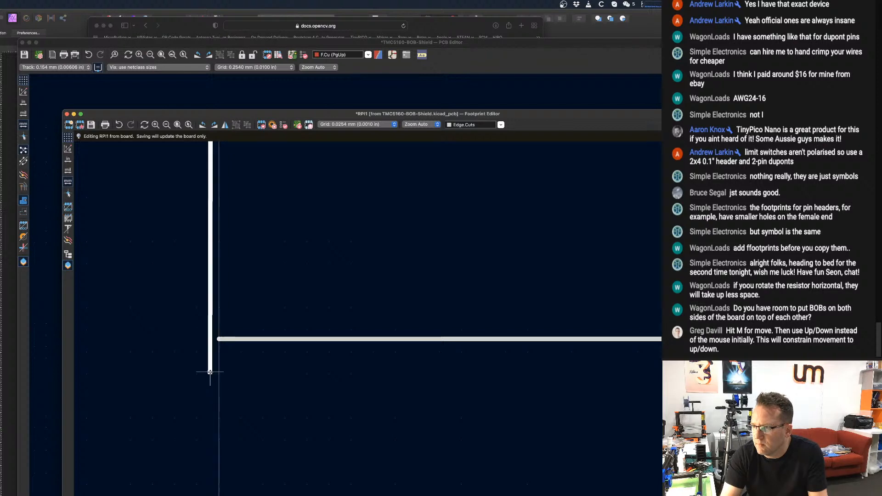
pyautogui.scroll(-15, 271, 361)
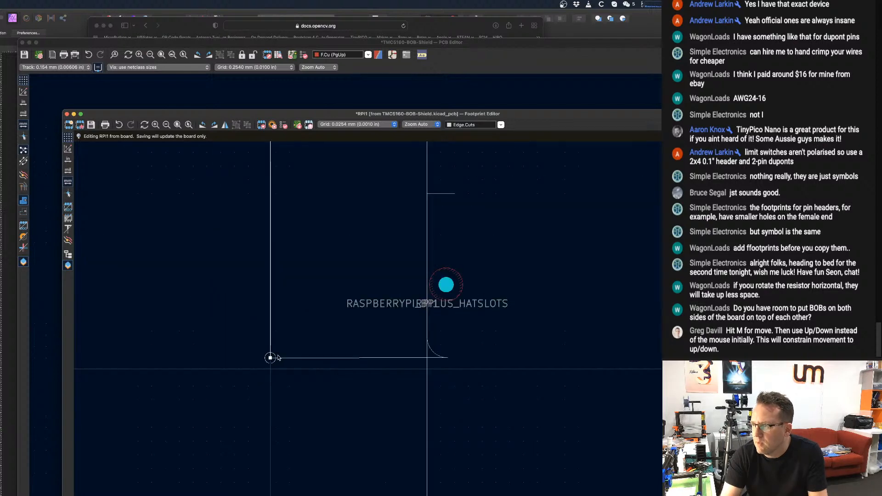
pyautogui.scroll(5, 330, 318)
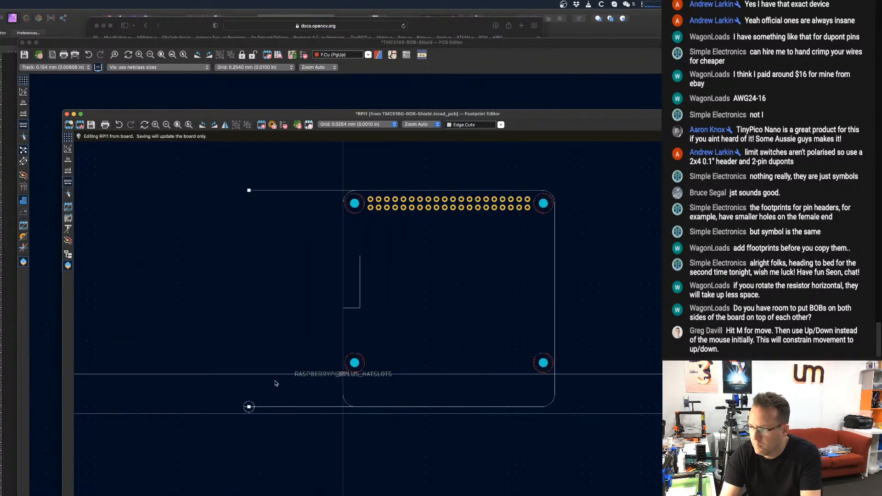
pyautogui.click(275, 445)
pyautogui.scroll(-3, 259, 423)
pyautogui.scroll(3, 308, 384)
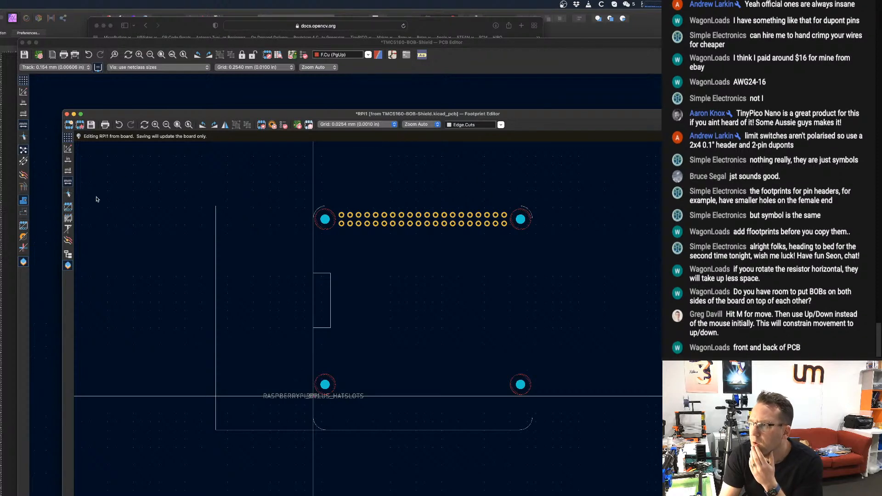
# Move the original left edge segments, both left corner arcs and the notch outward so the upper arc meets the extended top edge.
pyautogui.scroll(2, 338, 203)
pyautogui.scroll(-3, 325, 209)
pyautogui.scroll(3, 326, 208)
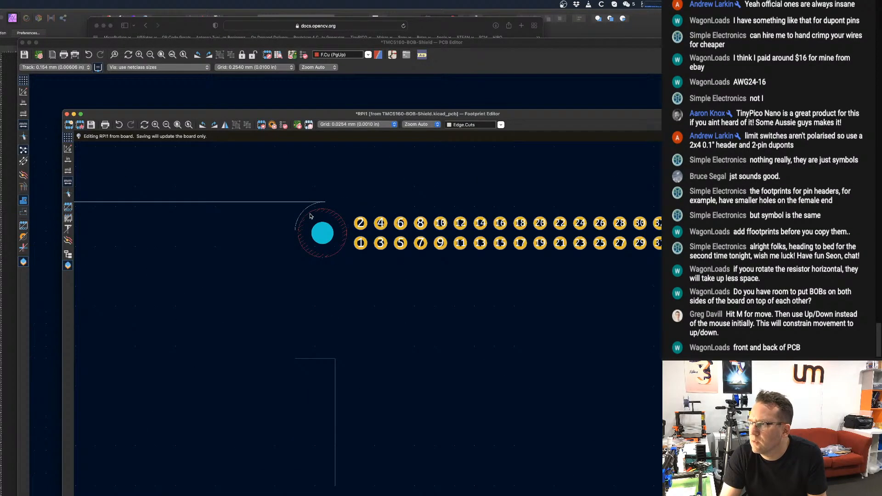
pyautogui.click(307, 212)
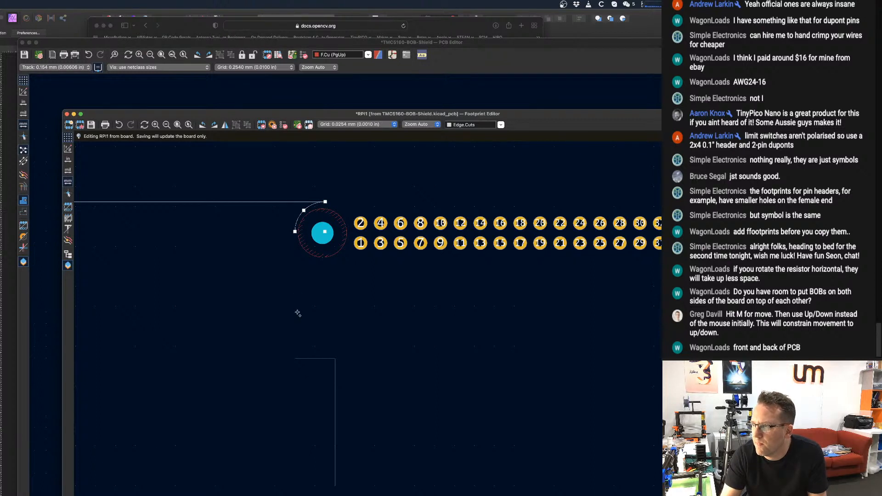
pyautogui.click(297, 324)
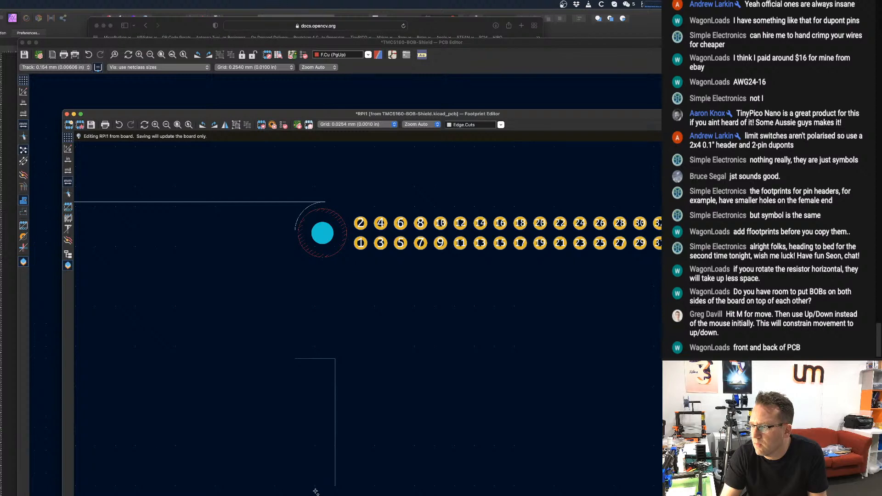
pyautogui.scroll(-5, 381, 446)
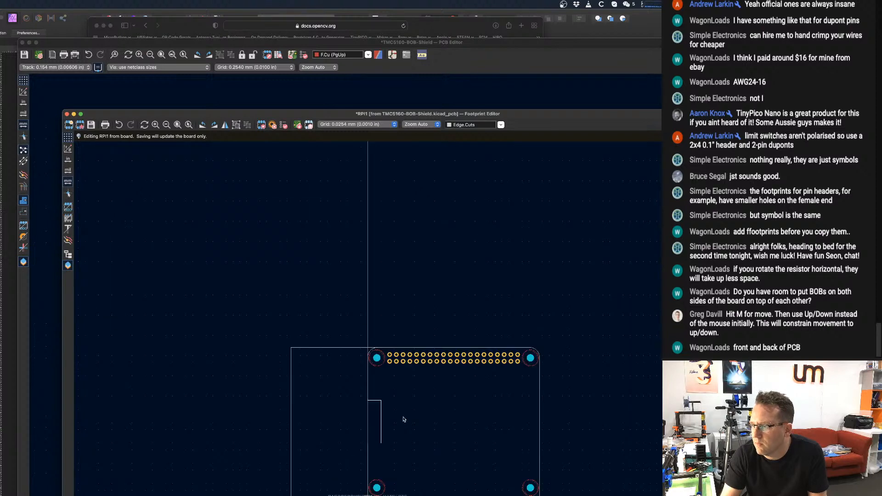
pyautogui.scroll(10, 370, 444)
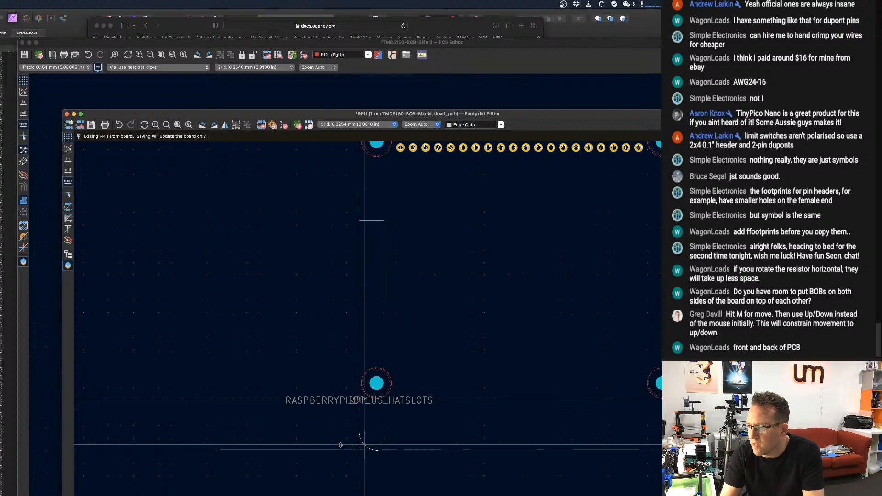
pyautogui.press('Escape')
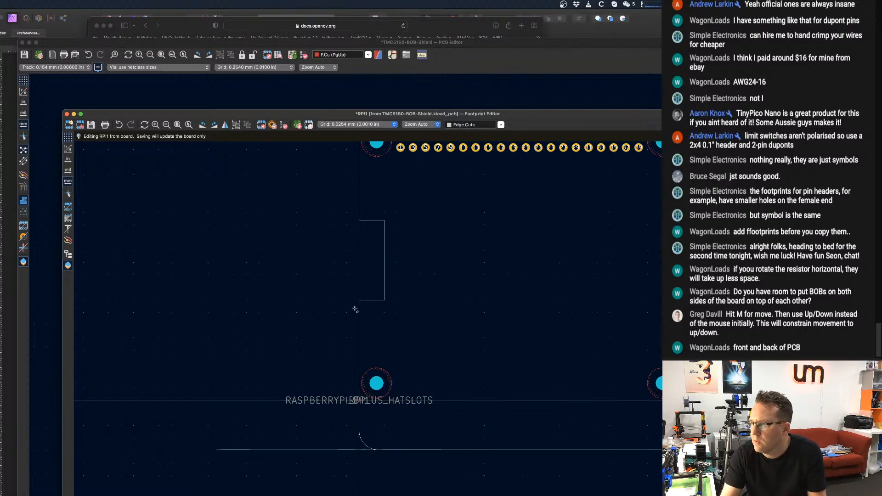
pyautogui.moveTo(400, 308); pyautogui.dragTo(327, 203)
pyautogui.moveTo(335, 212); pyautogui.dragTo(330, 363, button='middle')
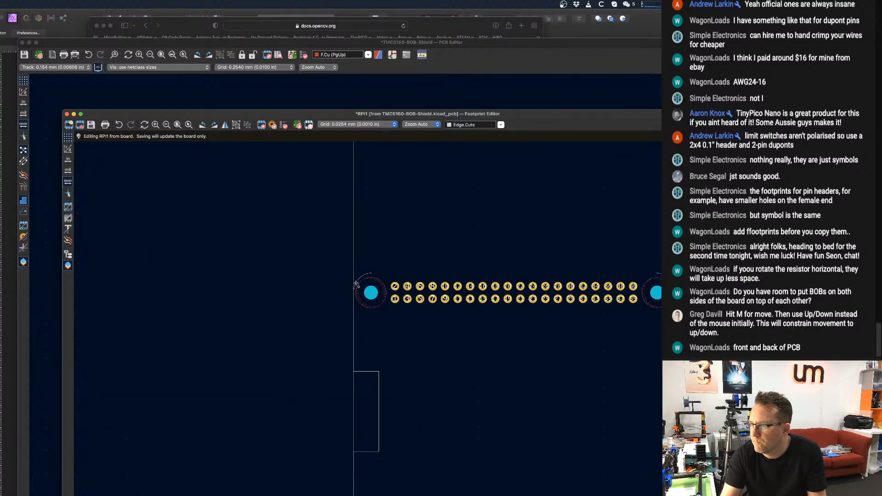
pyautogui.press('m')
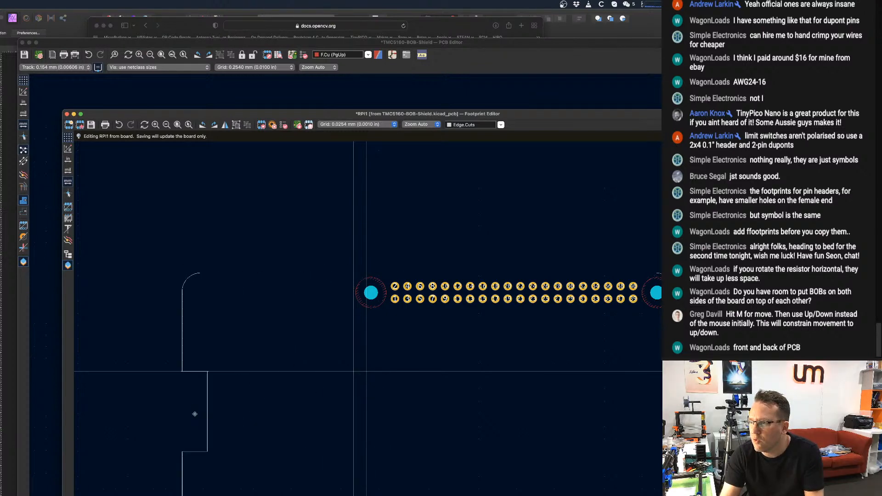
pyautogui.moveTo(208, 389); pyautogui.dragTo(235, 317, button='middle')
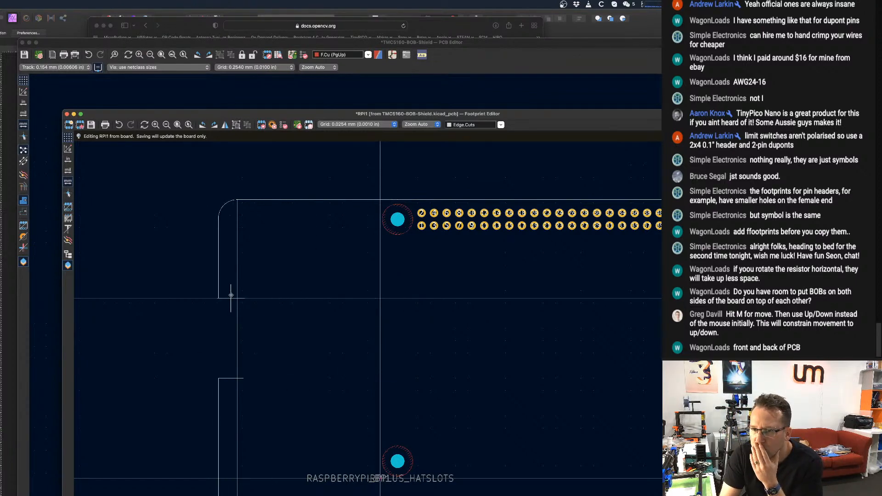
pyautogui.click(231, 296)
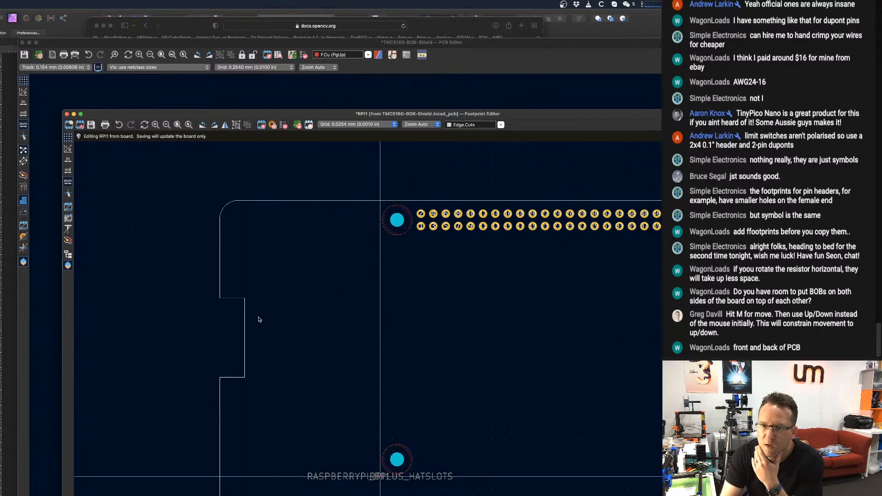
# Delete the temporary vertical line running beside the relocated left edge and notch.
pyautogui.scroll(-1, 240, 319)
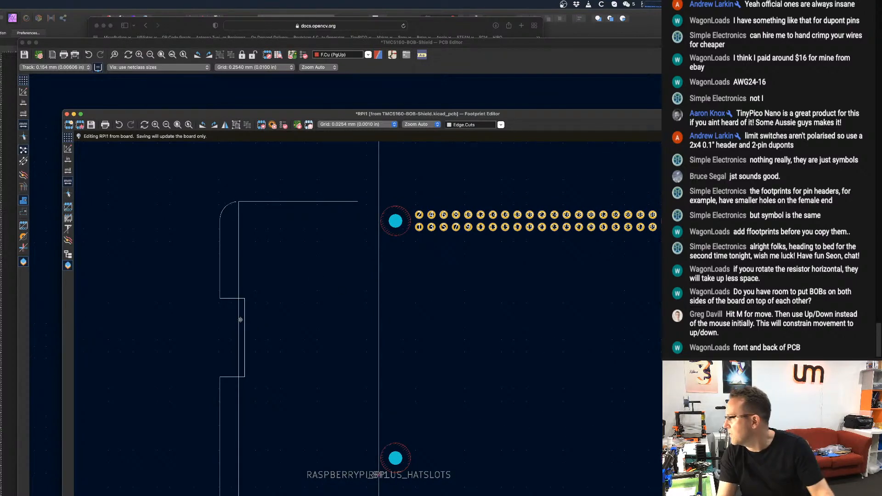
pyautogui.scroll(-1, 240, 319)
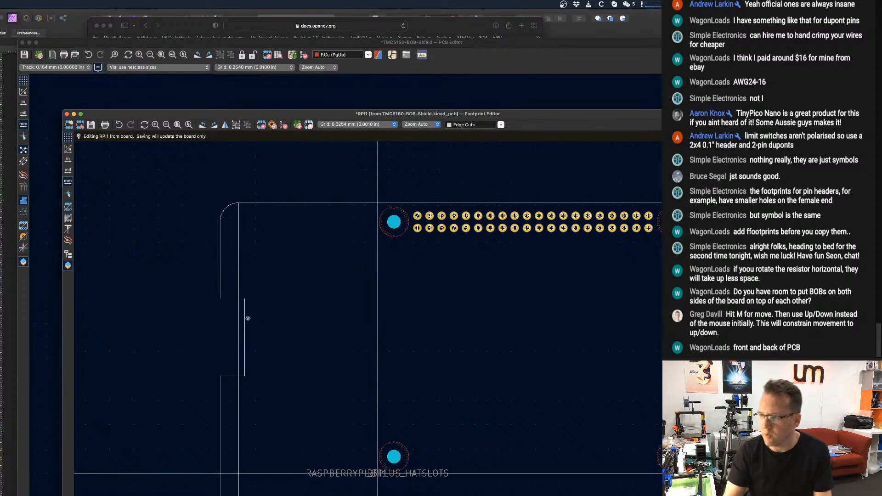
pyautogui.click(249, 324)
pyautogui.moveTo(248, 326); pyautogui.dragTo(256, 322, button='middle')
pyautogui.scroll(1, 255, 324)
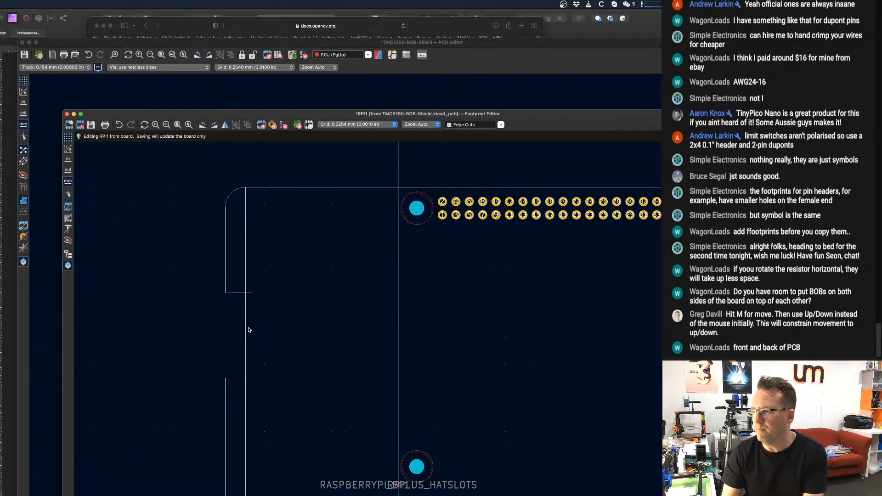
pyautogui.click(244, 334)
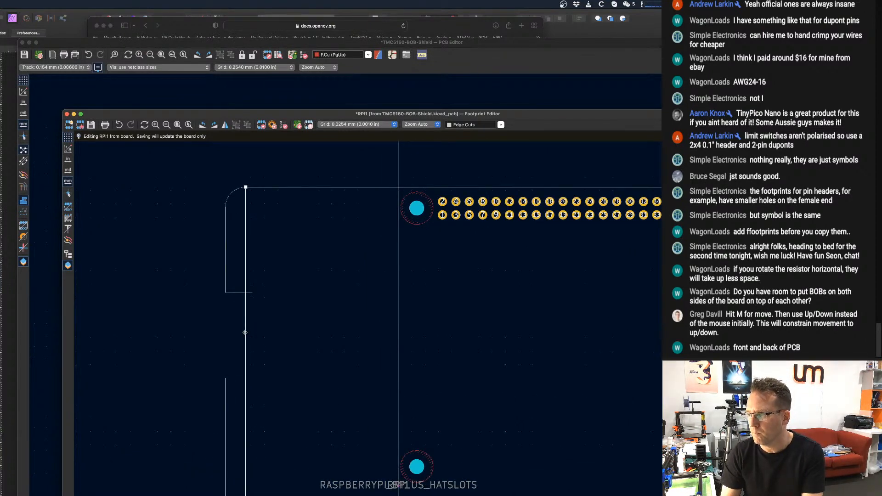
pyautogui.press('Delete')
pyautogui.scroll(-1, 286, 224)
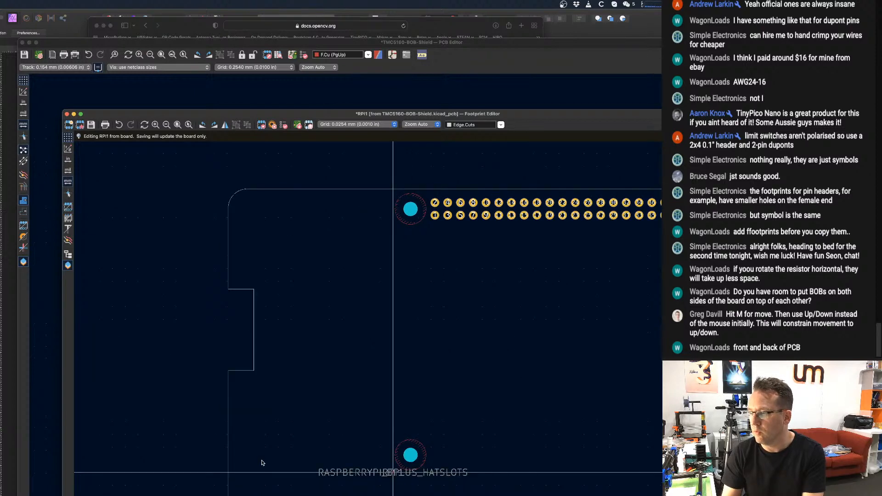
# Delete the short top extension line and stretch the original top edge's left endpoint to the relocated upper-left corner arc.
pyautogui.scroll(4, 287, 420)
pyautogui.moveTo(397, 220); pyautogui.dragTo(404, 411, button='middle')
pyautogui.scroll(5, 384, 332)
pyautogui.scroll(3, 383, 300)
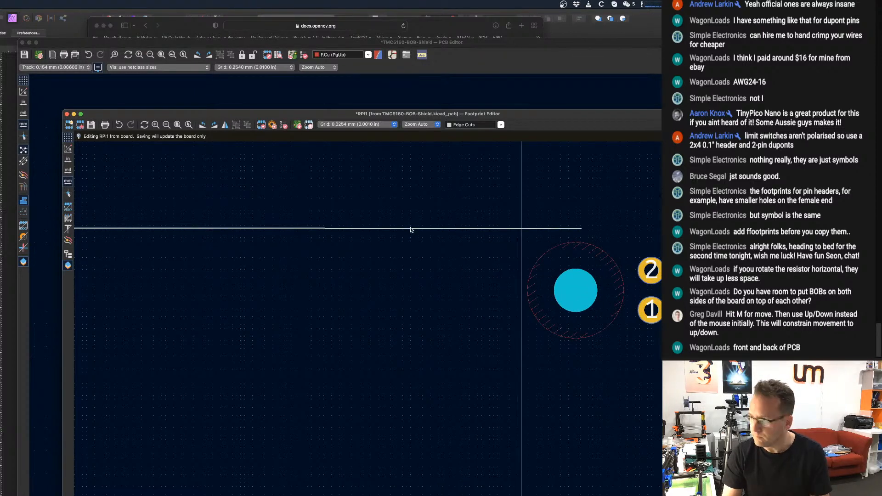
pyautogui.scroll(-1, 411, 229)
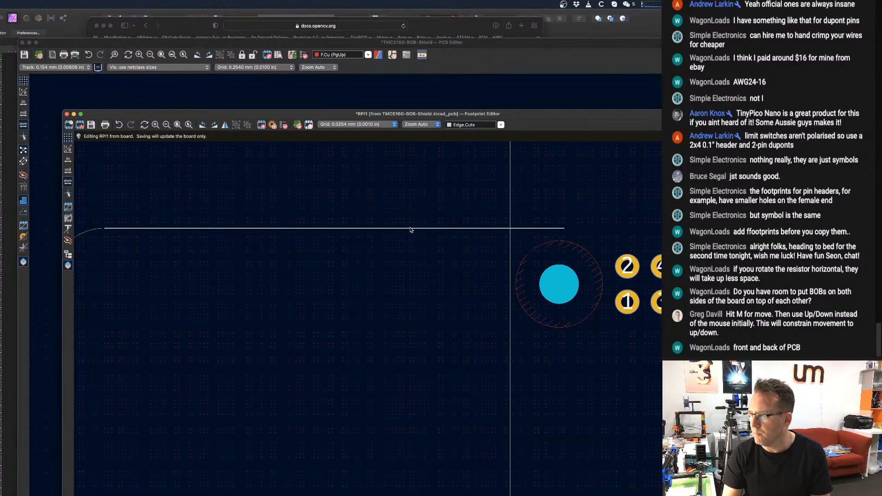
pyautogui.click(410, 228)
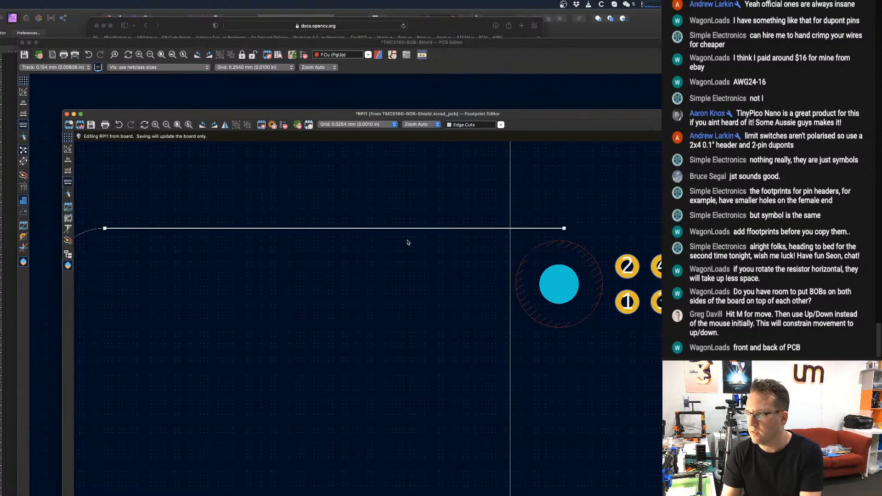
pyautogui.press('Delete')
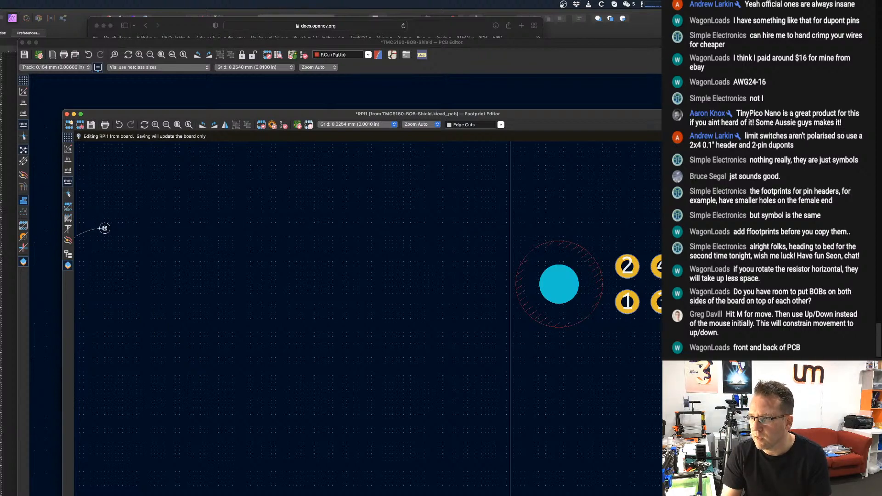
pyautogui.scroll(5, 104, 228)
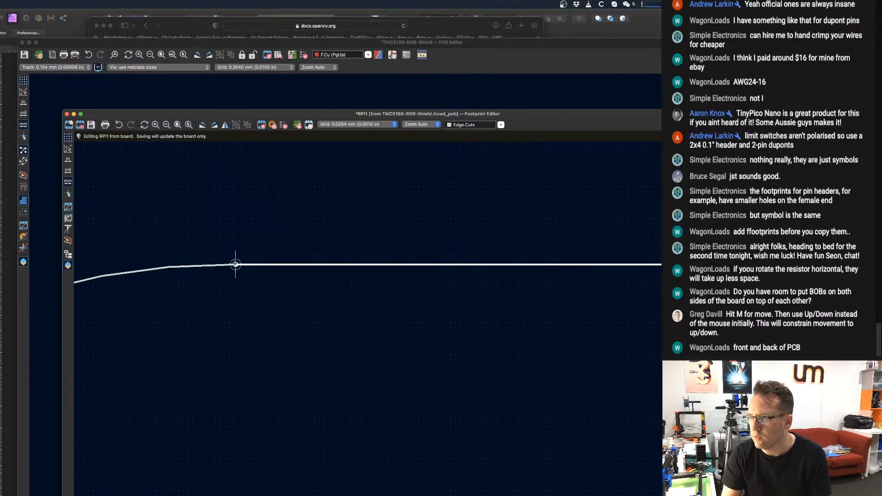
pyautogui.scroll(-5, 236, 264)
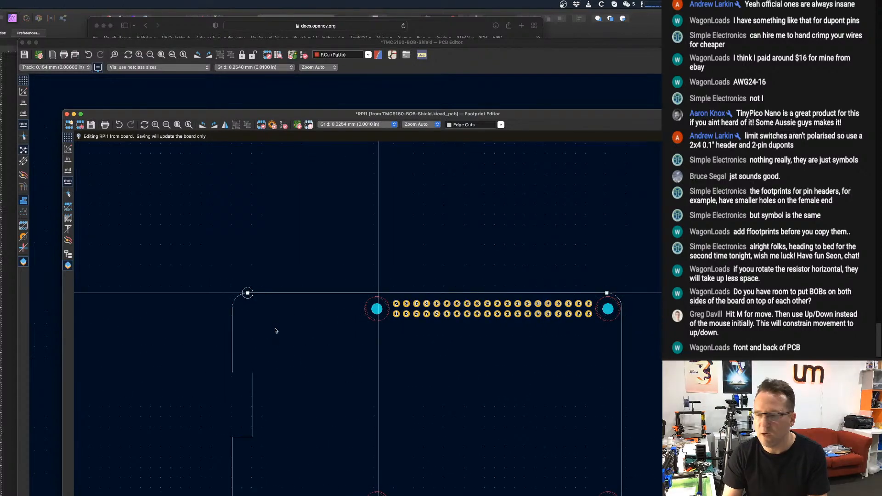
# Stretch the bottom edge's left endpoint outward so it meets the relocated lower-left corner arc.
pyautogui.scroll(-5, 276, 331)
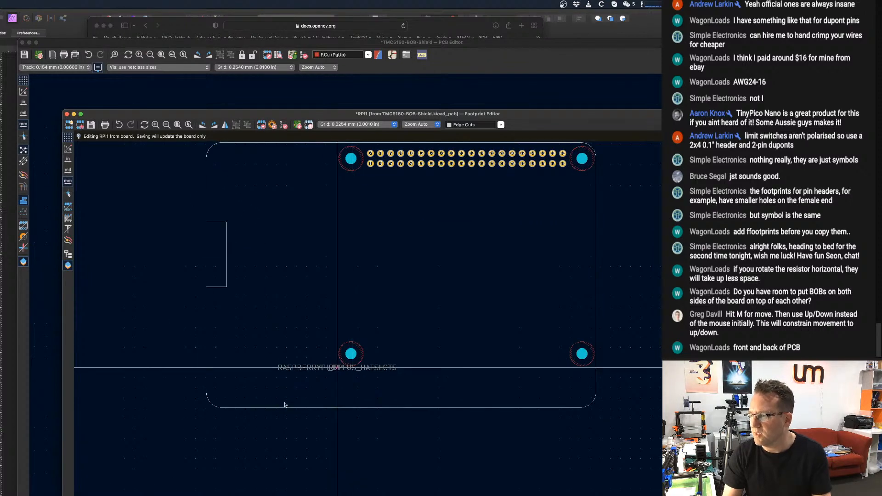
pyautogui.click(352, 407)
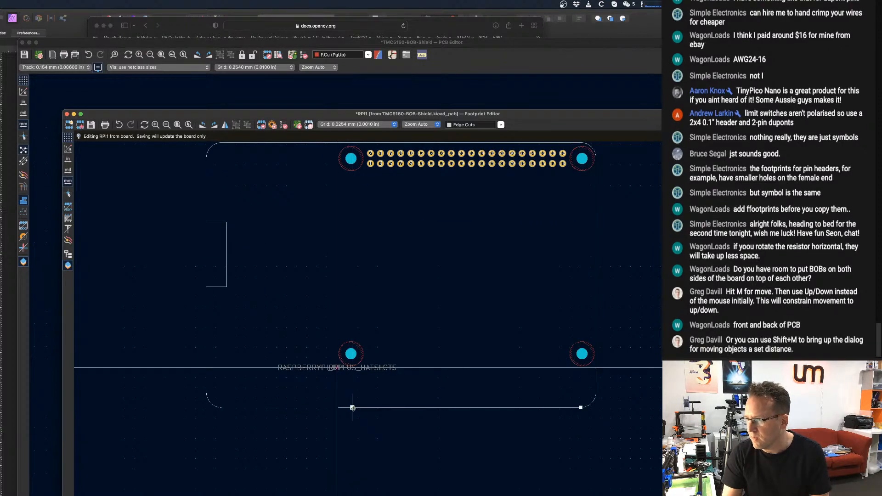
pyautogui.moveTo(351, 408); pyautogui.dragTo(234, 390)
pyautogui.scroll(3, 220, 408)
pyautogui.scroll(4, 229, 394)
pyautogui.scroll(3, 231, 393)
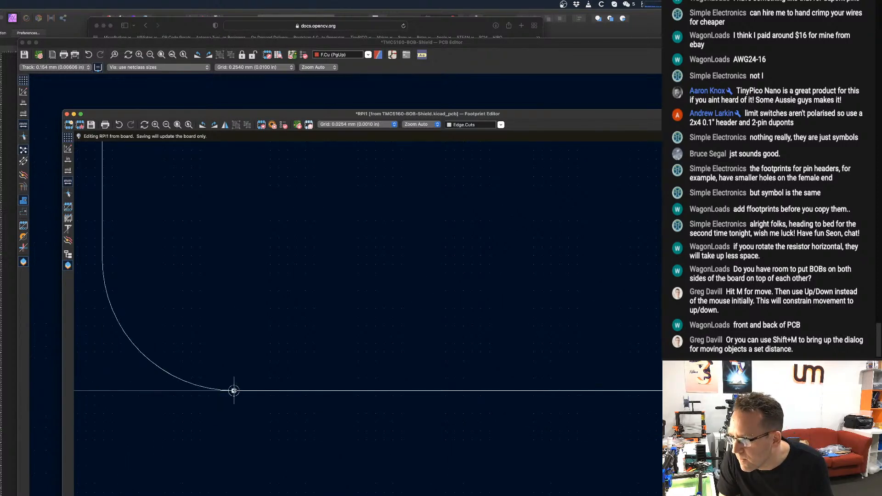
pyautogui.scroll(4, 235, 415)
pyautogui.scroll(-4, 239, 395)
pyautogui.click(252, 429)
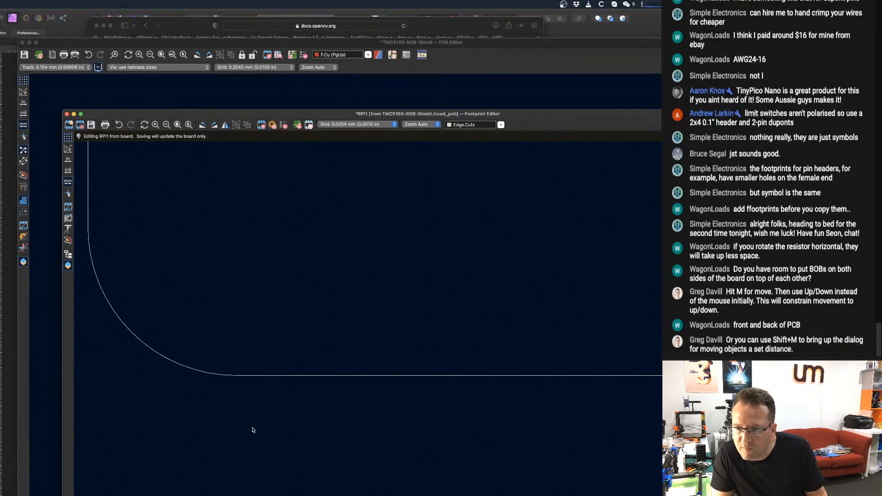
# Examine the rejoined board outline and the lower inner mounting hole beside the footprint's name text.
pyautogui.scroll(-10, 253, 429)
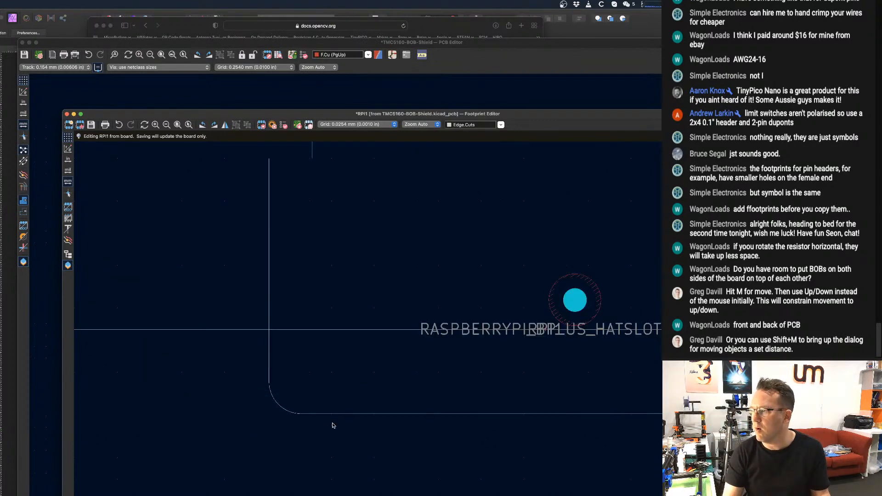
pyautogui.scroll(-3, 514, 320)
pyautogui.scroll(-4, 511, 322)
pyautogui.scroll(3, 423, 327)
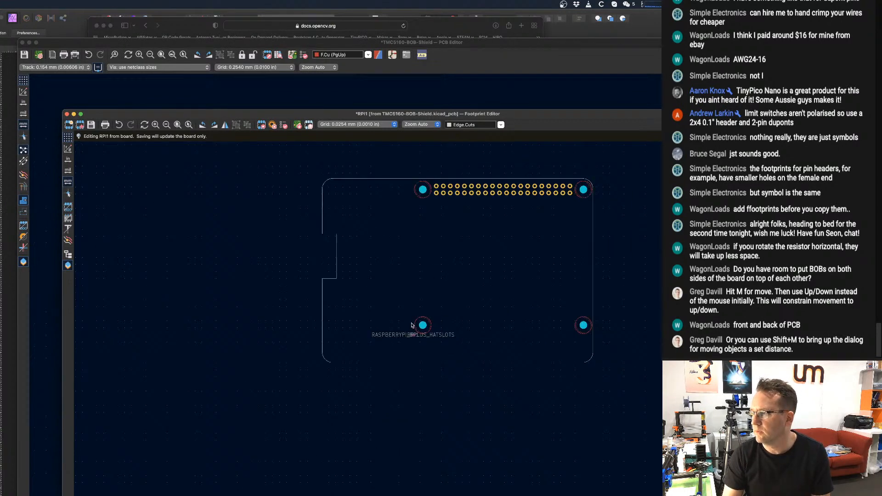
pyautogui.scroll(3, 426, 323)
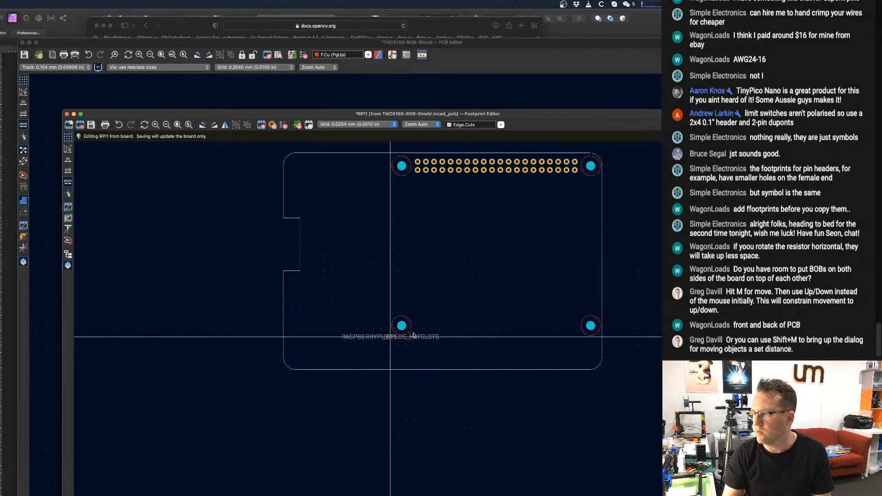
pyautogui.scroll(2, 411, 336)
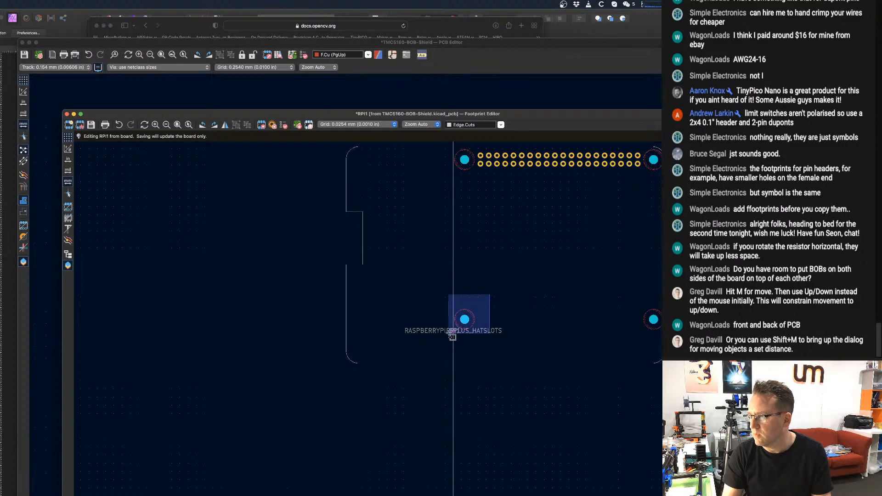
pyautogui.scroll(3, 469, 319)
pyautogui.scroll(2, 473, 320)
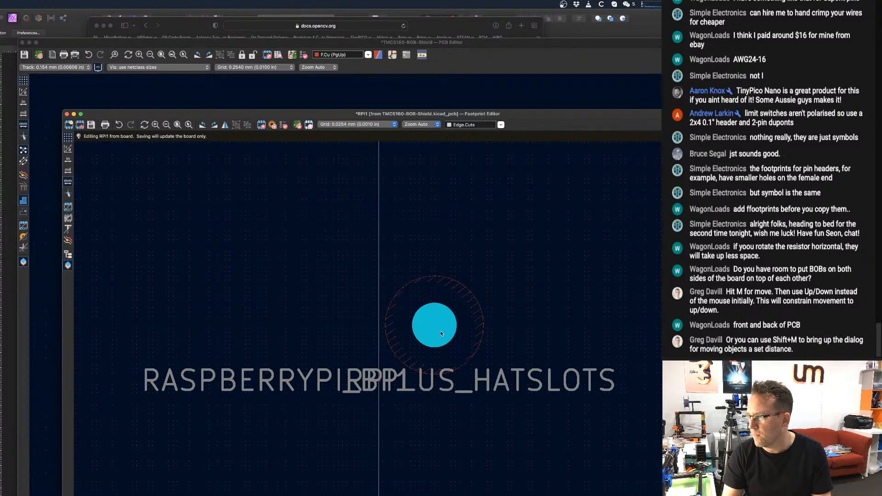
# Inspect the pad properties of the lower inner mounting hole and close them without changes.
pyautogui.click(473, 350)
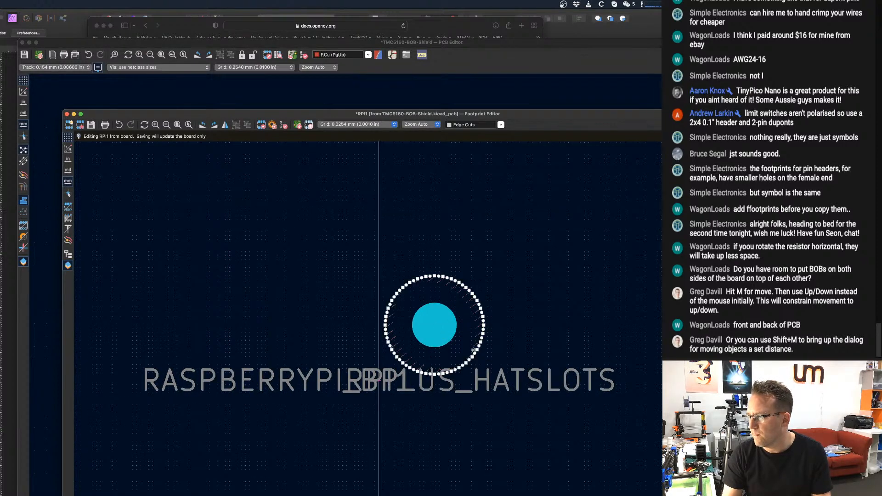
pyautogui.click(463, 349)
pyautogui.doubleClick(463, 350)
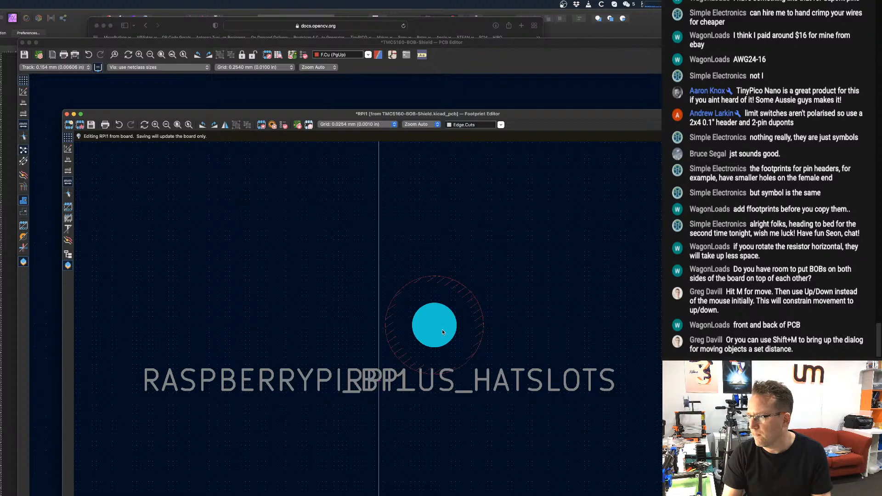
pyautogui.scroll(-8, 443, 329)
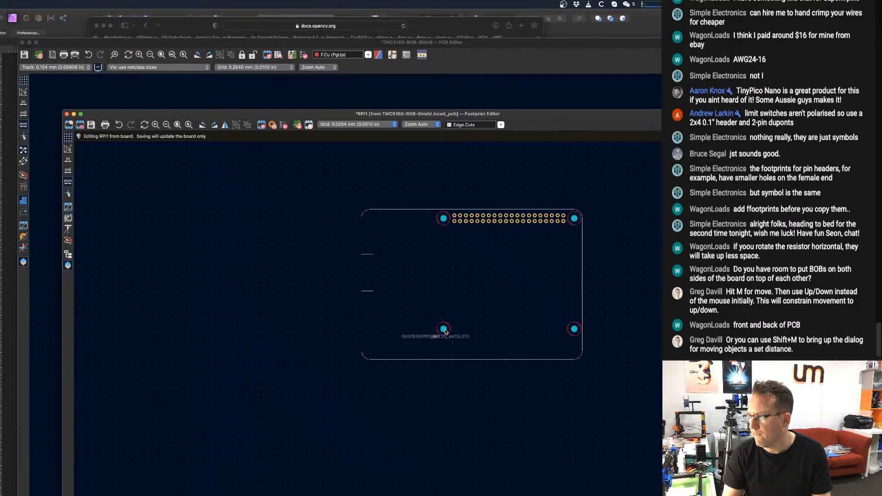
pyautogui.scroll(6, 445, 331)
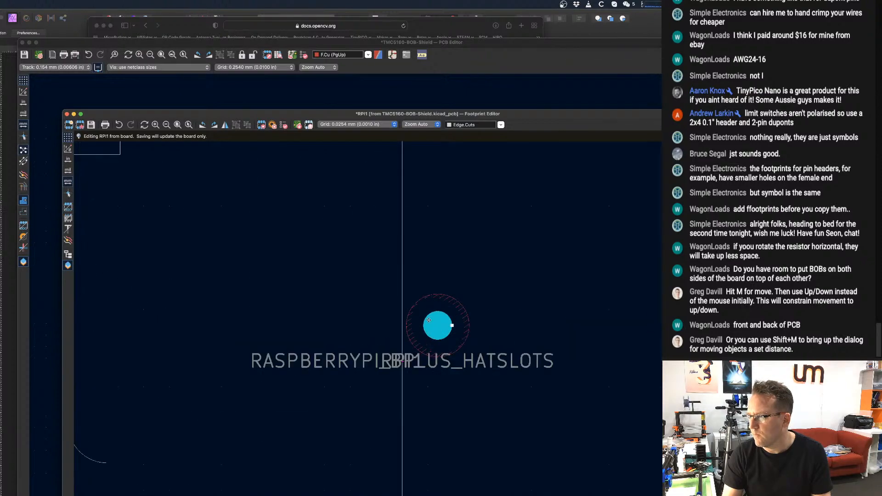
pyautogui.scroll(3, 445, 330)
pyautogui.scroll(-2, 444, 332)
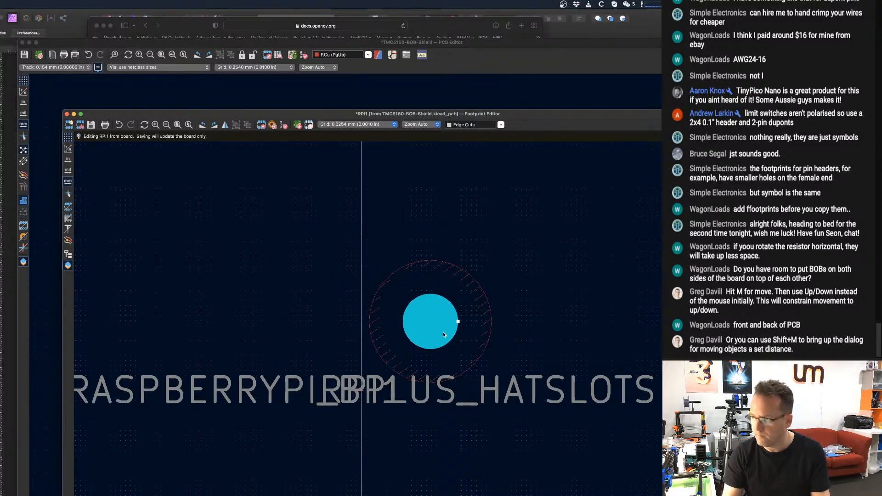
pyautogui.doubleClick(443, 334)
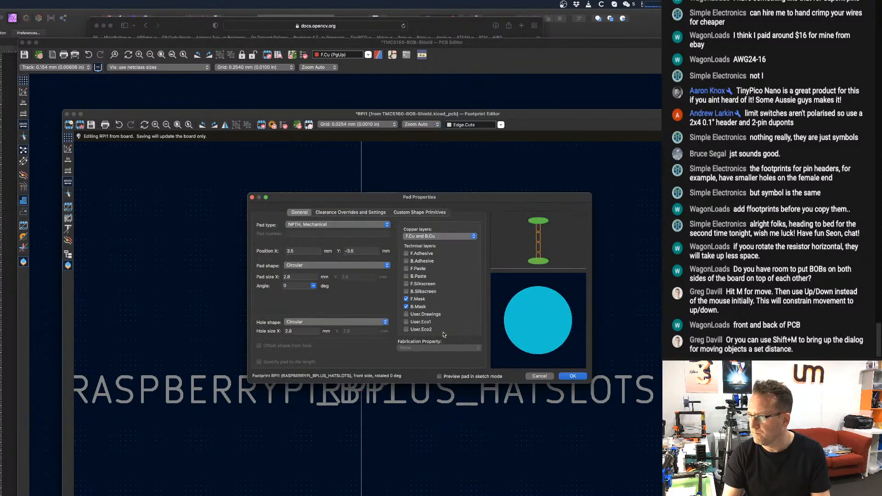
pyautogui.click(546, 375)
# Copy the upper and lower inner mounting-hole pads and place the copies near the widened outline's left corners.
pyautogui.scroll(-3, 480, 333)
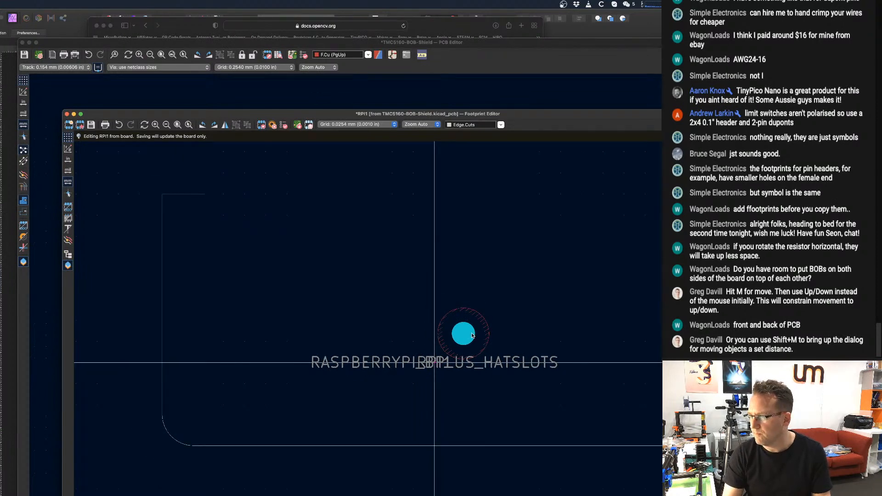
pyautogui.scroll(-4, 473, 333)
pyautogui.scroll(2, 444, 226)
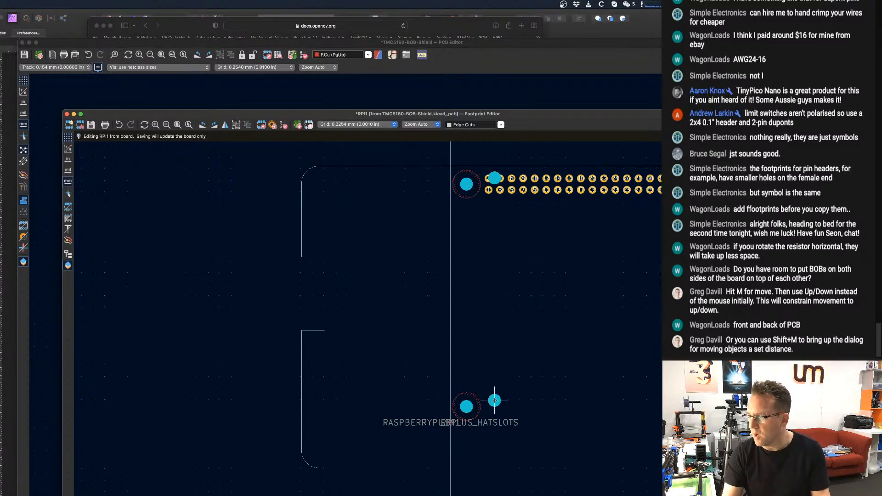
pyautogui.hotkey('ctrl', 'd')
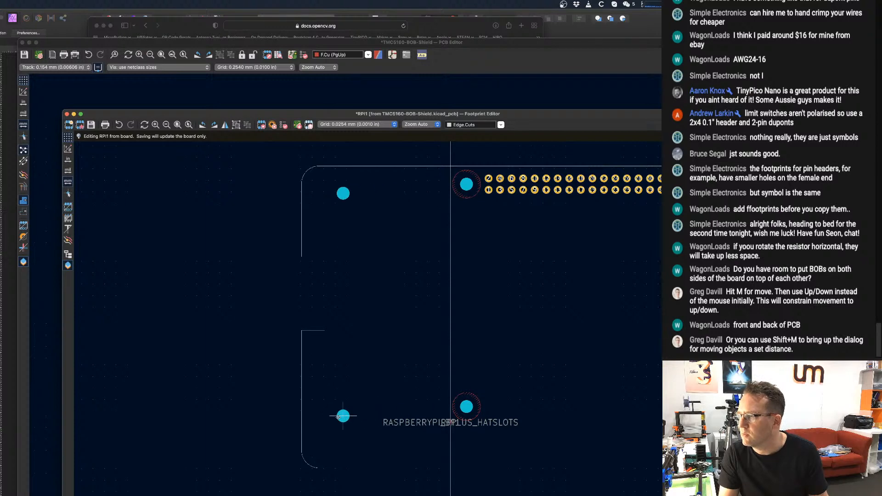
pyautogui.press('Escape')
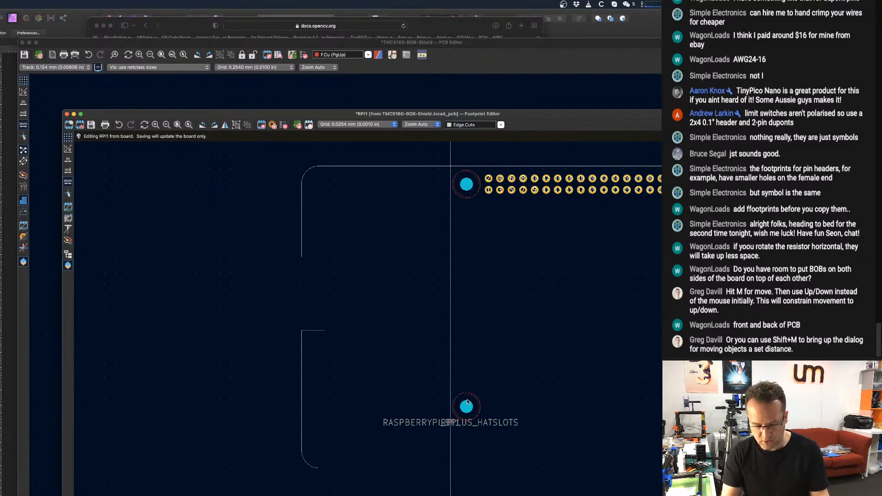
pyautogui.press('pageup')
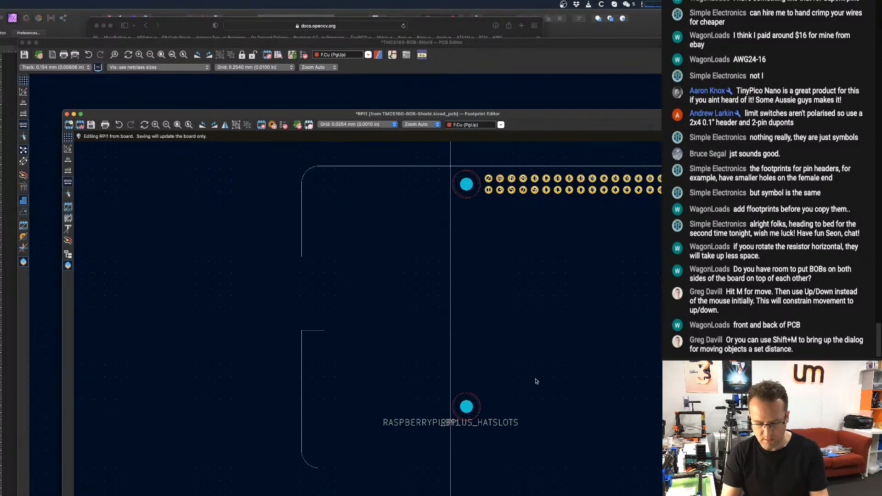
pyautogui.press('super+v')
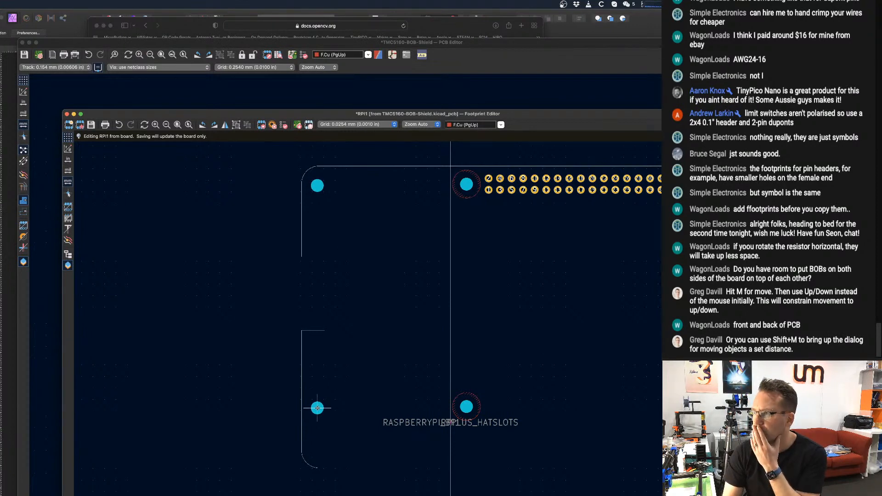
pyautogui.click(319, 408)
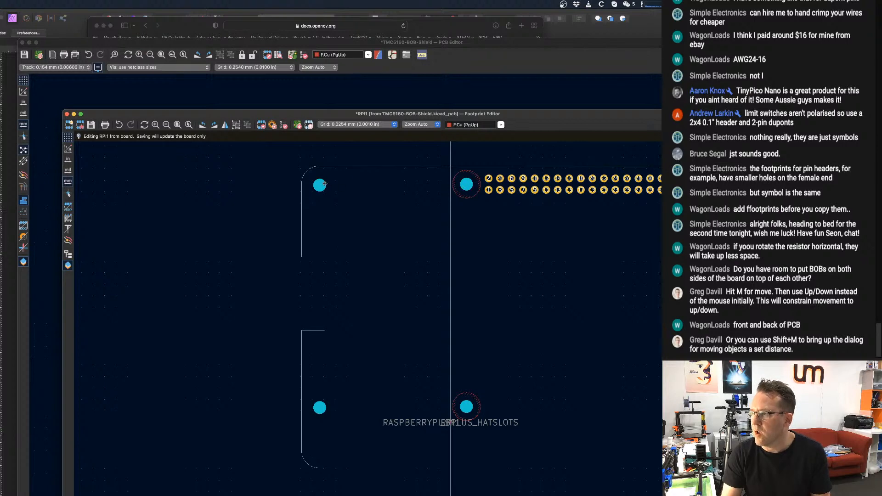
# Align each copied mounting hole to the vertical center of the original inner hole in its row.
pyautogui.rightClick(466, 183)
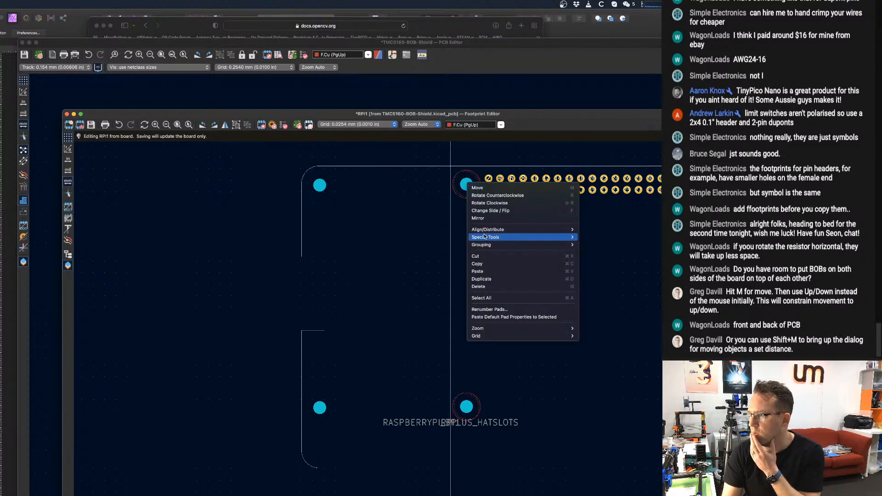
pyautogui.moveTo(486, 230)
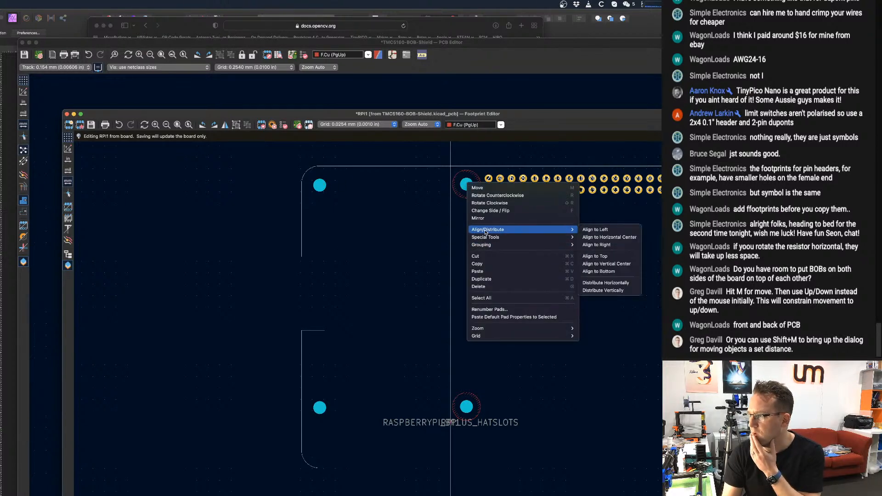
pyautogui.click(601, 264)
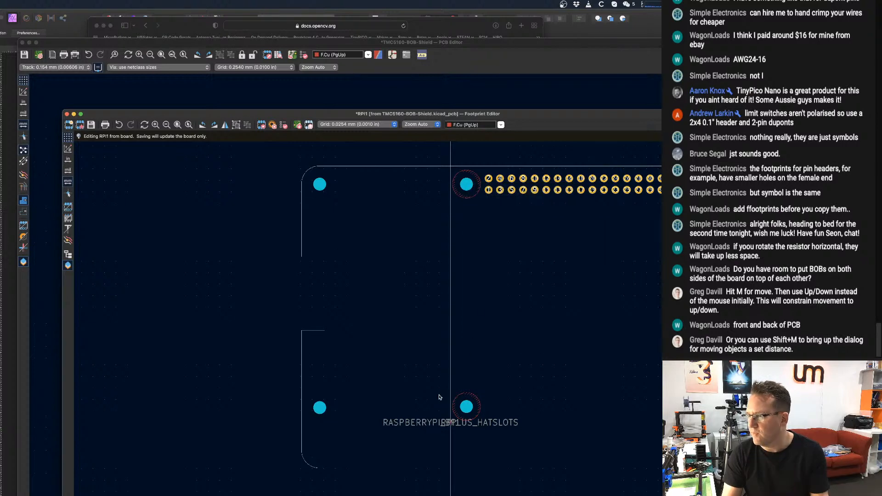
pyautogui.rightClick(467, 407)
pyautogui.moveTo(505, 454)
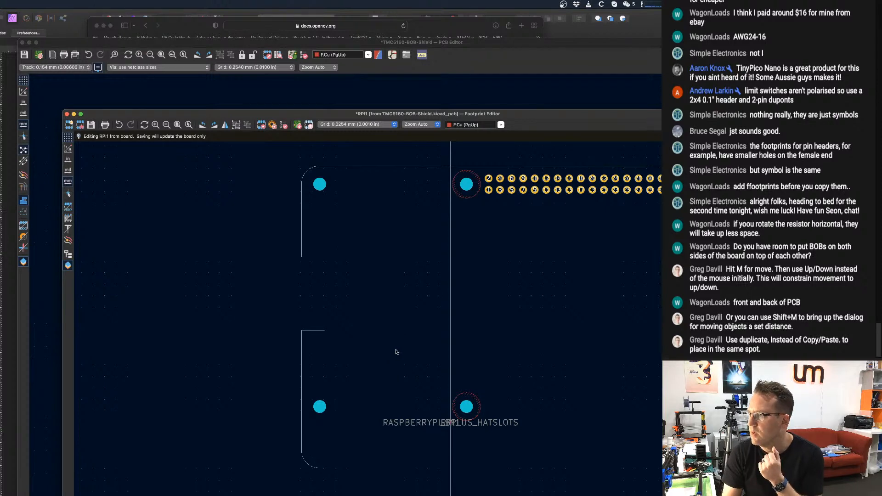
pyautogui.rightClick(465, 189)
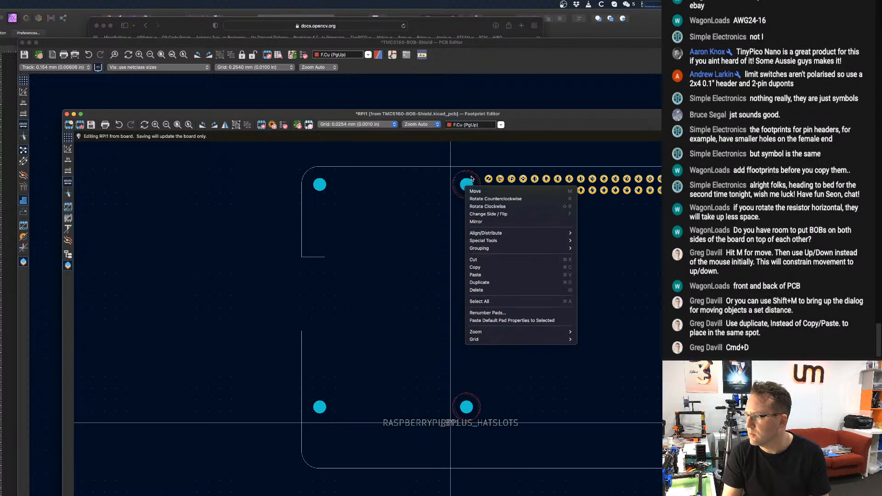
pyautogui.click(293, 285)
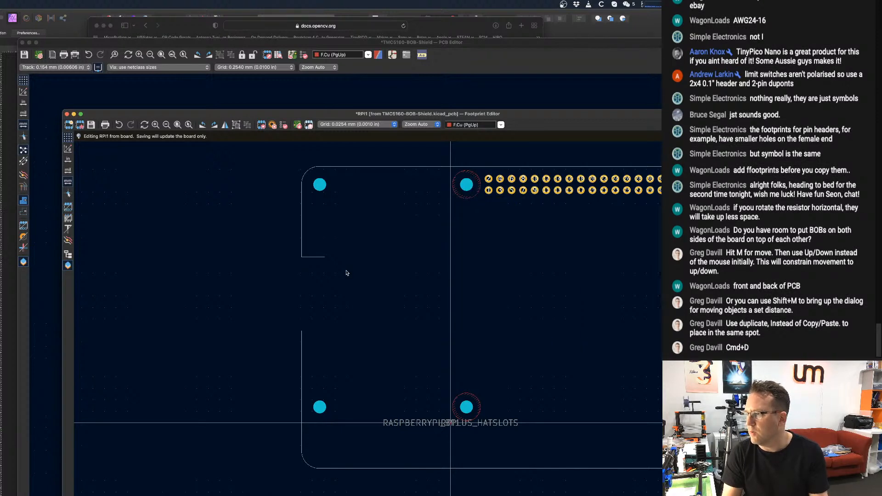
# Save the edited footprint back to the board and switch the active layer to B.Cu.
pyautogui.scroll(-3, 346, 272)
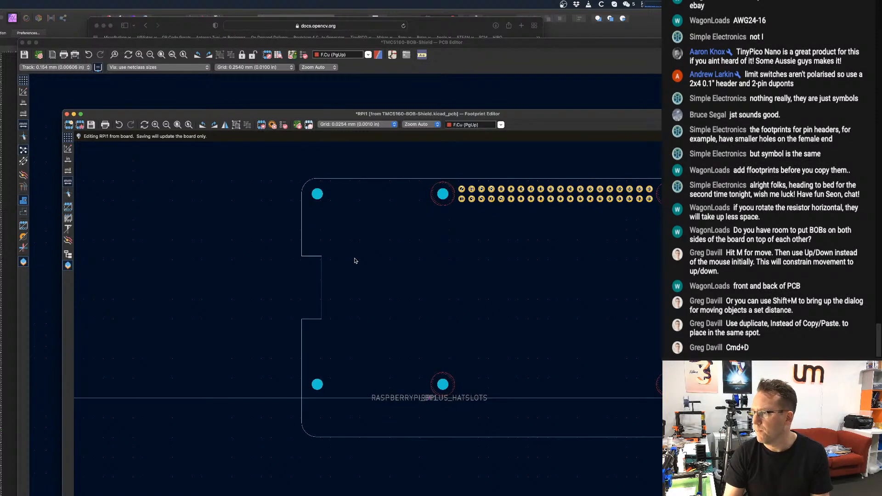
pyautogui.scroll(-2, 343, 258)
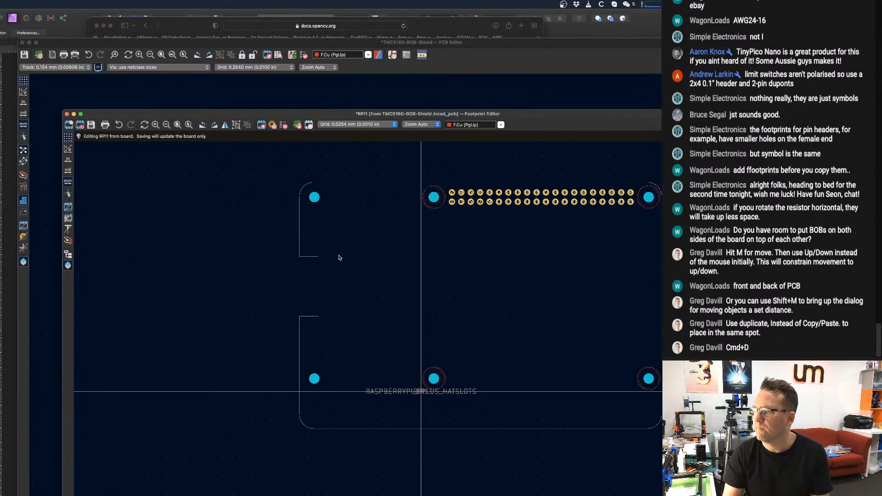
pyautogui.scroll(-3, 338, 258)
pyautogui.press('super+s')
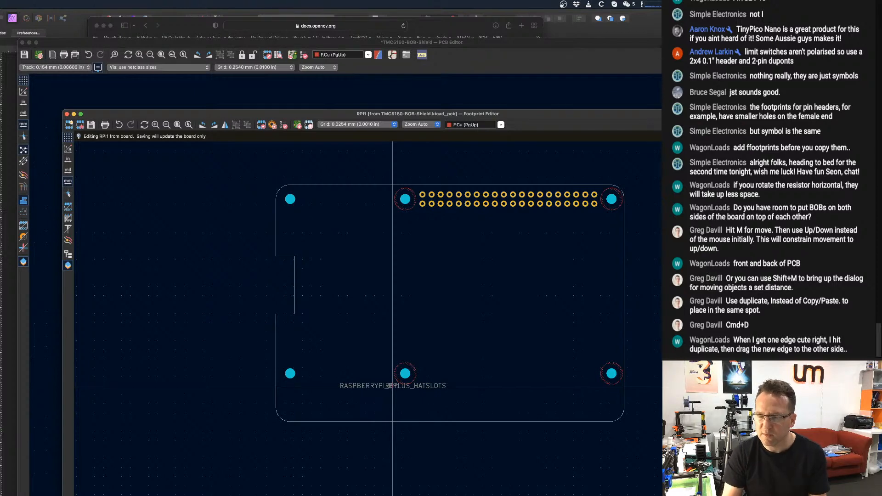
pyautogui.press('pagedown')
pyautogui.scroll(-1, 496, 264)
pyautogui.moveTo(496, 264); pyautogui.dragTo(419, 272, button='middle')
pyautogui.scroll(-1, 391, 311)
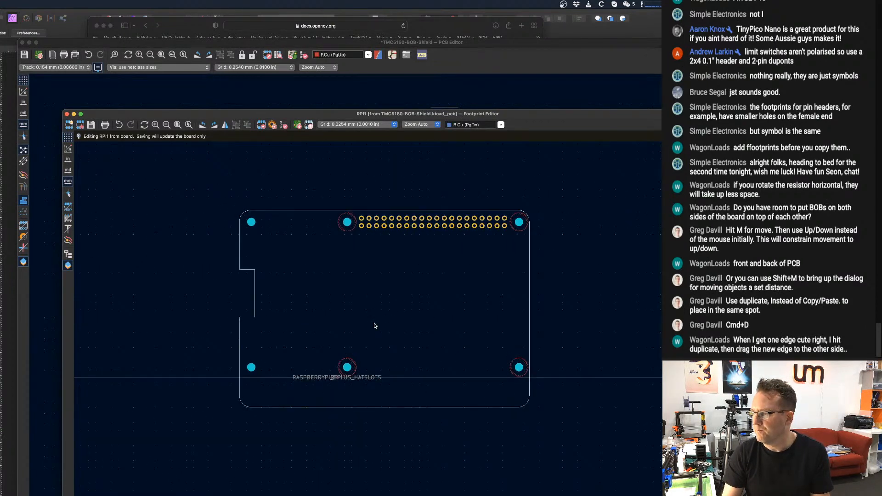
pyautogui.scroll(-1, 391, 221)
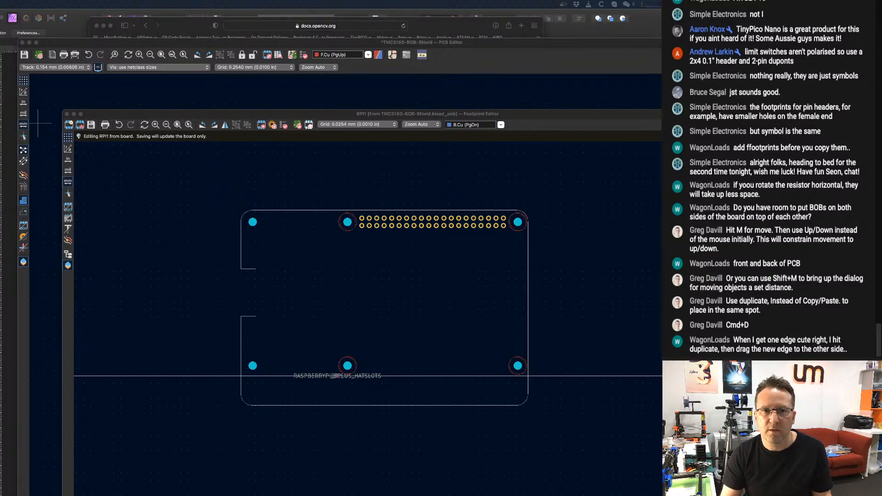
# Copy the raspberrypi_4 template's board outline, holes, header and slots, and paste them beside the widened outline in the RPI1 footprint.
pyautogui.moveTo(880, 16); pyautogui.dragTo(425, 34)
pyautogui.scroll(-3, 515, 393)
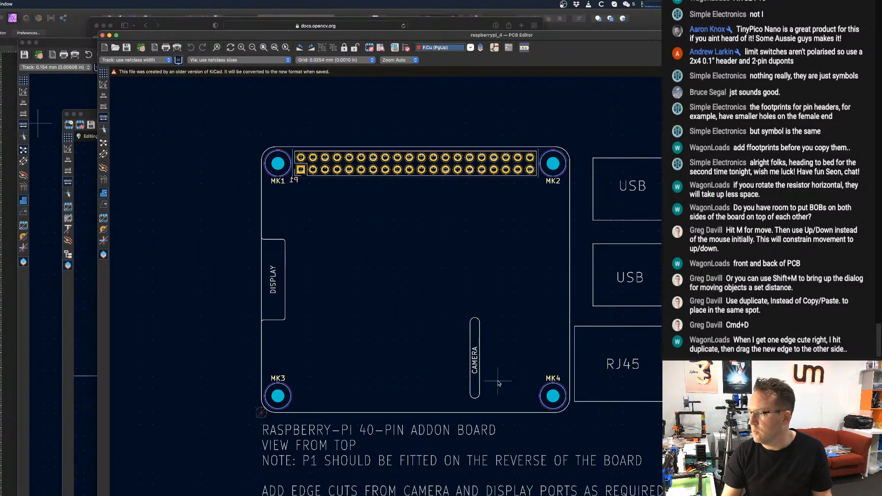
pyautogui.scroll(-1, 498, 383)
pyautogui.moveTo(258, 141); pyautogui.dragTo(561, 414)
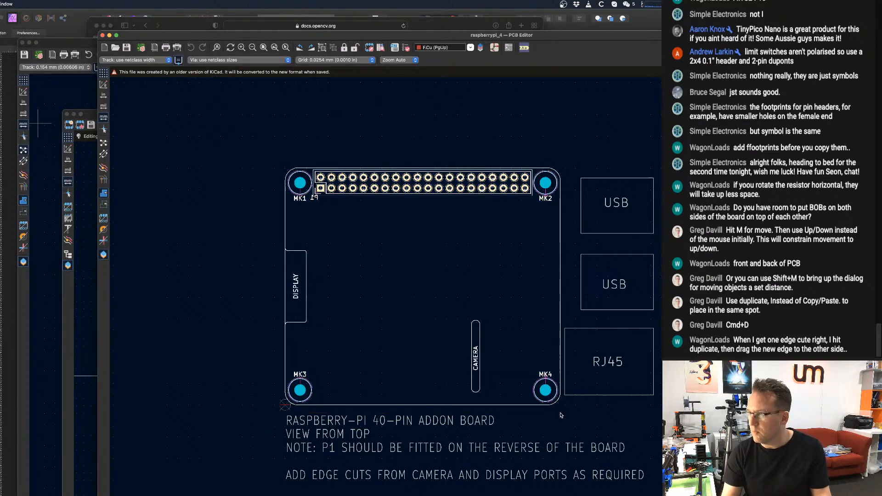
pyautogui.click(96, 113)
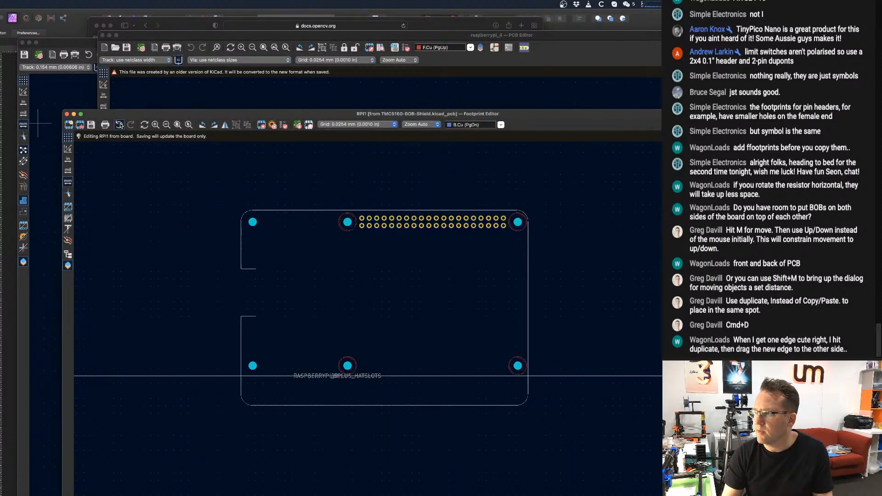
pyautogui.scroll(-3, 298, 213)
pyautogui.press('super+v')
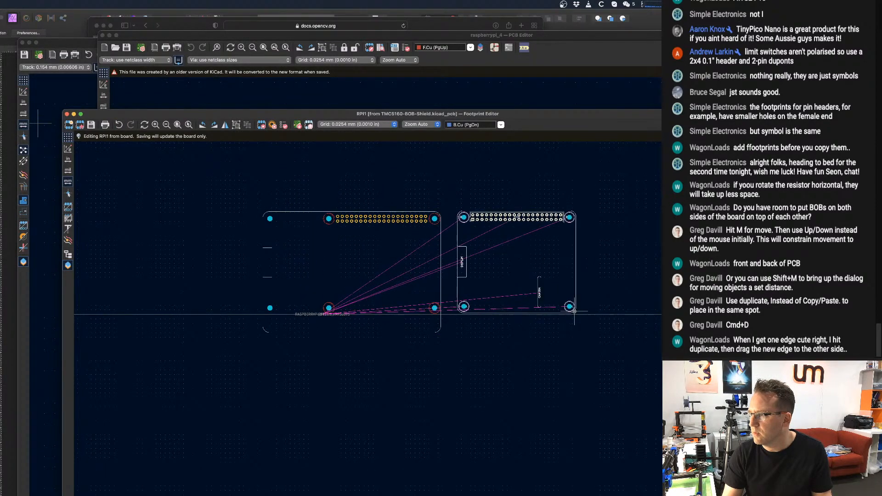
pyautogui.click(574, 311)
# Duplicate the pasted template's CAMERA slot with its label and place the copy inside the widened outline.
pyautogui.moveTo(528, 261); pyautogui.dragTo(384, 295)
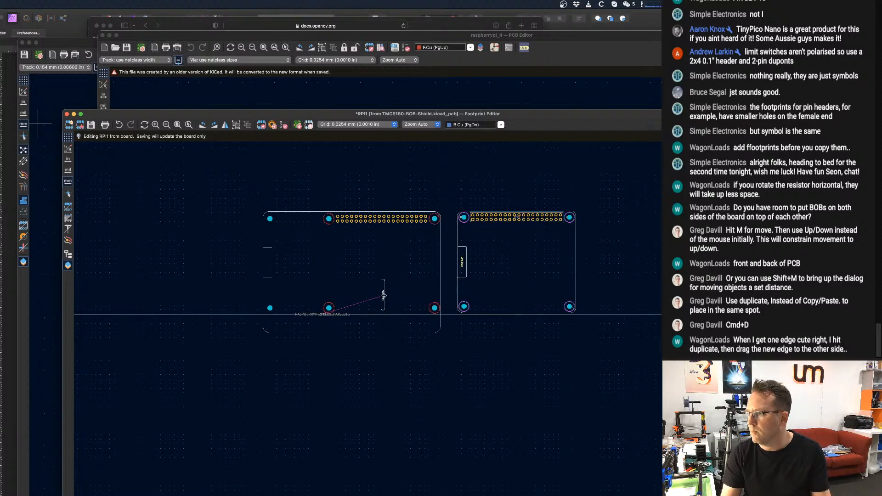
pyautogui.press('super+z')
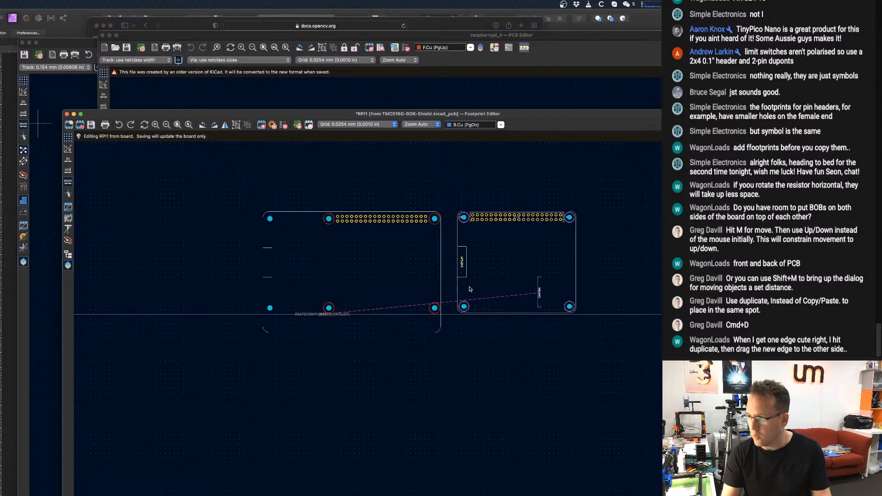
pyautogui.press('super+d')
pyautogui.click(396, 297)
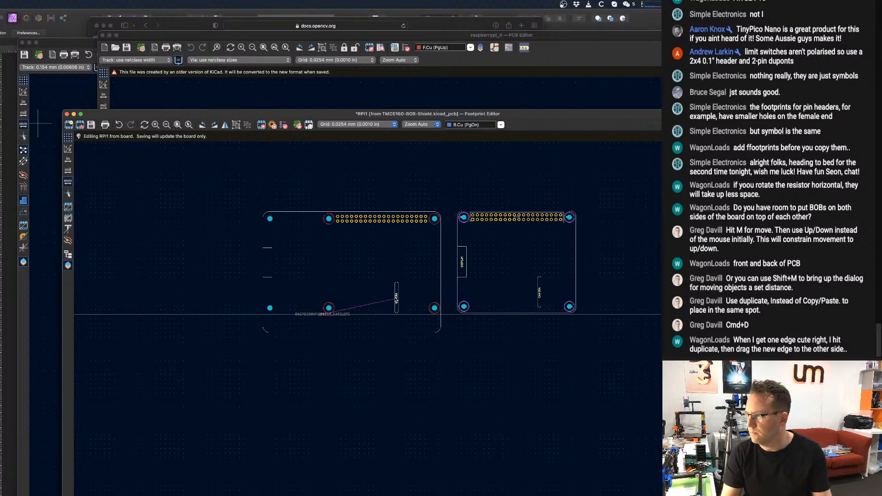
# Group all items of the pasted template board, leaving the duplicated CAMERA slot out.
pyautogui.moveTo(594, 191); pyautogui.dragTo(454, 327)
pyautogui.press('m')
pyautogui.rightClick(466, 306)
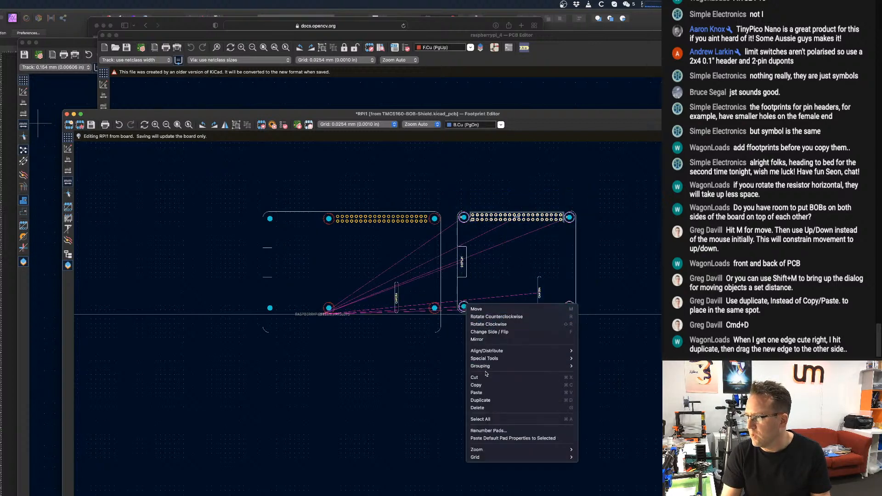
pyautogui.press('Escape')
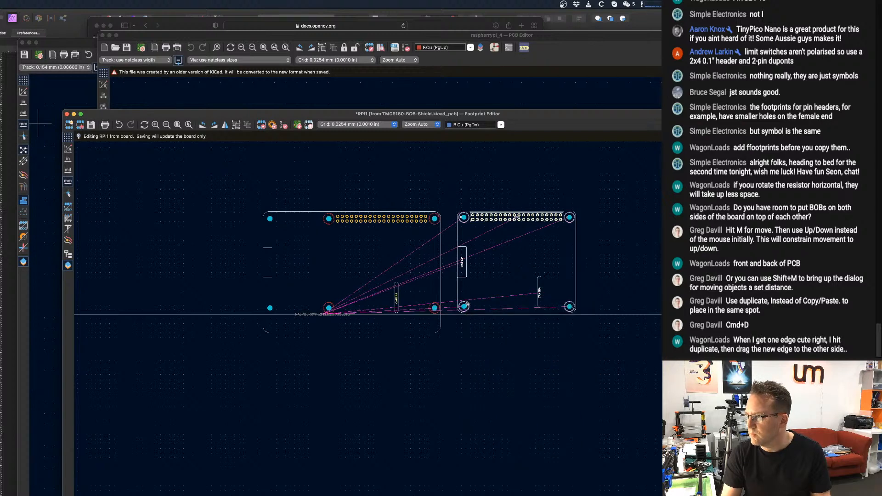
pyautogui.rightClick(466, 305)
pyautogui.moveTo(505, 365)
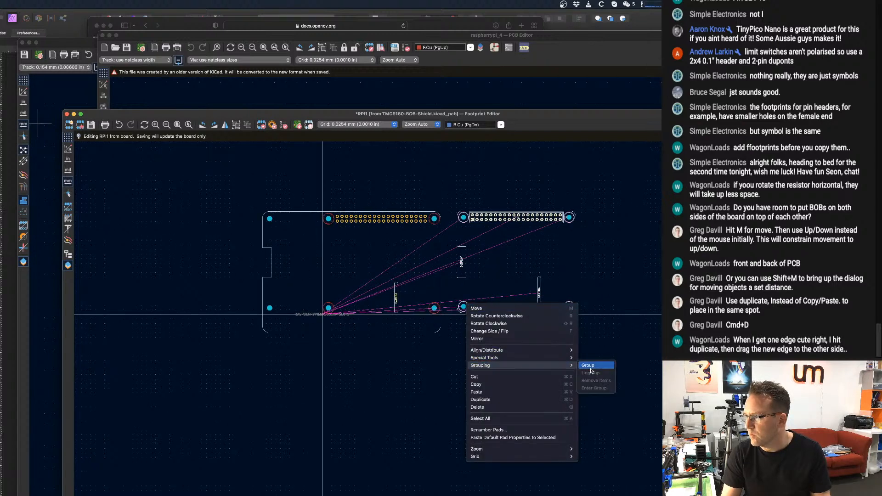
pyautogui.click(588, 366)
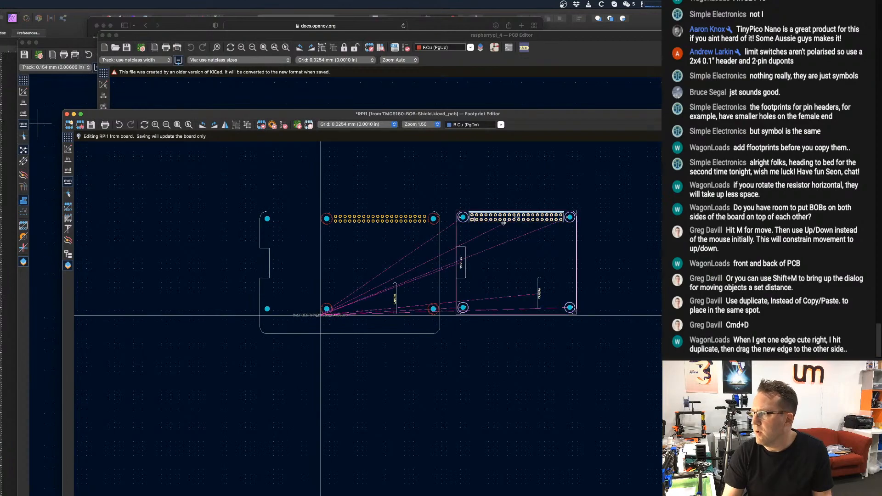
# Move the grouped template onto the footprint so its pin header and mounting holes coincide with the original ones.
pyautogui.moveTo(508, 218); pyautogui.dragTo(368, 224)
pyautogui.scroll(5, 366, 234)
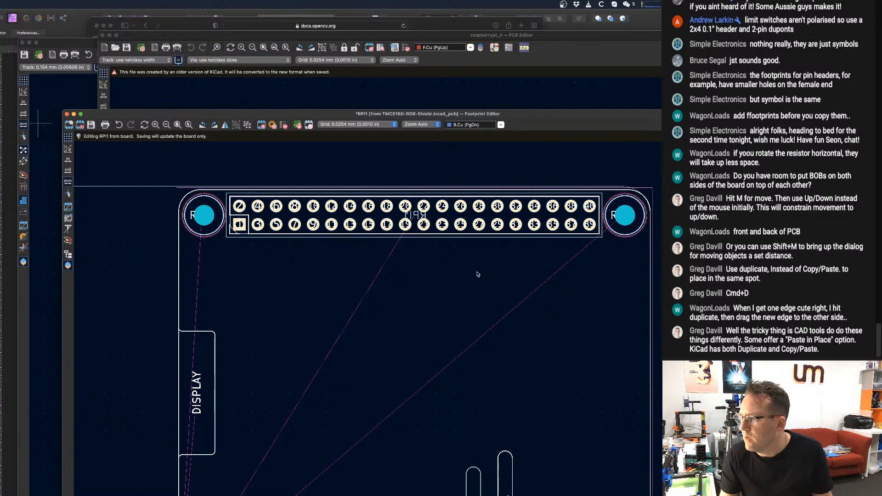
pyautogui.moveTo(470, 317); pyautogui.dragTo(427, 195, button='middle')
# Move the duplicated CAMERA slot and label exactly onto the grouped template's CAMERA slot.
pyautogui.click(413, 368)
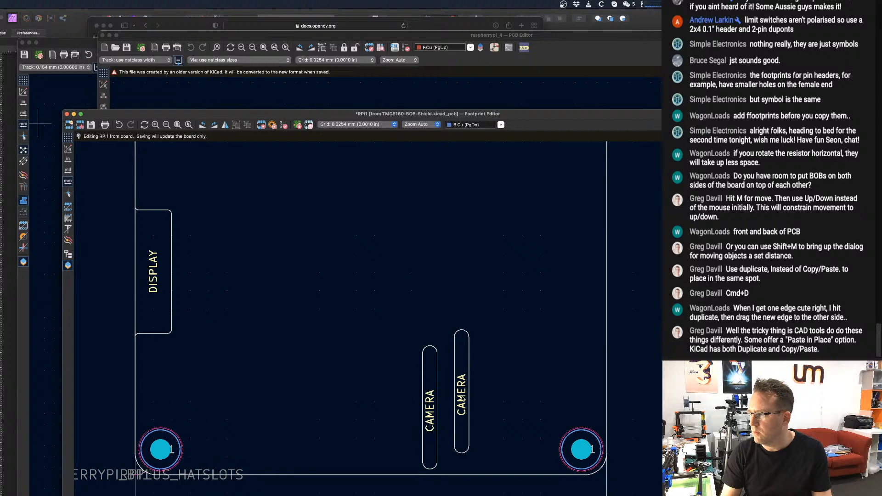
pyautogui.moveTo(378, 296); pyautogui.dragTo(440, 471)
pyautogui.press('m')
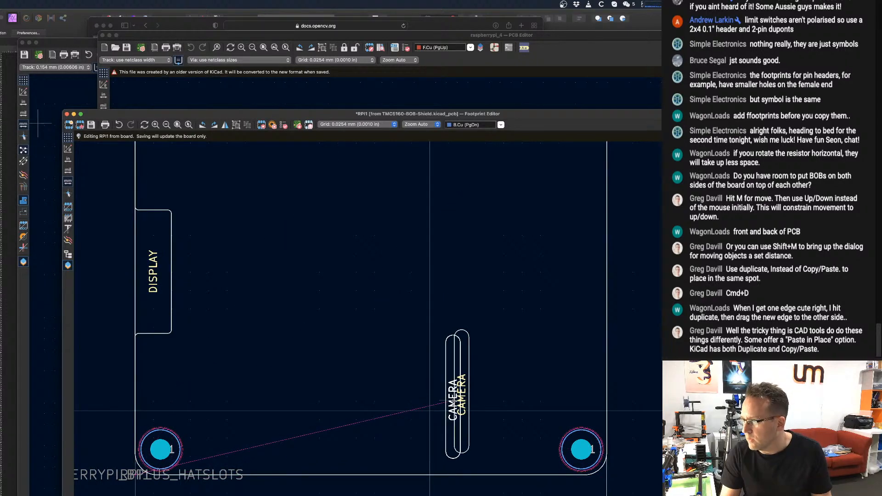
pyautogui.scroll(2, 458, 395)
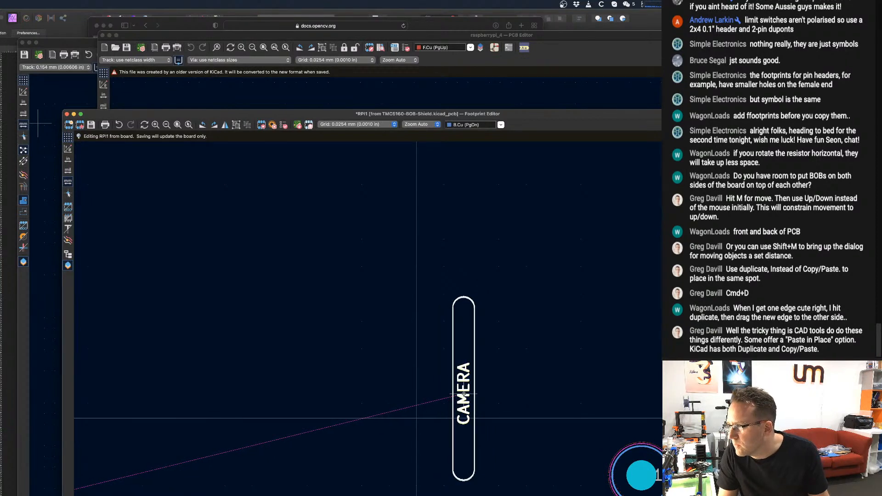
pyautogui.click(463, 395)
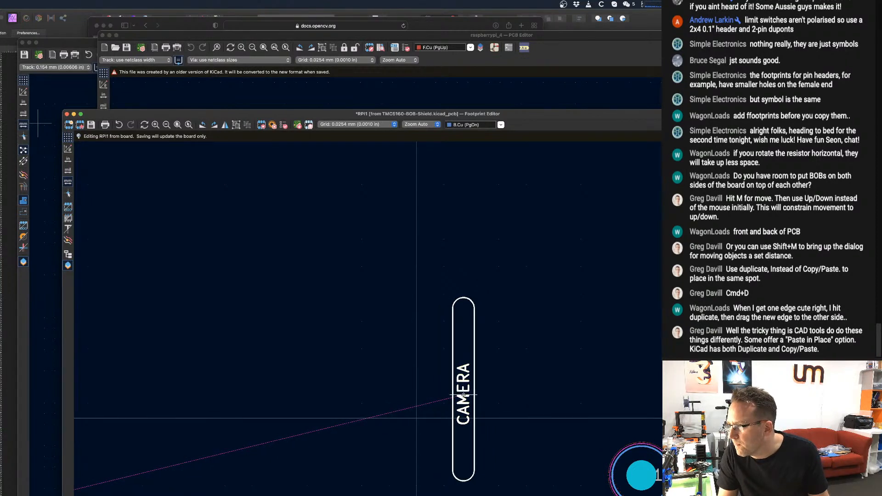
pyautogui.scroll(-5, 463, 413)
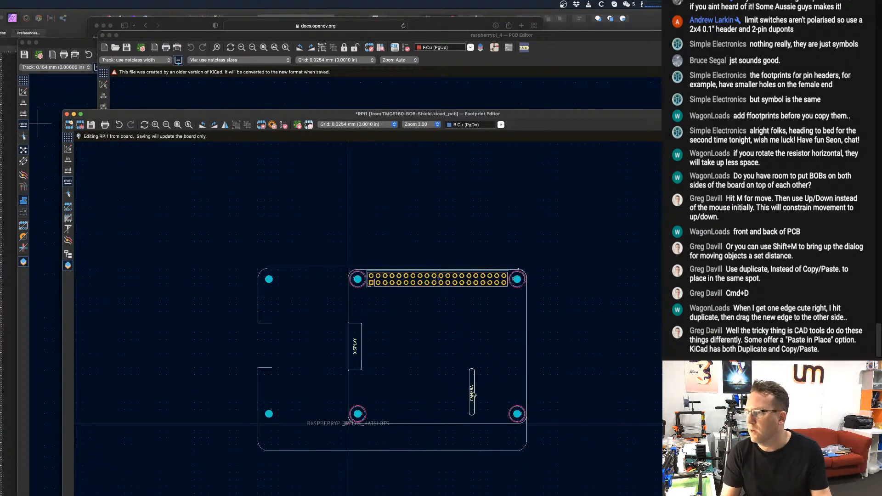
# Move the three notch lines from the widened outline's left edge onto the template's DISPLAY cutout.
pyautogui.scroll(2, 363, 373)
pyautogui.click(352, 370)
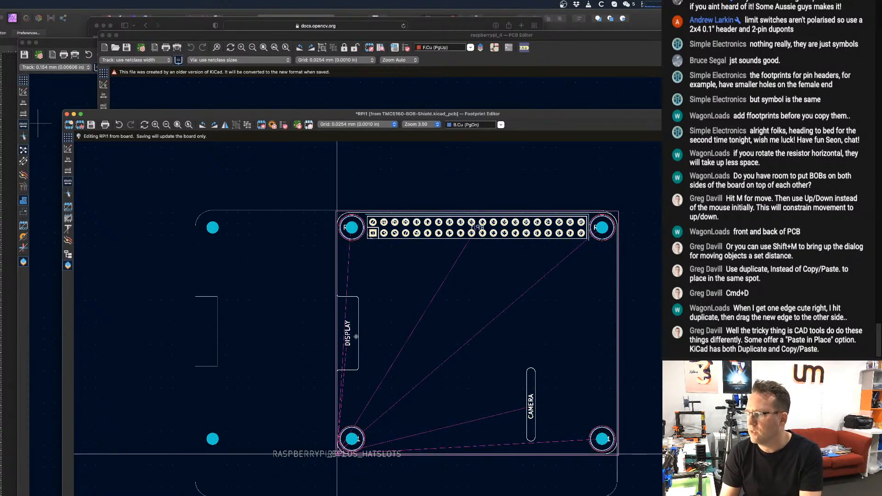
pyautogui.scroll(2, 361, 354)
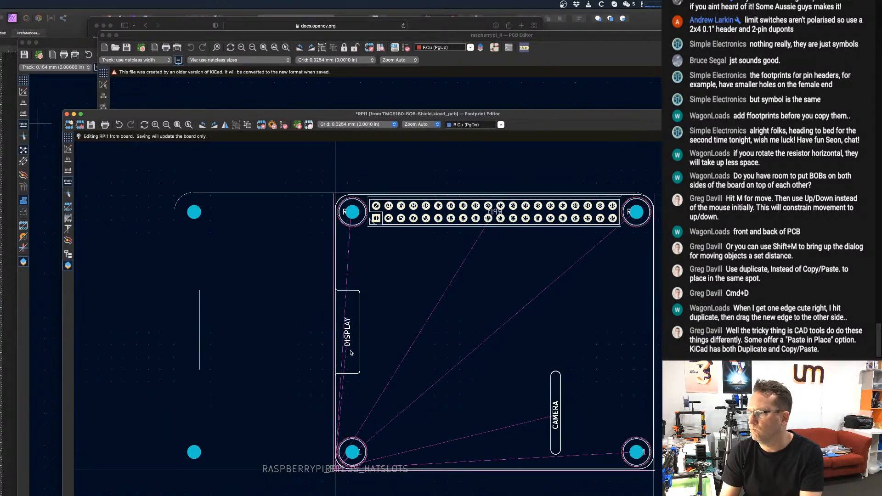
pyautogui.click(352, 353)
pyautogui.scroll(1, 444, 323)
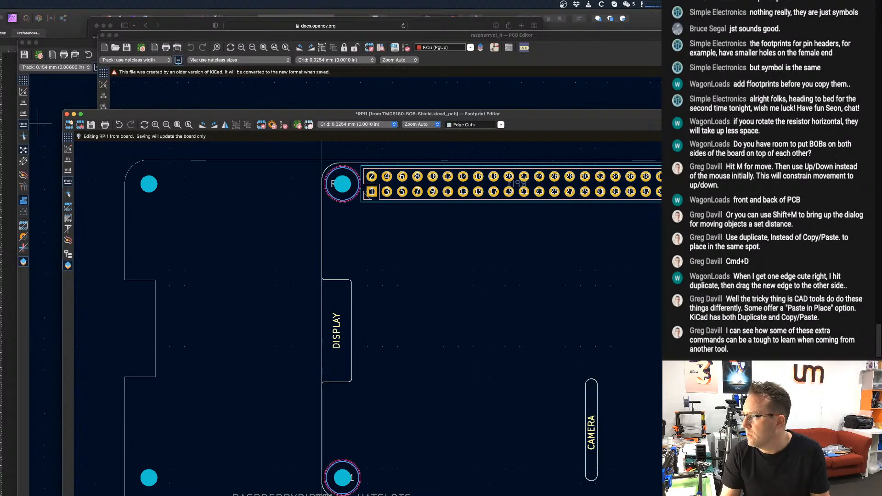
pyautogui.click(141, 279)
pyautogui.keyDown('shift'); pyautogui.click(155, 296); pyautogui.keyUp('shift')
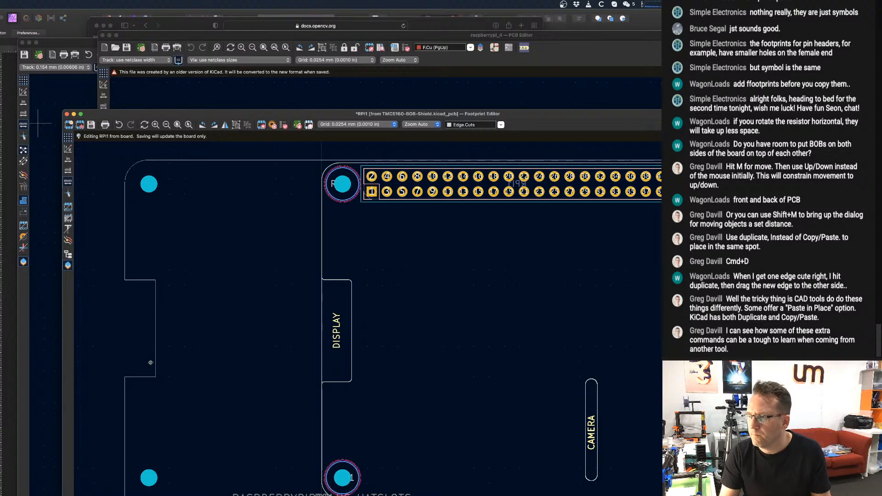
pyautogui.moveTo(178, 410); pyautogui.dragTo(133, 266)
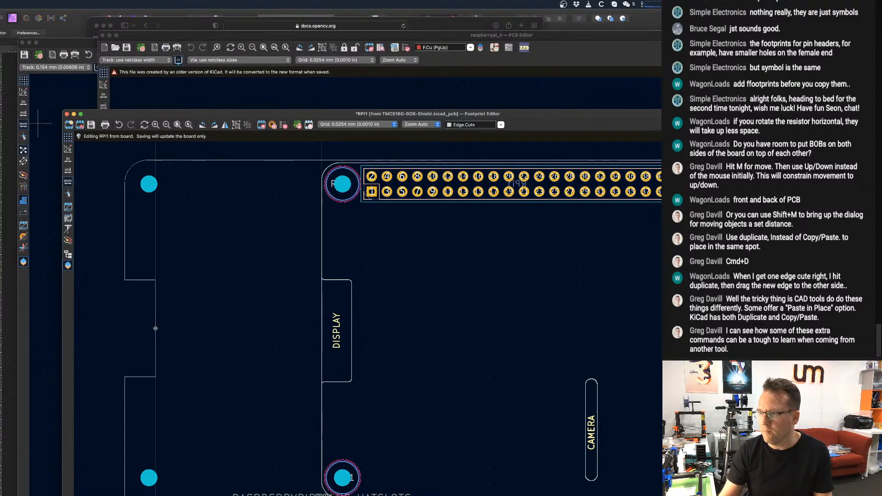
pyautogui.moveTo(155, 327); pyautogui.dragTo(339, 343)
# Move the notch's lower horizontal line straight down onto the lower edge of the template's DISPLAY cutout.
pyautogui.scroll(5, 356, 321)
pyautogui.scroll(-2, 418, 331)
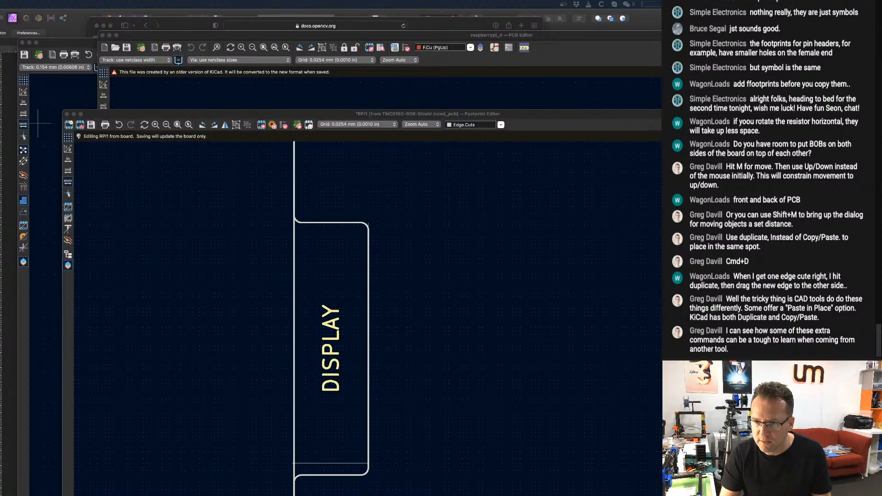
pyautogui.scroll(-3, 286, 308)
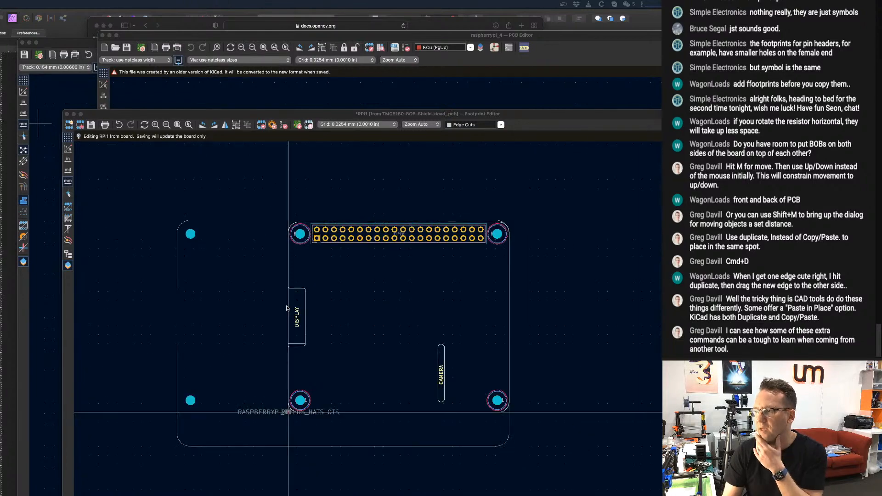
pyautogui.scroll(5, 303, 310)
pyautogui.scroll(-3, 315, 313)
pyautogui.scroll(1, 348, 311)
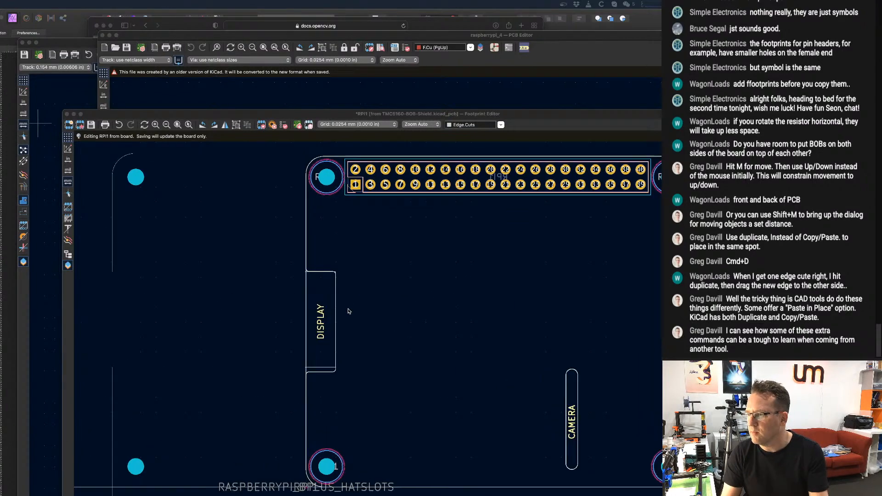
pyautogui.scroll(2, 348, 310)
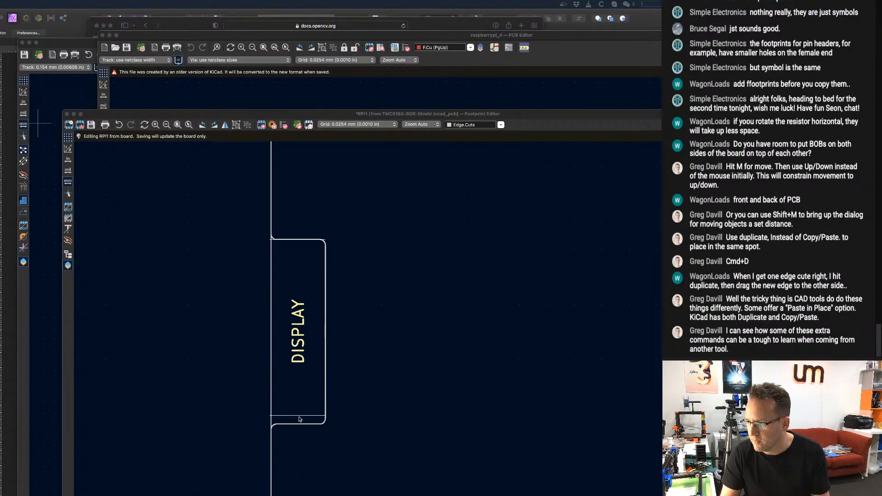
pyautogui.click(299, 416)
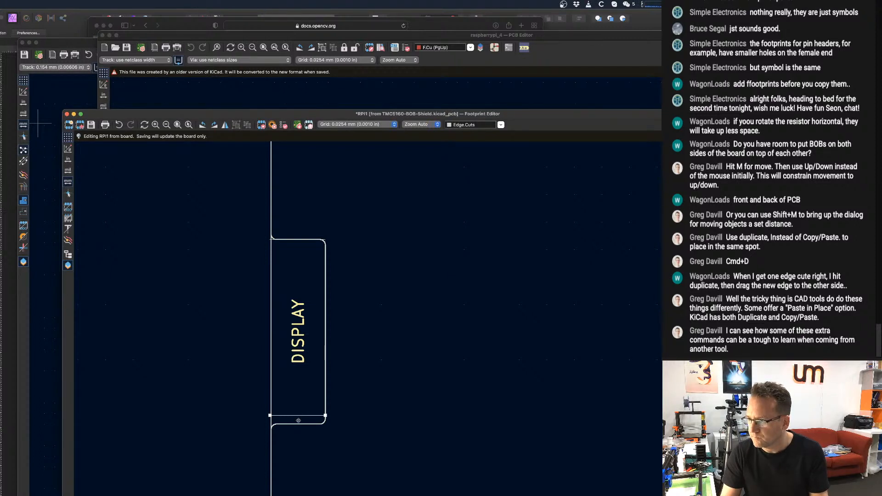
pyautogui.moveTo(298, 415)
pyautogui.mouseDown()
pyautogui.moveTo(298, 422)
pyautogui.moveTo(271, 415)
pyautogui.moveTo(292, 405)
pyautogui.mouseUp()
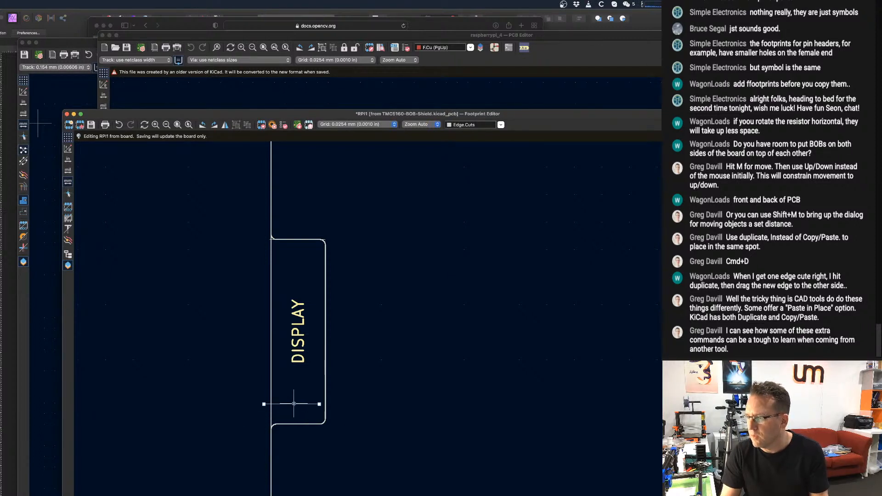
pyautogui.press('super+z')
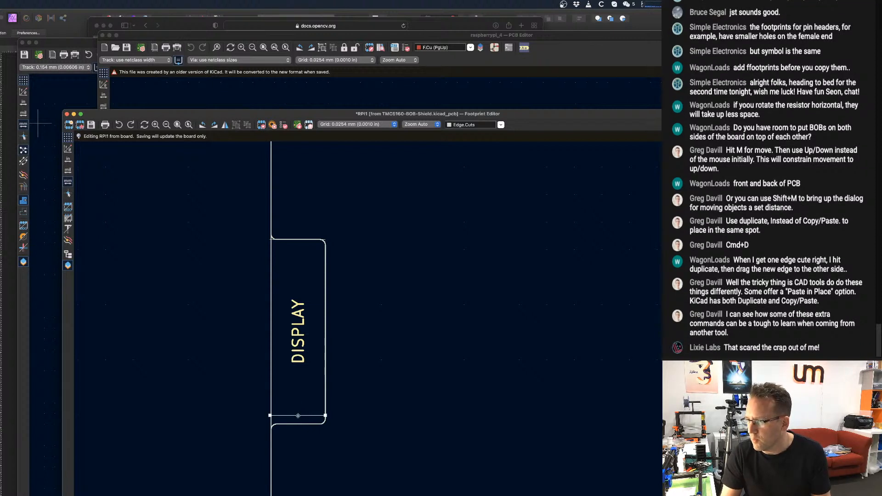
pyautogui.moveTo(297, 415); pyautogui.dragTo(298, 423)
pyautogui.click(298, 416)
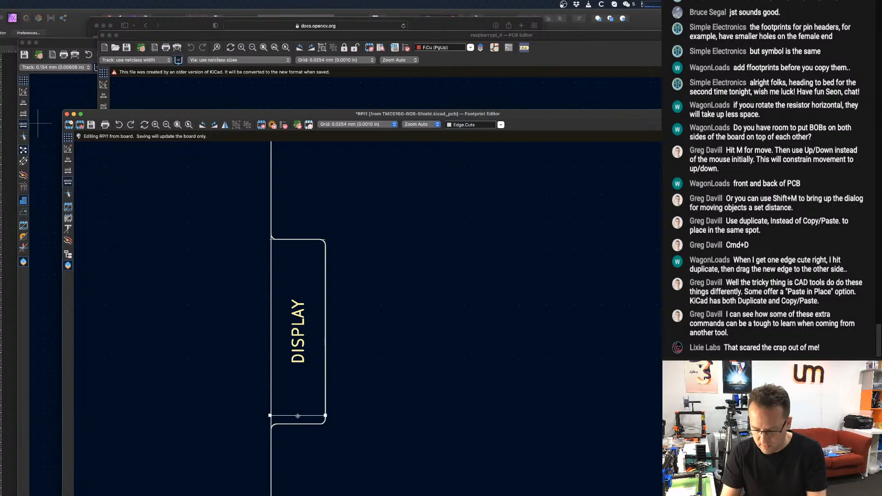
pyautogui.moveTo(297, 416); pyautogui.dragTo(299, 423)
pyautogui.scroll(-5, 298, 418)
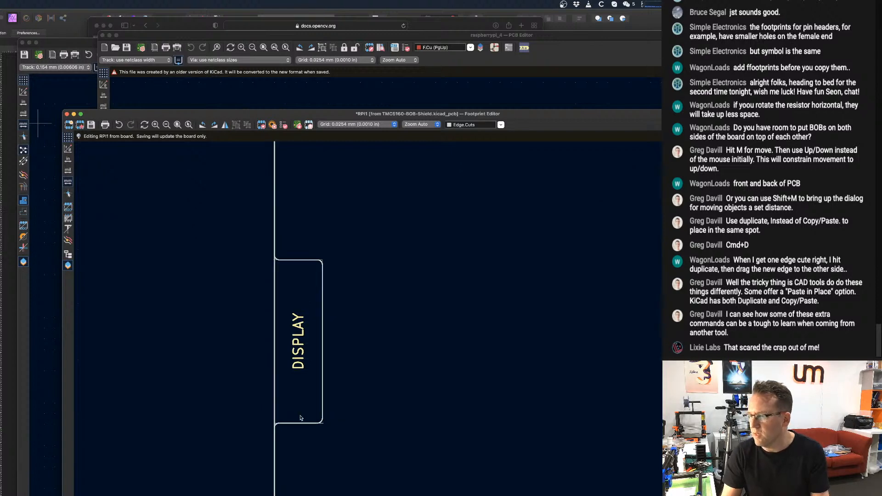
# Delete the grouped template overlay, keeping the repositioned notch lines and the duplicated CAMERA slot.
pyautogui.click(284, 397)
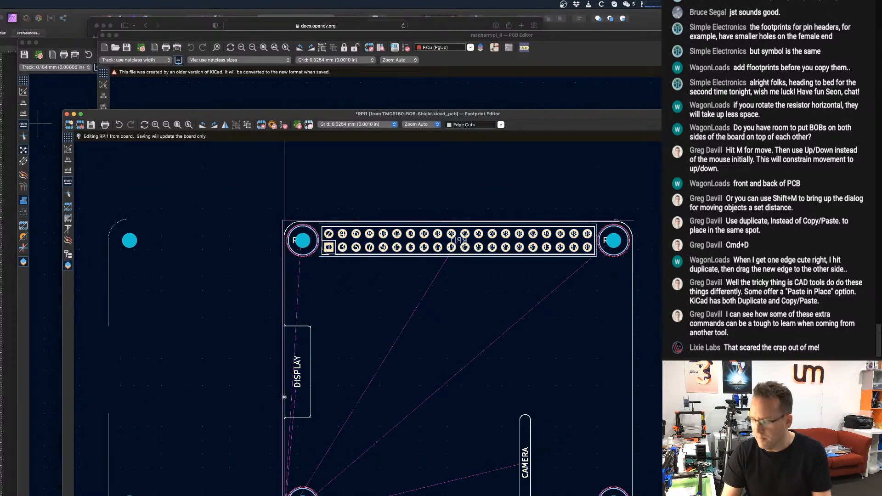
pyautogui.press('Escape')
pyautogui.scroll(3, 311, 391)
pyautogui.scroll(-3, 314, 395)
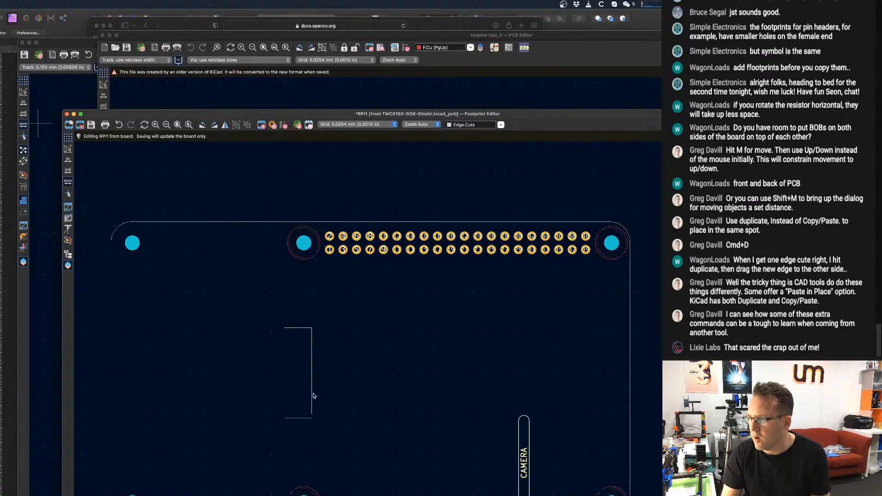
pyautogui.scroll(-4, 286, 384)
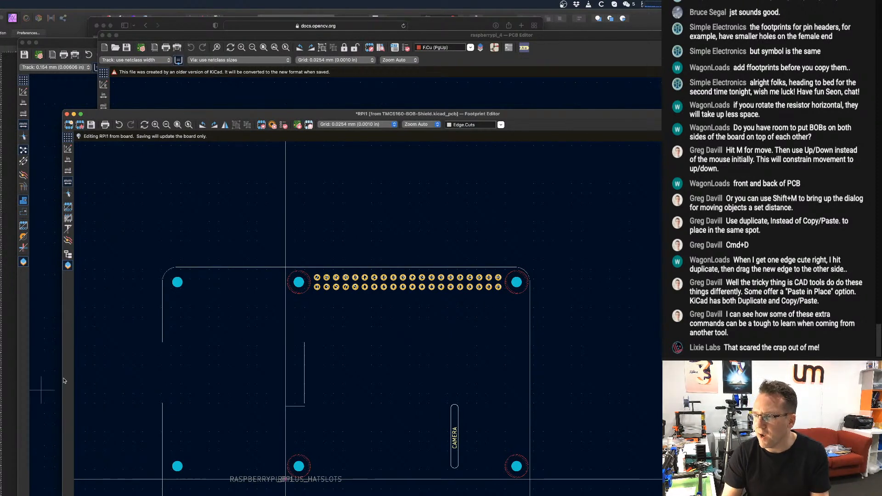
pyautogui.scroll(4, 184, 340)
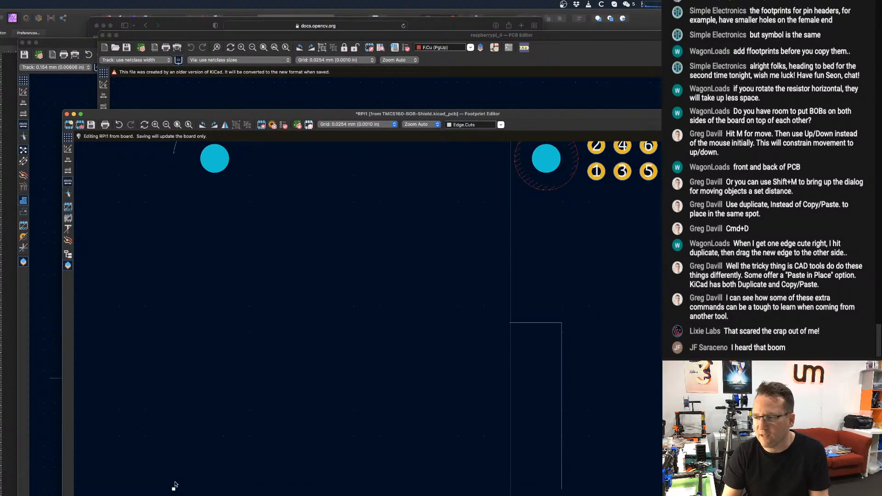
# Stretch the widened outline's lower left edge segment up to the upper segment, closing the gap left by the moved notch.
pyautogui.click(174, 489)
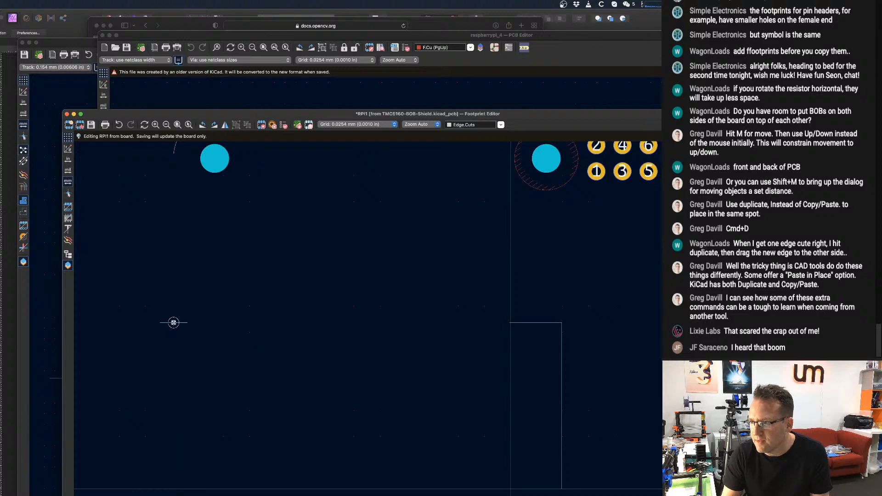
pyautogui.scroll(3, 174, 323)
pyautogui.scroll(-10, 183, 330)
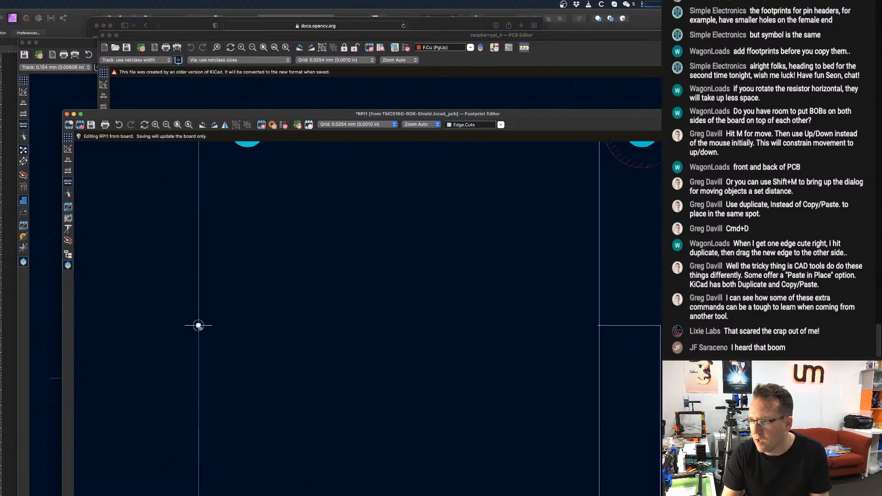
pyautogui.scroll(10, 214, 334)
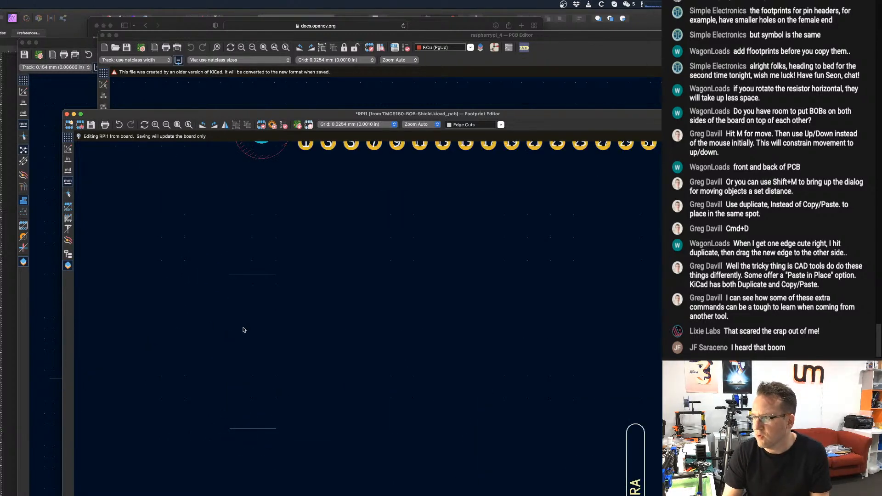
pyautogui.scroll(-5, 242, 273)
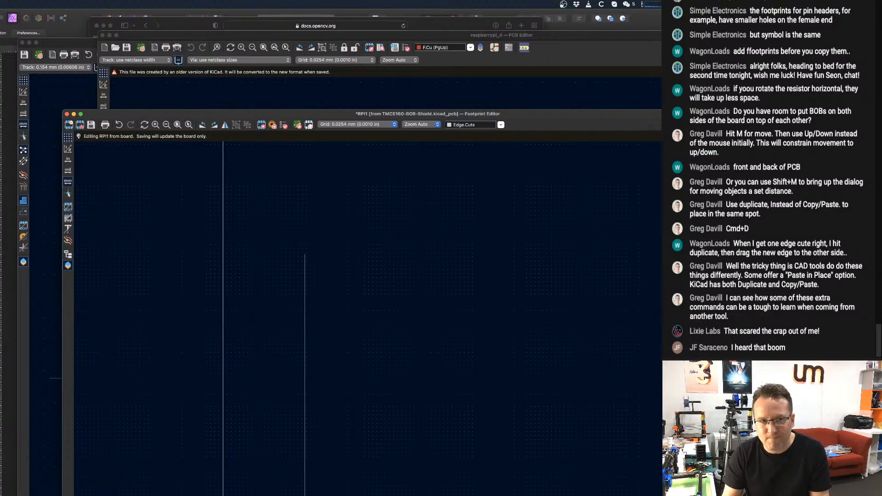
pyautogui.scroll(5, 284, 464)
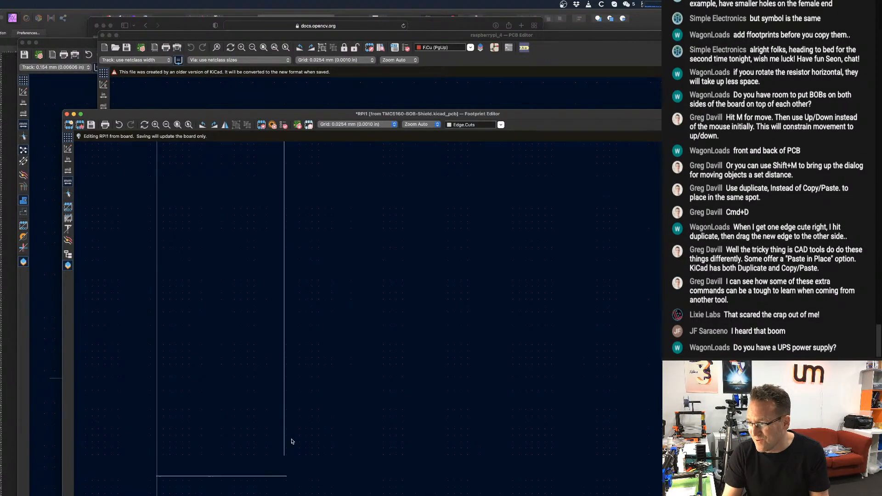
pyautogui.scroll(1, 284, 464)
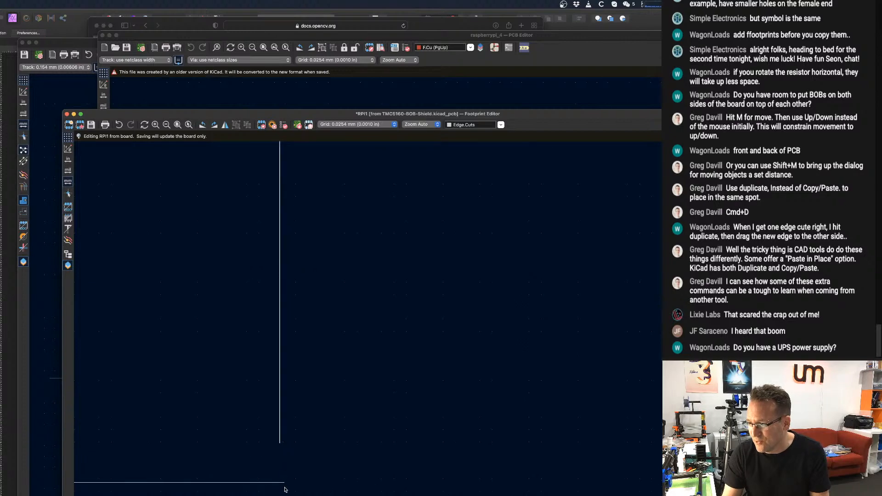
pyautogui.click(279, 442)
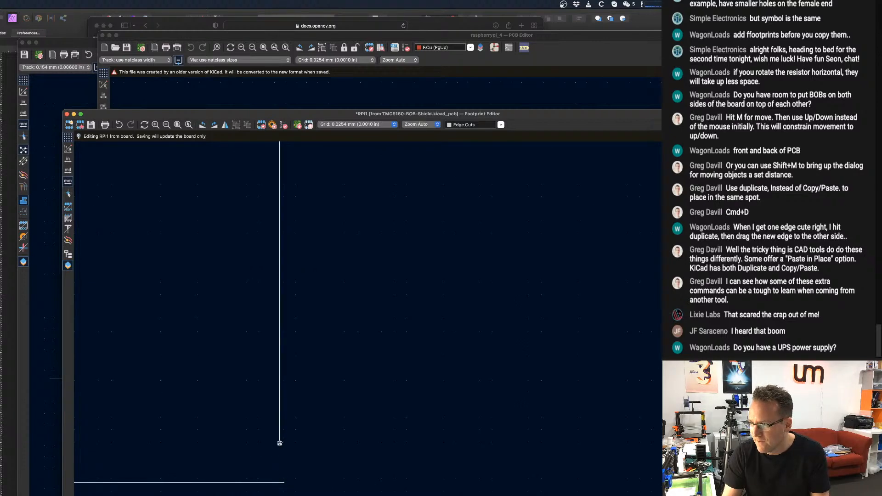
pyautogui.moveTo(279, 449); pyautogui.dragTo(279, 473)
pyautogui.press('Escape')
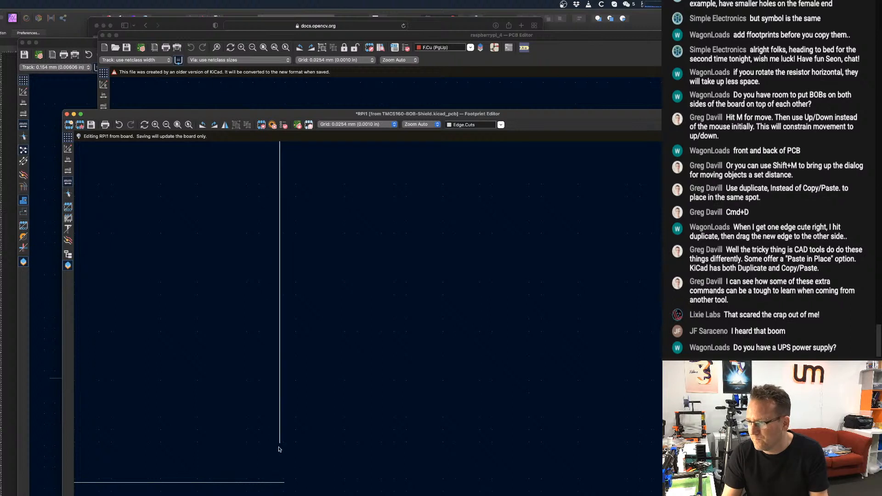
pyautogui.click(279, 444)
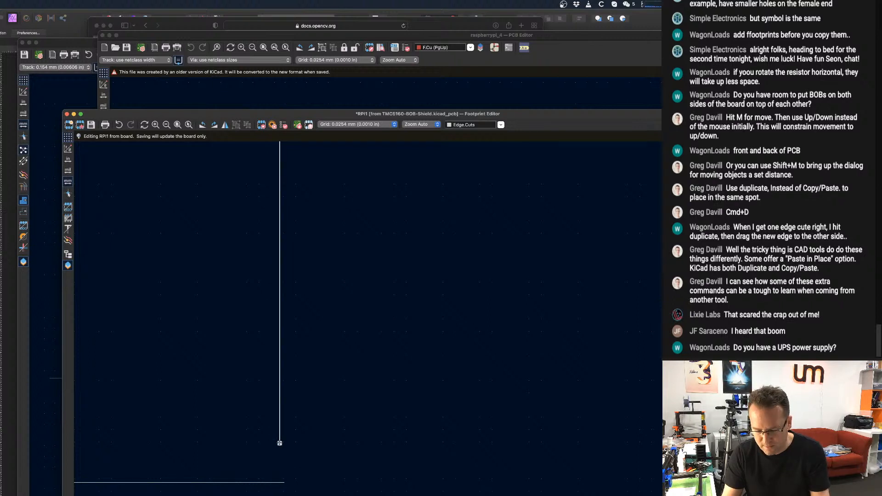
pyautogui.moveTo(279, 443); pyautogui.dragTo(277, 469)
pyautogui.press('super+z')
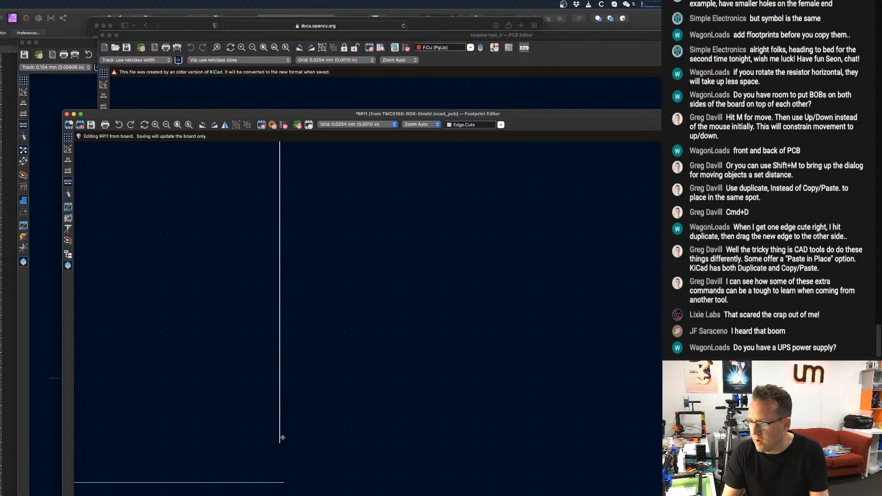
# Stretch the lower end of the display cutout's right vertical line down onto its lower horizontal line.
pyautogui.click(279, 444)
pyautogui.moveTo(280, 443); pyautogui.dragTo(277, 482)
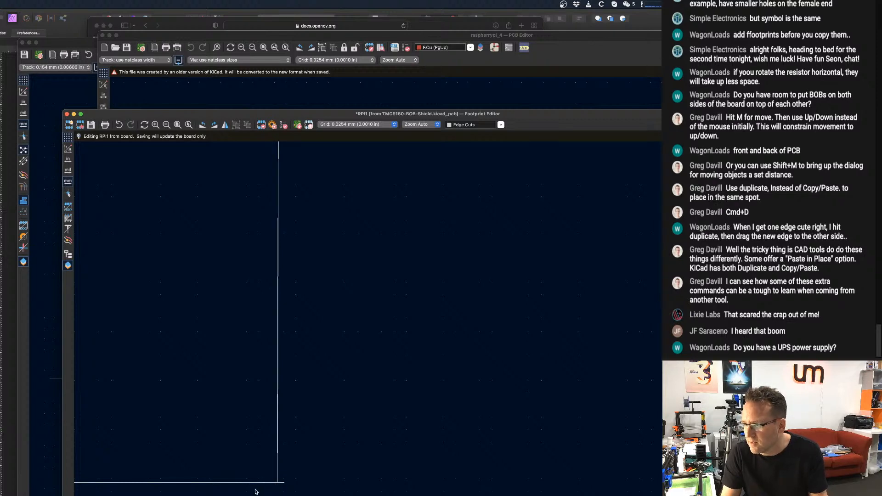
pyautogui.click(256, 482)
# Draw a vertical line about 17 mm long on Edge.Cuts joining the left ends of the display cutout's two horizontal lines.
pyautogui.scroll(5, 258, 482)
pyautogui.scroll(2, 334, 465)
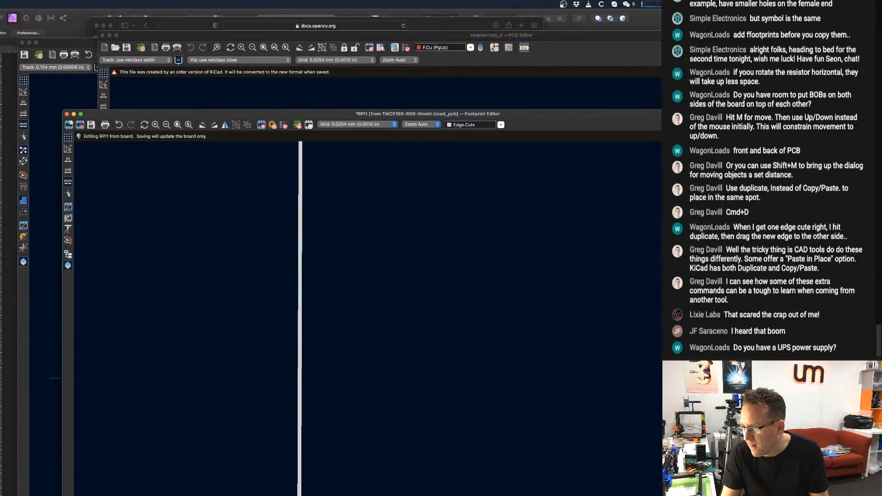
pyautogui.scroll(-6, 238, 449)
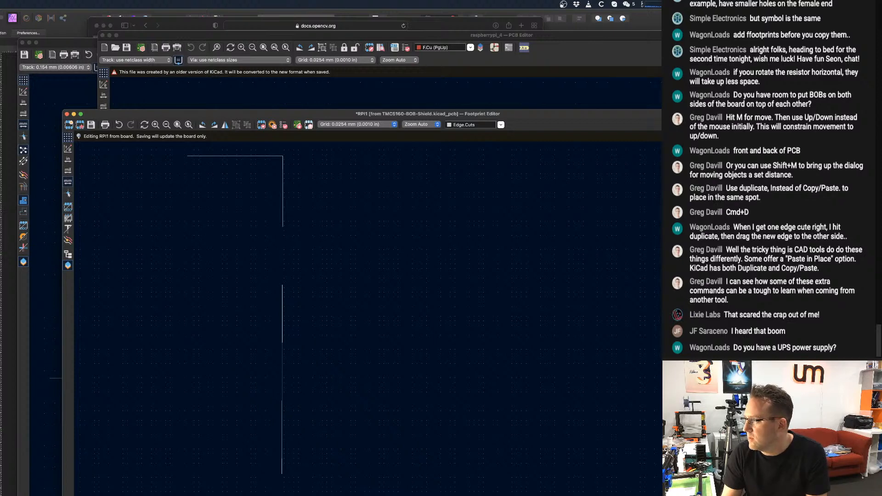
pyautogui.scroll(3, 165, 154)
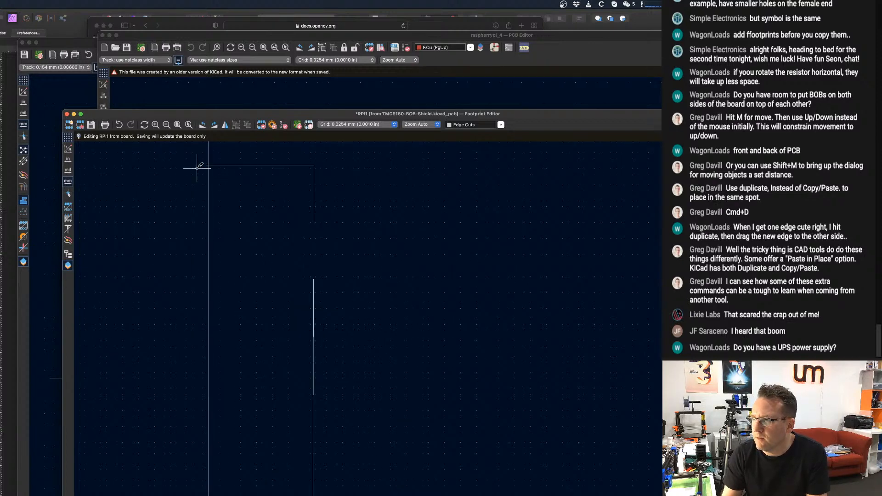
pyautogui.click(238, 151)
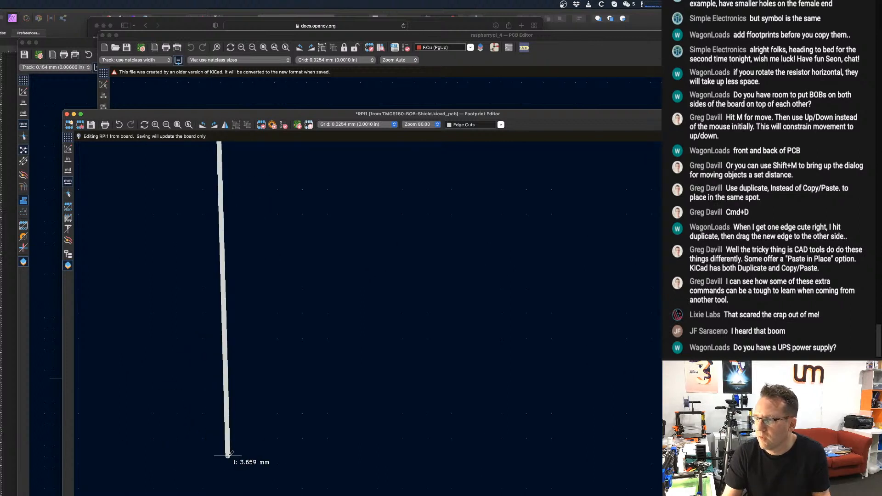
pyautogui.moveTo(219, 458); pyautogui.dragTo(226, 182, button='middle')
pyautogui.moveTo(211, 421); pyautogui.dragTo(216, 258, button='middle')
pyautogui.scroll(-3, 221, 393)
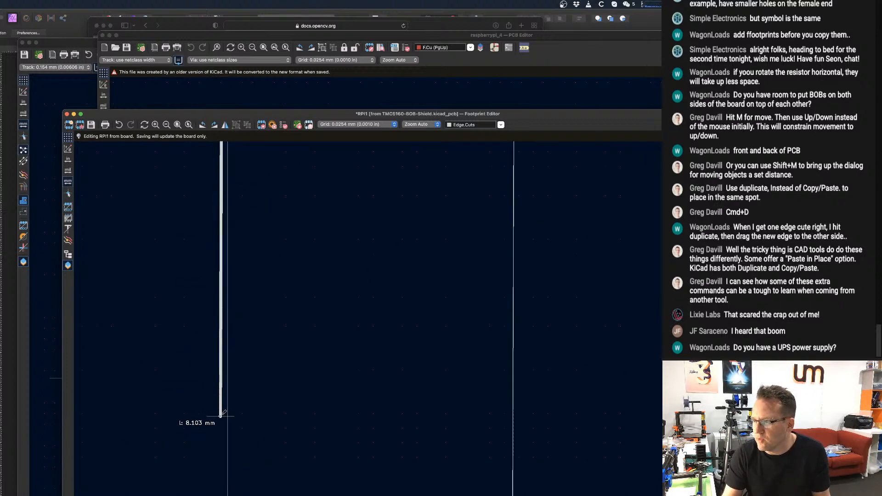
pyautogui.moveTo(220, 416); pyautogui.dragTo(225, 301, button='middle')
pyautogui.scroll(-1, 230, 433)
pyautogui.moveTo(217, 454); pyautogui.dragTo(253, 277, button='middle')
pyautogui.scroll(-1, 251, 476)
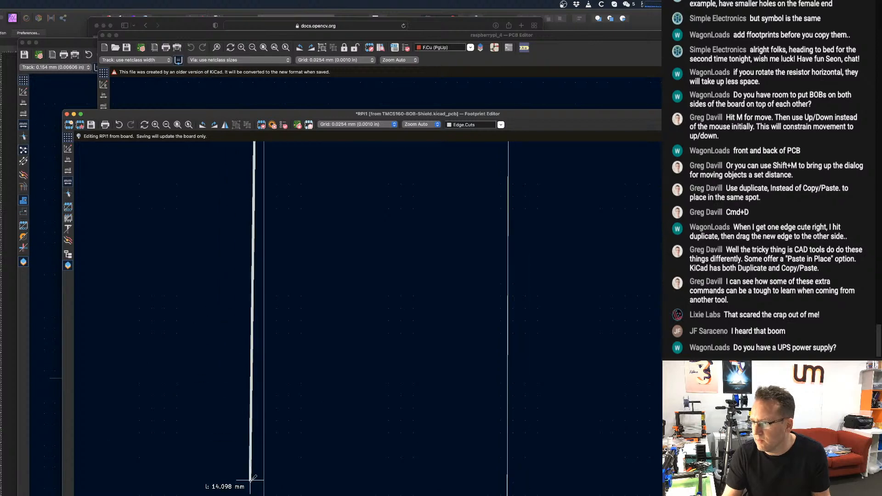
pyautogui.moveTo(259, 479); pyautogui.dragTo(271, 299, button='middle')
pyautogui.scroll(4, 267, 442)
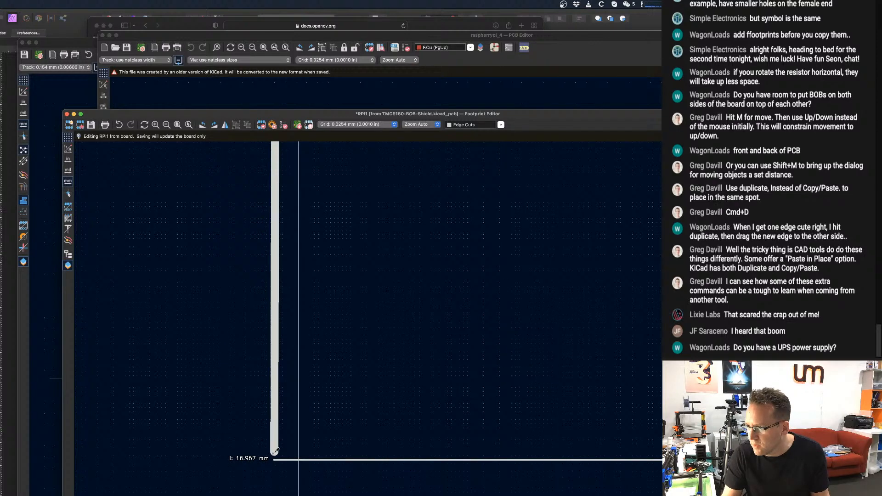
pyautogui.click(274, 459)
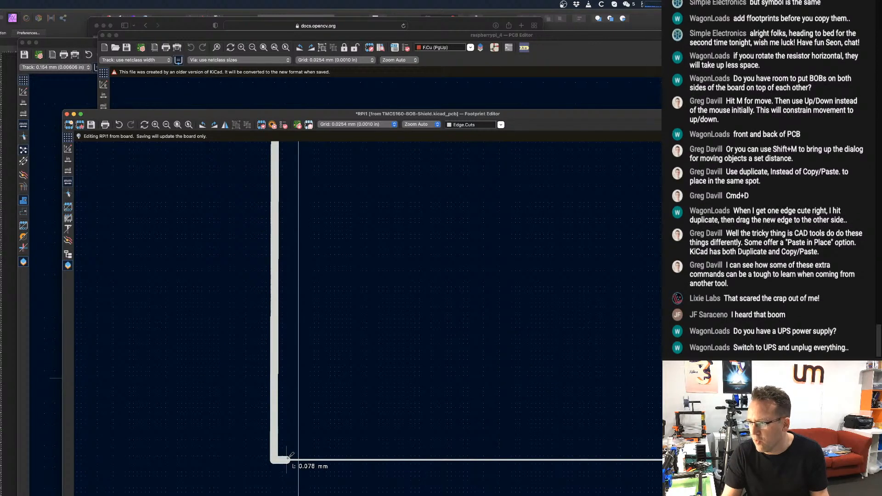
# Set the line width of the display cutout's new left line to 0.01 mm.
pyautogui.doubleClick(277, 403)
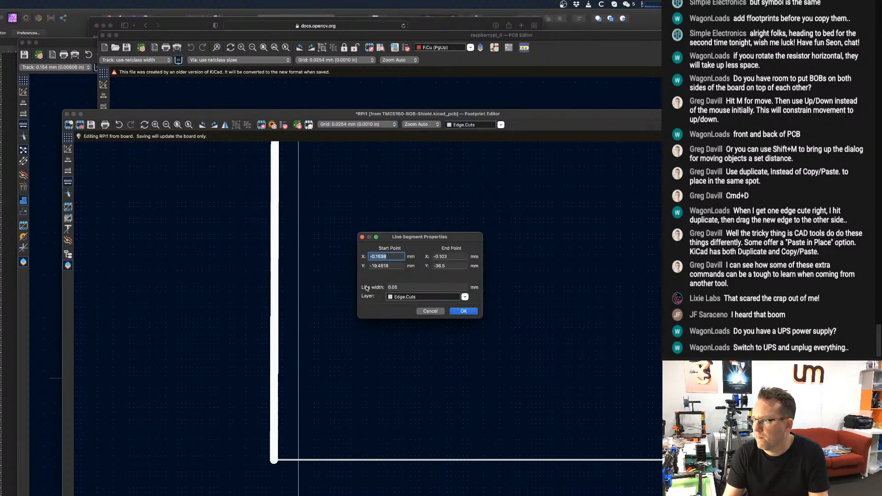
pyautogui.click(401, 287)
pyautogui.write('0.001')
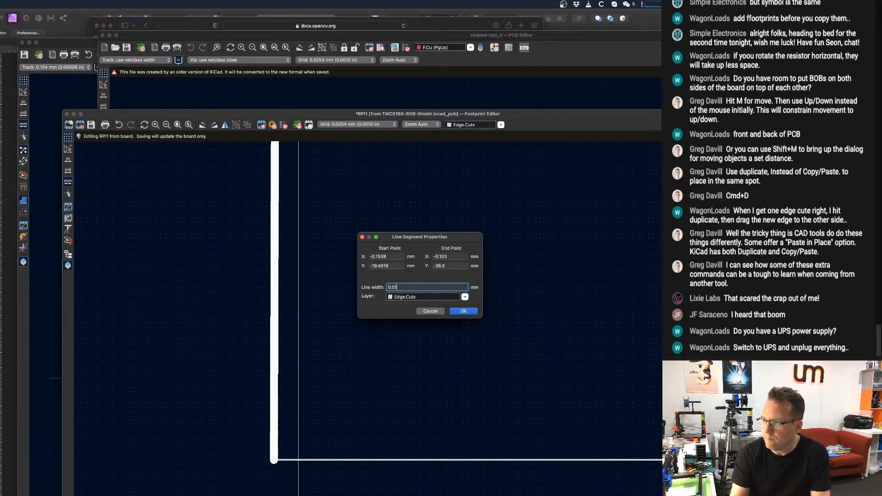
pyautogui.press('Return')
# Save the edited RPI1 footprint back to the board.
pyautogui.scroll(-4, 324, 289)
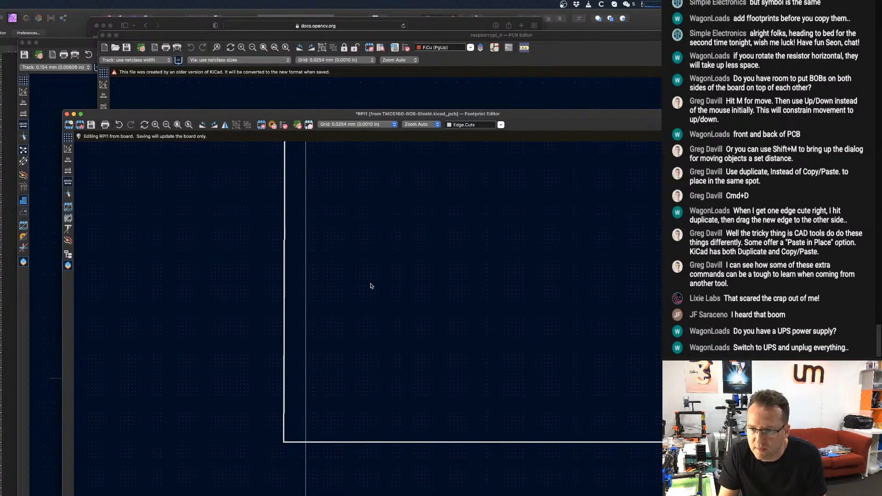
pyautogui.scroll(-1, 361, 282)
pyautogui.moveTo(372, 285); pyautogui.dragTo(298, 297, button='middle')
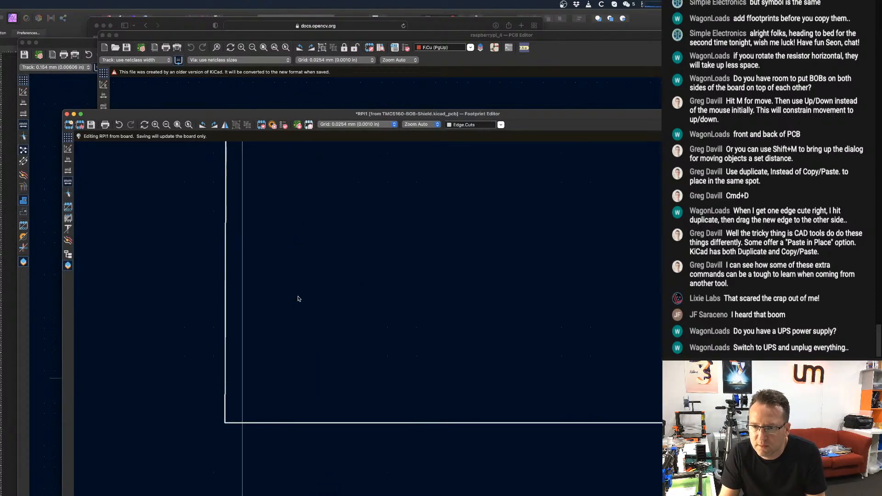
pyautogui.scroll(-2, 298, 297)
pyautogui.scroll(-4, 310, 284)
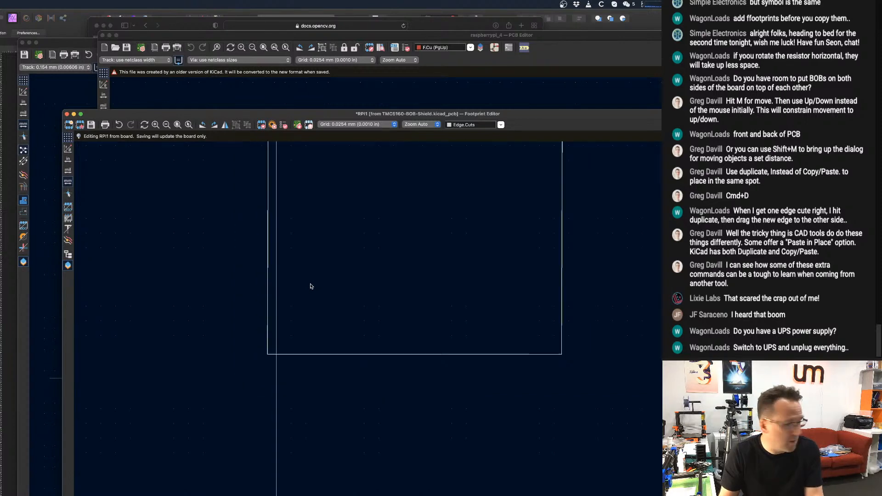
pyautogui.moveTo(311, 282); pyautogui.dragTo(347, 426, button='middle')
pyautogui.scroll(-1, 354, 400)
pyautogui.press('super+s')
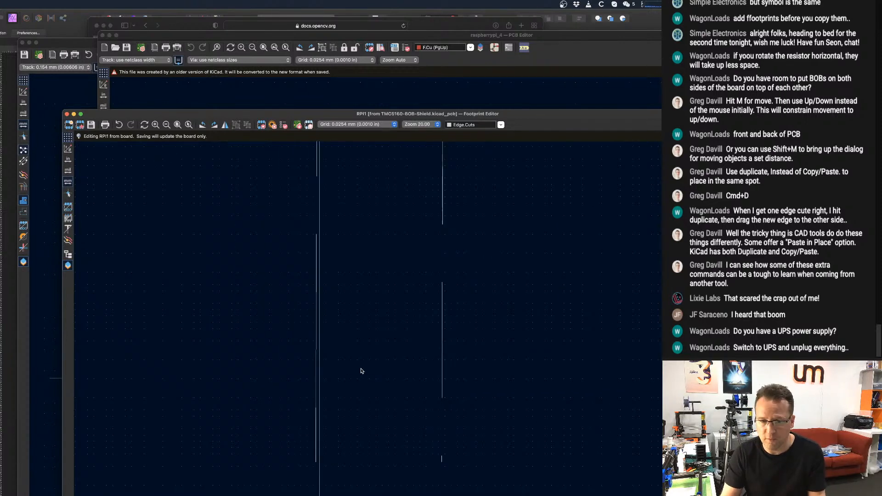
# Close the raspberrypi_4 template board.
pyautogui.scroll(-1, 301, 224)
pyautogui.scroll(-7, 555, 339)
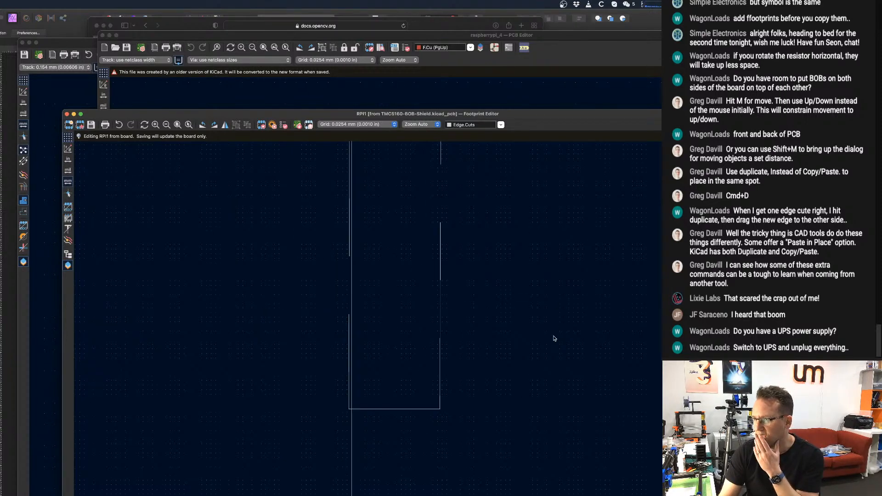
pyautogui.moveTo(500, 282); pyautogui.dragTo(383, 294, button='middle')
pyautogui.scroll(-3, 441, 313)
pyautogui.scroll(-1, 393, 291)
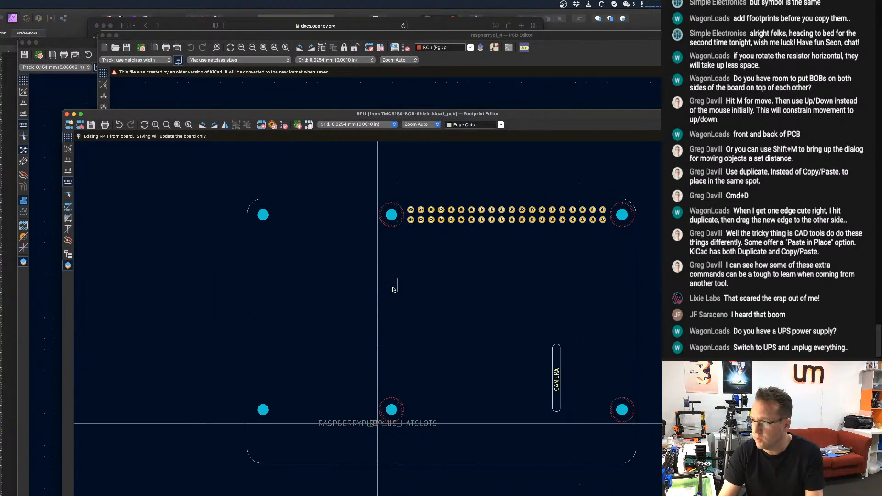
pyautogui.click(126, 67)
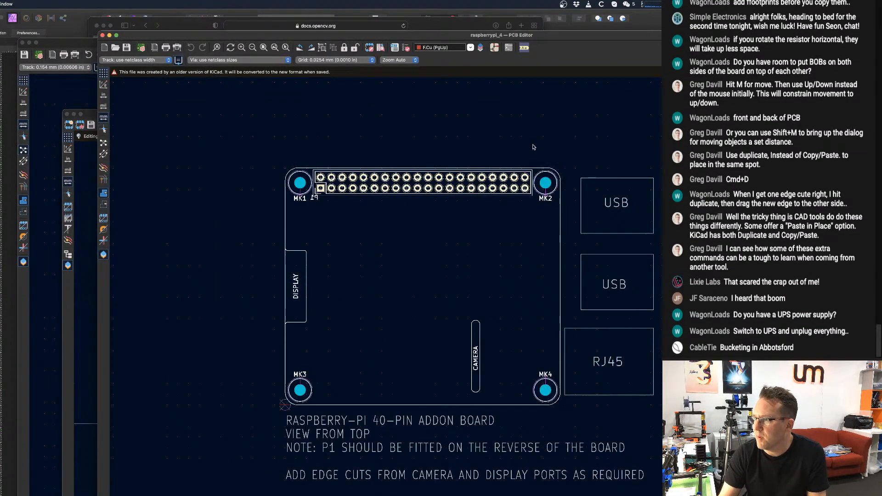
pyautogui.click(103, 36)
# Return to the TMC5160-BOB-Shield board and save it with the updated footprint.
pyautogui.click(561, 68)
pyautogui.scroll(-3, 421, 290)
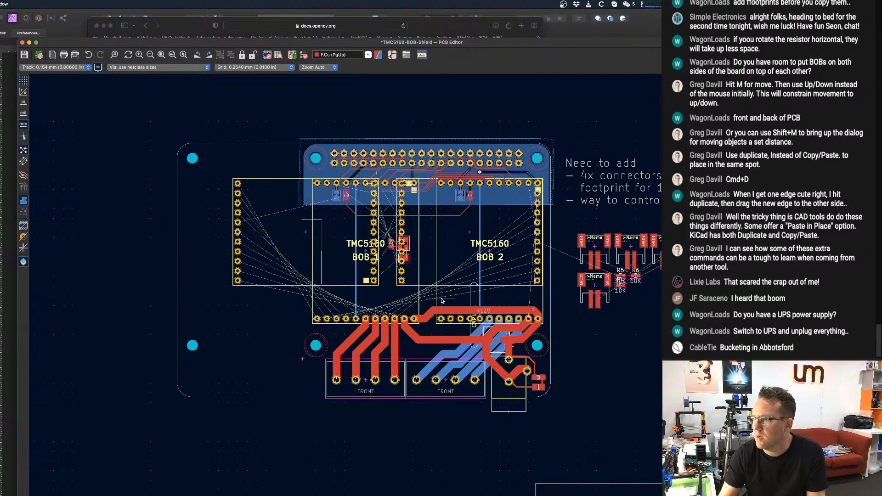
pyautogui.scroll(-1, 420, 291)
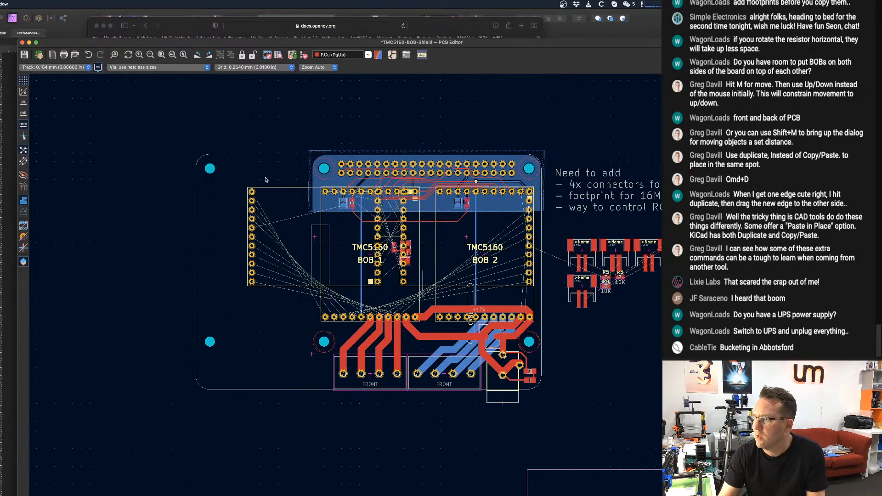
pyautogui.press('super+s')
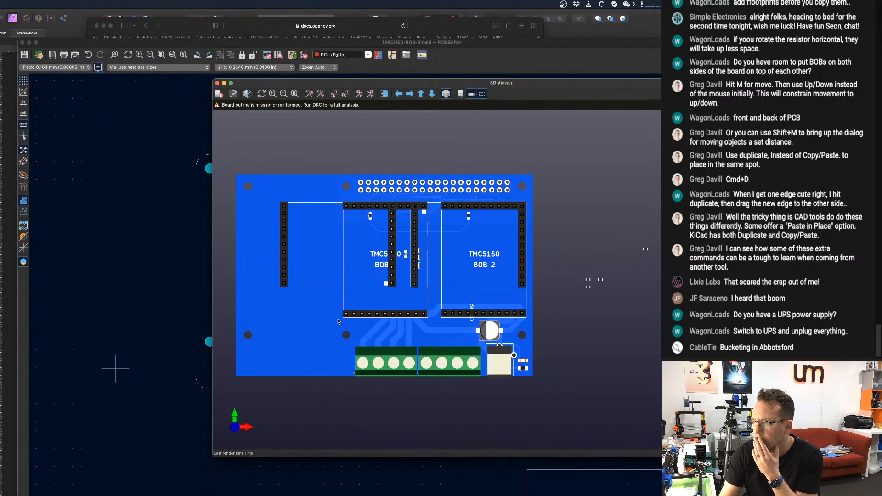
# Examine the board's outline and cutouts in the 3D Viewer from several angles.
pyautogui.moveTo(436, 321); pyautogui.dragTo(182, 285)
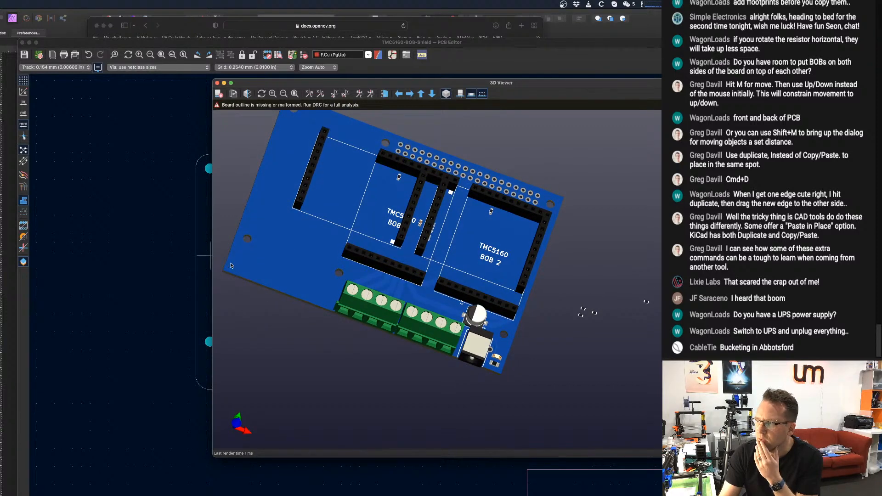
pyautogui.moveTo(231, 266); pyautogui.dragTo(385, 325)
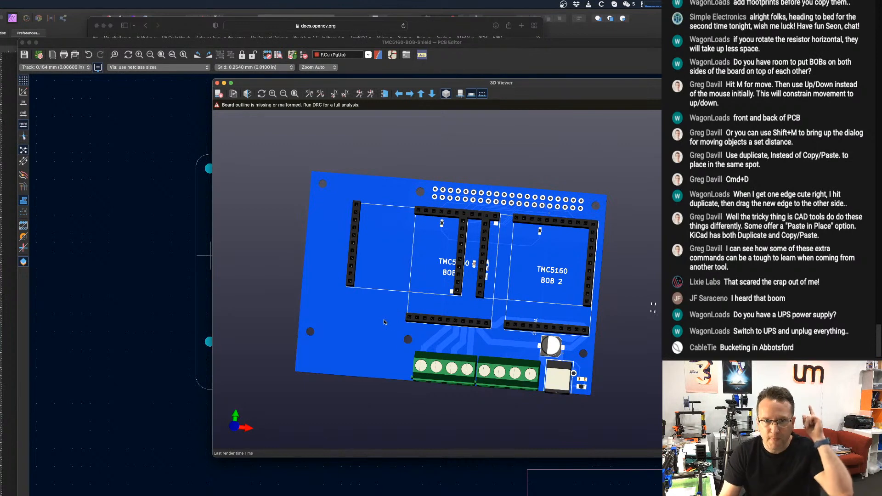